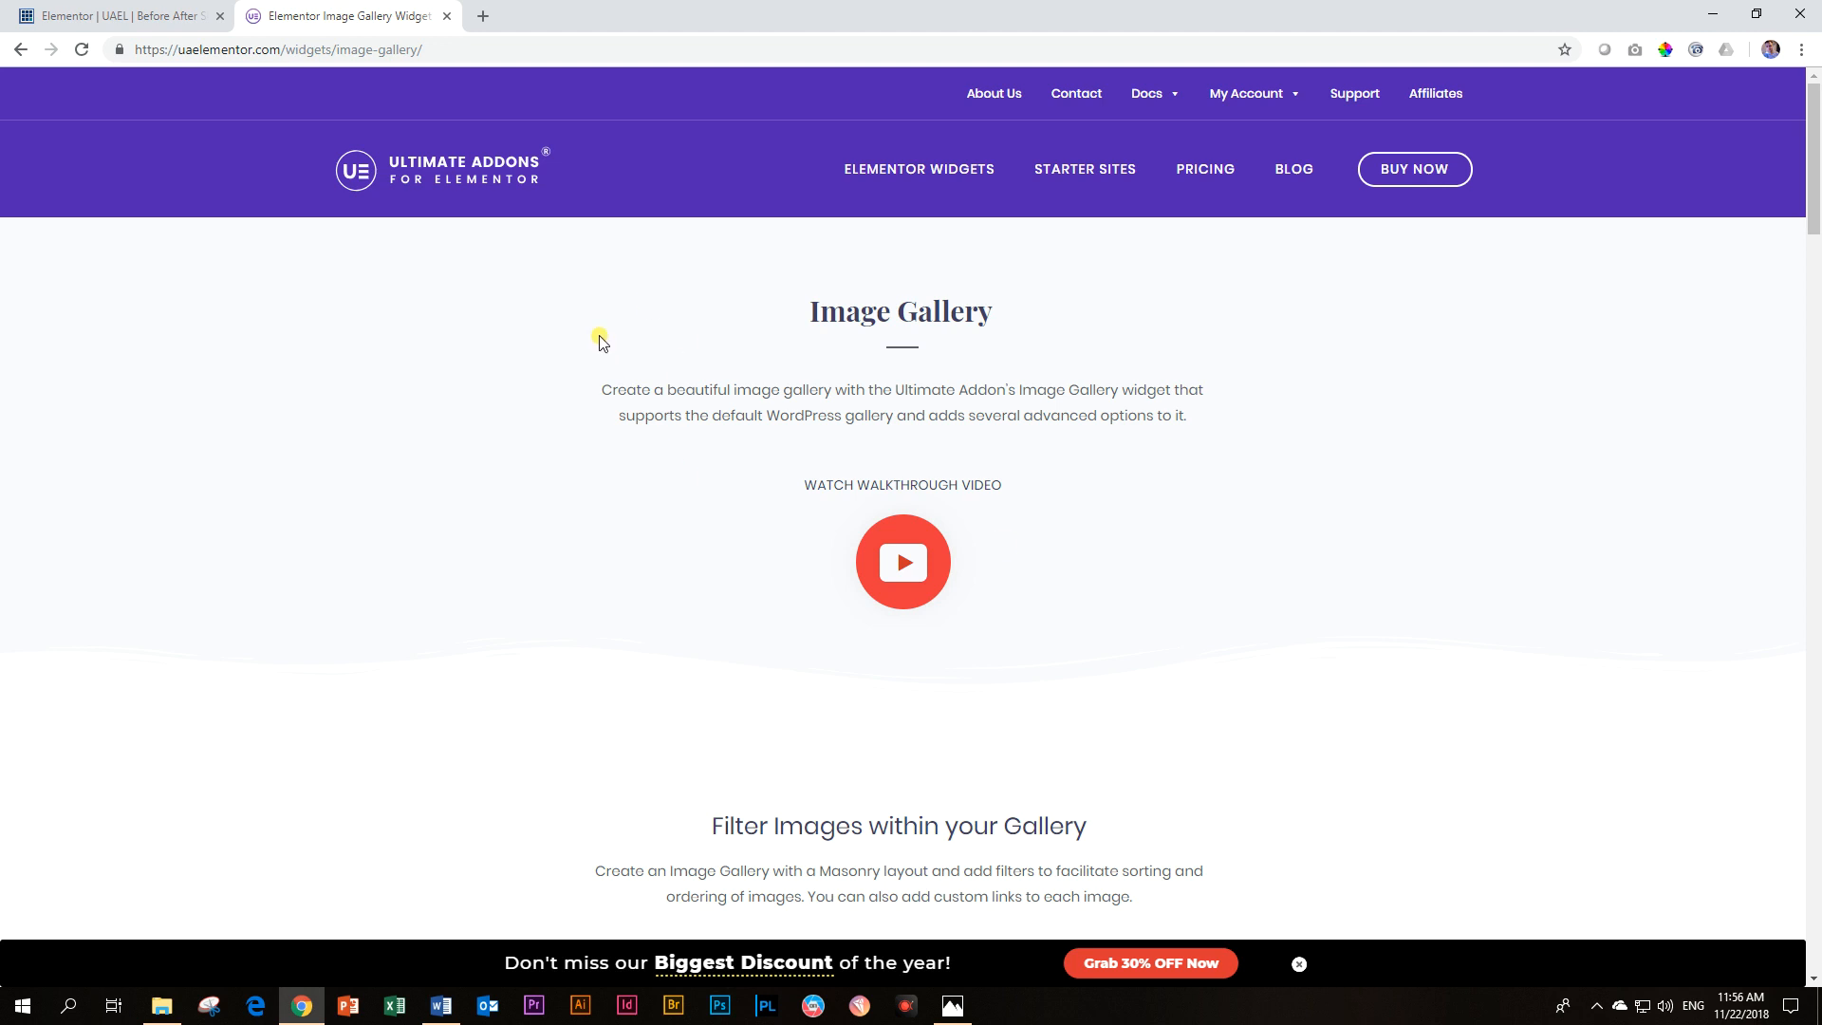
Step: Examine the filterable masonry gallery demo on the Image Gallery widget page
{"action": "scroll", "coordinate": [626, 420], "scroll_direction": "down", "scroll_amount": 8}
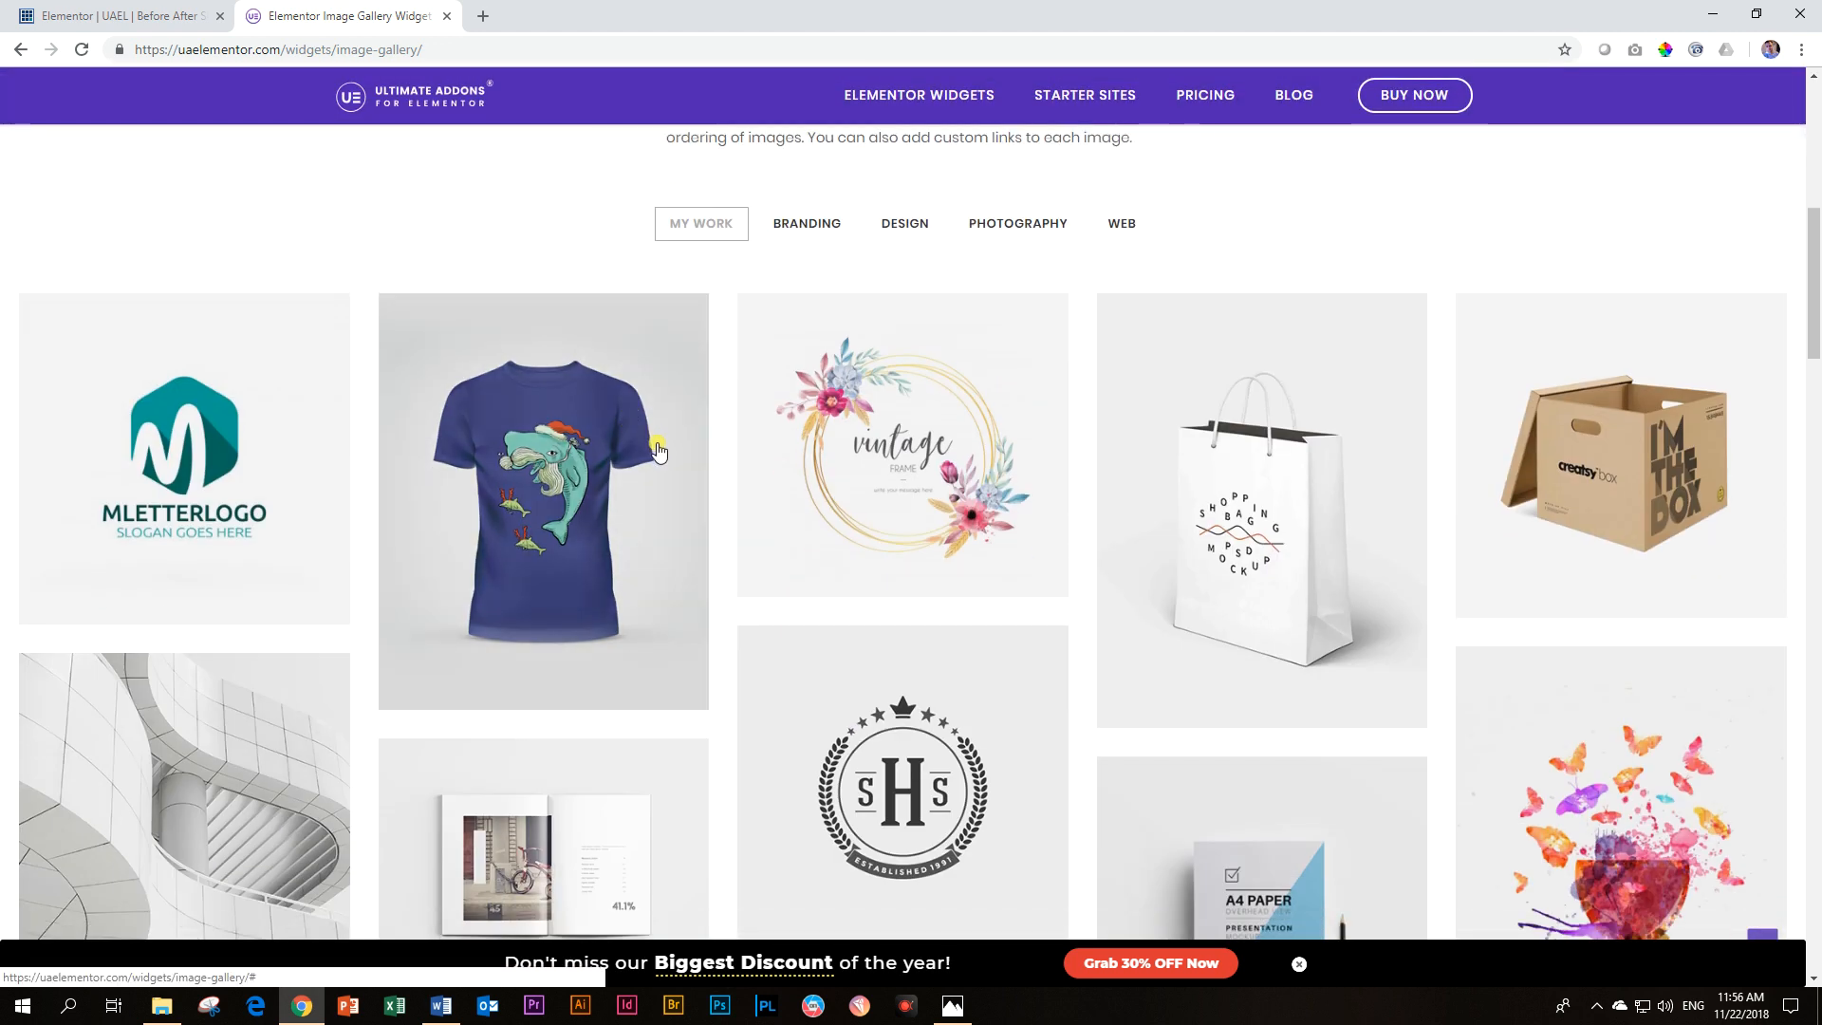
{"action": "scroll", "coordinate": [1150, 362], "scroll_direction": "up", "scroll_amount": 2}
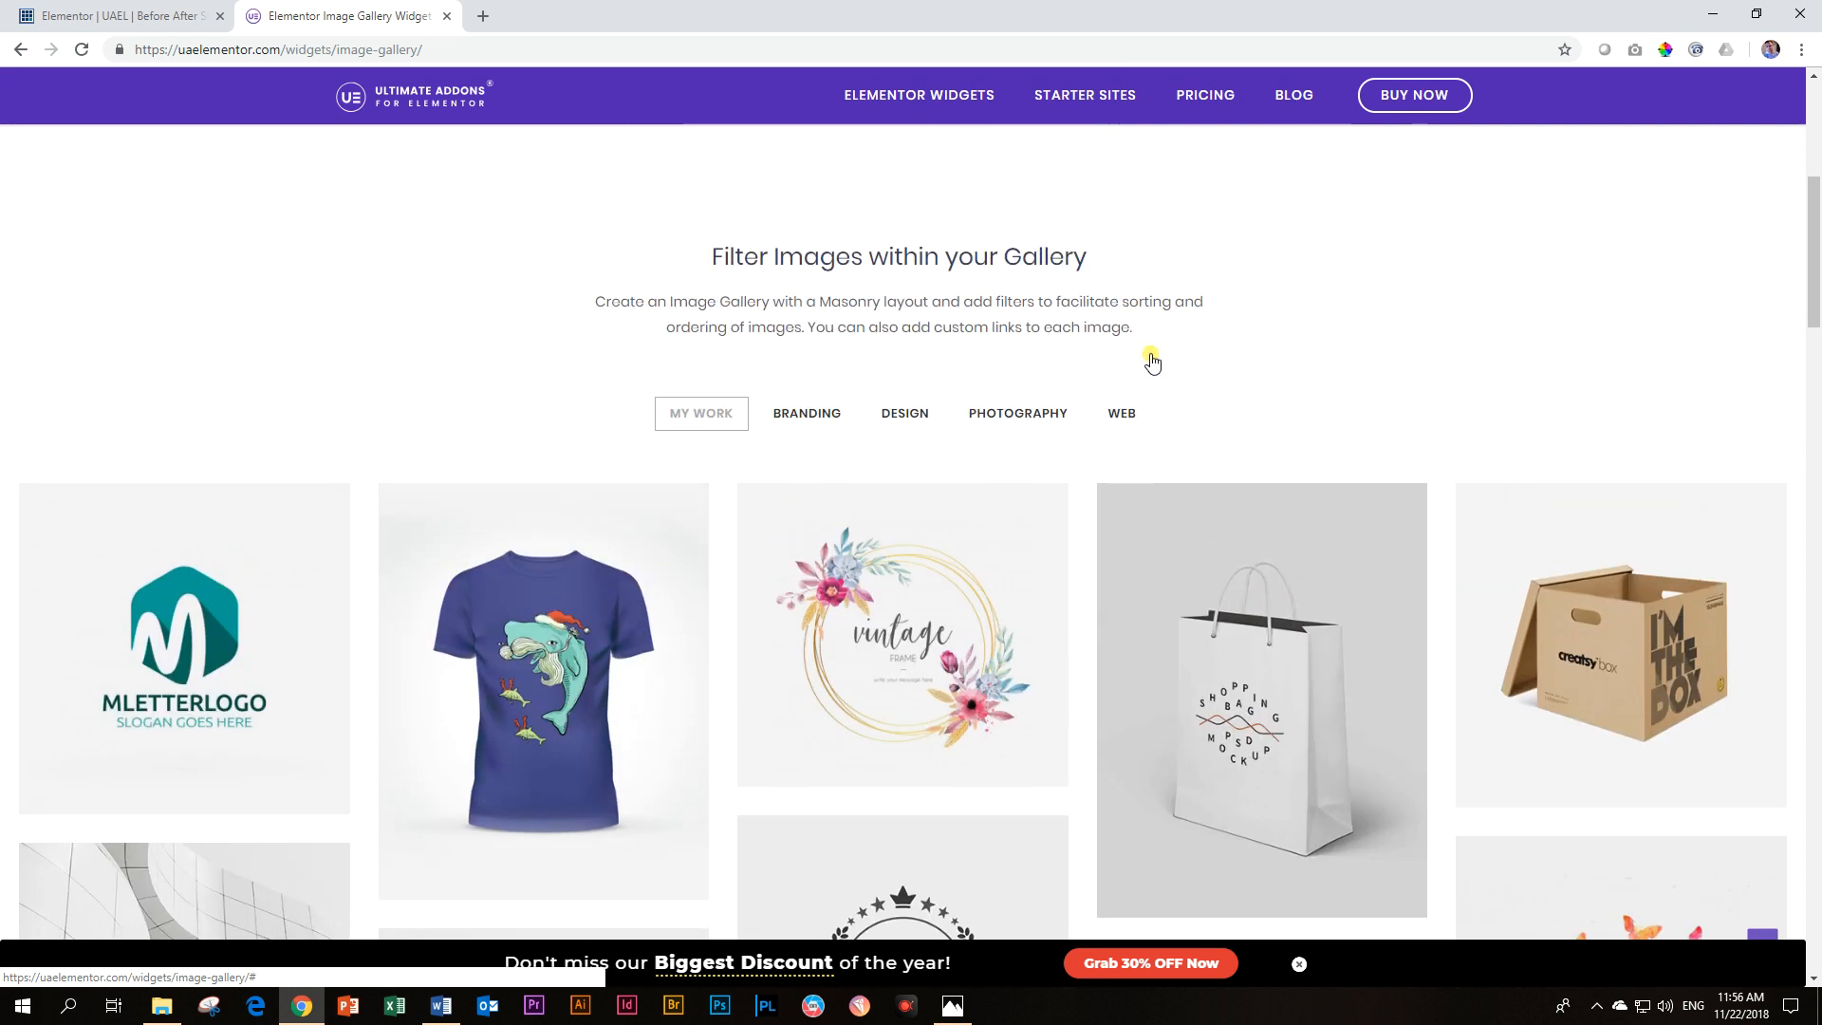
{"action": "scroll", "coordinate": [726, 425], "scroll_direction": "down", "scroll_amount": 2}
{"action": "scroll", "coordinate": [1179, 455], "scroll_direction": "down", "scroll_amount": 4}
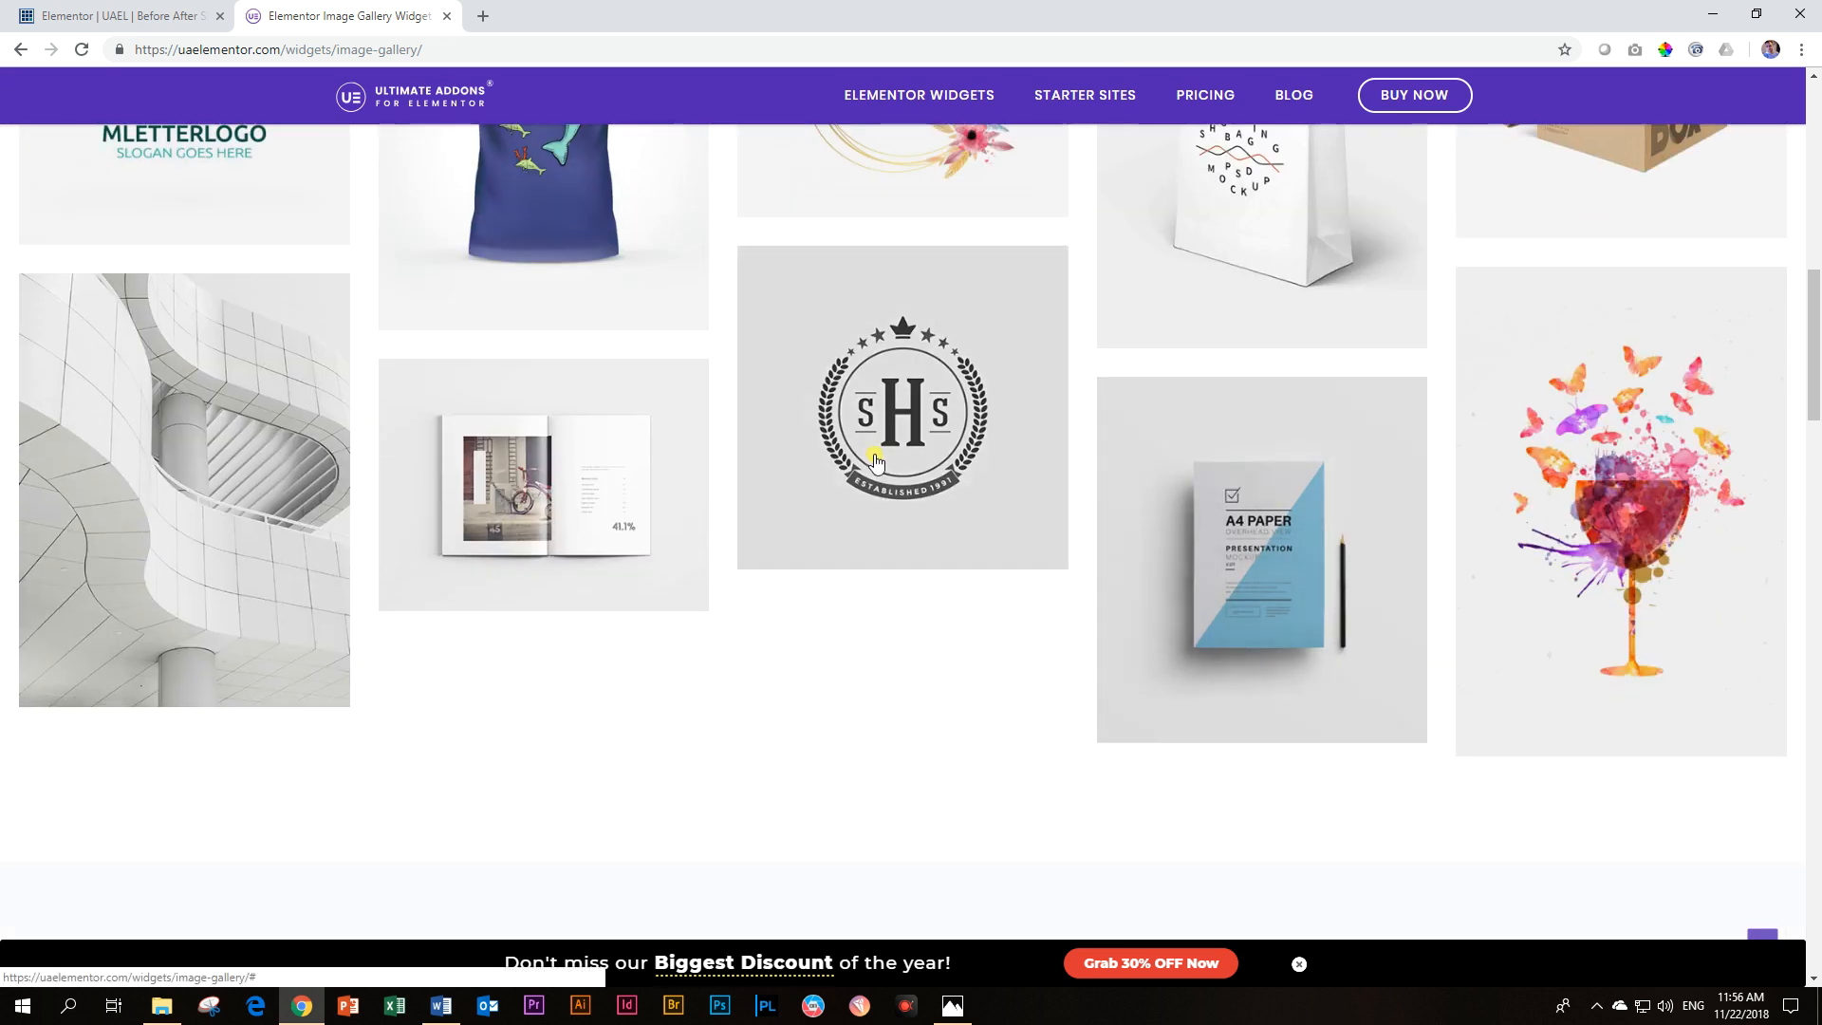
{"action": "scroll", "coordinate": [142, 379], "scroll_direction": "up", "scroll_amount": 2}
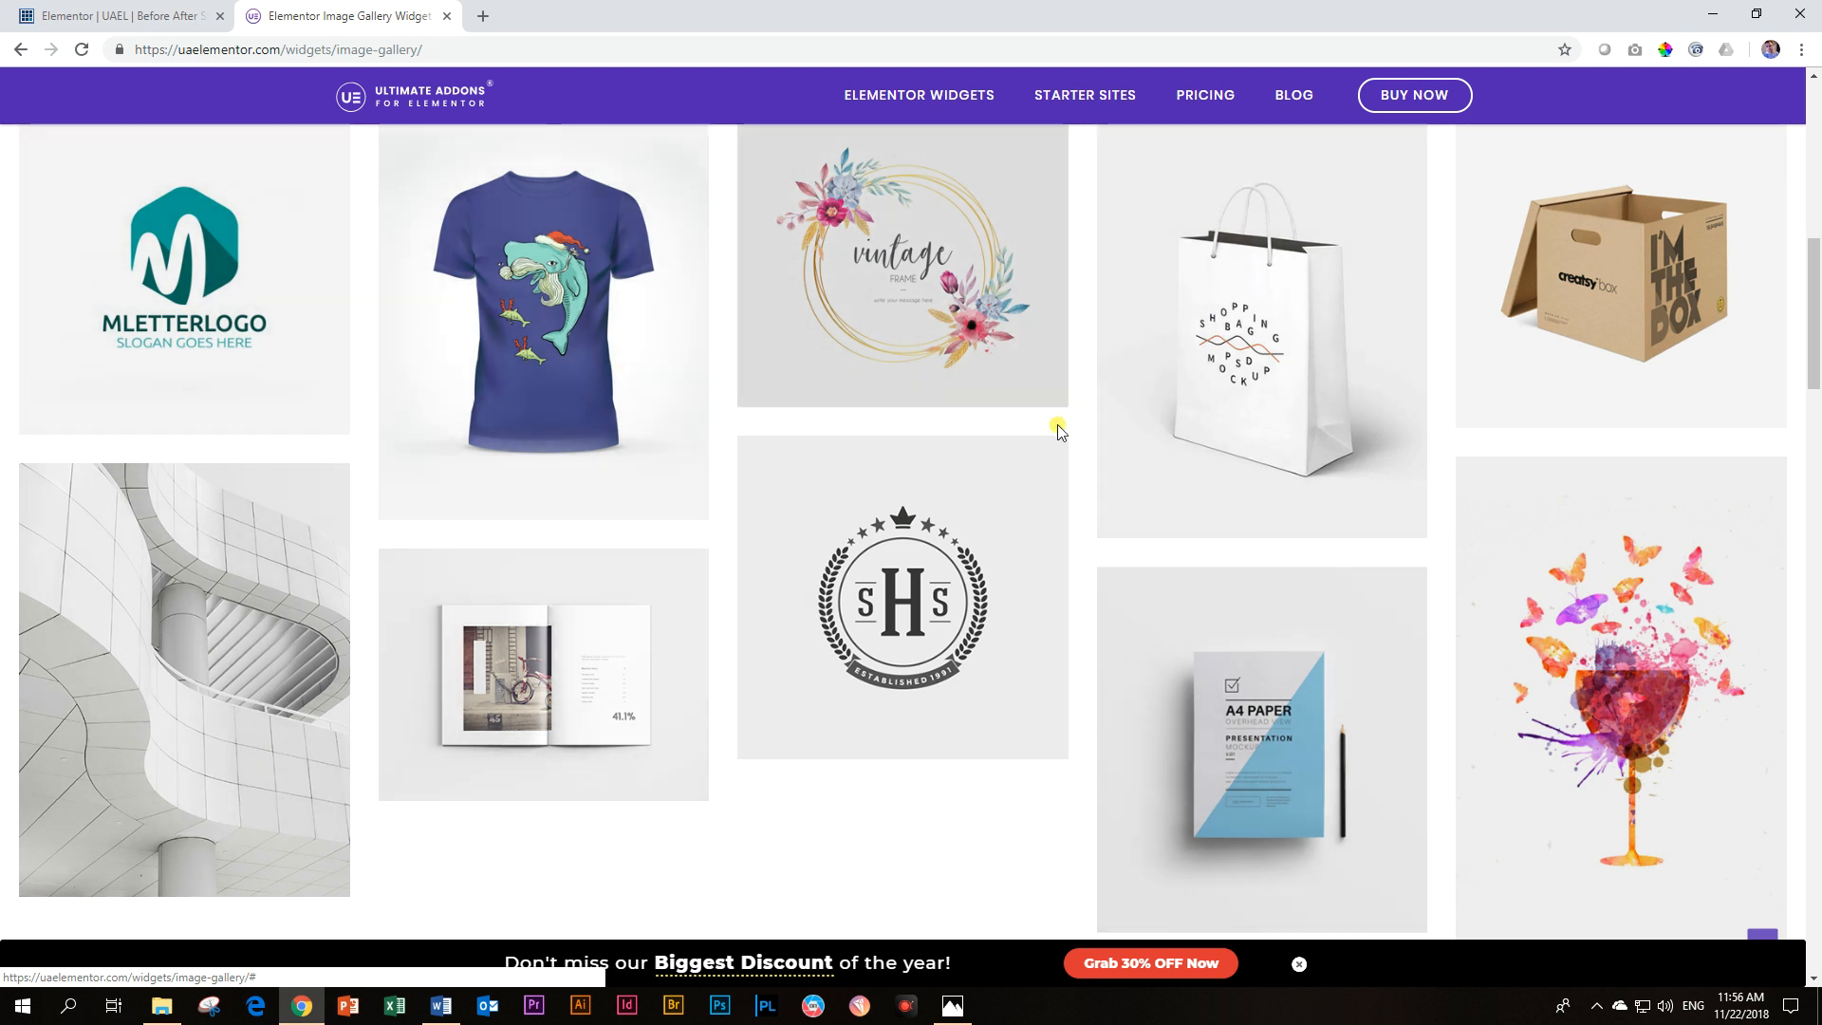
{"action": "scroll", "coordinate": [1181, 458], "scroll_direction": "up", "scroll_amount": 3}
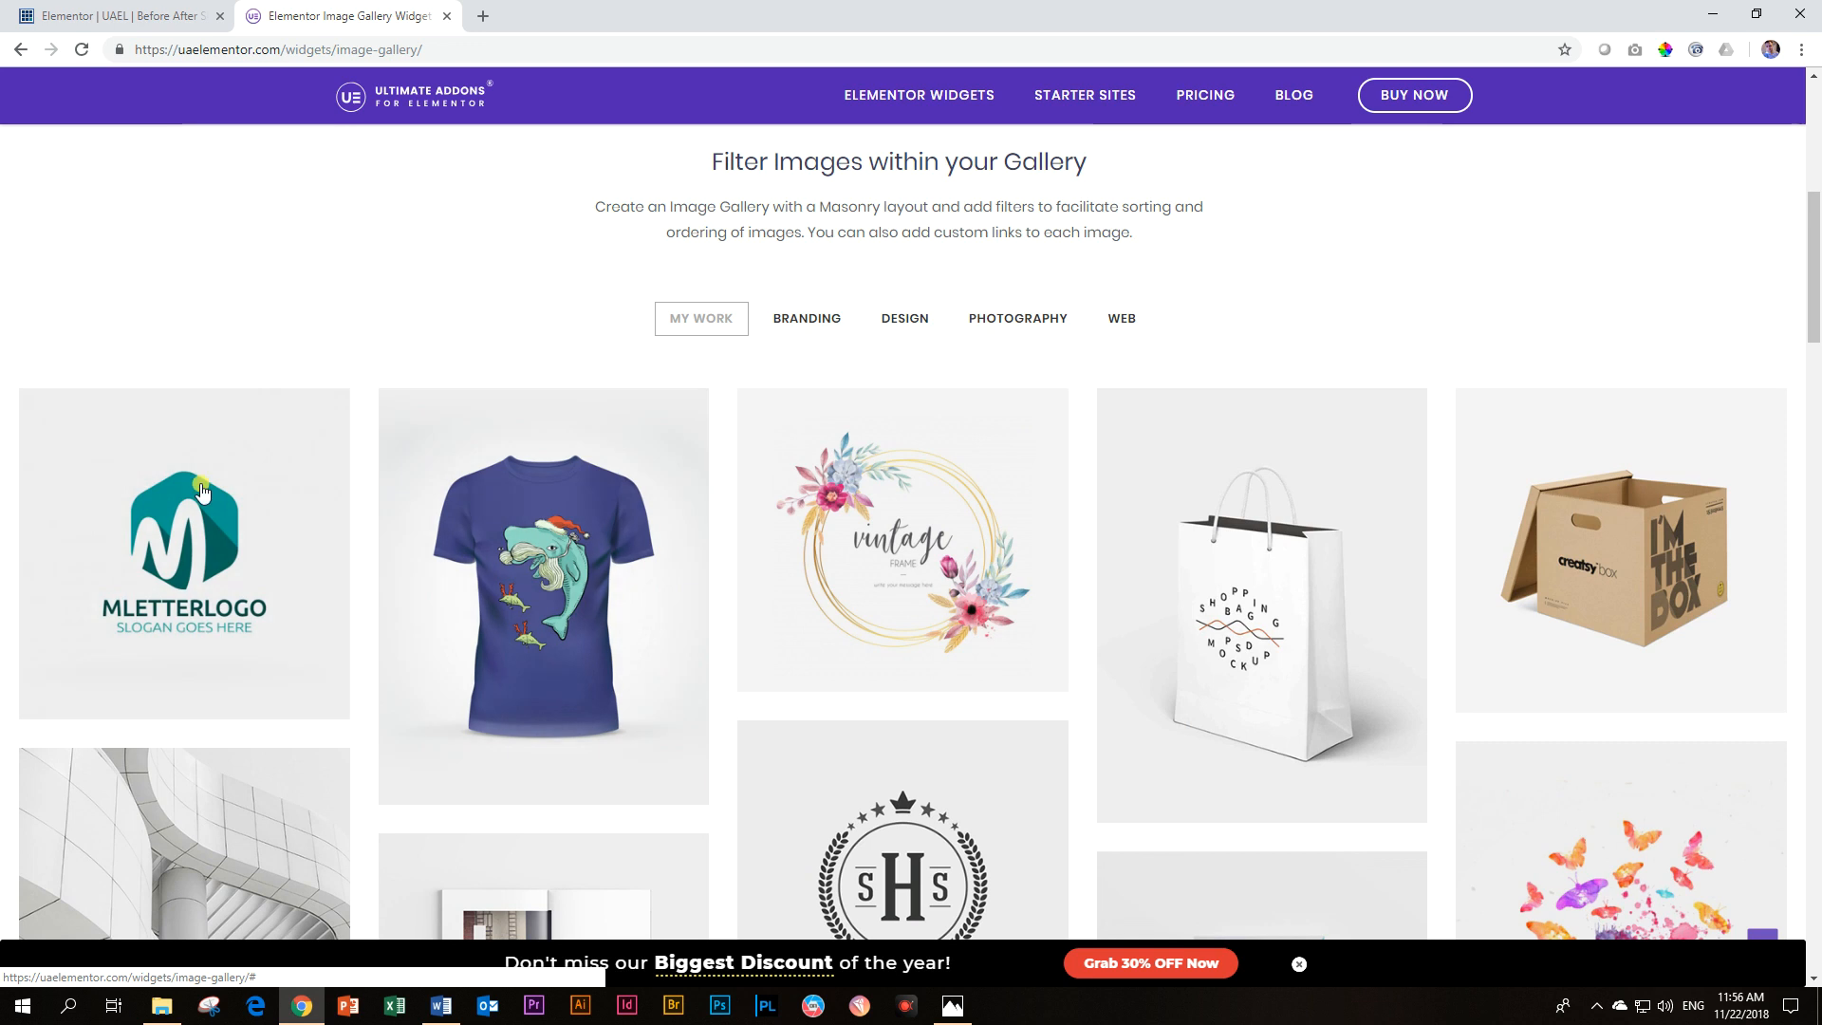
{"action": "scroll", "coordinate": [193, 656], "scroll_direction": "down", "scroll_amount": 3}
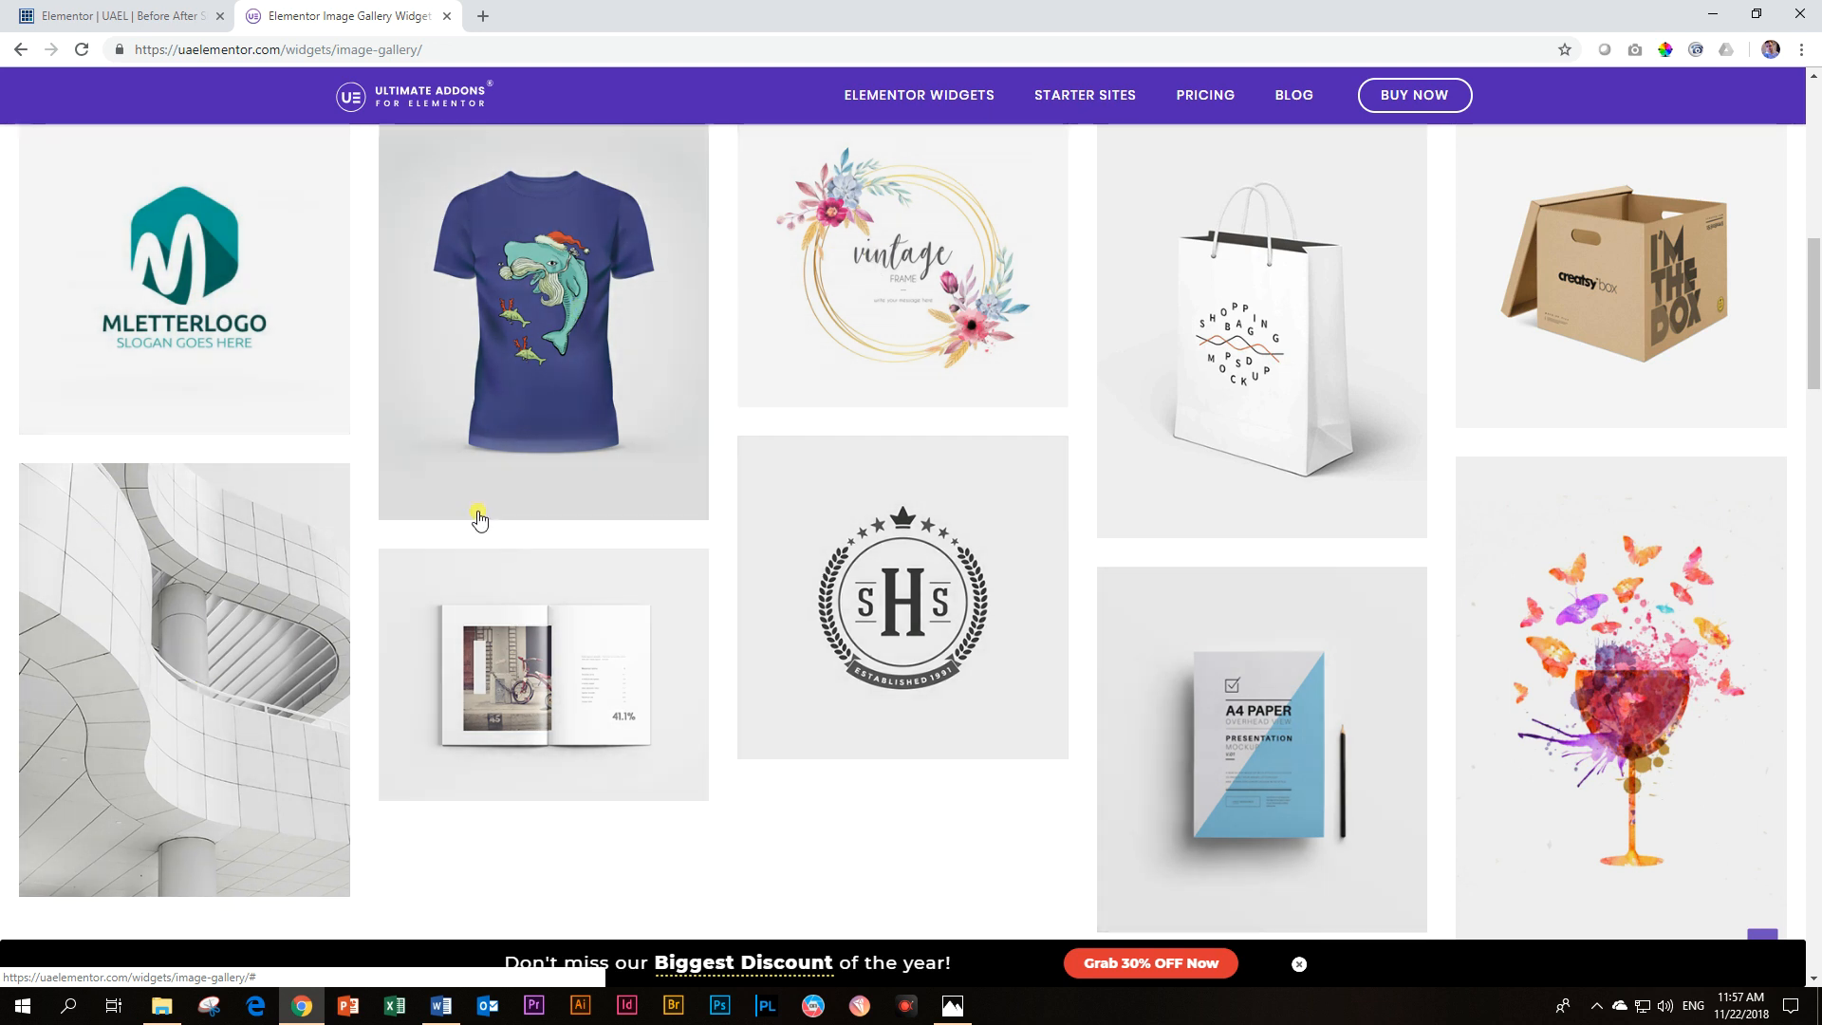
{"action": "scroll", "coordinate": [476, 516], "scroll_direction": "up", "scroll_amount": 3}
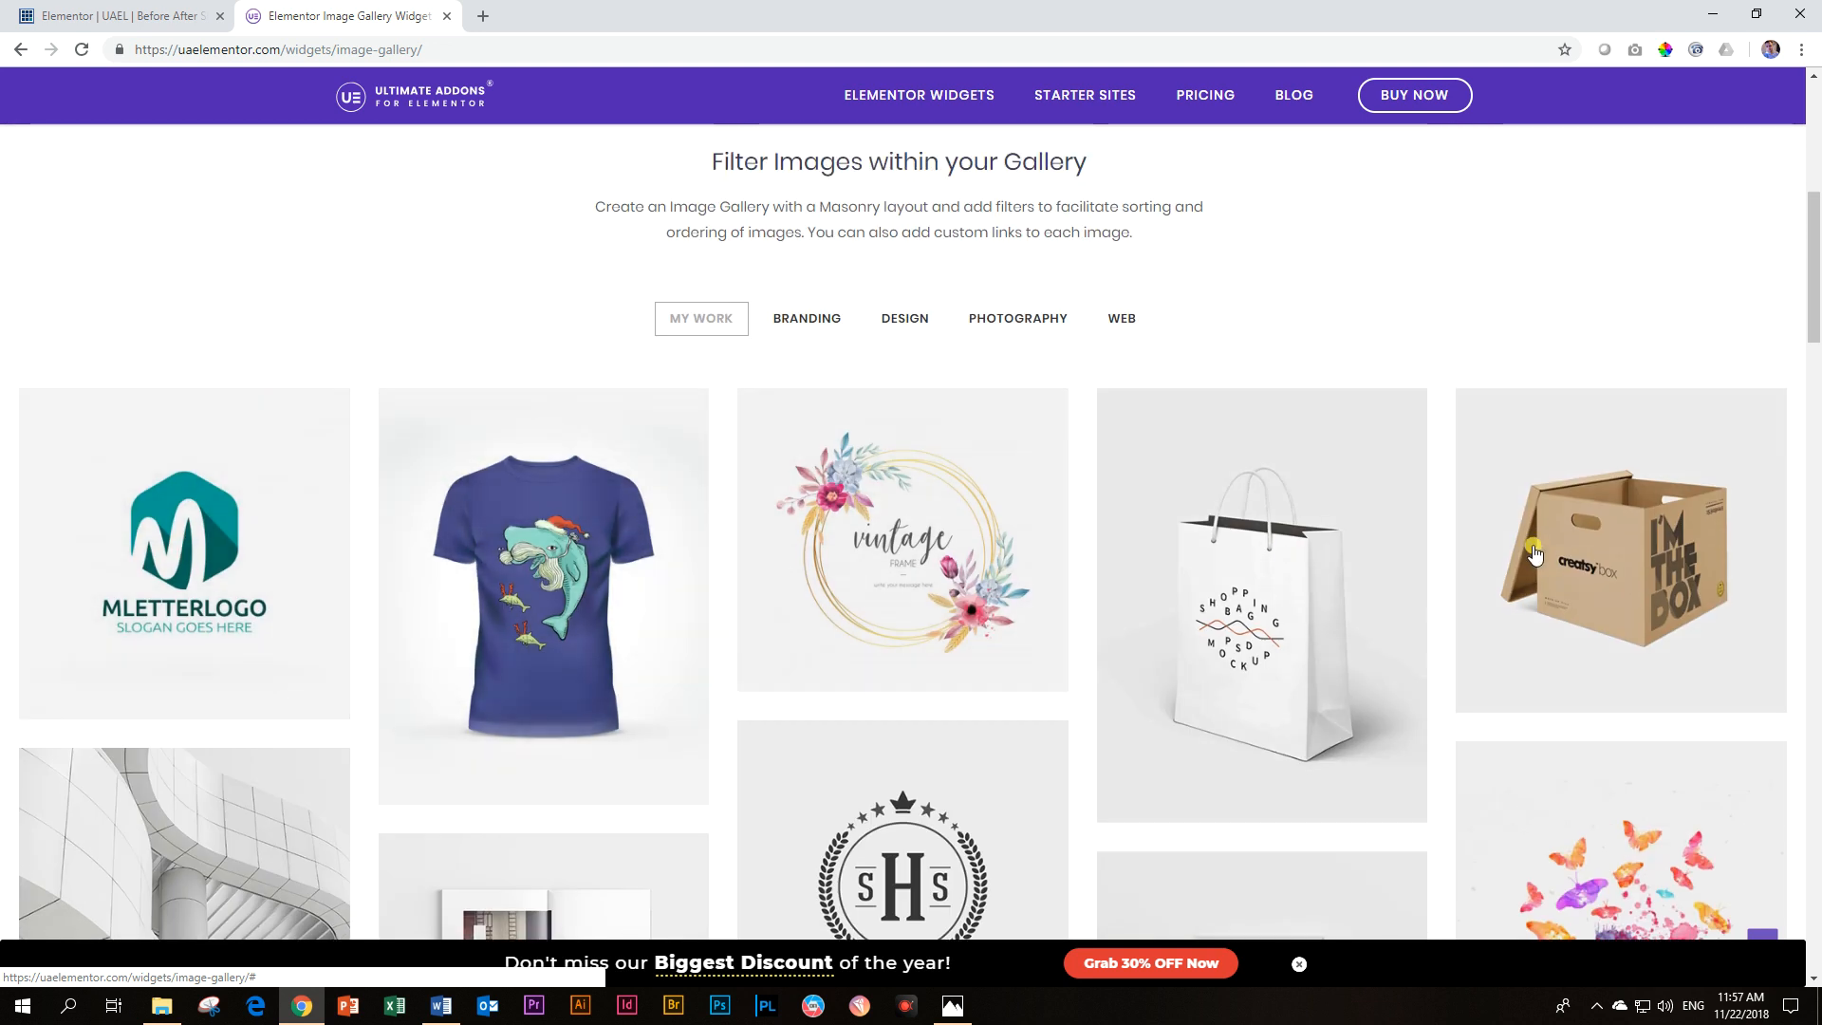
Step: Try the demo gallery's Branding, Design, Photography and Web filters and return to the My Work set
{"action": "left_click", "coordinate": [831, 318]}
{"action": "left_click", "coordinate": [913, 317]}
{"action": "left_click", "coordinate": [982, 323]}
{"action": "left_click", "coordinate": [1120, 318]}
{"action": "left_click", "coordinate": [1028, 325]}
{"action": "left_click", "coordinate": [937, 327]}
{"action": "left_click", "coordinate": [825, 320]}
{"action": "left_click", "coordinate": [728, 322]}
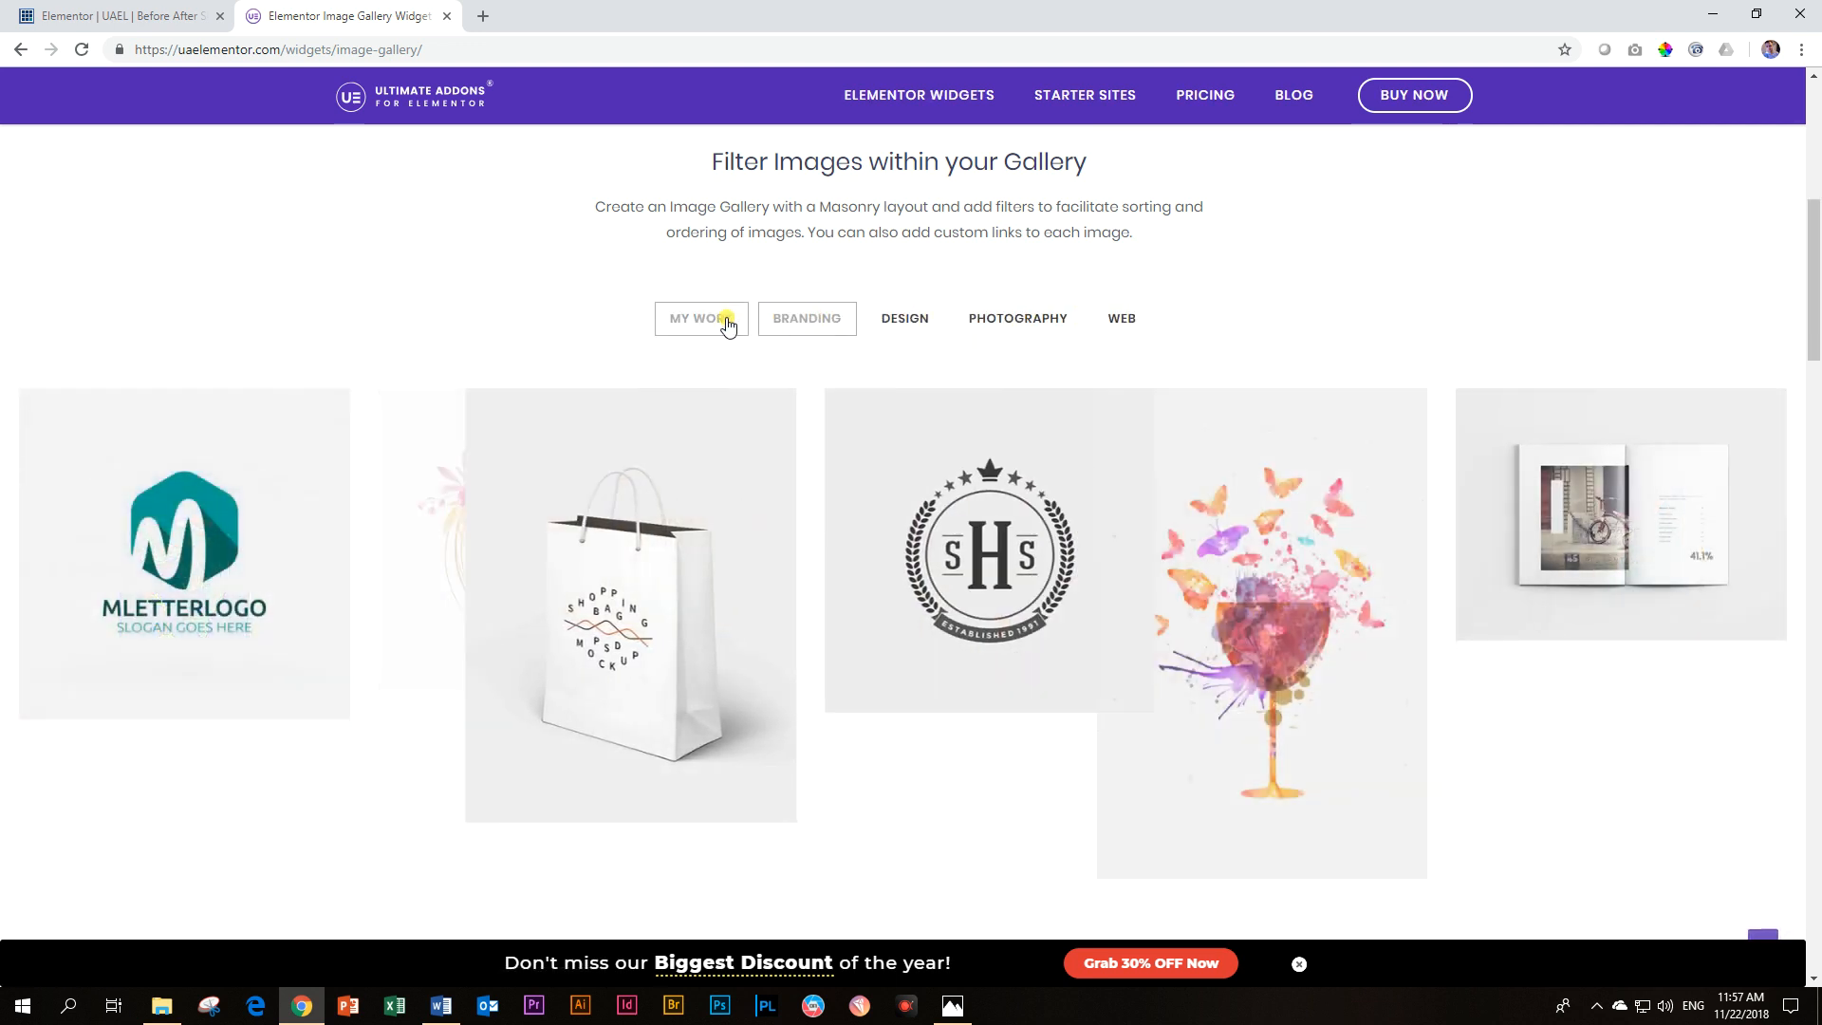
Step: Browse the slides of the Image Carousel demo, moving forward one at a time and jumping to the fifth slide position
{"action": "scroll", "coordinate": [726, 326], "scroll_direction": "down", "scroll_amount": 3}
{"action": "scroll", "coordinate": [726, 323], "scroll_direction": "down", "scroll_amount": 9}
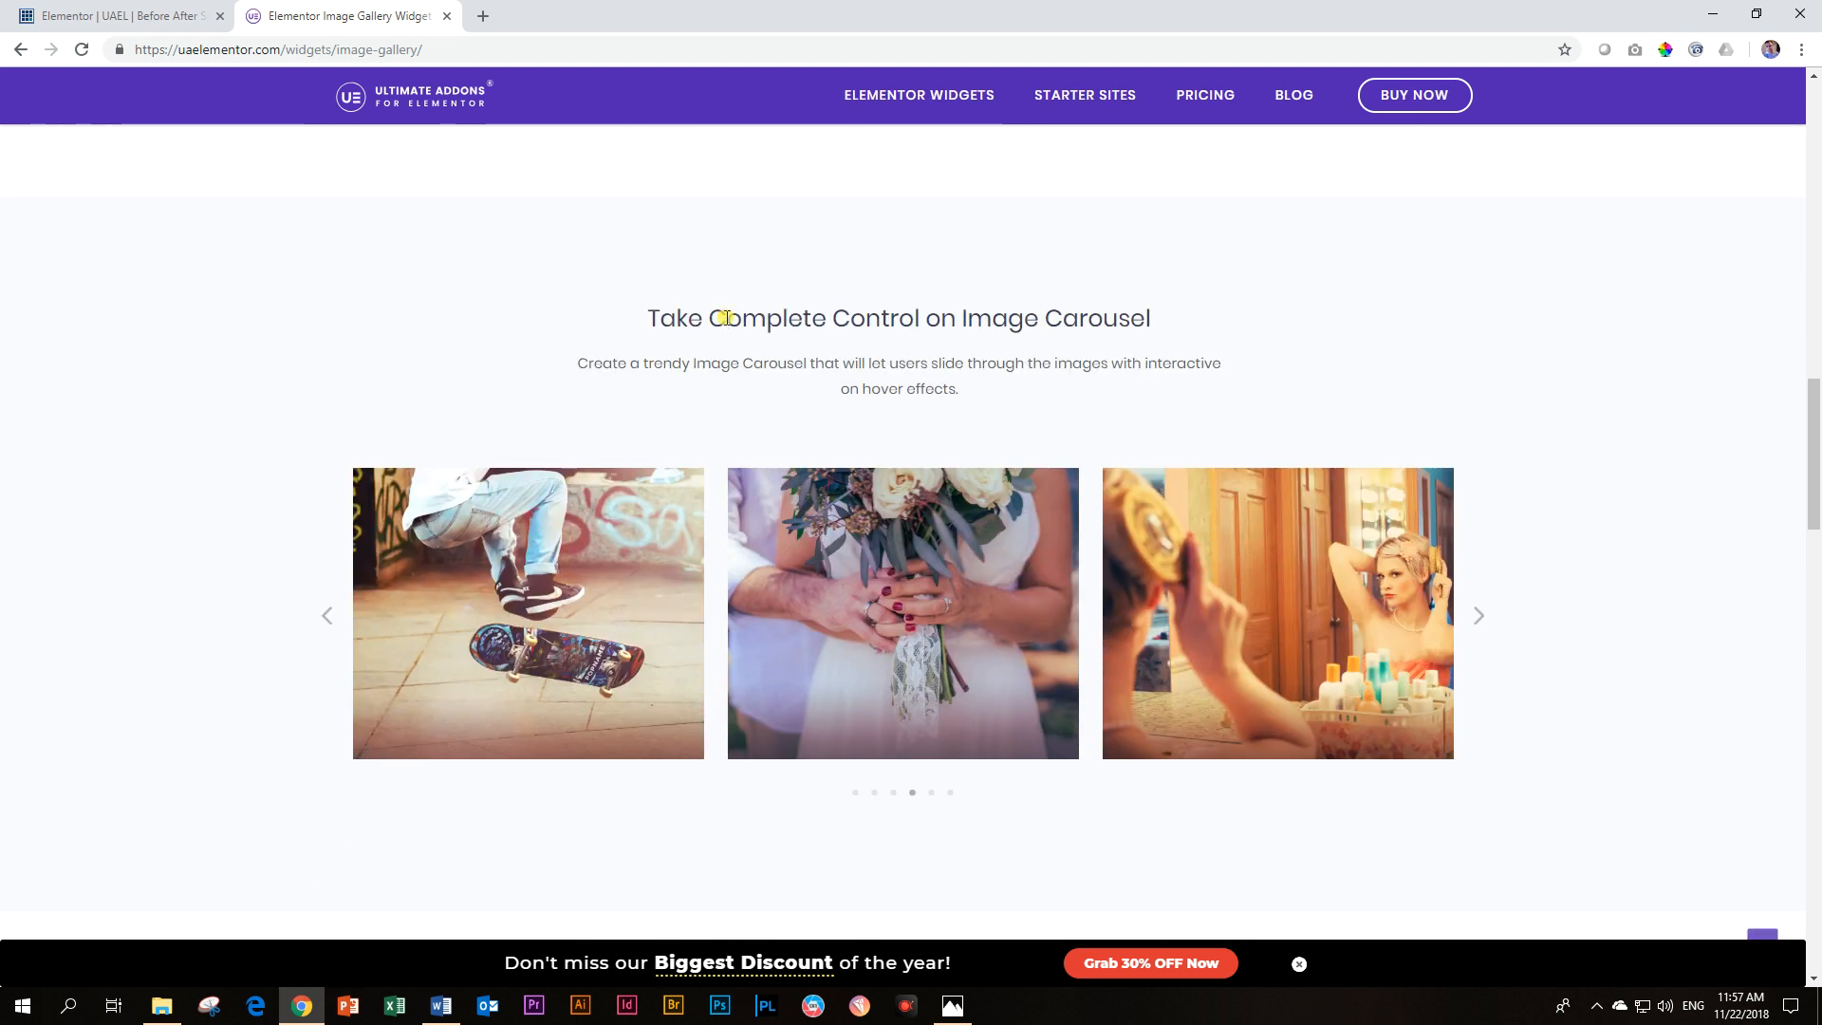
{"action": "left_click", "coordinate": [1479, 619]}
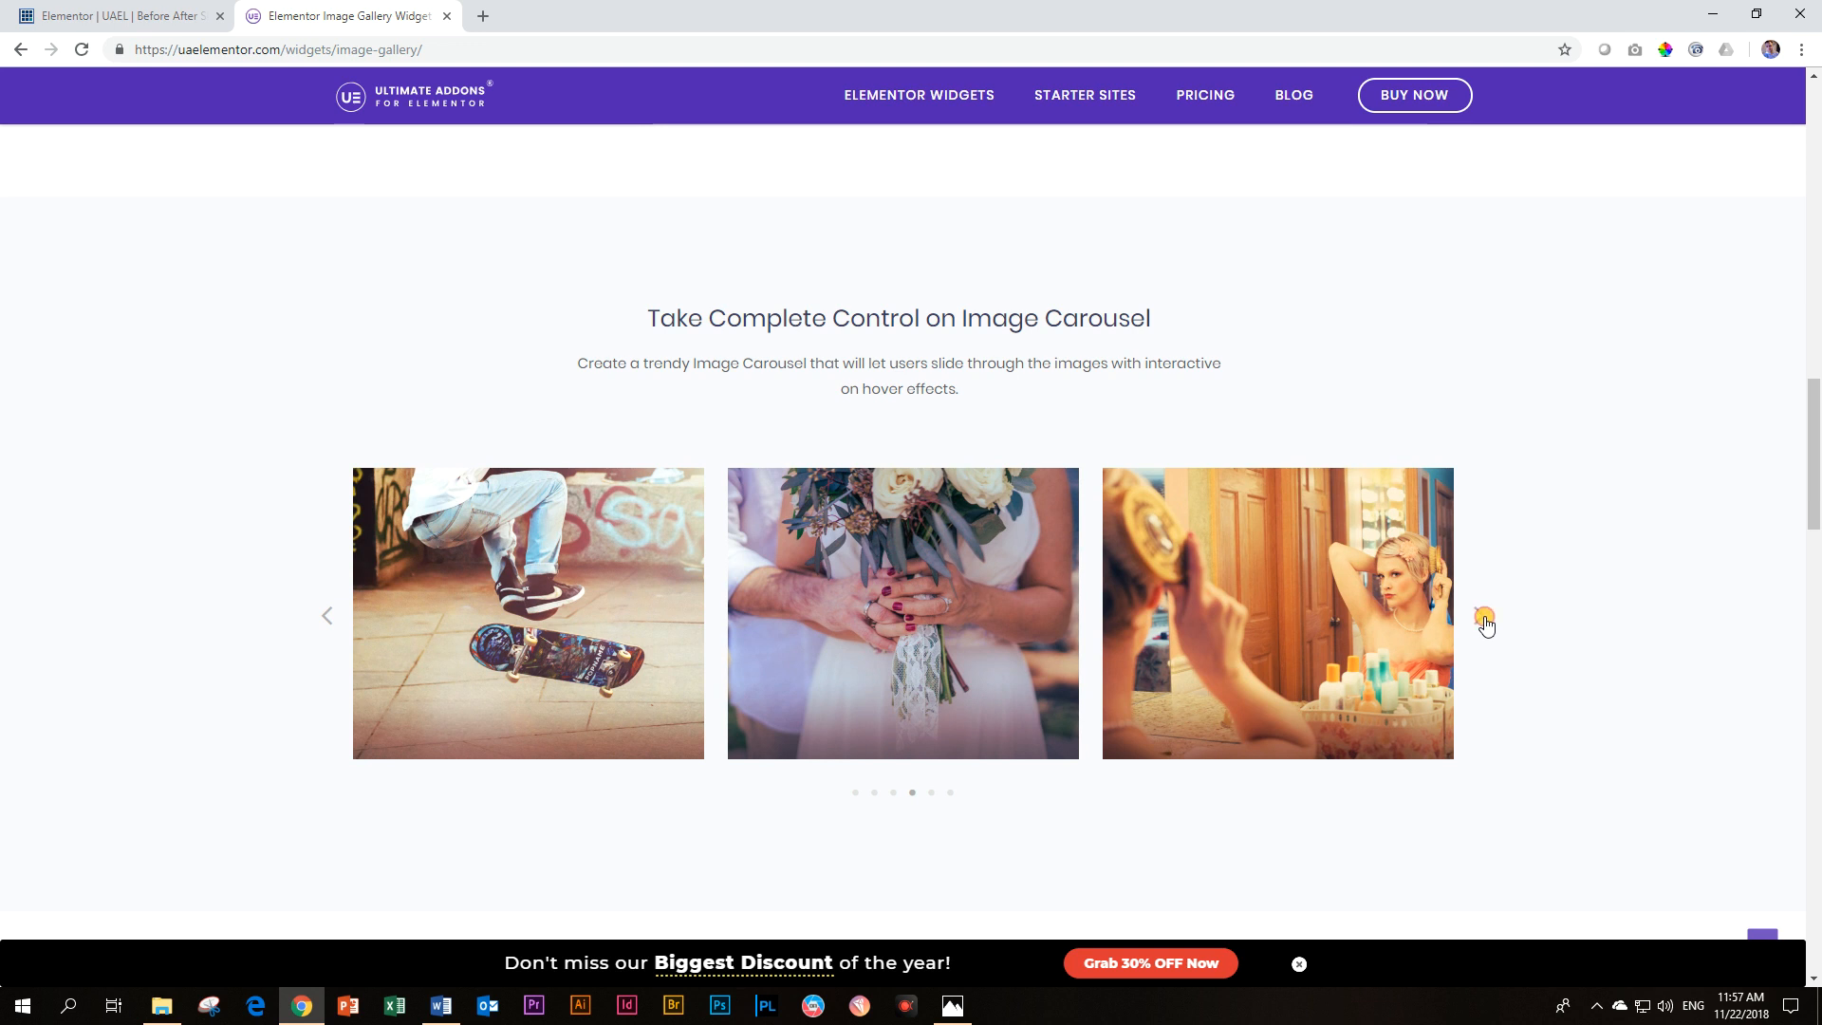
{"action": "left_click", "coordinate": [1479, 619]}
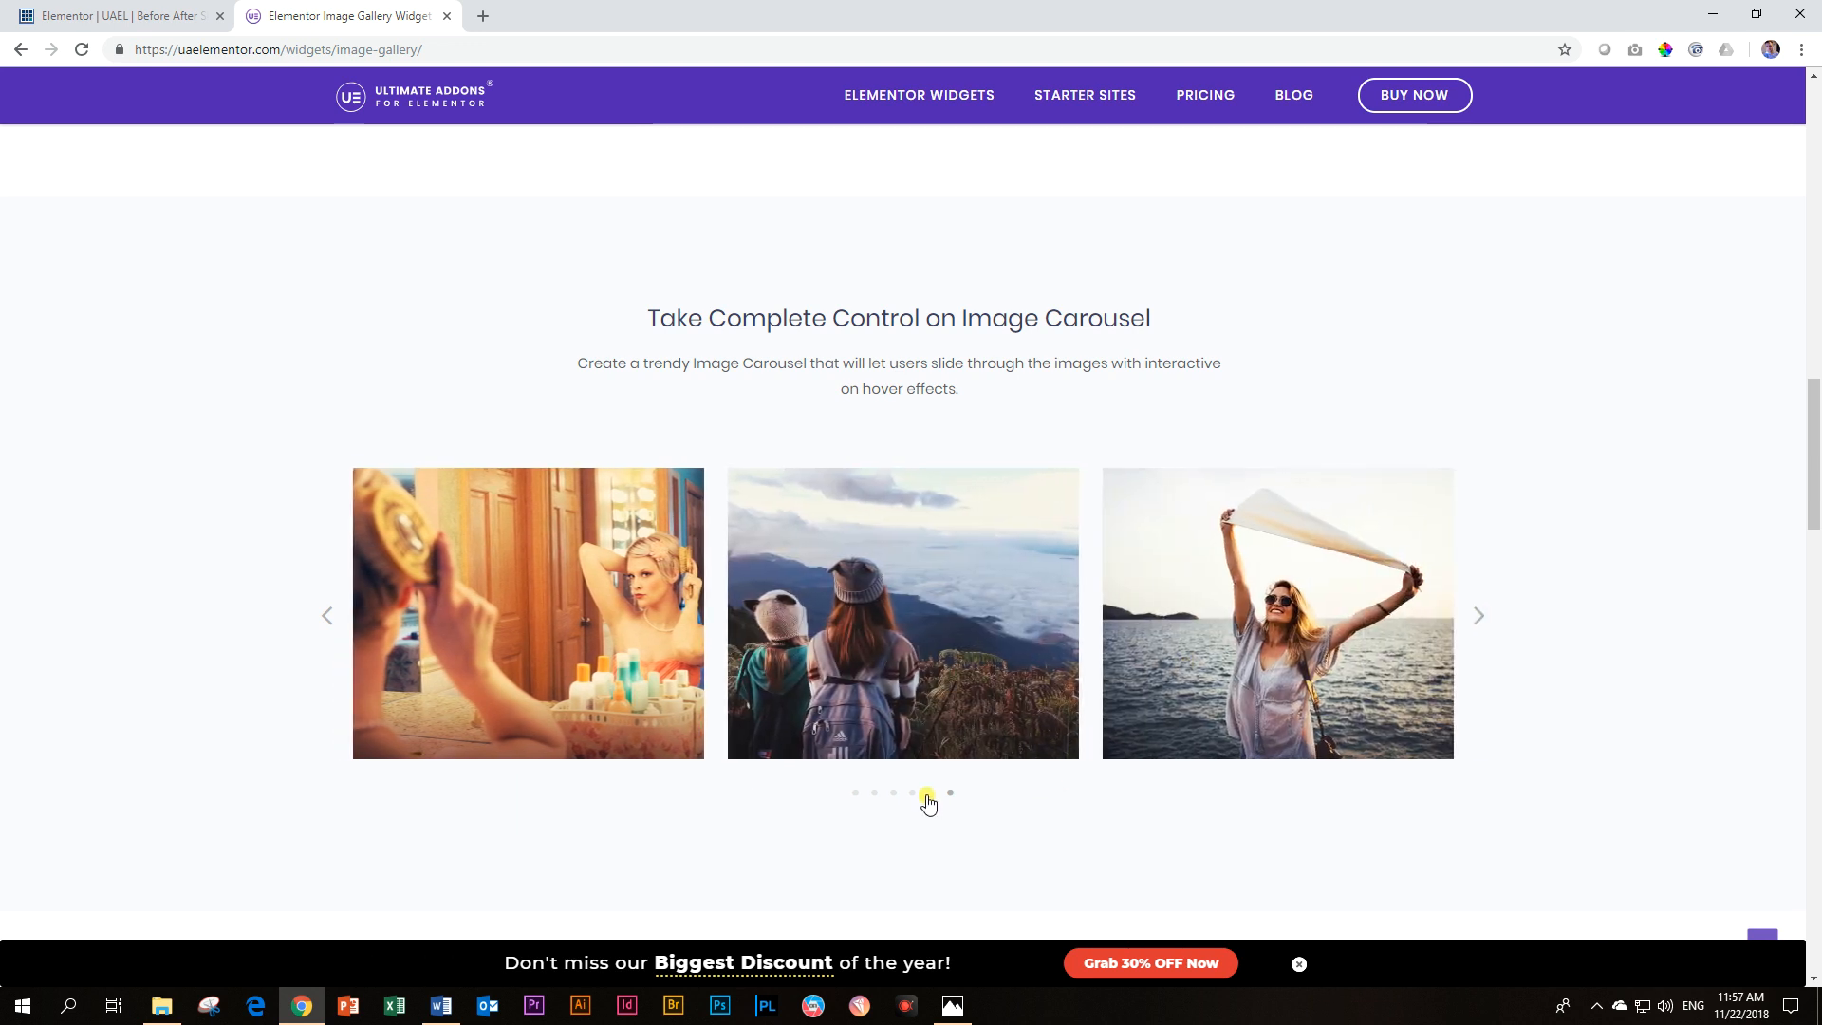
{"action": "left_click", "coordinate": [928, 794]}
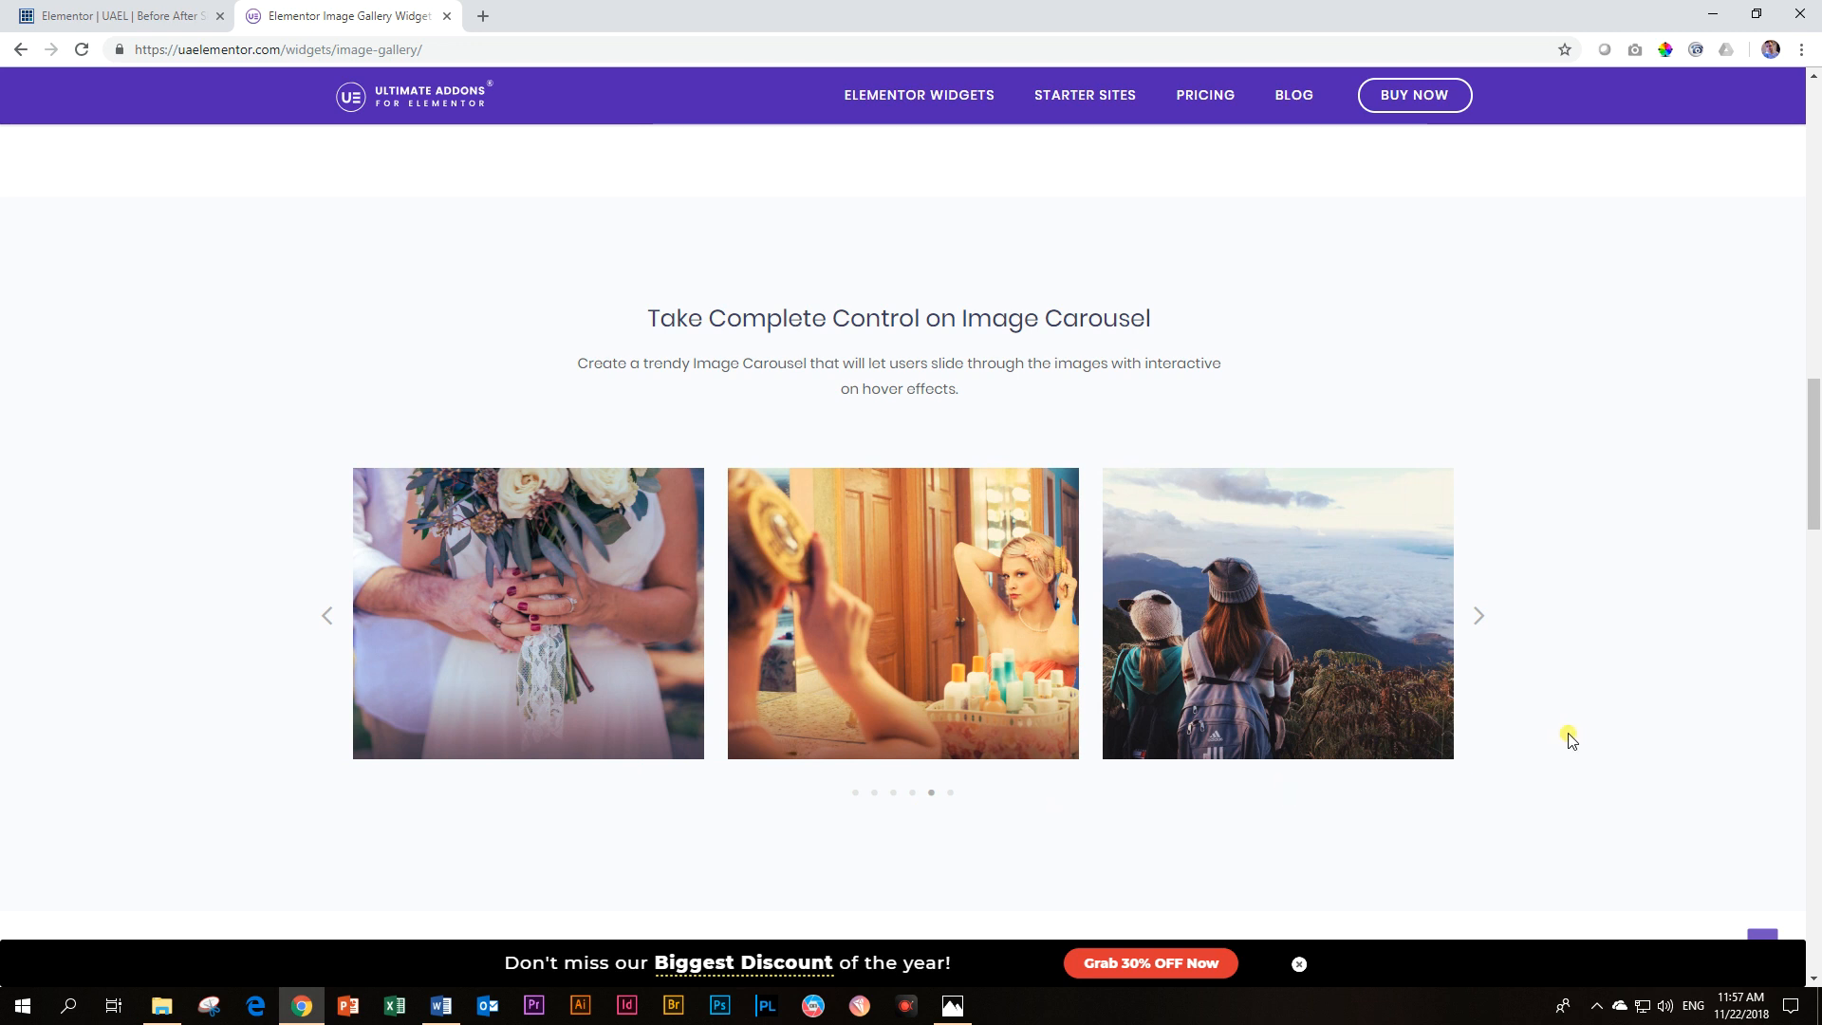
{"action": "scroll", "coordinate": [1575, 721], "scroll_direction": "down", "scroll_amount": 7}
{"action": "scroll", "coordinate": [1575, 707], "scroll_direction": "up", "scroll_amount": 7}
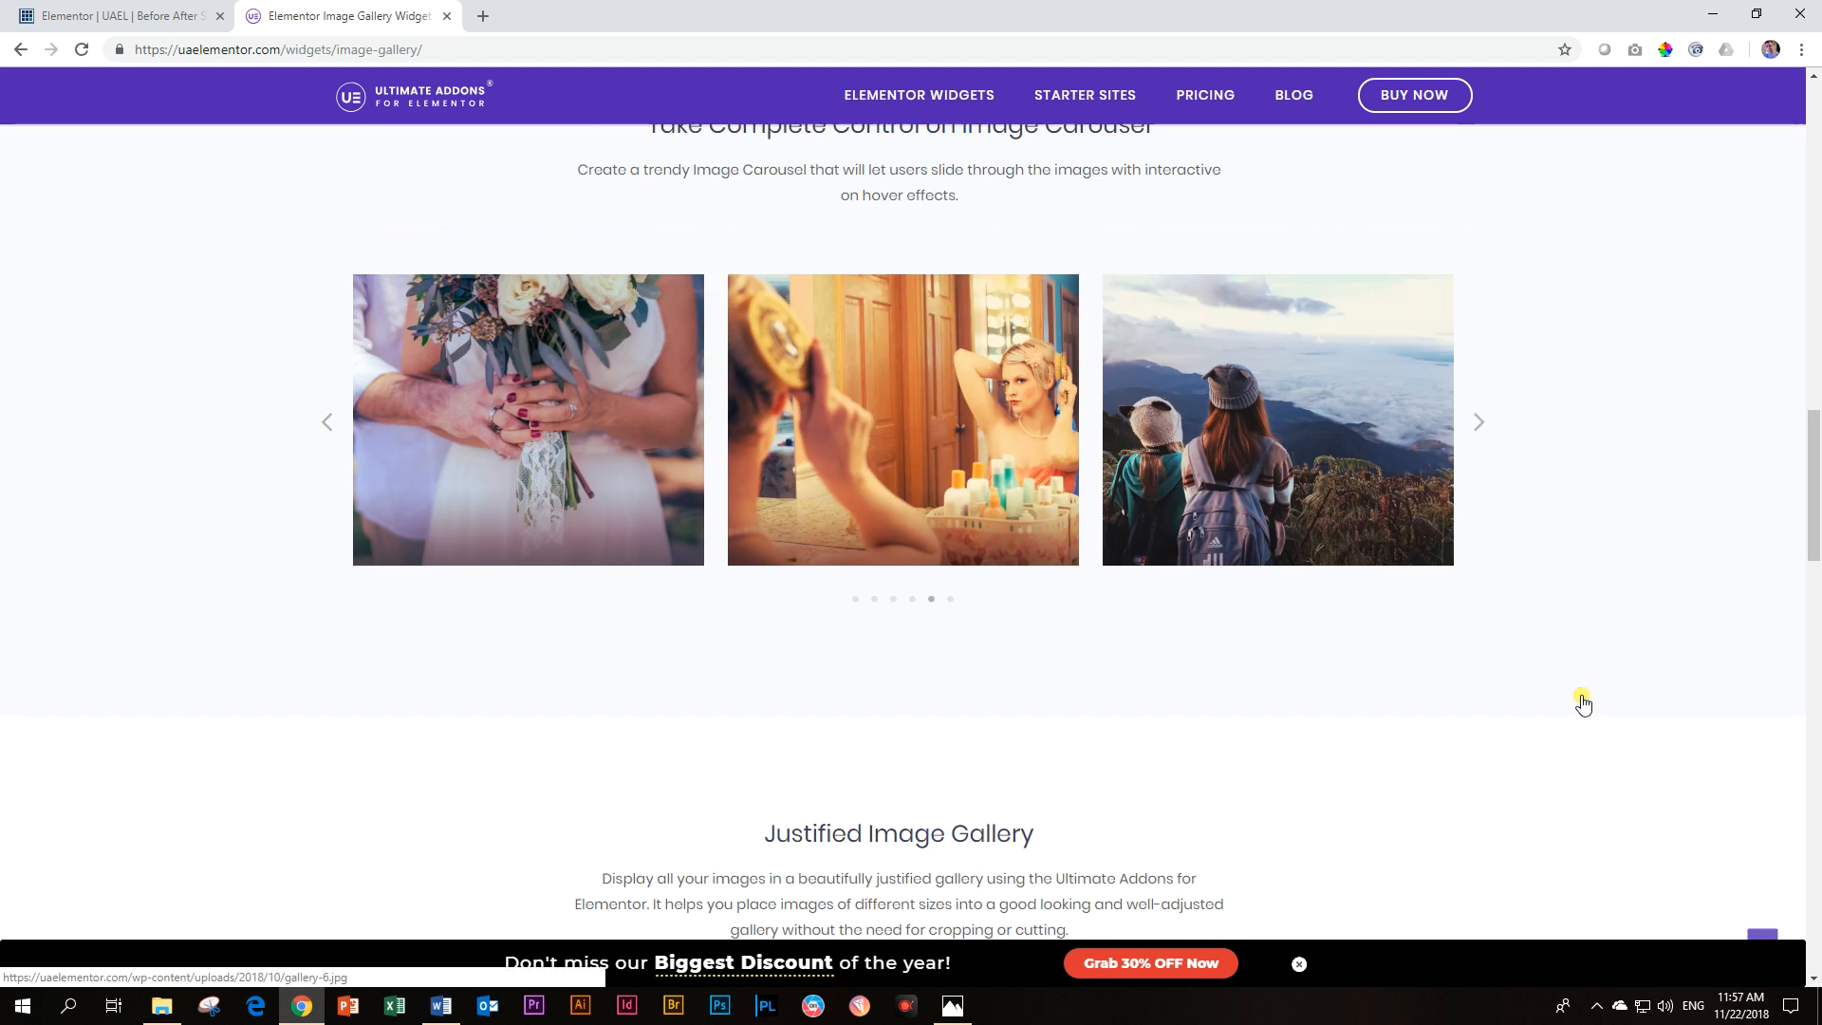
{"action": "scroll", "coordinate": [1575, 707], "scroll_direction": "down", "scroll_amount": 10}
{"action": "scroll", "coordinate": [1379, 740], "scroll_direction": "up", "scroll_amount": 9}
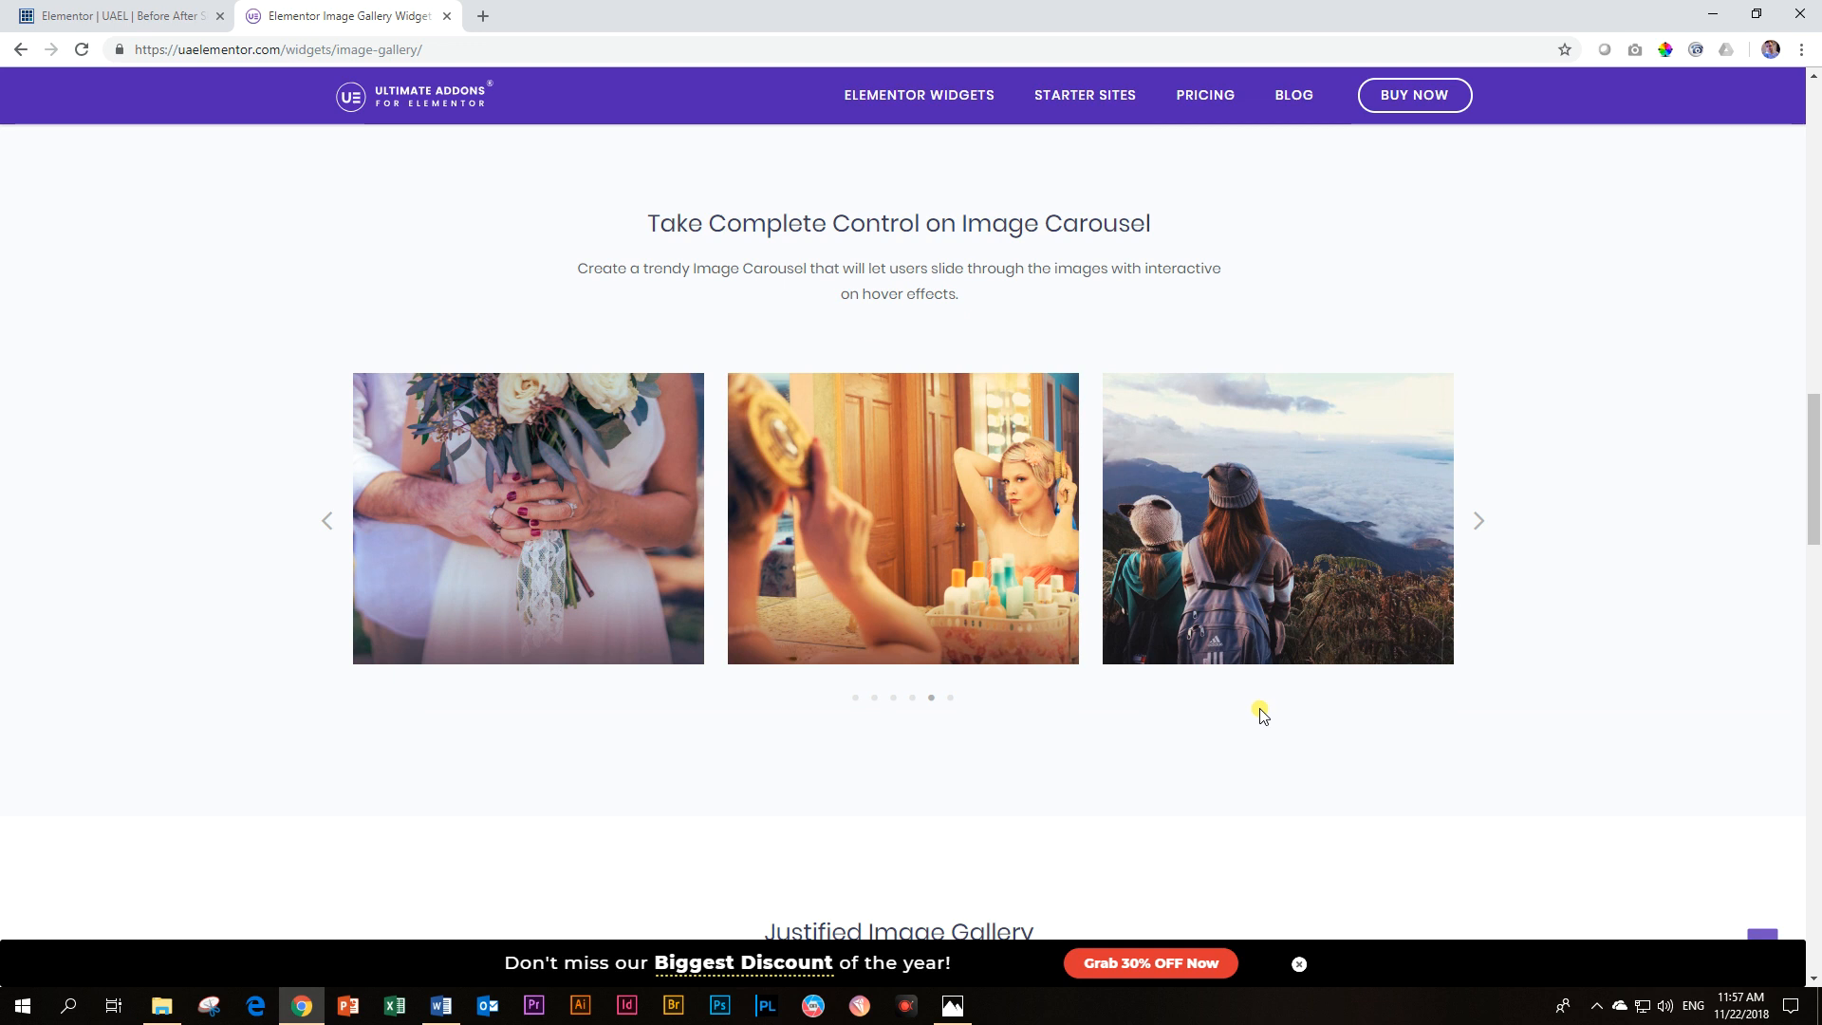
{"action": "left_click", "coordinate": [1476, 522]}
{"action": "left_click", "coordinate": [1485, 522]}
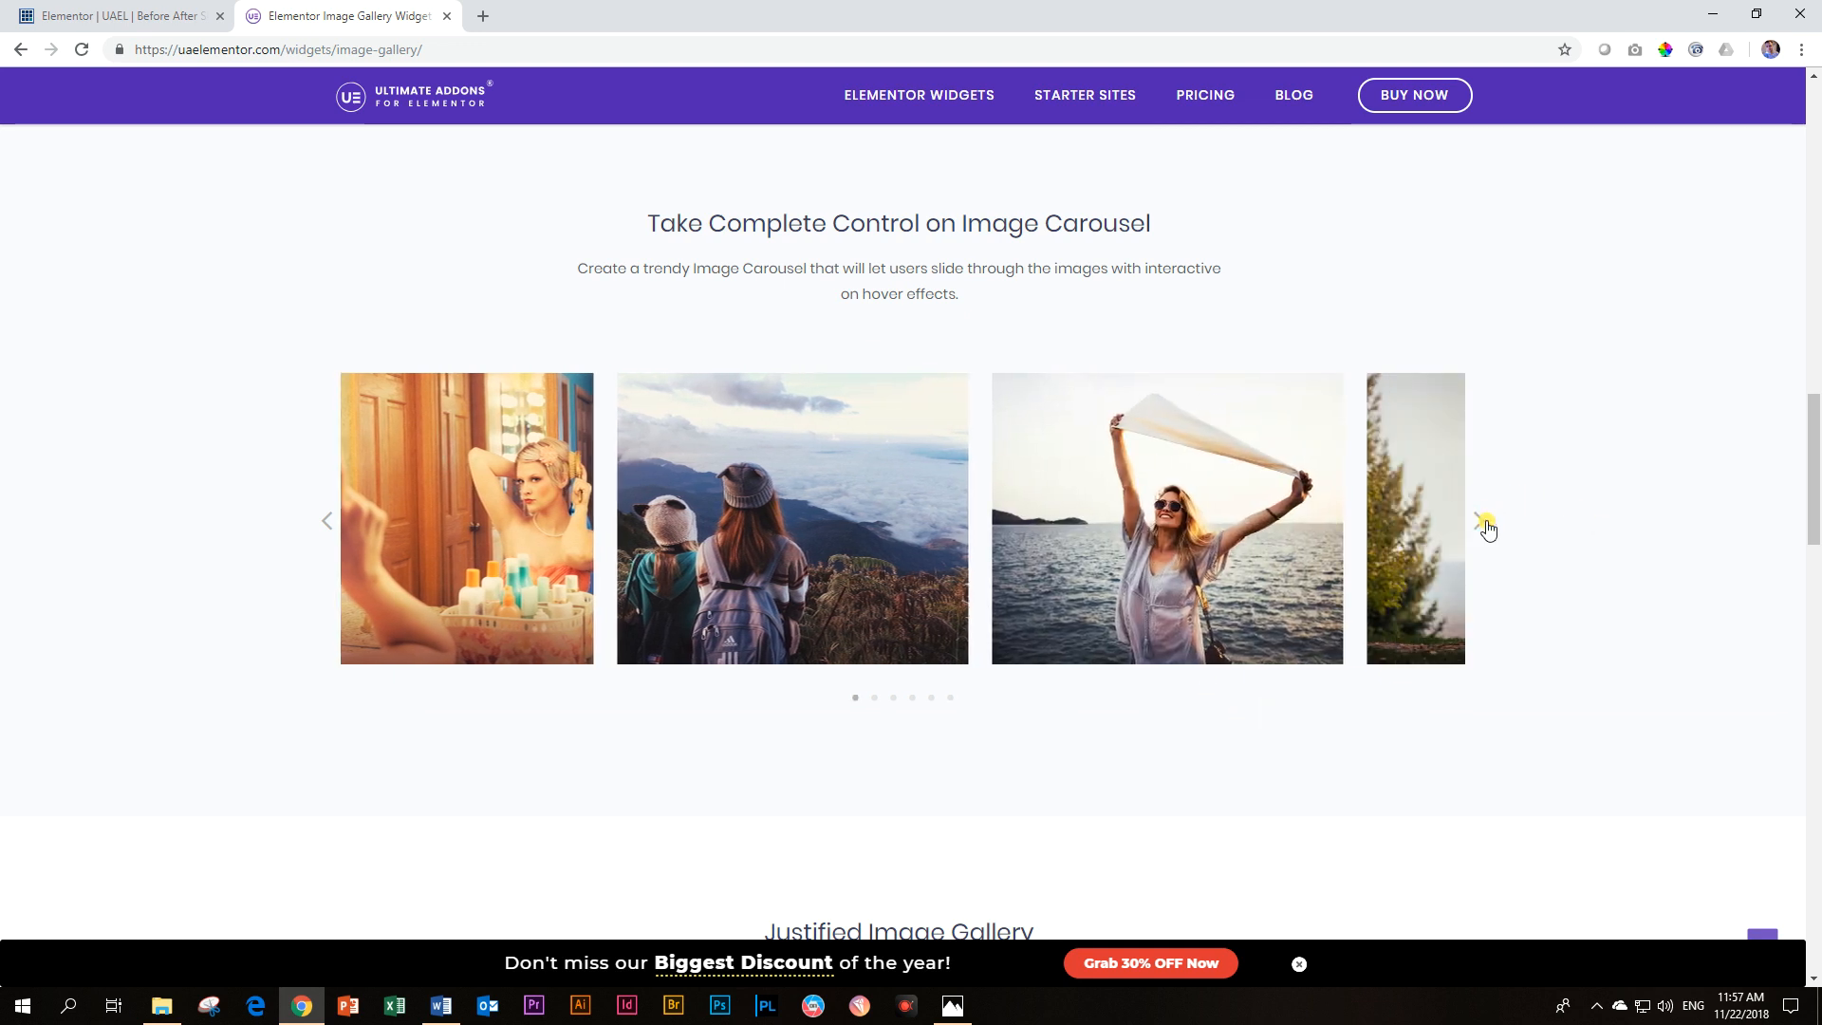
{"action": "left_click", "coordinate": [1486, 523]}
Step: View the first Justified Image Gallery photo in the lightbox, advance through the following photos and close the lightbox
{"action": "scroll", "coordinate": [1570, 524], "scroll_direction": "down", "scroll_amount": 7}
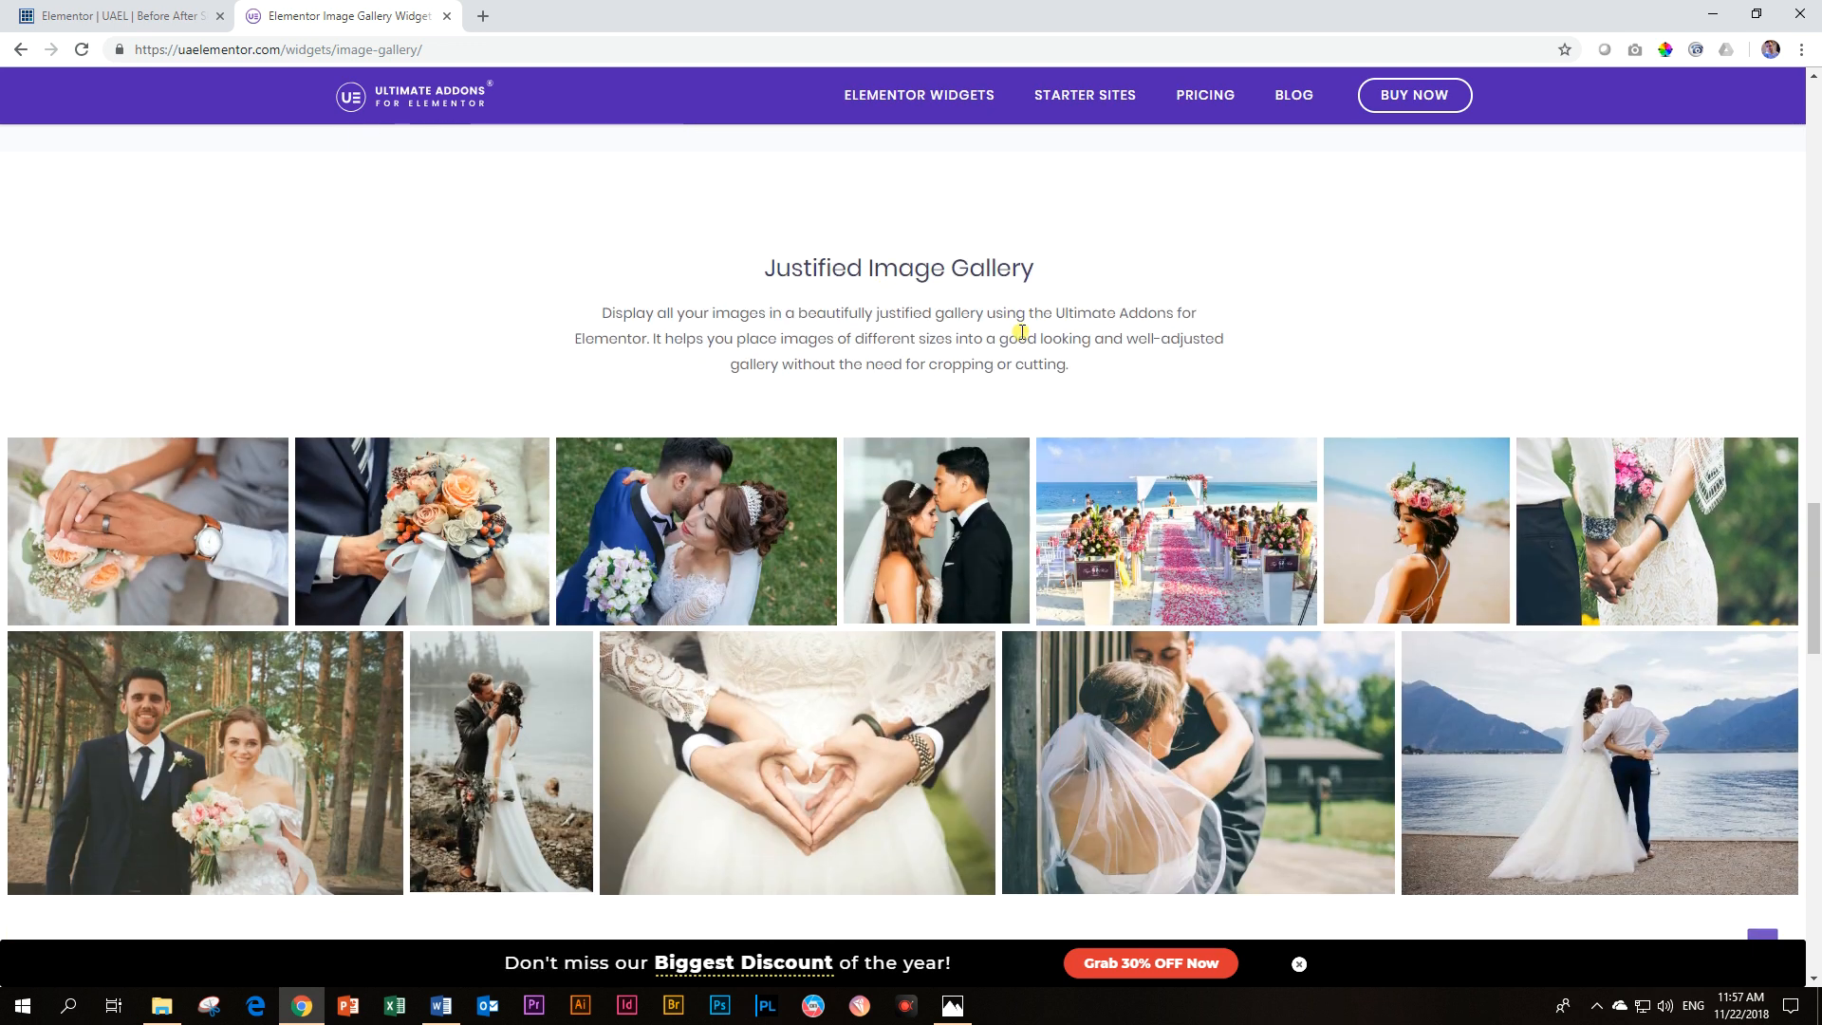
{"action": "scroll", "coordinate": [1283, 323], "scroll_direction": "down", "scroll_amount": 1}
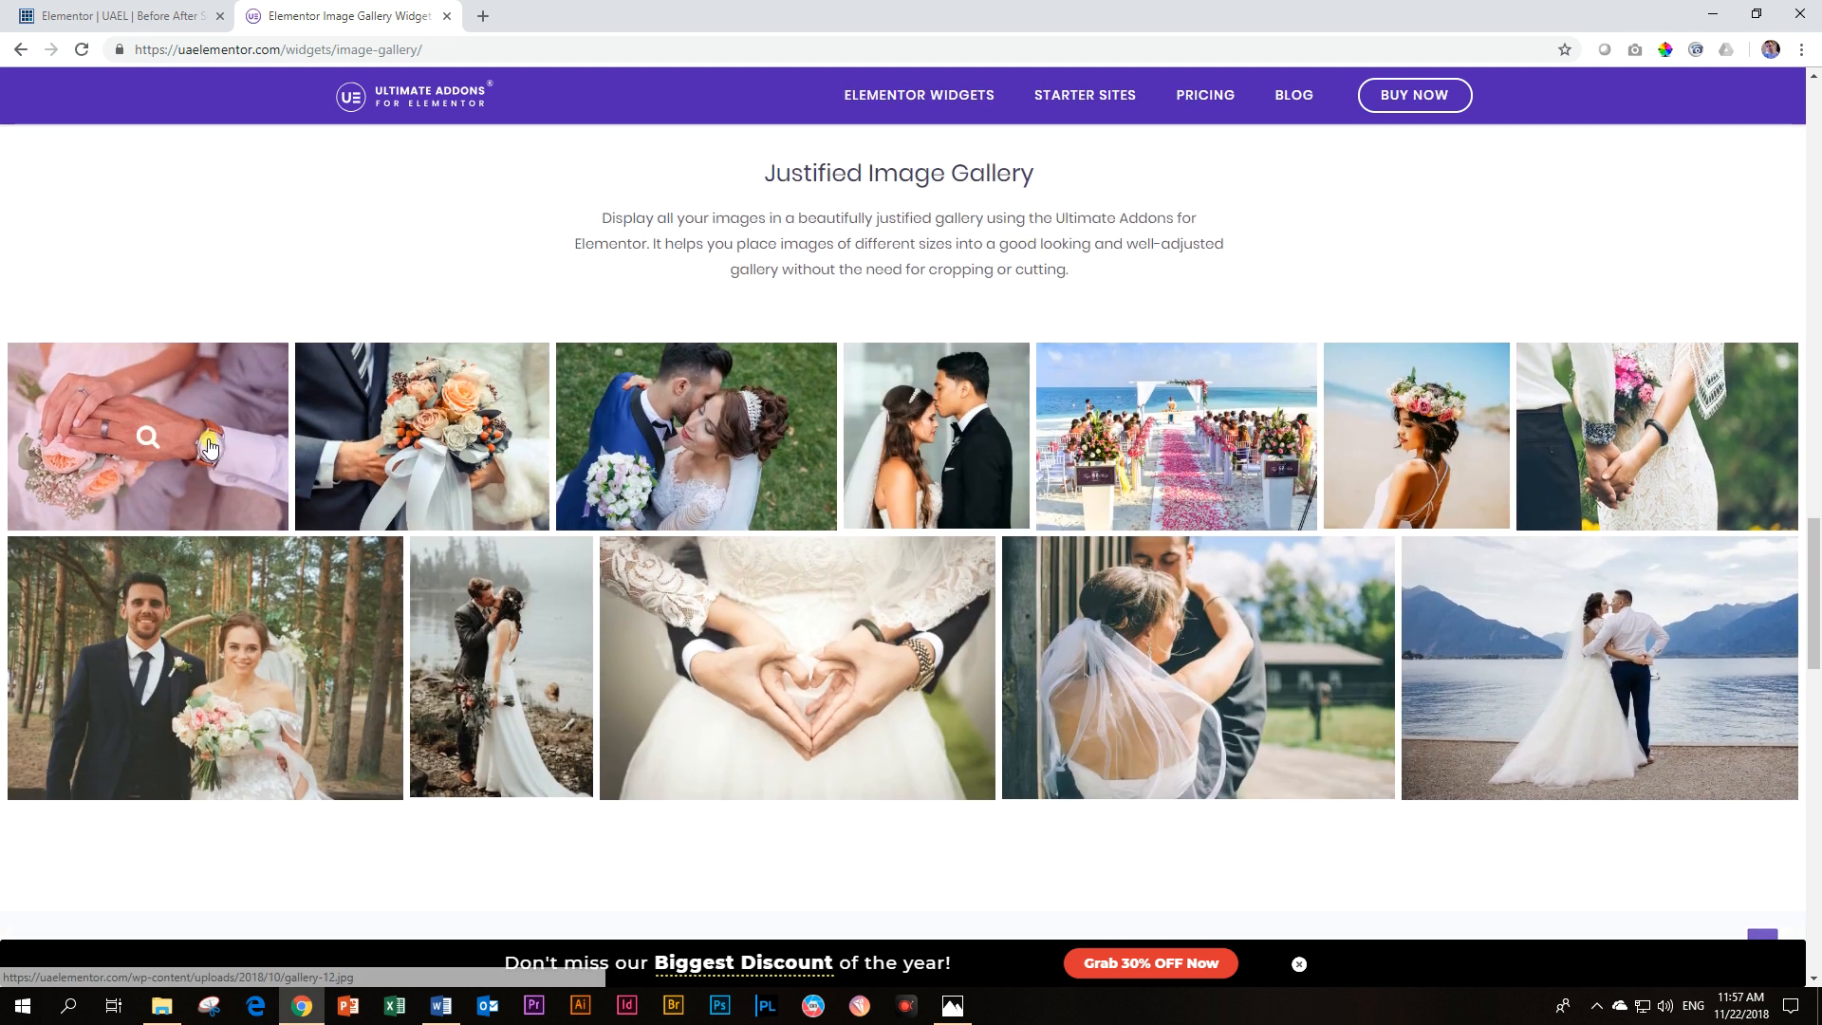
{"action": "left_click", "coordinate": [208, 439]}
{"action": "left_click", "coordinate": [1745, 530]}
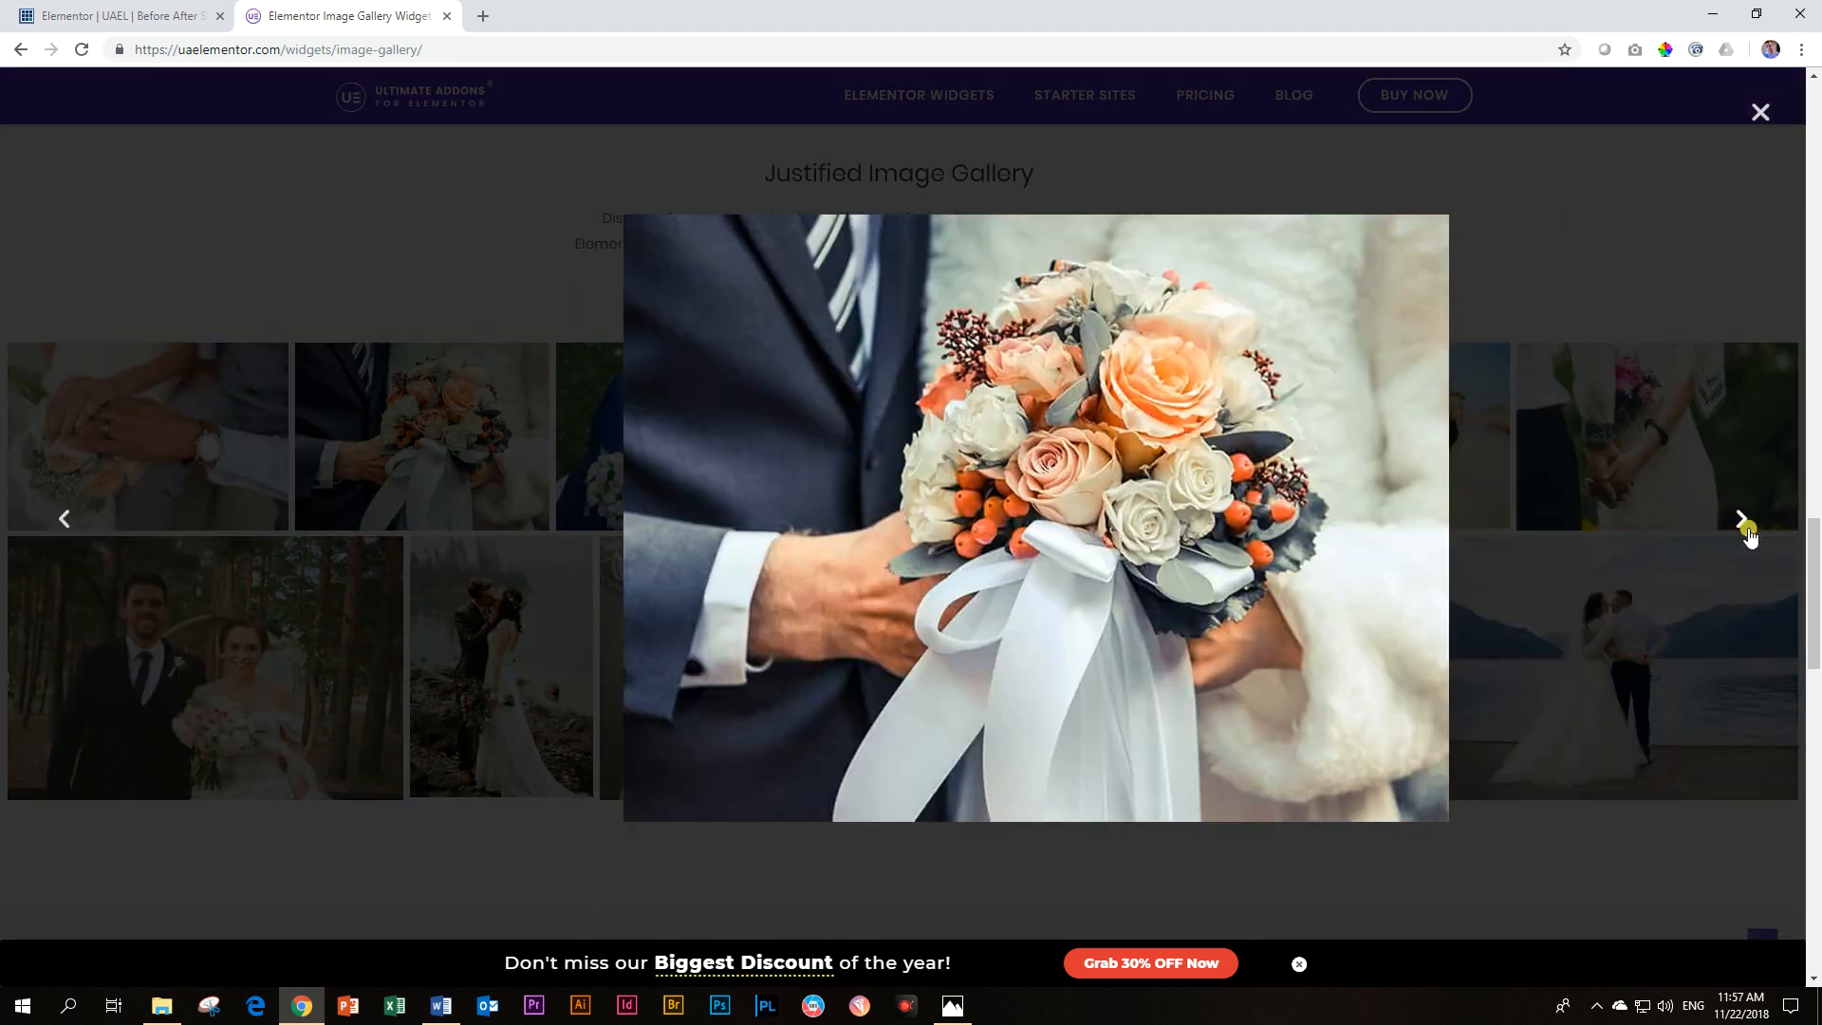
{"action": "left_click", "coordinate": [1747, 529]}
{"action": "left_click", "coordinate": [1748, 531]}
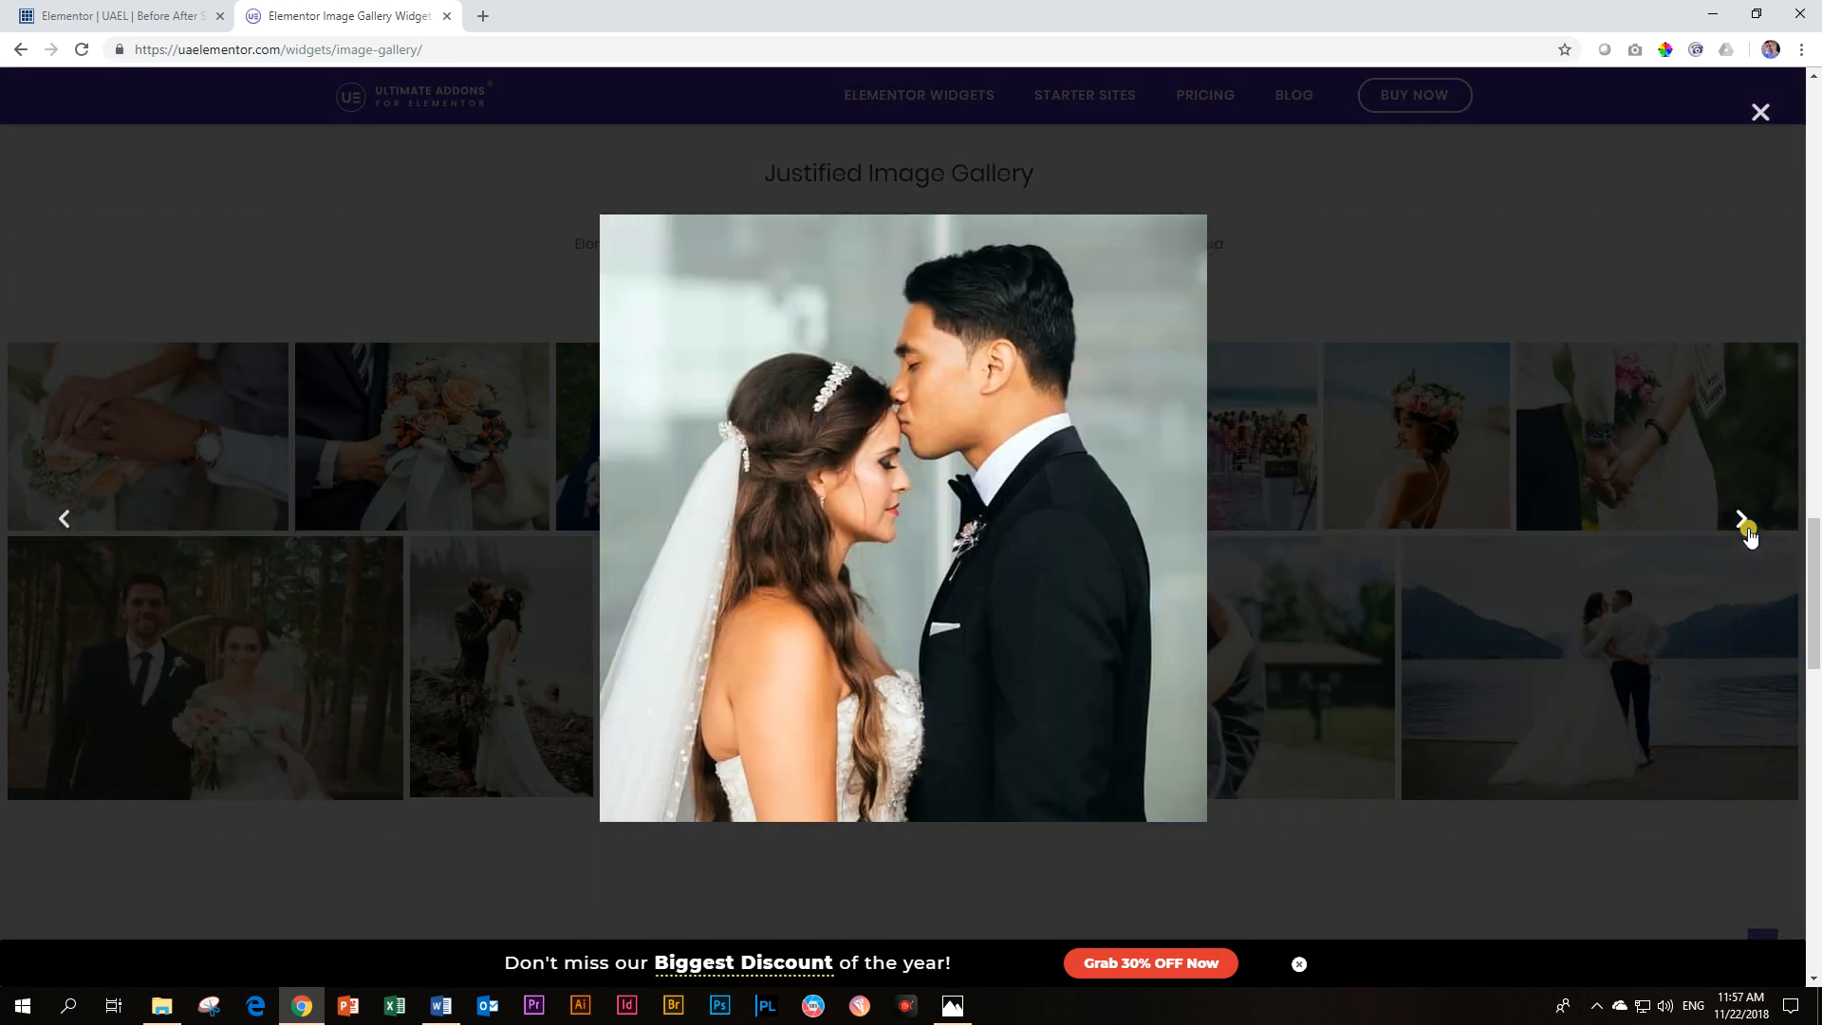
{"action": "left_click", "coordinate": [1748, 532]}
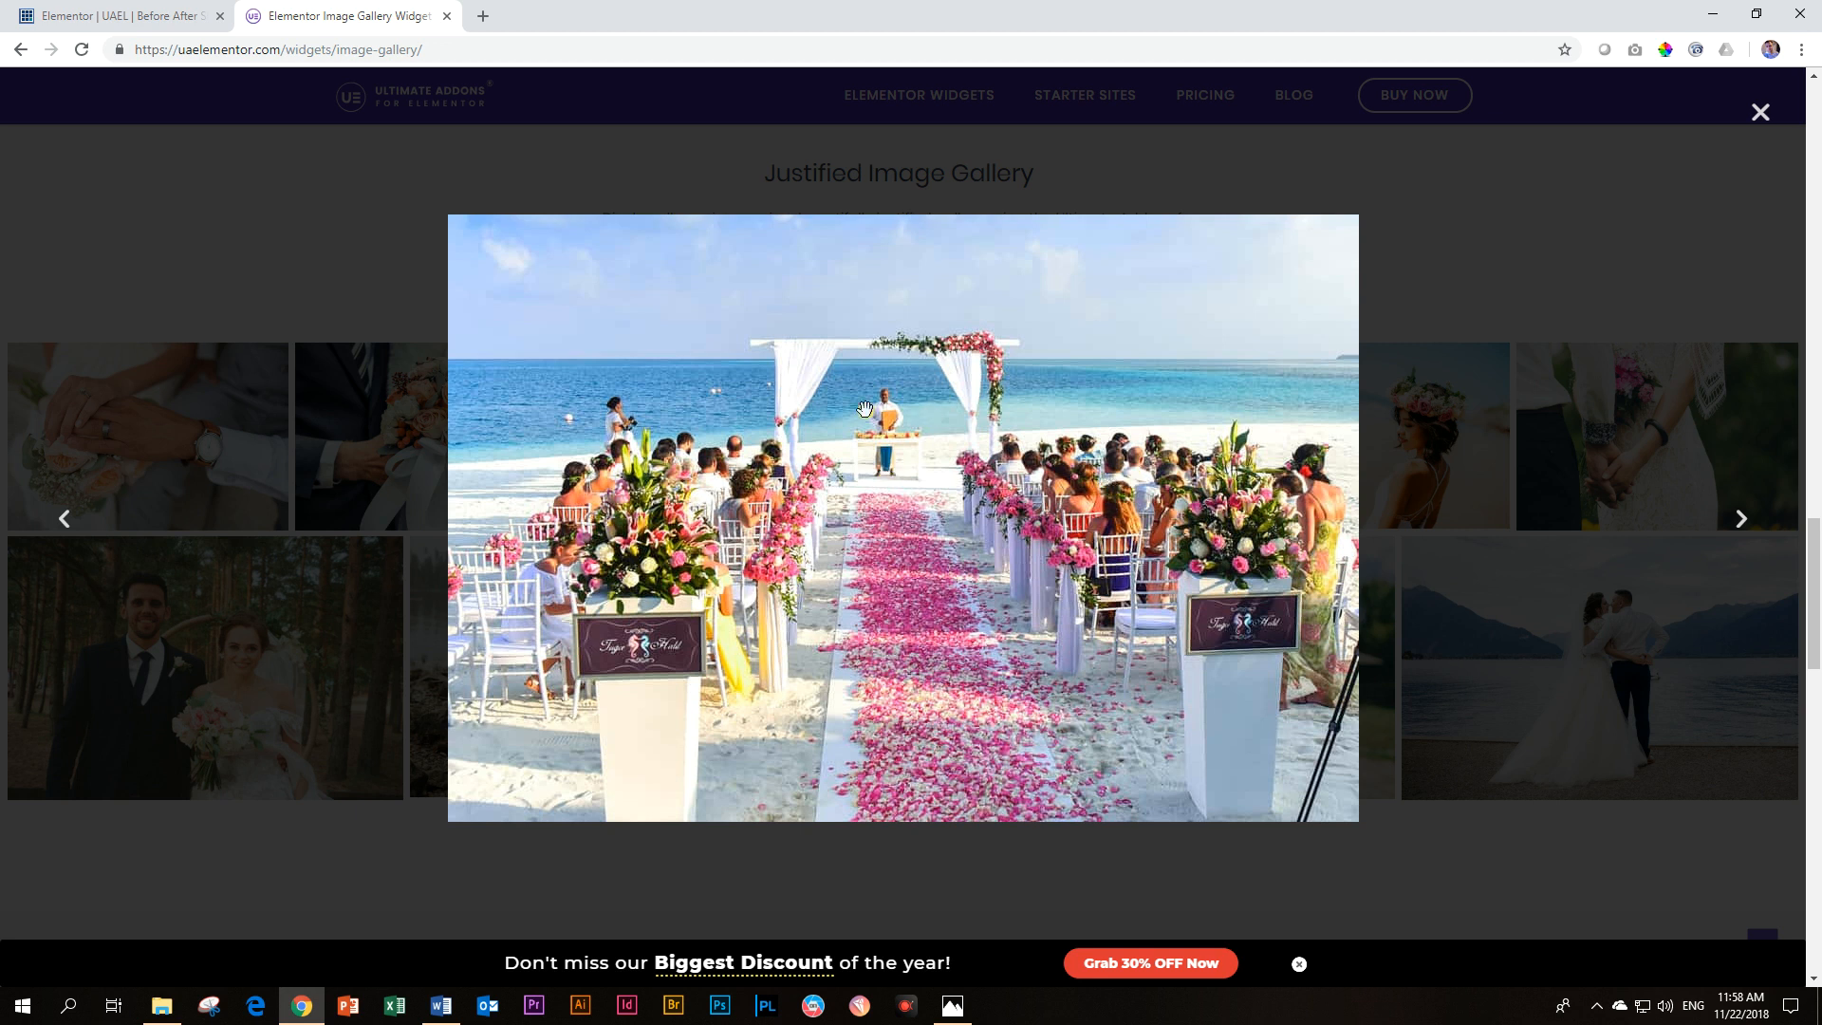
{"action": "left_click", "coordinate": [1759, 112]}
Step: Examine the layout of the Justified Image Gallery demo and the grid layout gallery demo below it
{"action": "scroll", "coordinate": [1495, 419], "scroll_direction": "down", "scroll_amount": 3}
{"action": "scroll", "coordinate": [1495, 418], "scroll_direction": "up", "scroll_amount": 4}
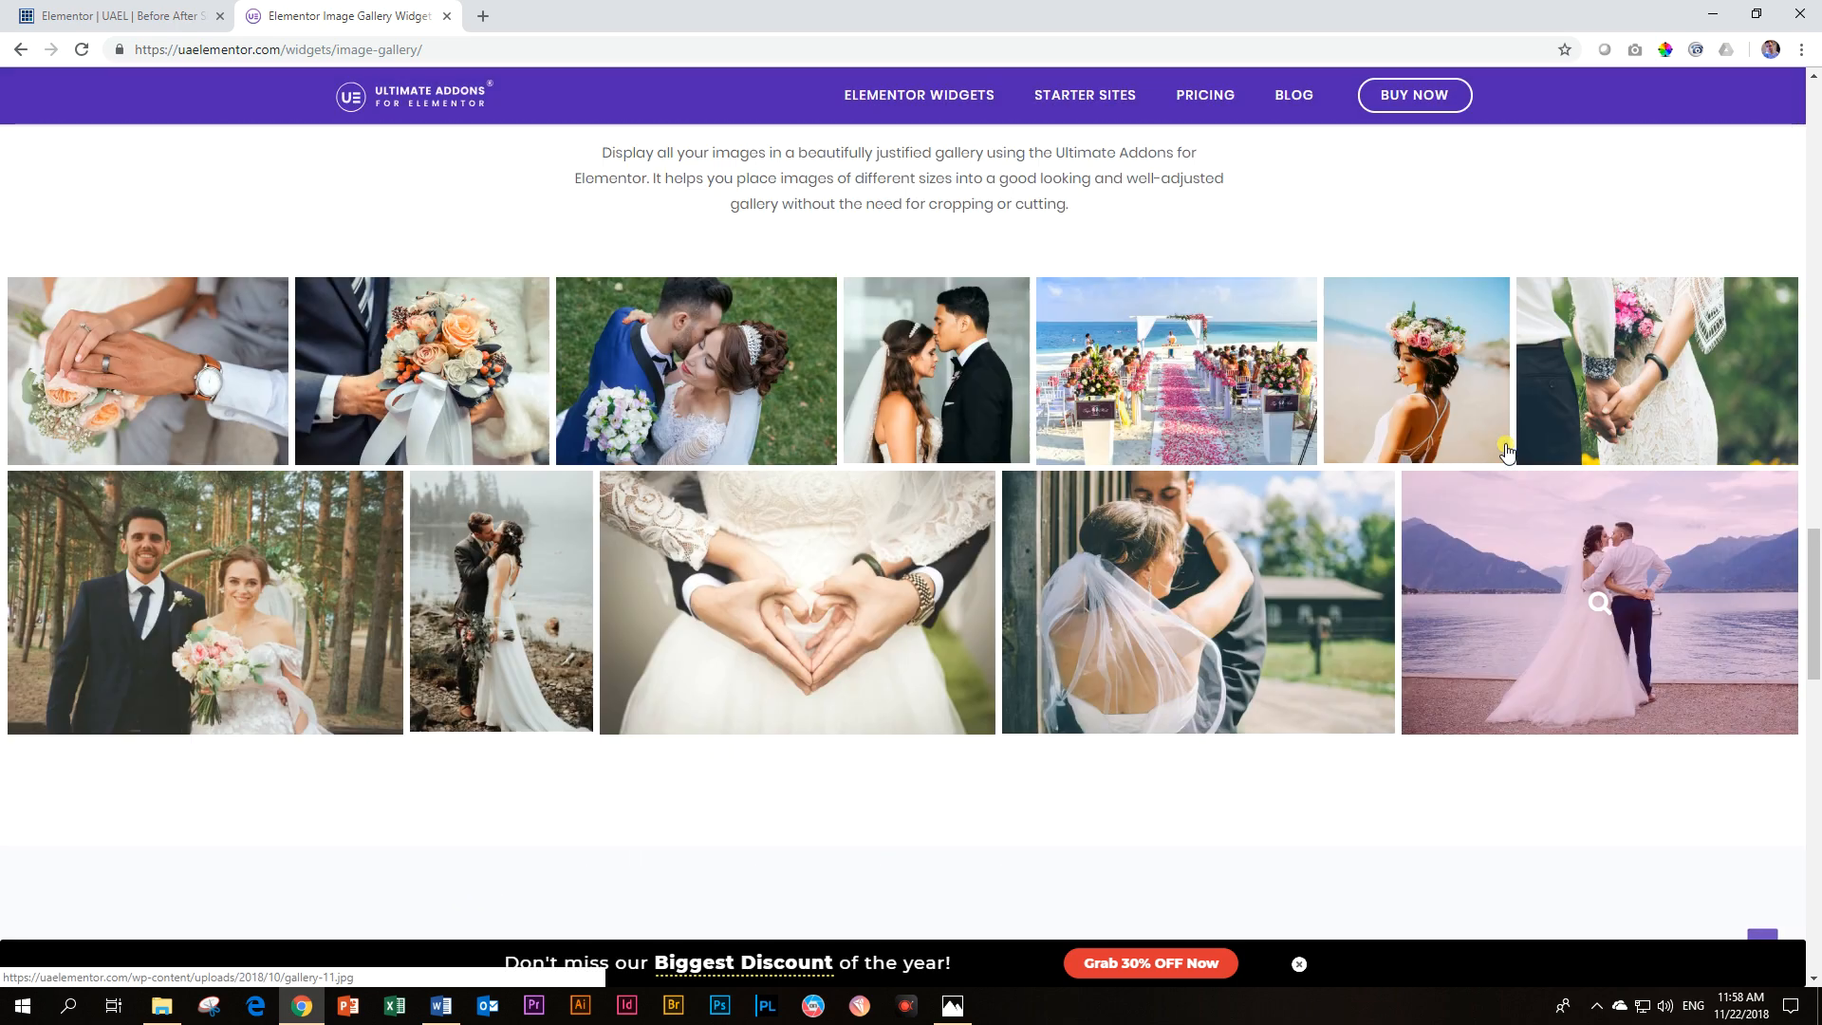
{"action": "scroll", "coordinate": [826, 703], "scroll_direction": "down", "scroll_amount": 2}
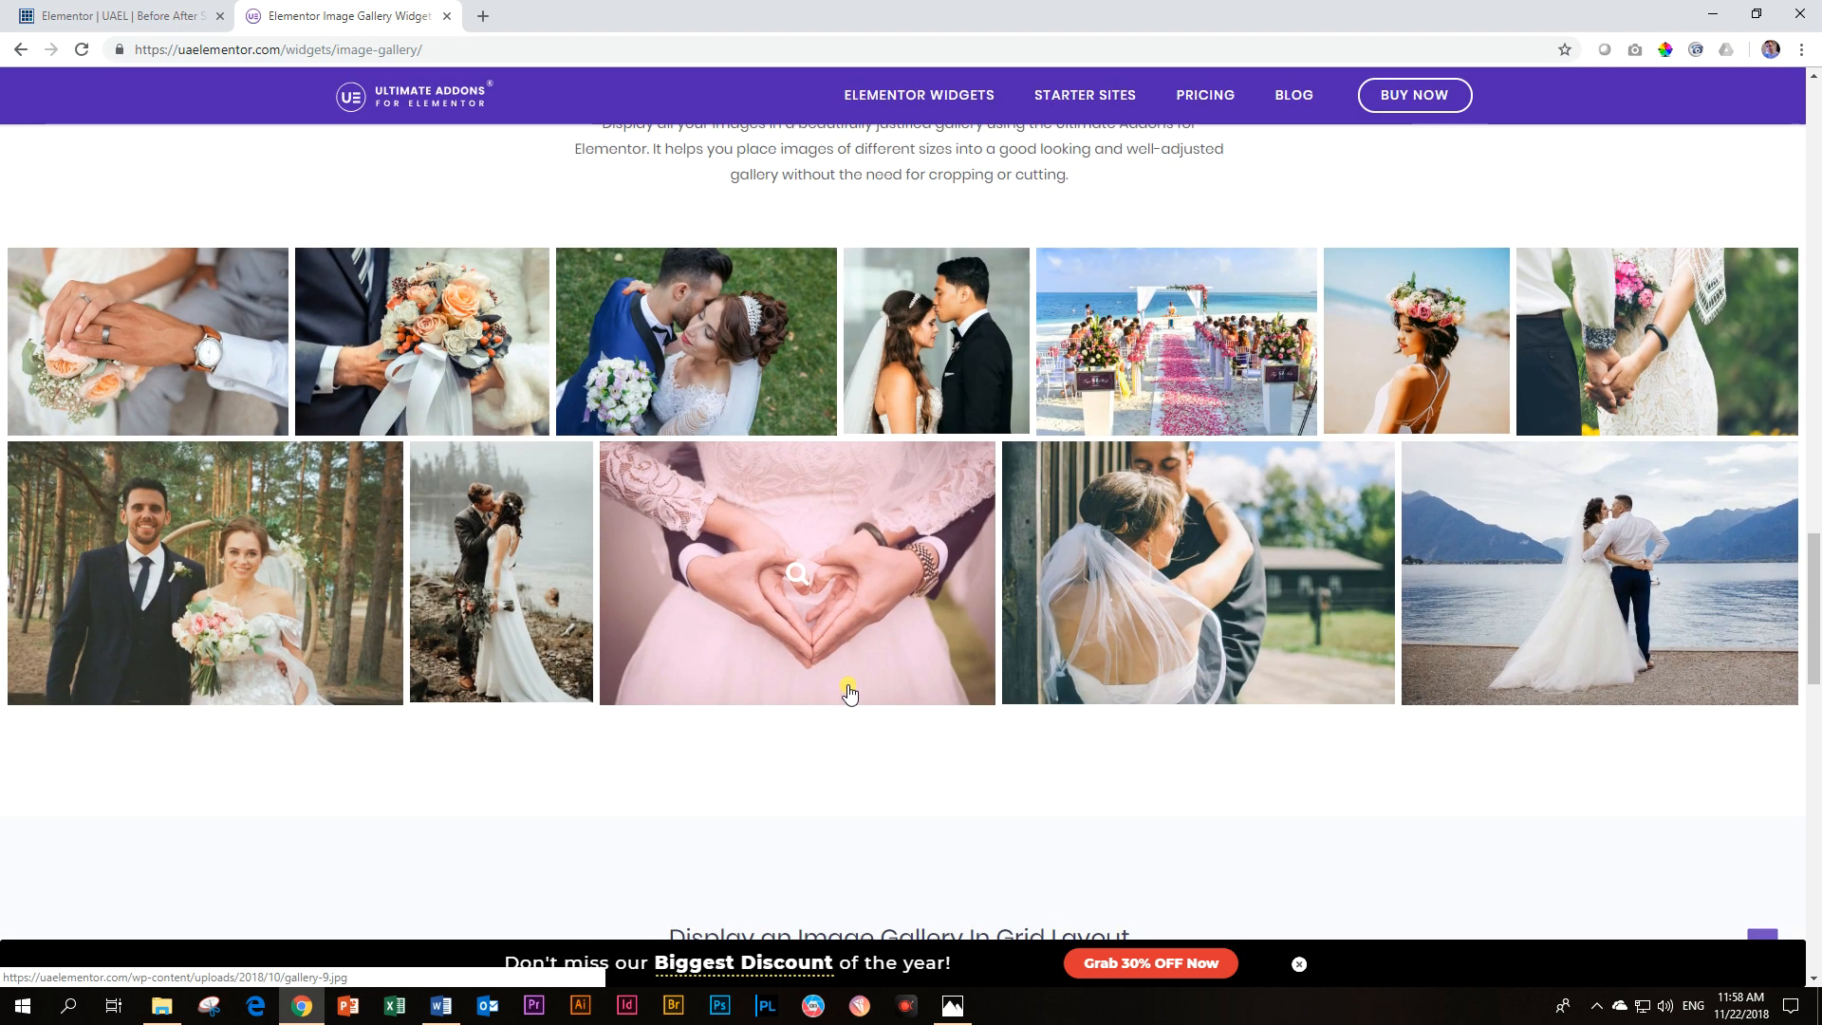
{"action": "scroll", "coordinate": [844, 692], "scroll_direction": "down", "scroll_amount": 3}
{"action": "scroll", "coordinate": [1039, 651], "scroll_direction": "up", "scroll_amount": 3}
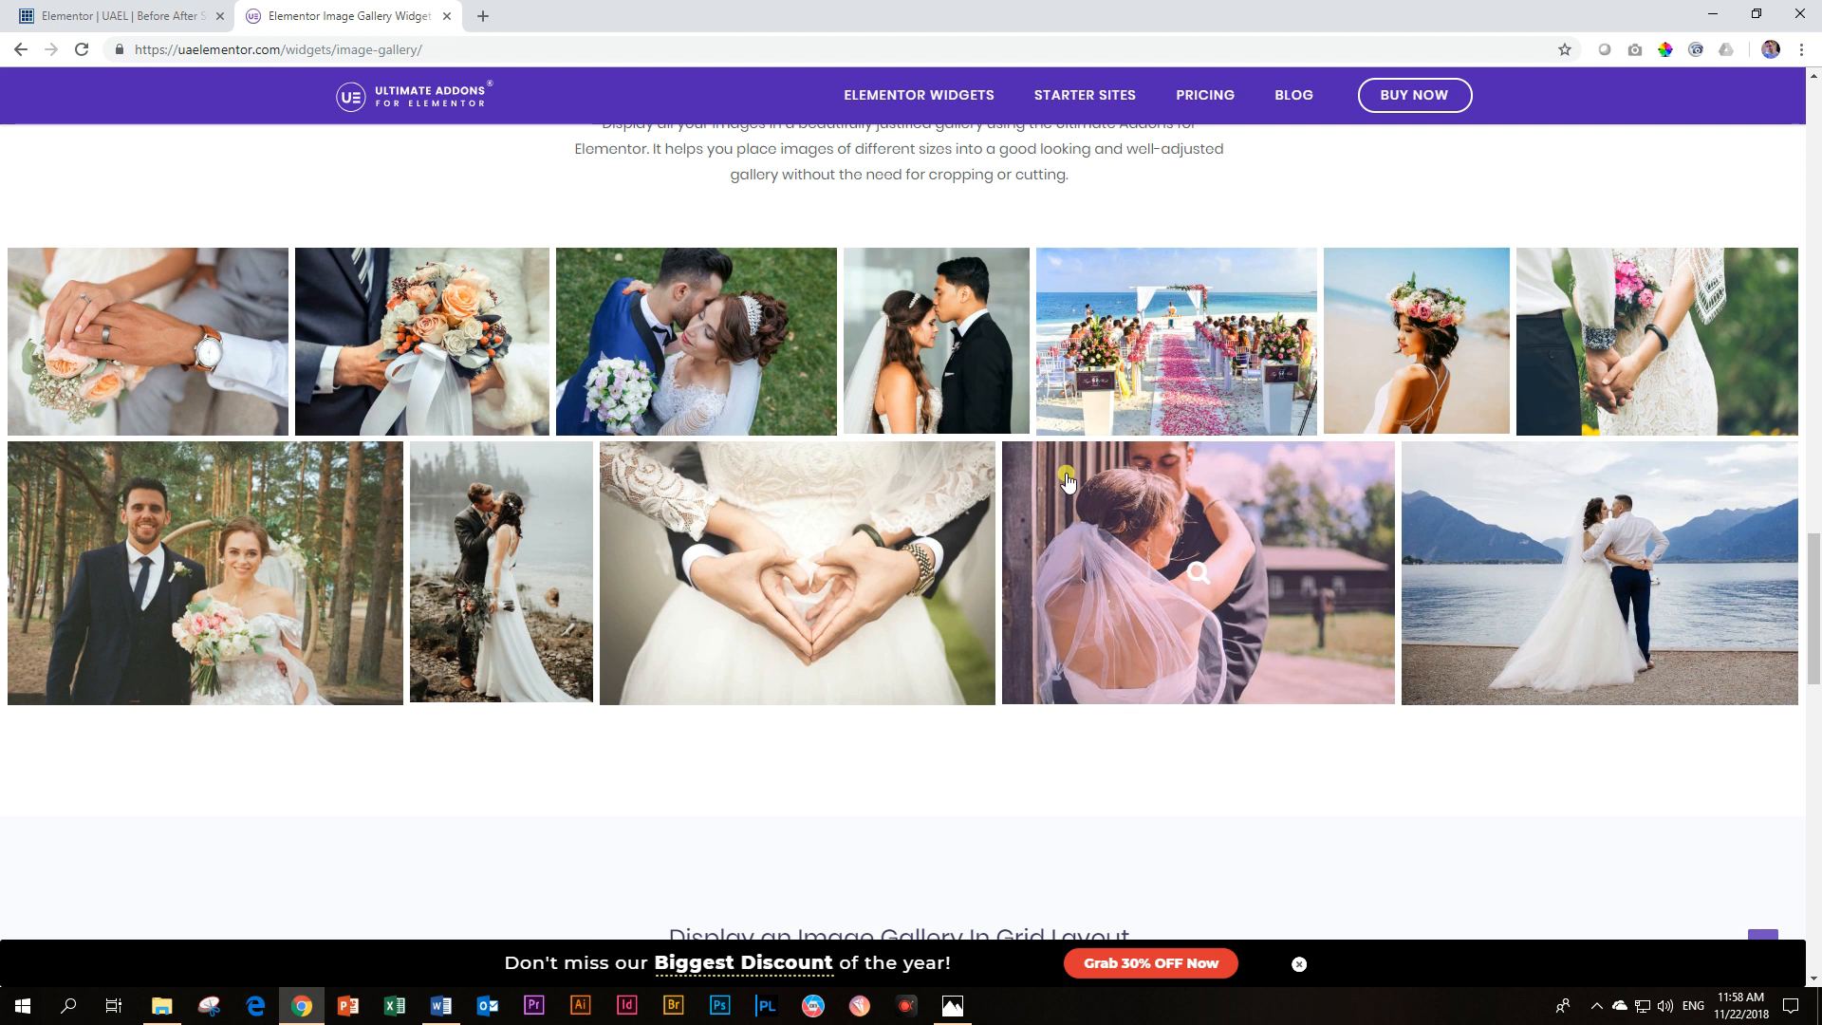
{"action": "scroll", "coordinate": [774, 651], "scroll_direction": "up", "scroll_amount": 2}
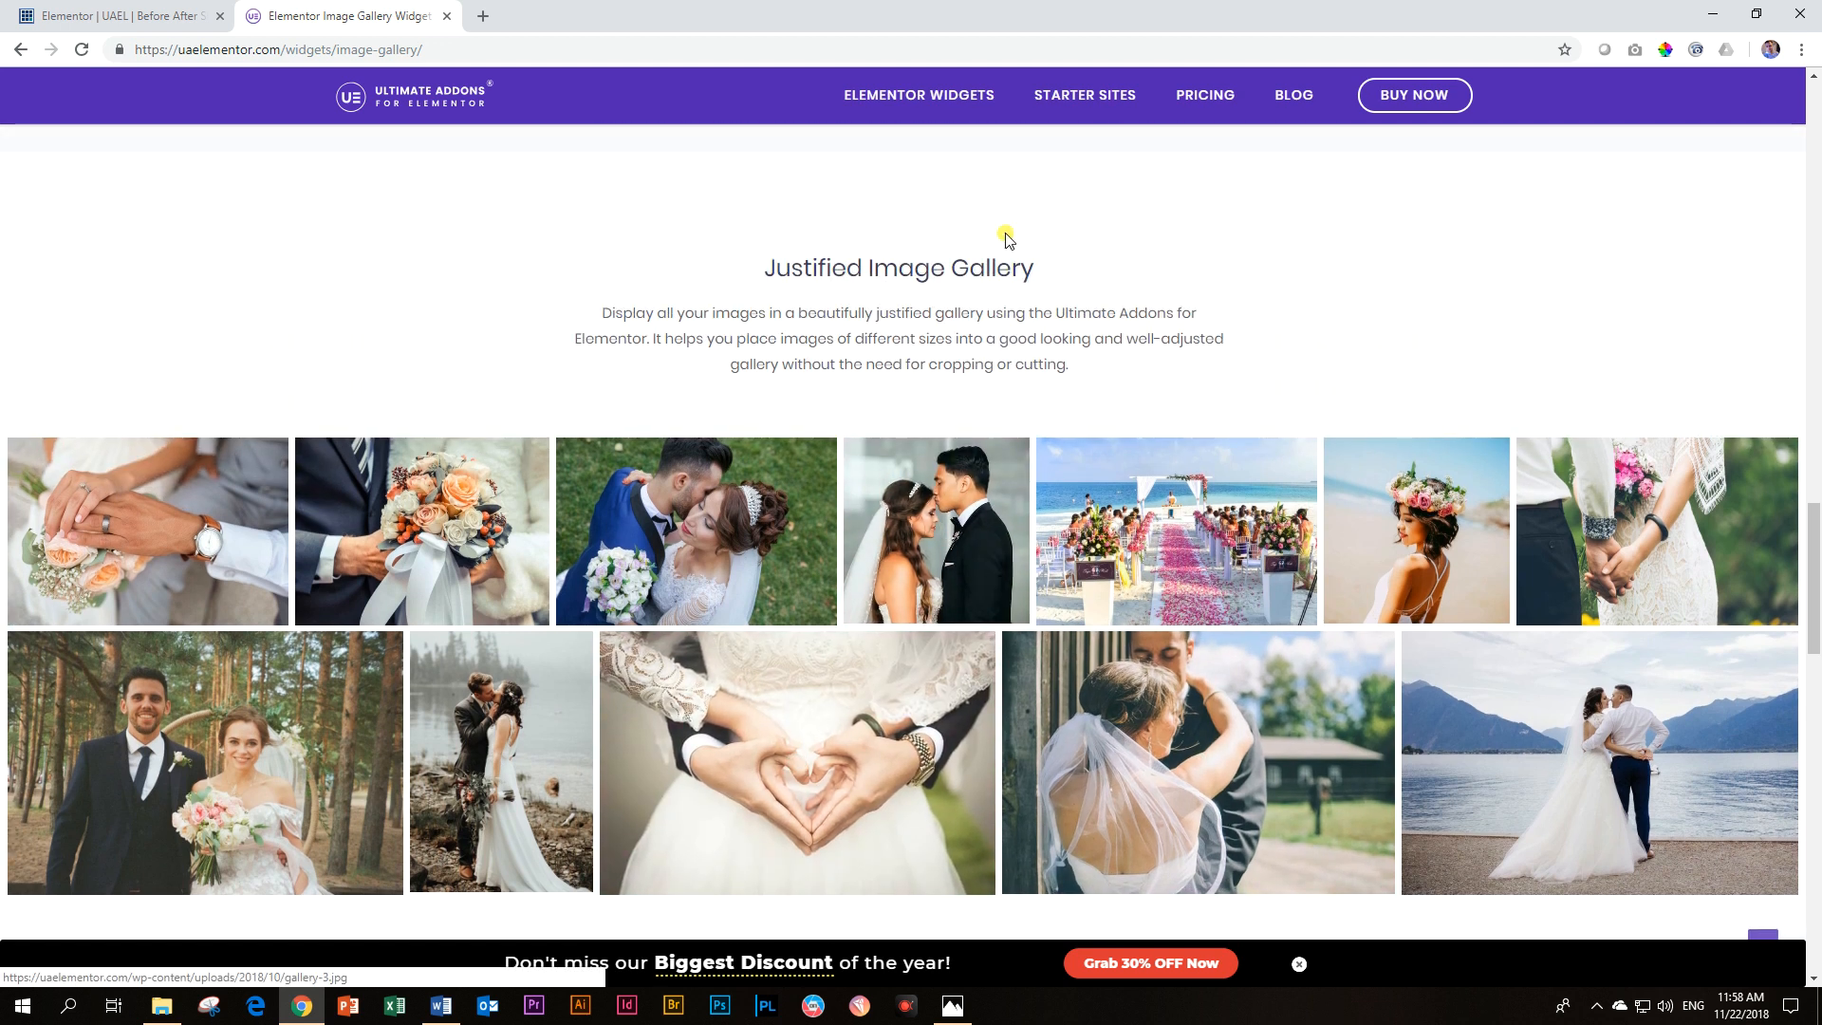
{"action": "scroll", "coordinate": [1057, 765], "scroll_direction": "down", "scroll_amount": 4}
{"action": "scroll", "coordinate": [1217, 725], "scroll_direction": "down", "scroll_amount": 6}
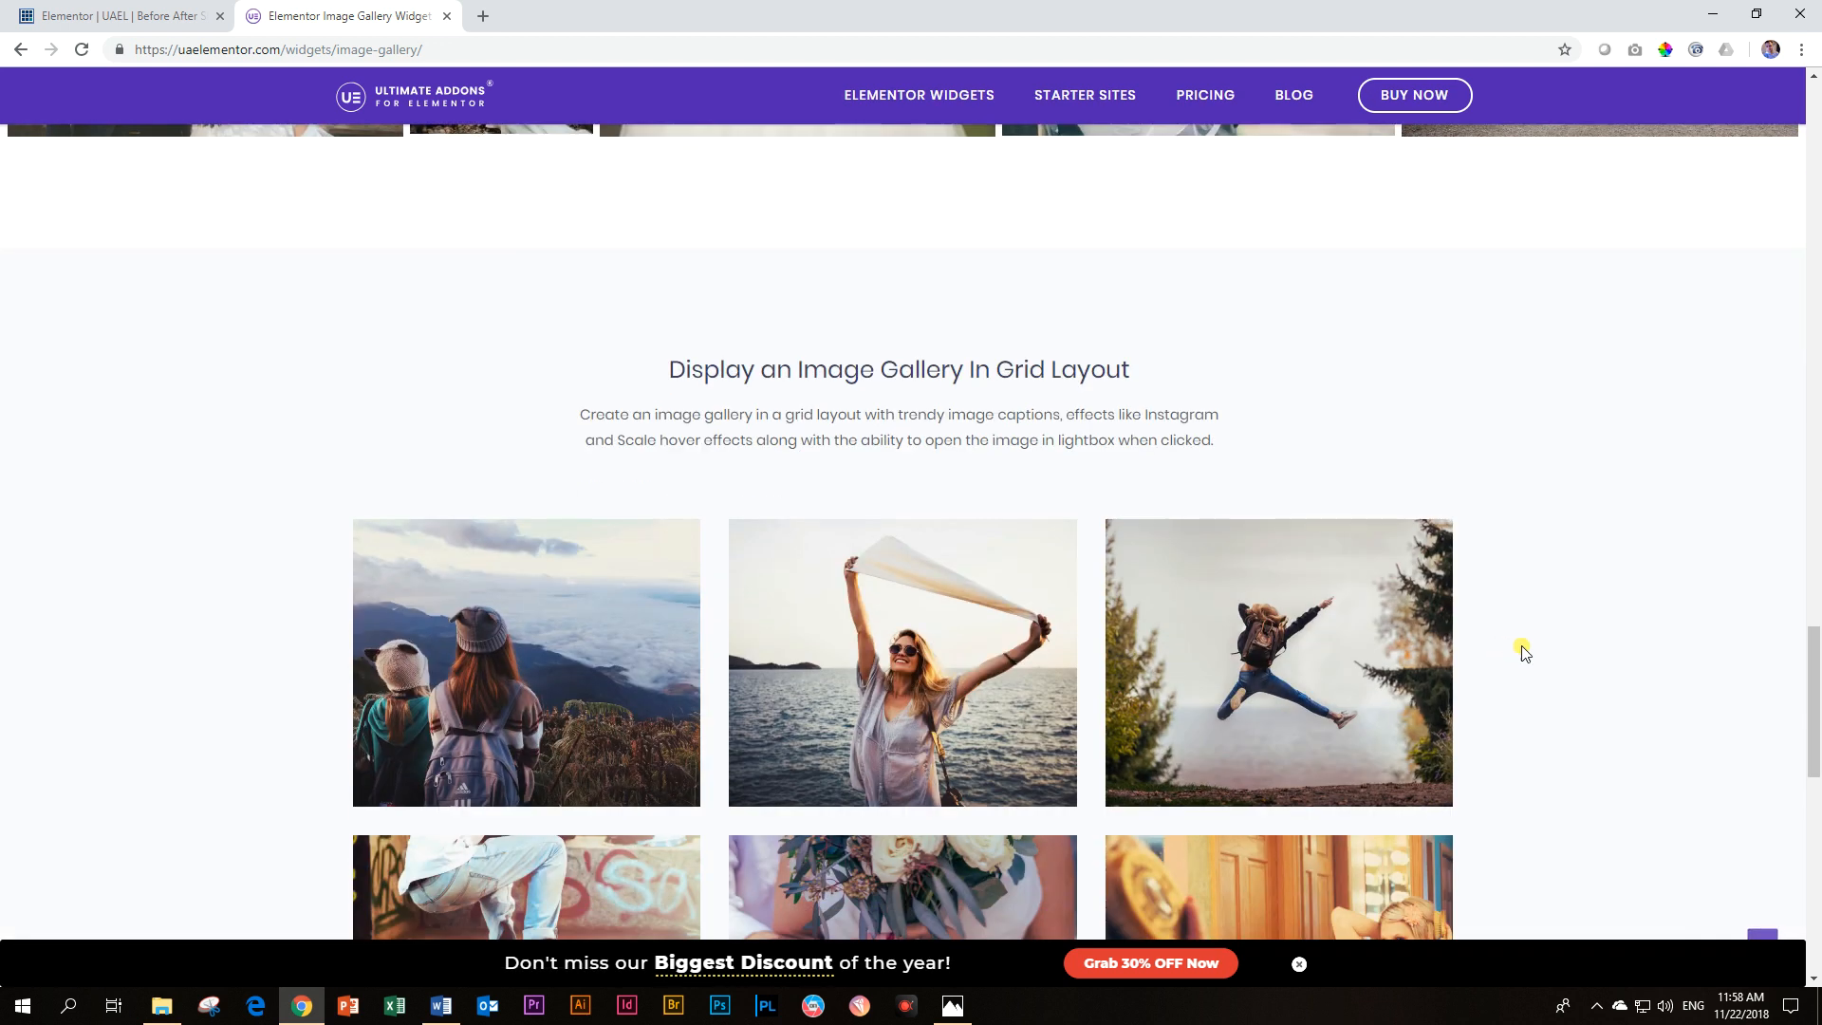
{"action": "scroll", "coordinate": [1555, 653], "scroll_direction": "down", "scroll_amount": 1}
{"action": "scroll", "coordinate": [1556, 653], "scroll_direction": "up", "scroll_amount": 1}
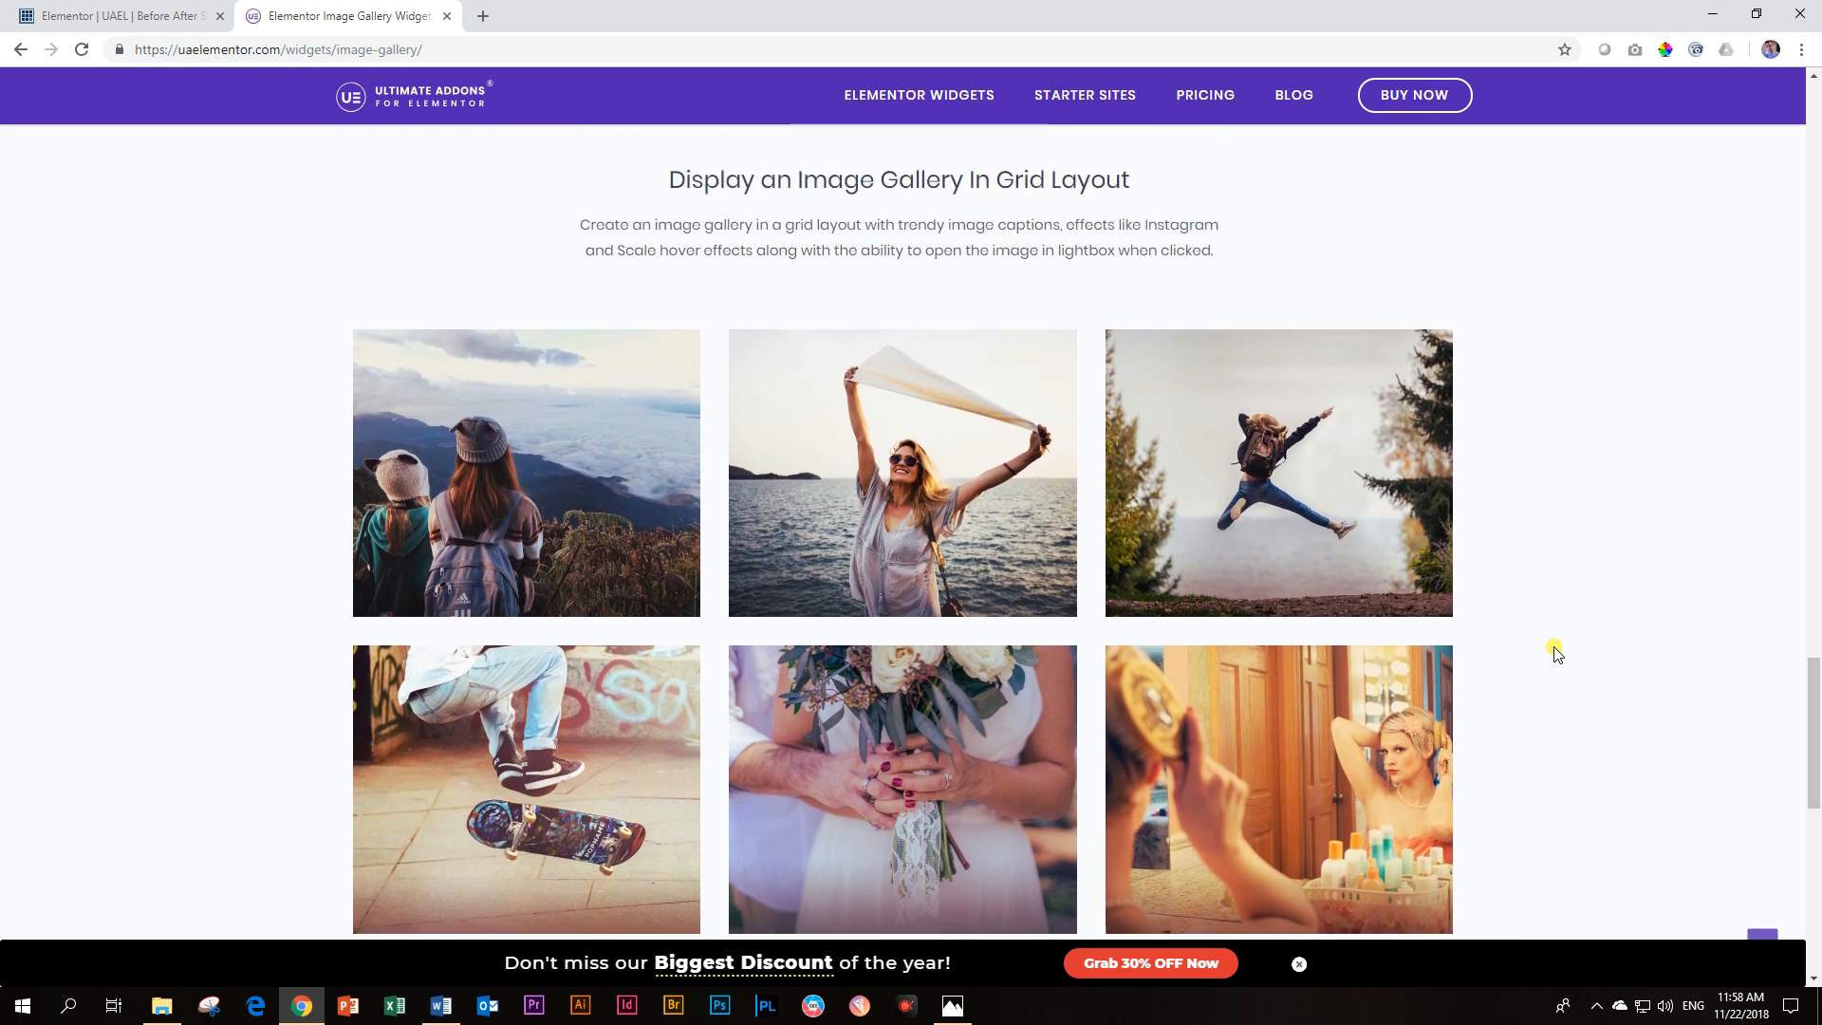
{"action": "scroll", "coordinate": [1561, 652], "scroll_direction": "down", "scroll_amount": 1}
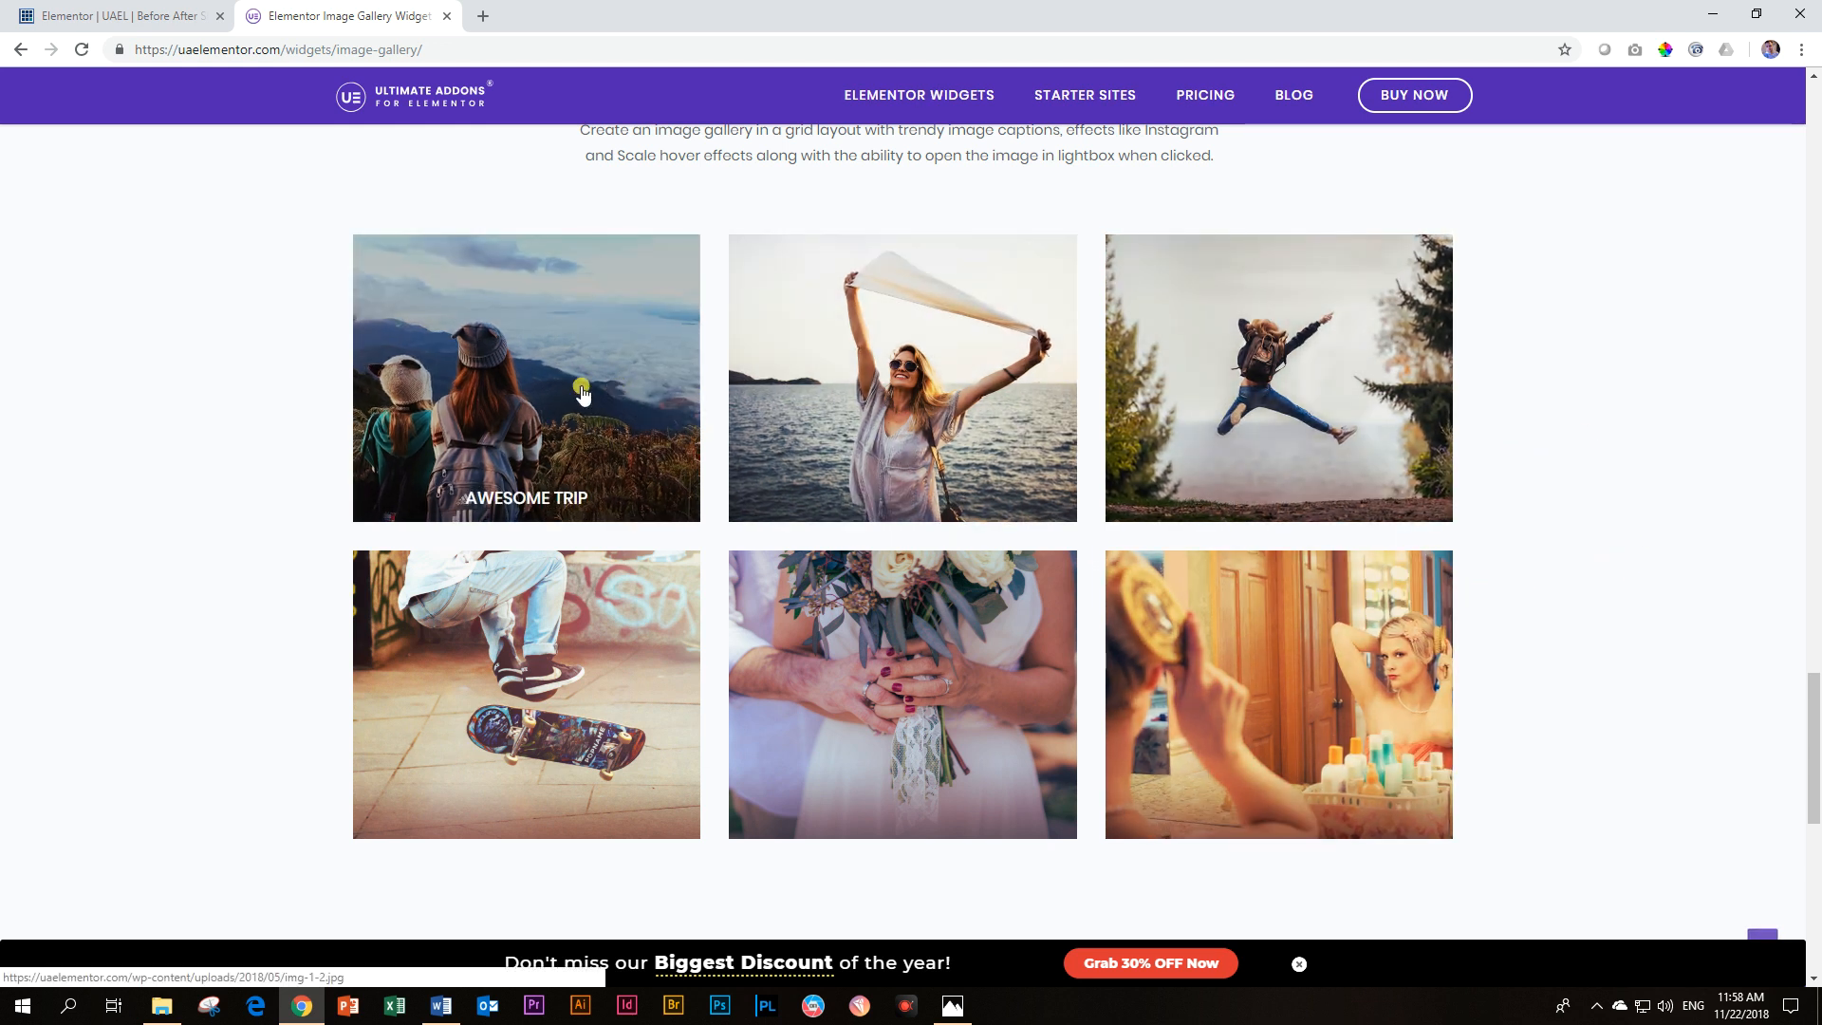
Step: View the Awesome Trip photo of the grid gallery in the lightbox, cycle through all the images and close the lightbox
{"action": "left_click", "coordinate": [582, 393]}
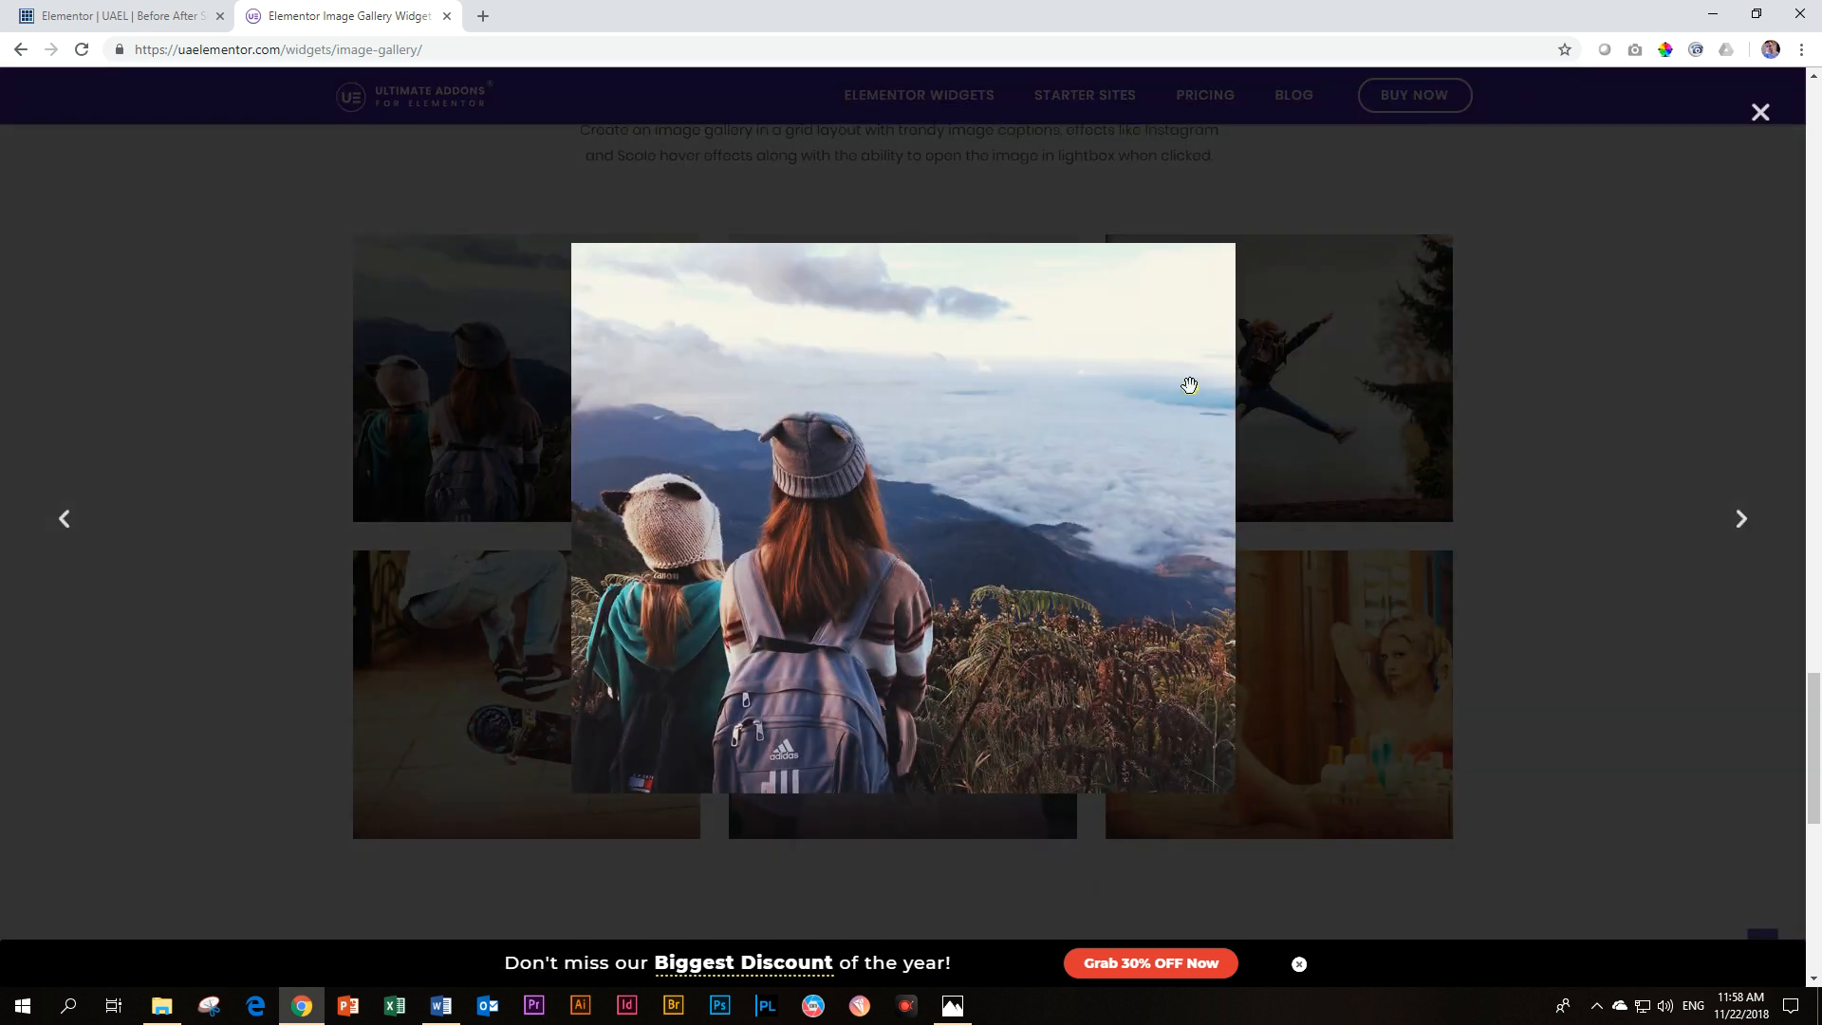
{"action": "left_click", "coordinate": [1733, 521]}
{"action": "left_click", "coordinate": [1740, 521]}
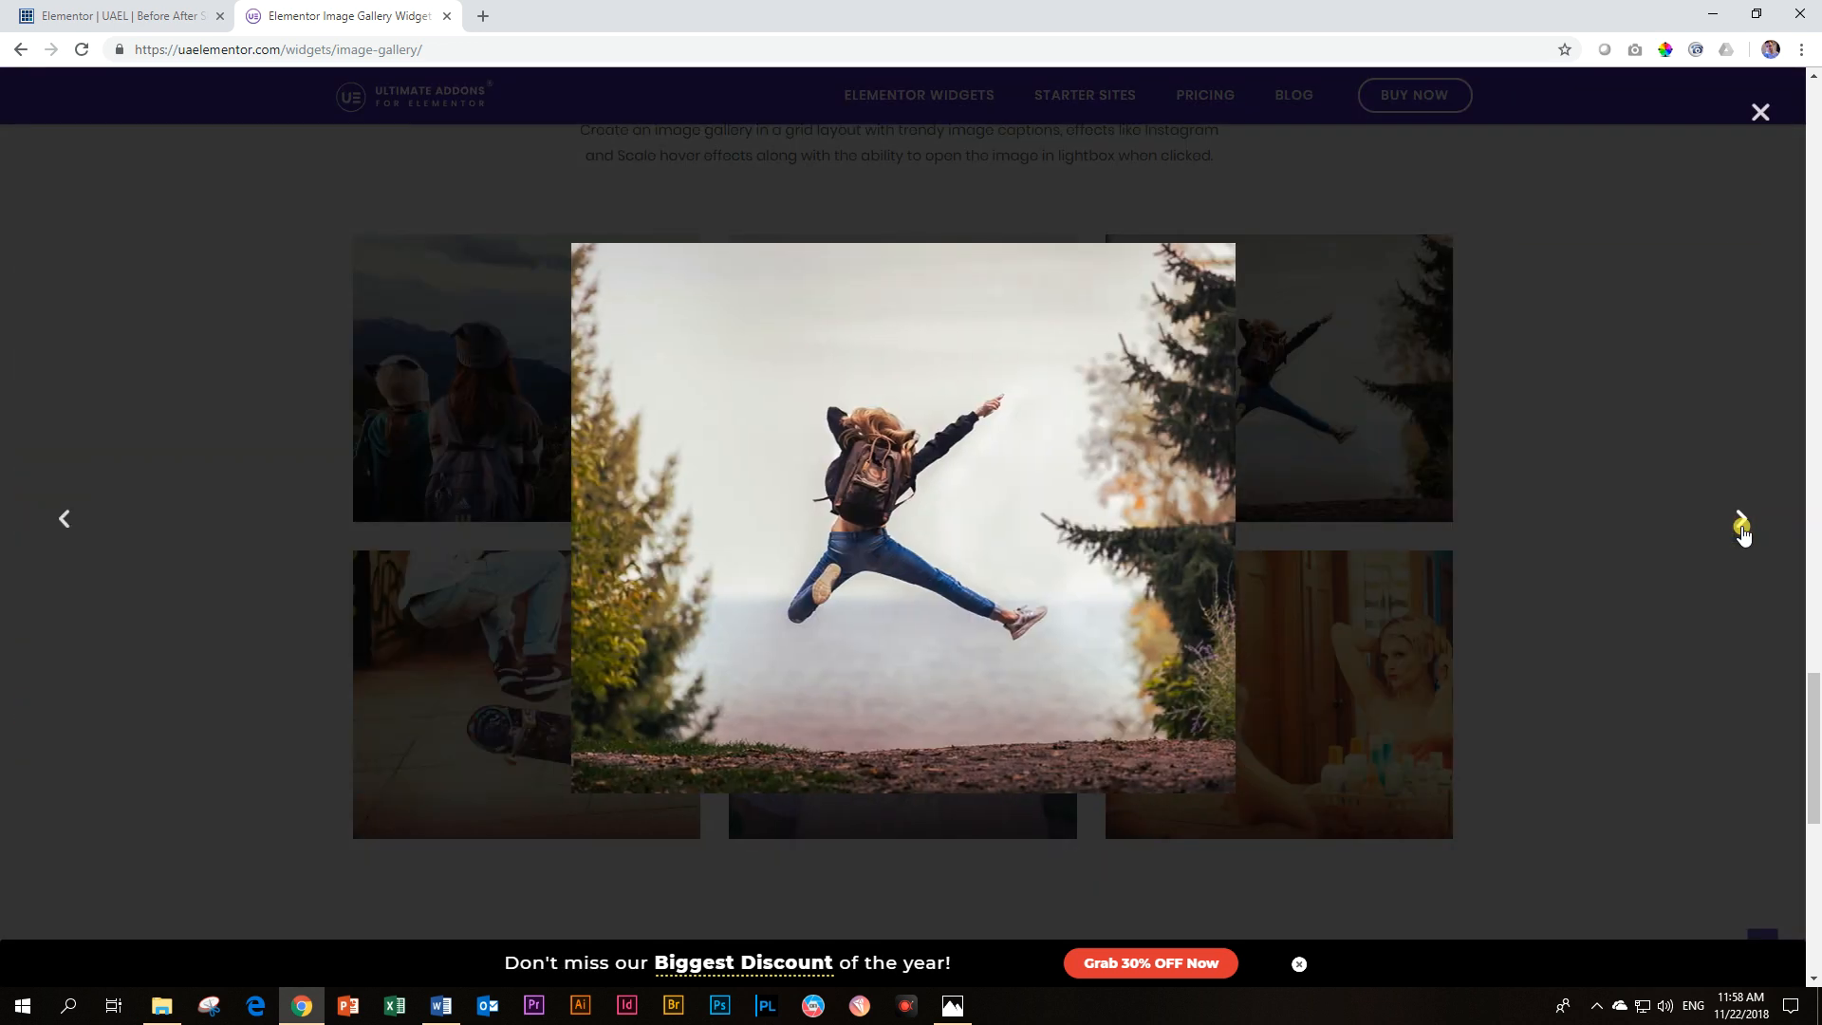
{"action": "left_click", "coordinate": [1741, 527]}
{"action": "left_click", "coordinate": [1741, 527]}
{"action": "left_click", "coordinate": [1741, 527]}
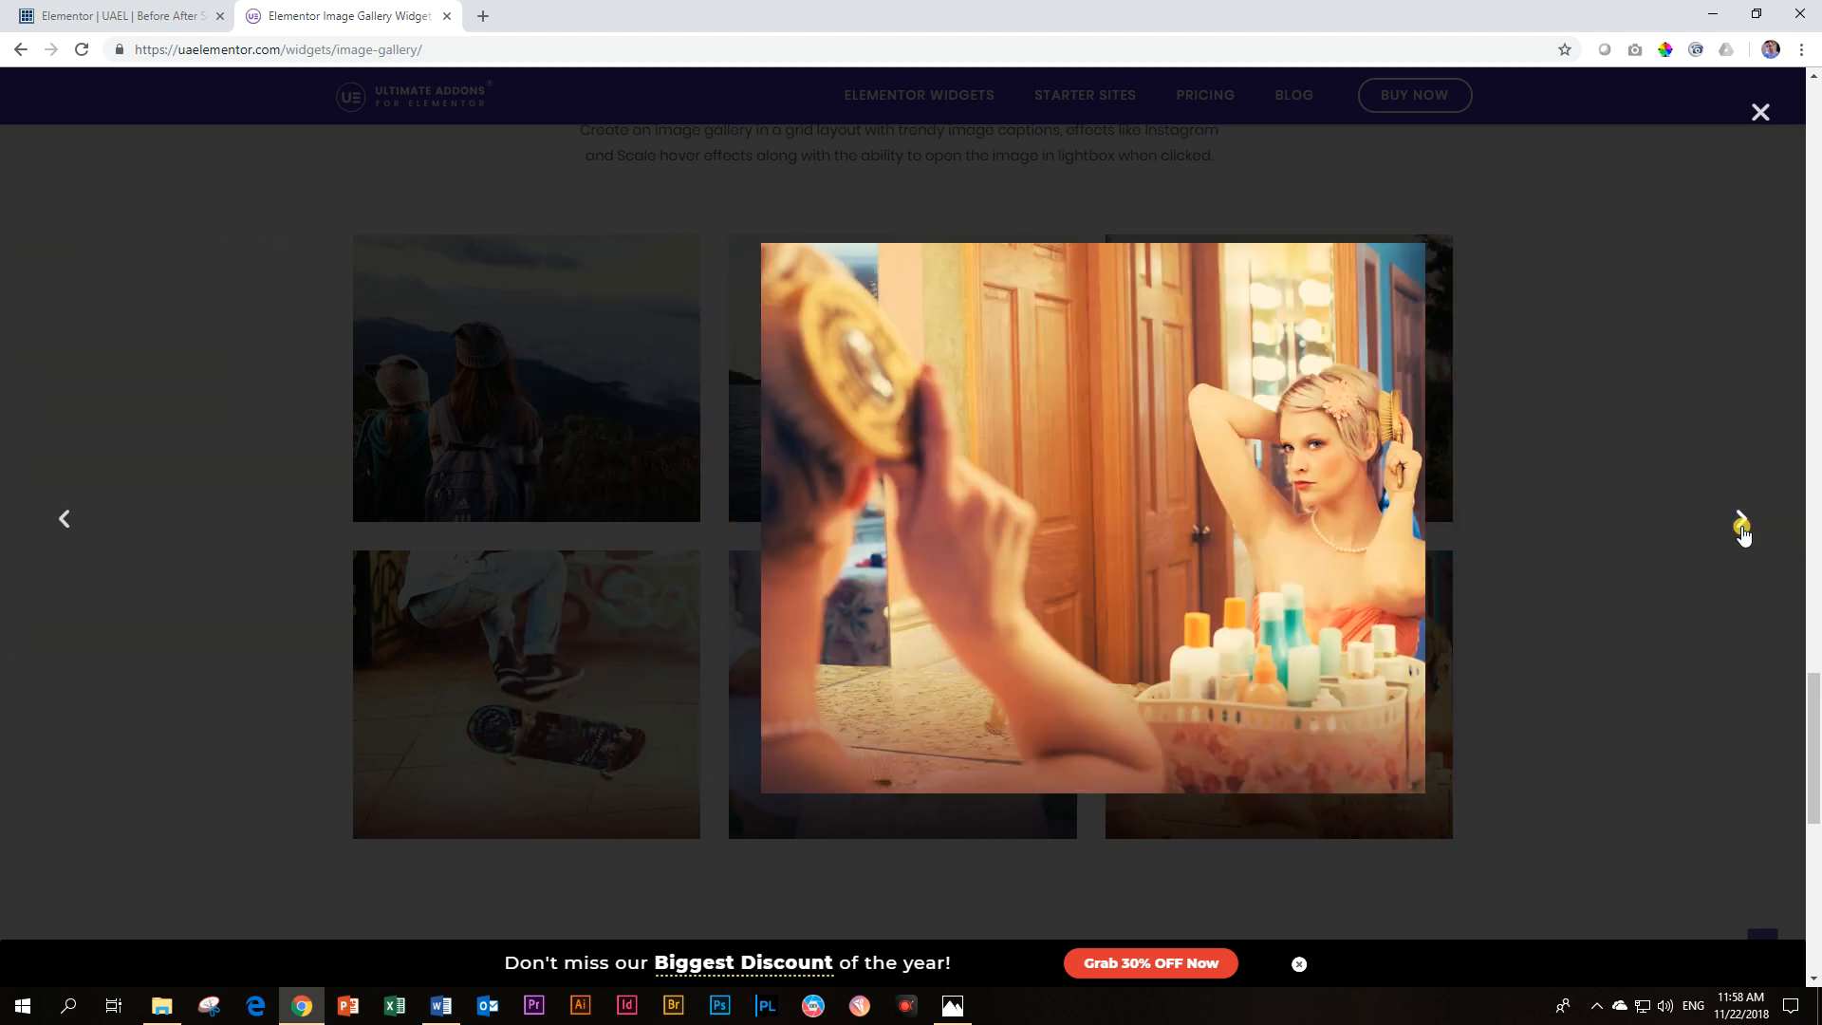
{"action": "left_click", "coordinate": [1741, 527]}
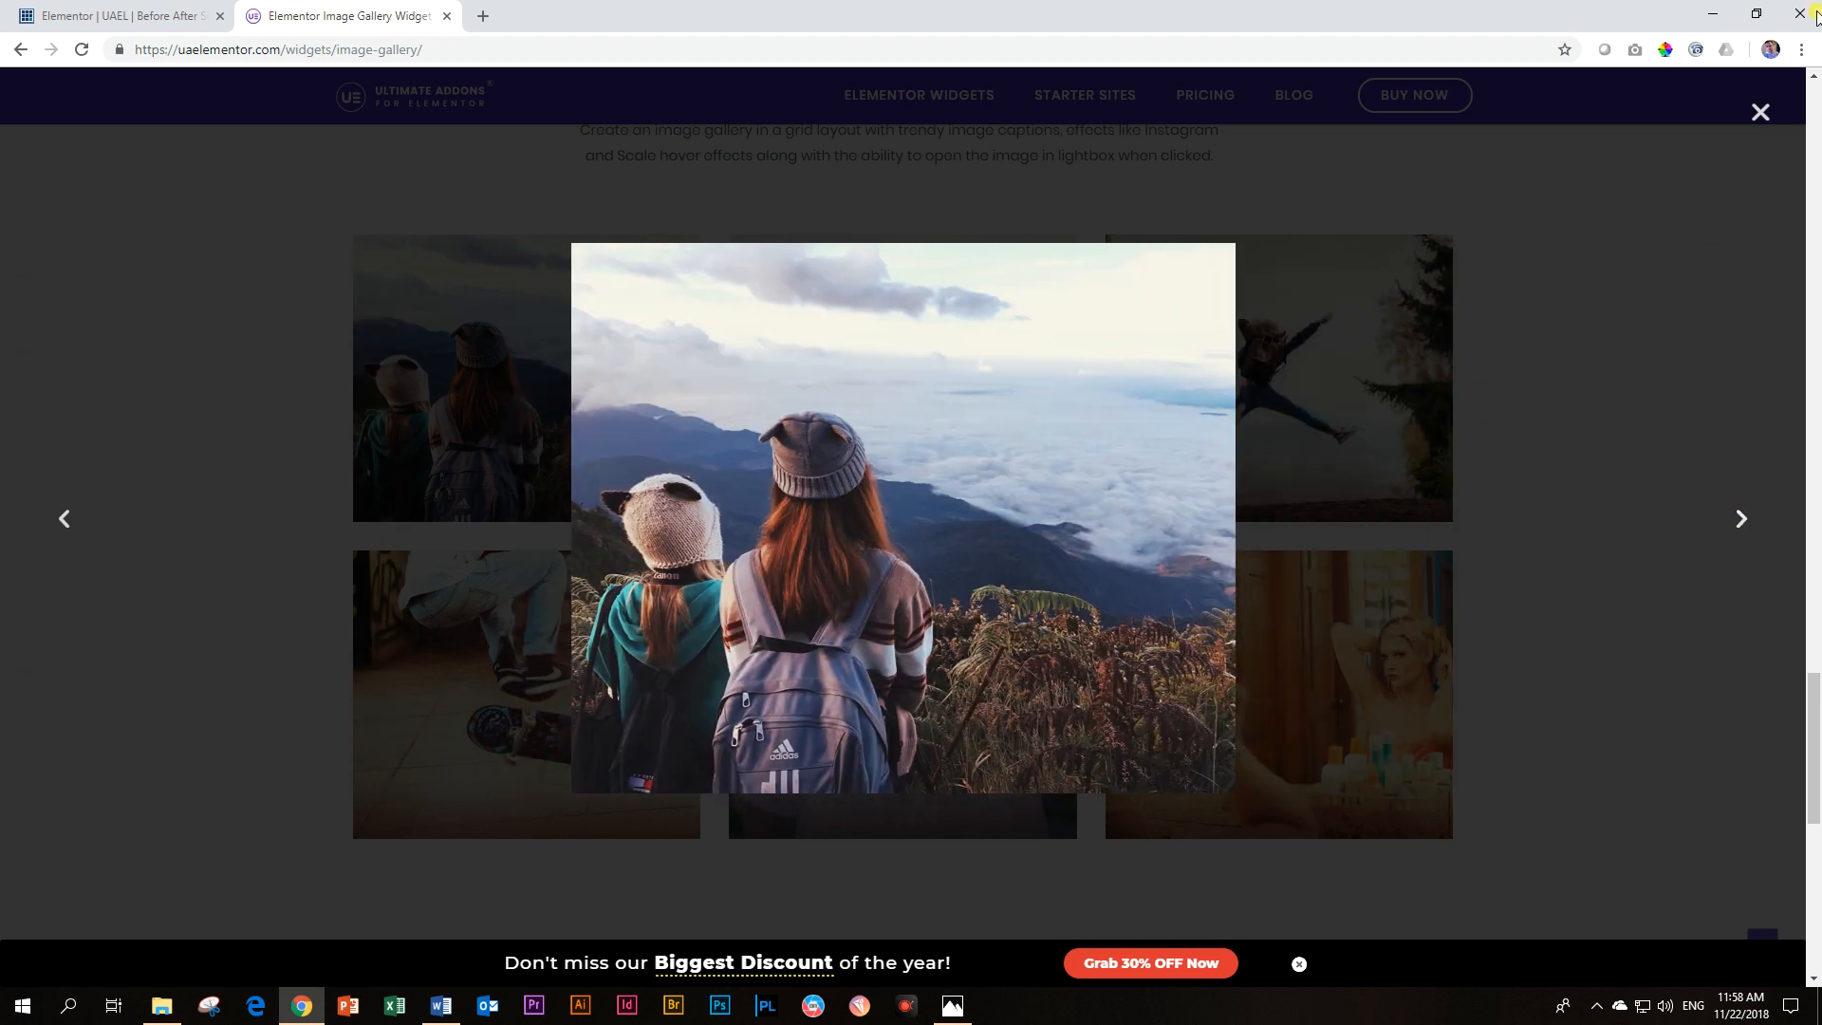
{"action": "left_click", "coordinate": [1760, 111]}
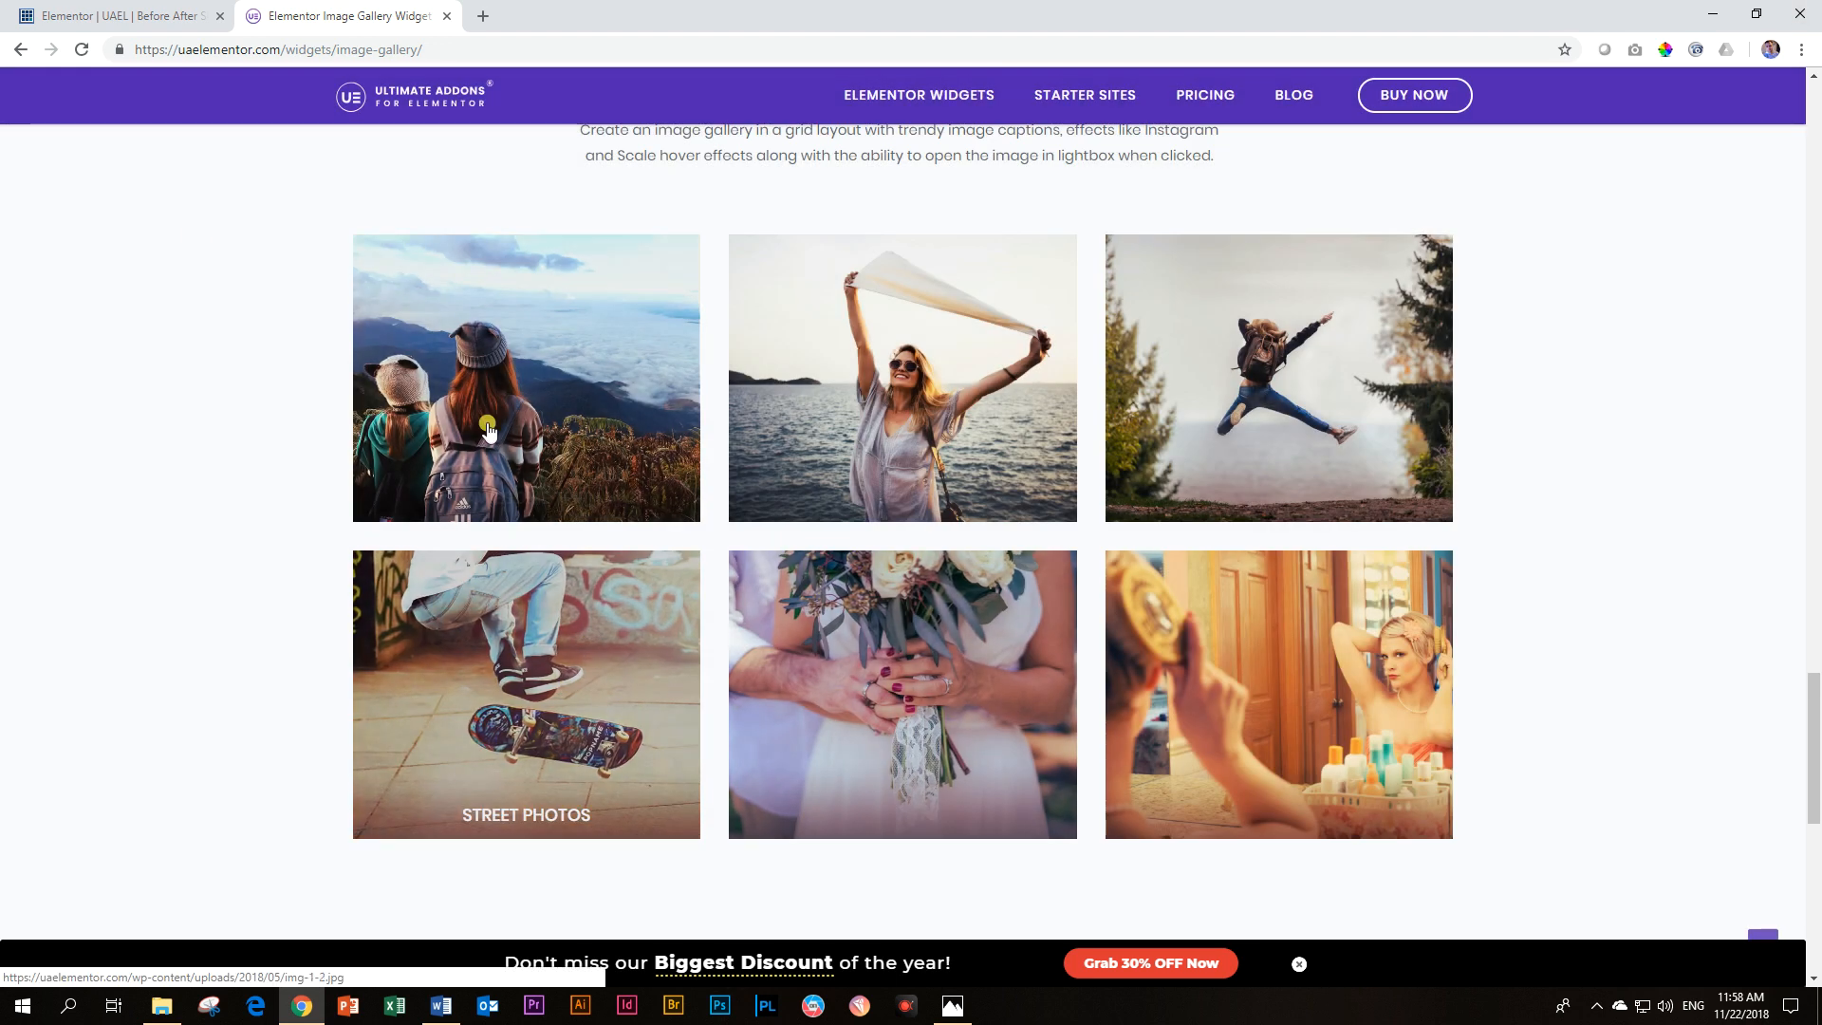
Step: Switch to the Elementor editor, search the widgets for "image ga" and add the UAEL Image Gallery widget to the empty page section
{"action": "left_click", "coordinate": [149, 14]}
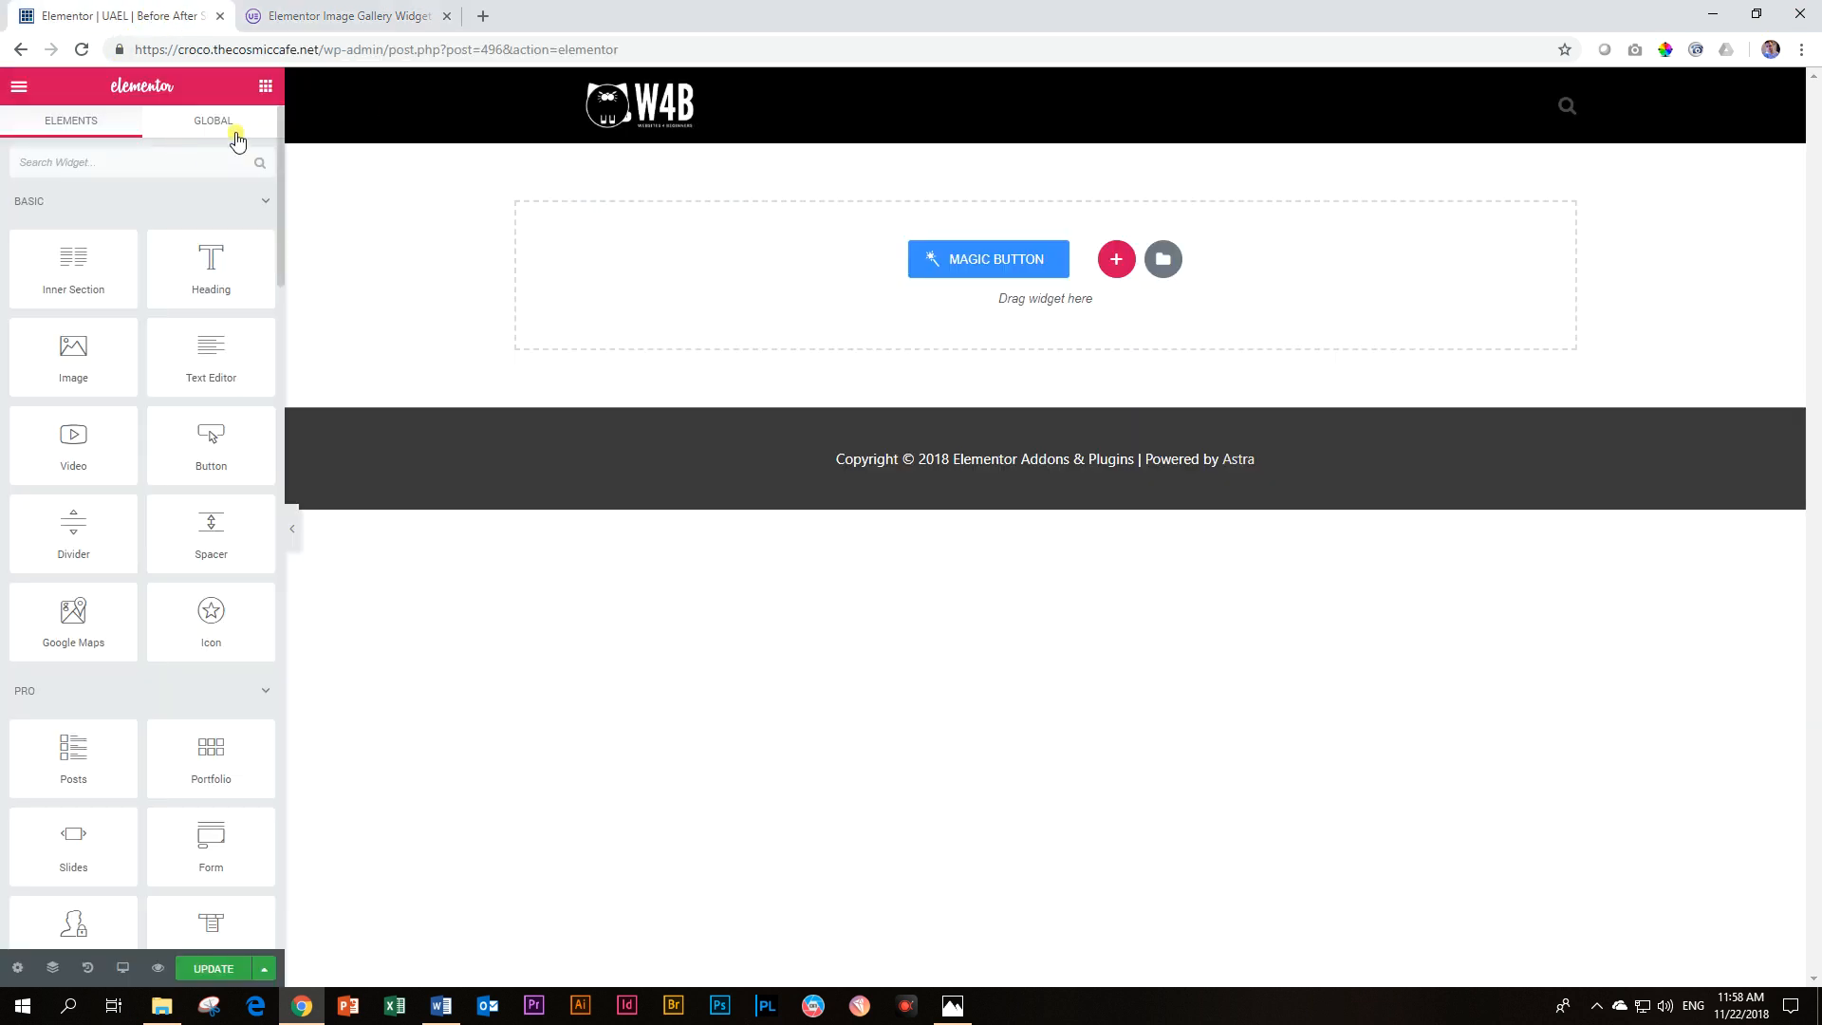
{"action": "left_click", "coordinate": [202, 159]}
{"action": "type", "text": "image ga"}
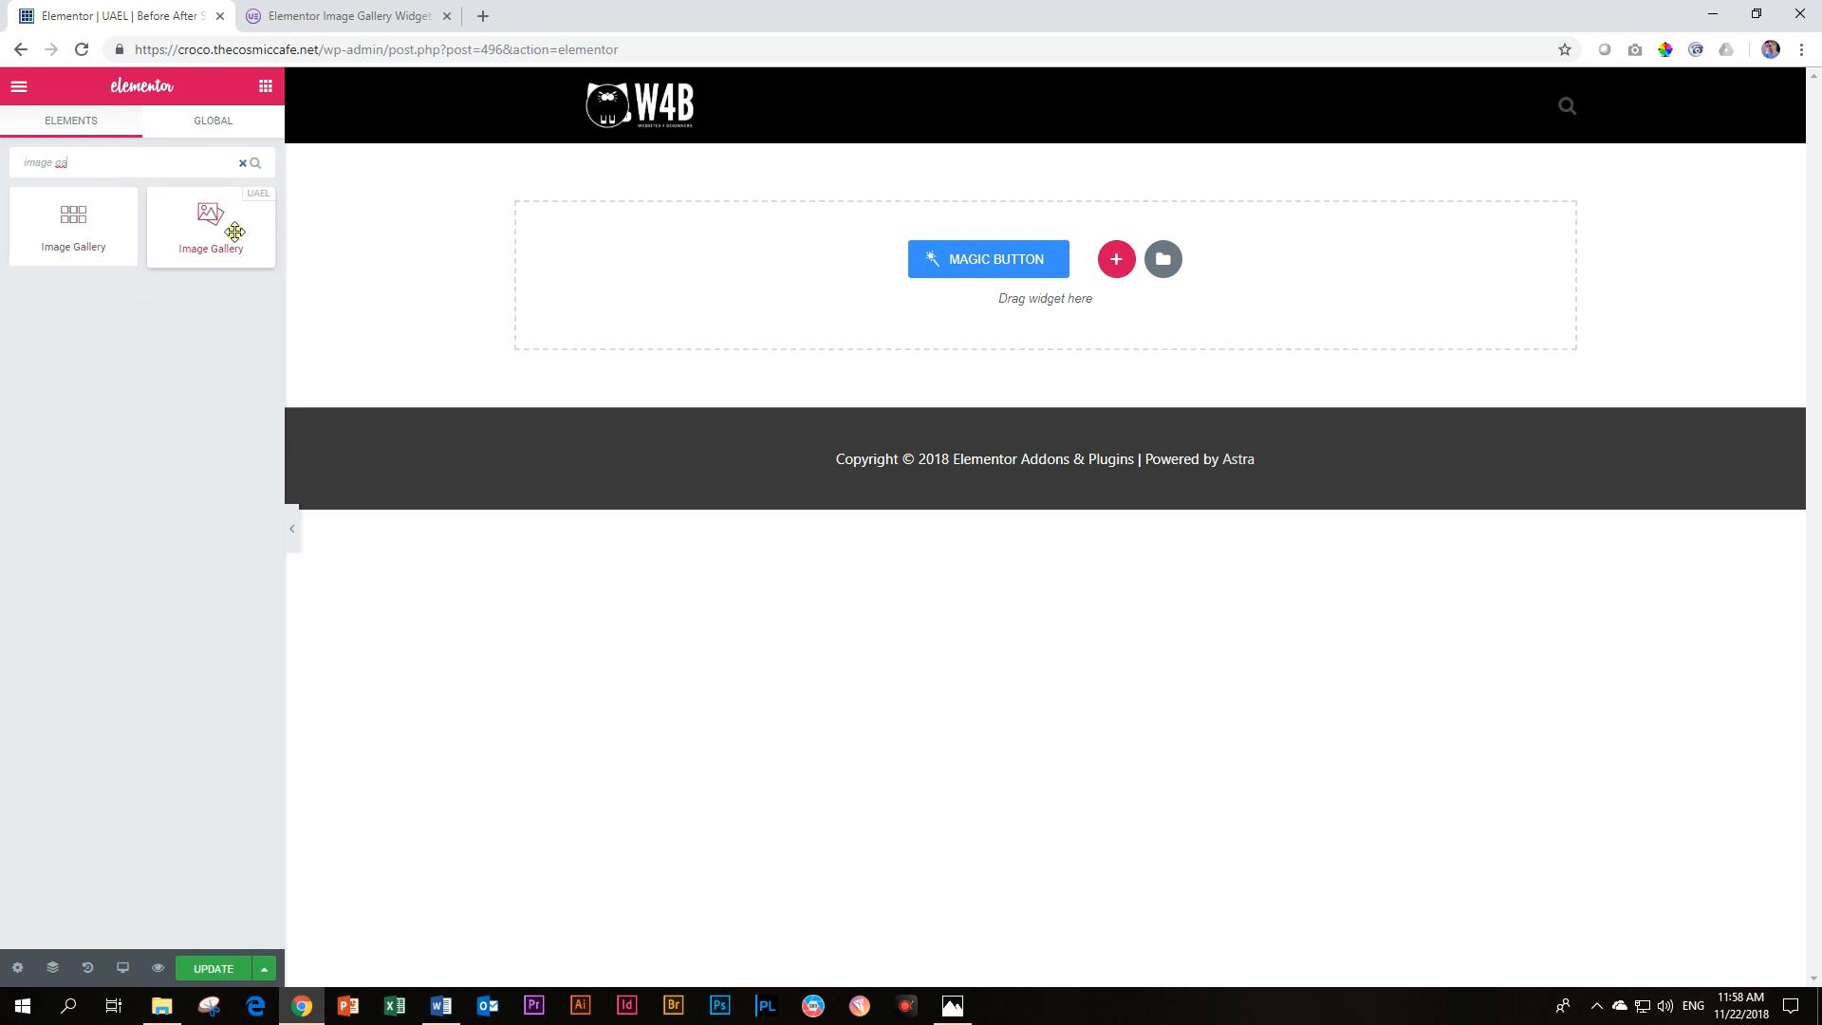
{"action": "left_click_drag", "start_coordinate": [210, 221], "coordinate": [1127, 248]}
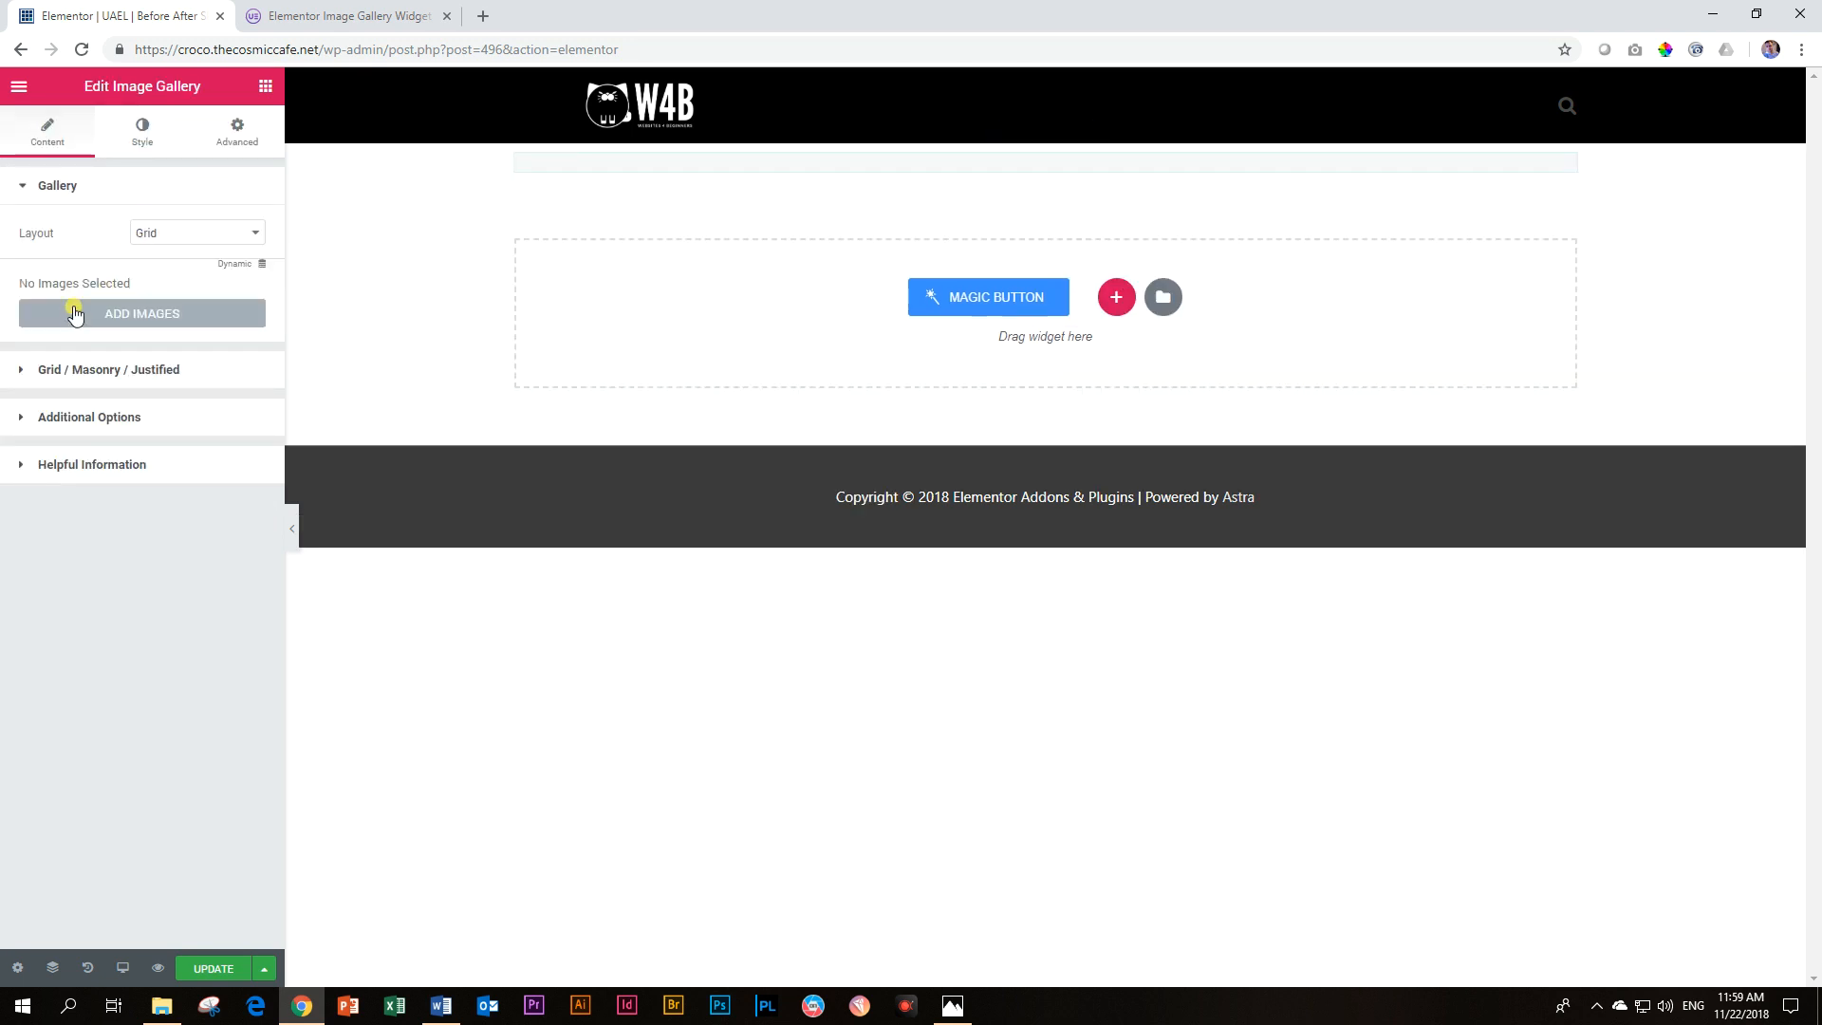
Step: Select nine Media Library images, from the water lily to the joined hands, and insert them as a new gallery in the widget
{"action": "left_click", "coordinate": [127, 314]}
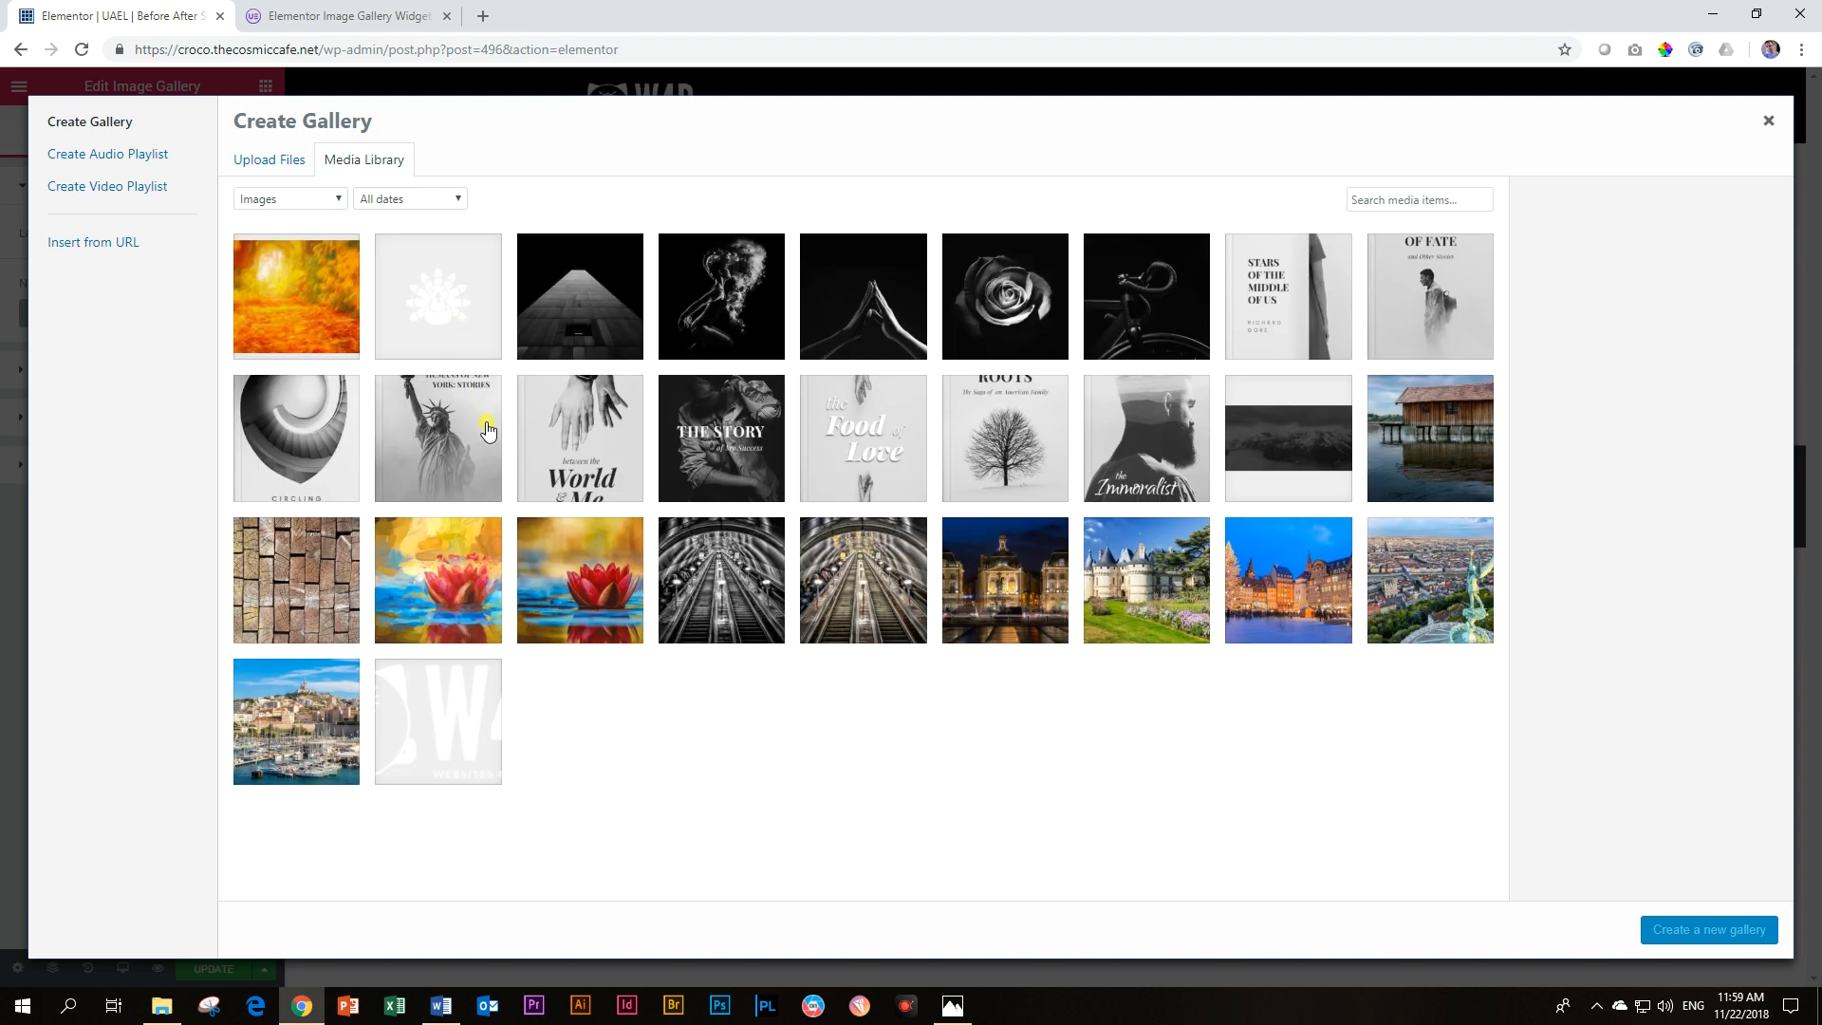
{"action": "left_click", "coordinate": [446, 594]}
{"action": "left_click", "coordinate": [311, 590]}
{"action": "left_click", "coordinate": [842, 590]}
{"action": "left_click", "coordinate": [1041, 593]}
{"action": "left_click", "coordinate": [1146, 583]}
{"action": "left_click", "coordinate": [1287, 584]}
{"action": "left_click", "coordinate": [634, 304]}
{"action": "left_click", "coordinate": [759, 304]}
{"action": "left_click", "coordinate": [906, 316]}
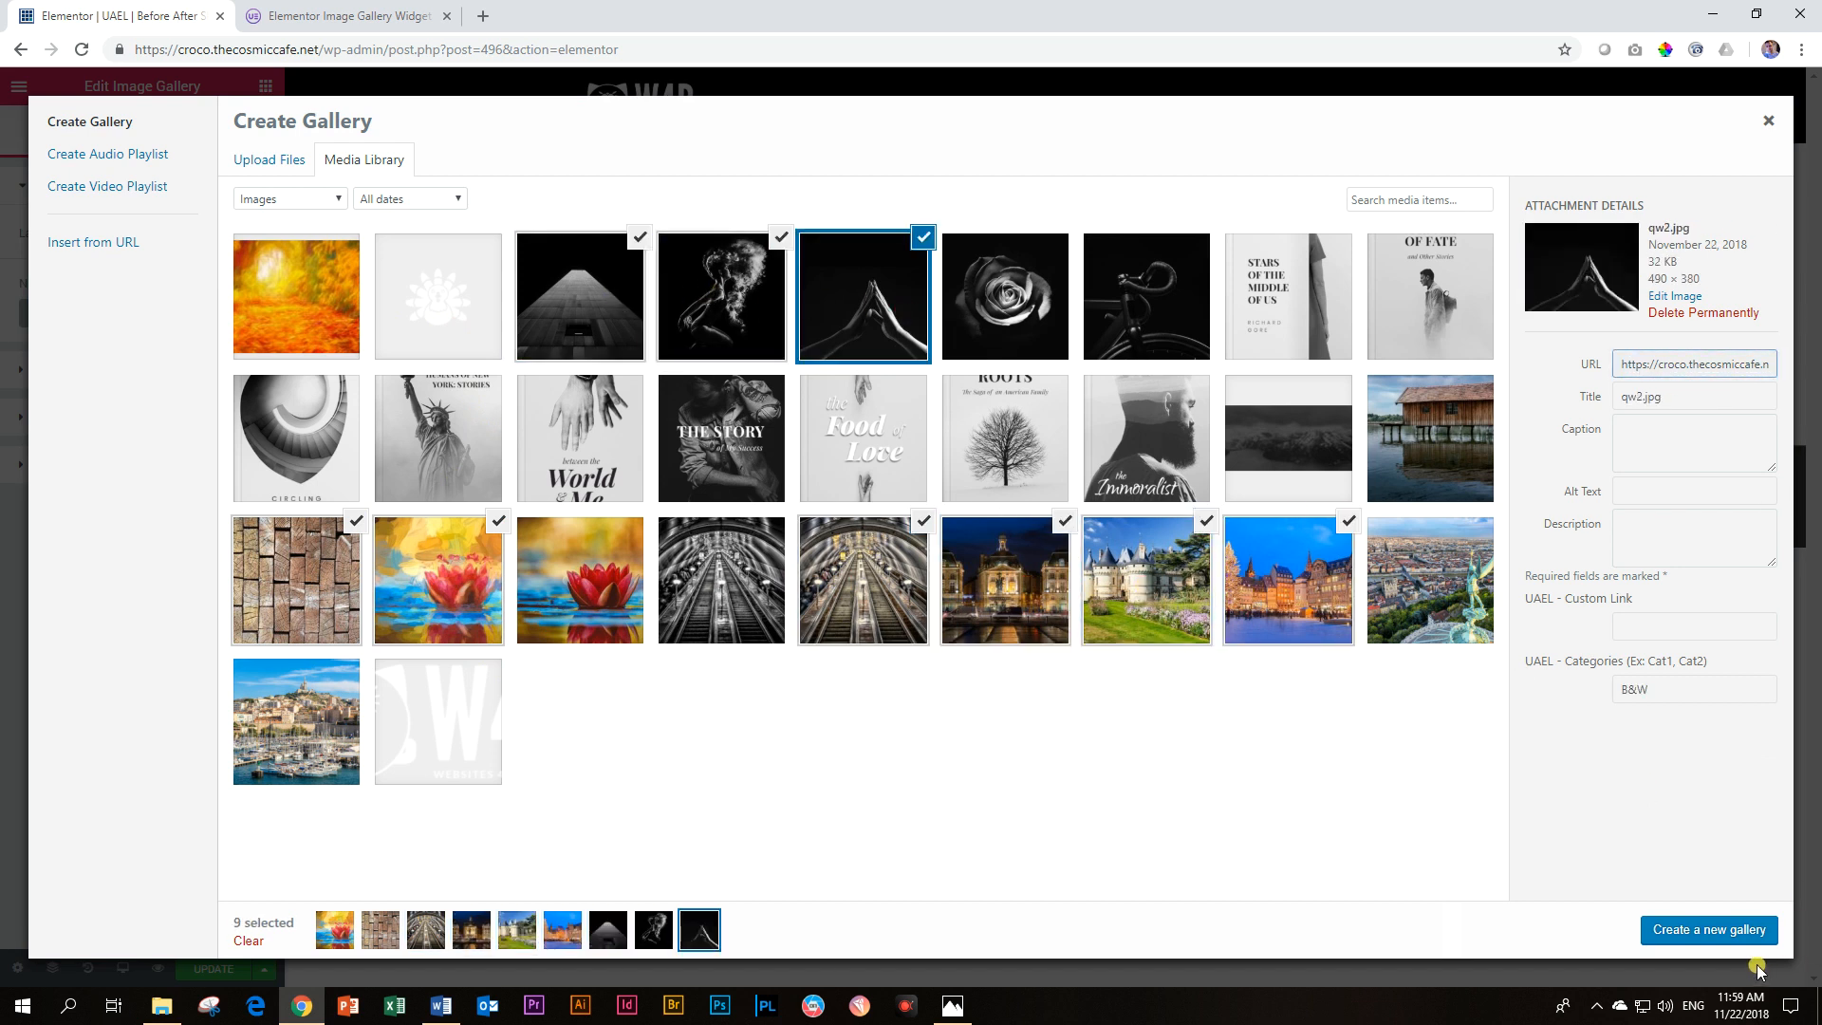
{"action": "left_click", "coordinate": [1727, 935]}
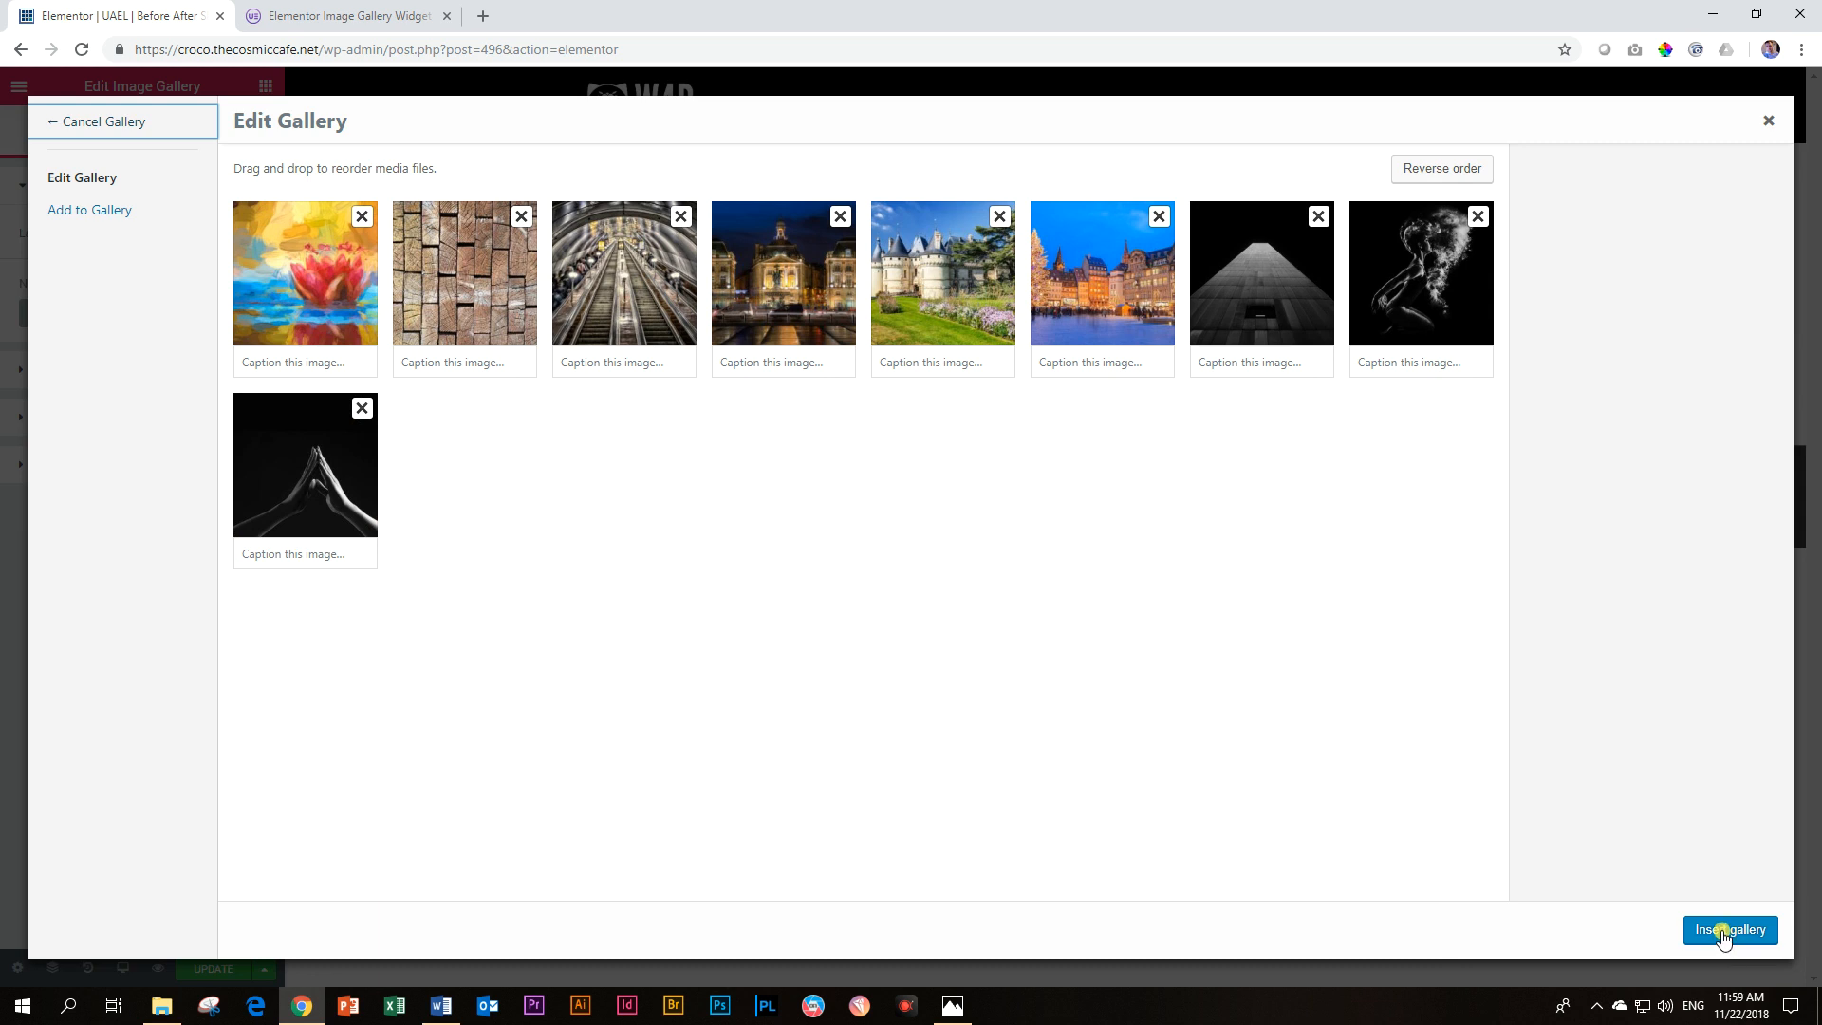
{"action": "left_click", "coordinate": [1723, 934]}
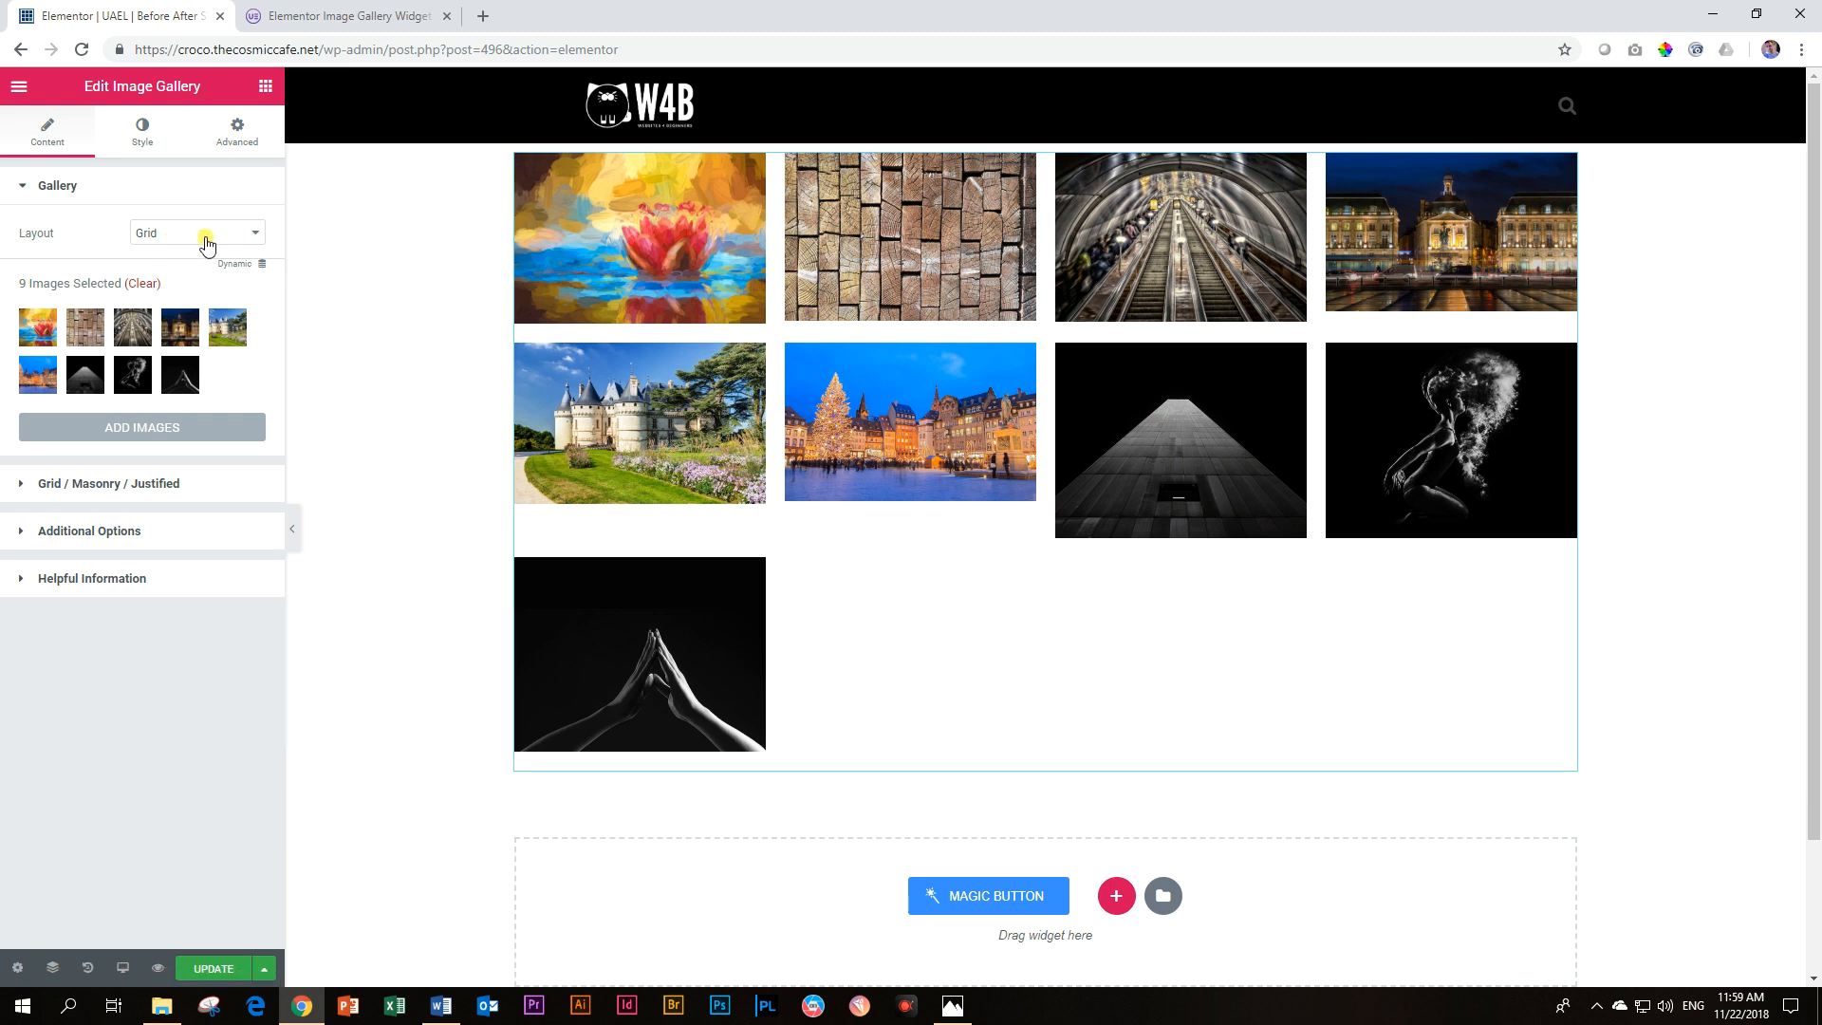
Step: Duplicate the gallery section and open the Grid / Masonry / Justified settings of the original gallery
{"action": "left_click", "coordinate": [1053, 136]}
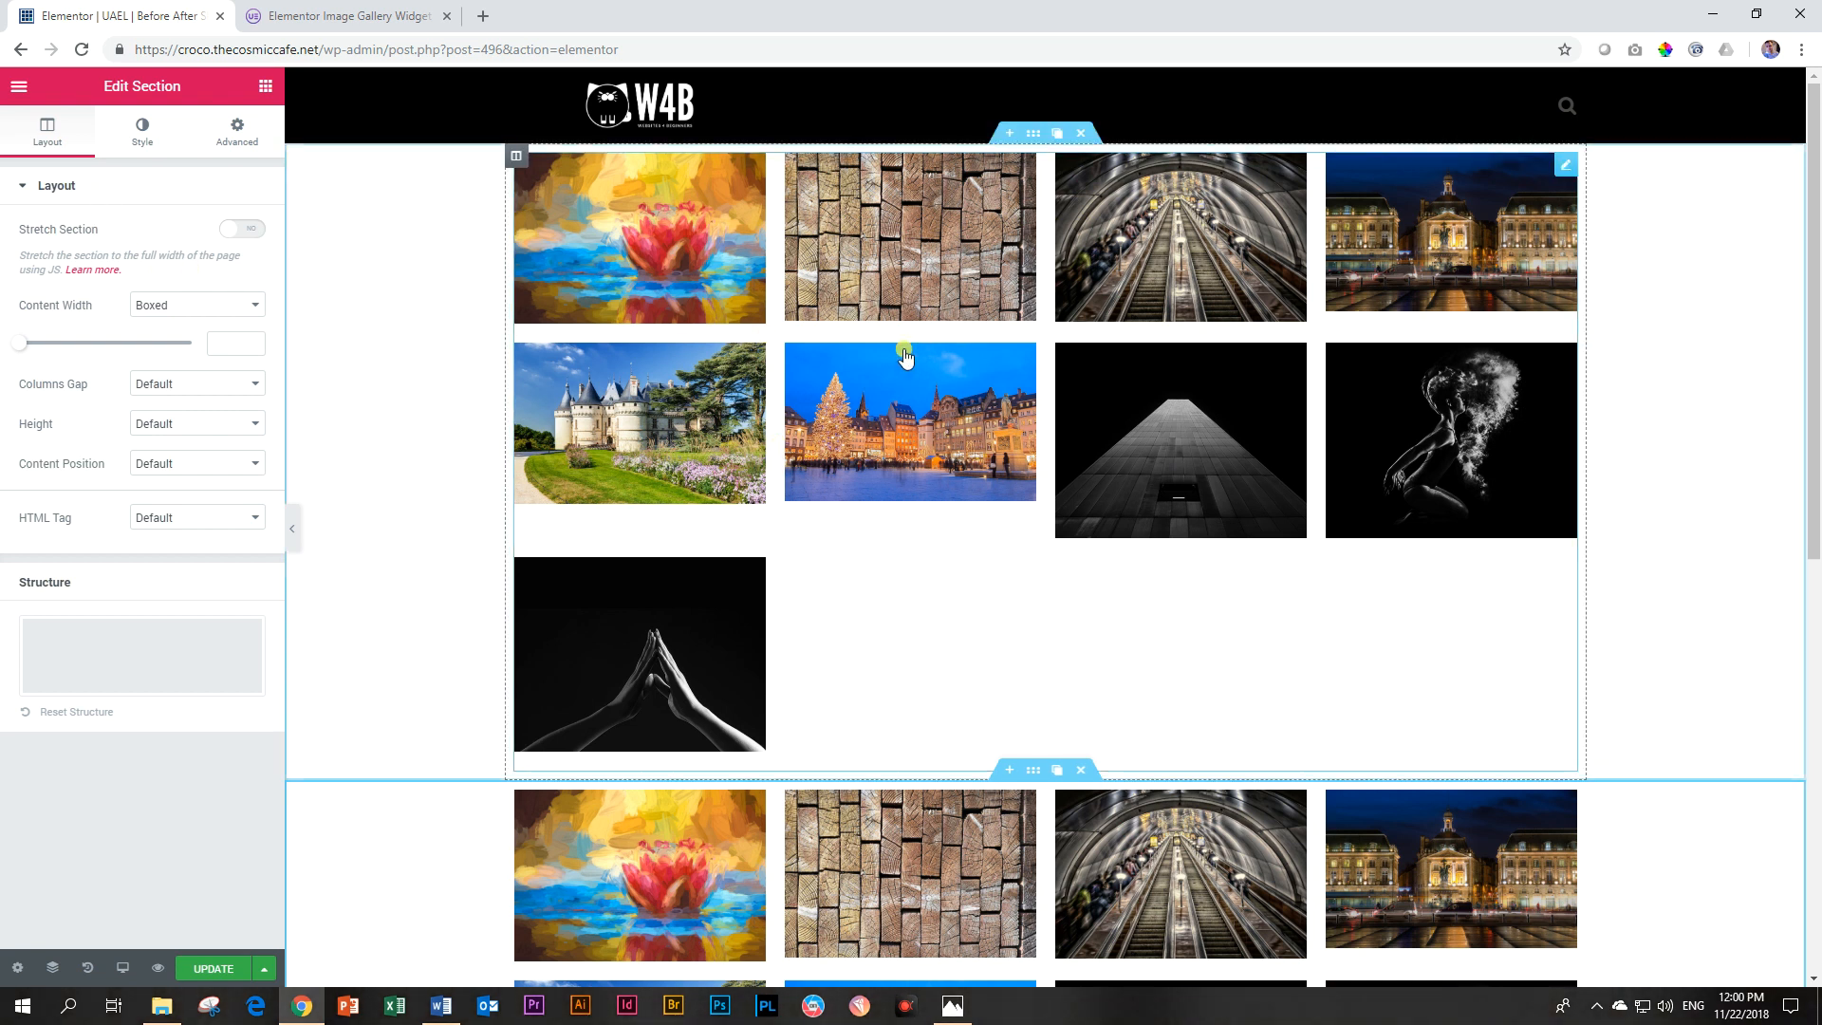
{"action": "left_click", "coordinate": [978, 598]}
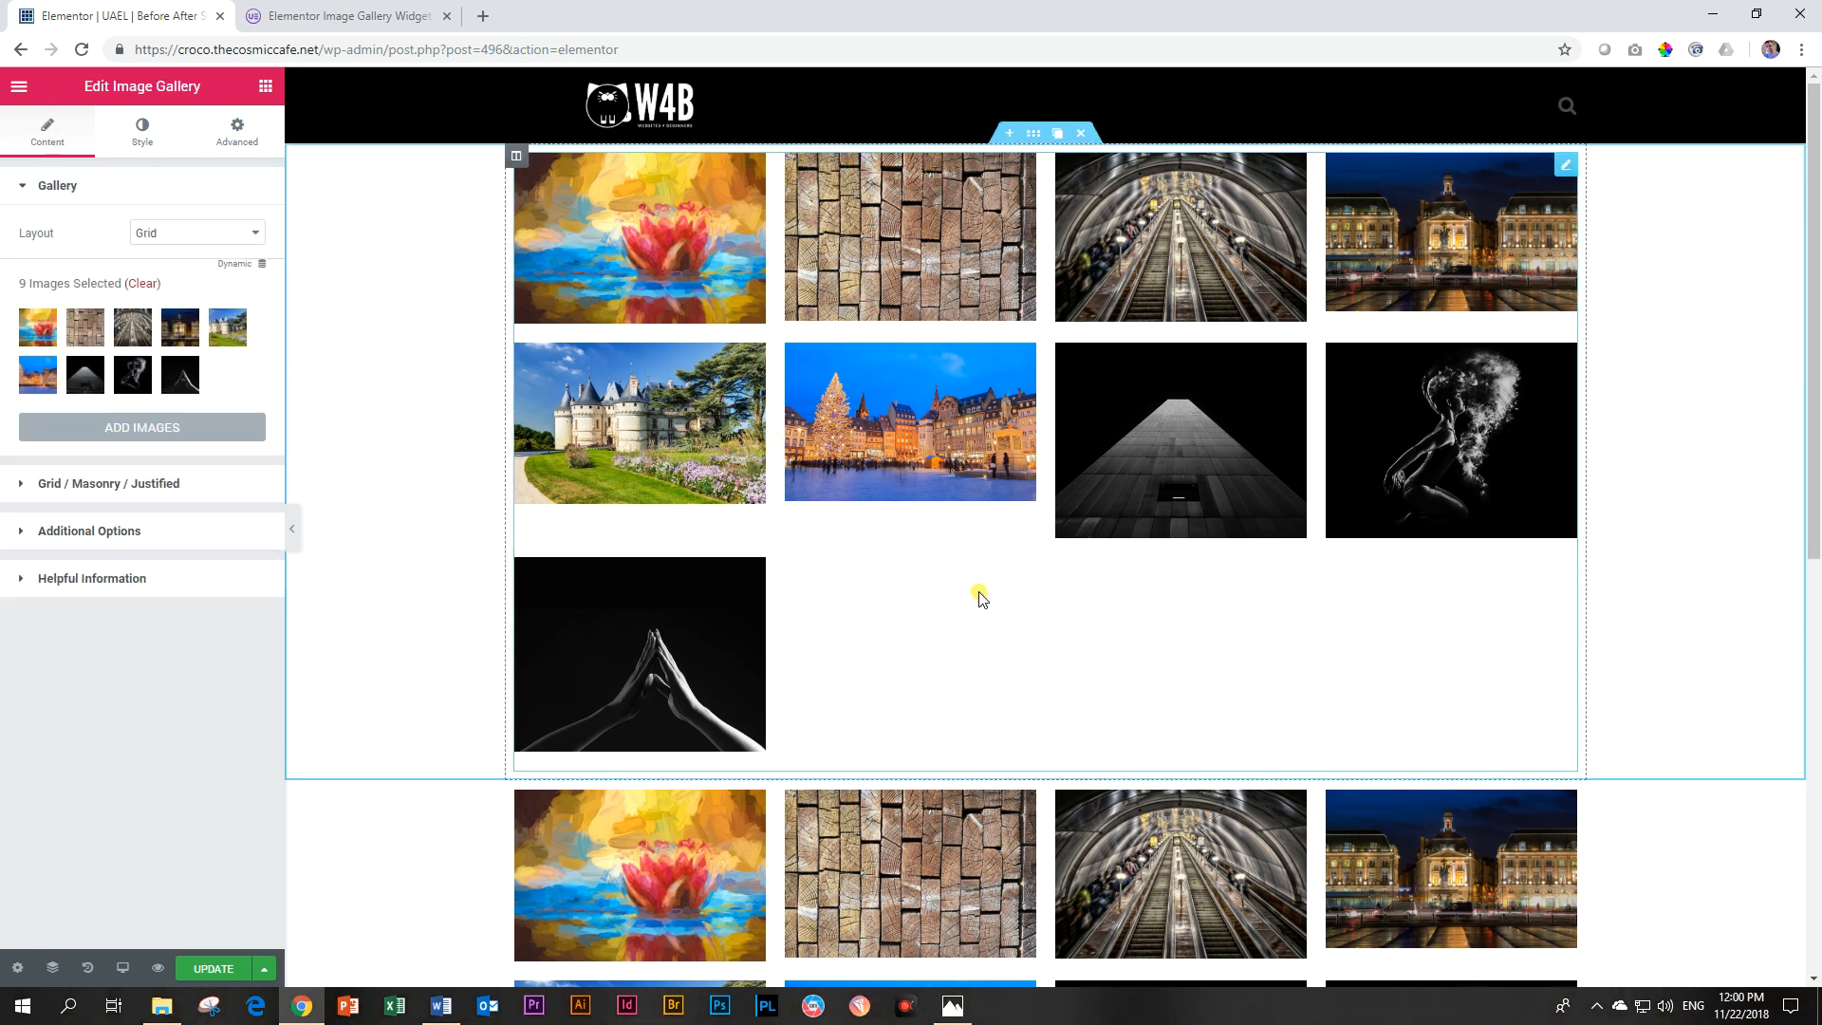
{"action": "left_click", "coordinate": [24, 486]}
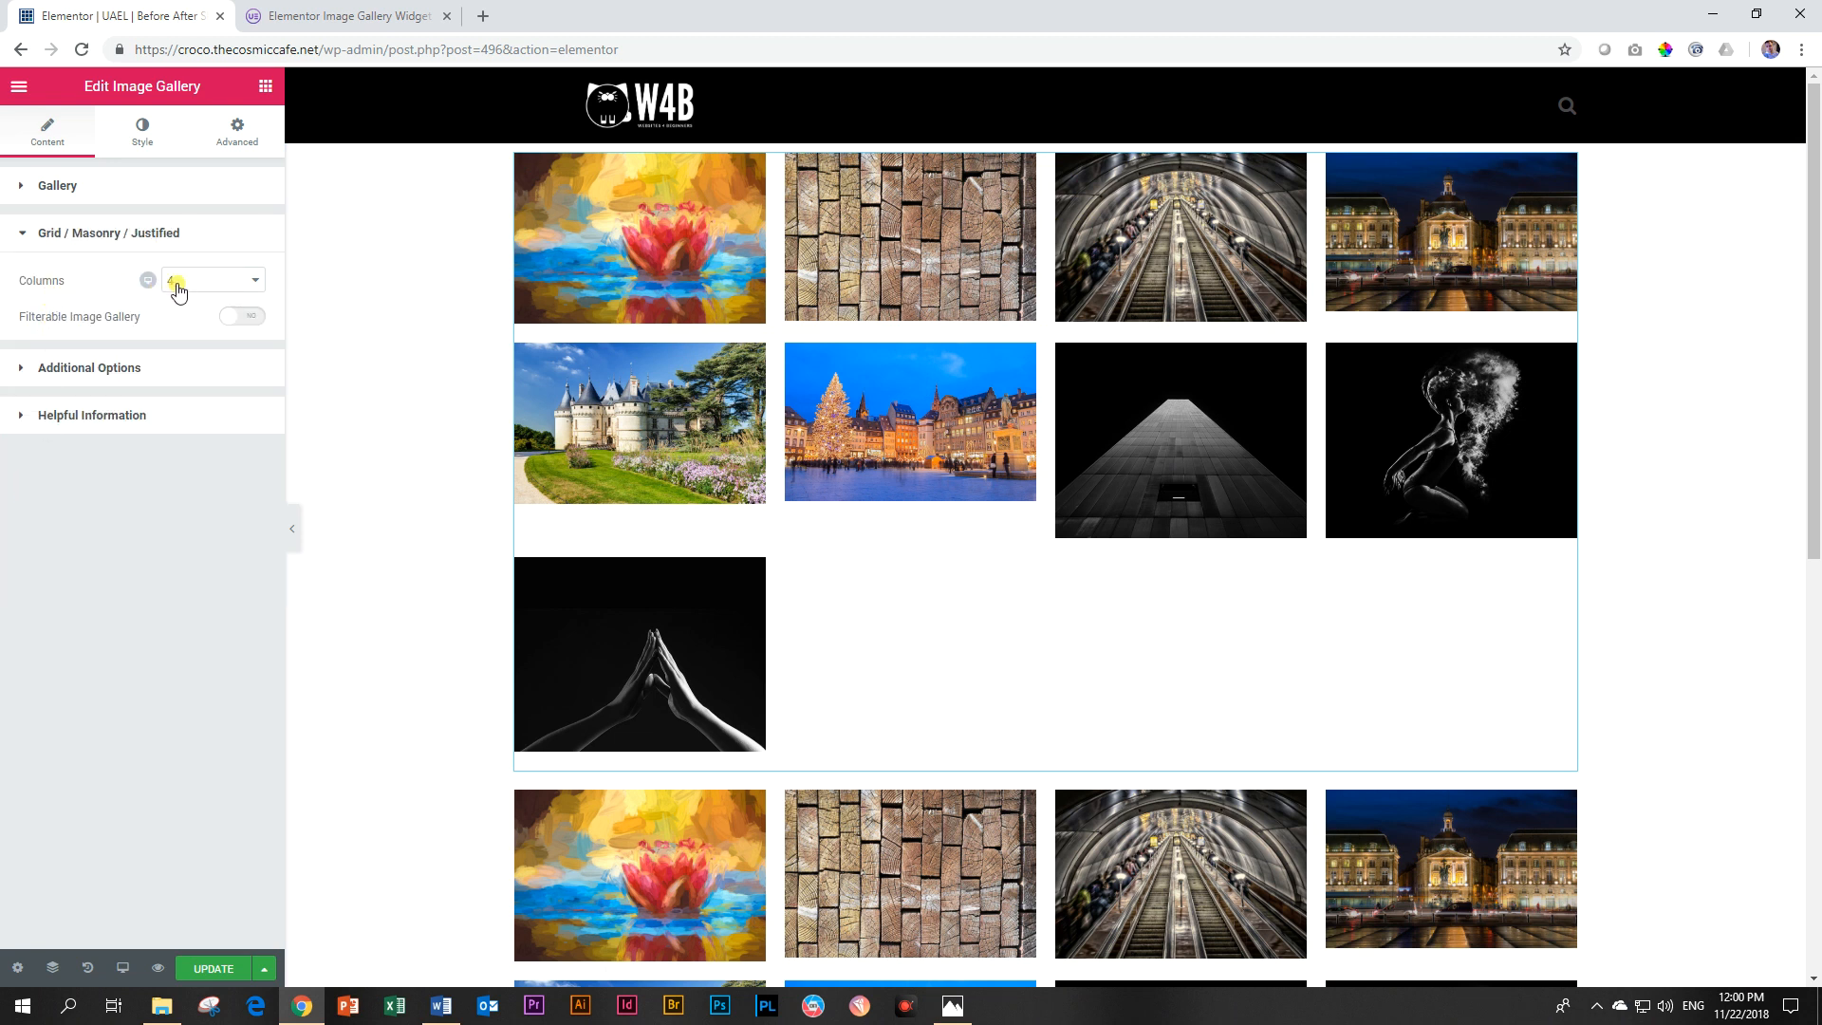
Step: Try the original gallery with 3 columns and set it back to 4 columns
{"action": "left_click", "coordinate": [218, 283]}
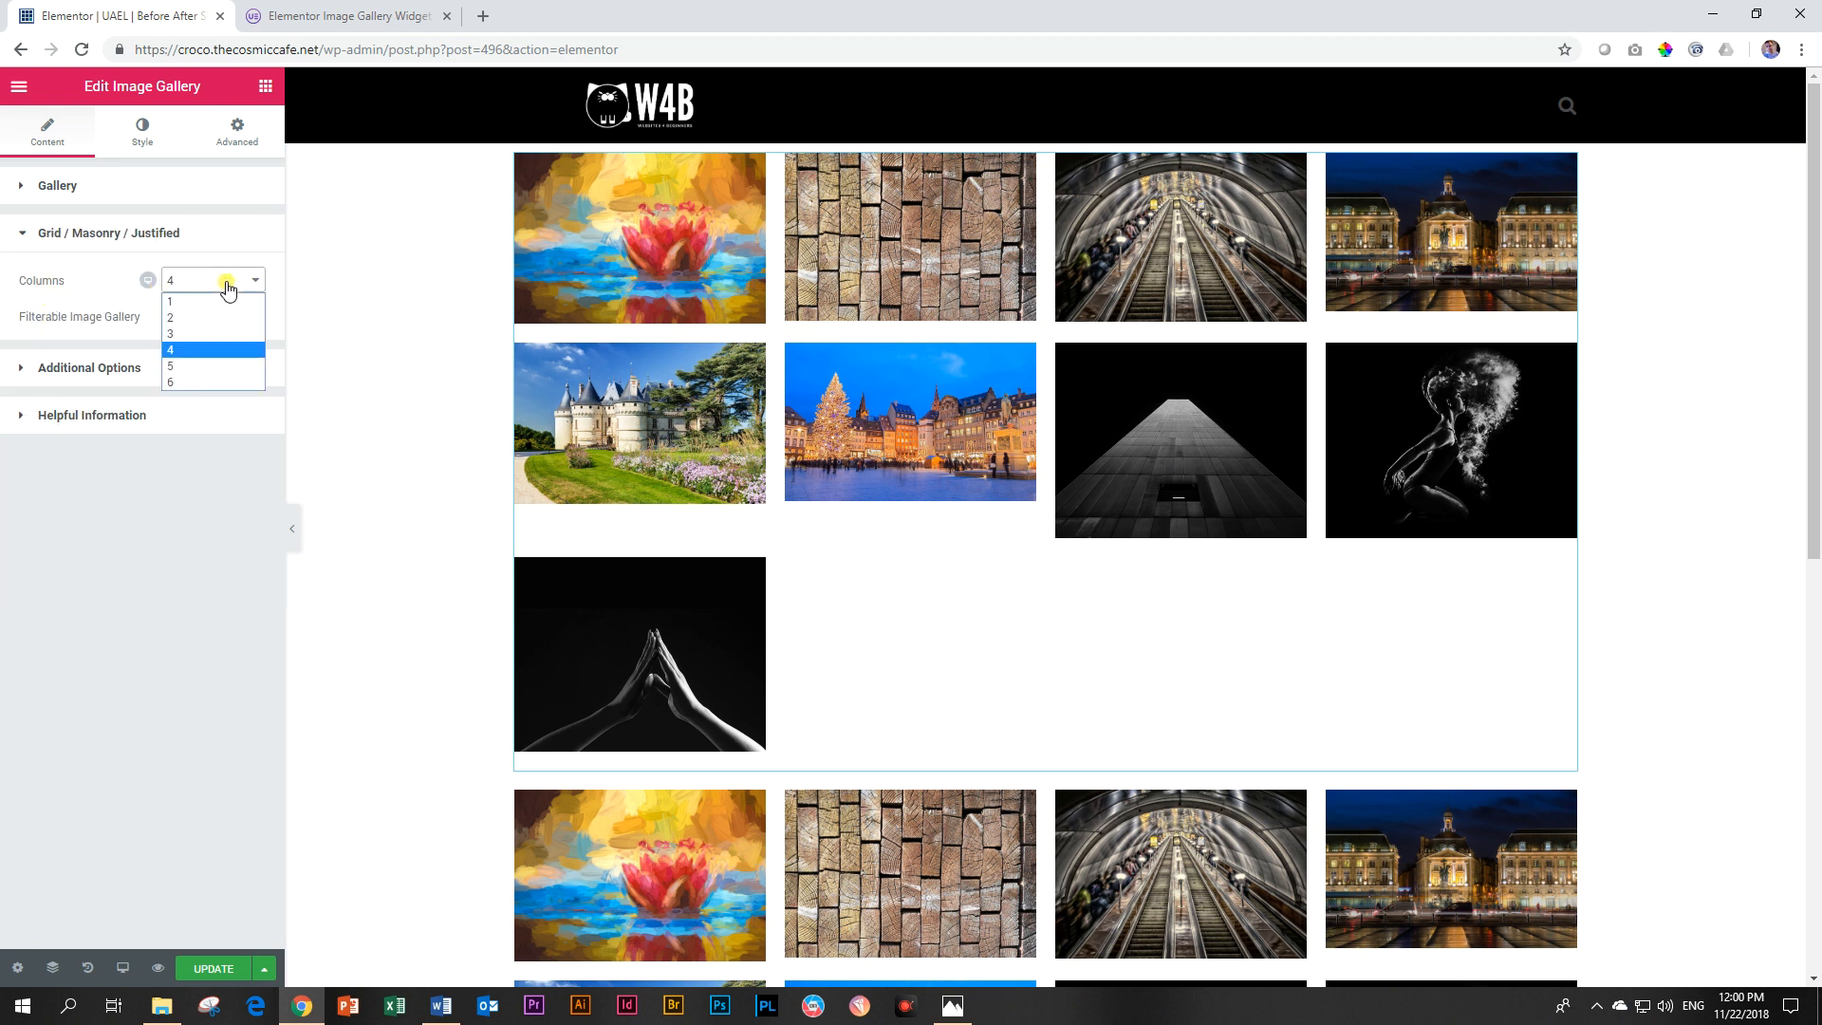
{"action": "left_click", "coordinate": [211, 323]}
{"action": "left_click", "coordinate": [212, 279]}
{"action": "left_click", "coordinate": [185, 337]}
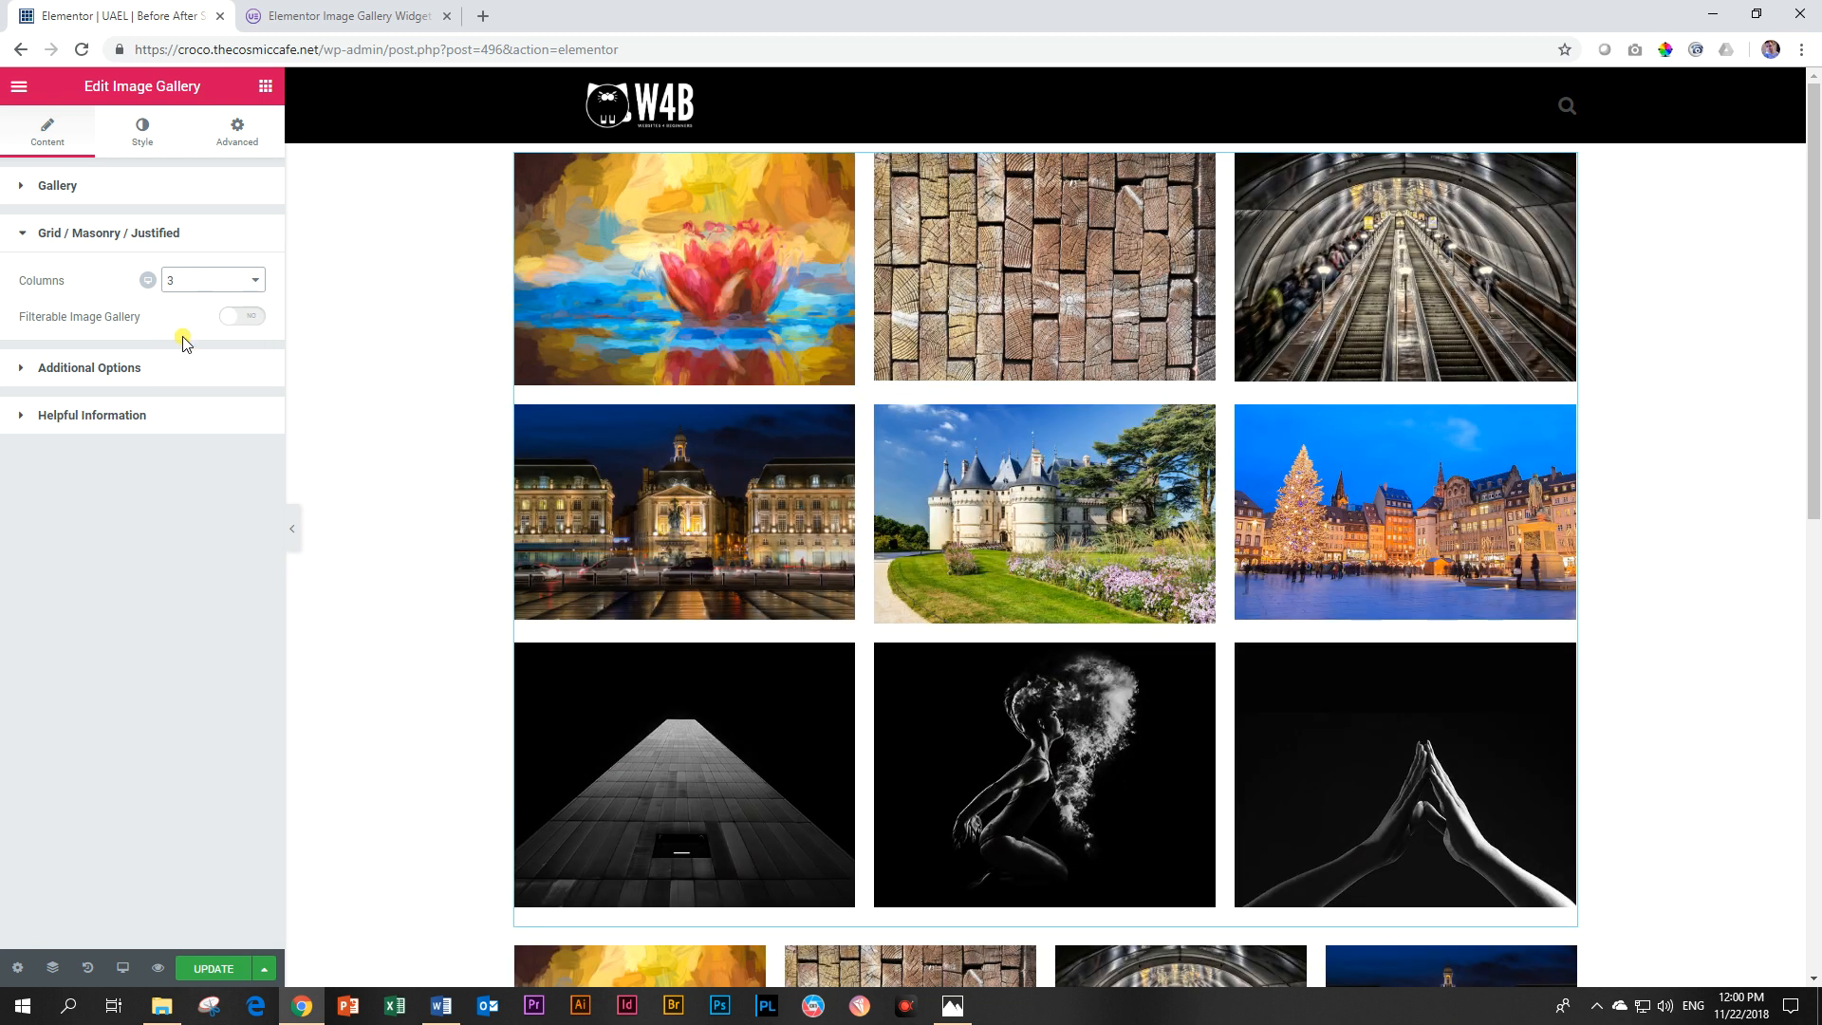
{"action": "left_click", "coordinate": [173, 282]}
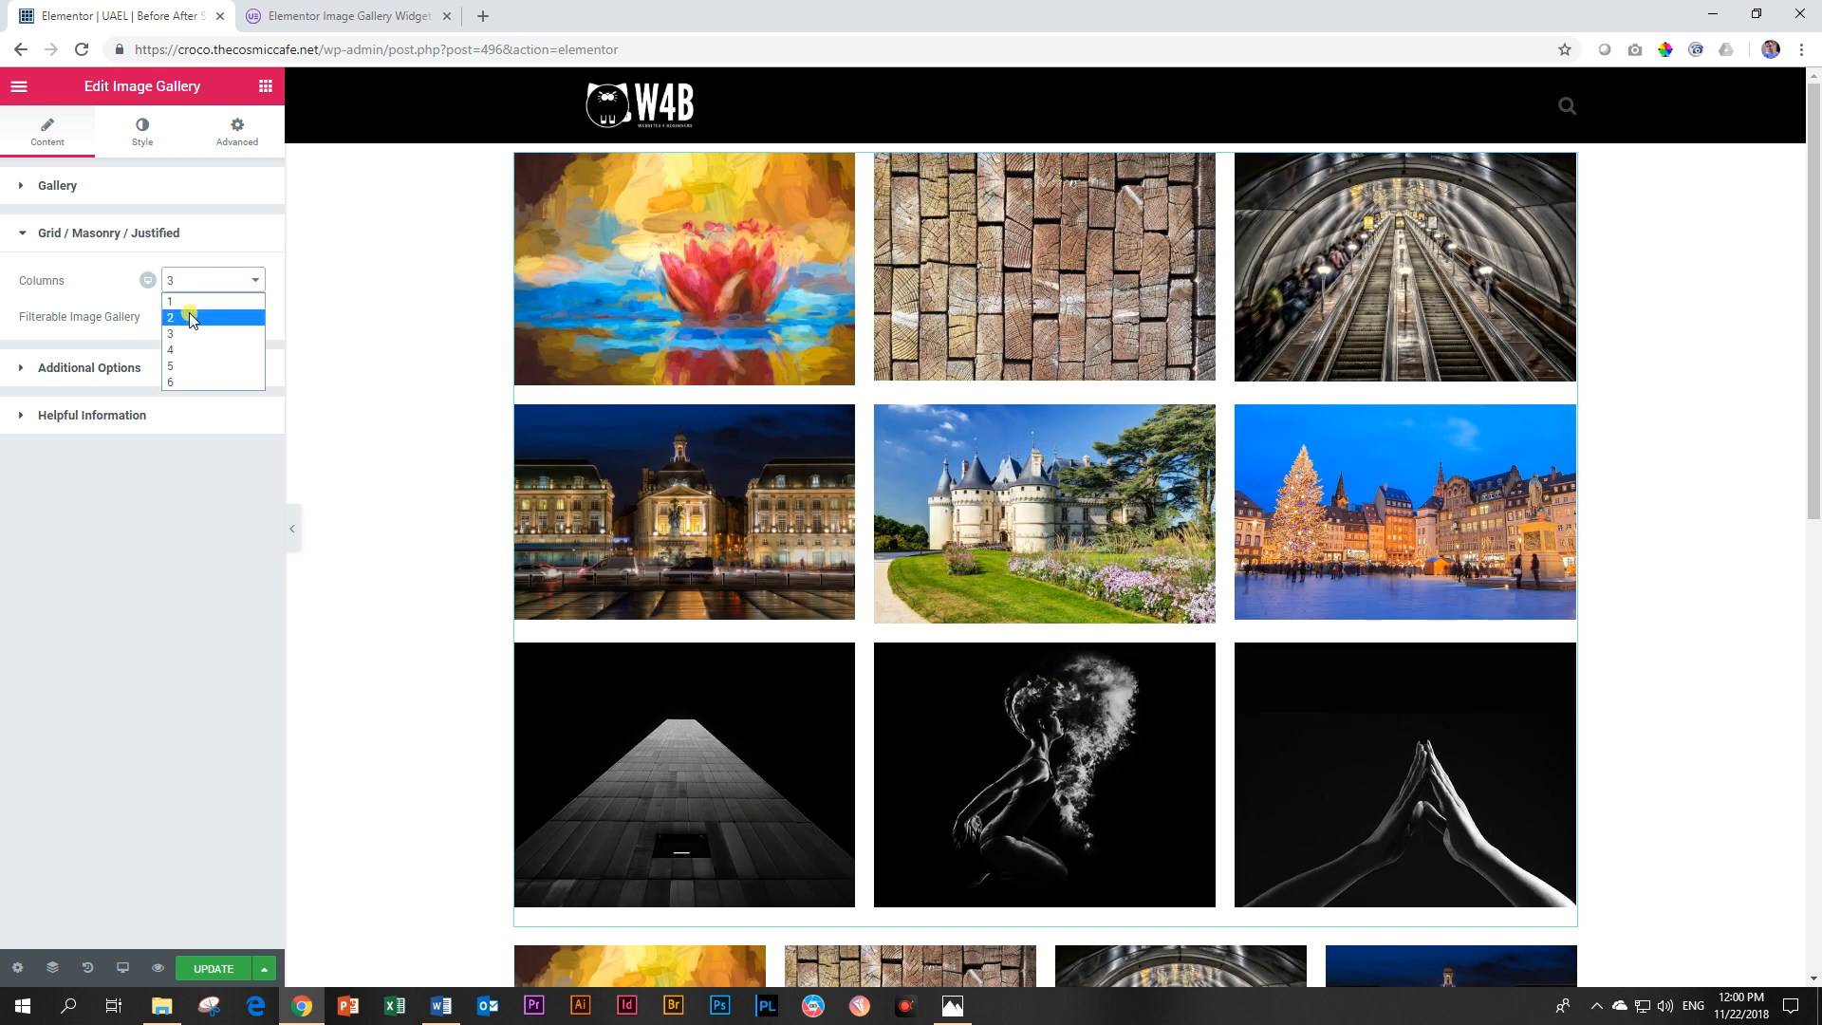
{"action": "left_click", "coordinate": [185, 349]}
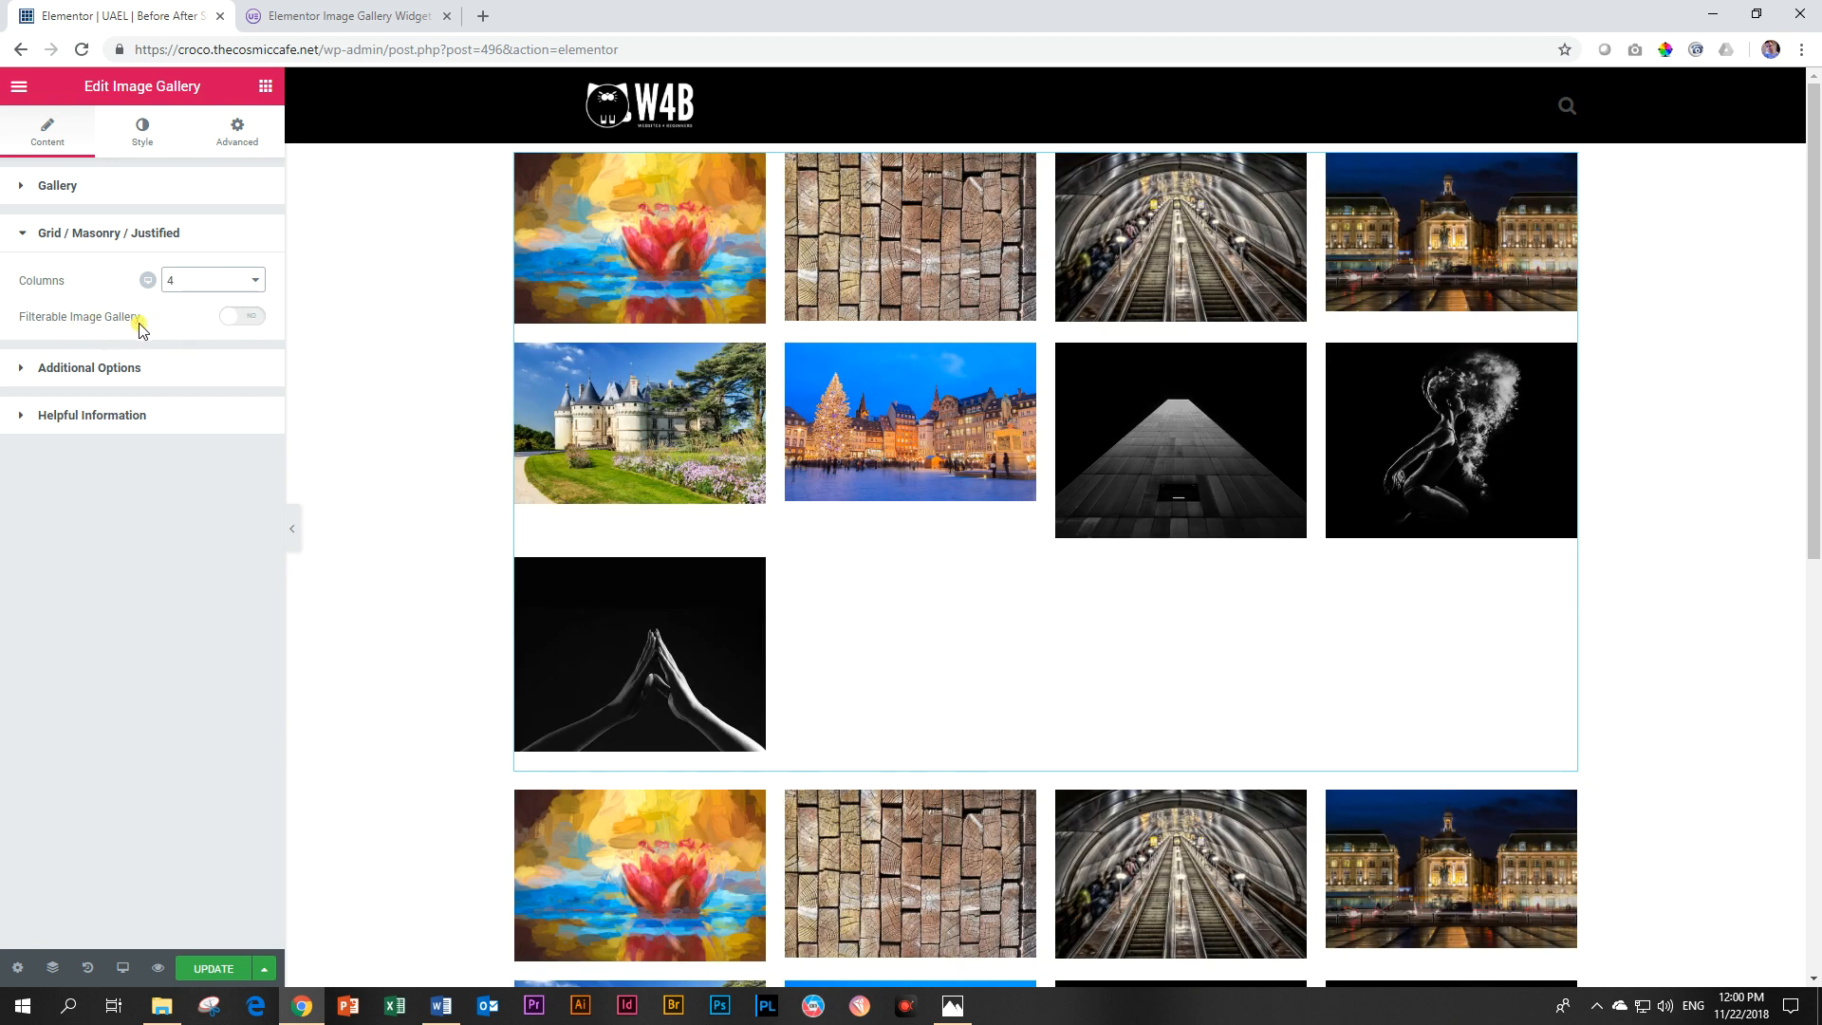
Step: Enable the Filterable Image Gallery option, update the page and open its preview
{"action": "left_click", "coordinate": [245, 319]}
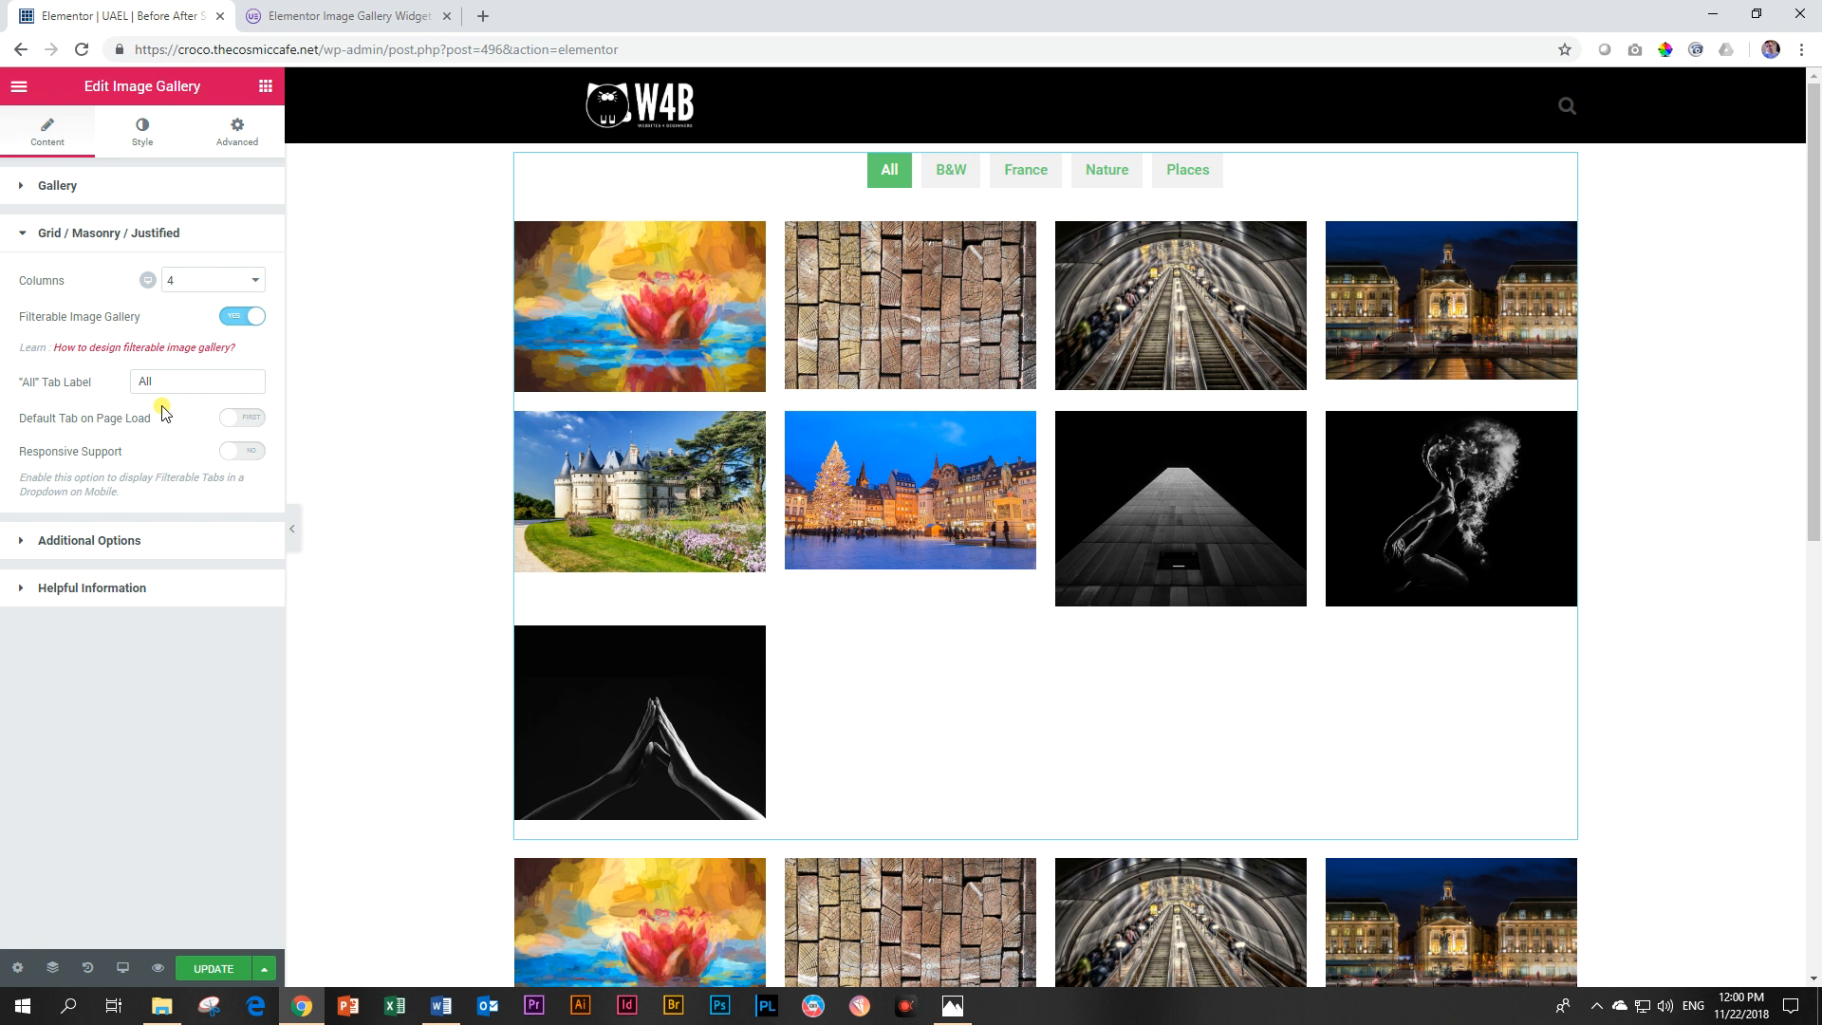
{"action": "left_click", "coordinate": [945, 180]}
{"action": "left_click", "coordinate": [889, 176]}
{"action": "left_click", "coordinate": [200, 968]}
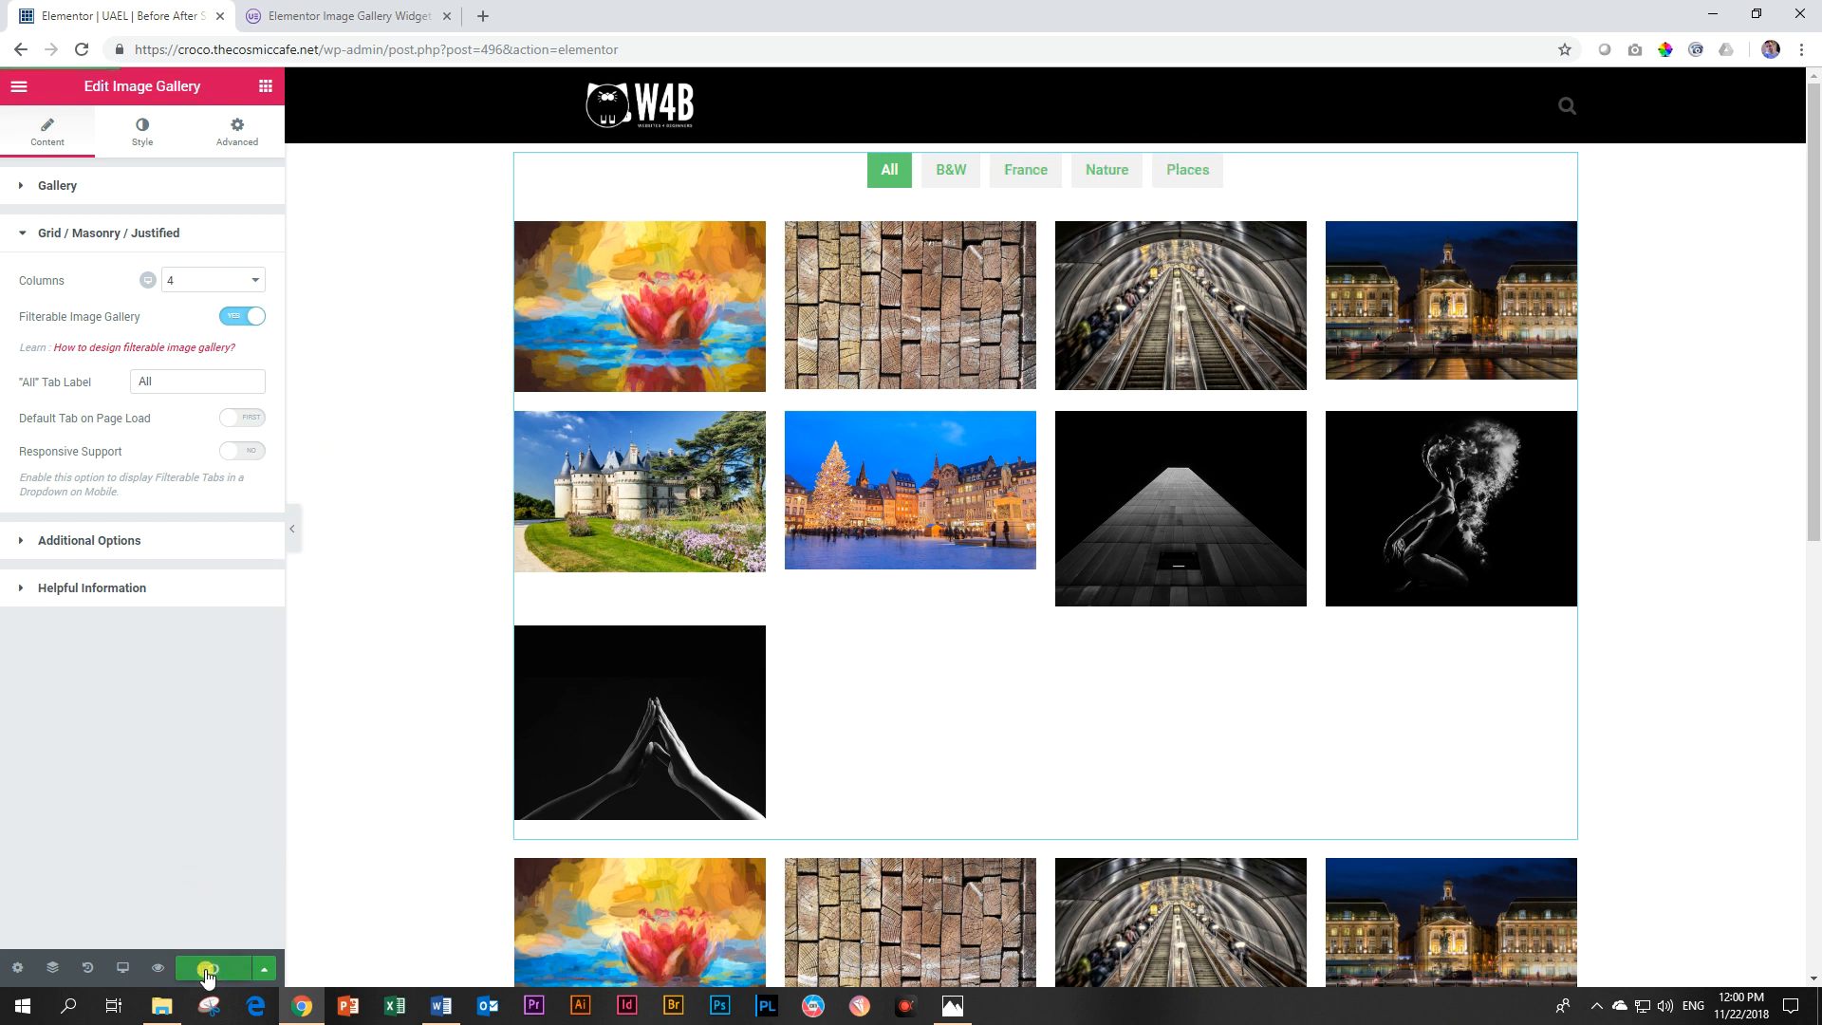
{"action": "left_click", "coordinate": [158, 968]}
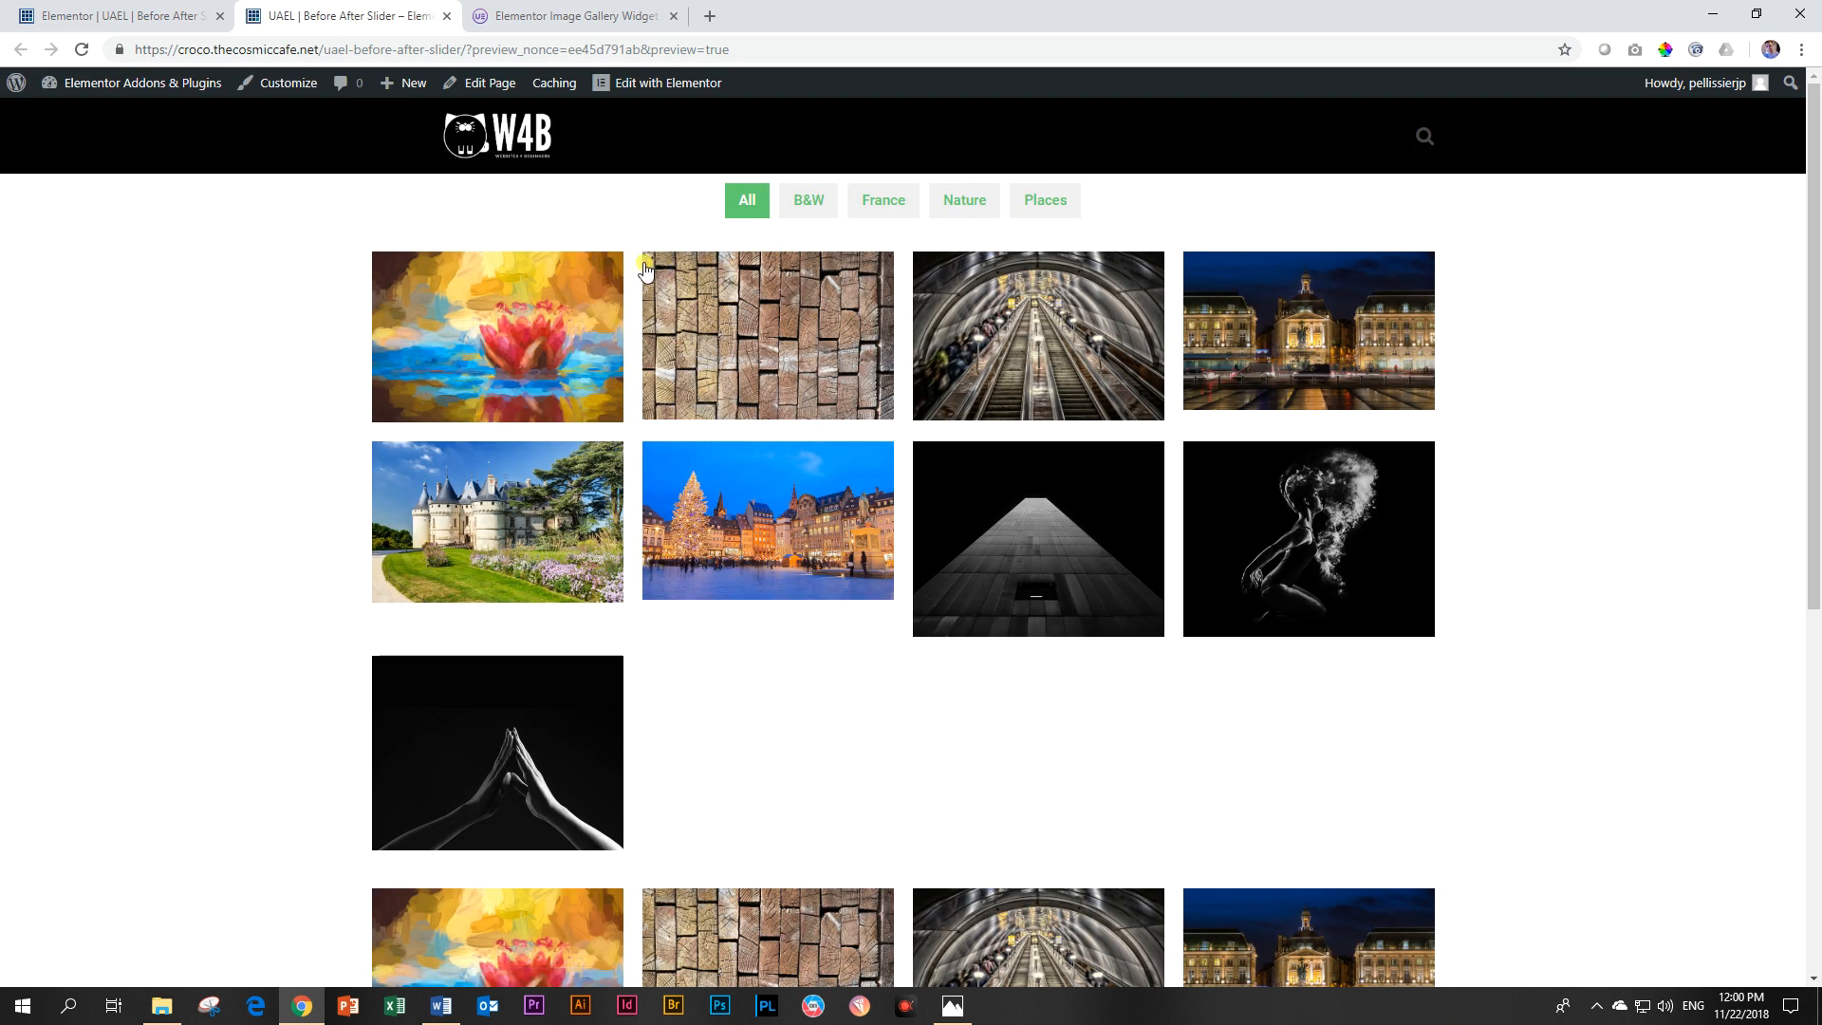
Step: Filter the previewed gallery by B&W, France, Nature and Places, and return to showing all images
{"action": "left_click", "coordinate": [807, 199]}
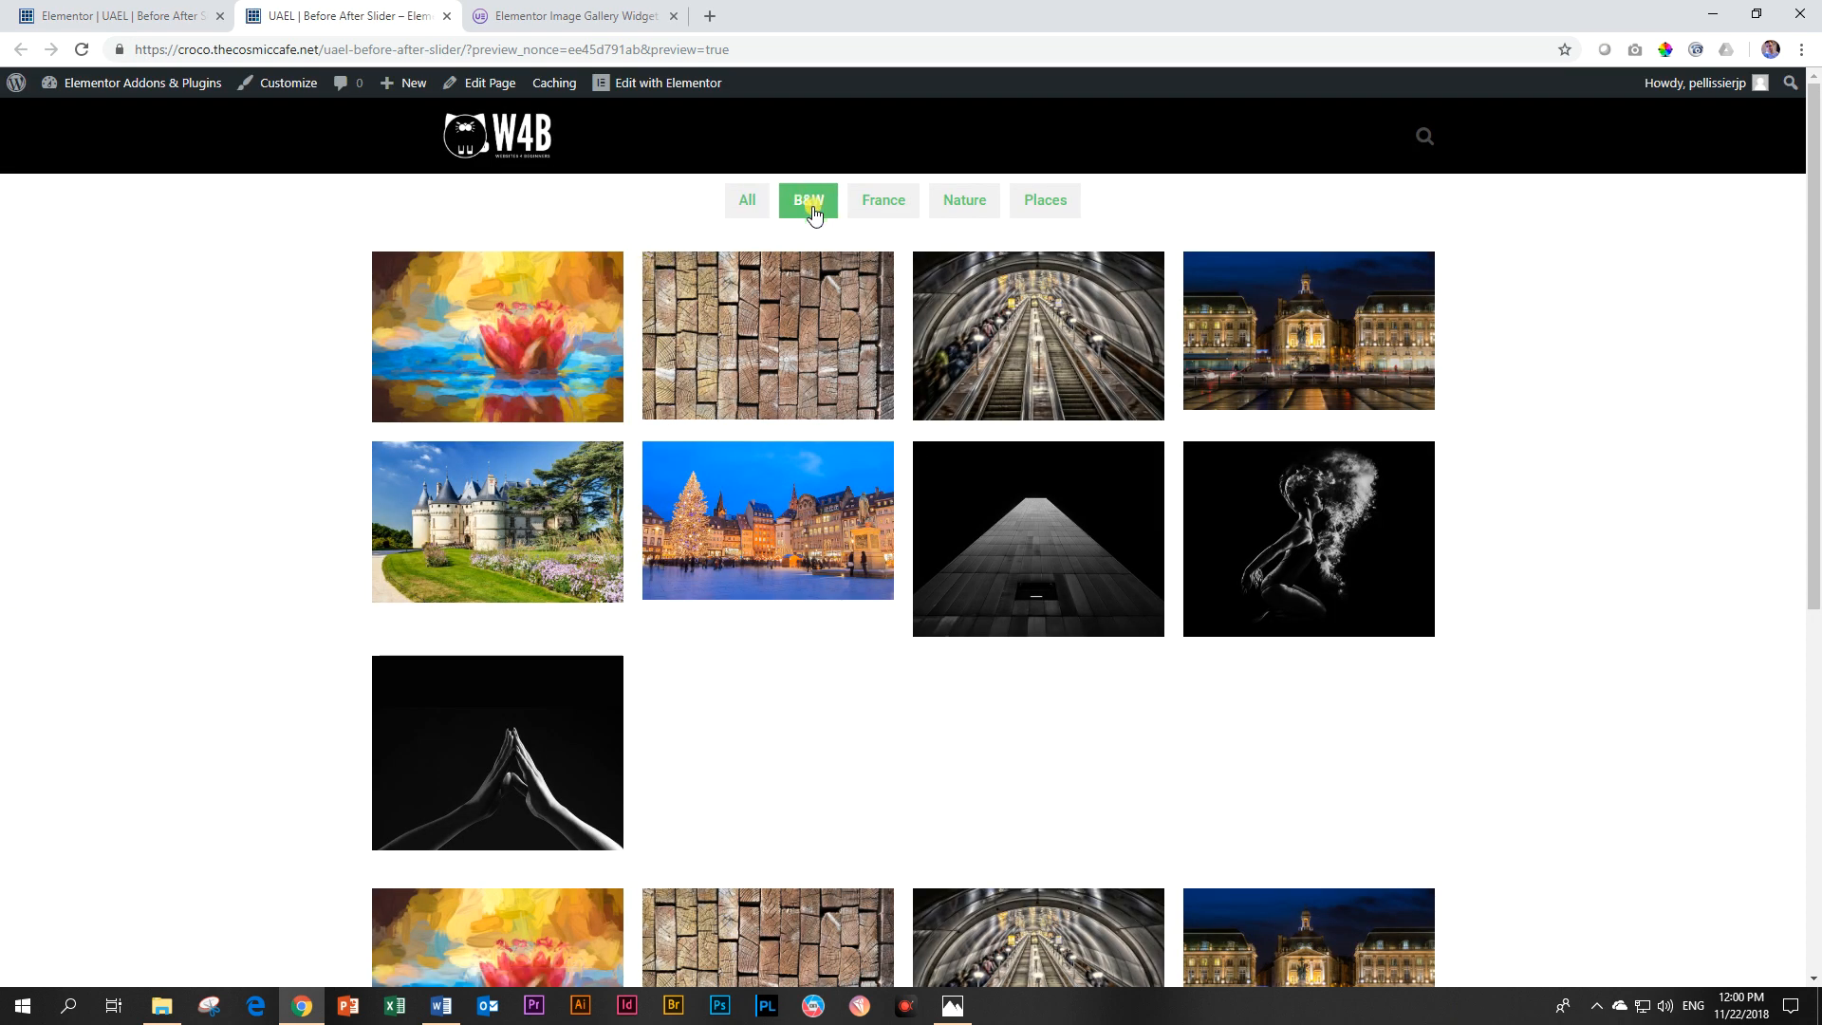
{"action": "left_click", "coordinate": [882, 201]}
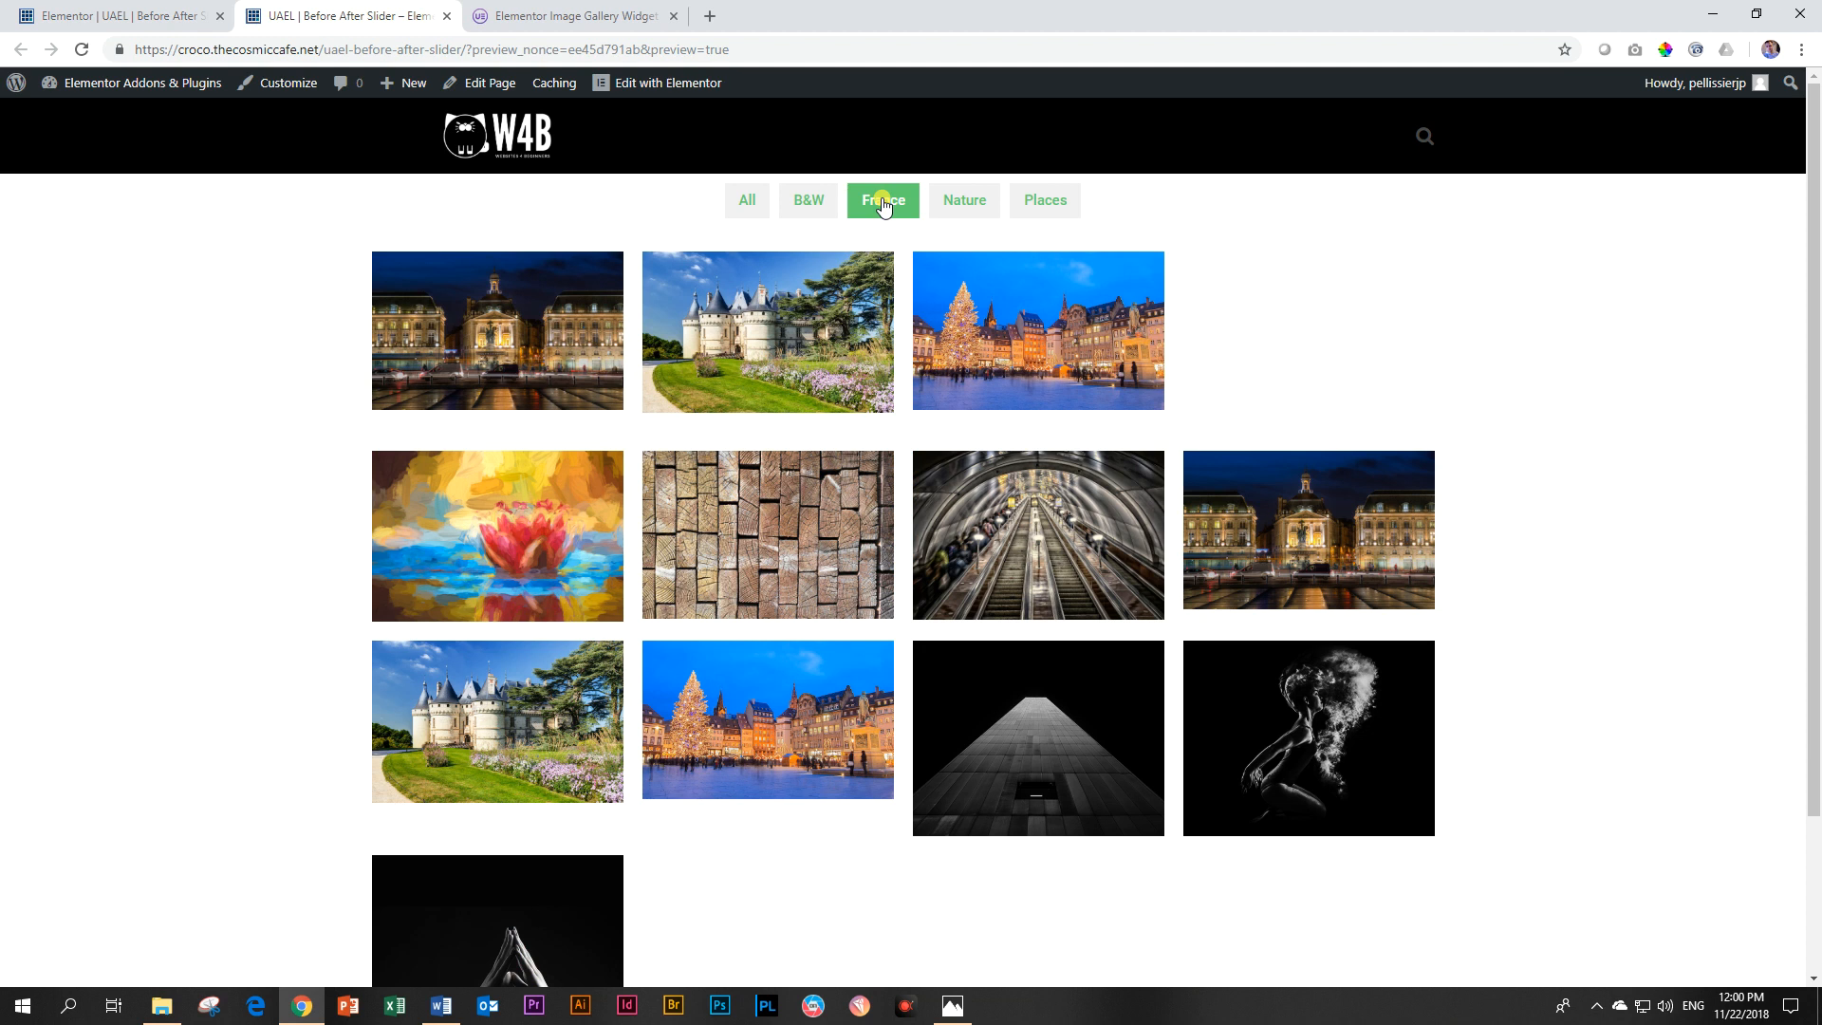
{"action": "left_click", "coordinate": [802, 207]}
{"action": "left_click", "coordinate": [962, 204]}
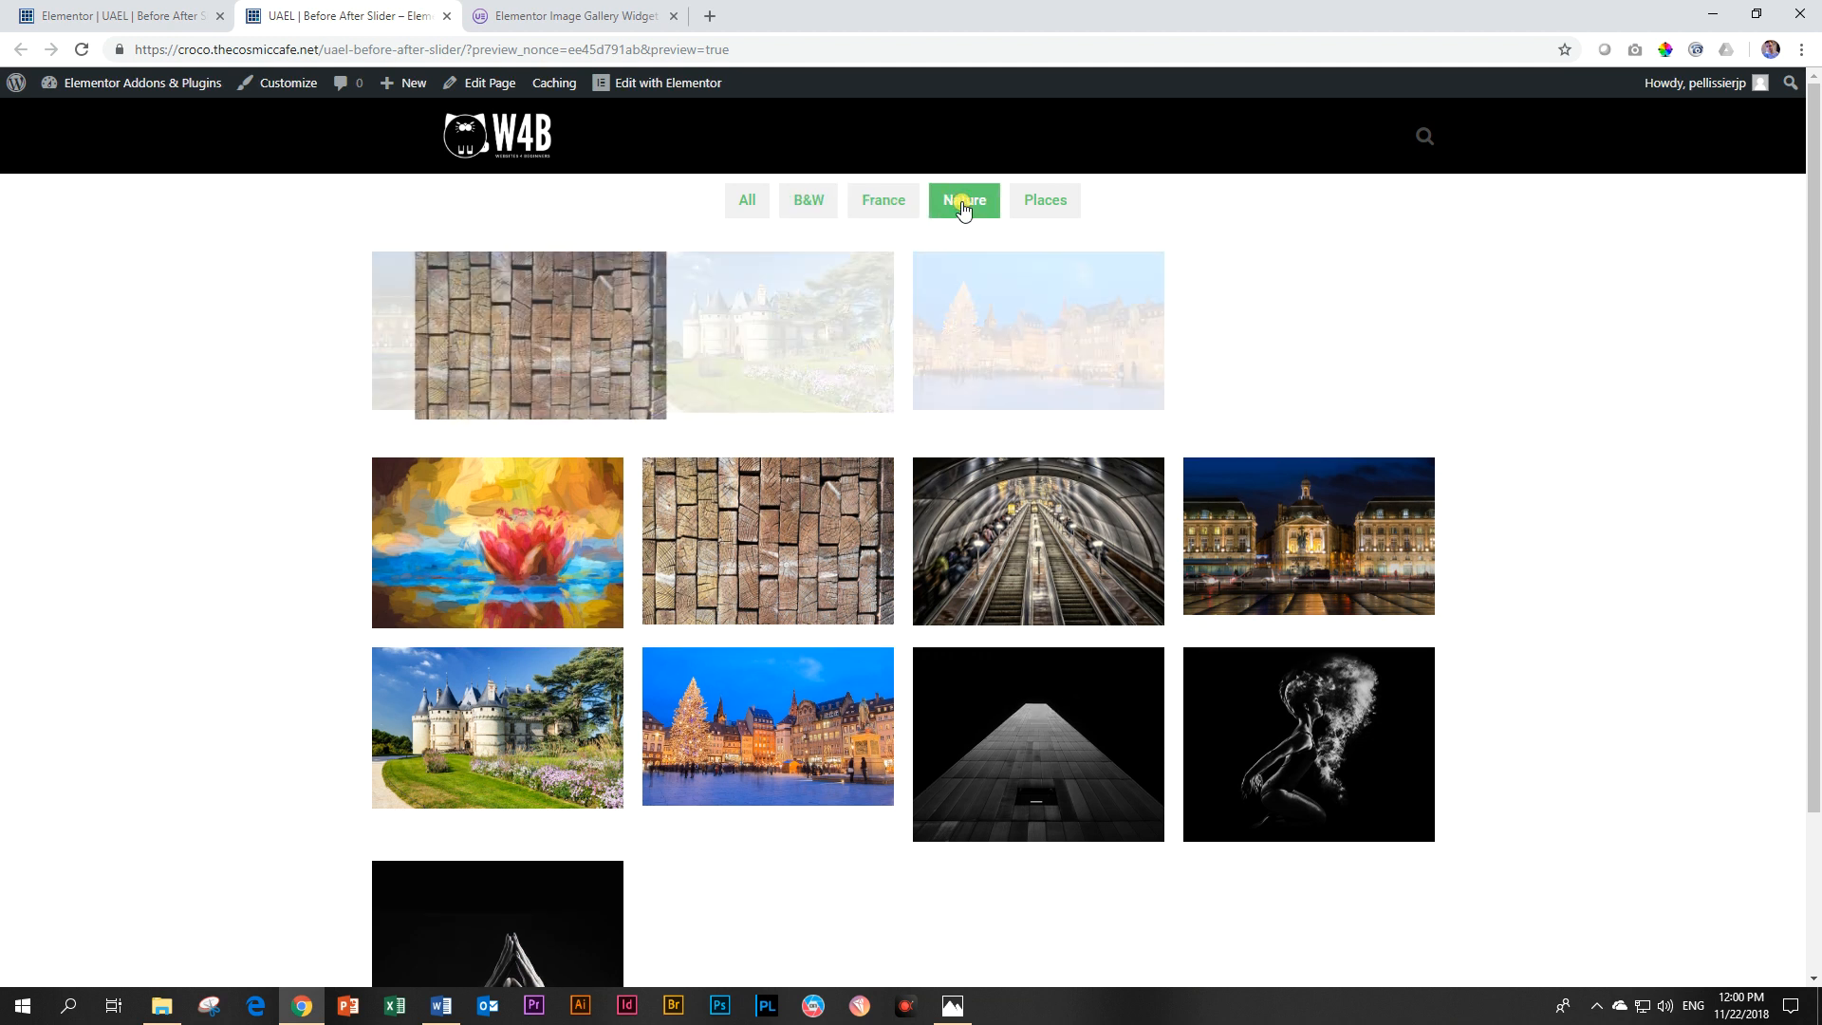
{"action": "left_click", "coordinate": [1031, 209]}
{"action": "left_click", "coordinate": [813, 211]}
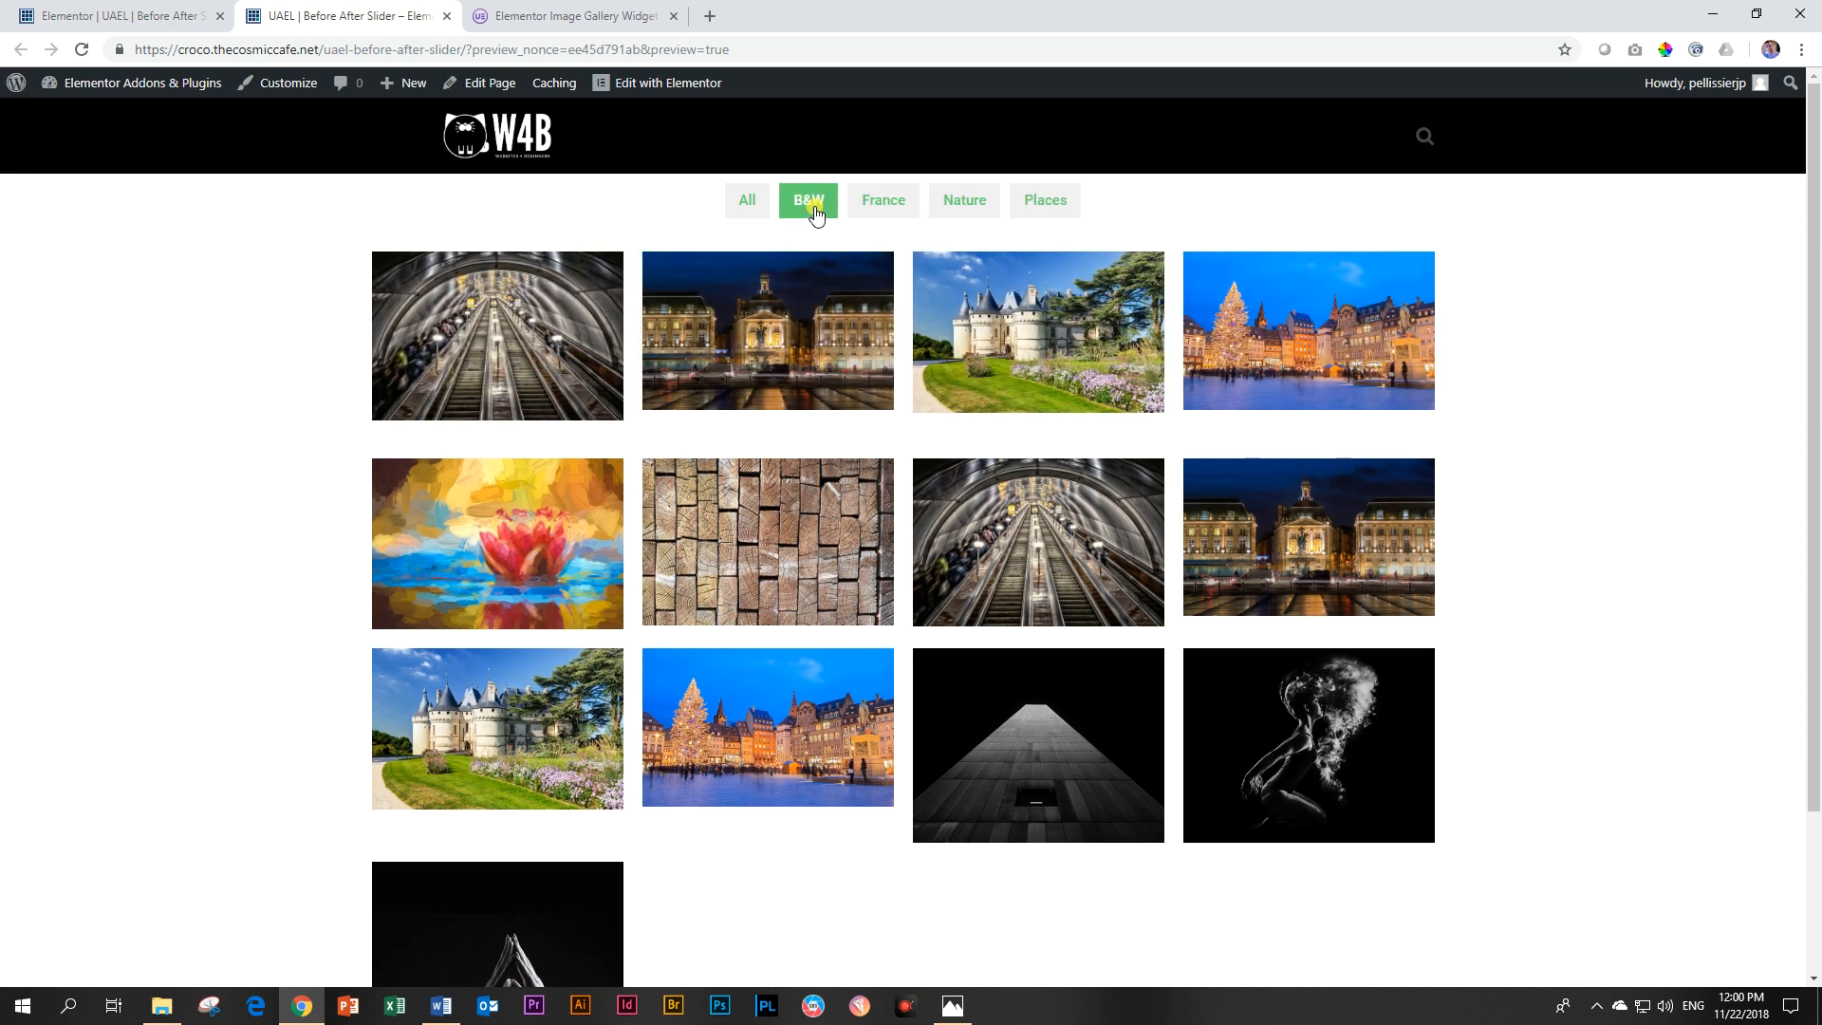
{"action": "left_click", "coordinate": [747, 203]}
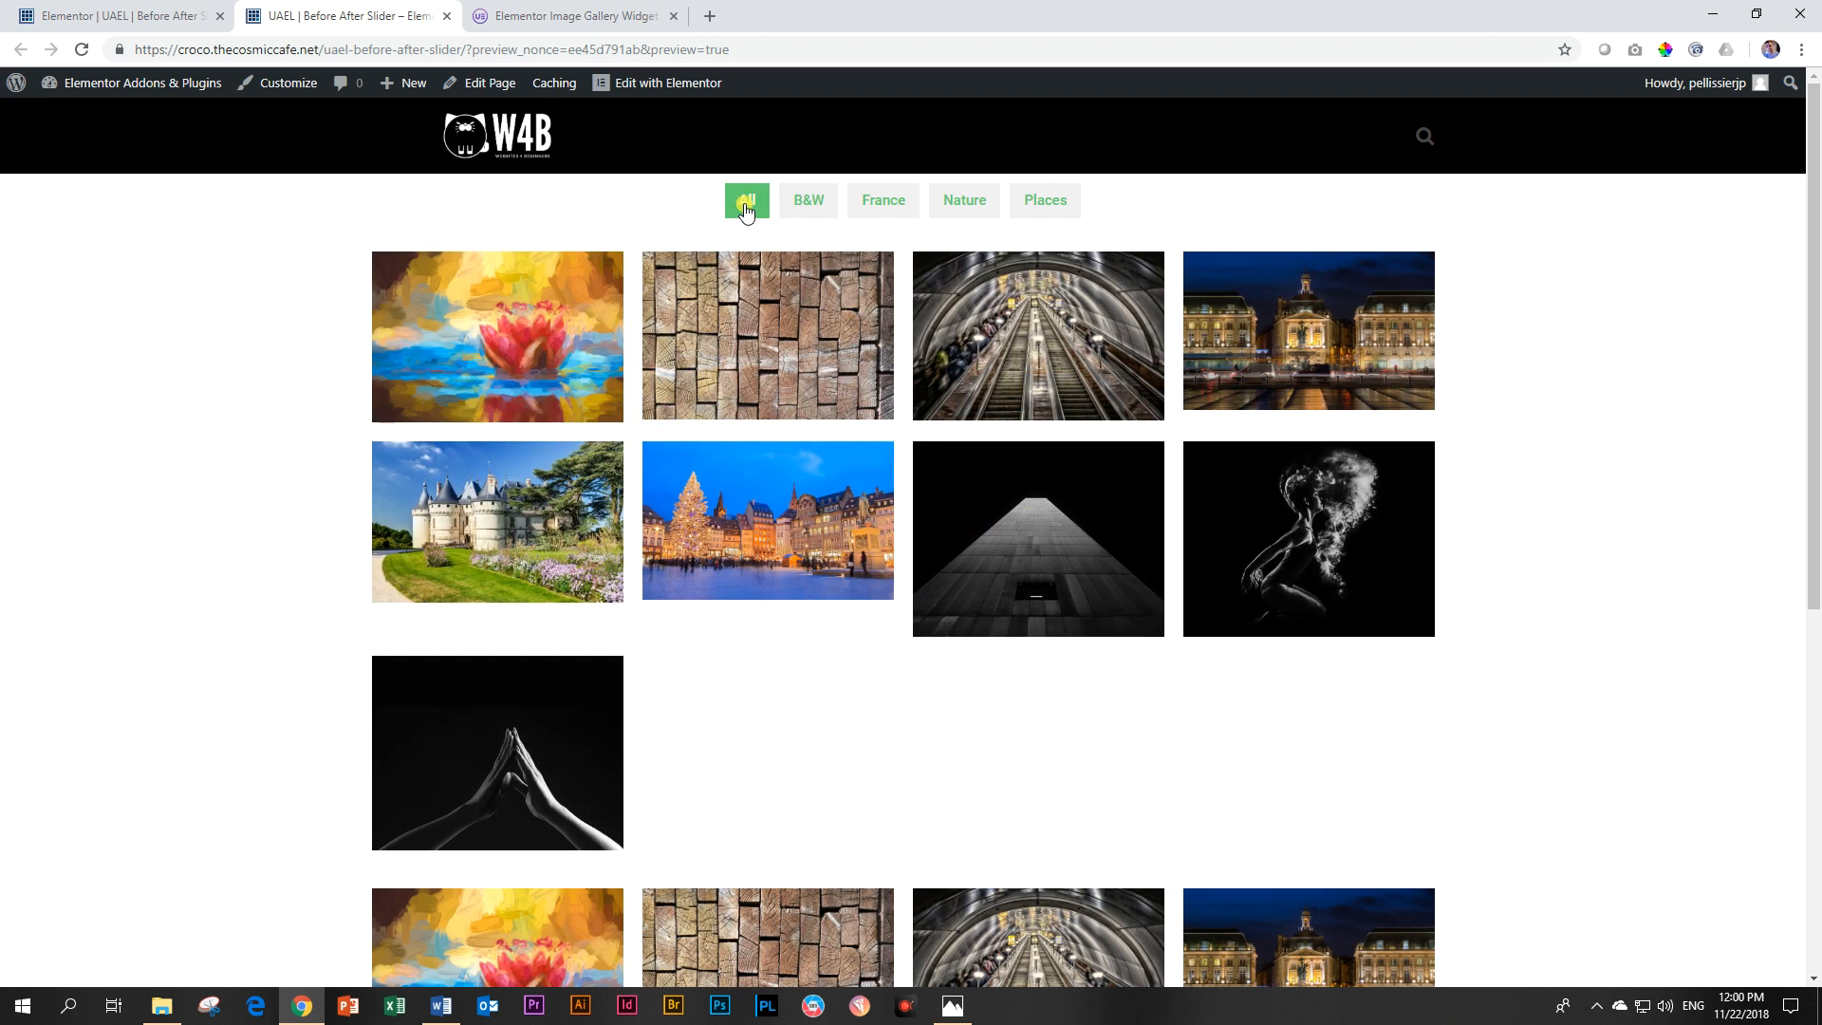
{"action": "left_click", "coordinate": [814, 211]}
{"action": "left_click", "coordinate": [878, 210]}
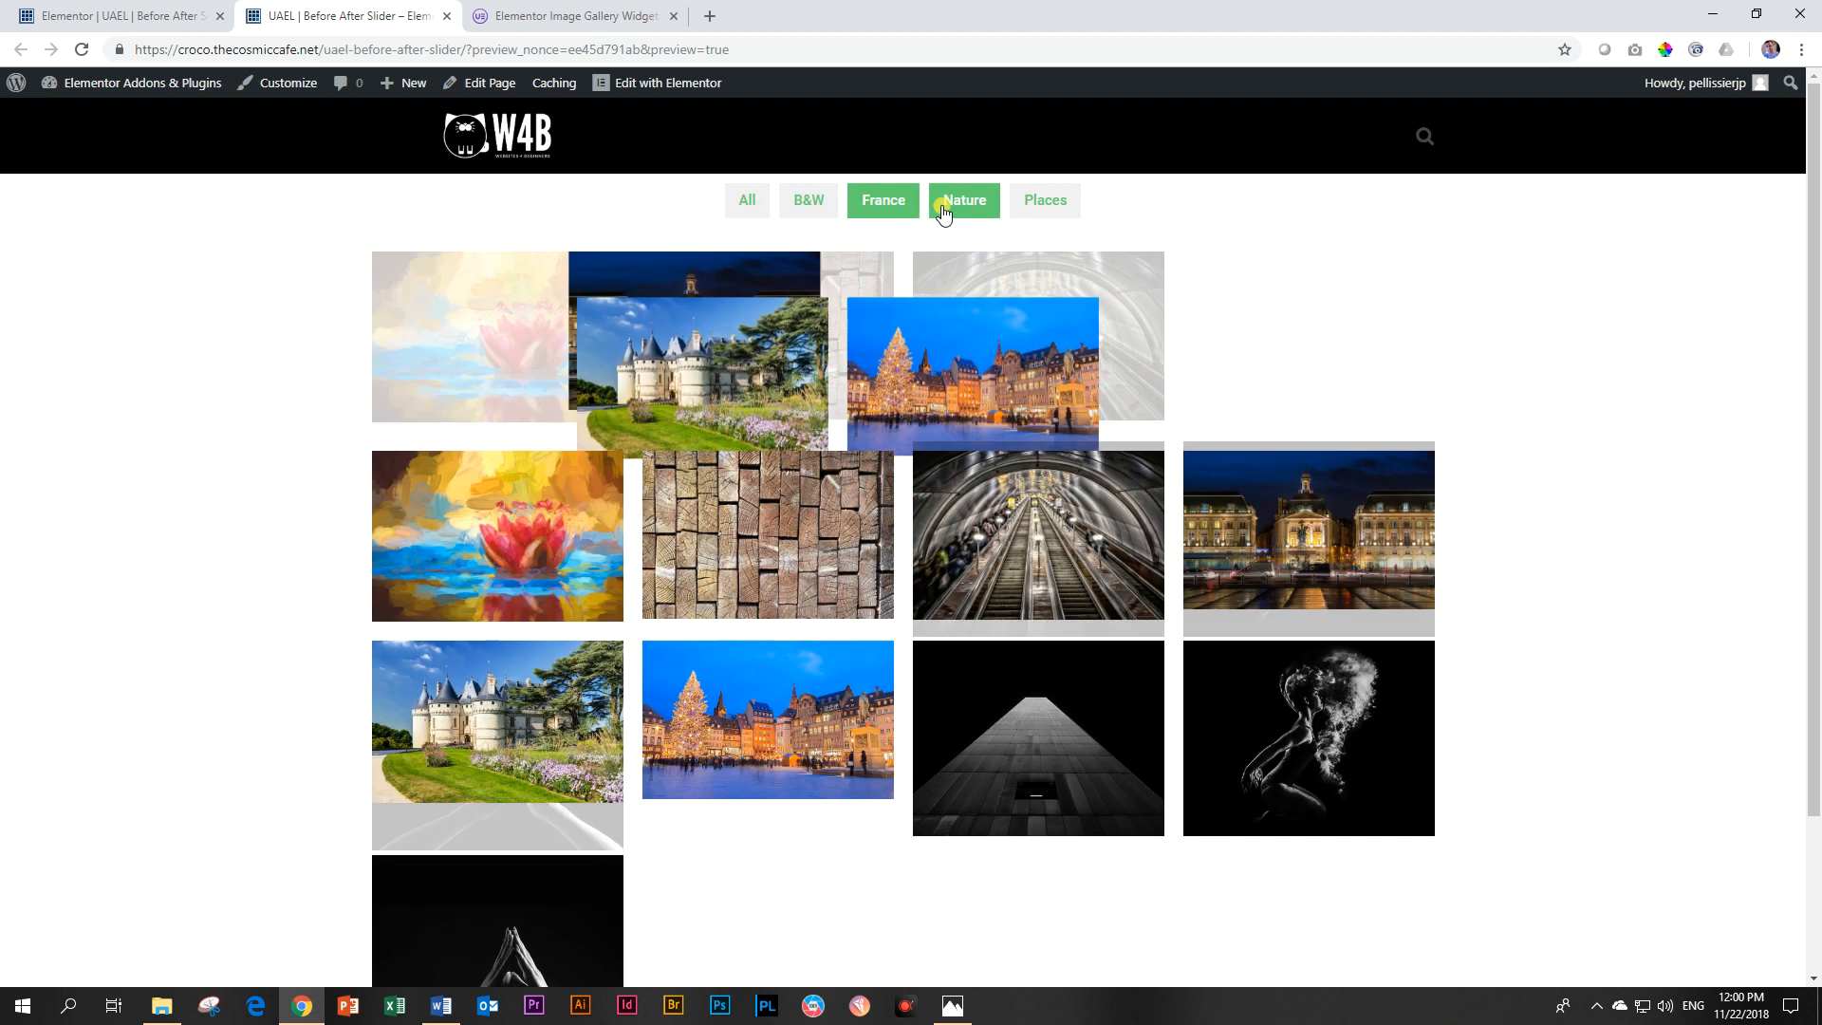
{"action": "left_click", "coordinate": [956, 204]}
{"action": "left_click", "coordinate": [1015, 211]}
{"action": "left_click", "coordinate": [748, 201]}
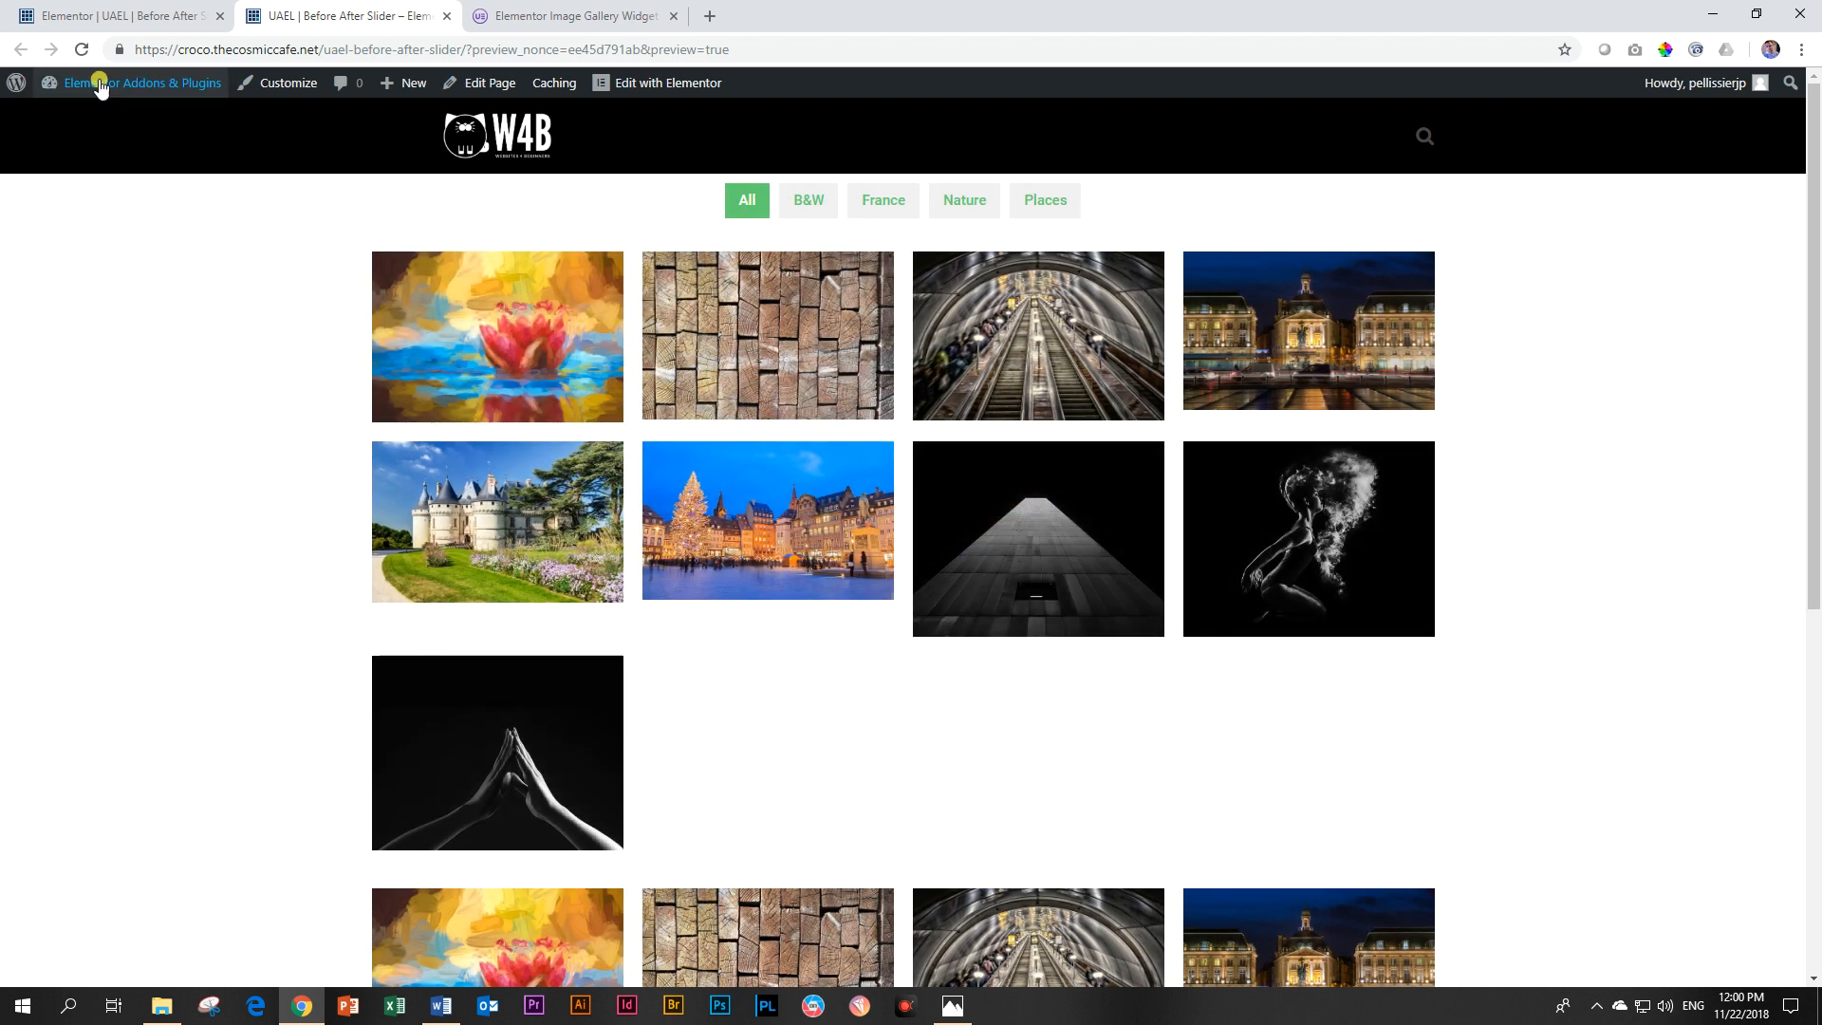
Step: Return to the Elementor editor, open the gallery's images for editing and set the water lily image's UAEL category to Painting
{"action": "left_click", "coordinate": [110, 13]}
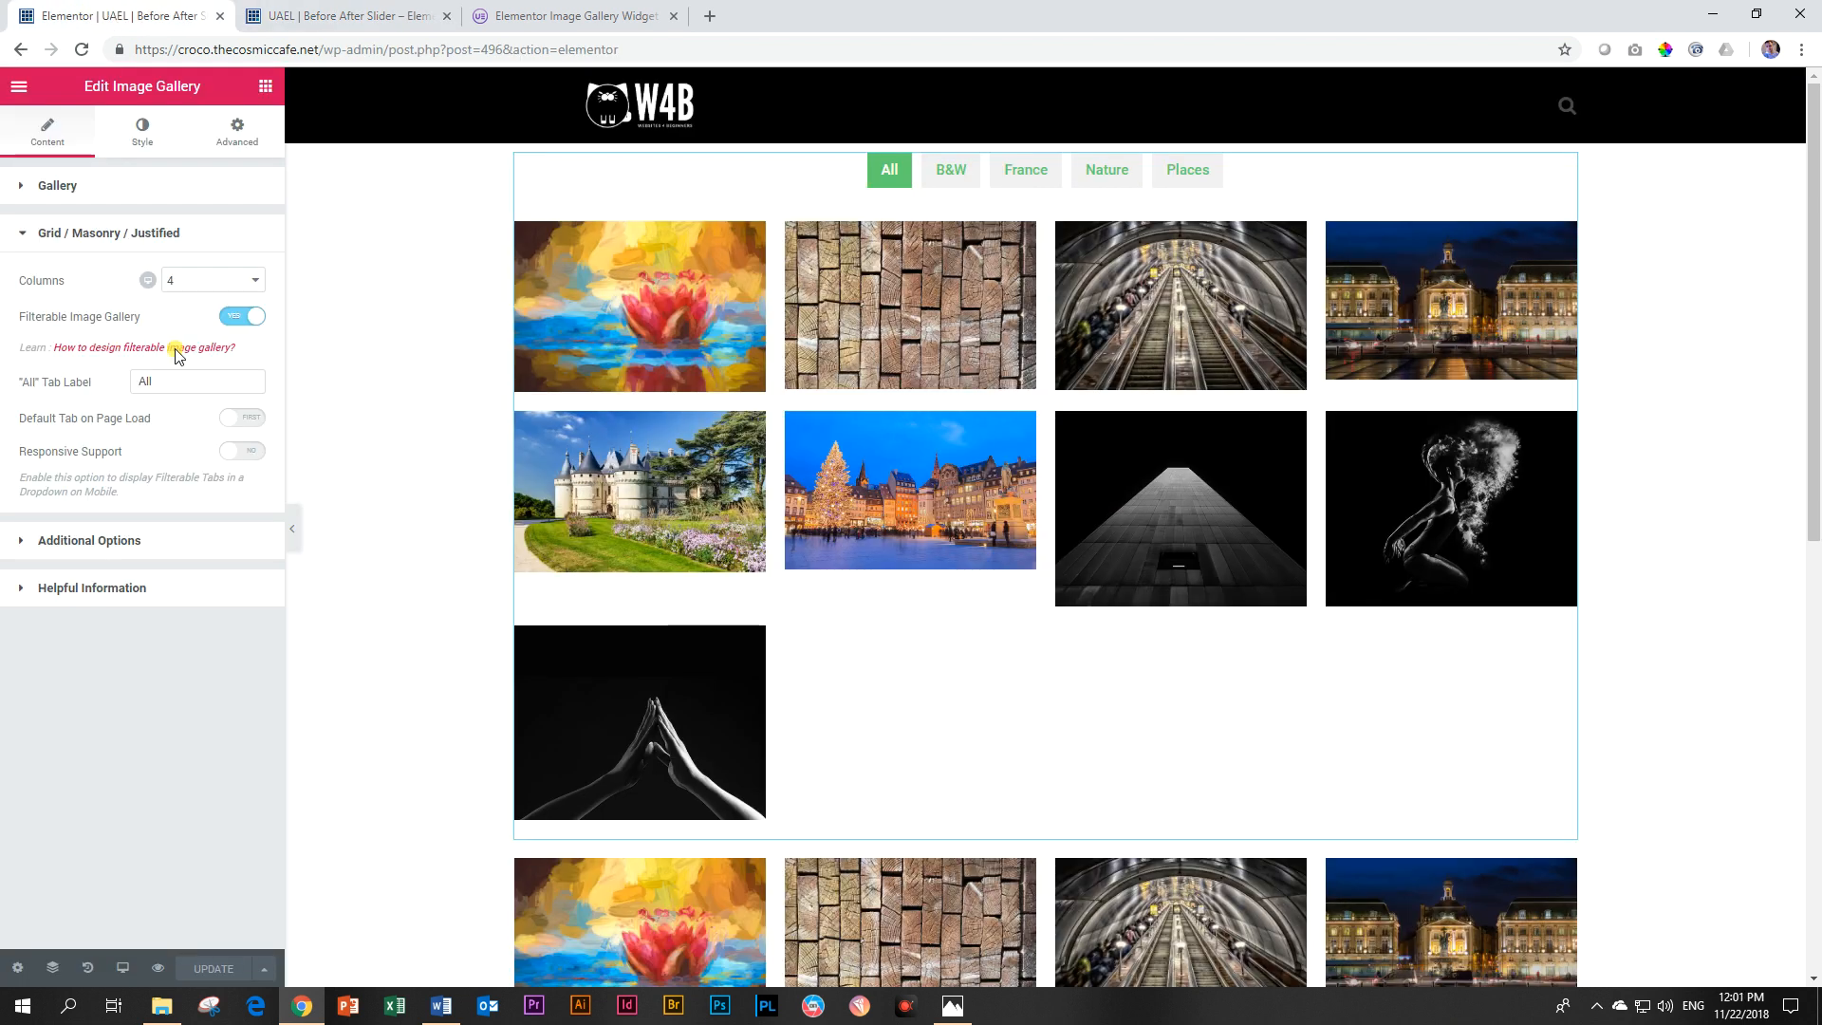
{"action": "left_click", "coordinate": [85, 193]}
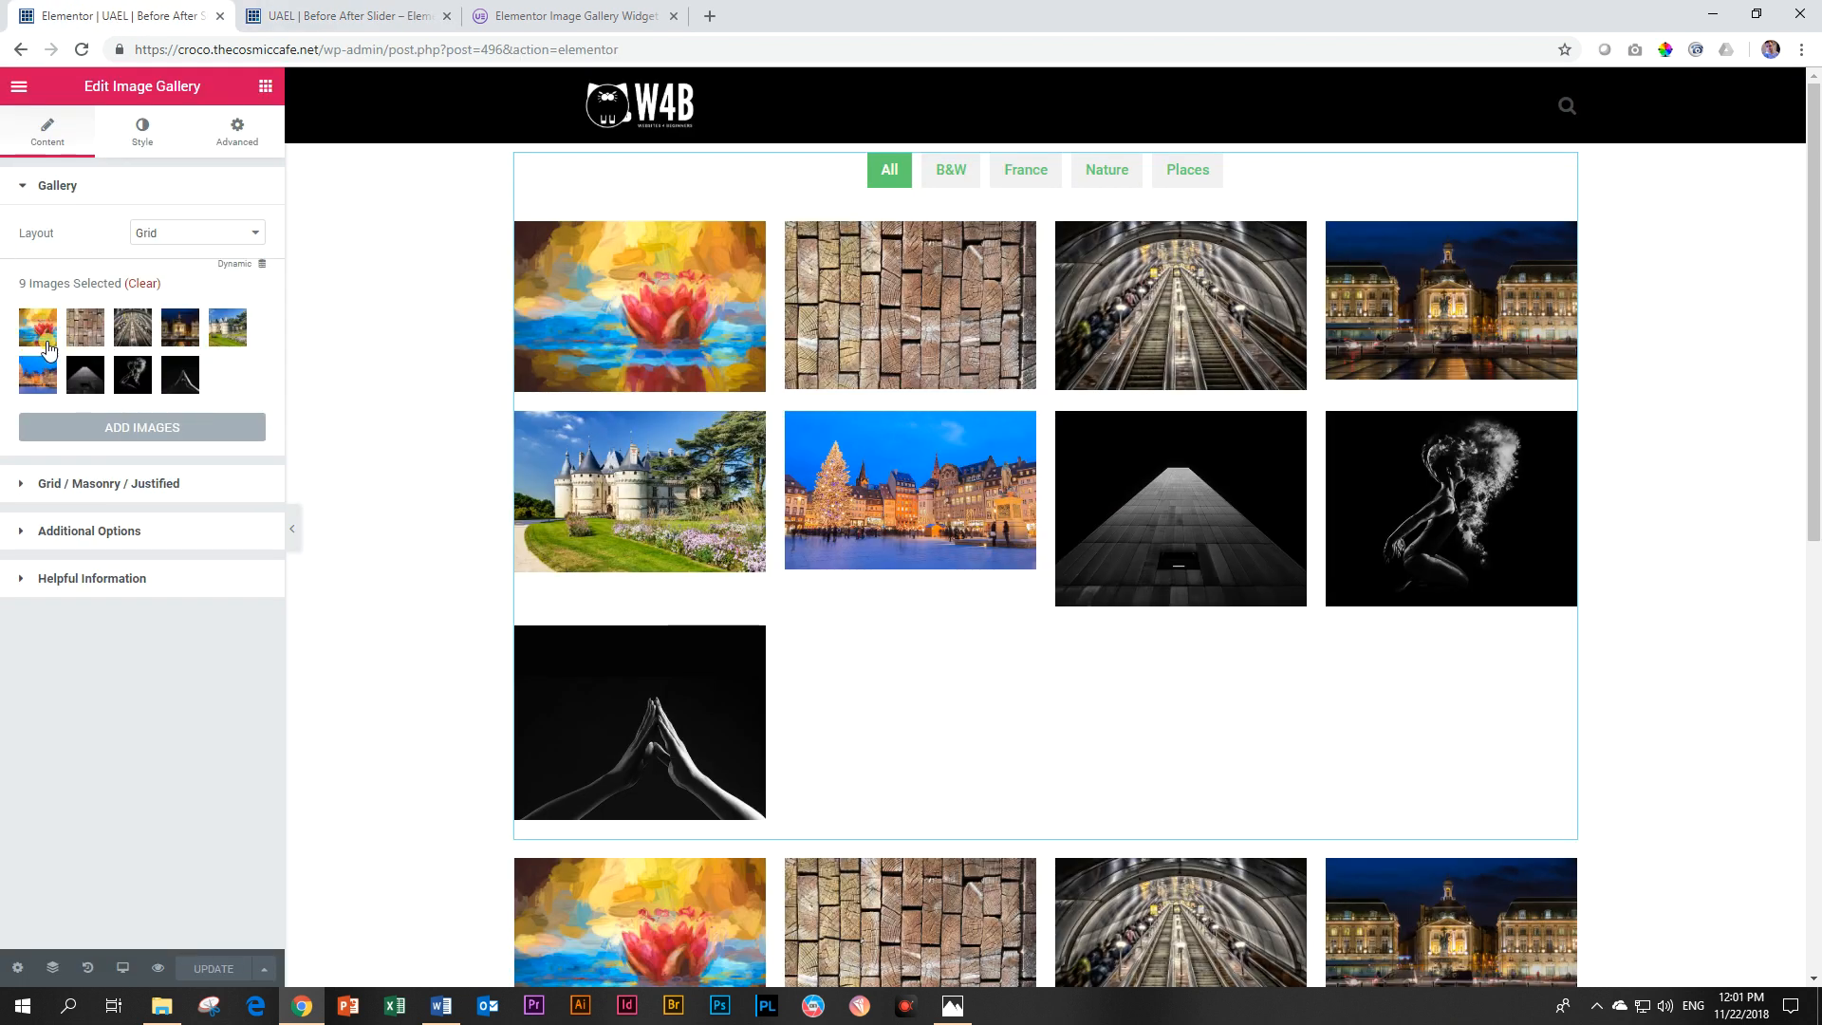
{"action": "left_click", "coordinate": [45, 338]}
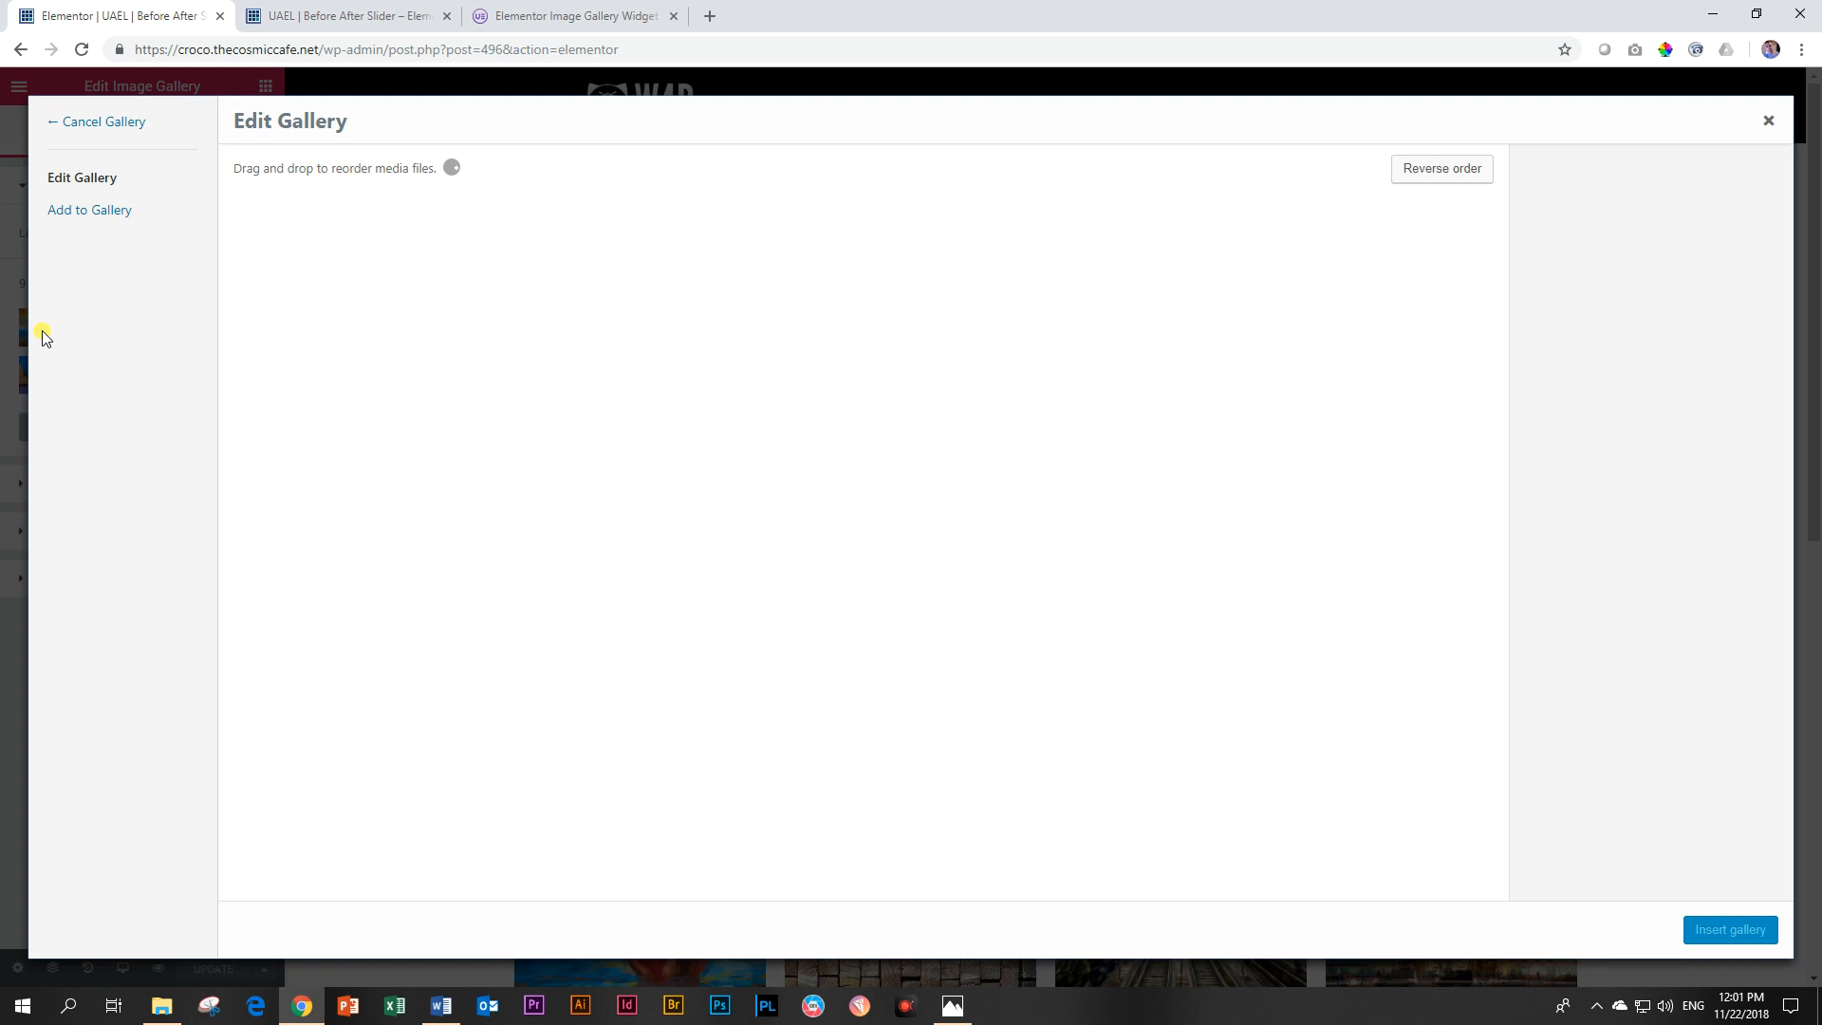
{"action": "left_click", "coordinate": [308, 294]}
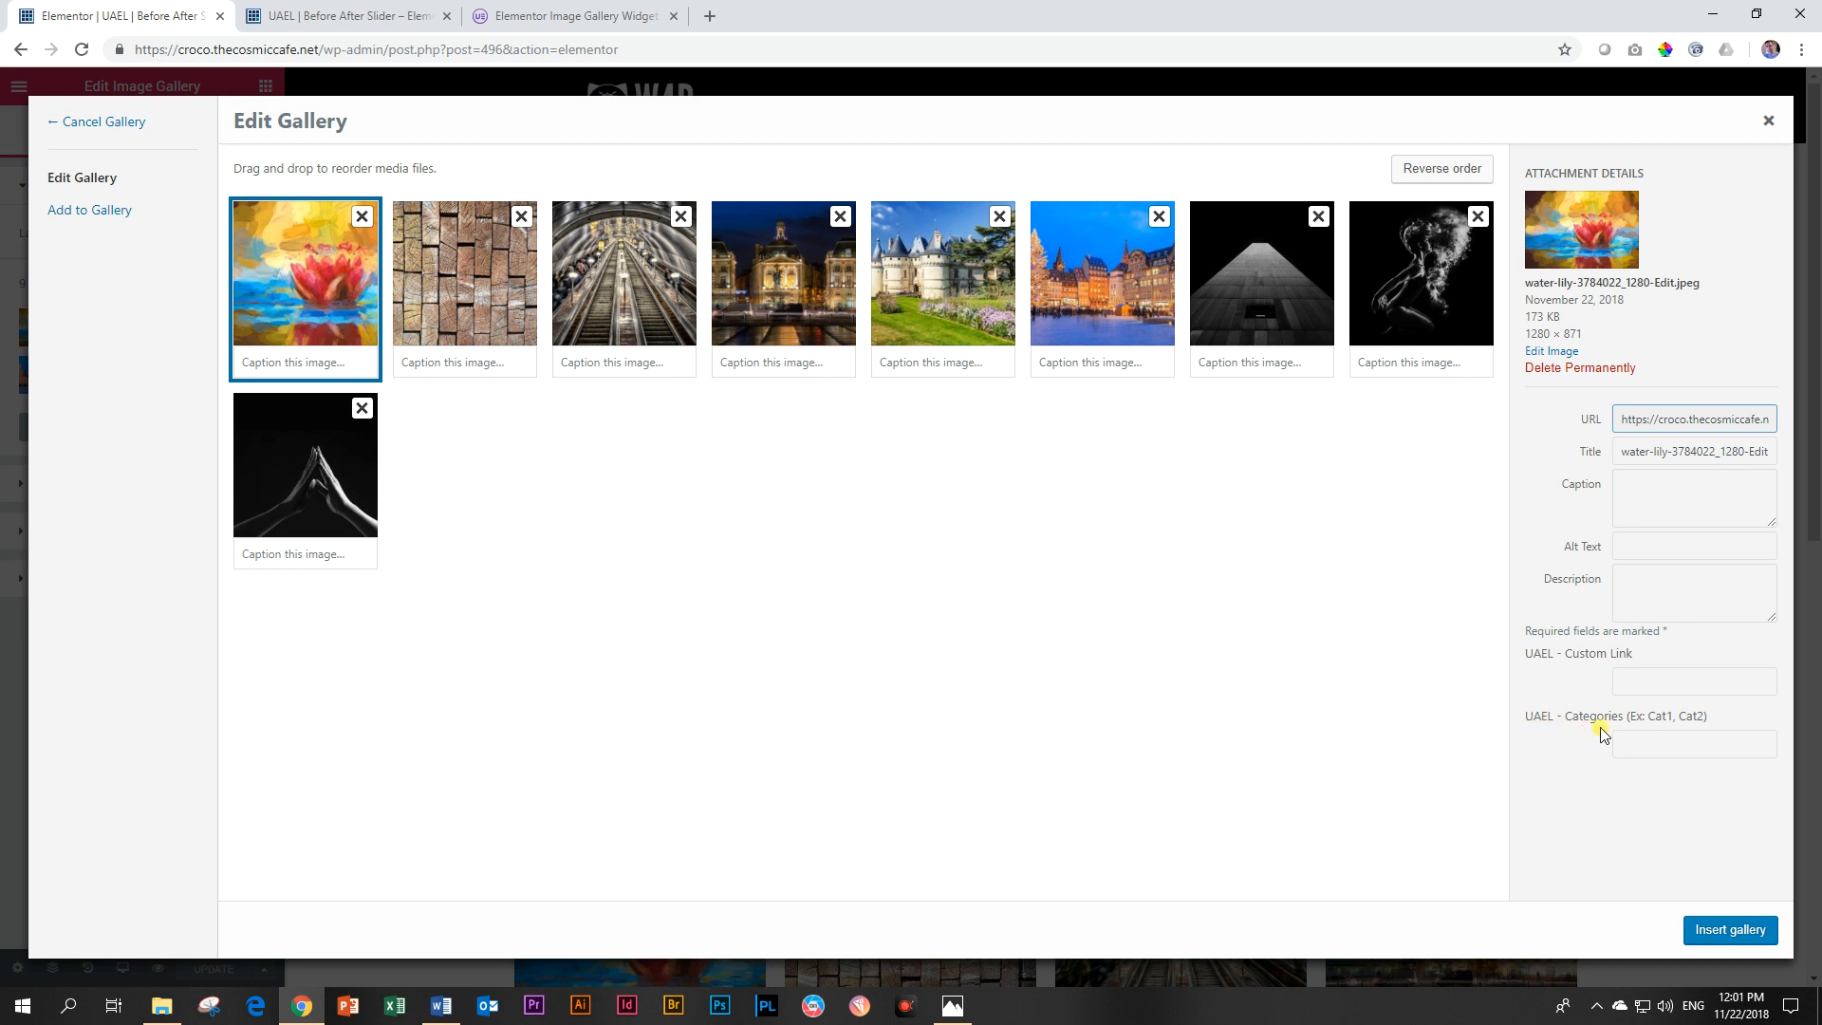
{"action": "left_click", "coordinate": [1634, 755]}
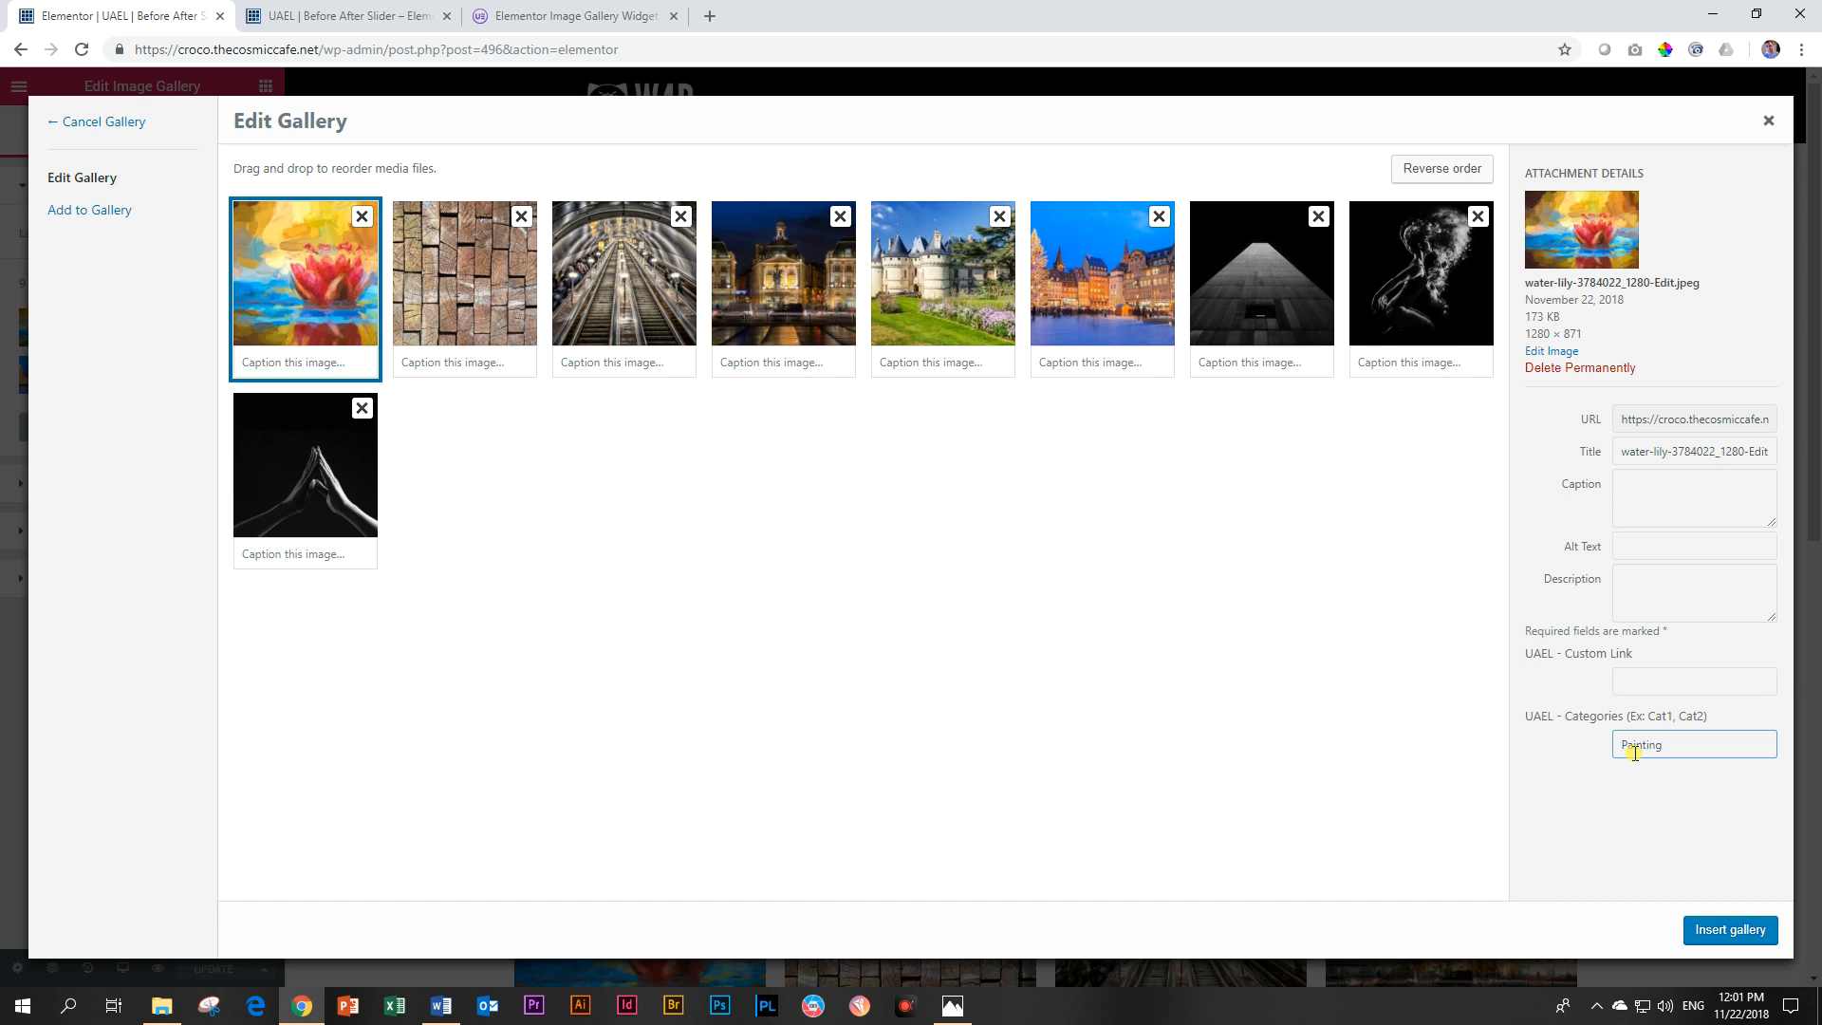
Step: Examine the UAEL categories of the wood block, metro, Bordeaux, castle and Strasbourg images
{"action": "left_click", "coordinate": [450, 281]}
{"action": "left_click", "coordinate": [1676, 739]}
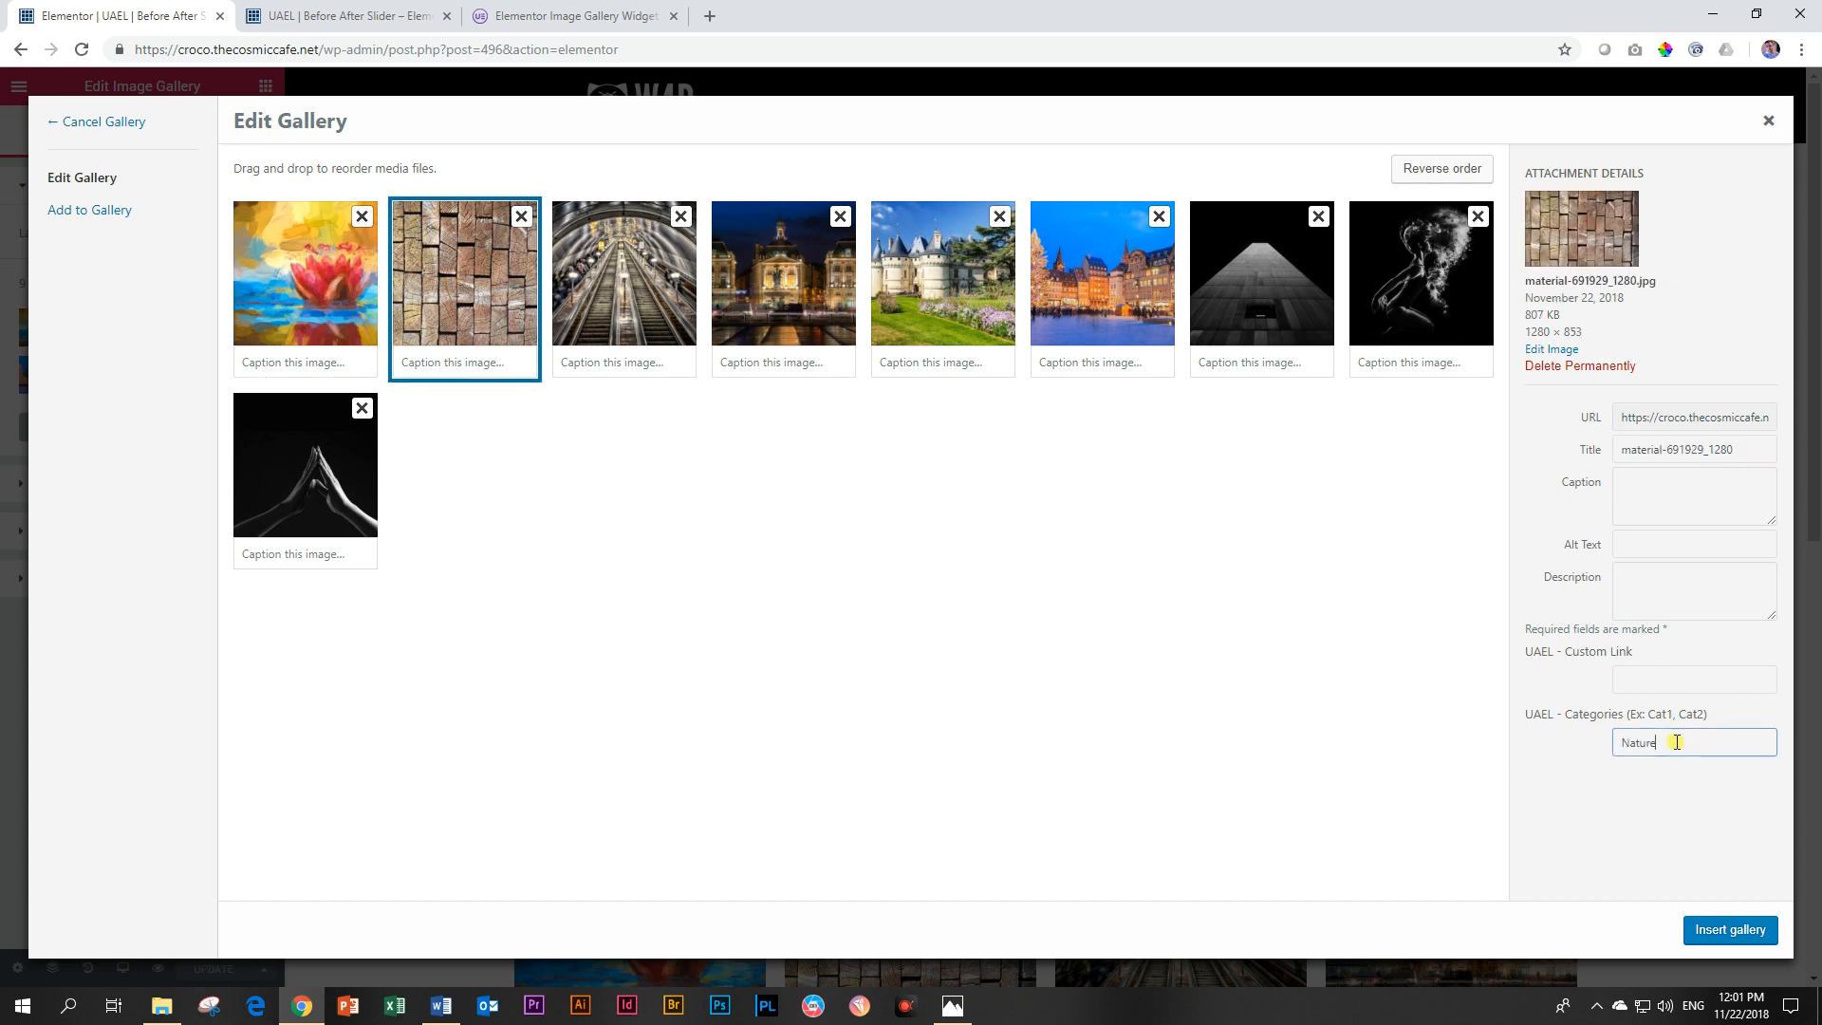
{"action": "left_click", "coordinate": [626, 294]}
{"action": "left_click", "coordinate": [1695, 658]}
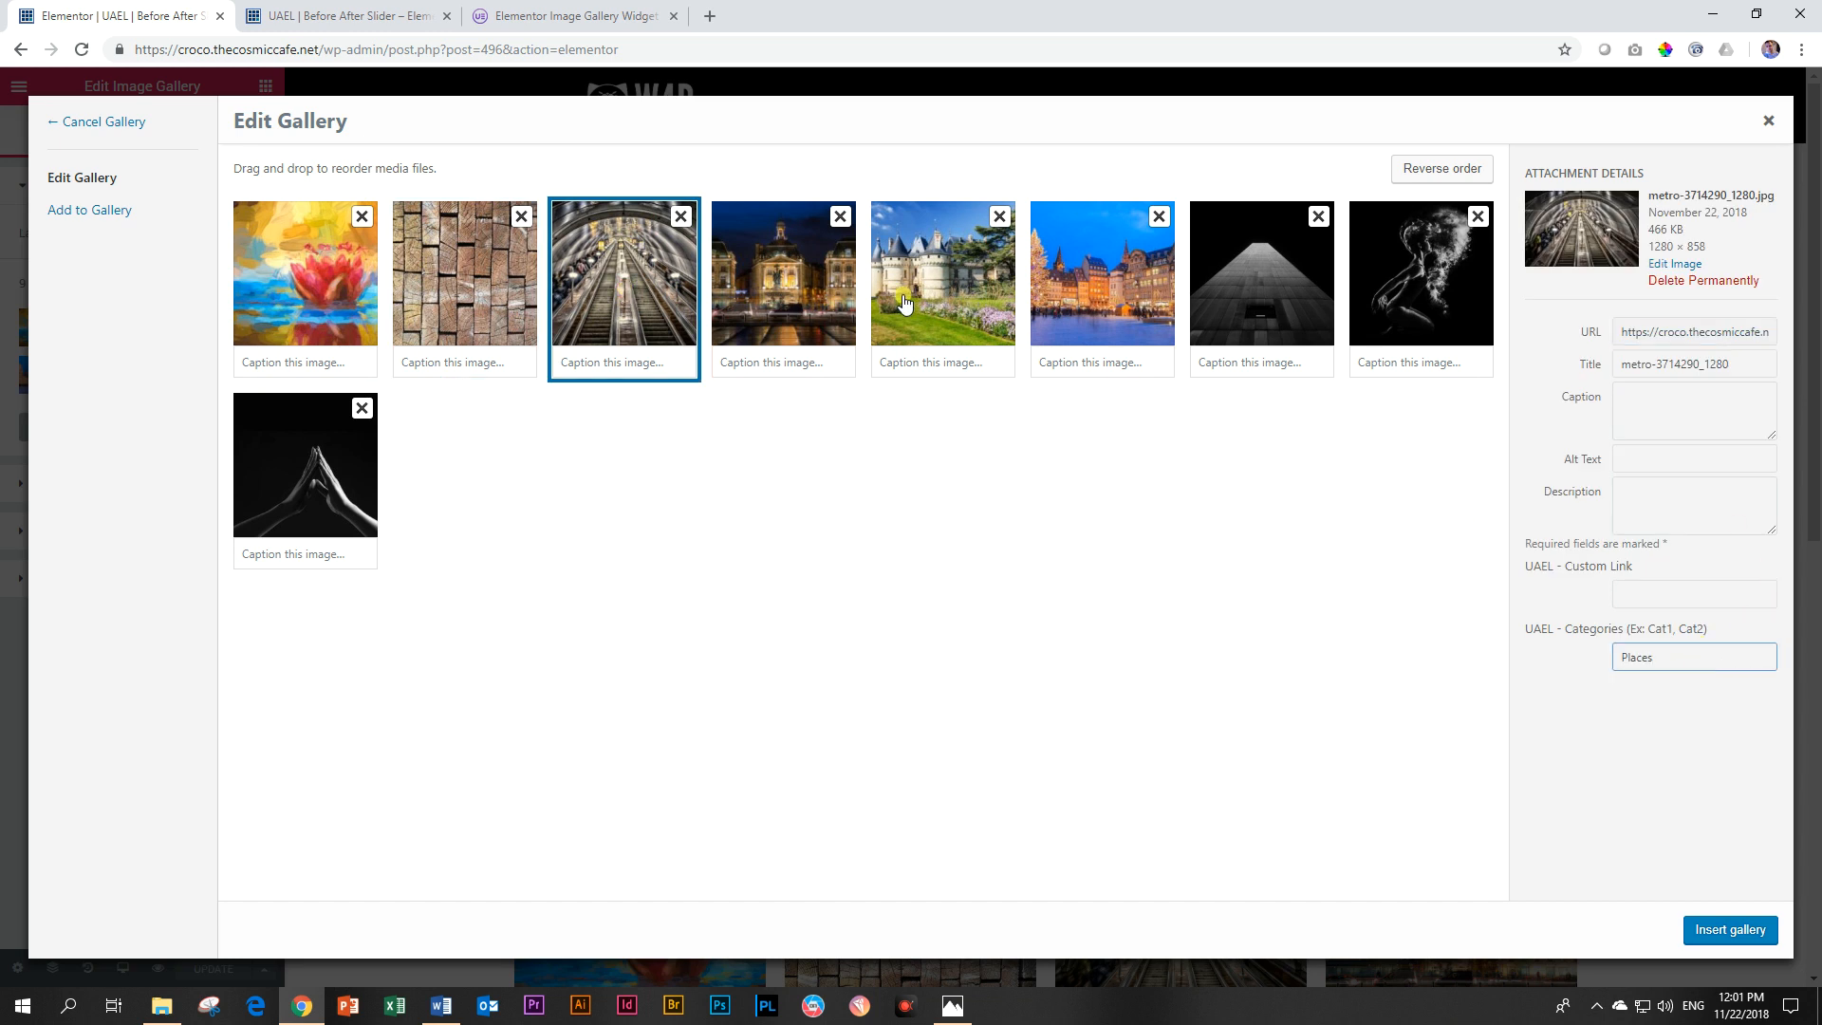
{"action": "left_click", "coordinate": [771, 289]}
{"action": "left_click", "coordinate": [1721, 657]}
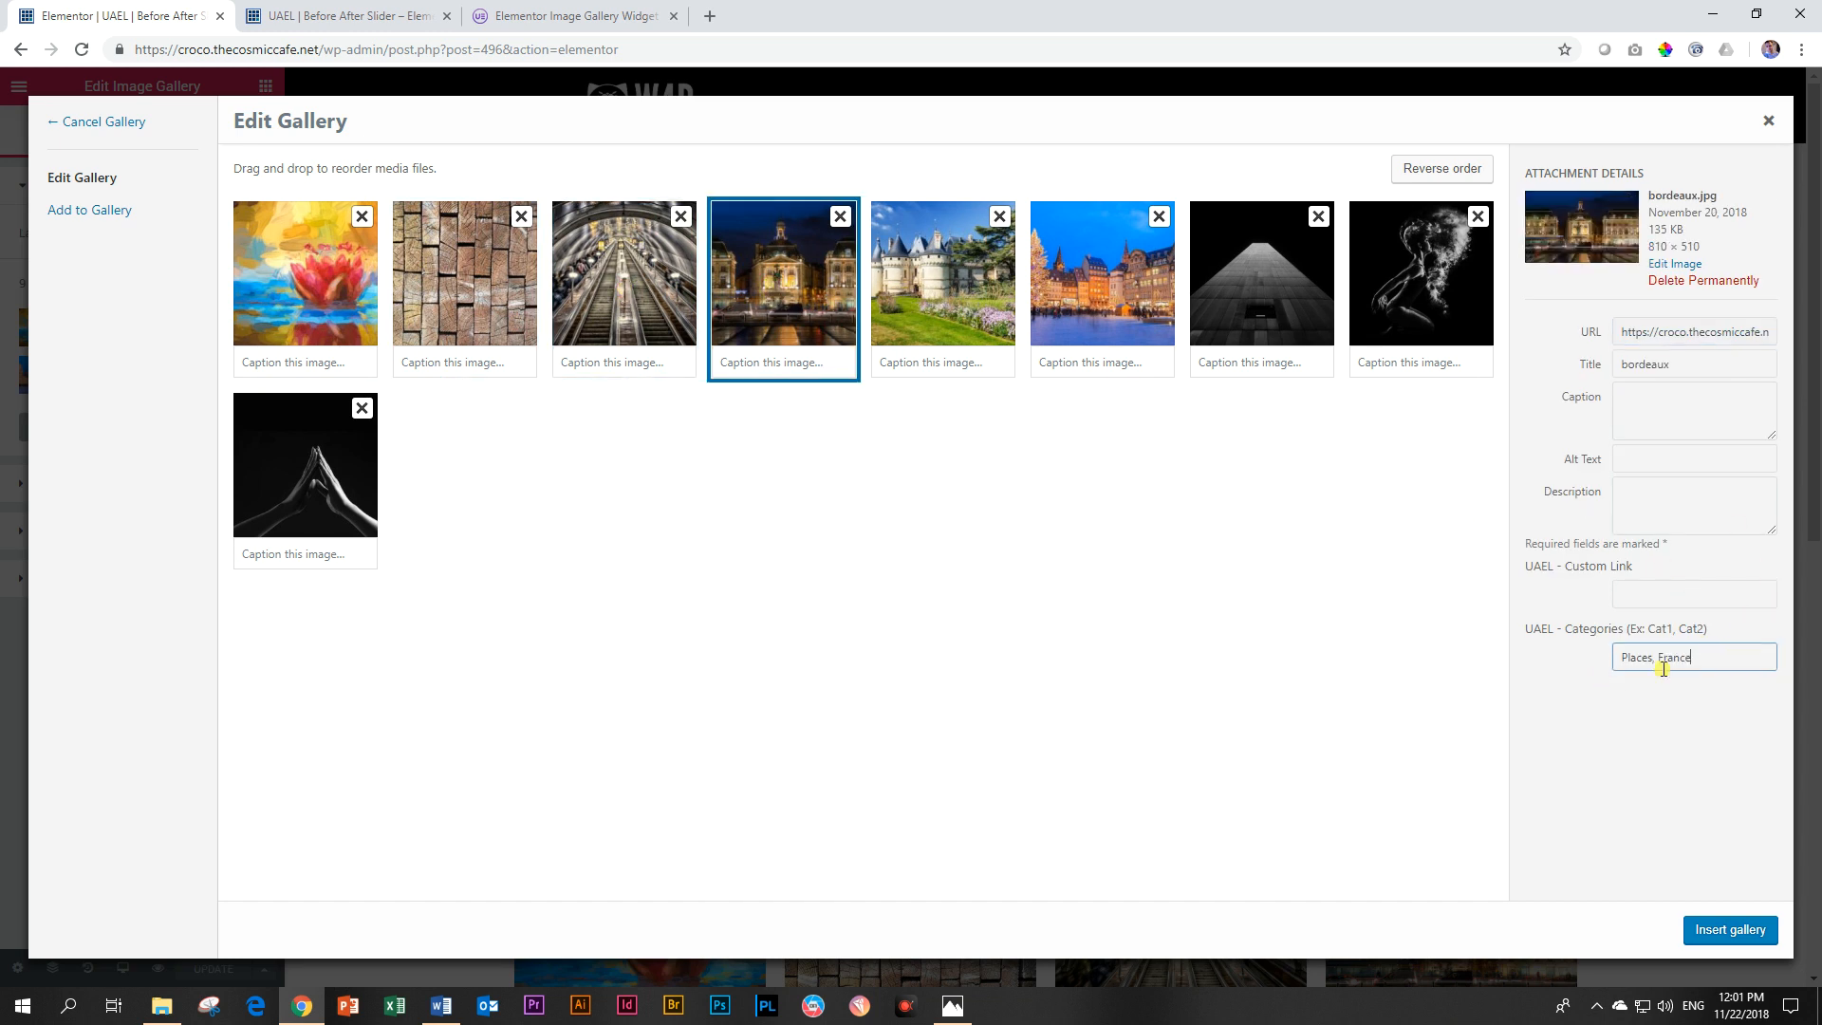
{"action": "left_click", "coordinate": [960, 289]}
{"action": "left_click", "coordinate": [1122, 309]}
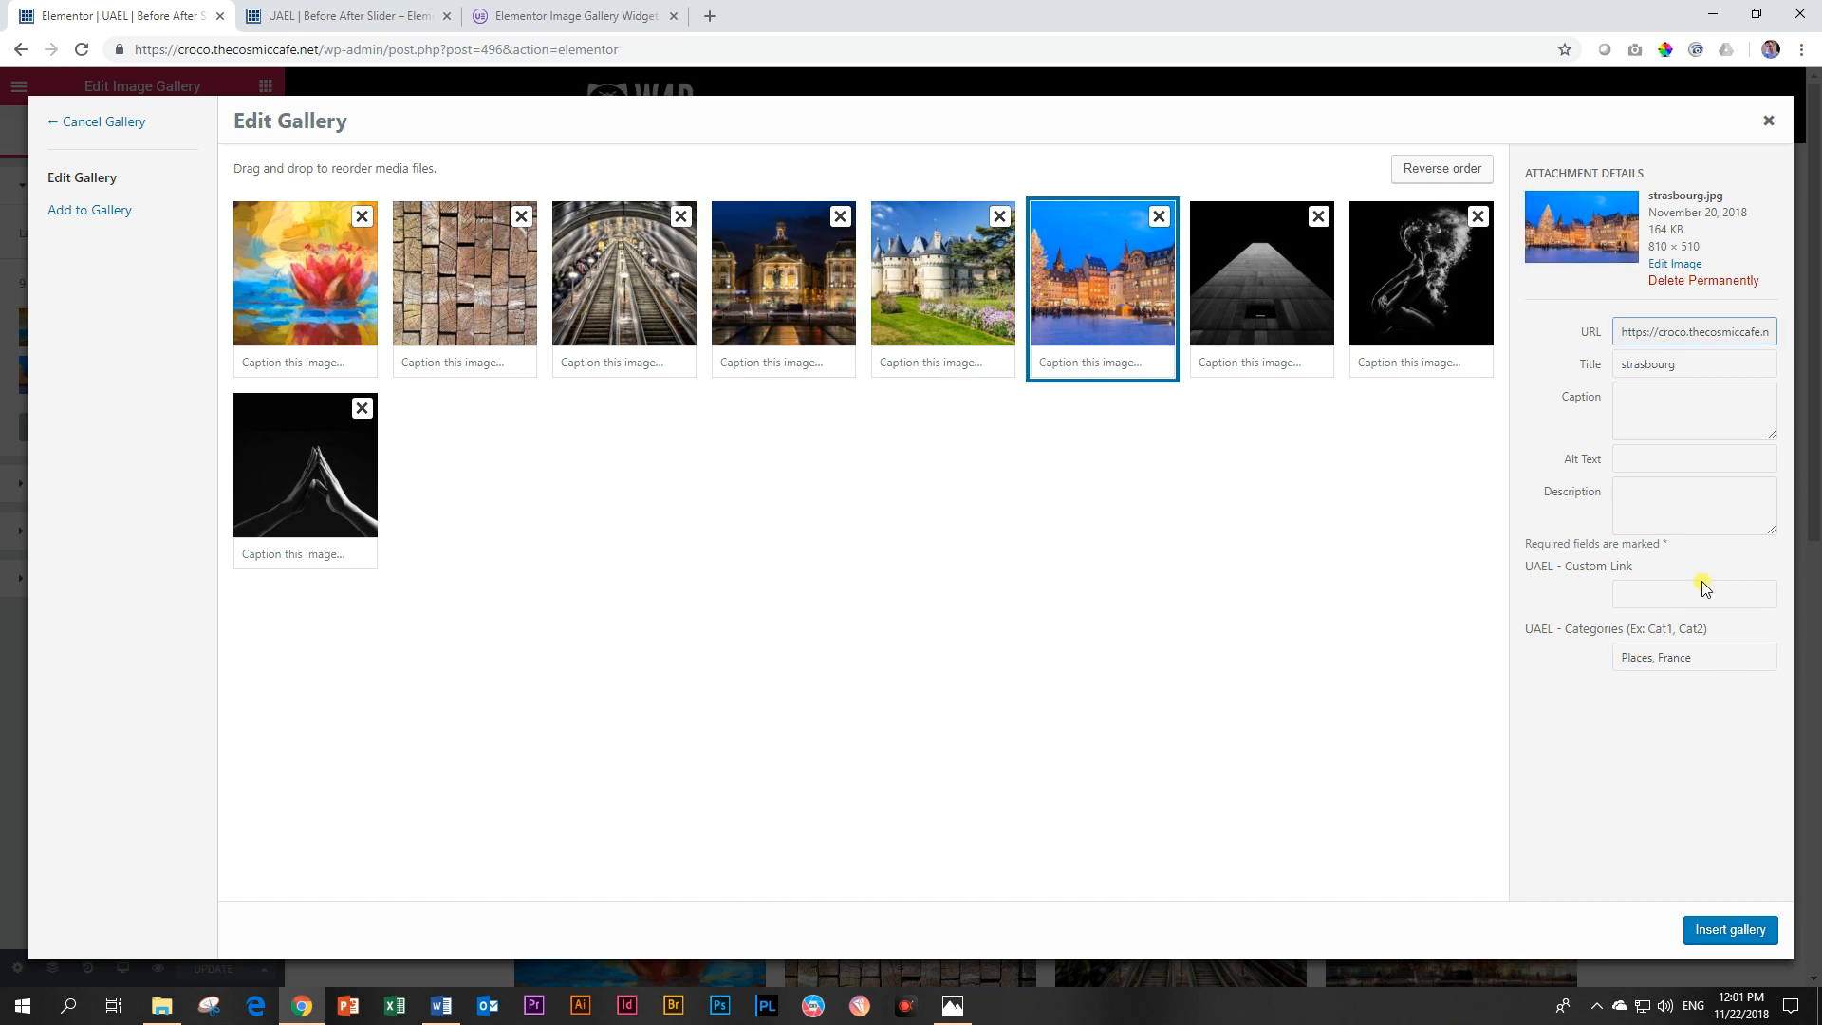
Step: Check the UAEL categories of the three black-and-white images and recheck those of the Strasbourg, castle and Bordeaux images
{"action": "left_click", "coordinate": [1233, 282]}
{"action": "left_click", "coordinate": [1650, 655]}
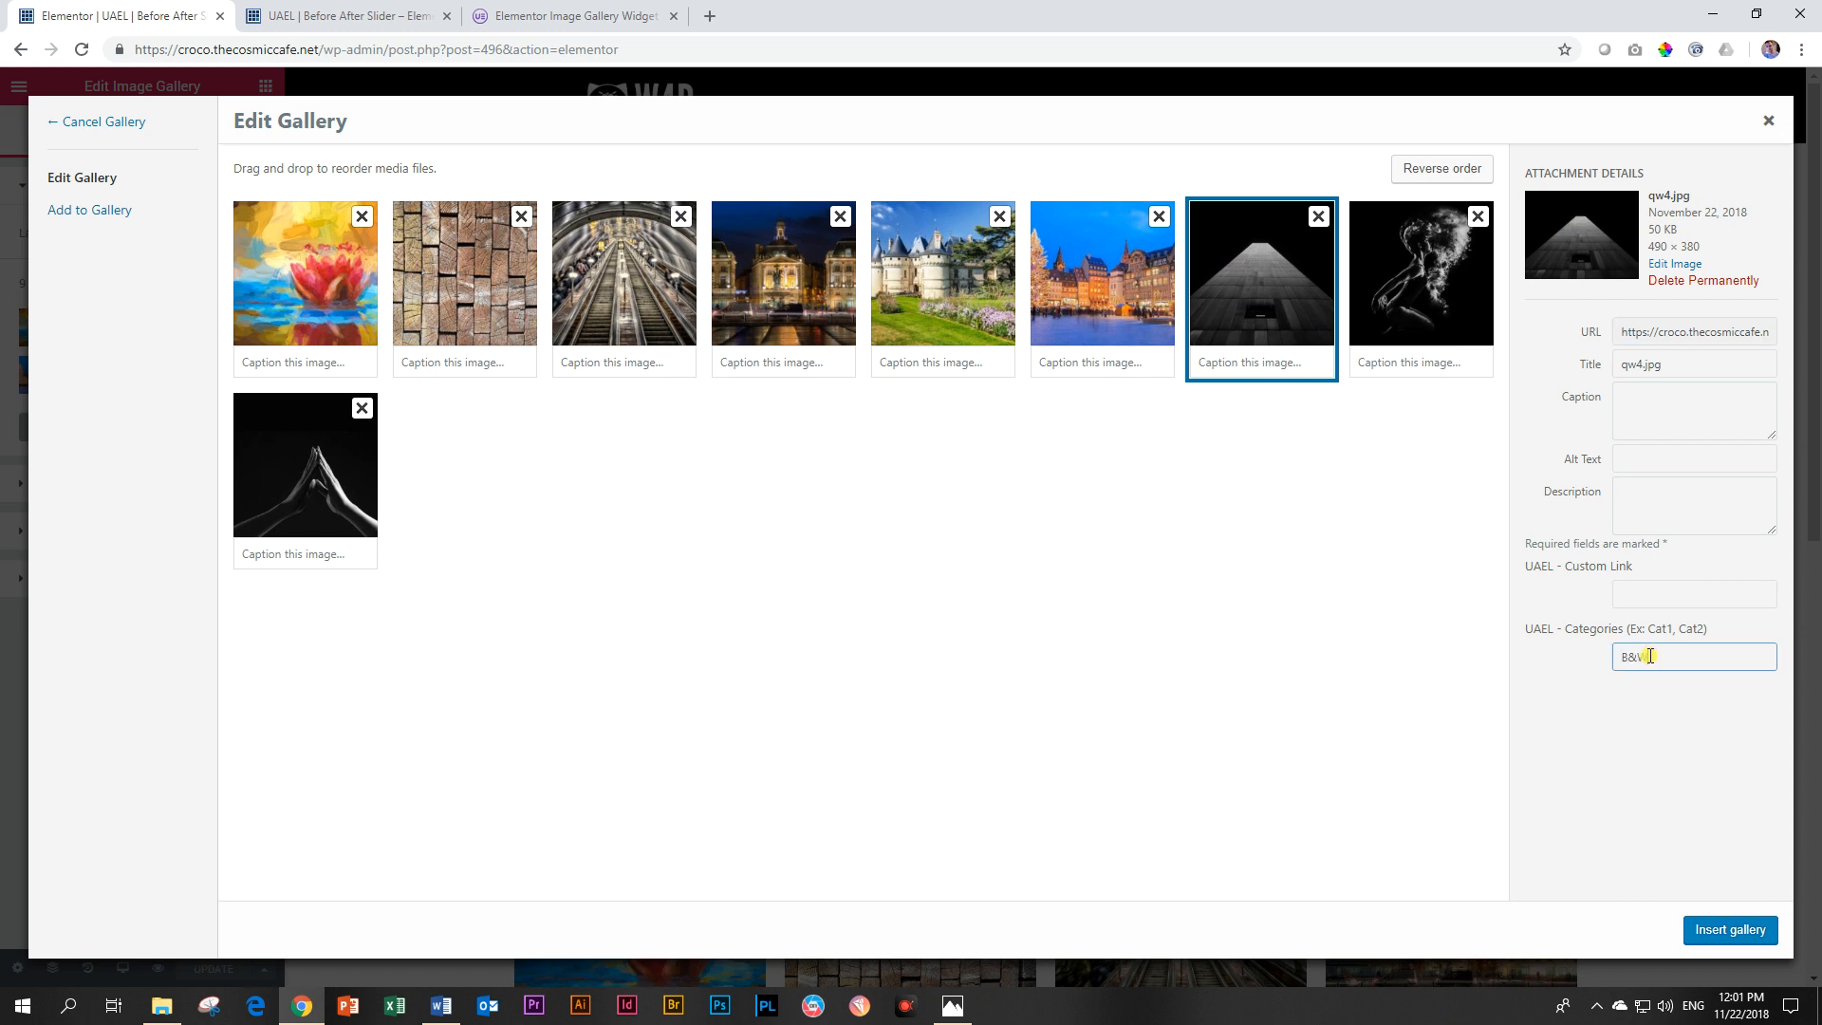
{"action": "left_click_drag", "start_coordinate": [1665, 653], "coordinate": [1523, 664]}
{"action": "left_click", "coordinate": [1423, 296]}
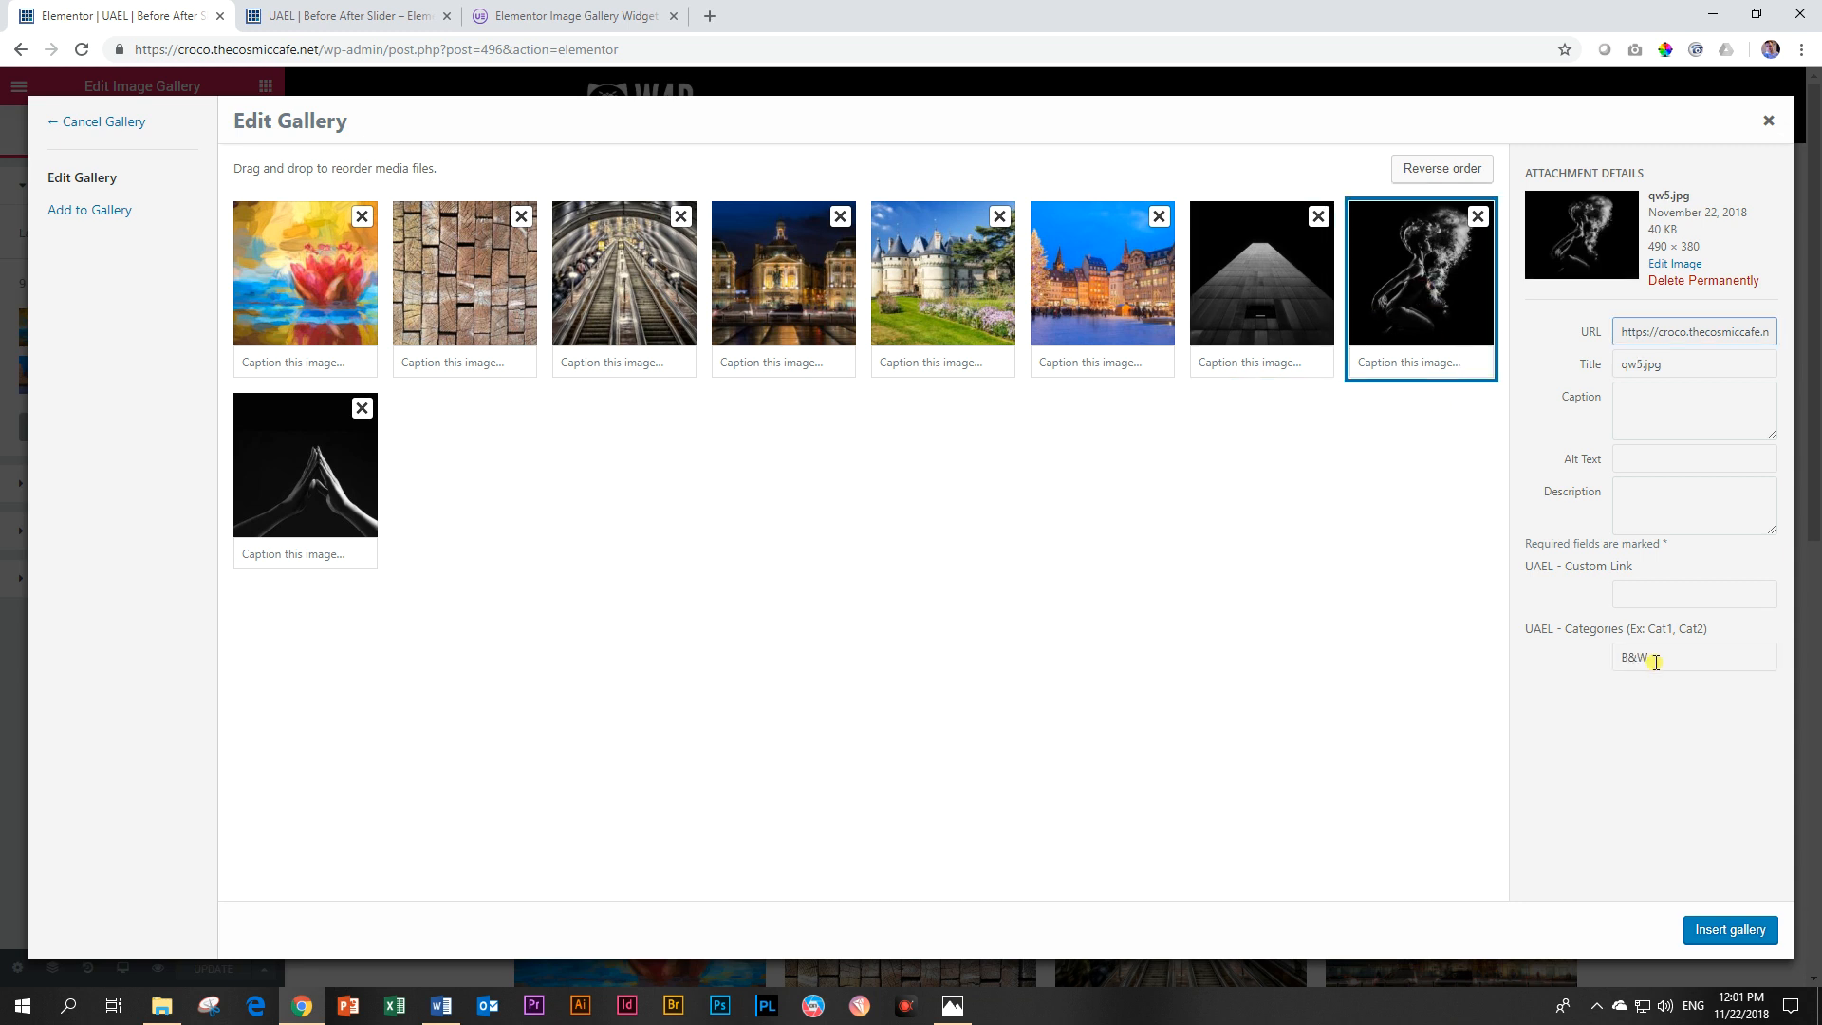
{"action": "left_click", "coordinate": [306, 482]}
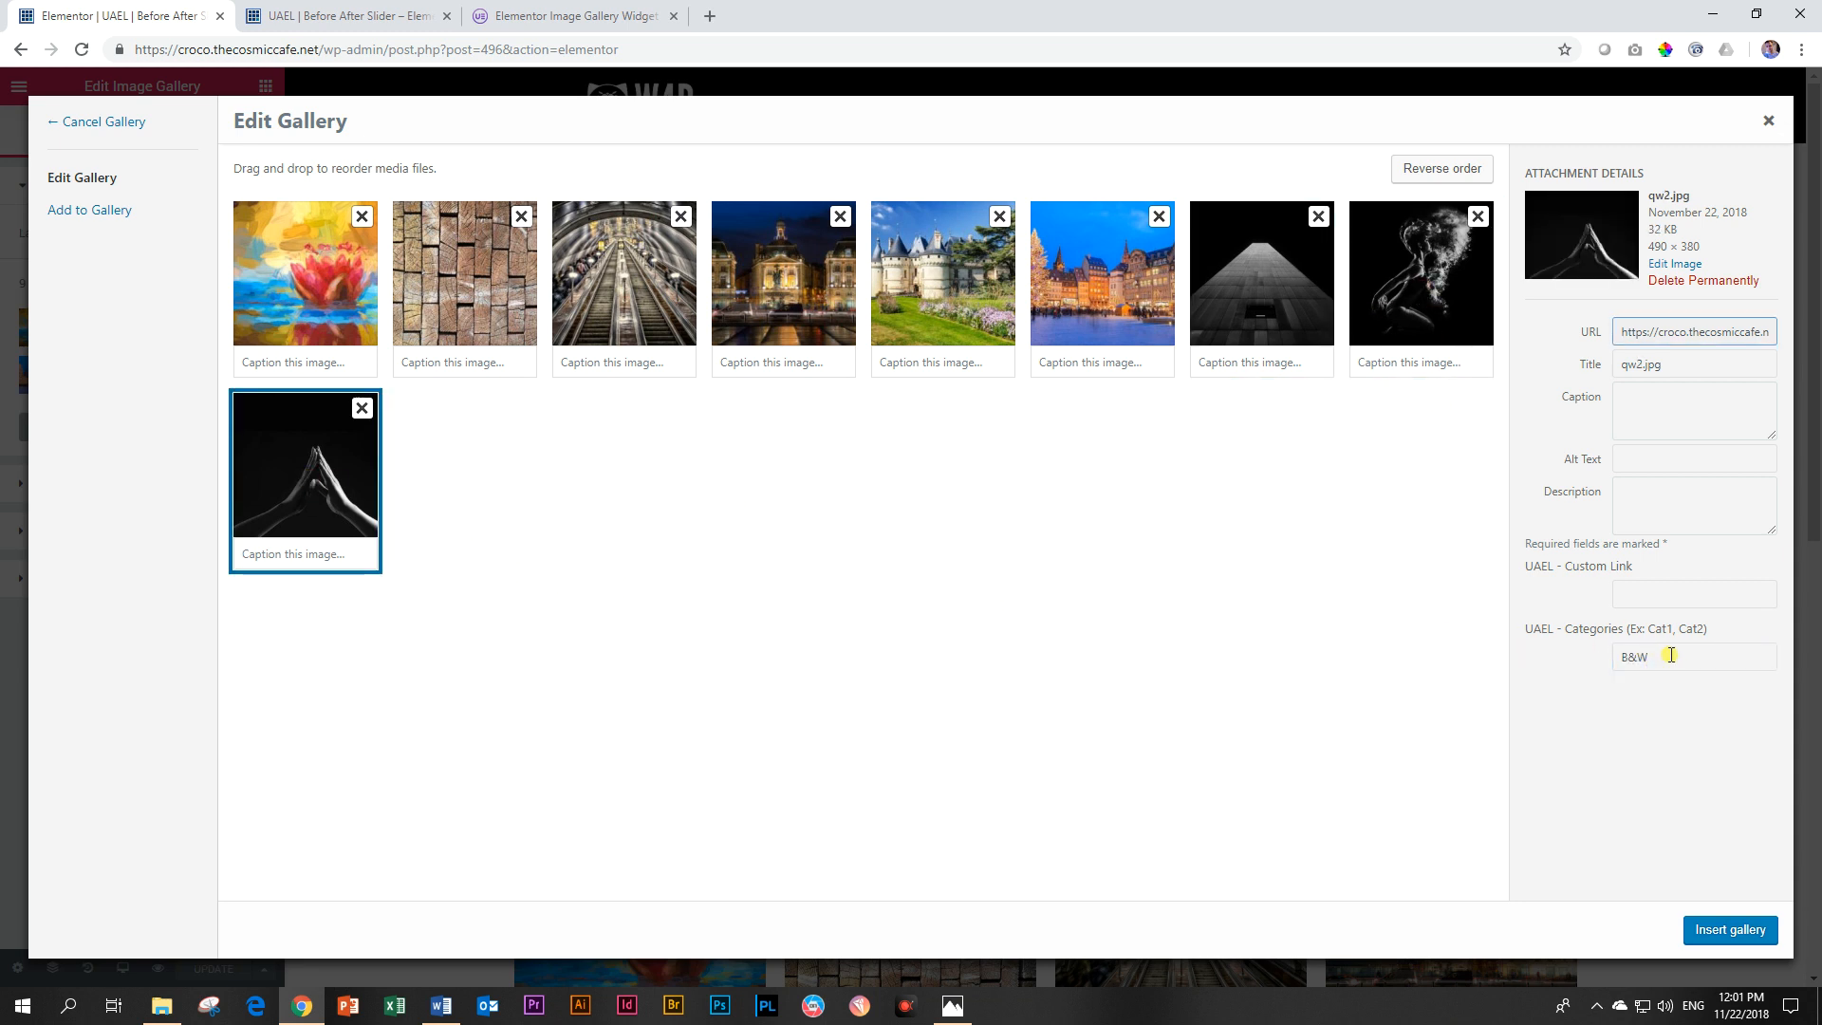
{"action": "left_click", "coordinate": [1277, 302]}
{"action": "left_click", "coordinate": [1403, 302]}
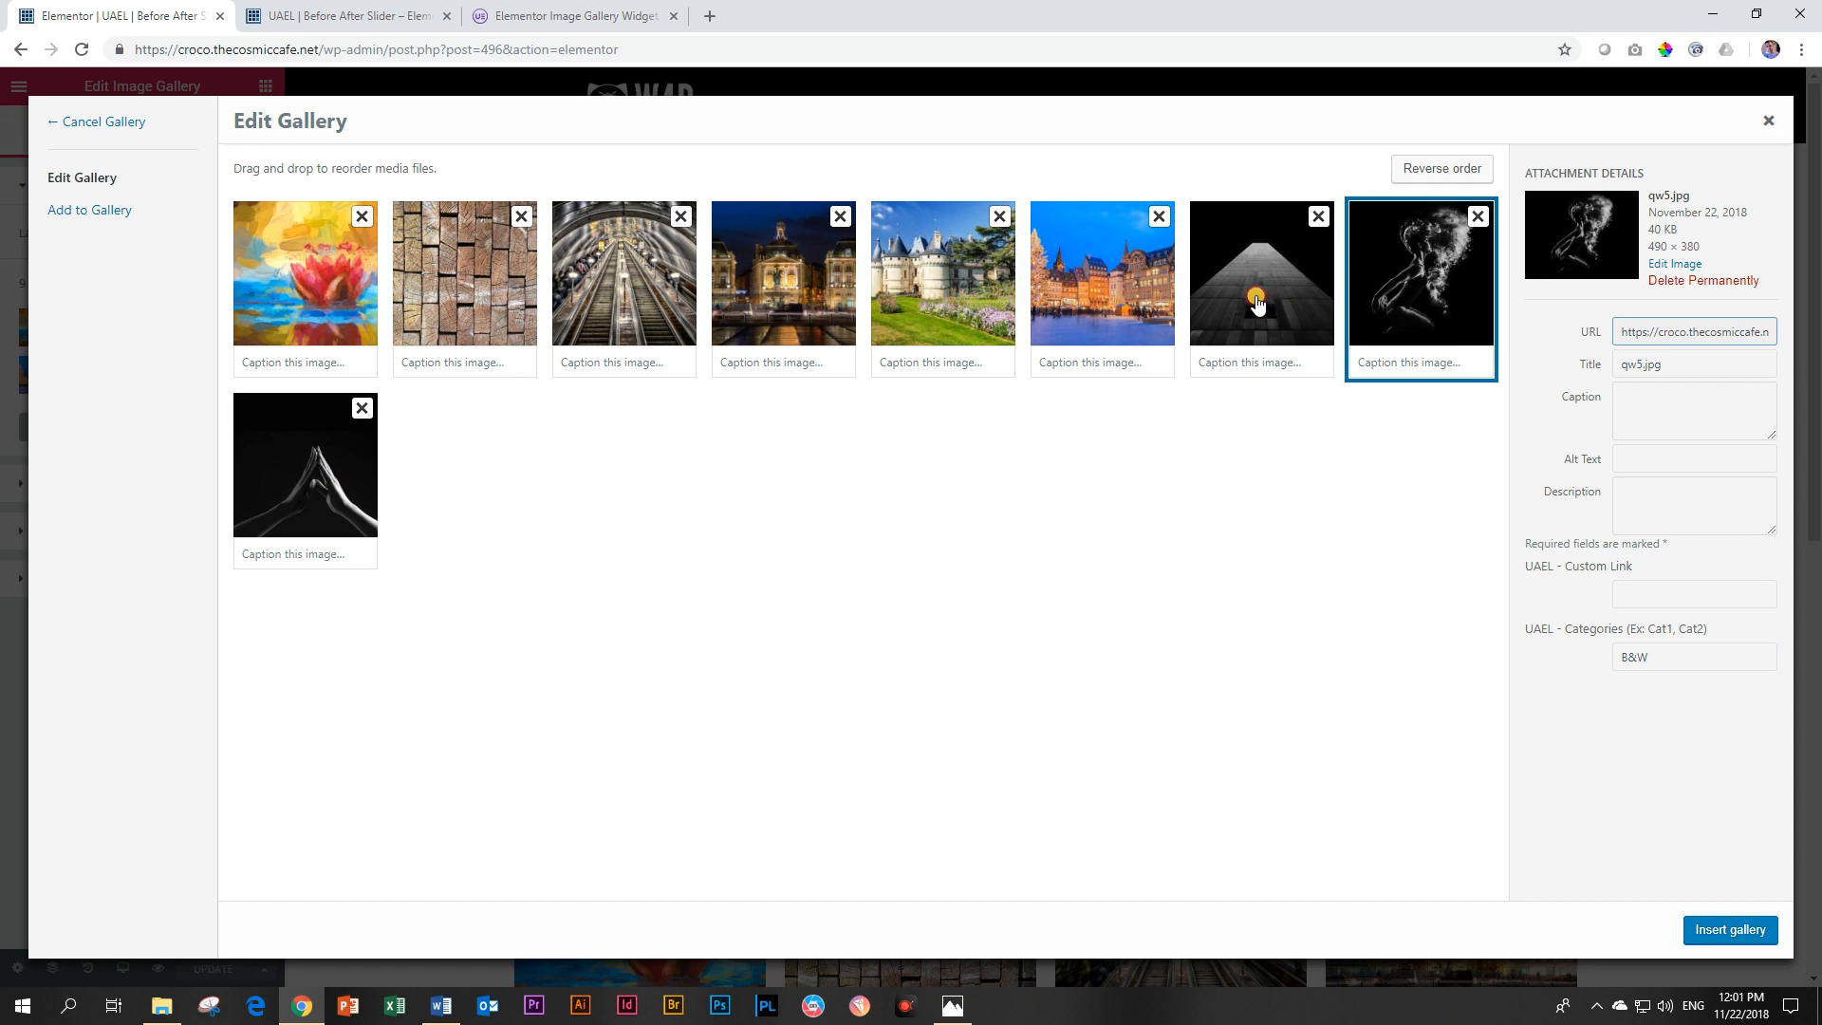
{"action": "left_click", "coordinate": [1125, 296]}
{"action": "left_click", "coordinate": [964, 302]}
{"action": "left_click", "coordinate": [728, 296]}
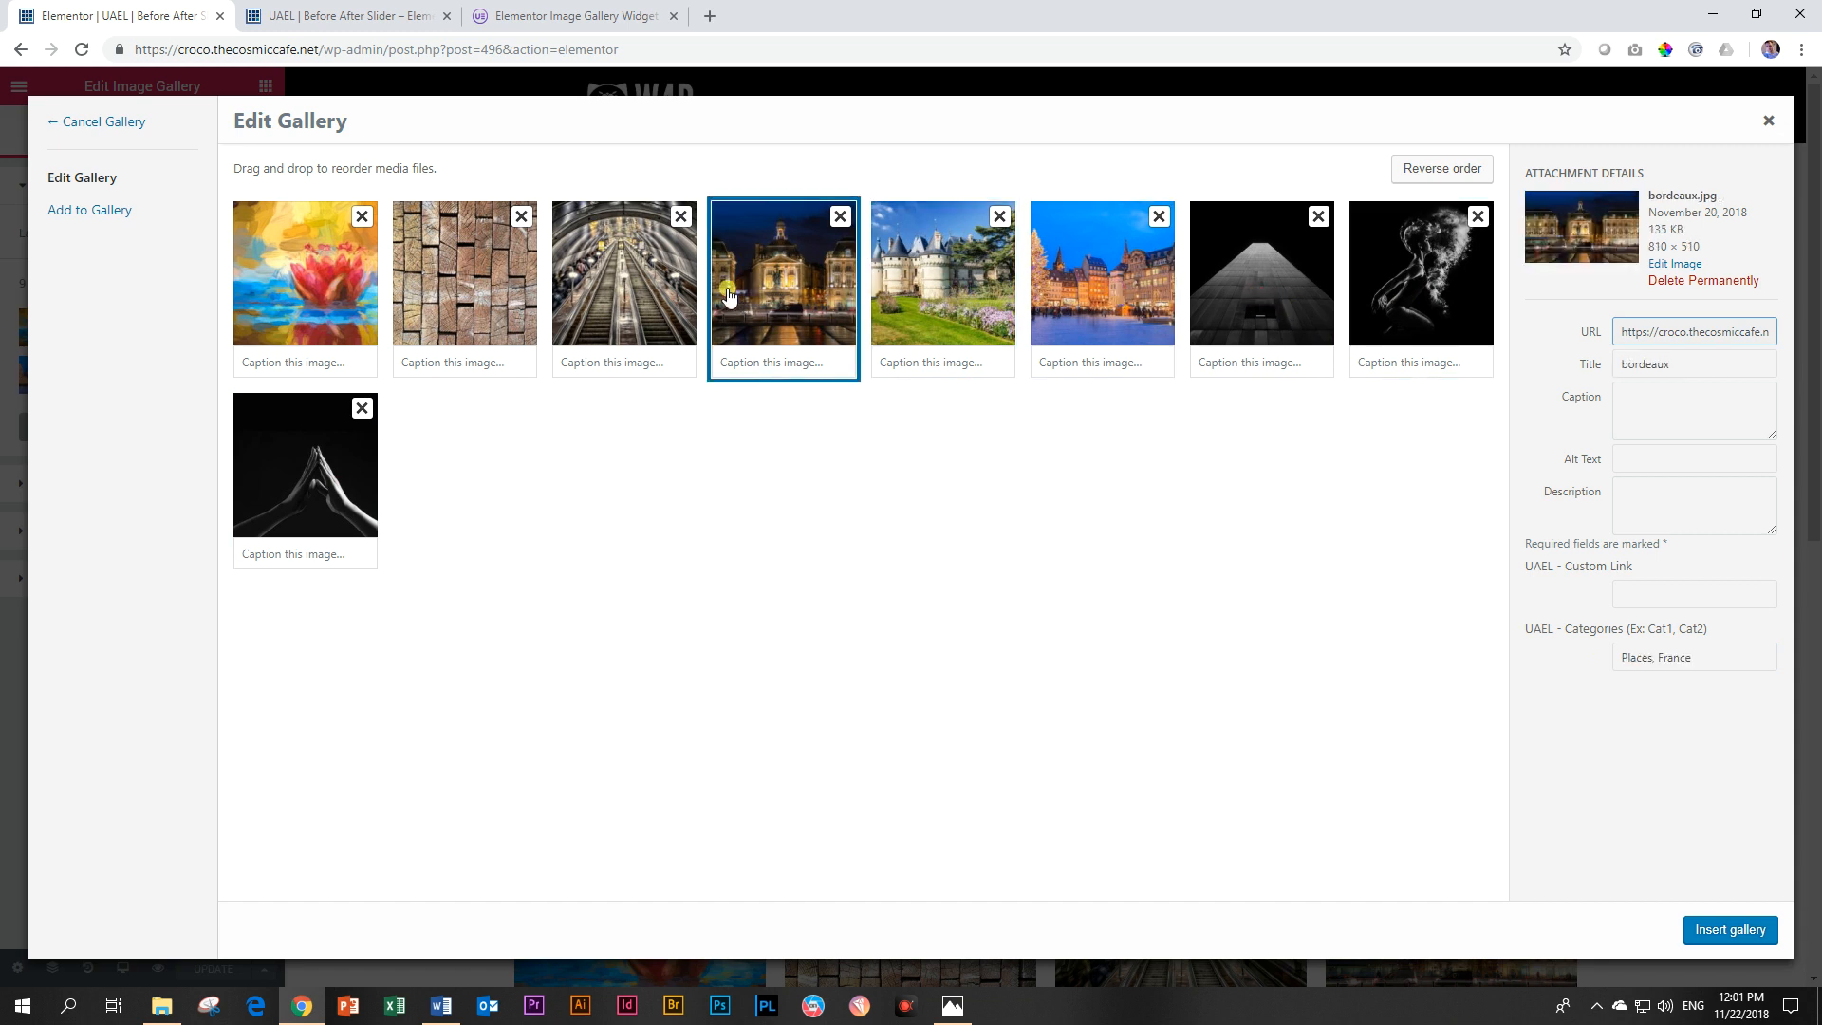
Step: Recheck the water lily image's category, insert the gallery, and reload the editor and the page preview
{"action": "left_click", "coordinate": [328, 302]}
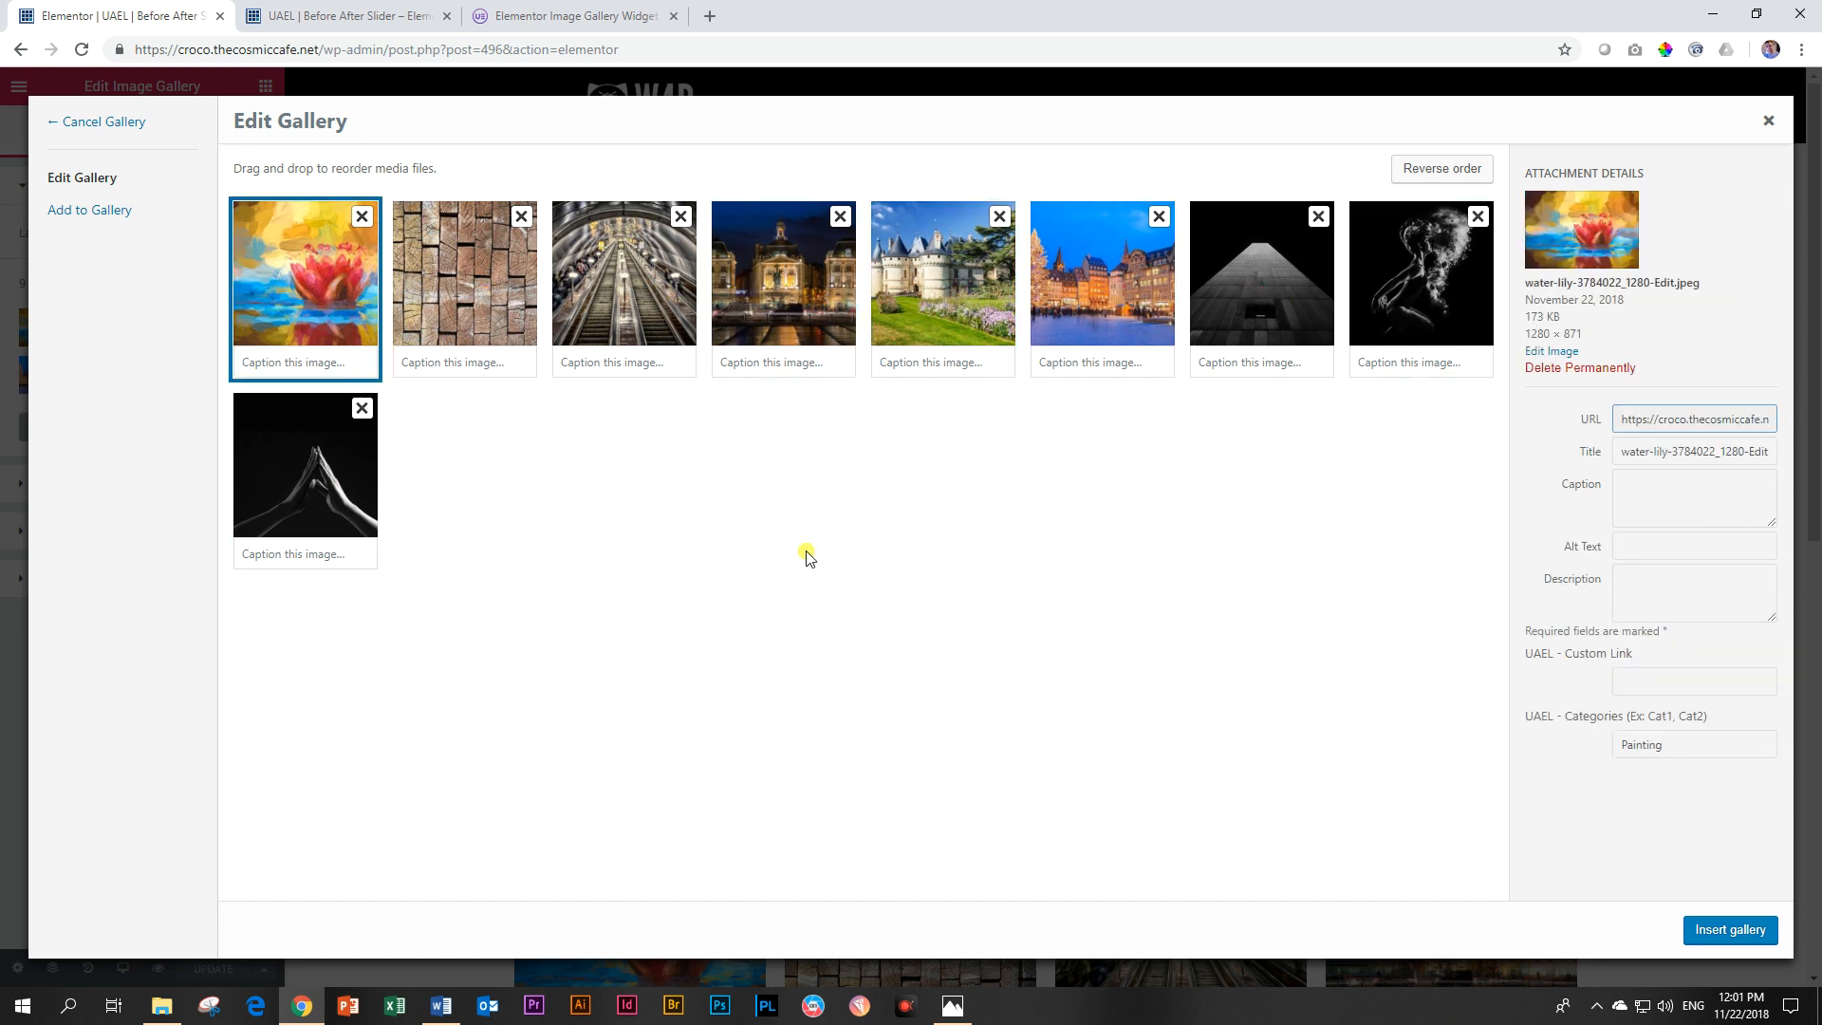
{"action": "left_click", "coordinate": [1729, 929]}
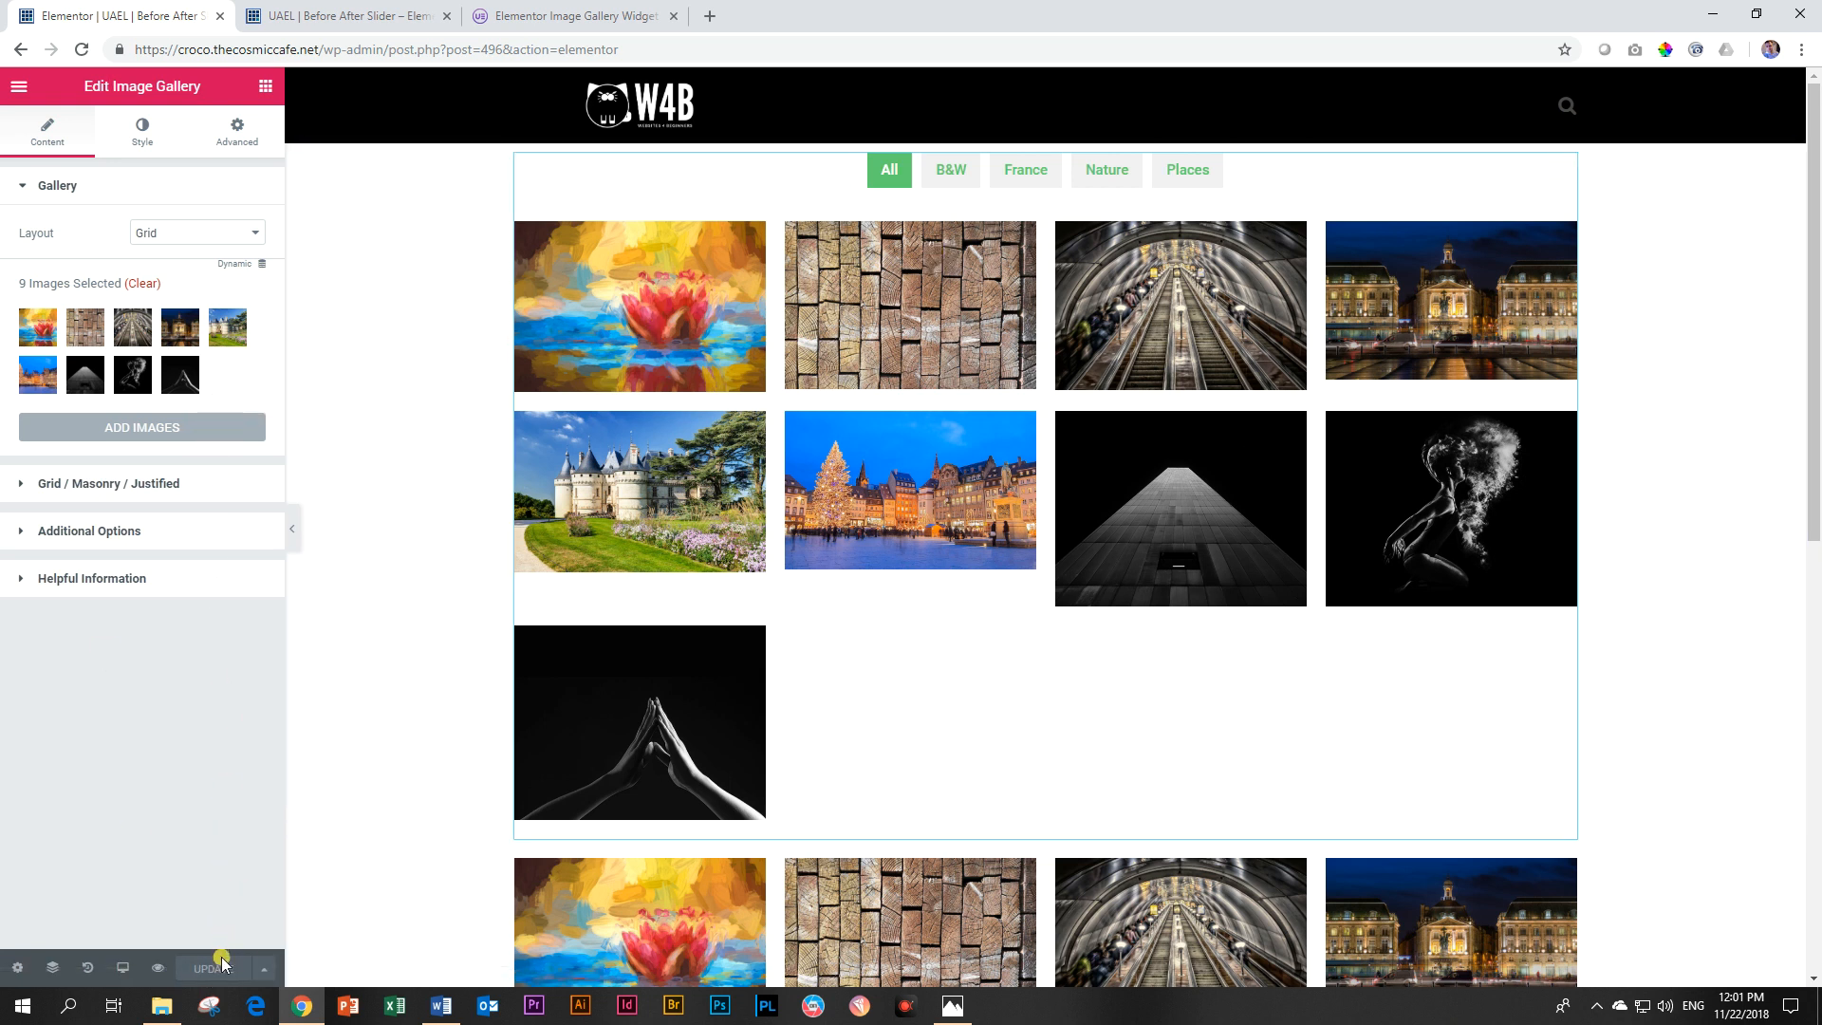
{"action": "left_click", "coordinate": [83, 51]}
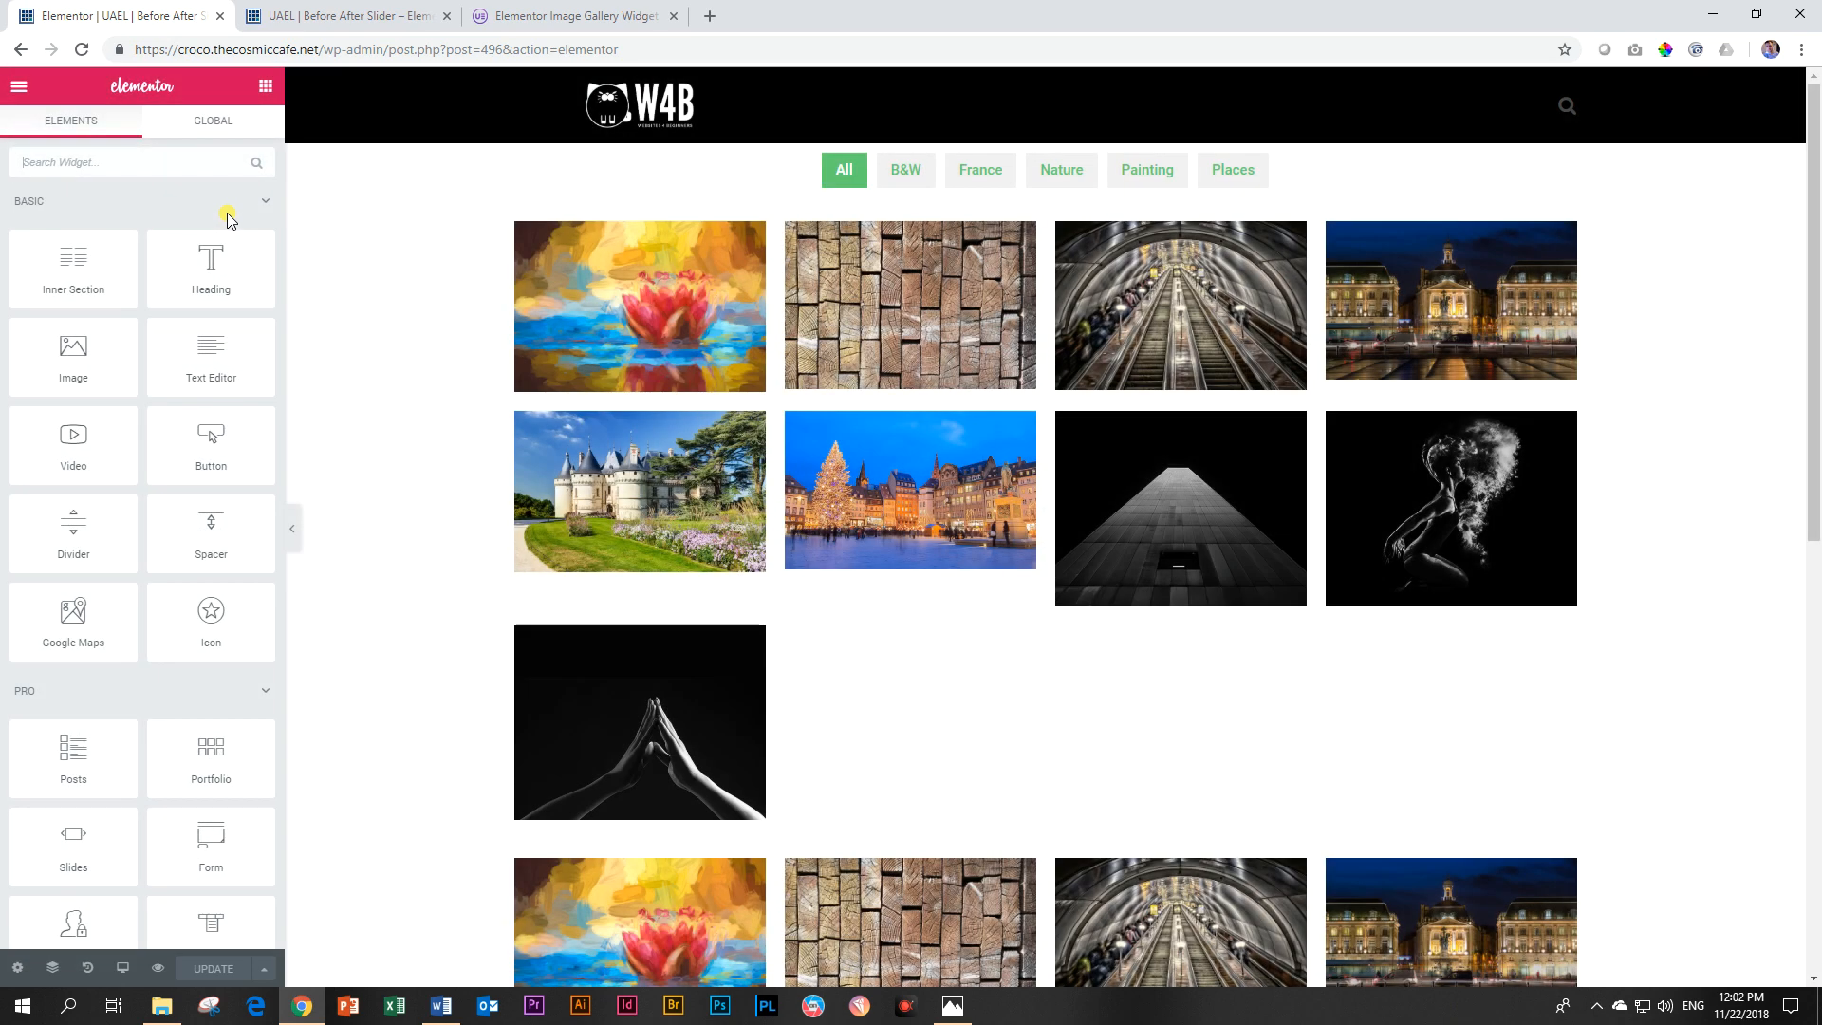
{"action": "left_click", "coordinate": [377, 19]}
{"action": "left_click", "coordinate": [83, 51]}
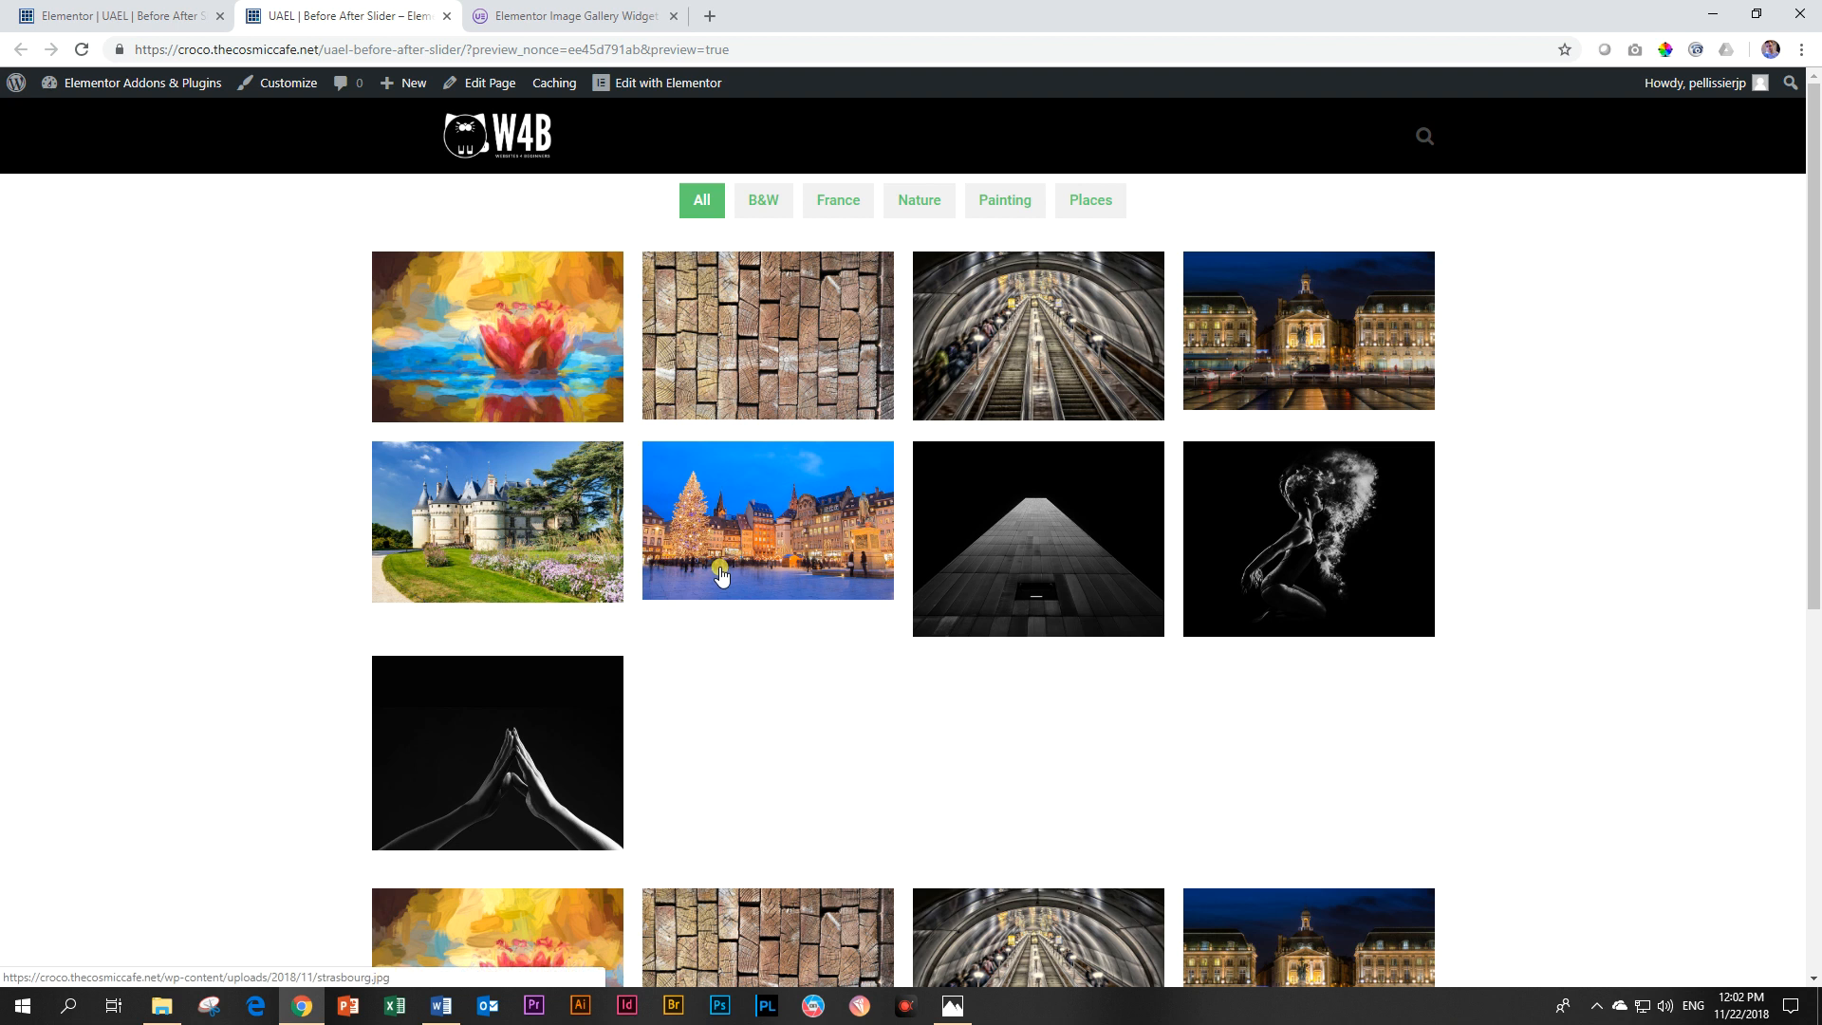
Step: Filter the previewed gallery by Painting, Nature, France and B&W
{"action": "left_click", "coordinate": [993, 212]}
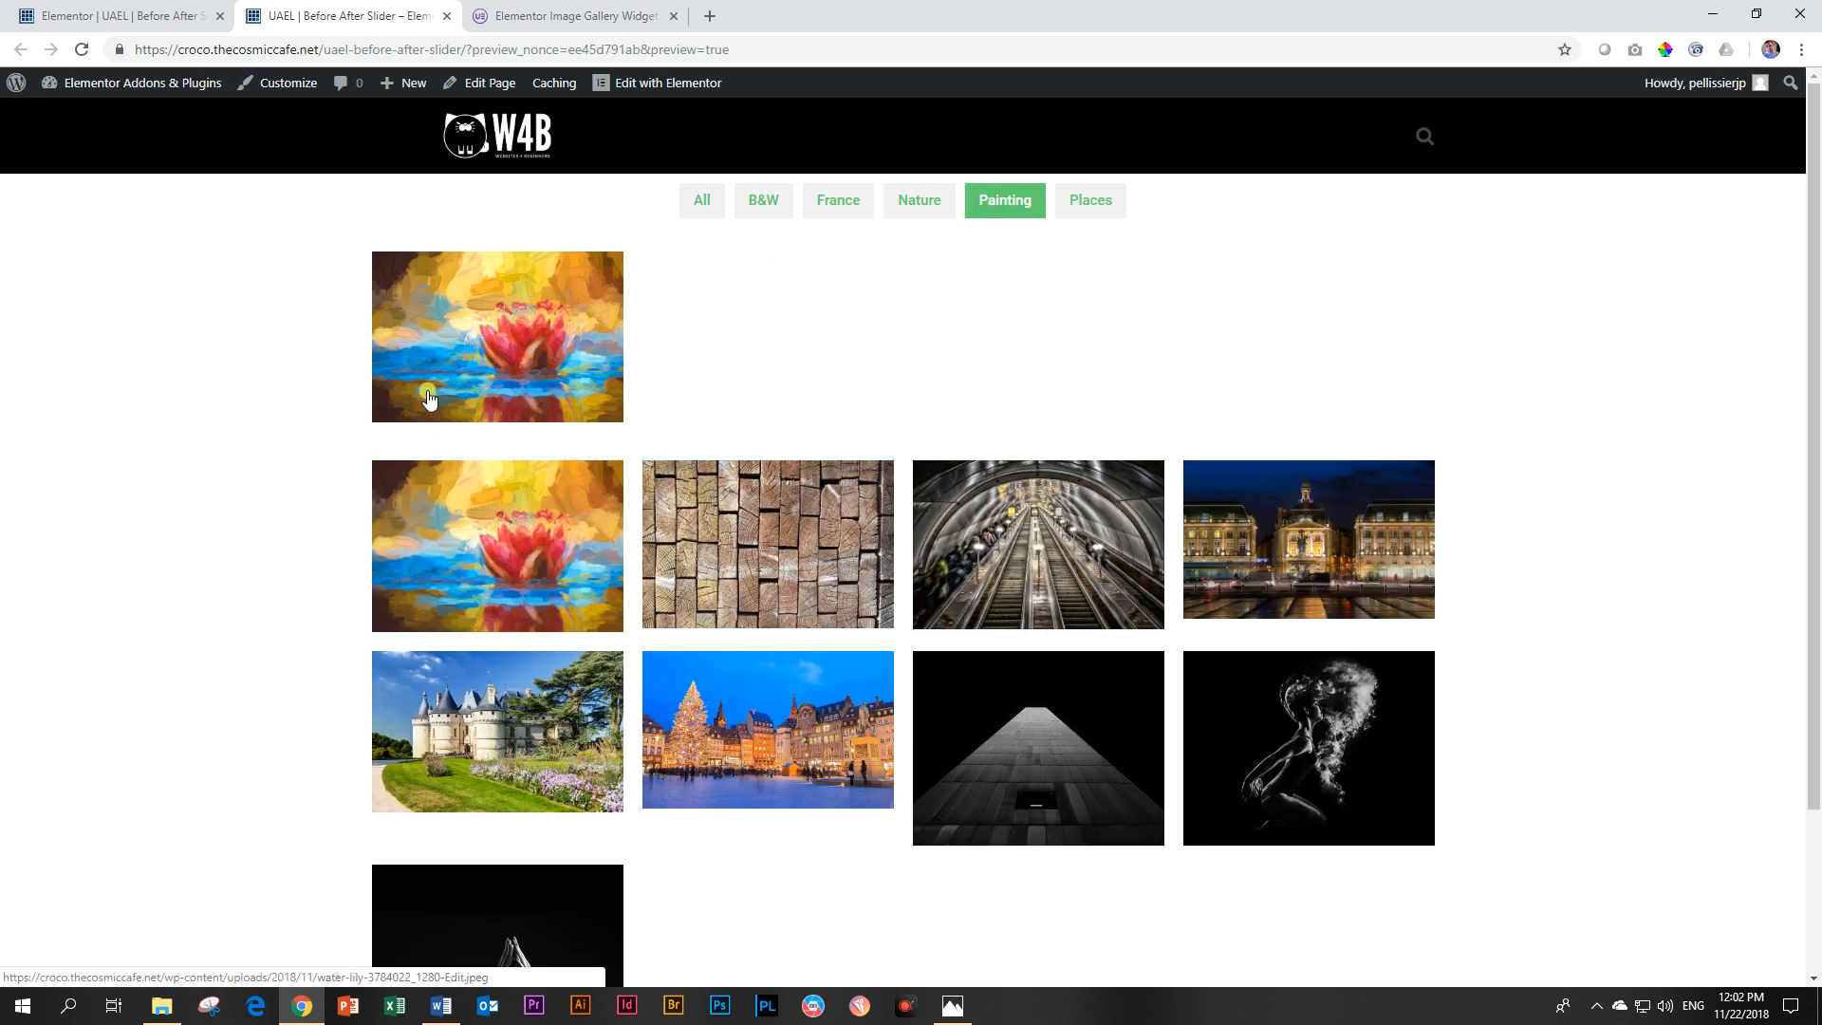
{"action": "left_click", "coordinate": [916, 204]}
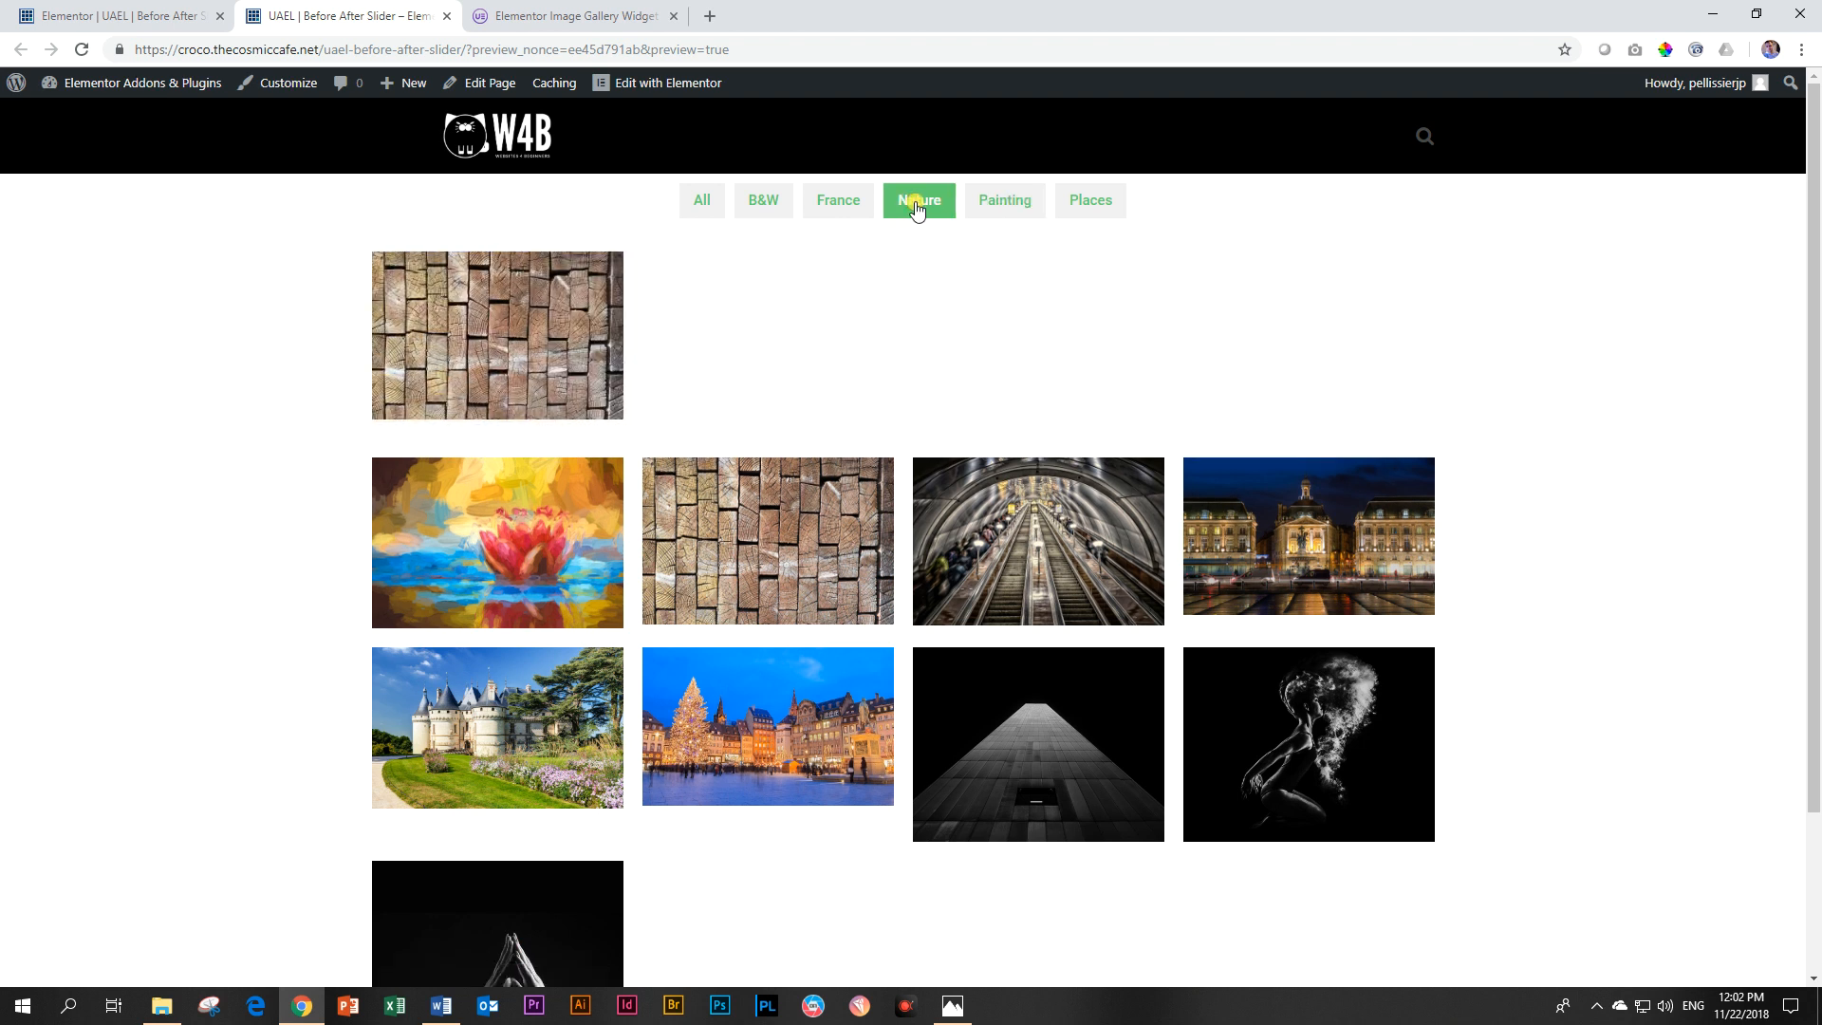
{"action": "left_click", "coordinate": [835, 202]}
{"action": "left_click", "coordinate": [766, 206]}
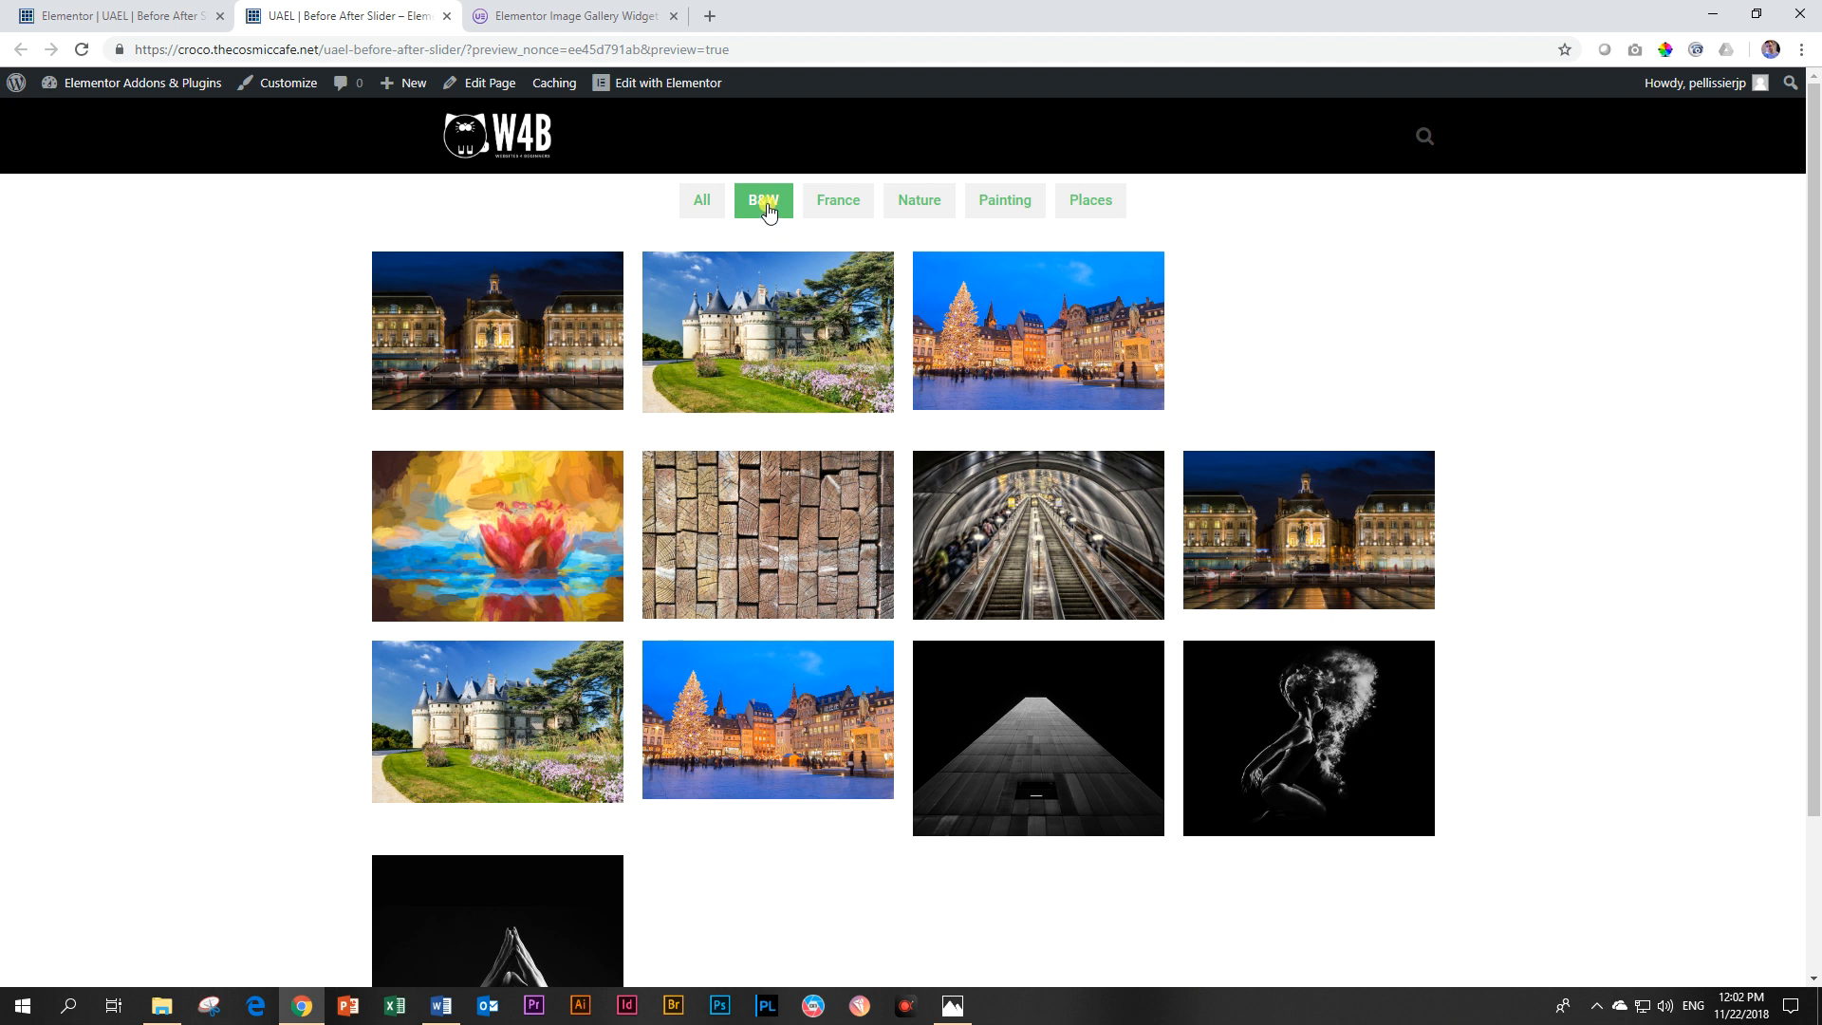
{"action": "double_click", "coordinate": [768, 207]}
{"action": "left_click", "coordinate": [762, 207]}
{"action": "left_click", "coordinate": [723, 210]}
Step: Reopen the gallery's images in the Elementor editor and set the UAEL category of the three black-and-white images to Art
{"action": "left_click", "coordinate": [142, 17]}
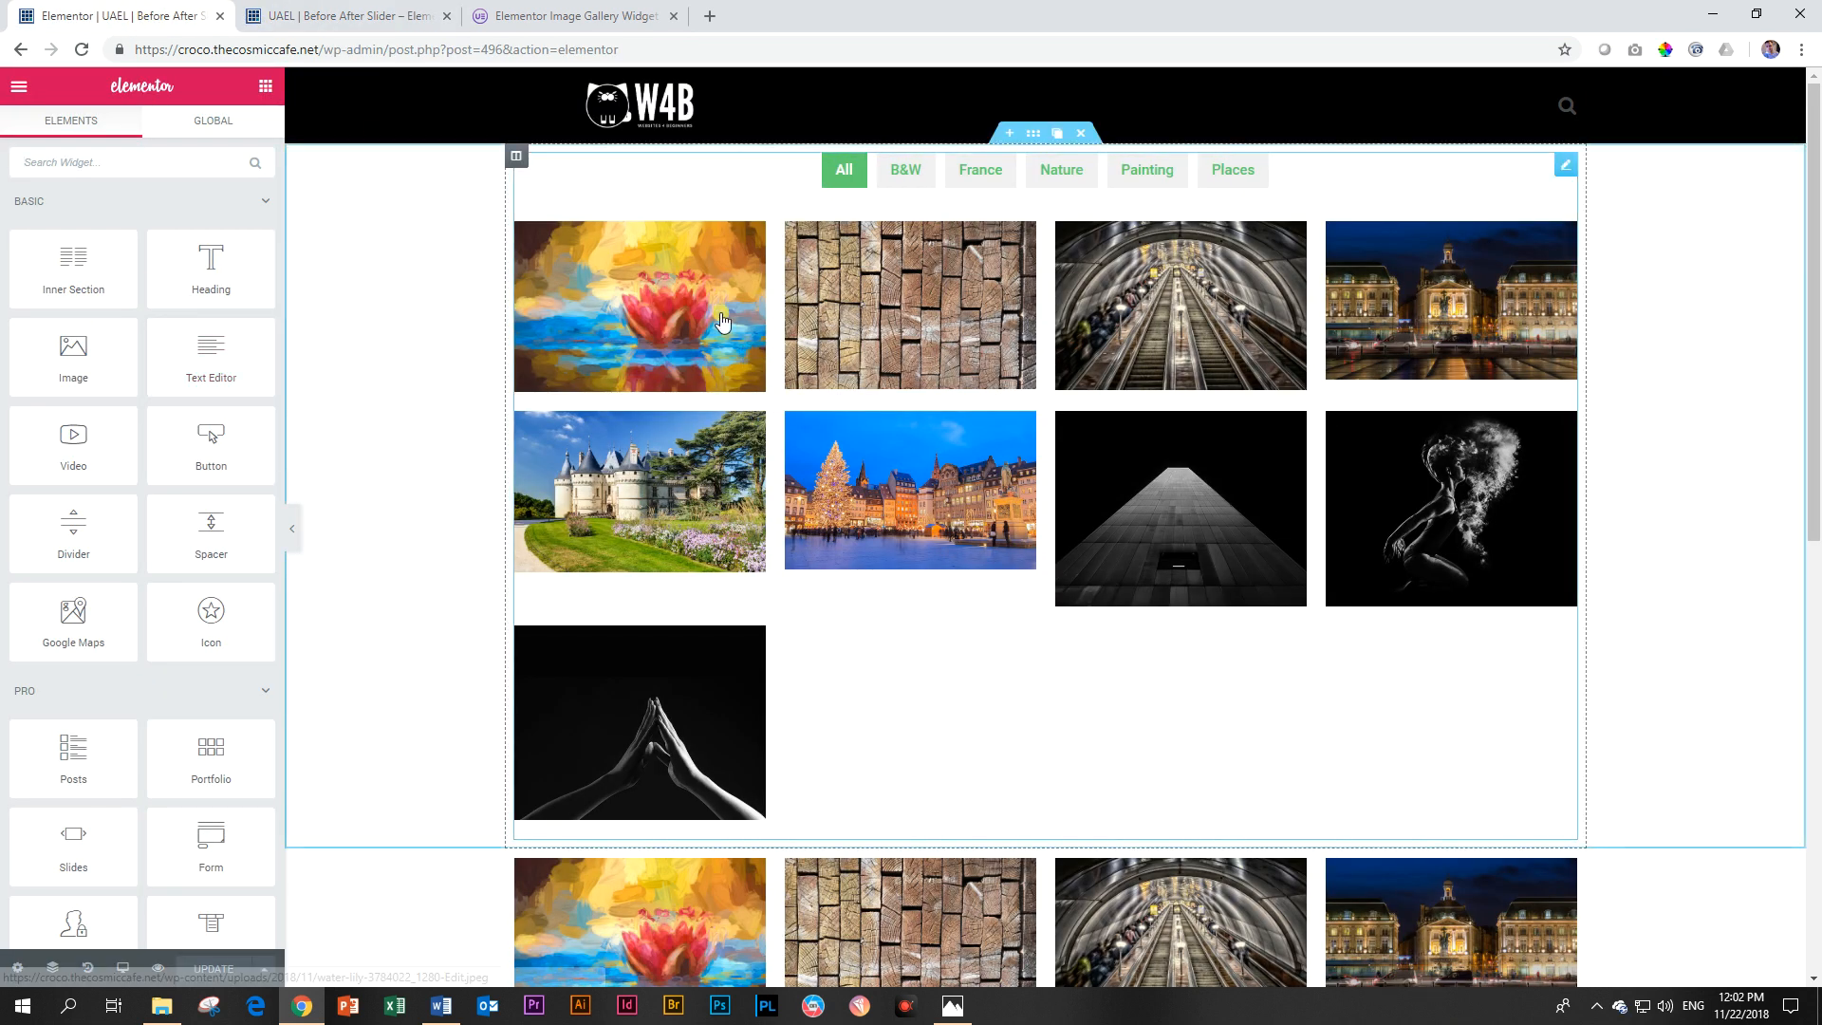
{"action": "left_click", "coordinate": [937, 626]}
{"action": "left_click", "coordinate": [171, 383]}
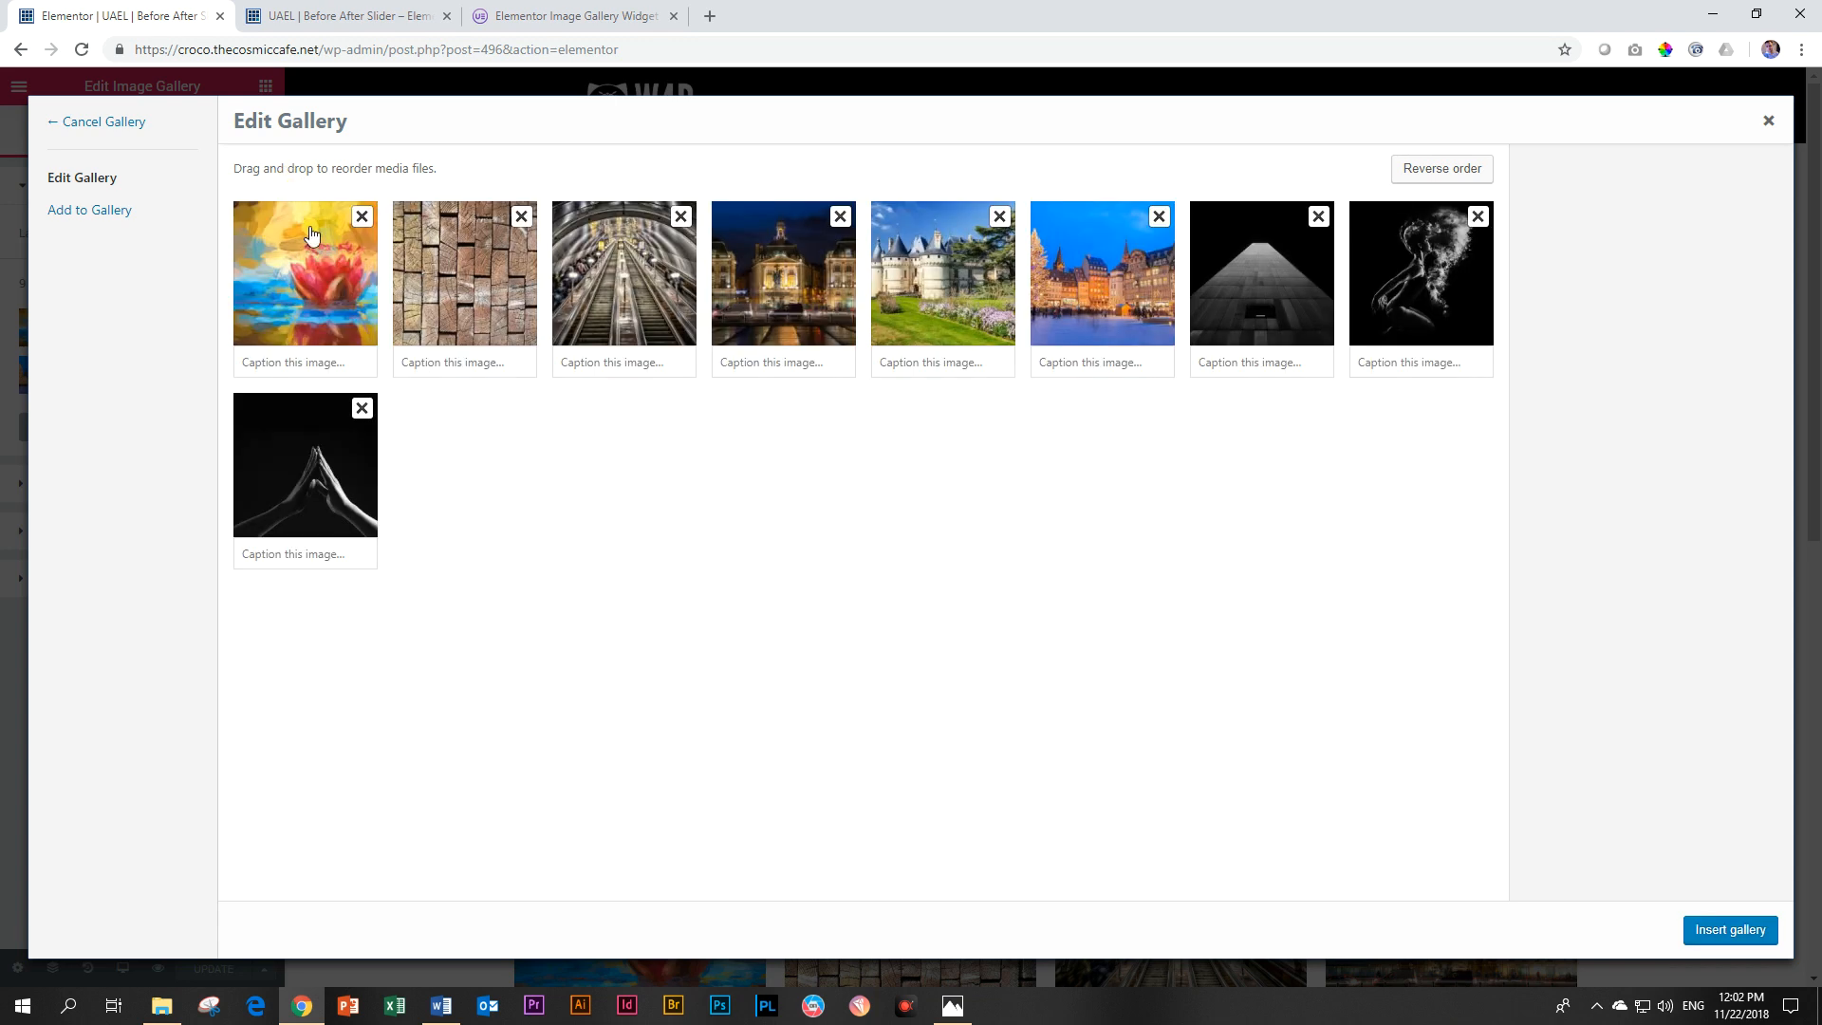
{"action": "left_click", "coordinate": [1242, 285]}
{"action": "left_click", "coordinate": [1658, 669]}
{"action": "key", "text": "ctrl+a"}
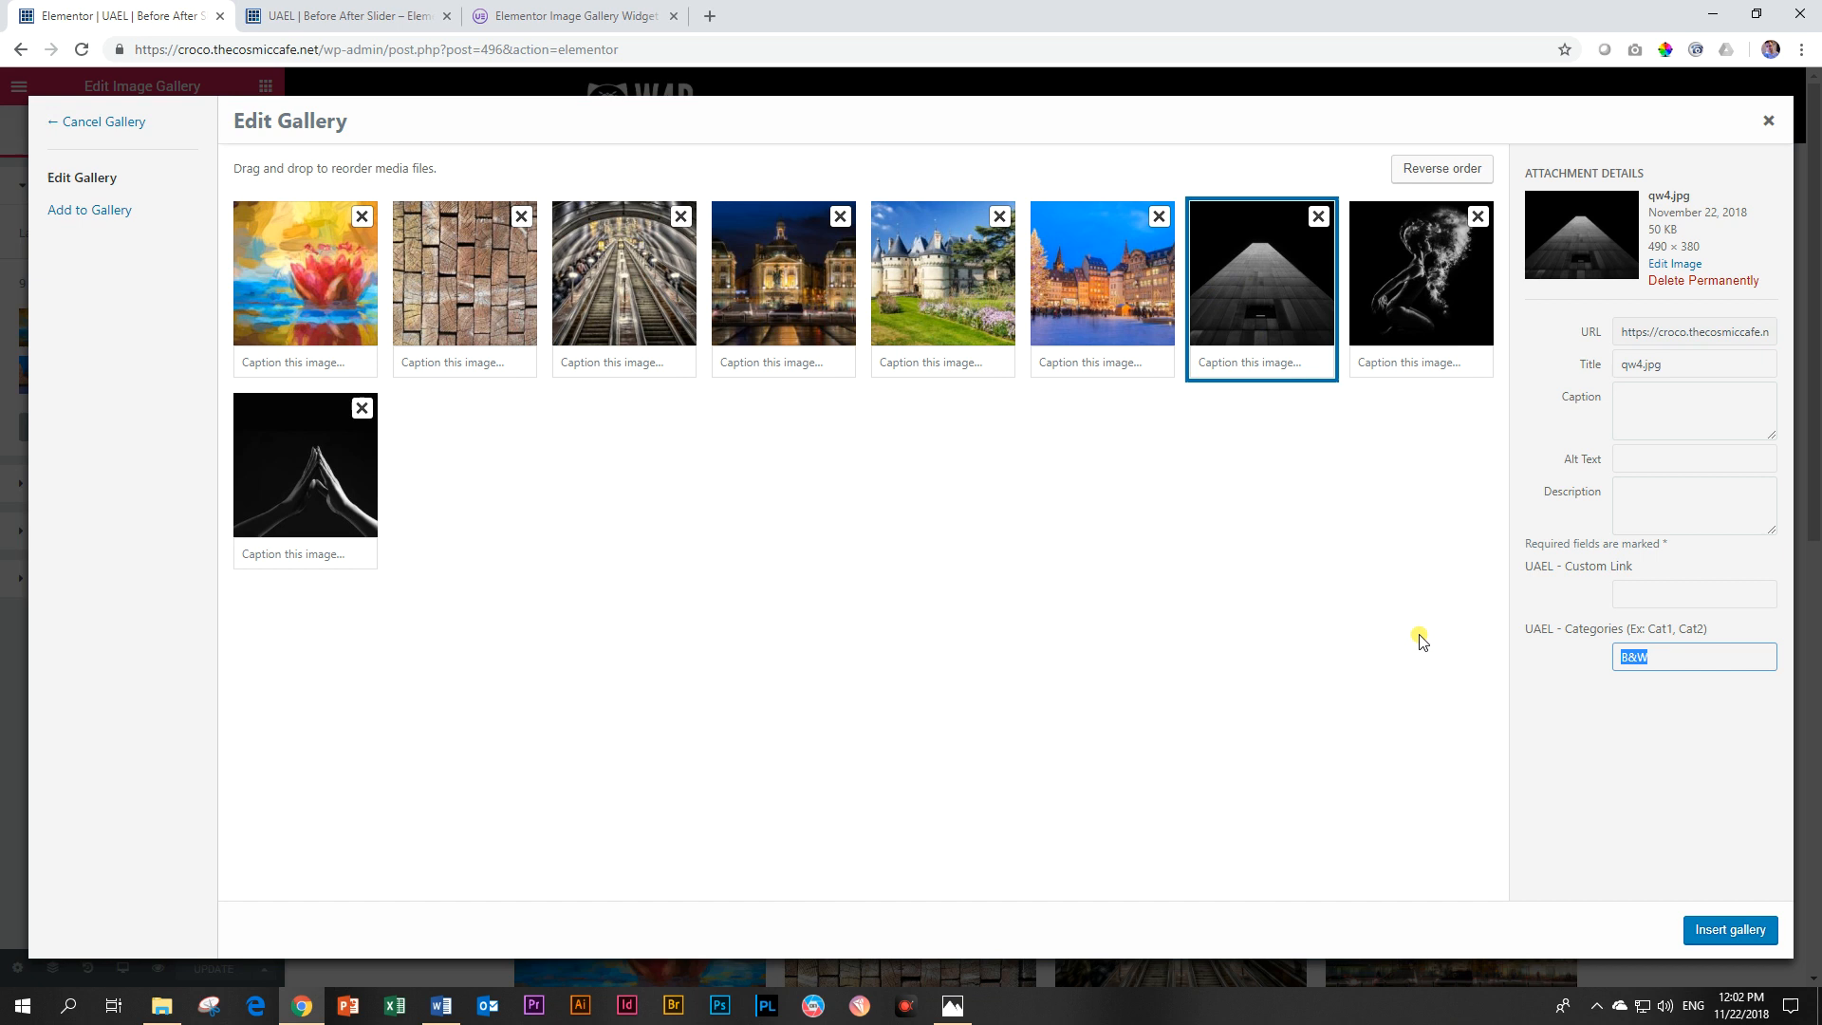
{"action": "left_click", "coordinate": [1414, 237]}
{"action": "left_click_drag", "start_coordinate": [1669, 656], "coordinate": [1362, 656]}
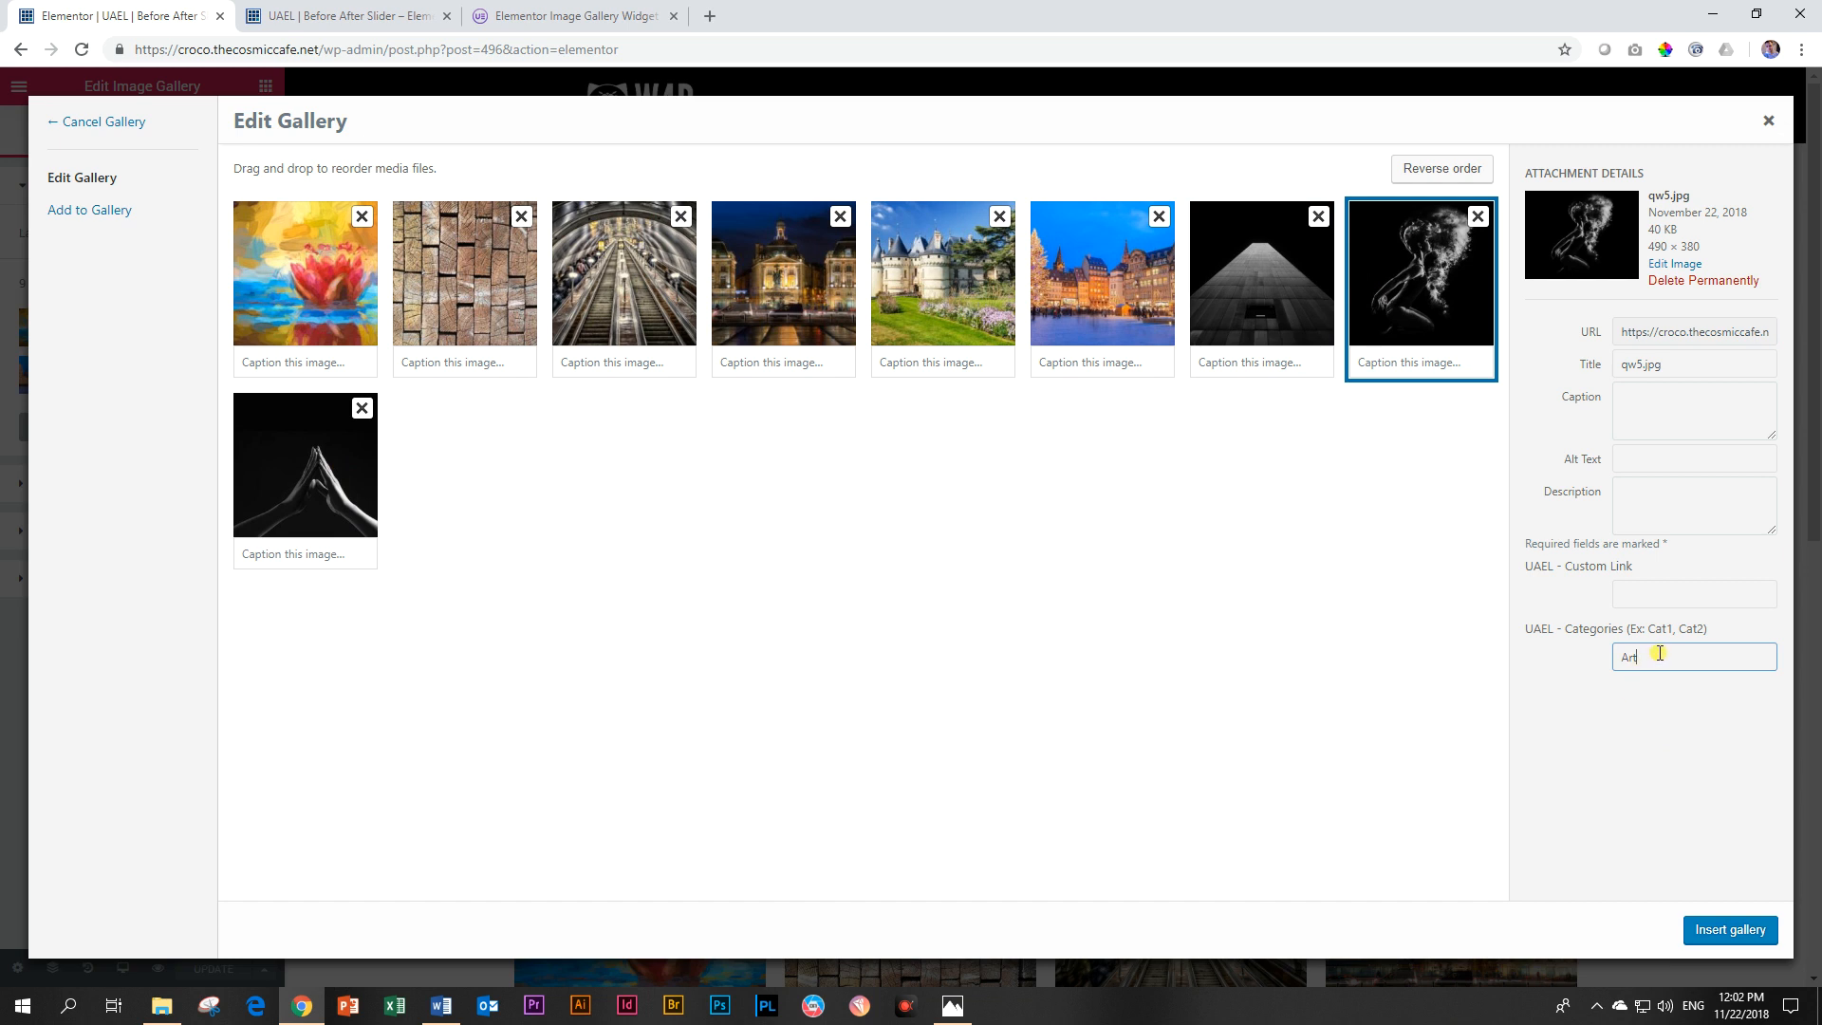
{"action": "left_click", "coordinate": [332, 479]}
{"action": "left_click_drag", "start_coordinate": [1670, 656], "coordinate": [1433, 656]}
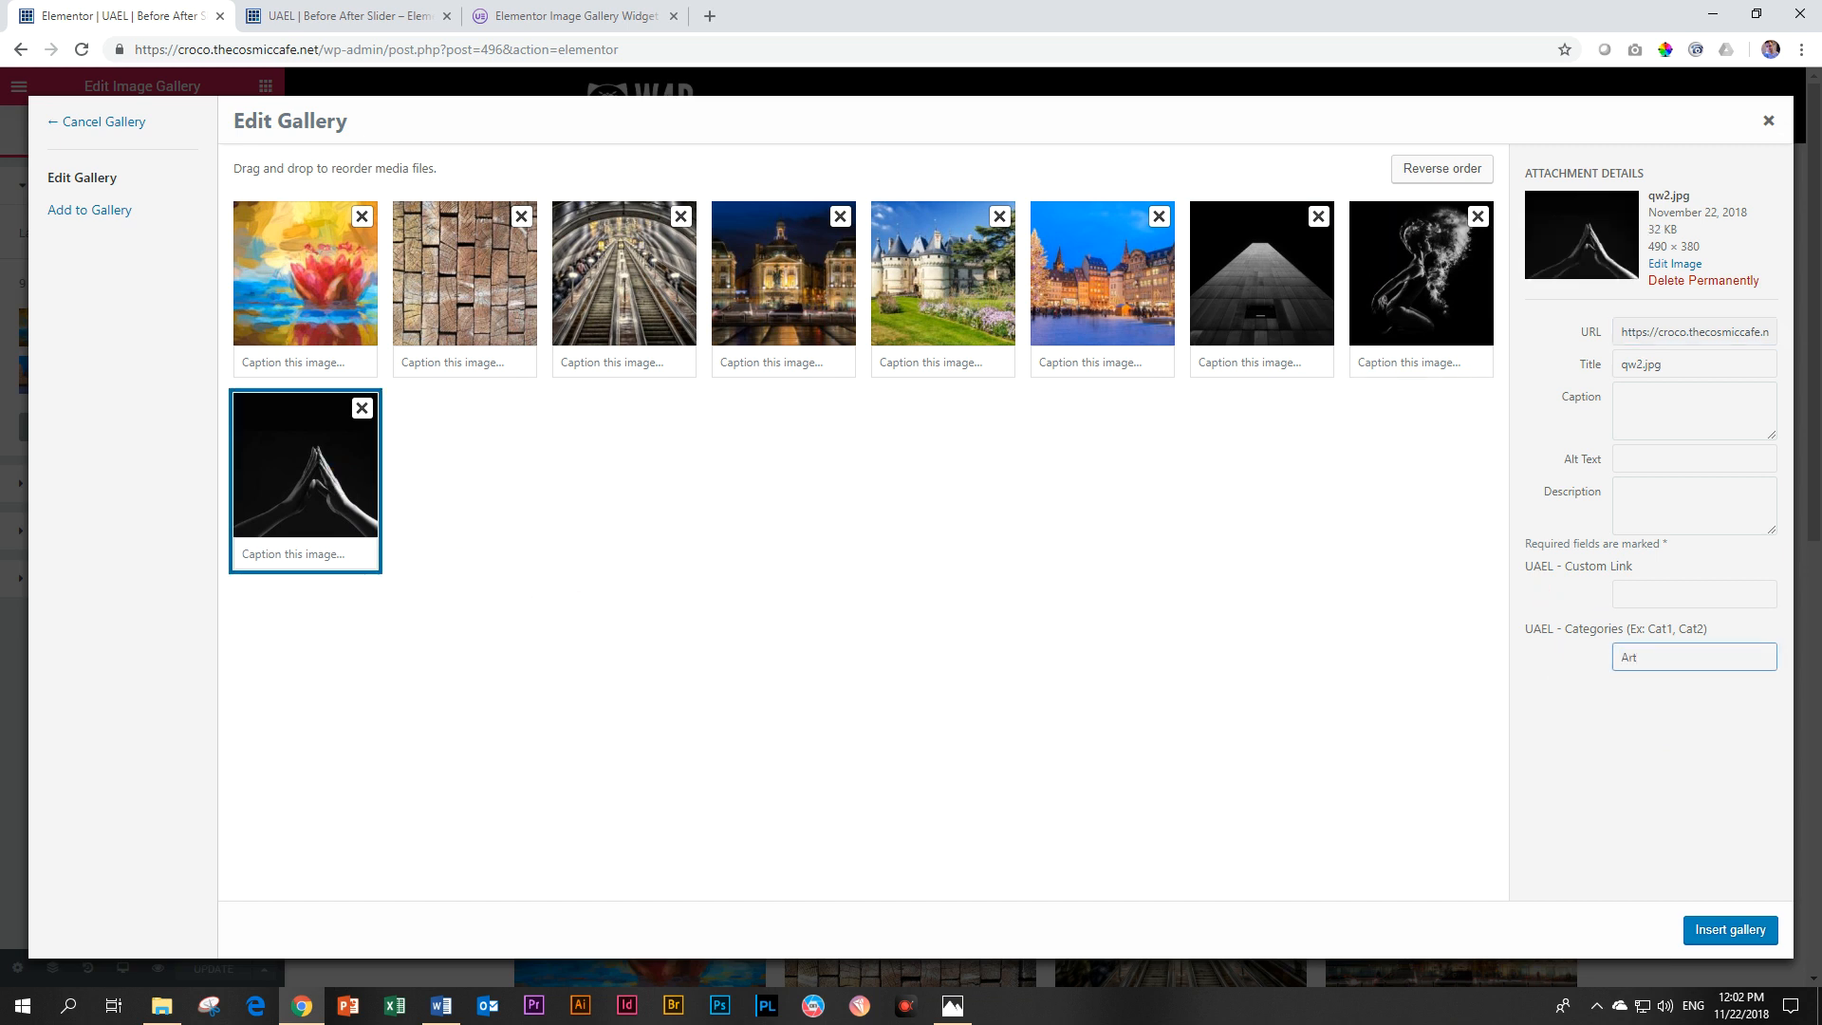
Step: Insert the gallery with the Art categories and reload both the editor and the page preview
{"action": "left_click", "coordinate": [1738, 932]}
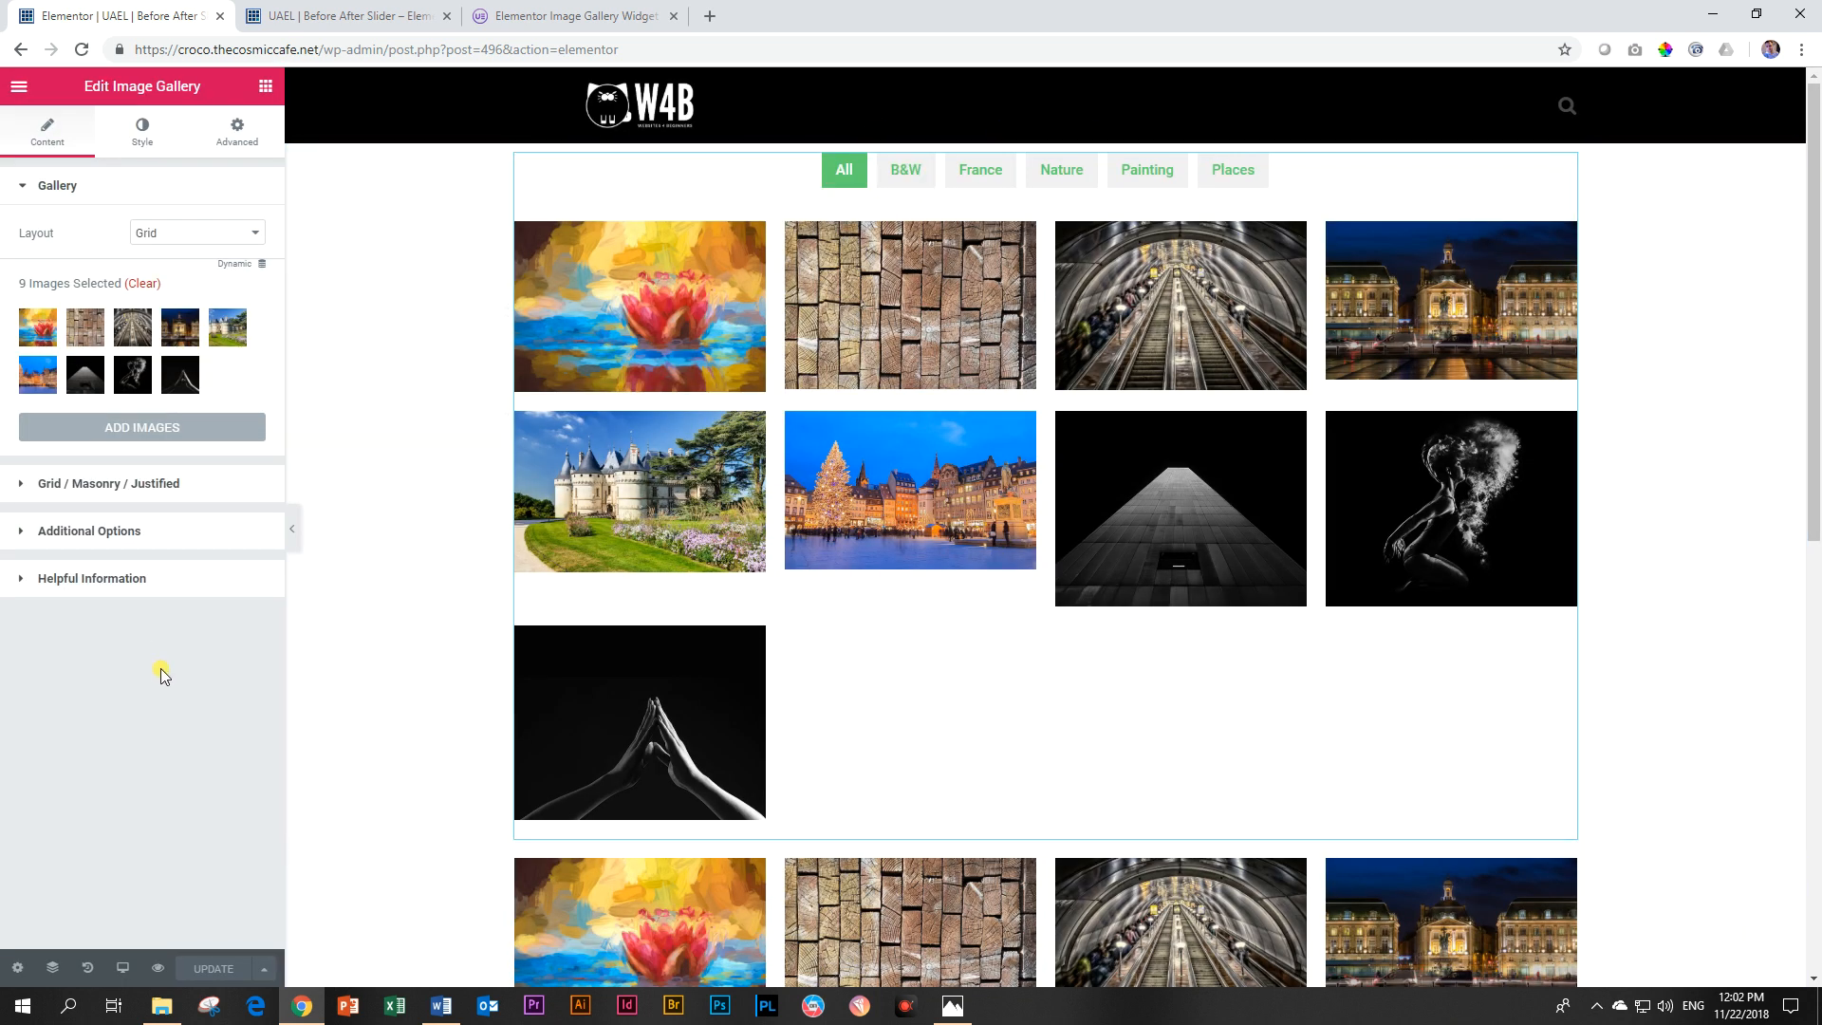
{"action": "left_click", "coordinate": [82, 52]}
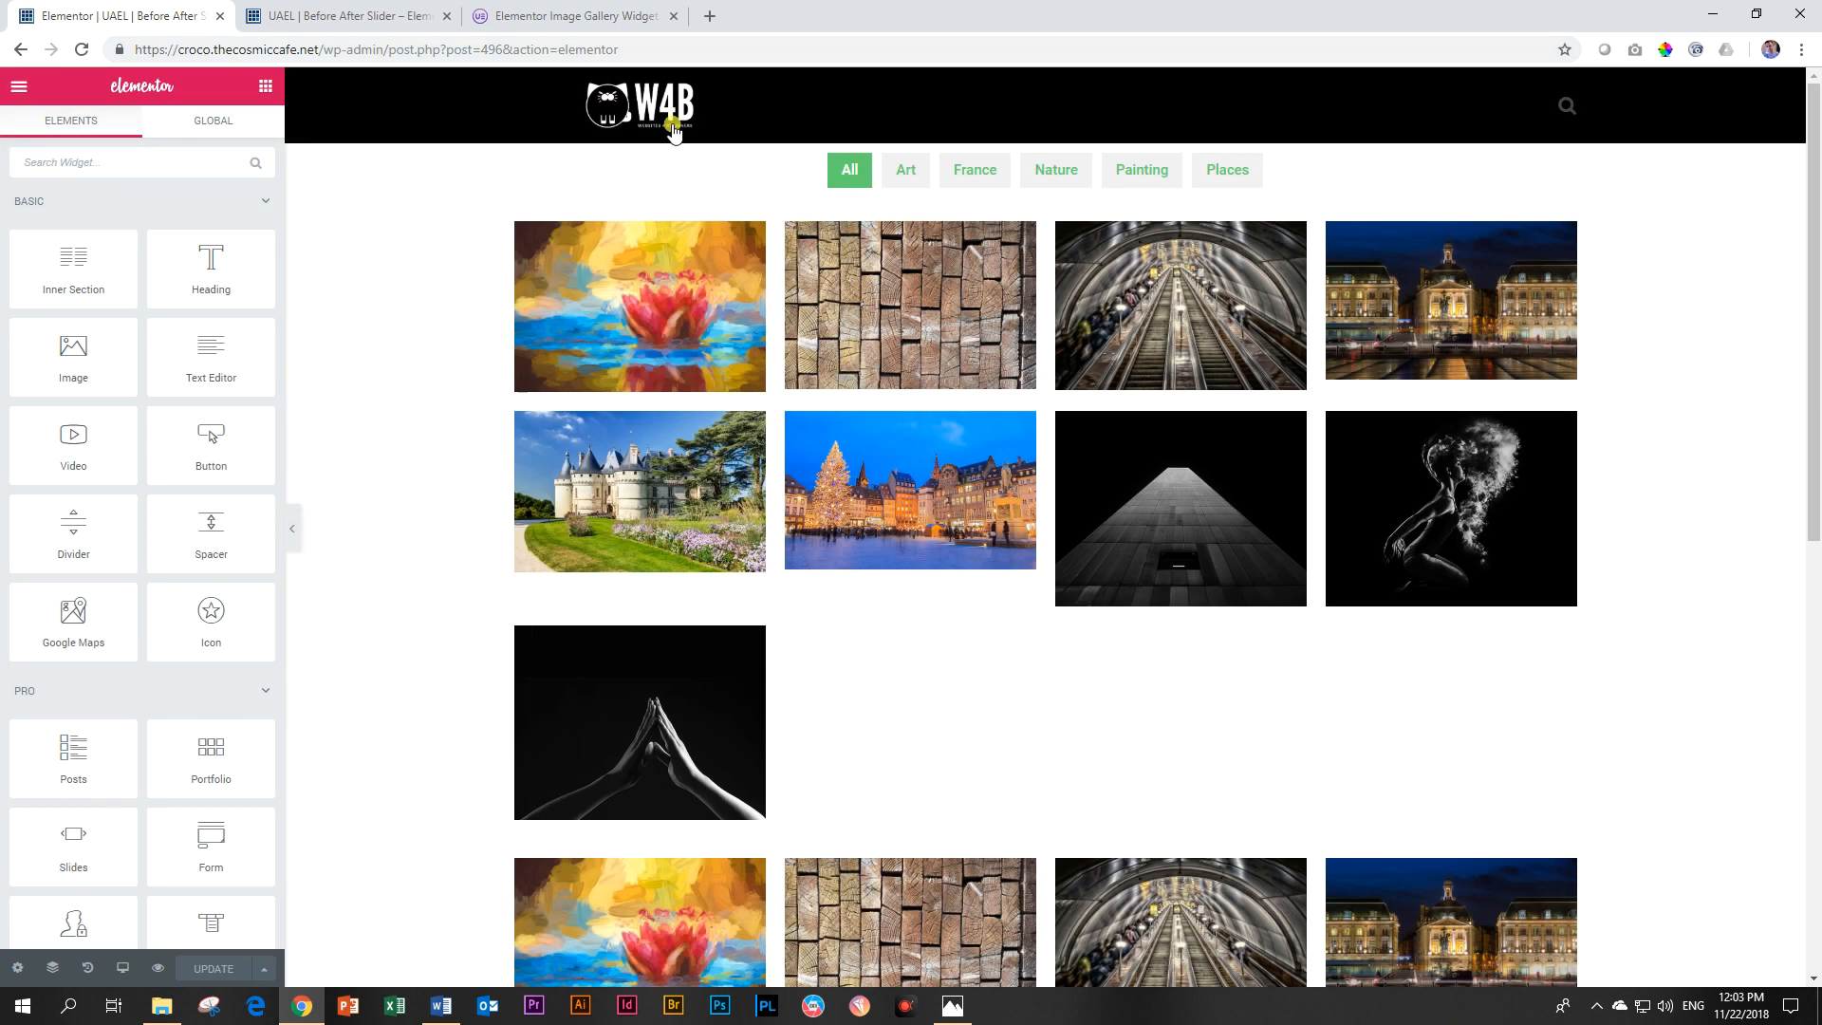
{"action": "left_click", "coordinate": [386, 16]}
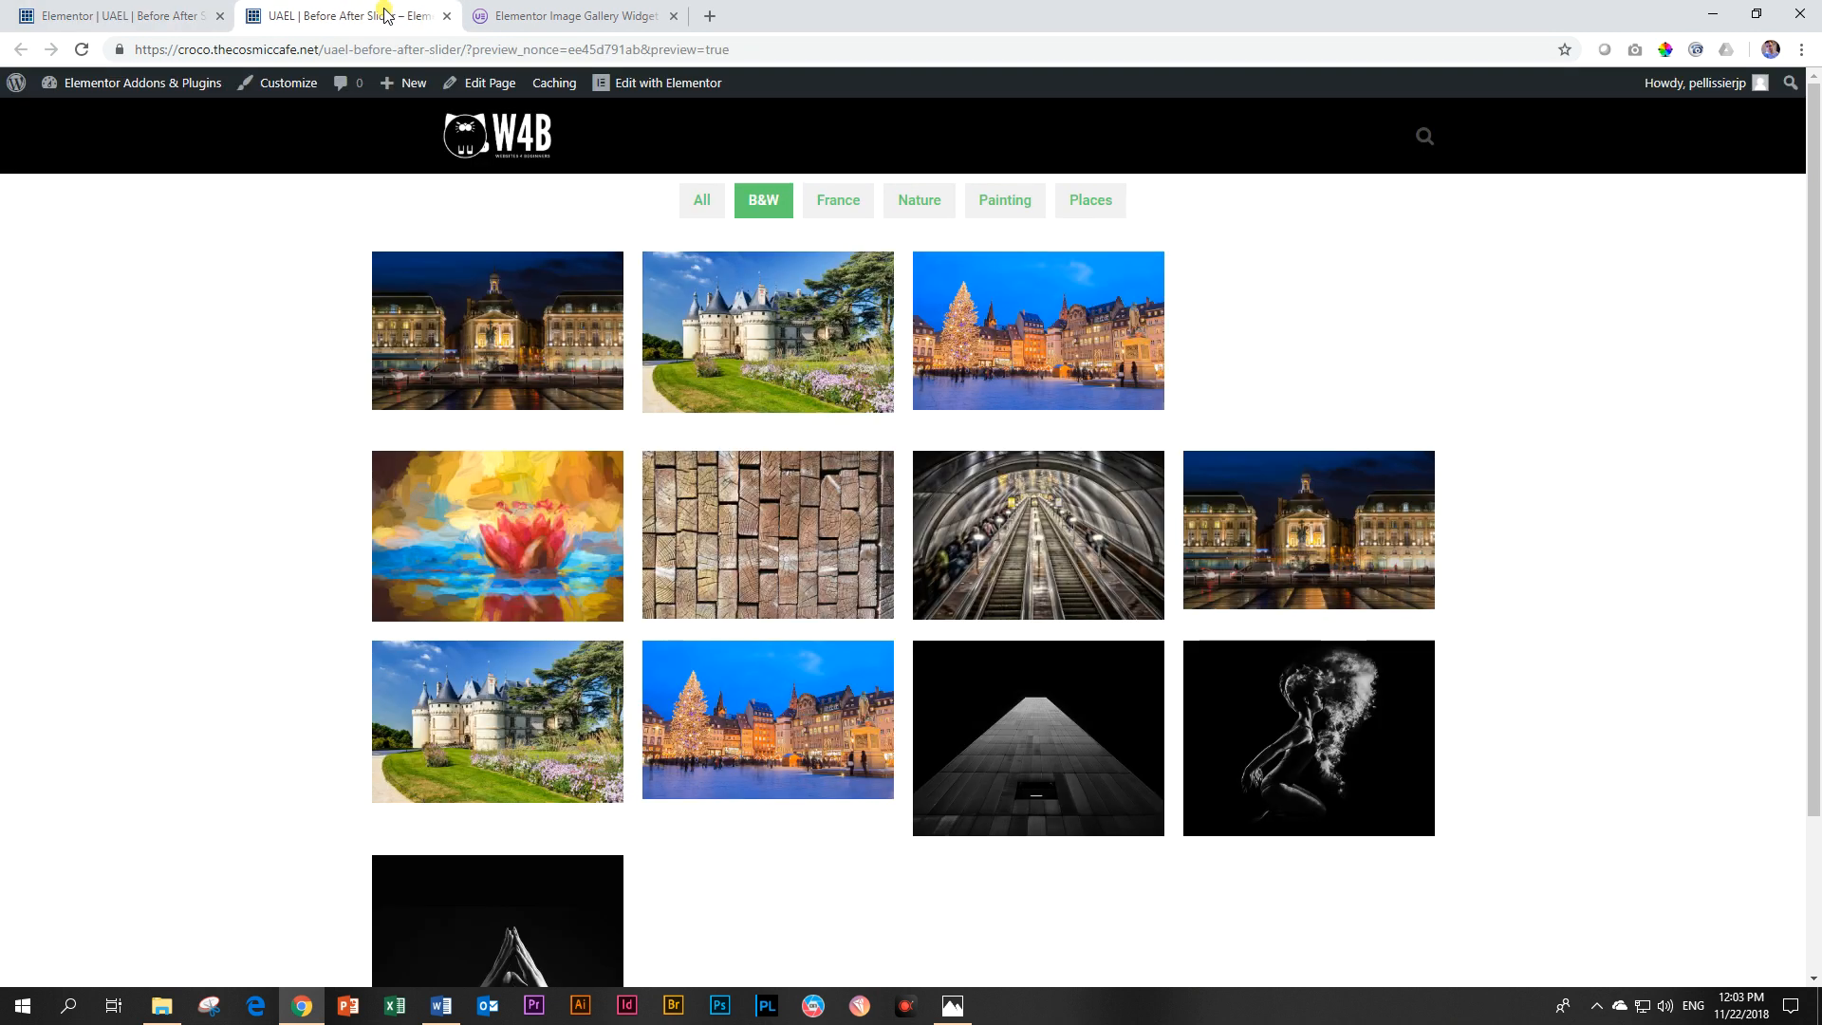
{"action": "left_click", "coordinate": [82, 49]}
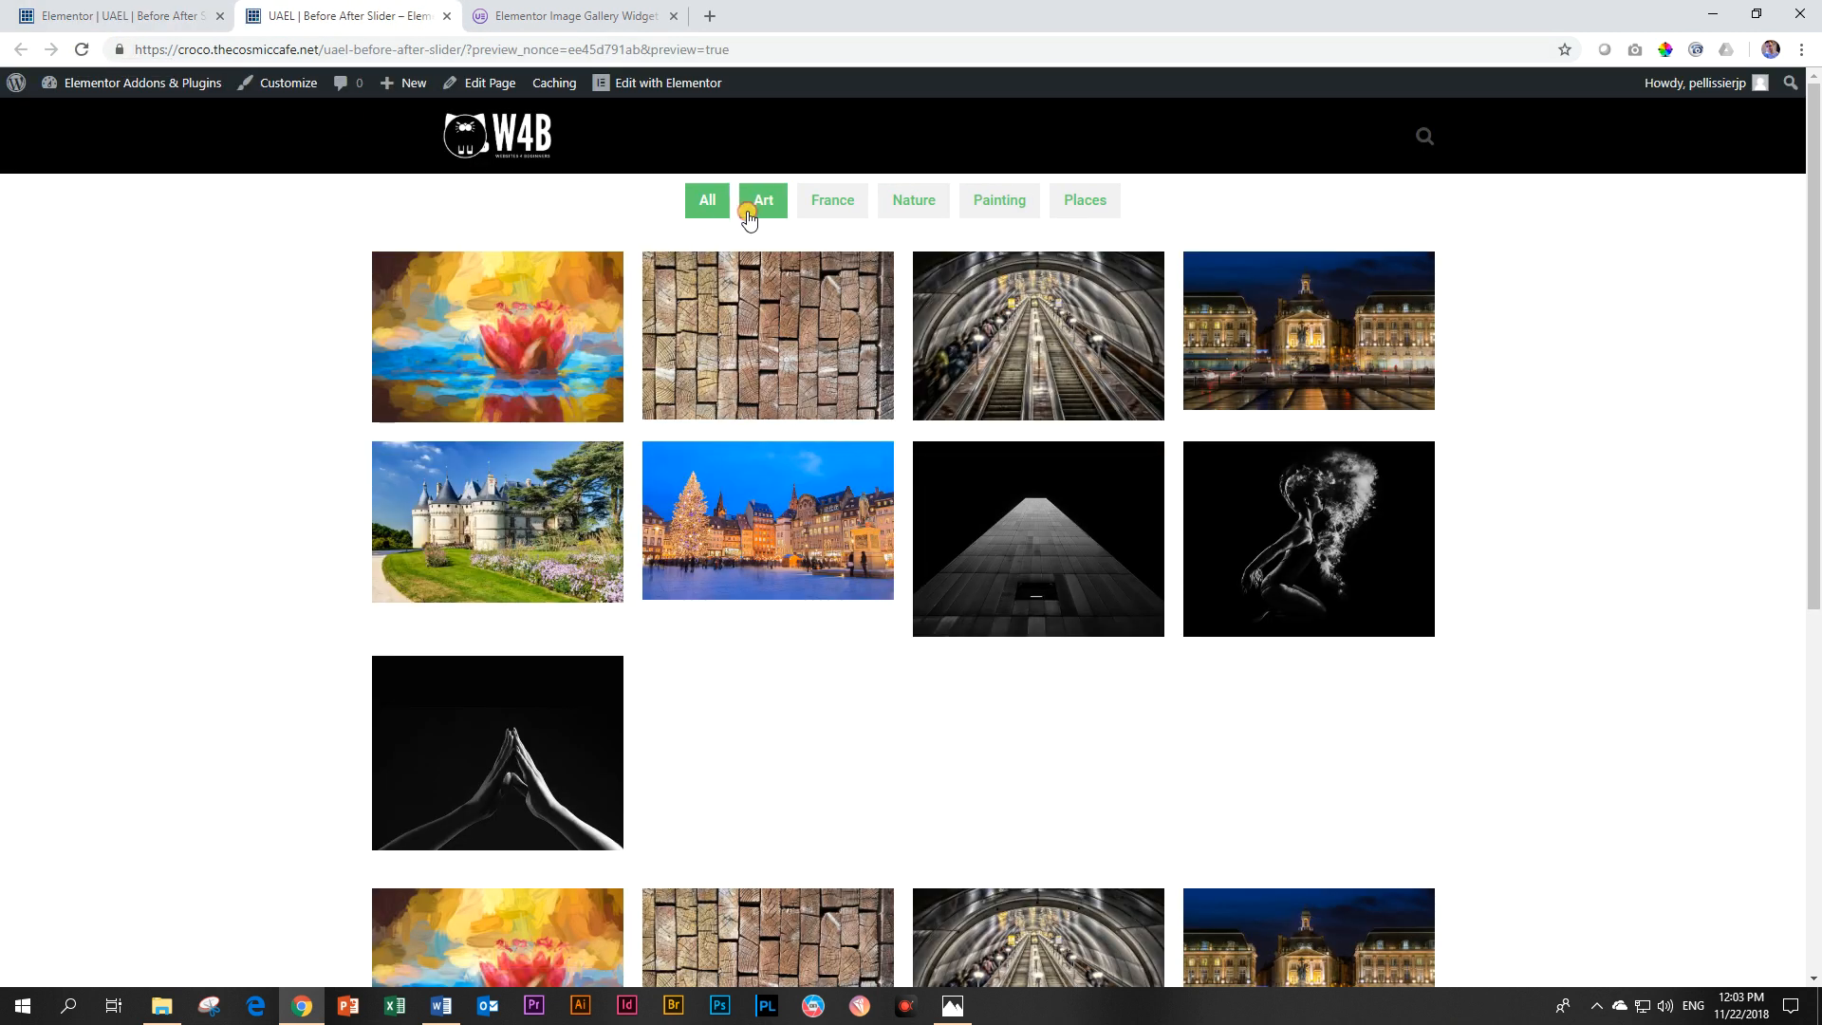
Step: Filter the previewed gallery repeatedly by Art, France, Nature and Painting, and return to showing all images
{"action": "left_click", "coordinate": [749, 214]}
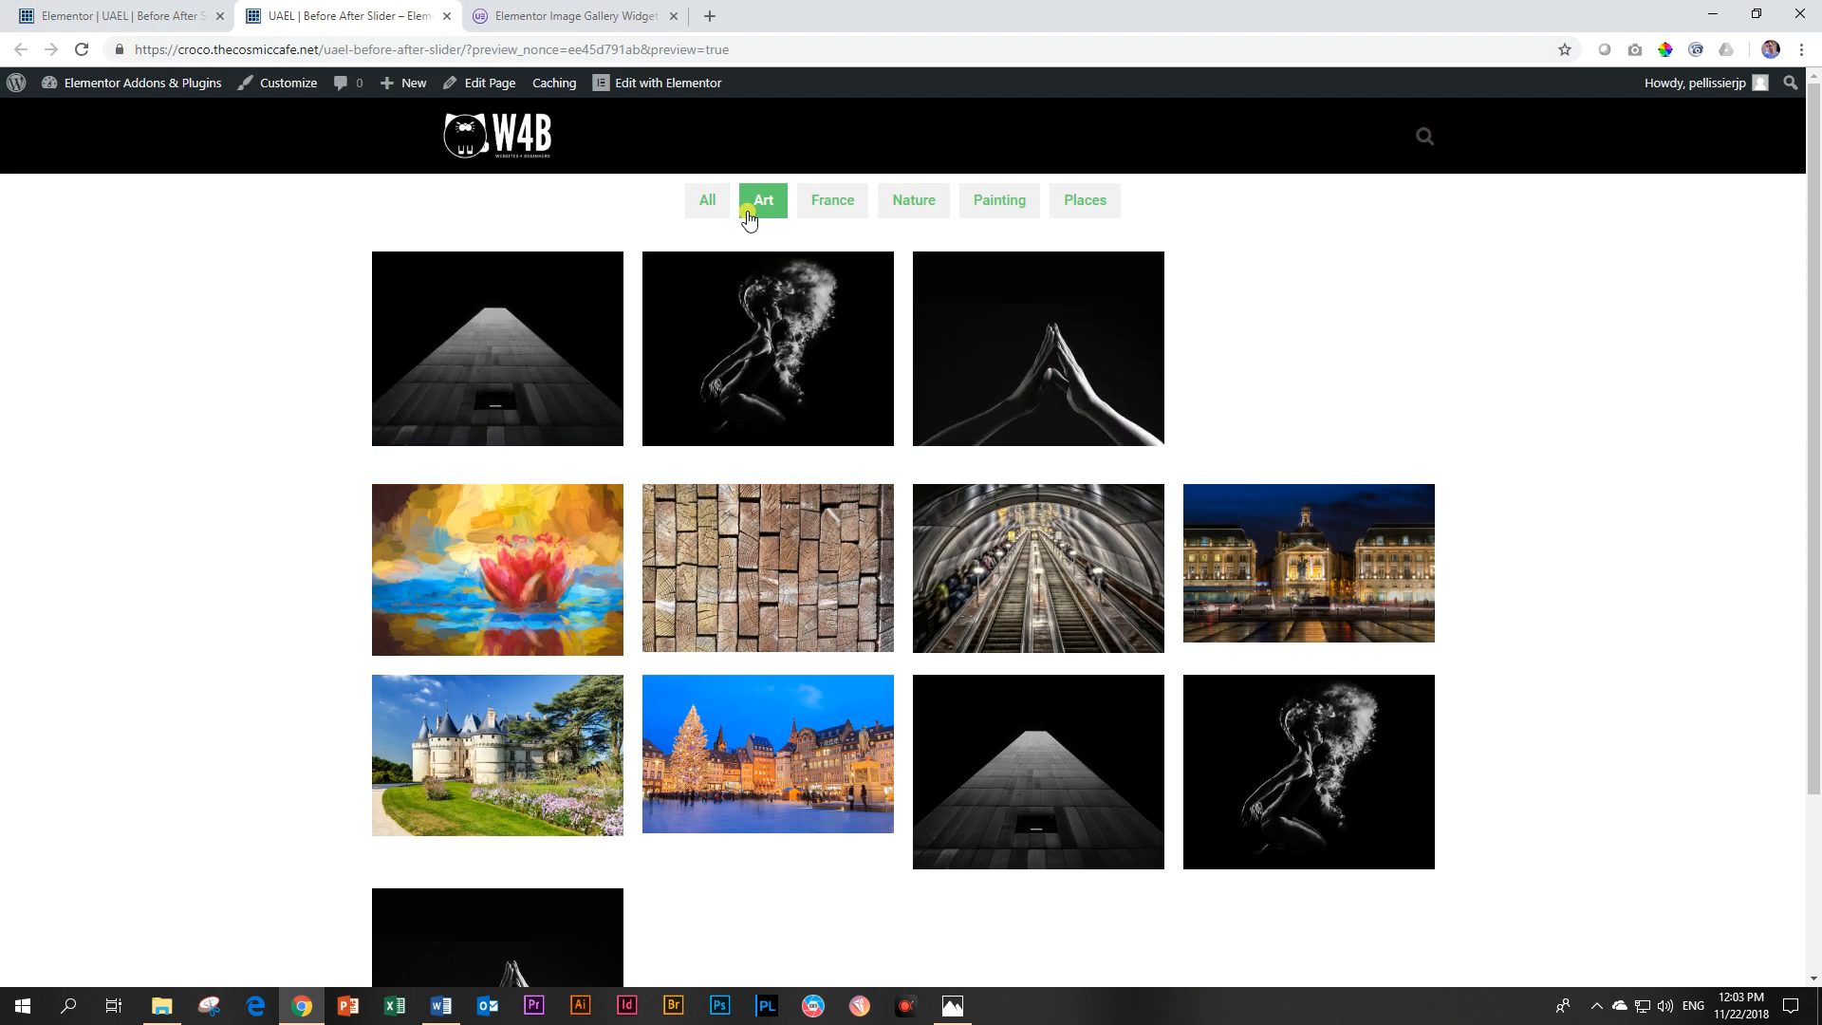
{"action": "left_click", "coordinate": [833, 203]}
{"action": "left_click", "coordinate": [913, 203]}
{"action": "left_click", "coordinate": [999, 203]}
{"action": "left_click", "coordinate": [1006, 203]}
{"action": "left_click", "coordinate": [910, 203]}
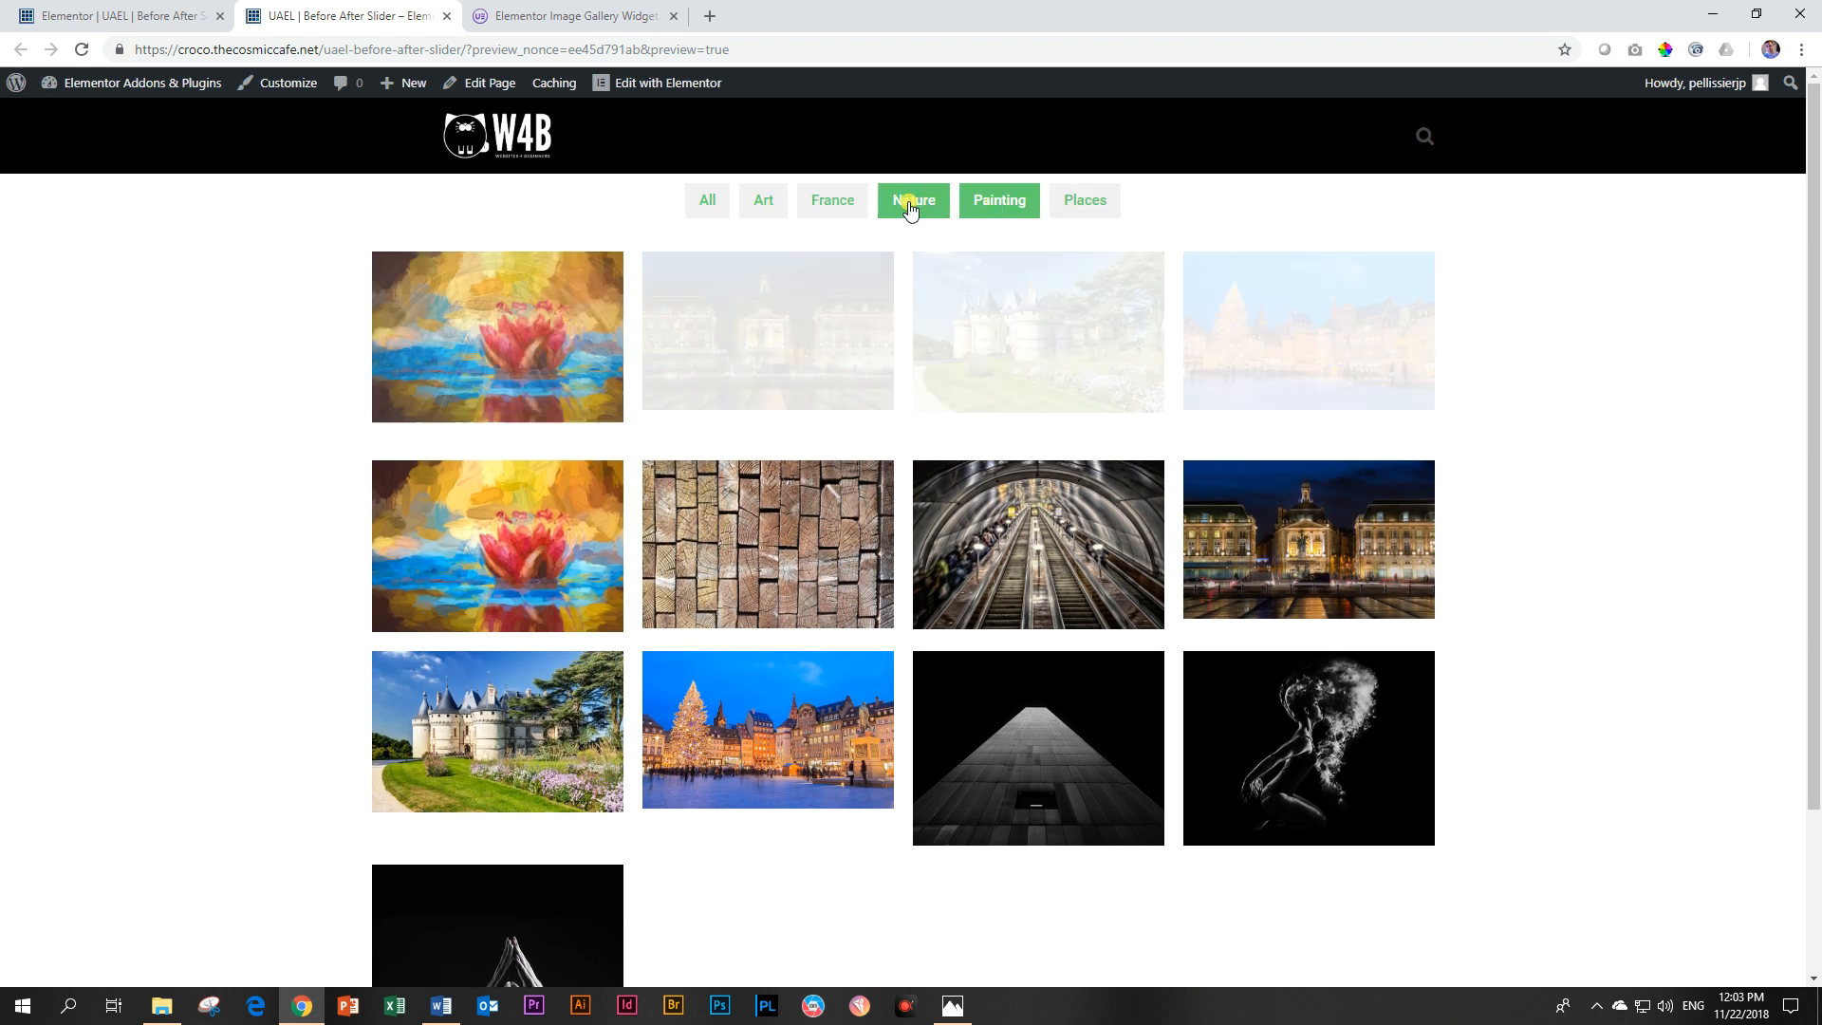
{"action": "left_click", "coordinate": [825, 203]}
{"action": "left_click", "coordinate": [774, 207]}
{"action": "left_click", "coordinate": [709, 199]}
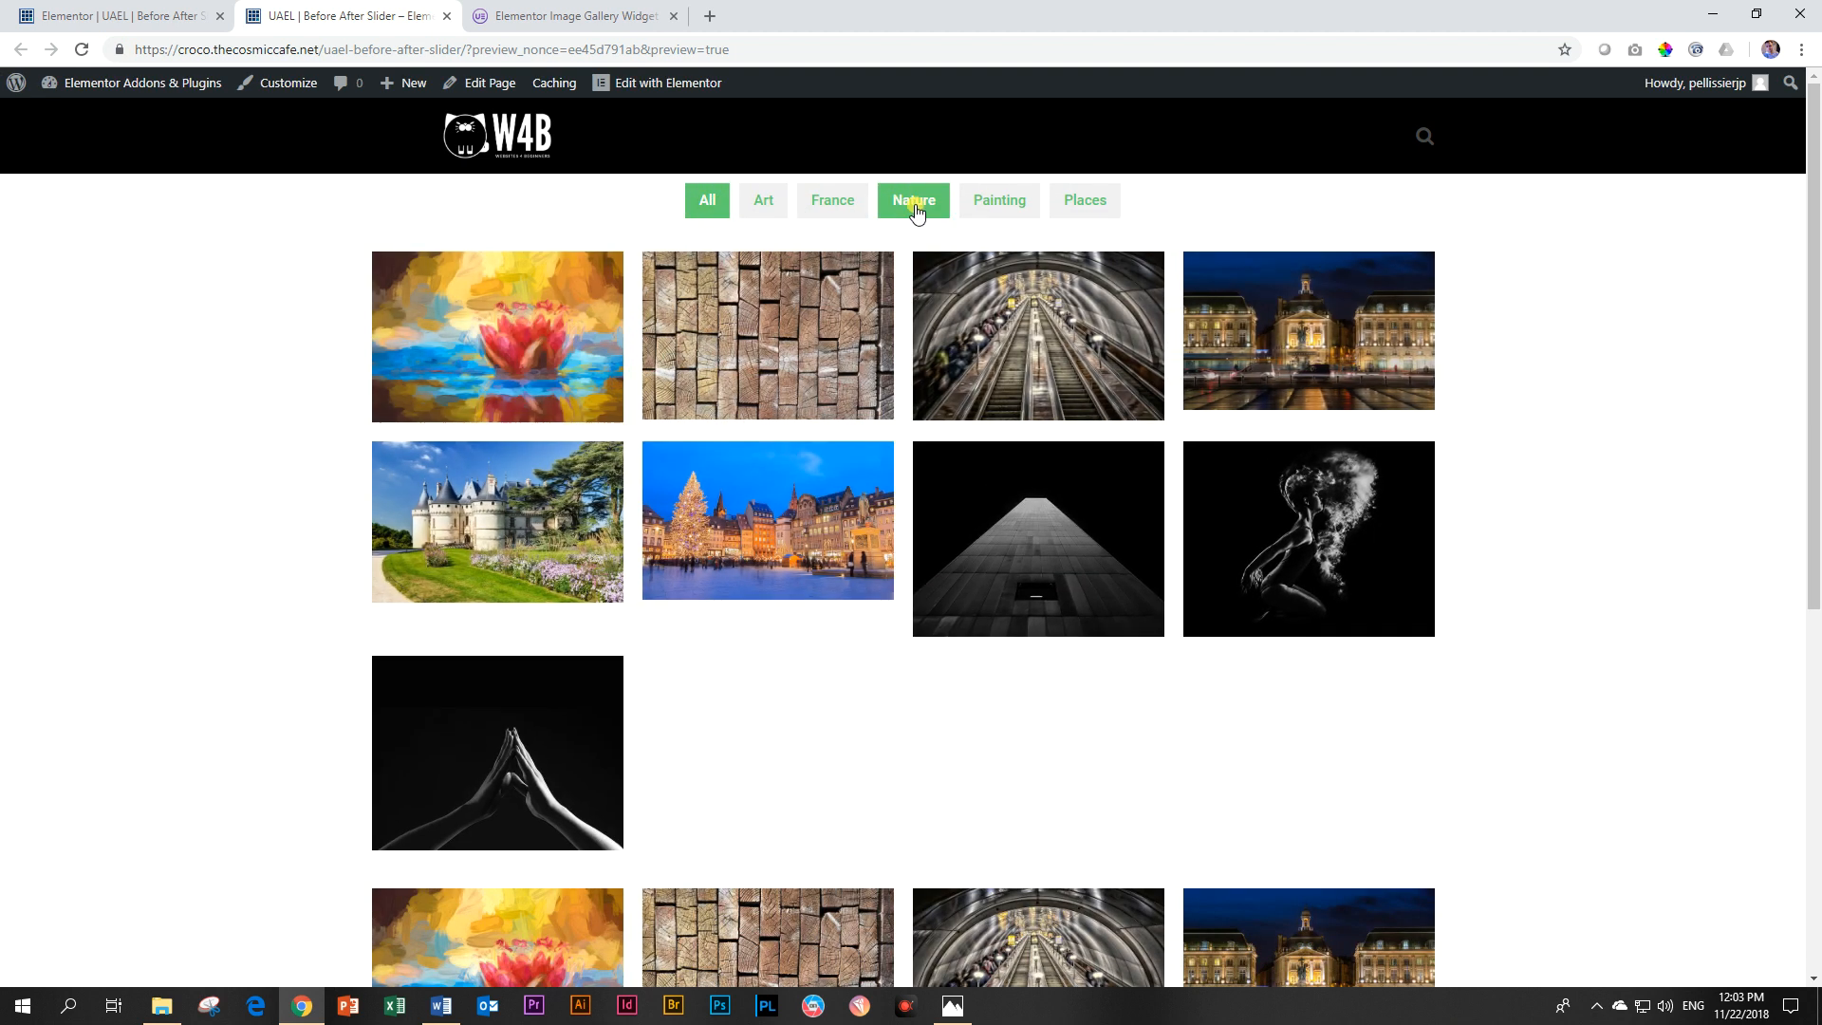
{"action": "left_click", "coordinate": [909, 211]}
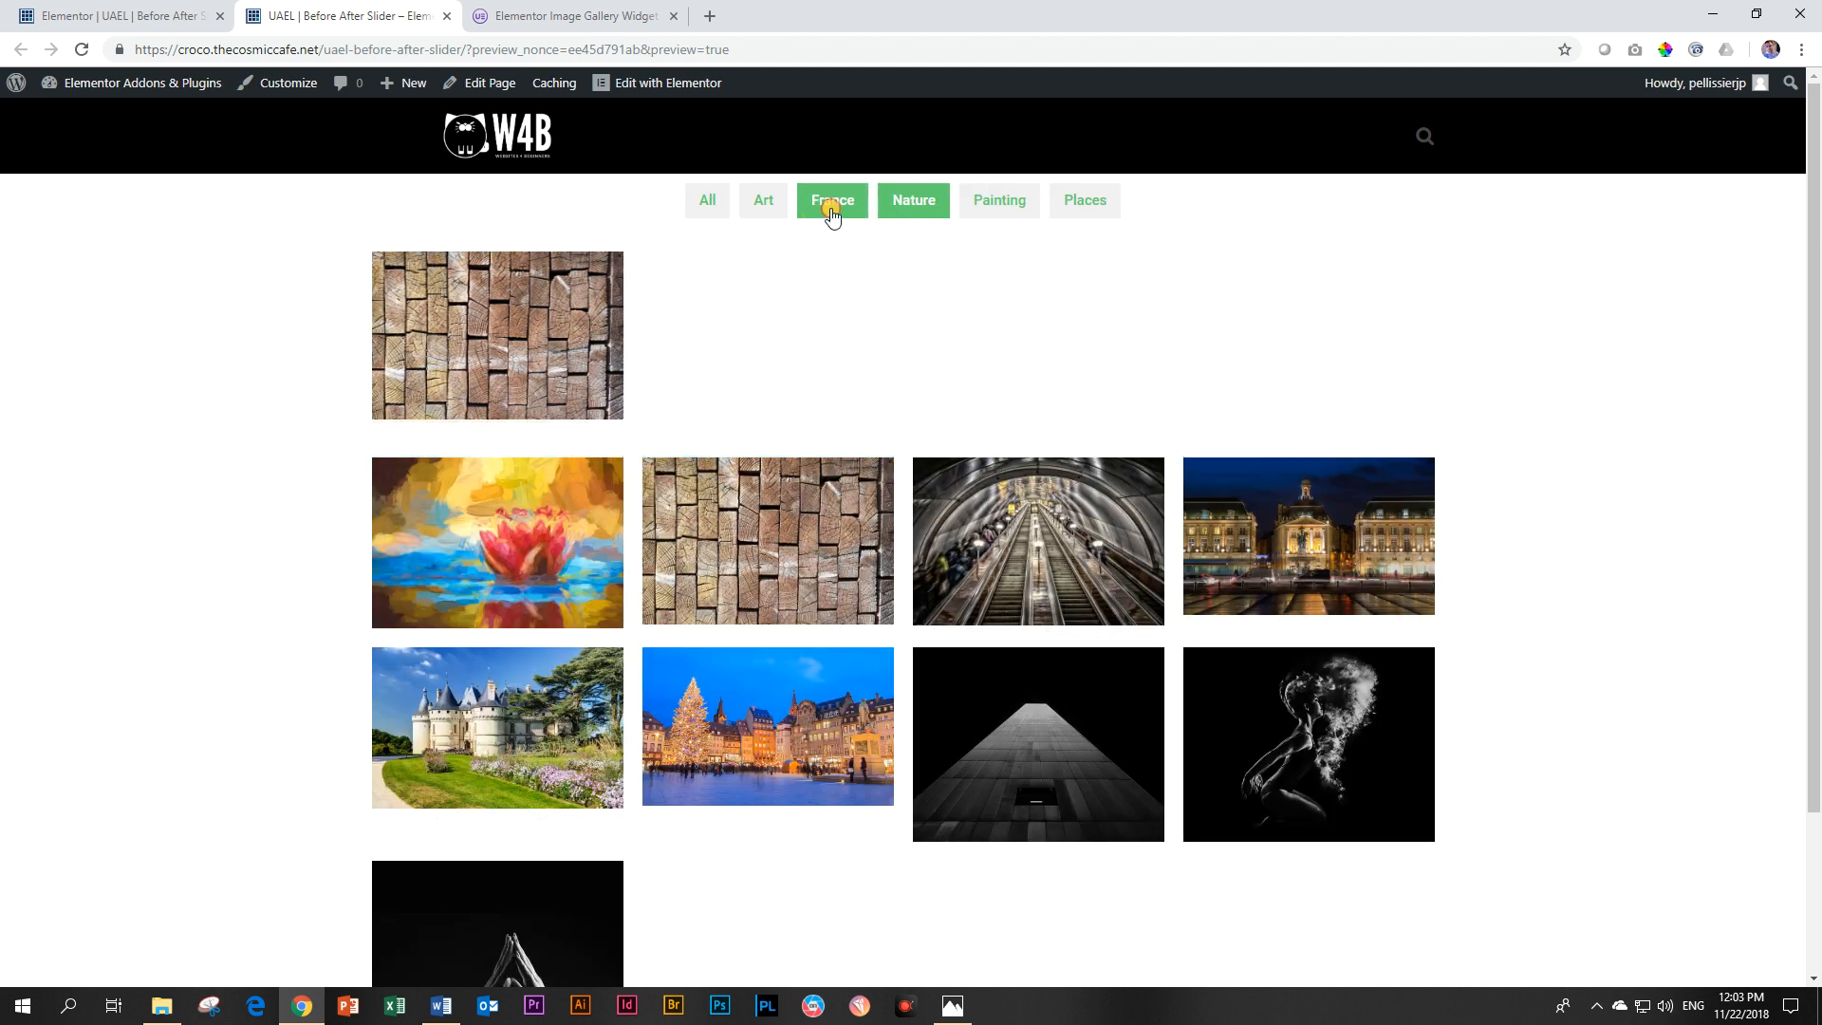
{"action": "left_click", "coordinate": [831, 209]}
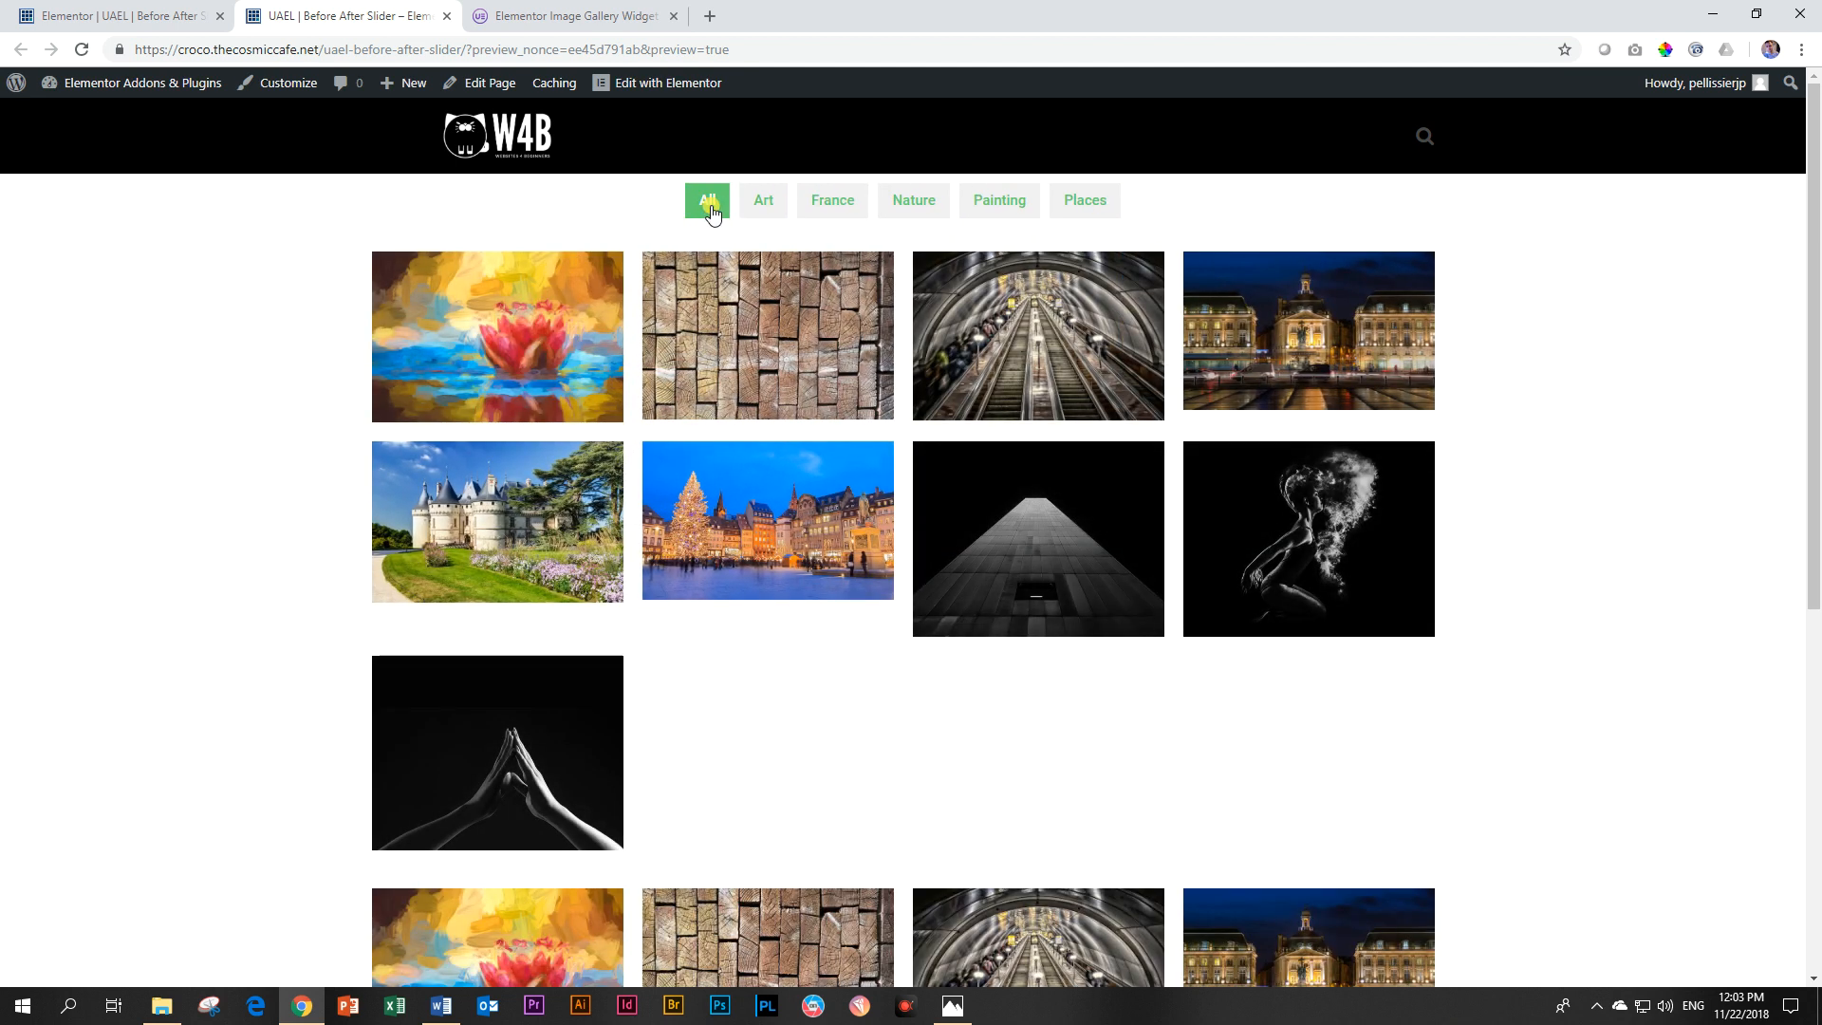
Step: Return to the editor, view the water lily image's UAEL category in the gallery's images, and close without changes
{"action": "left_click", "coordinate": [159, 14]}
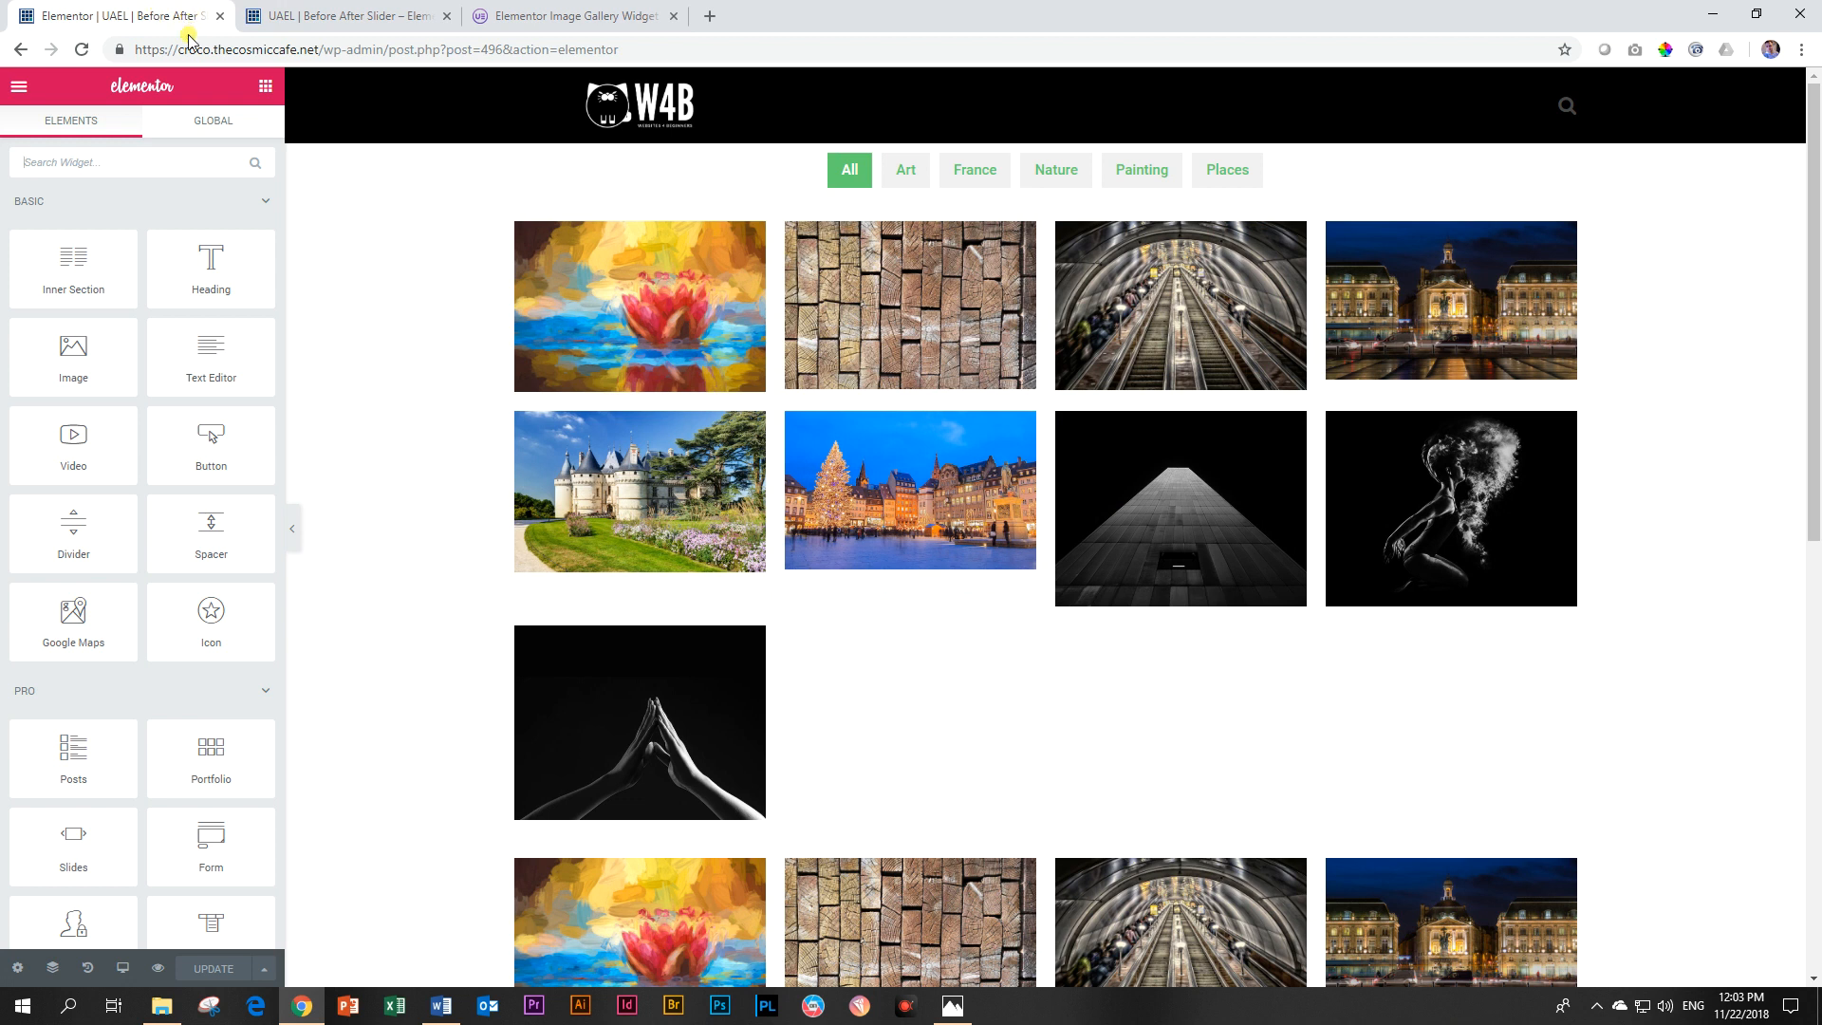
{"action": "left_click", "coordinate": [1014, 733]}
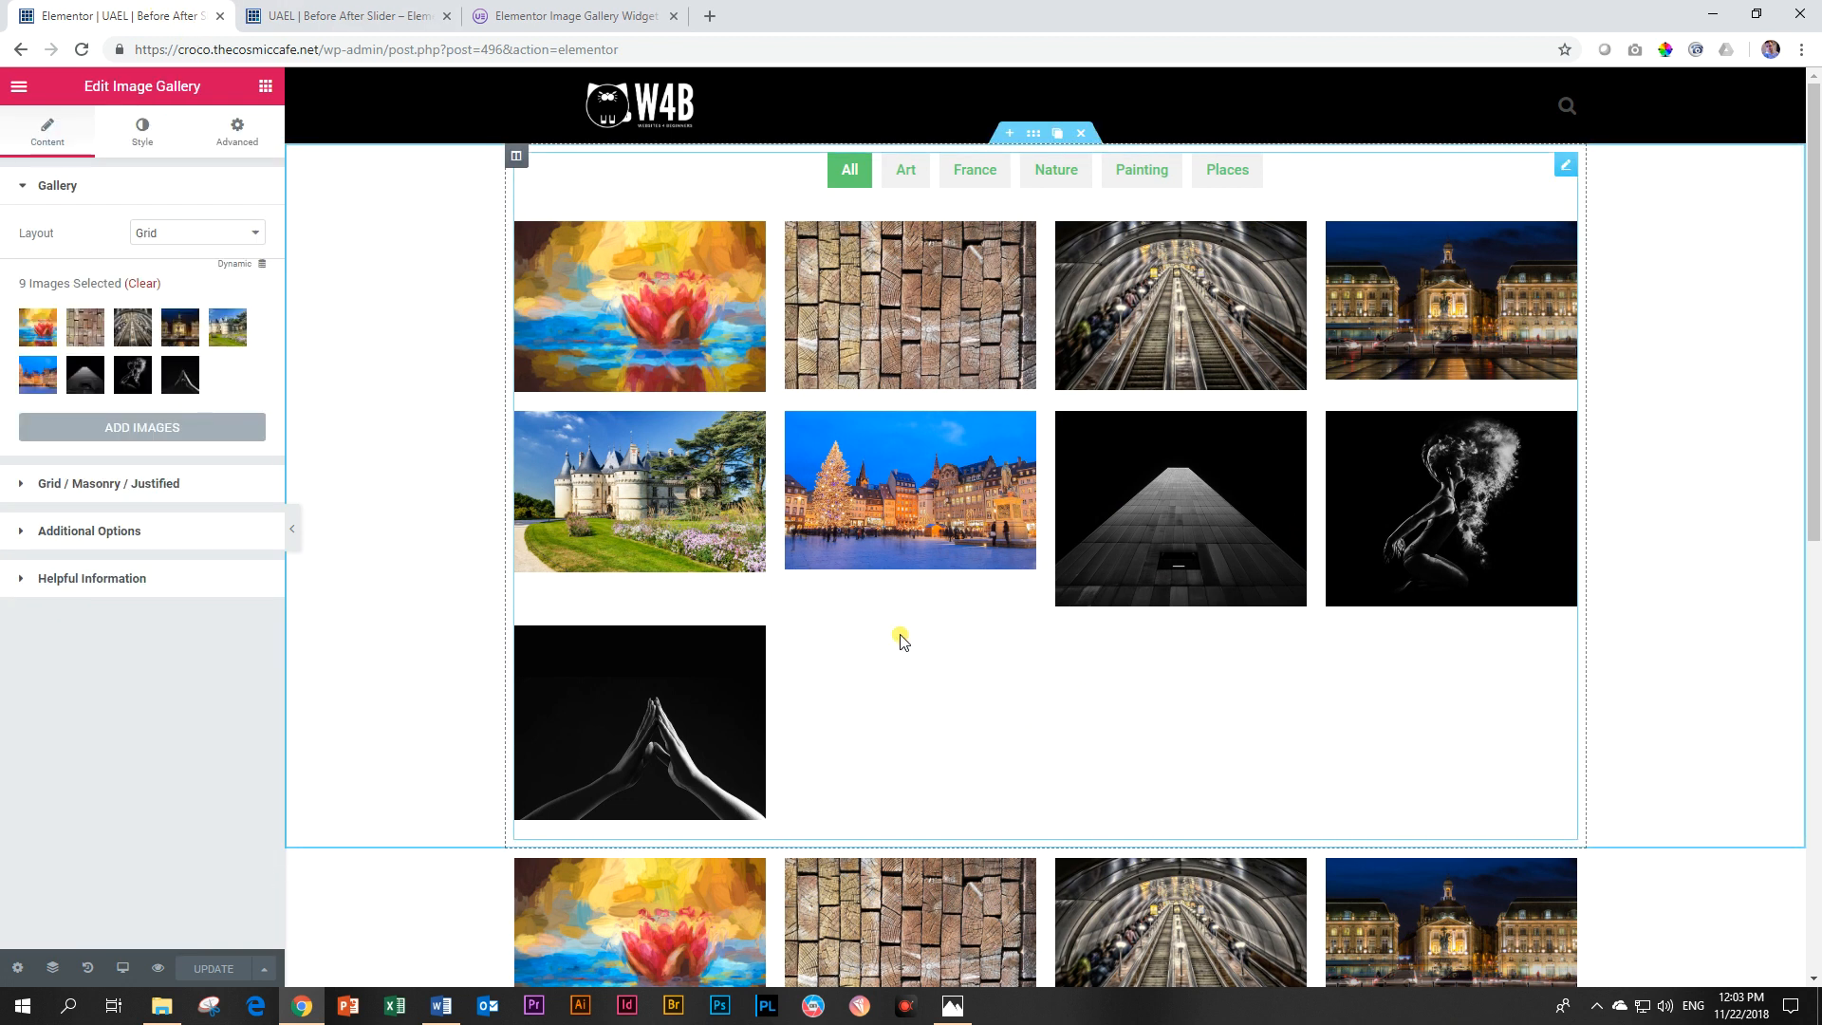
{"action": "left_click", "coordinate": [130, 332]}
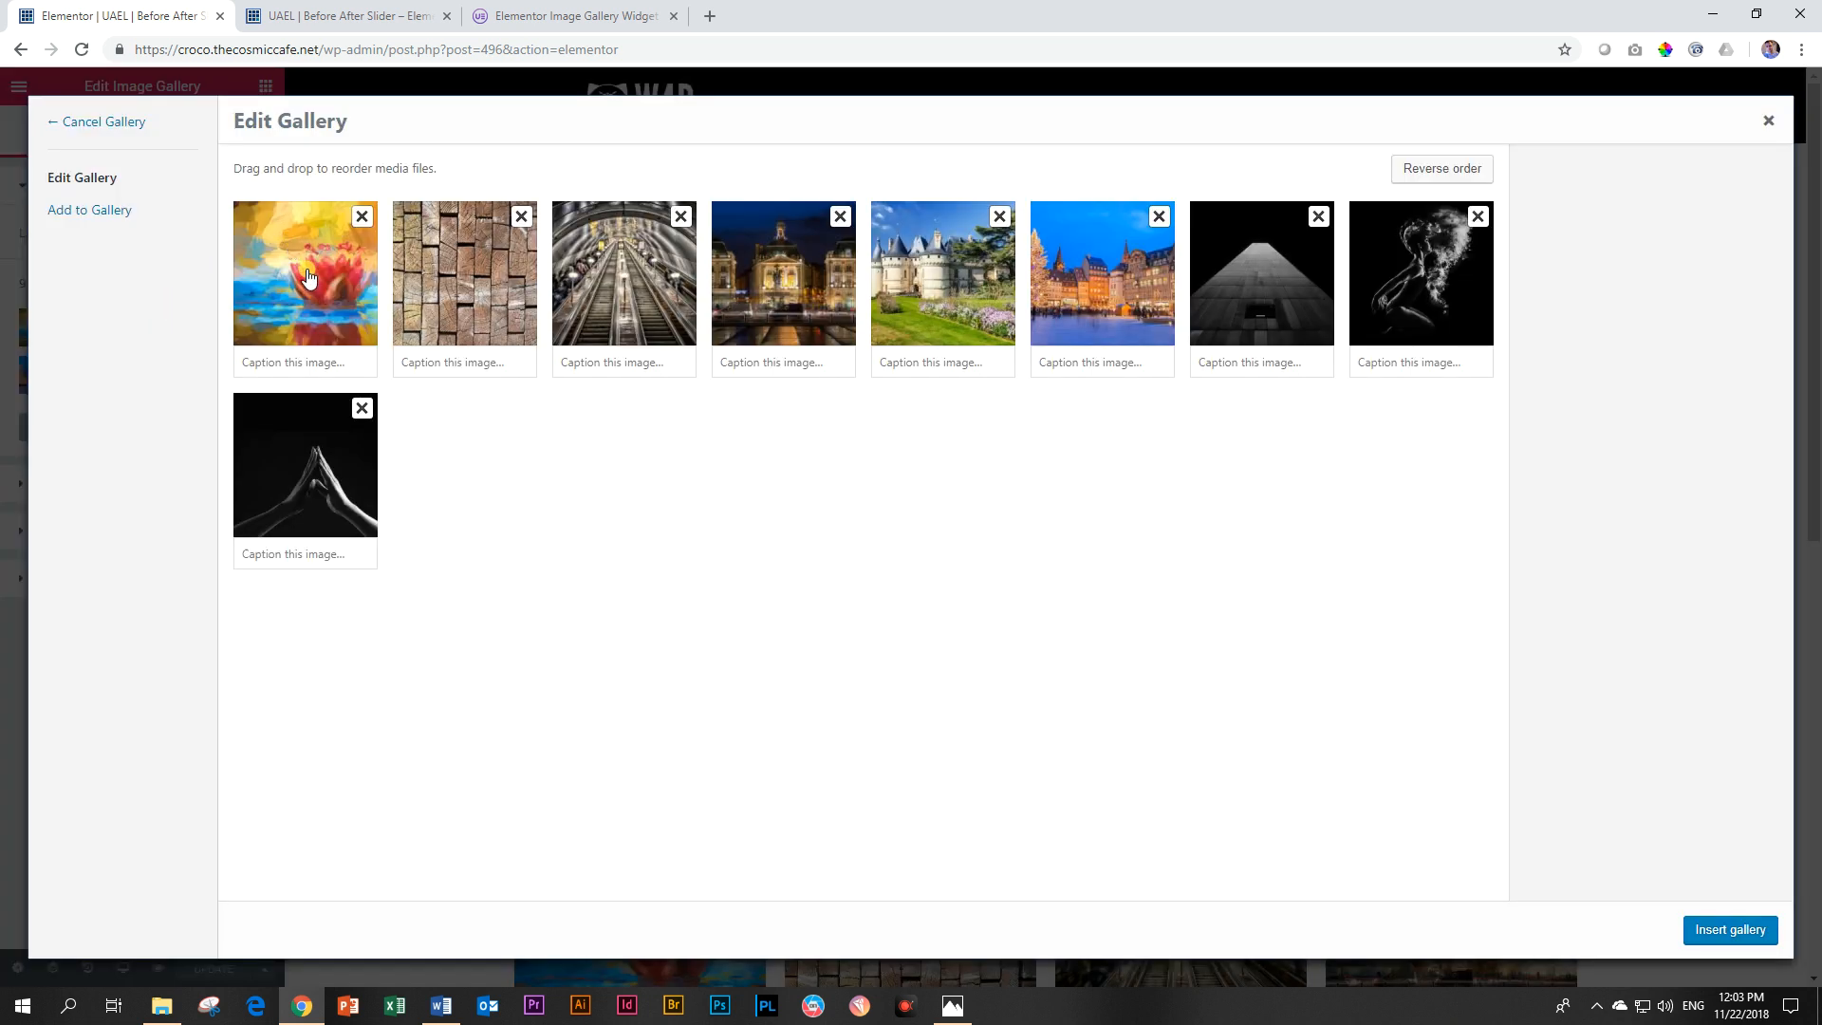
{"action": "left_click", "coordinate": [307, 277]}
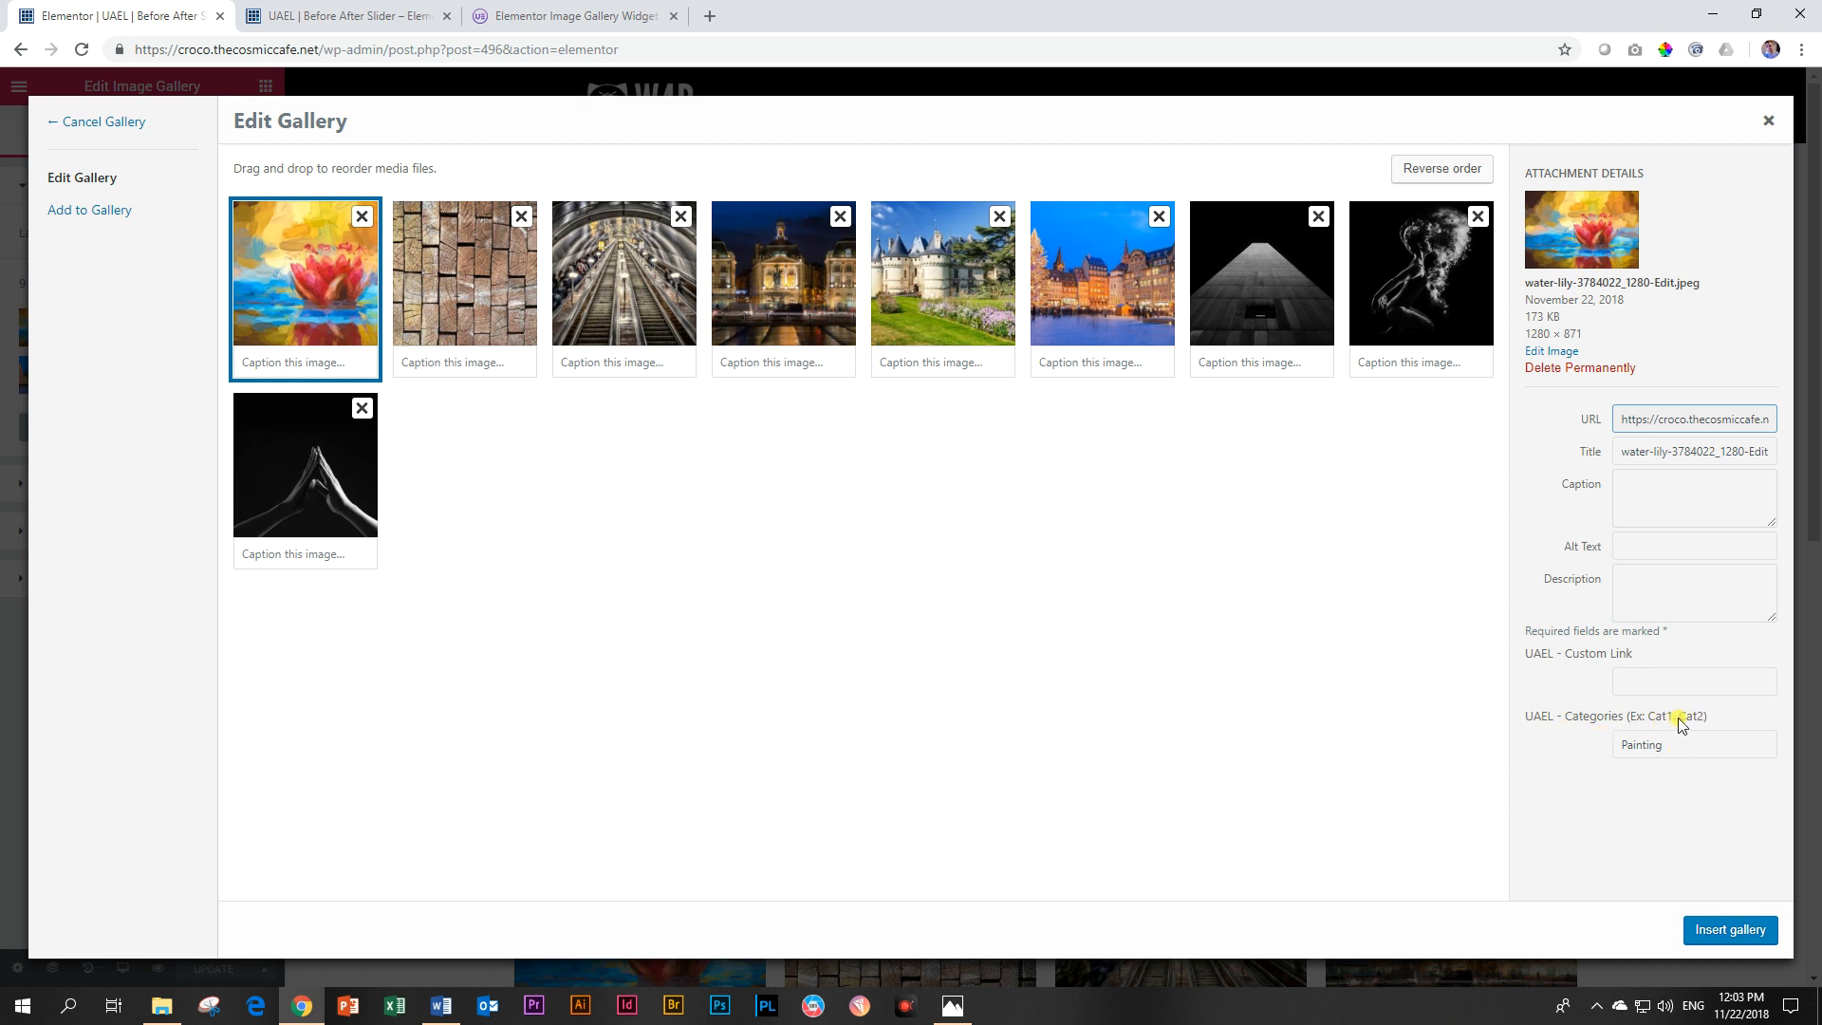
{"action": "left_click", "coordinate": [1767, 120]}
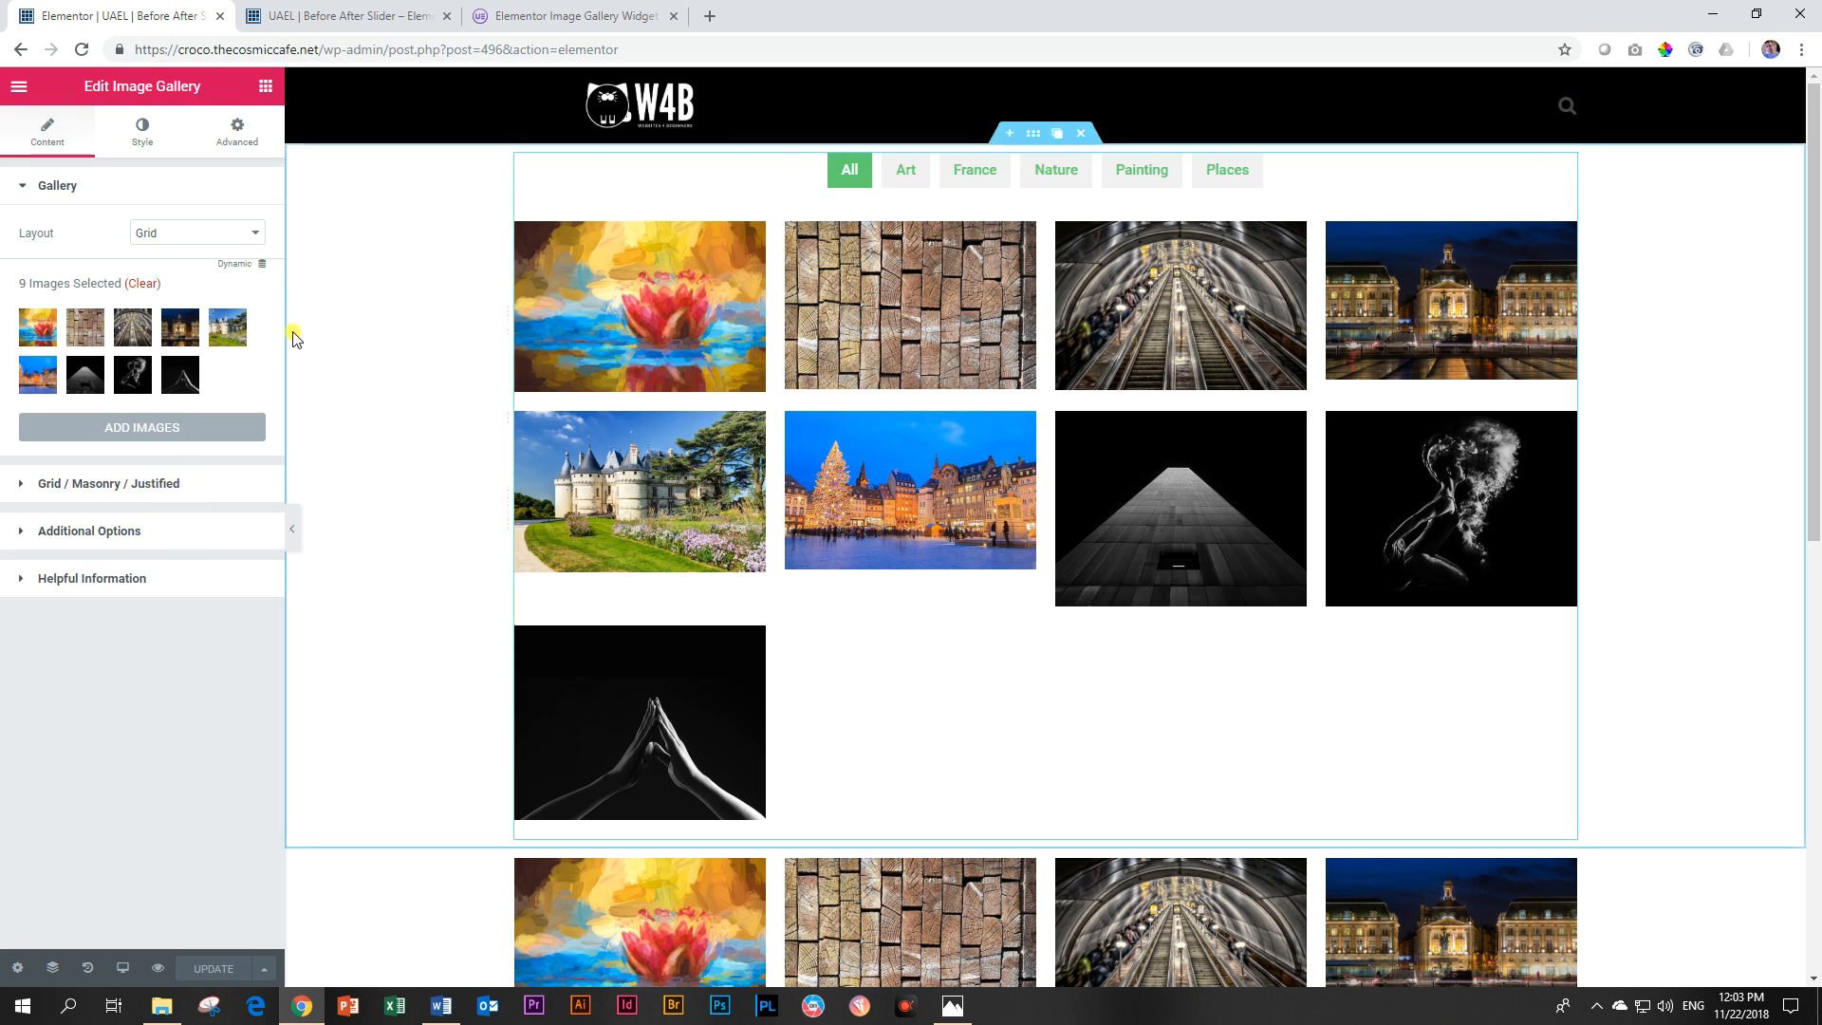
Step: Change the label of the gallery's "All" filter tab to "Places to Go" in the Grid / Masonry / Justified settings
{"action": "left_click", "coordinate": [54, 485]}
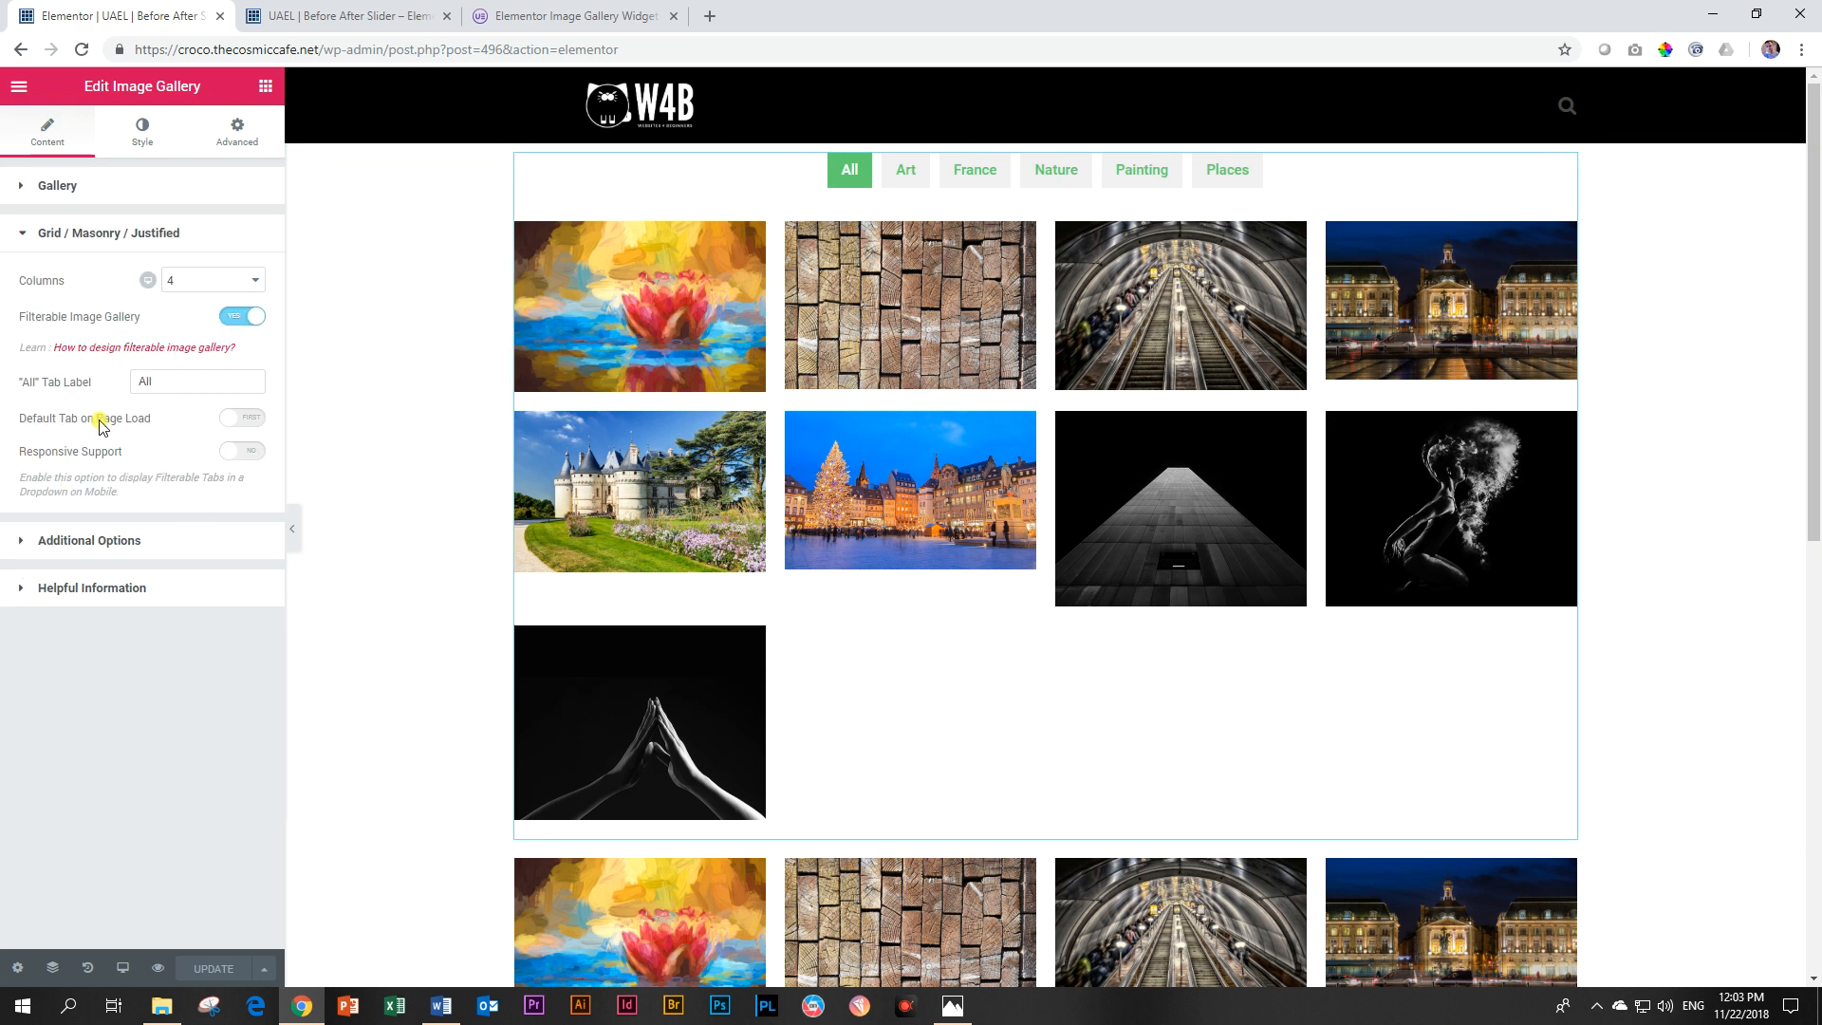
{"action": "left_click", "coordinate": [185, 381]}
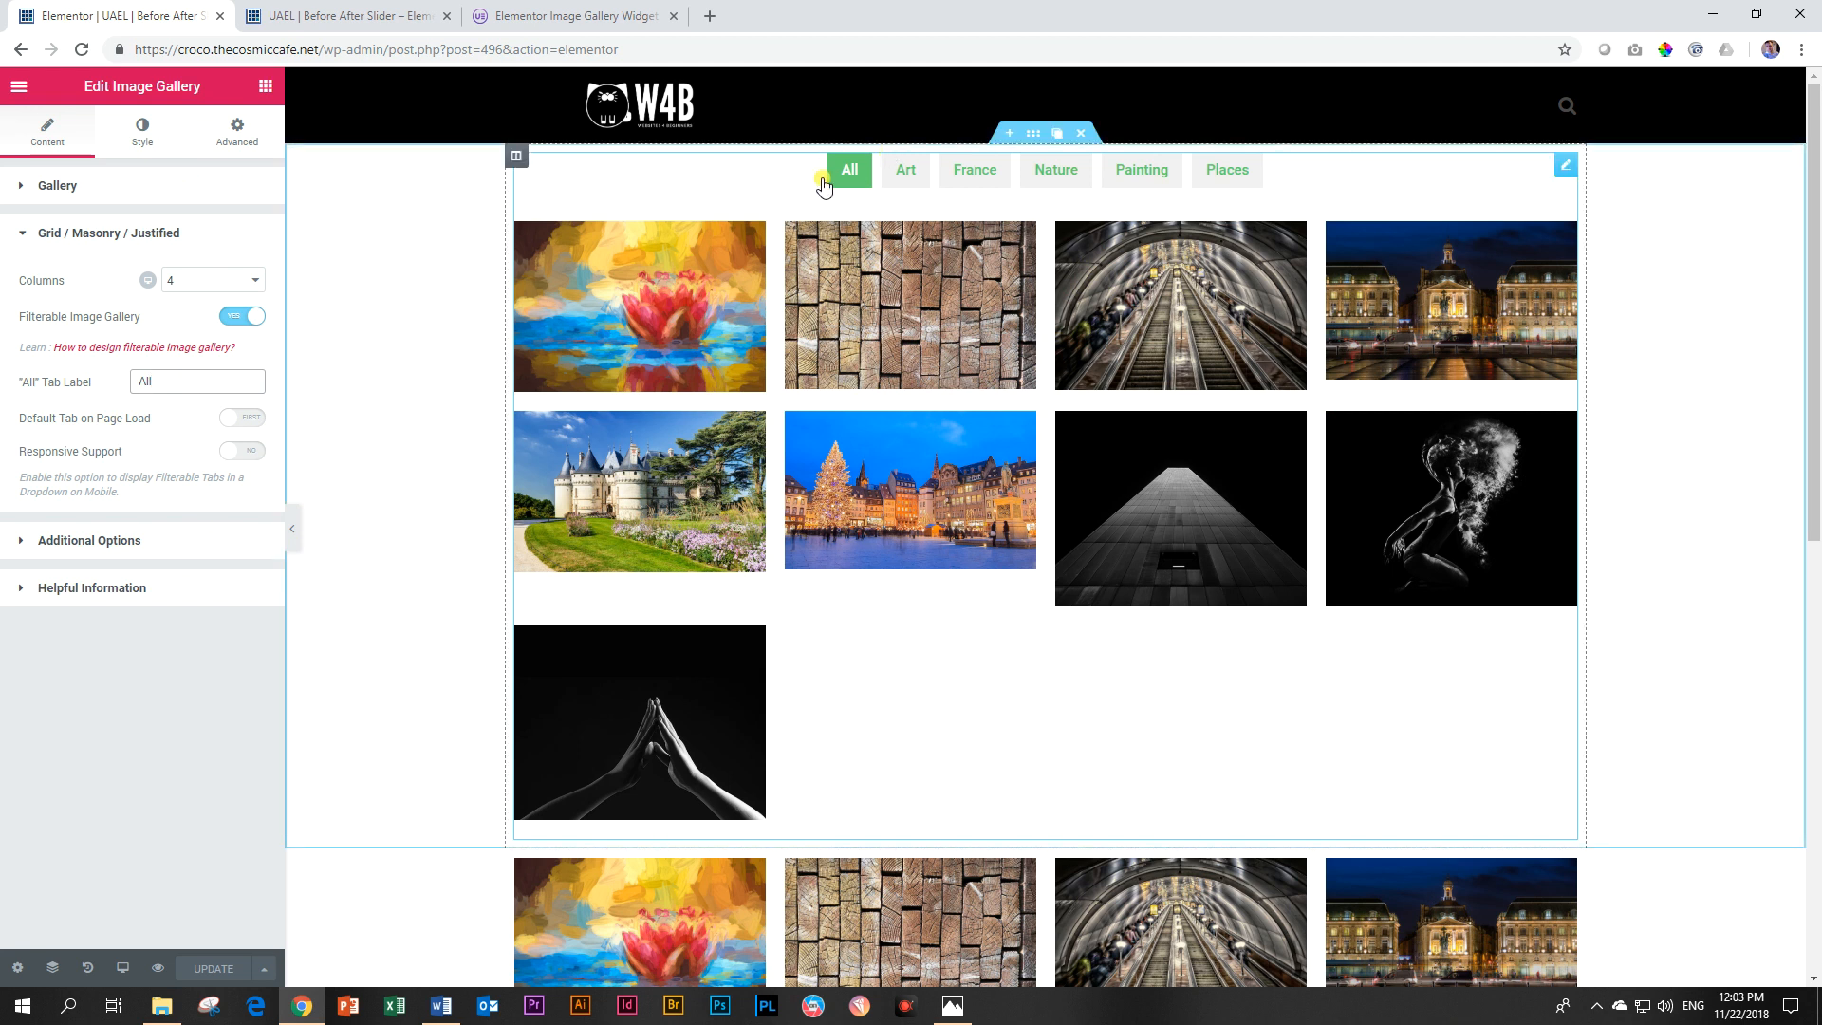
{"action": "left_click_drag", "start_coordinate": [168, 382], "coordinate": [3, 384]}
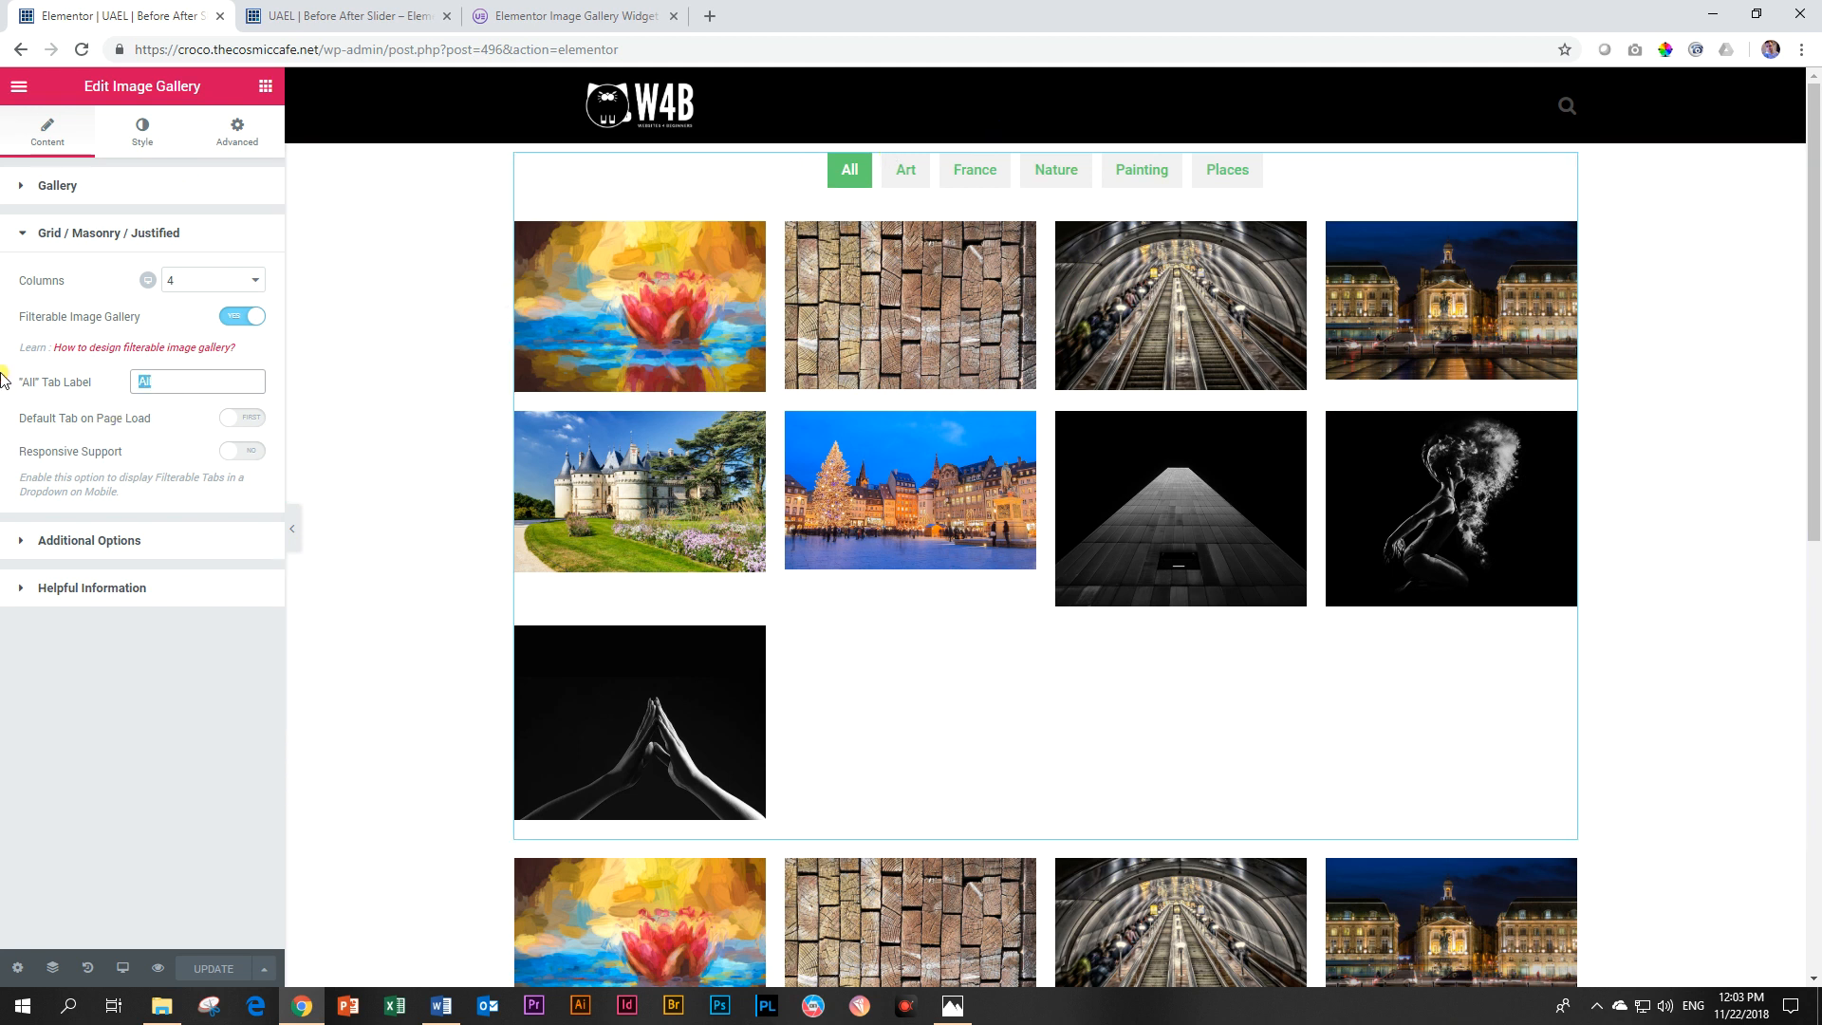
{"action": "type", "text": "Places to Go"}
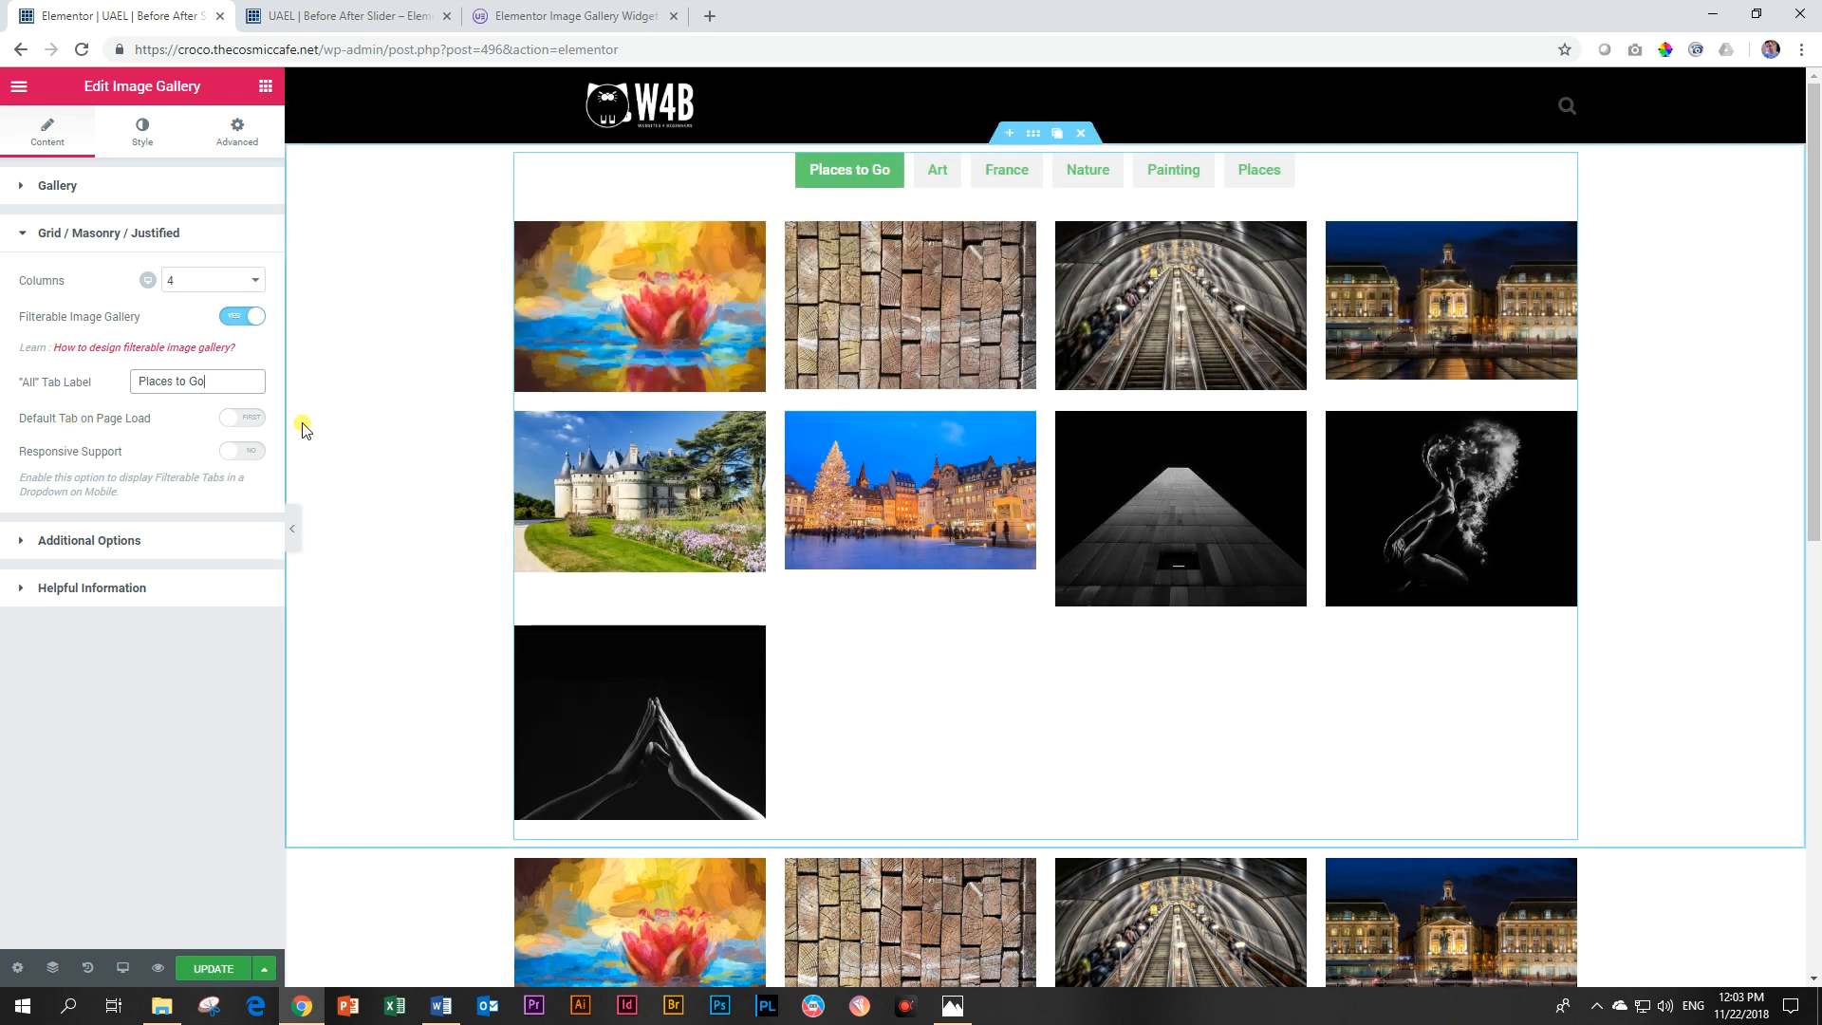
Step: Enable a custom default tab on page load and set its category name to France
{"action": "left_click", "coordinate": [244, 422]}
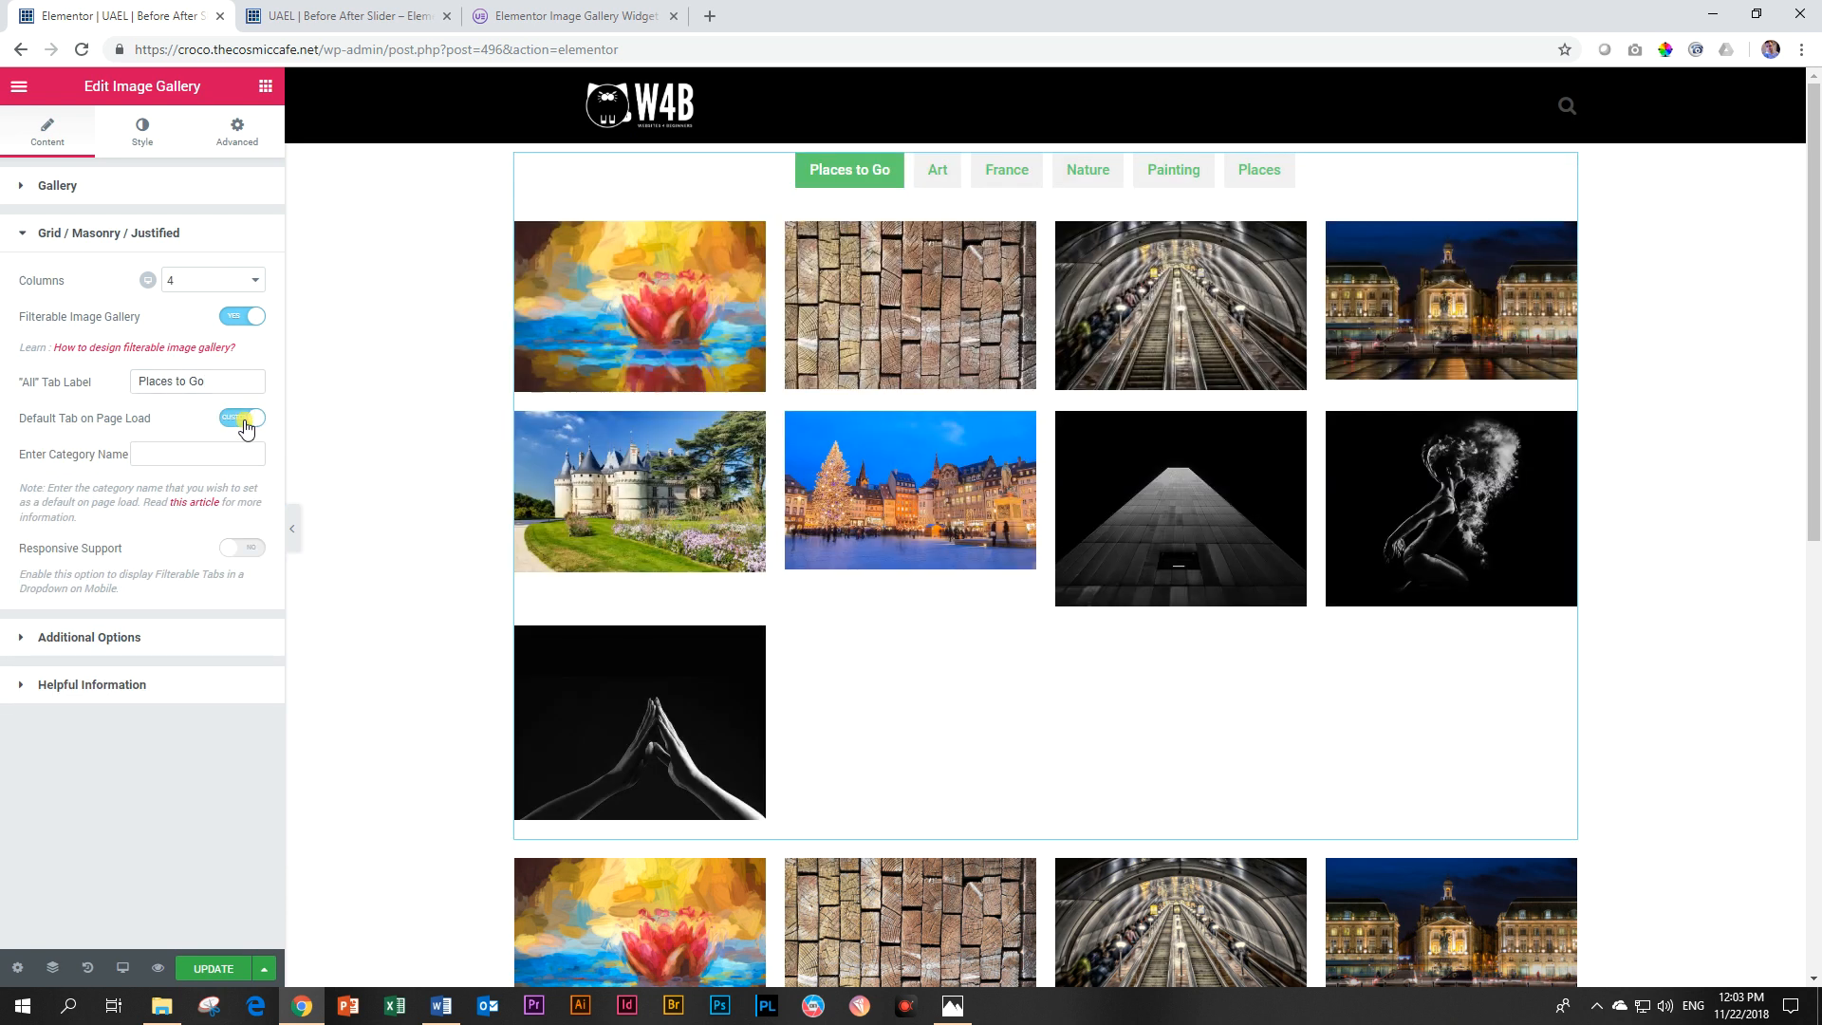
{"action": "left_click", "coordinate": [196, 455]}
{"action": "type", "text": "Fr"}
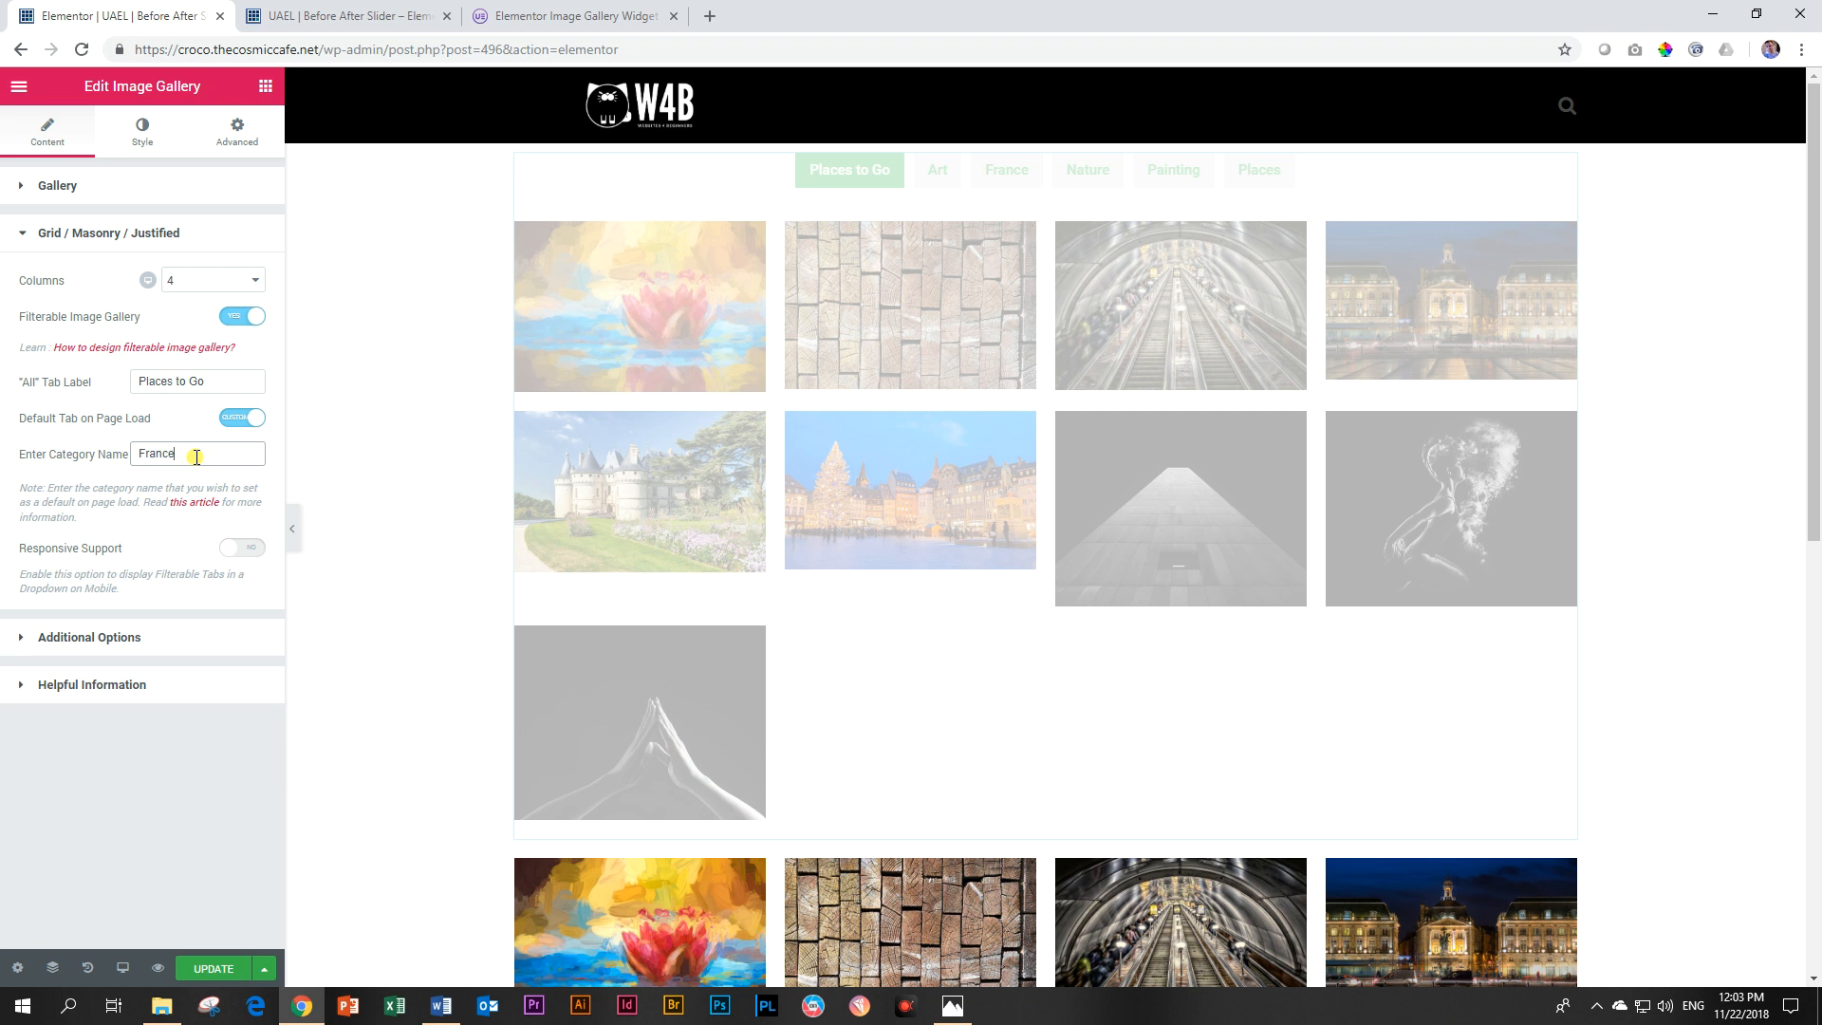
{"action": "type", "text": "ance"}
Step: Update the page and reload its preview to check the new default tab
{"action": "left_click", "coordinate": [225, 968]}
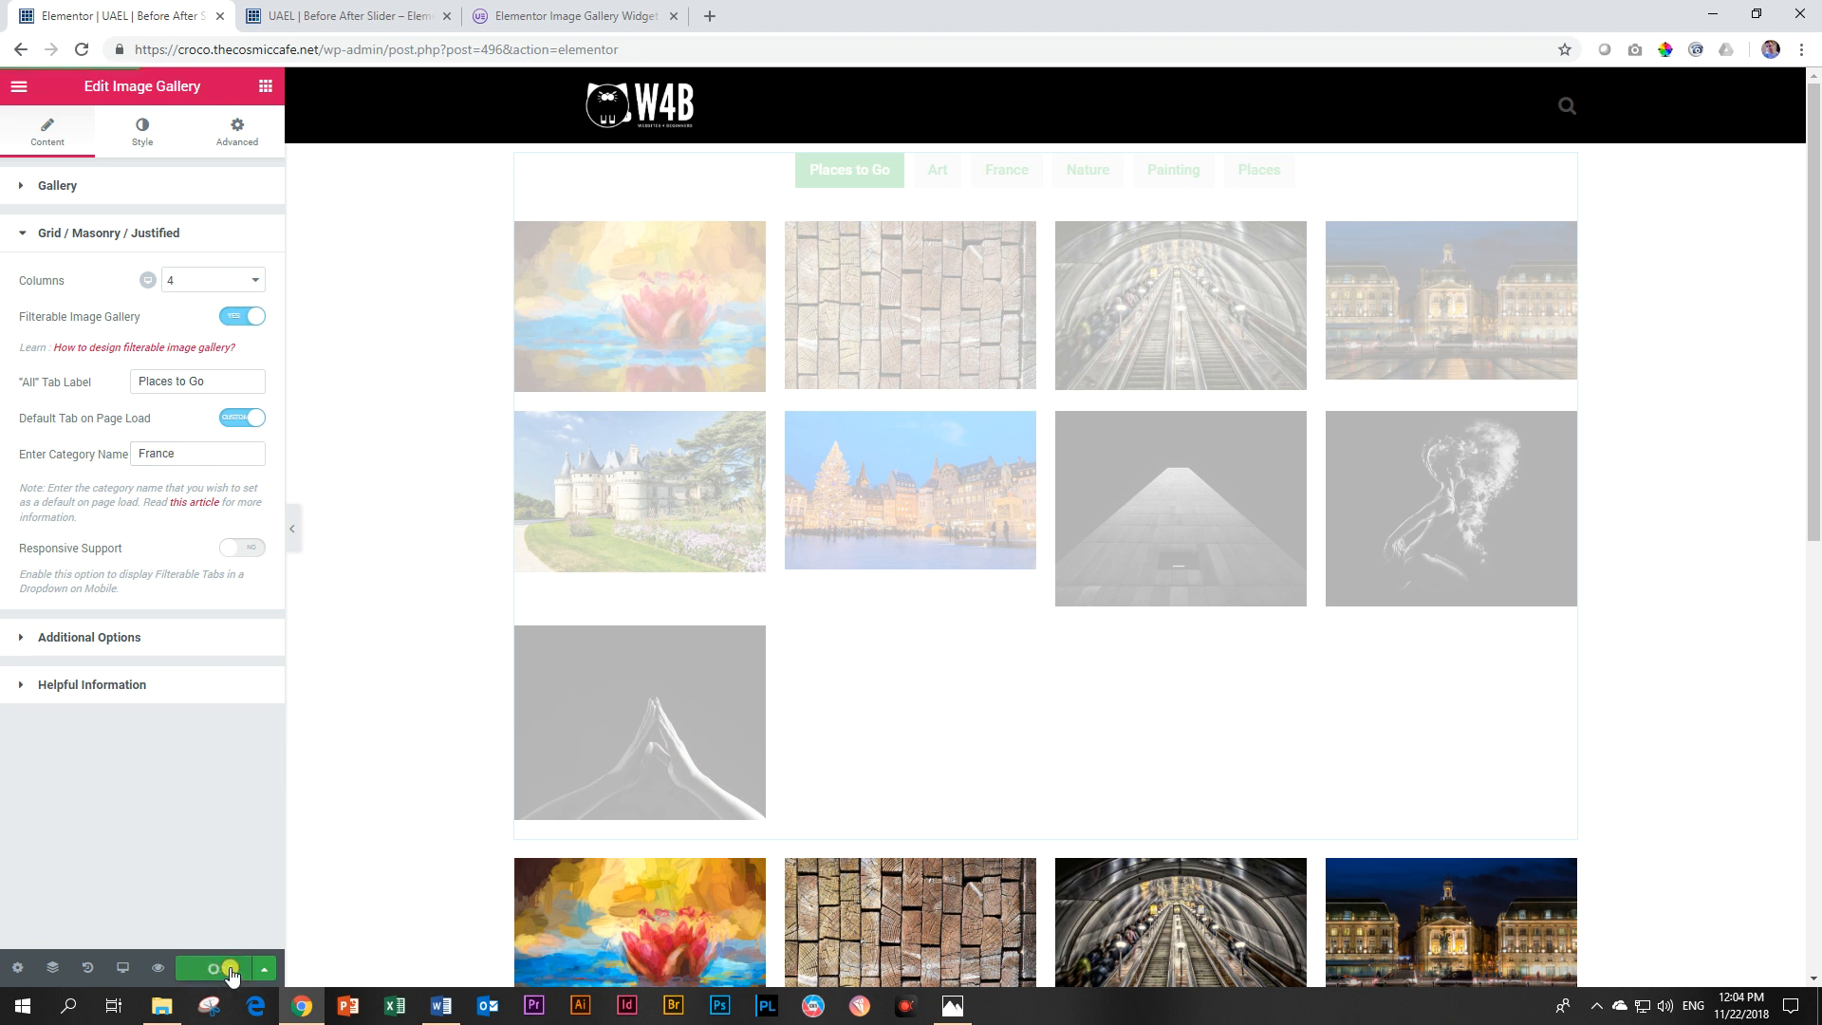
{"action": "left_click", "coordinate": [370, 19]}
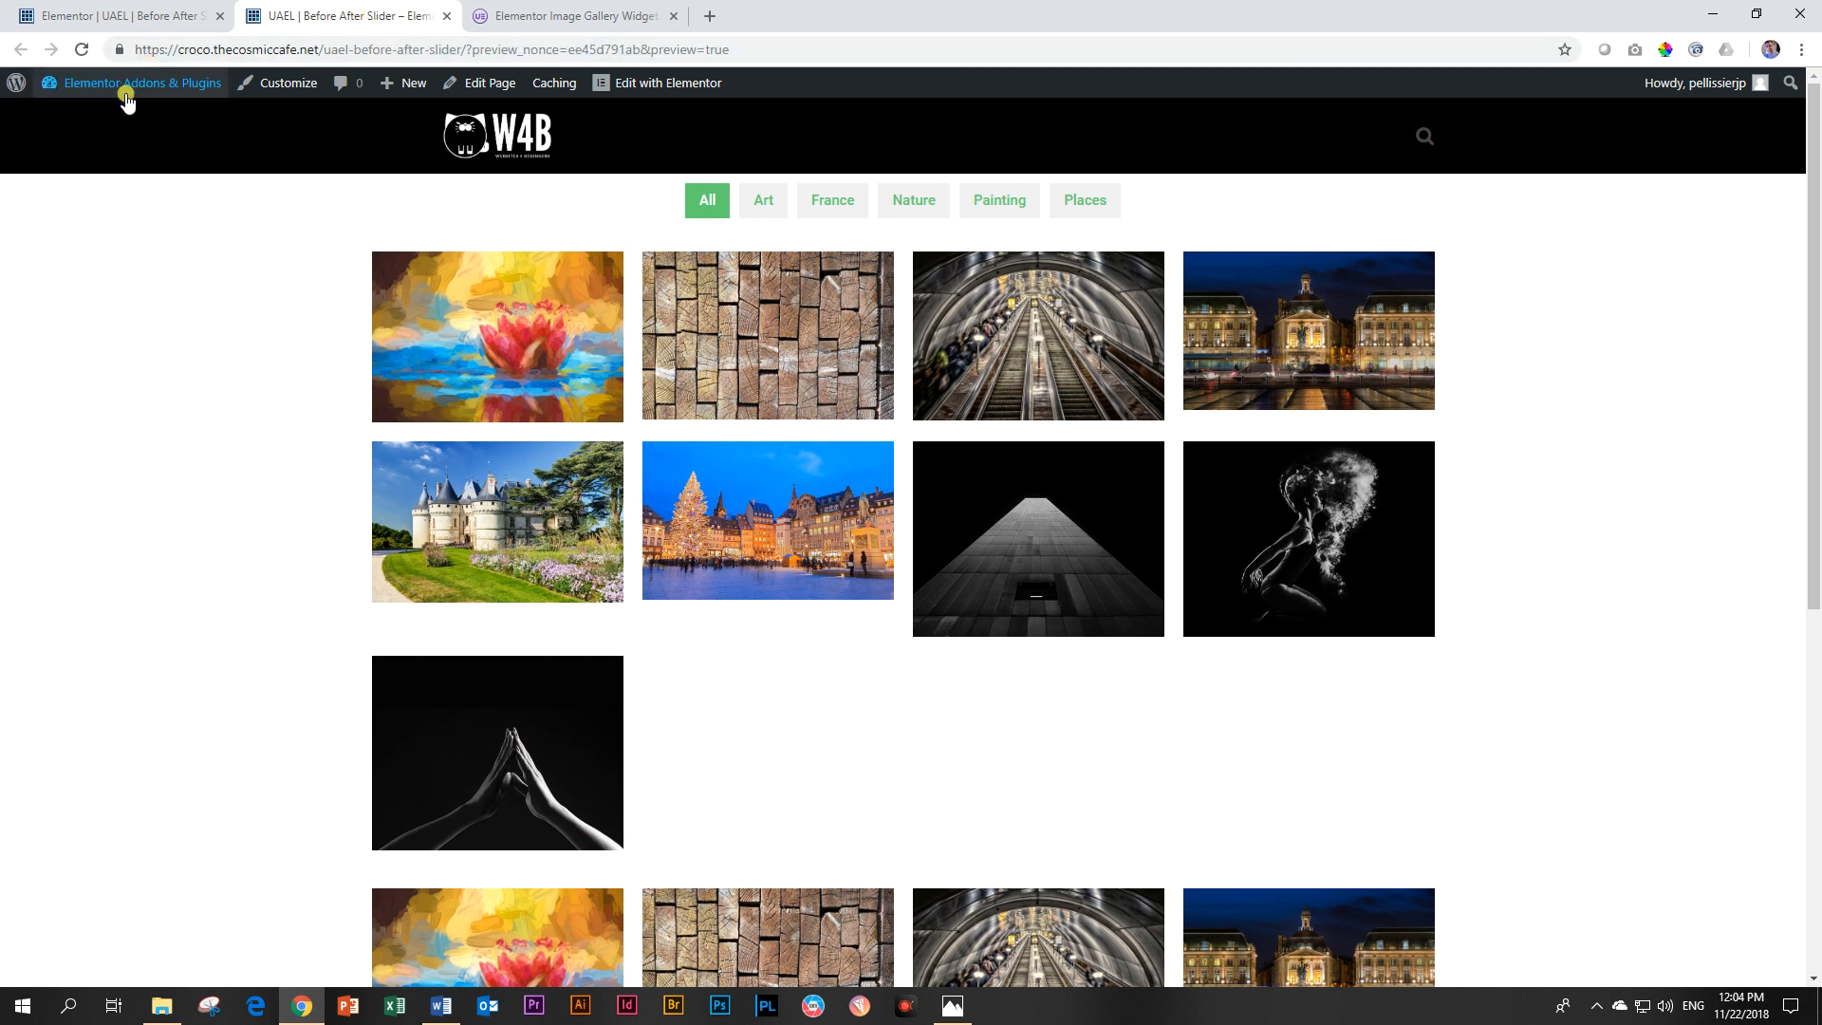
{"action": "left_click", "coordinate": [80, 50]}
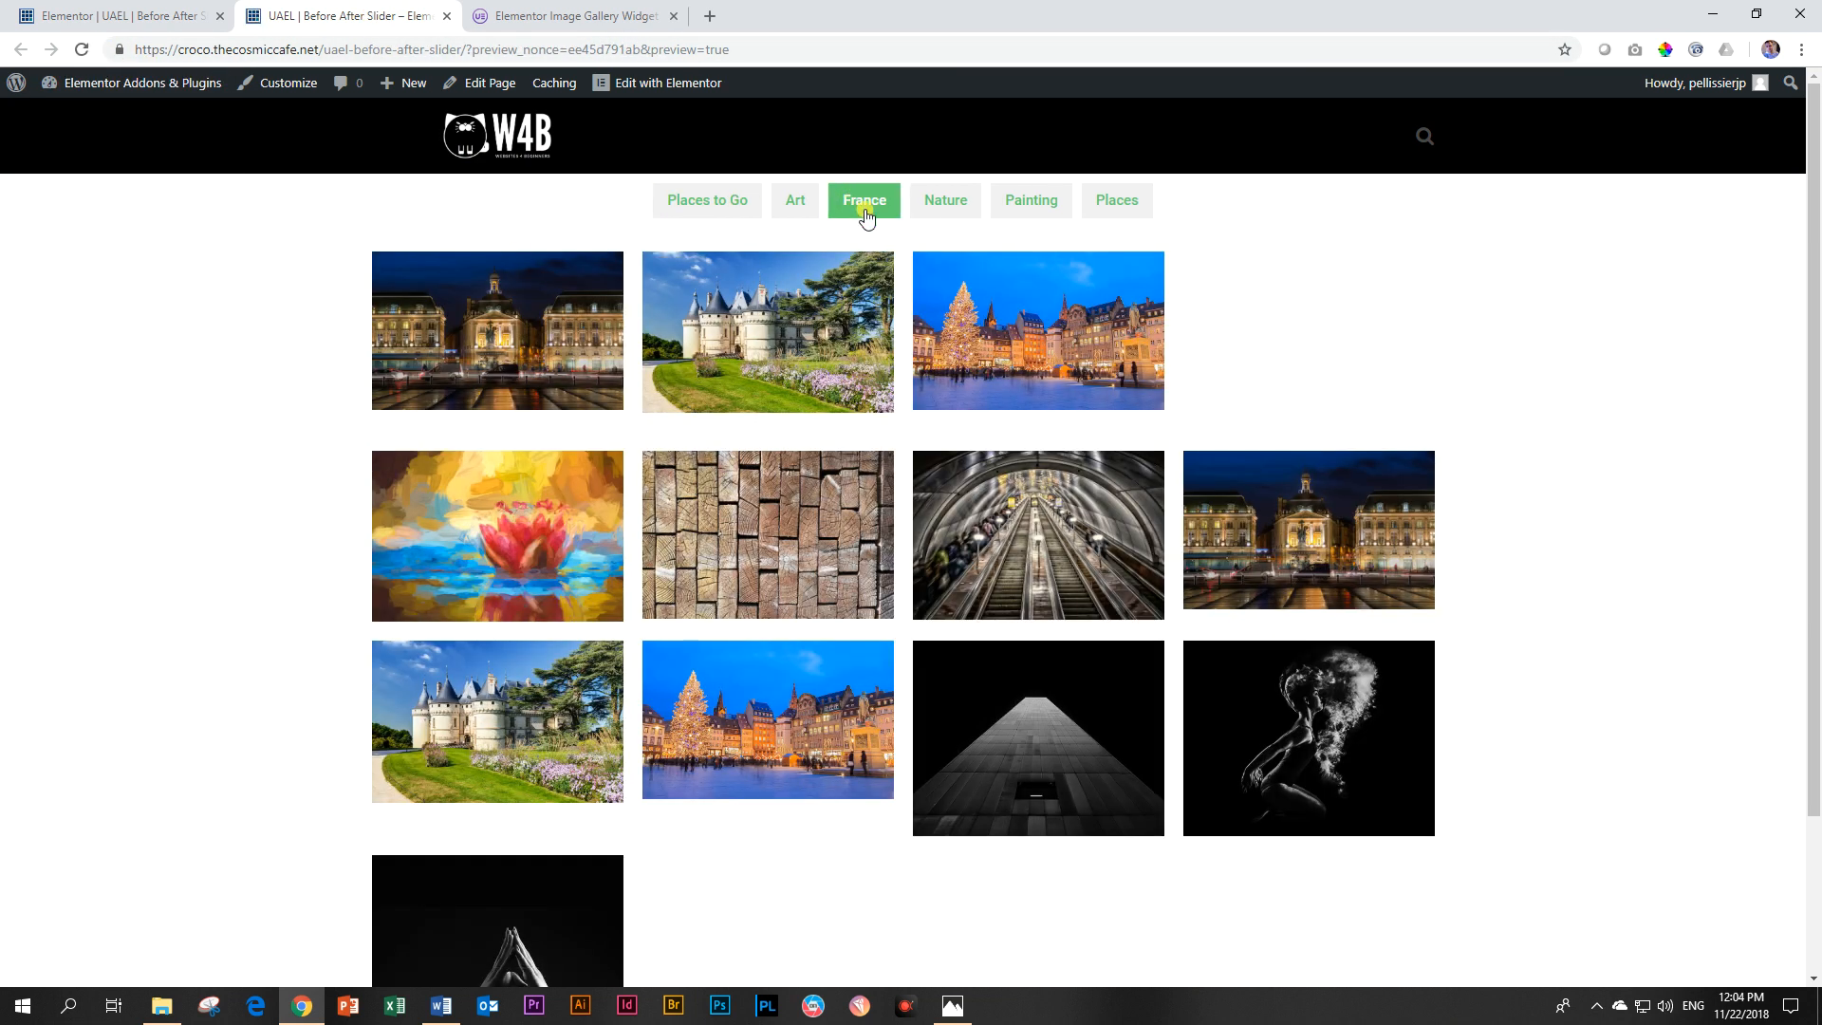
Step: Filter the previewed gallery by Places to Go and by France, and return to the editor
{"action": "left_click", "coordinate": [724, 207]}
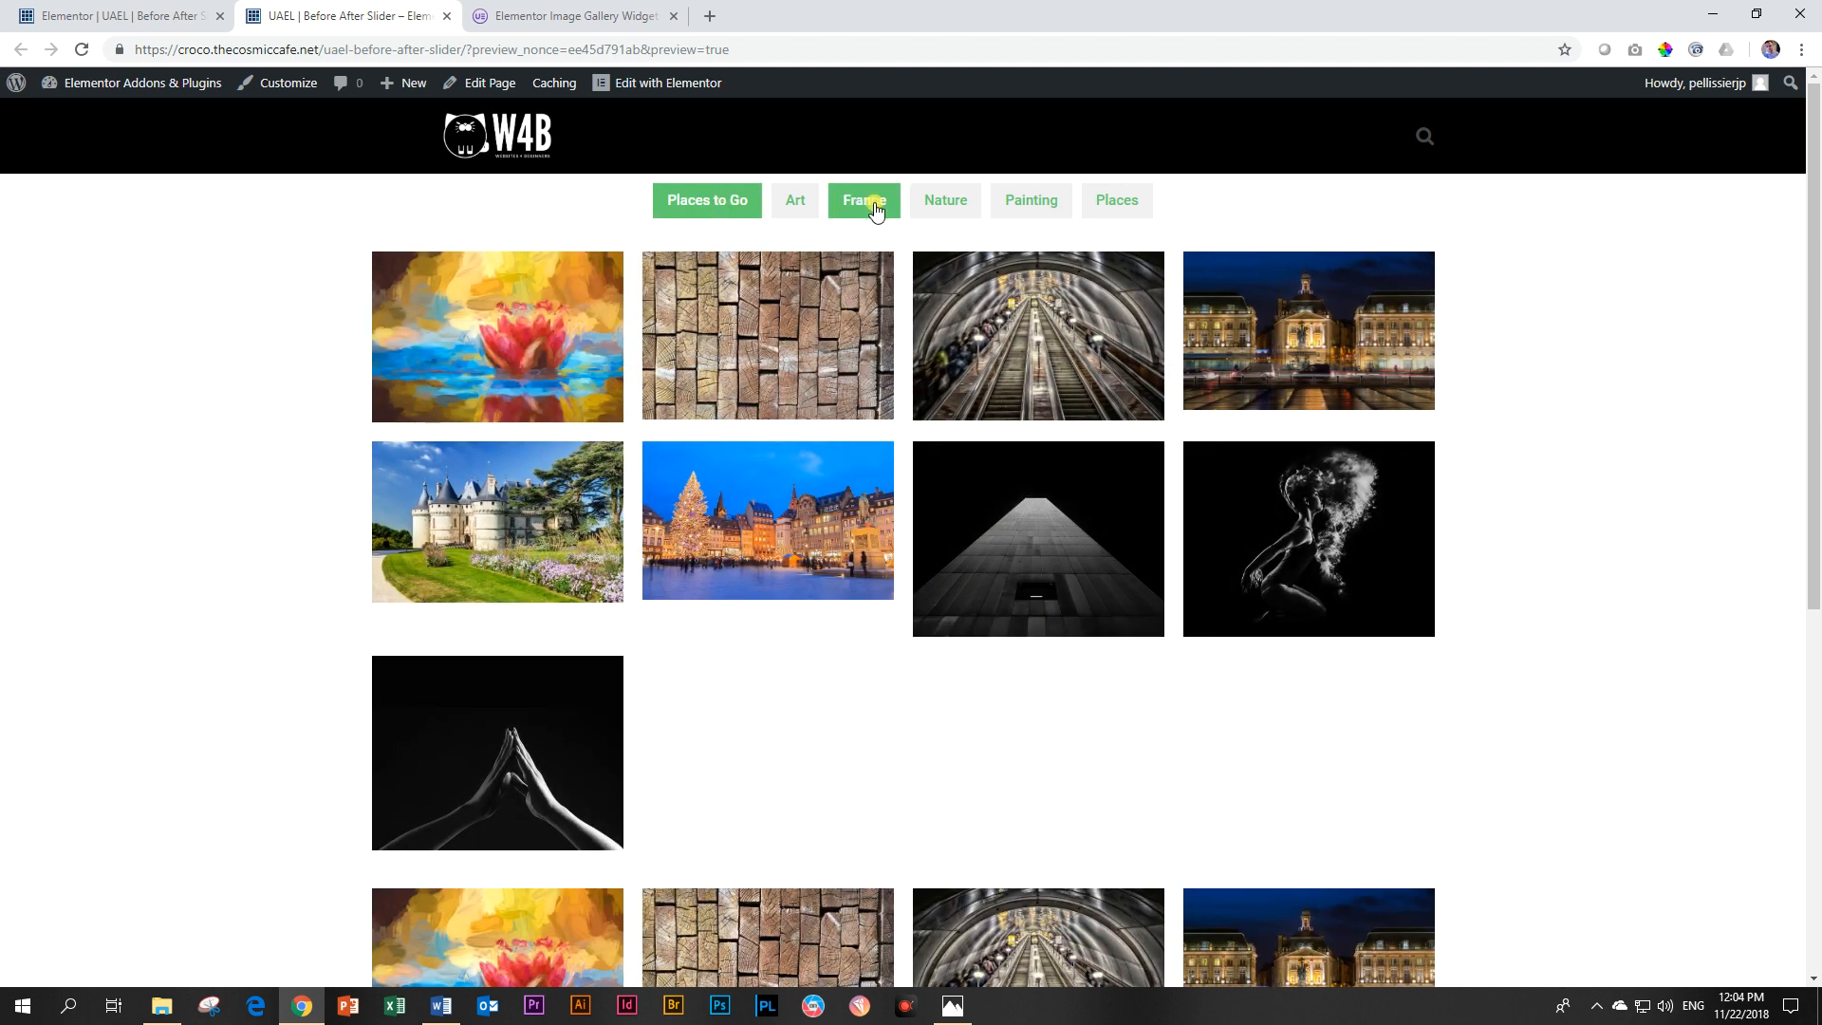
{"action": "left_click", "coordinate": [864, 199]}
{"action": "left_click", "coordinate": [110, 16]}
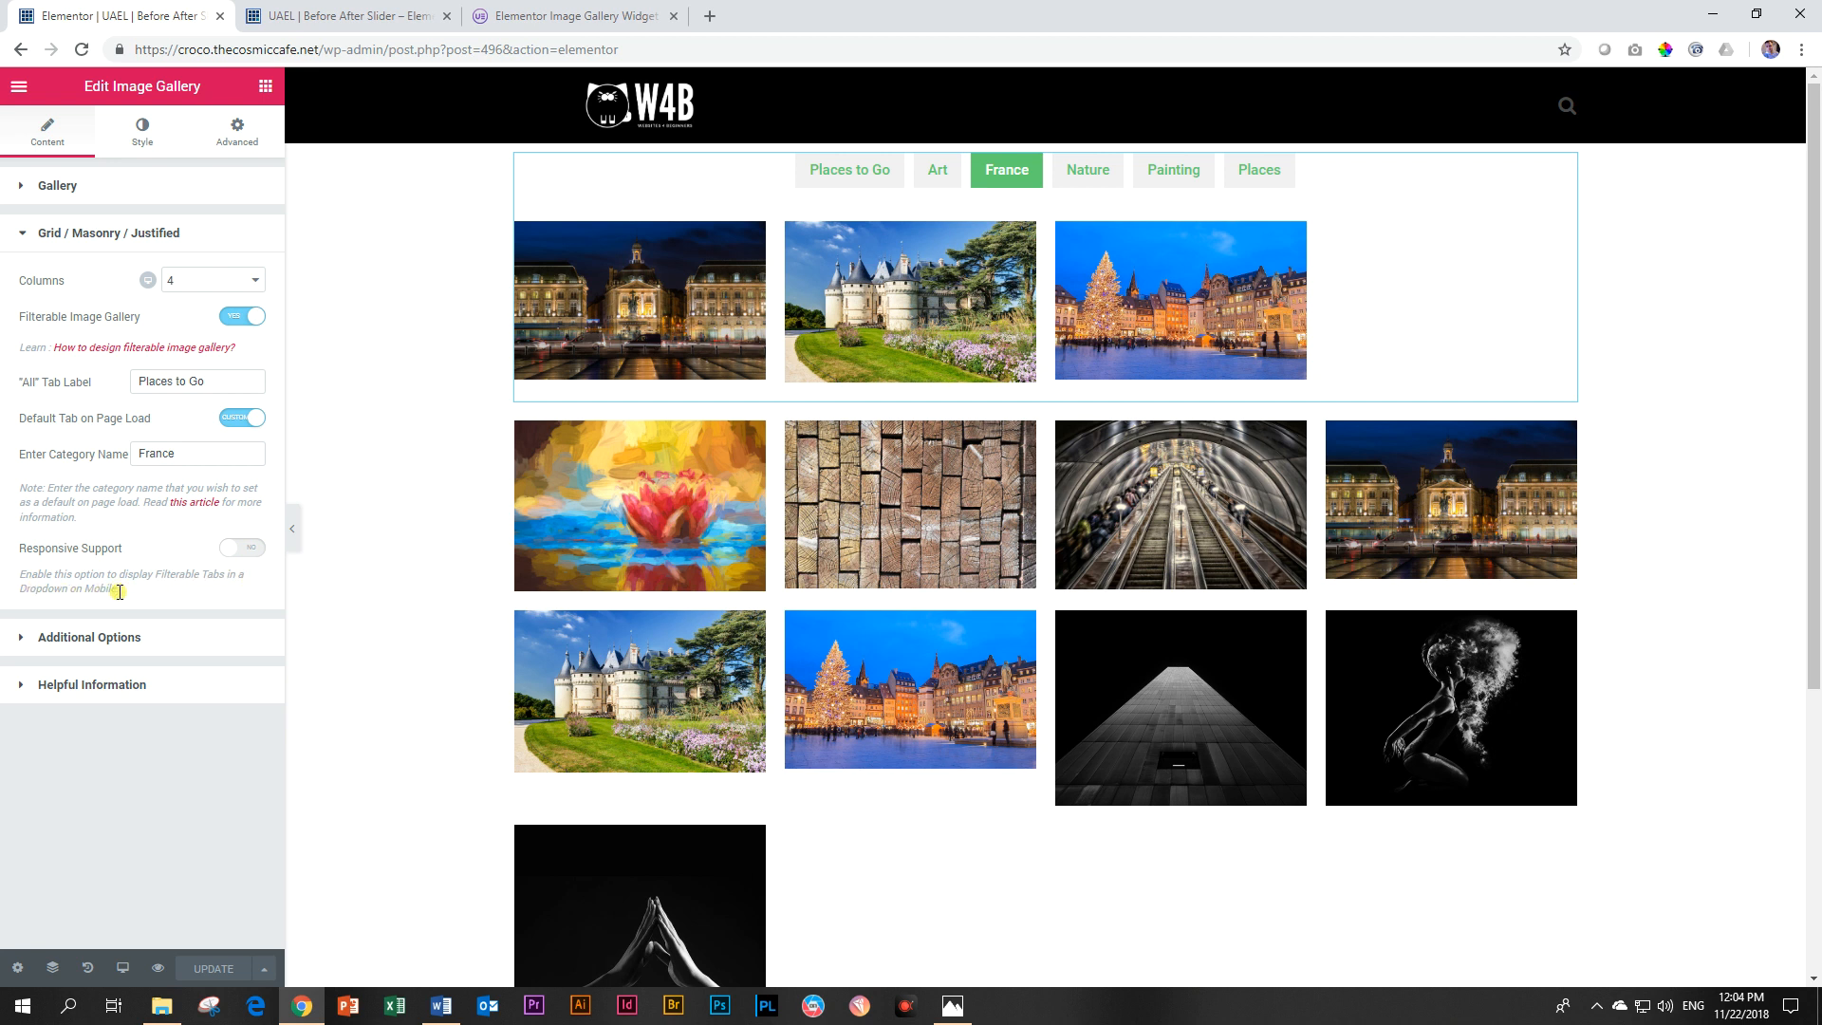
Step: Enable Responsive Support for the gallery's filter tabs, update the page and preview the changes
{"action": "left_click", "coordinate": [229, 549]}
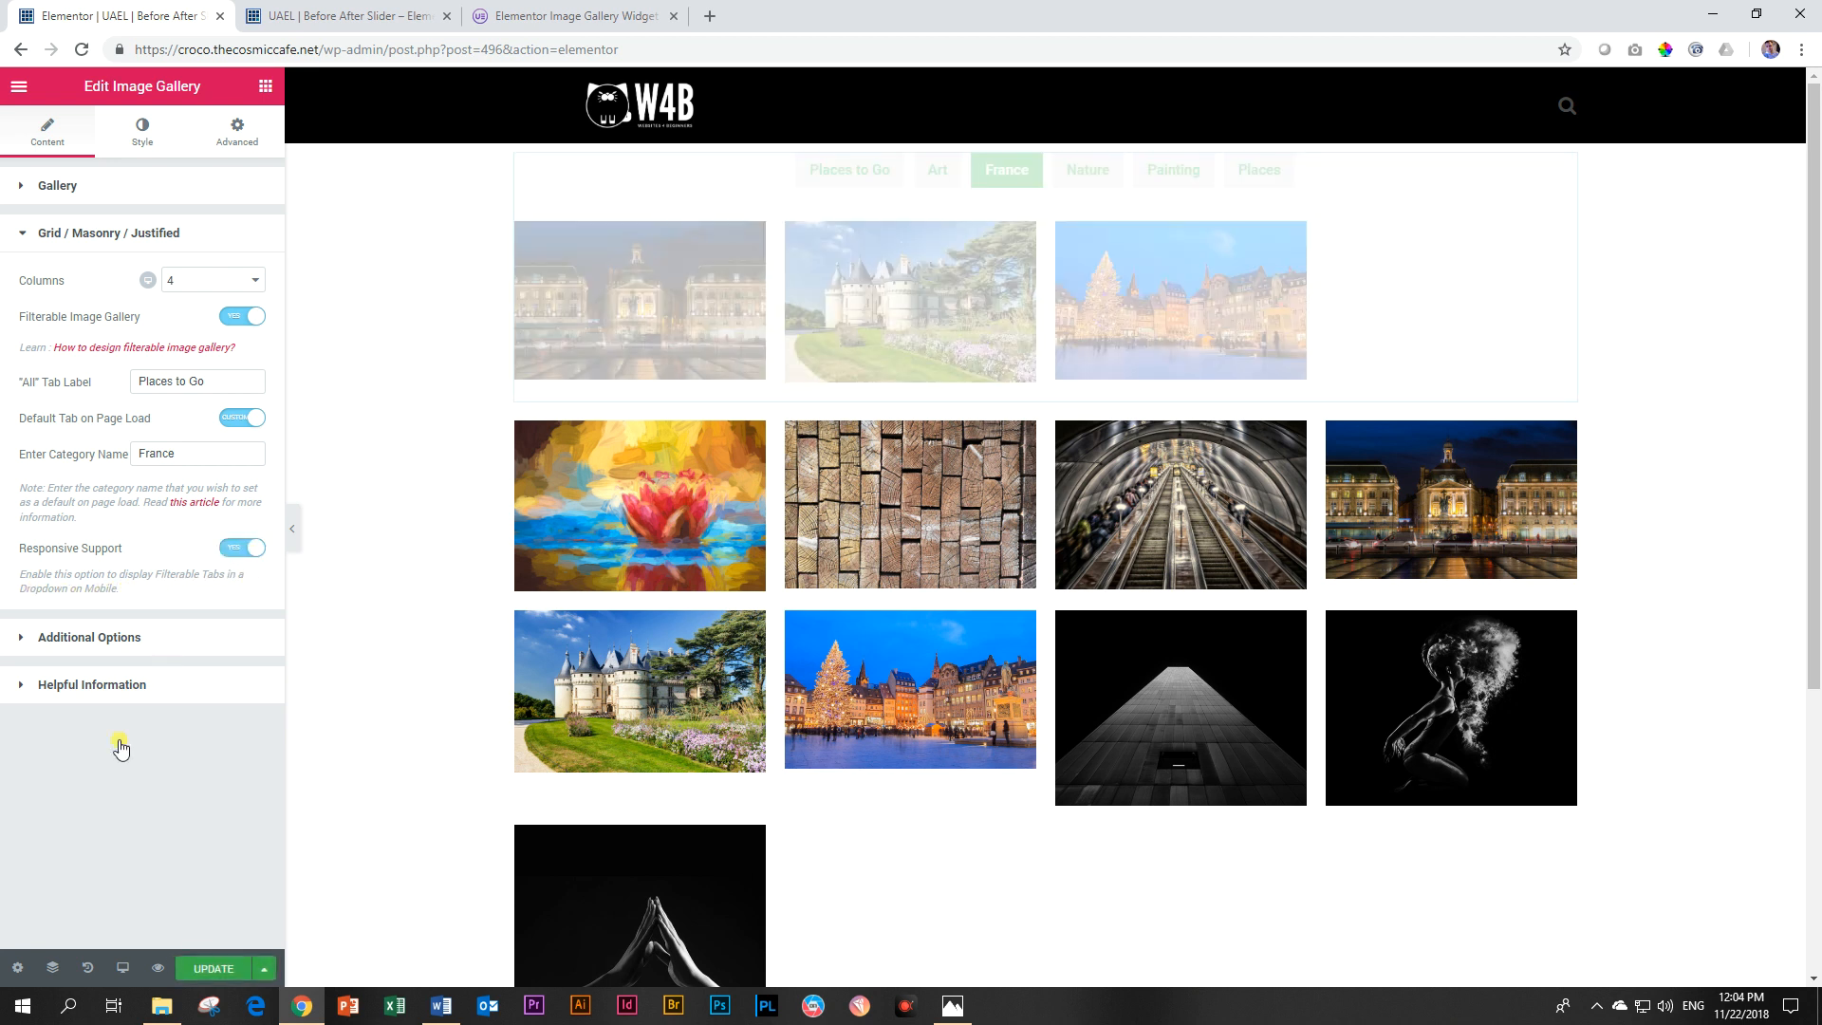
{"action": "left_click", "coordinate": [214, 968]}
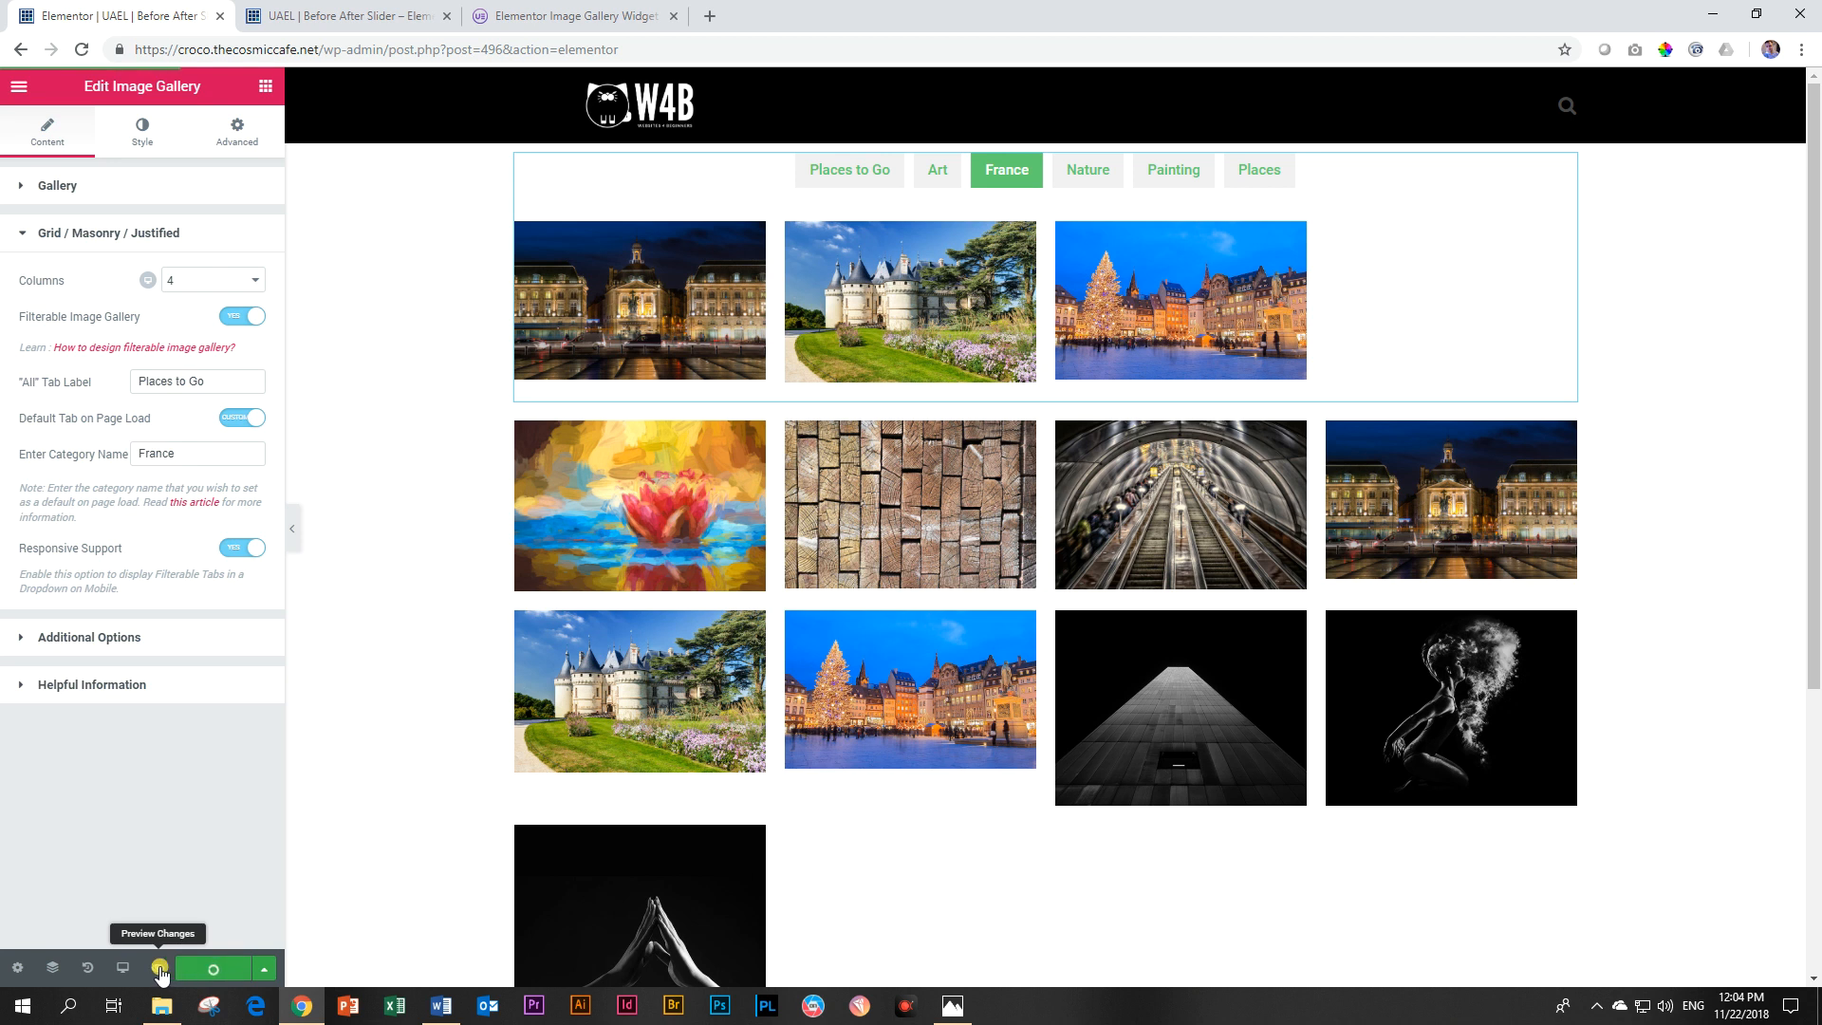
{"action": "left_click", "coordinate": [160, 969]}
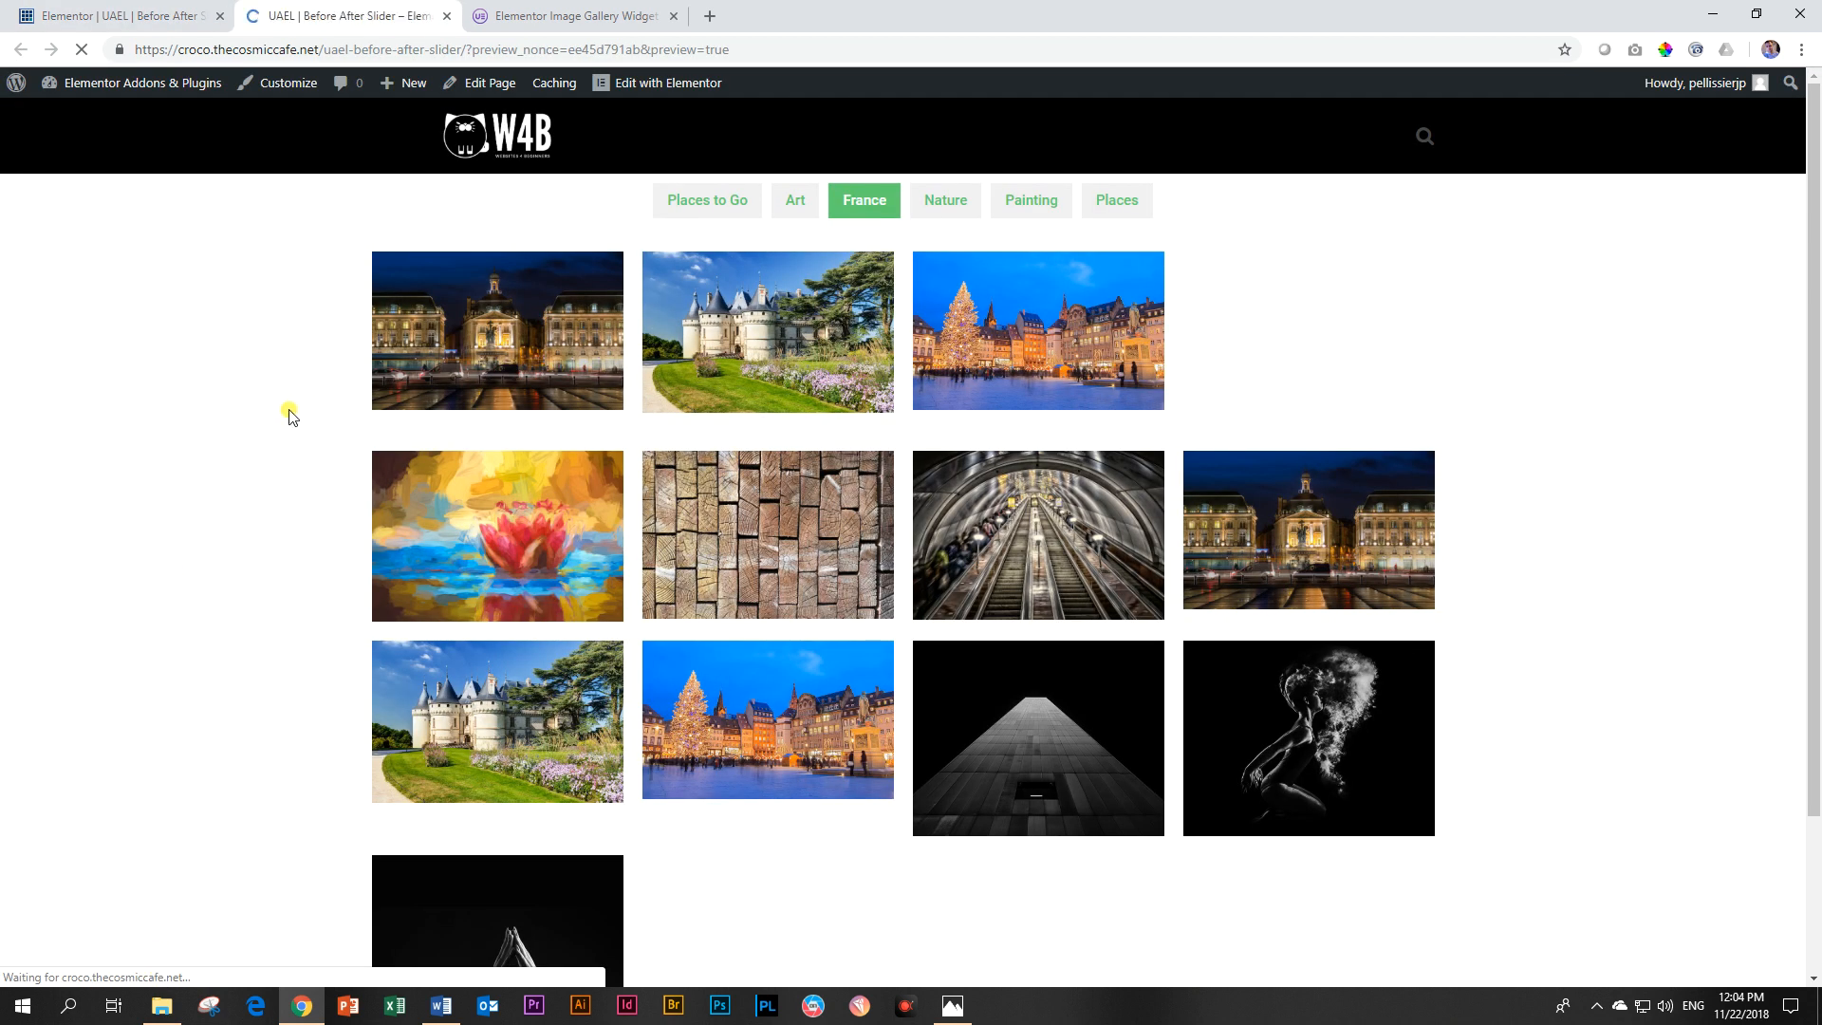
Step: Narrow the preview window to mobile width, filter by Art, Nature and Painting from the tab dropdown, and maximize the window again
{"action": "left_click", "coordinate": [1755, 15]}
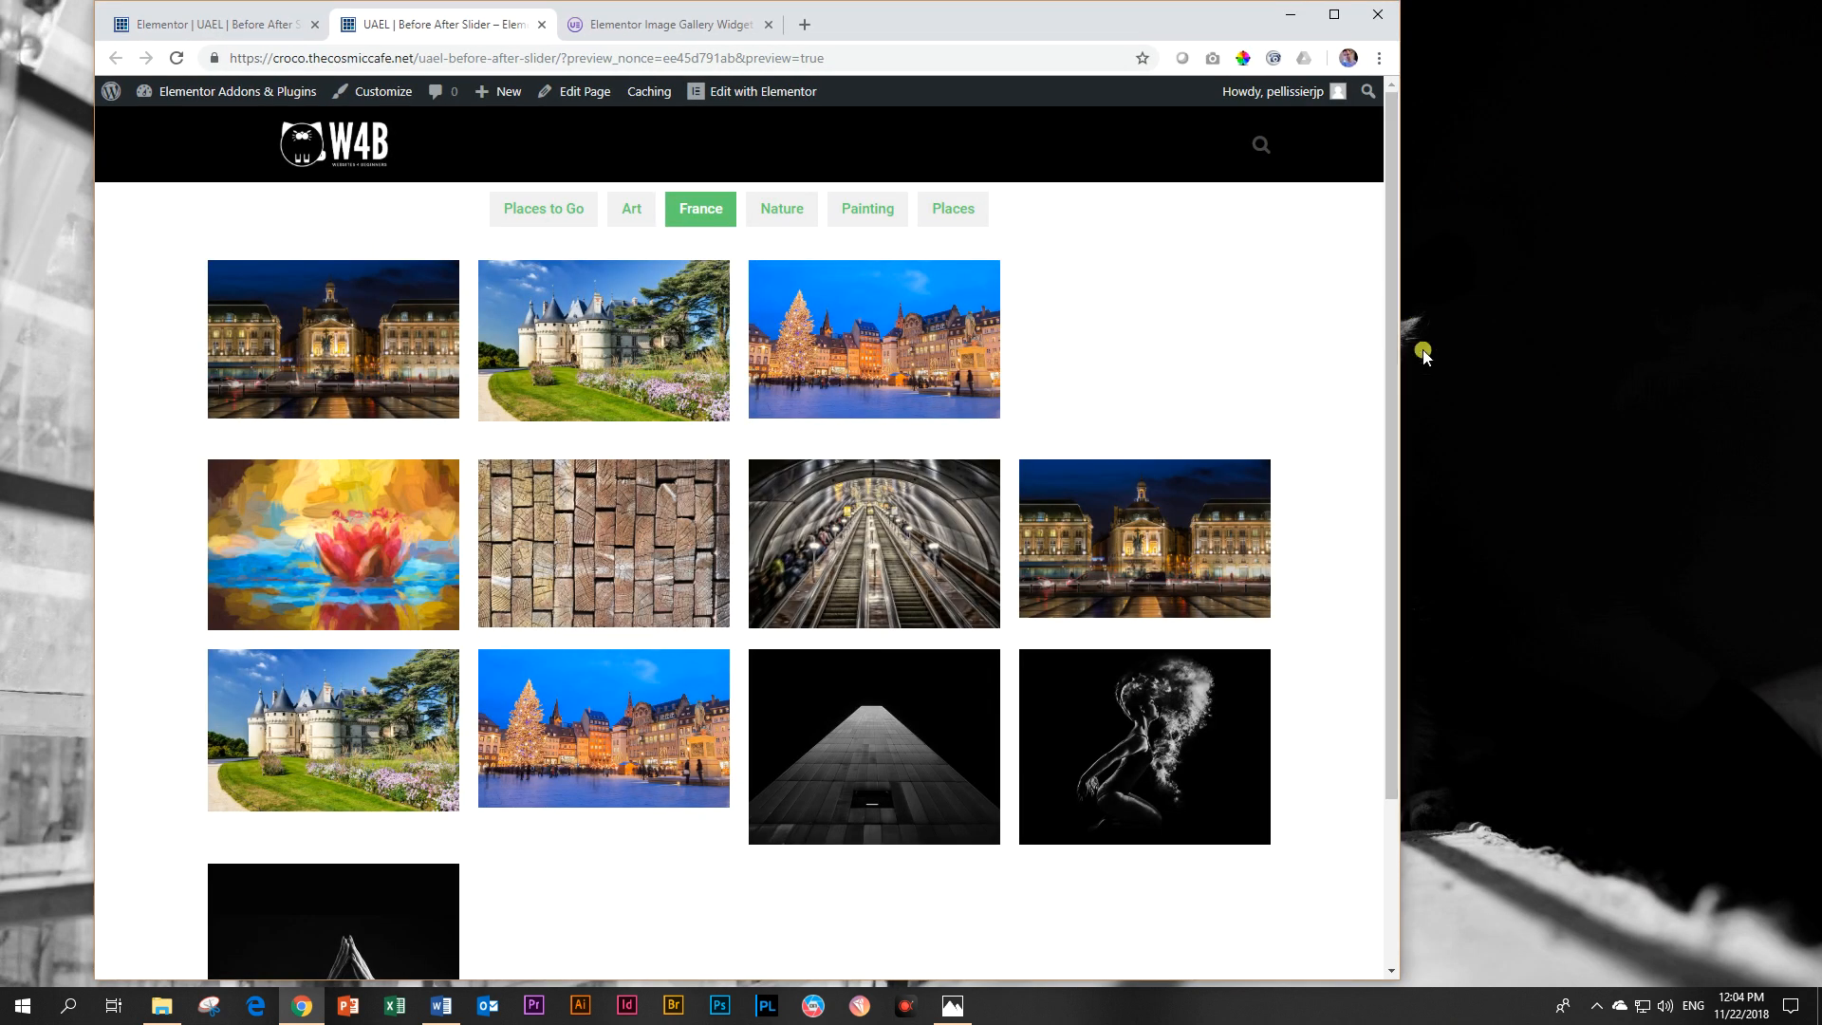
{"action": "left_click_drag", "start_coordinate": [1397, 358], "coordinate": [551, 342]}
{"action": "left_click", "coordinate": [351, 274]}
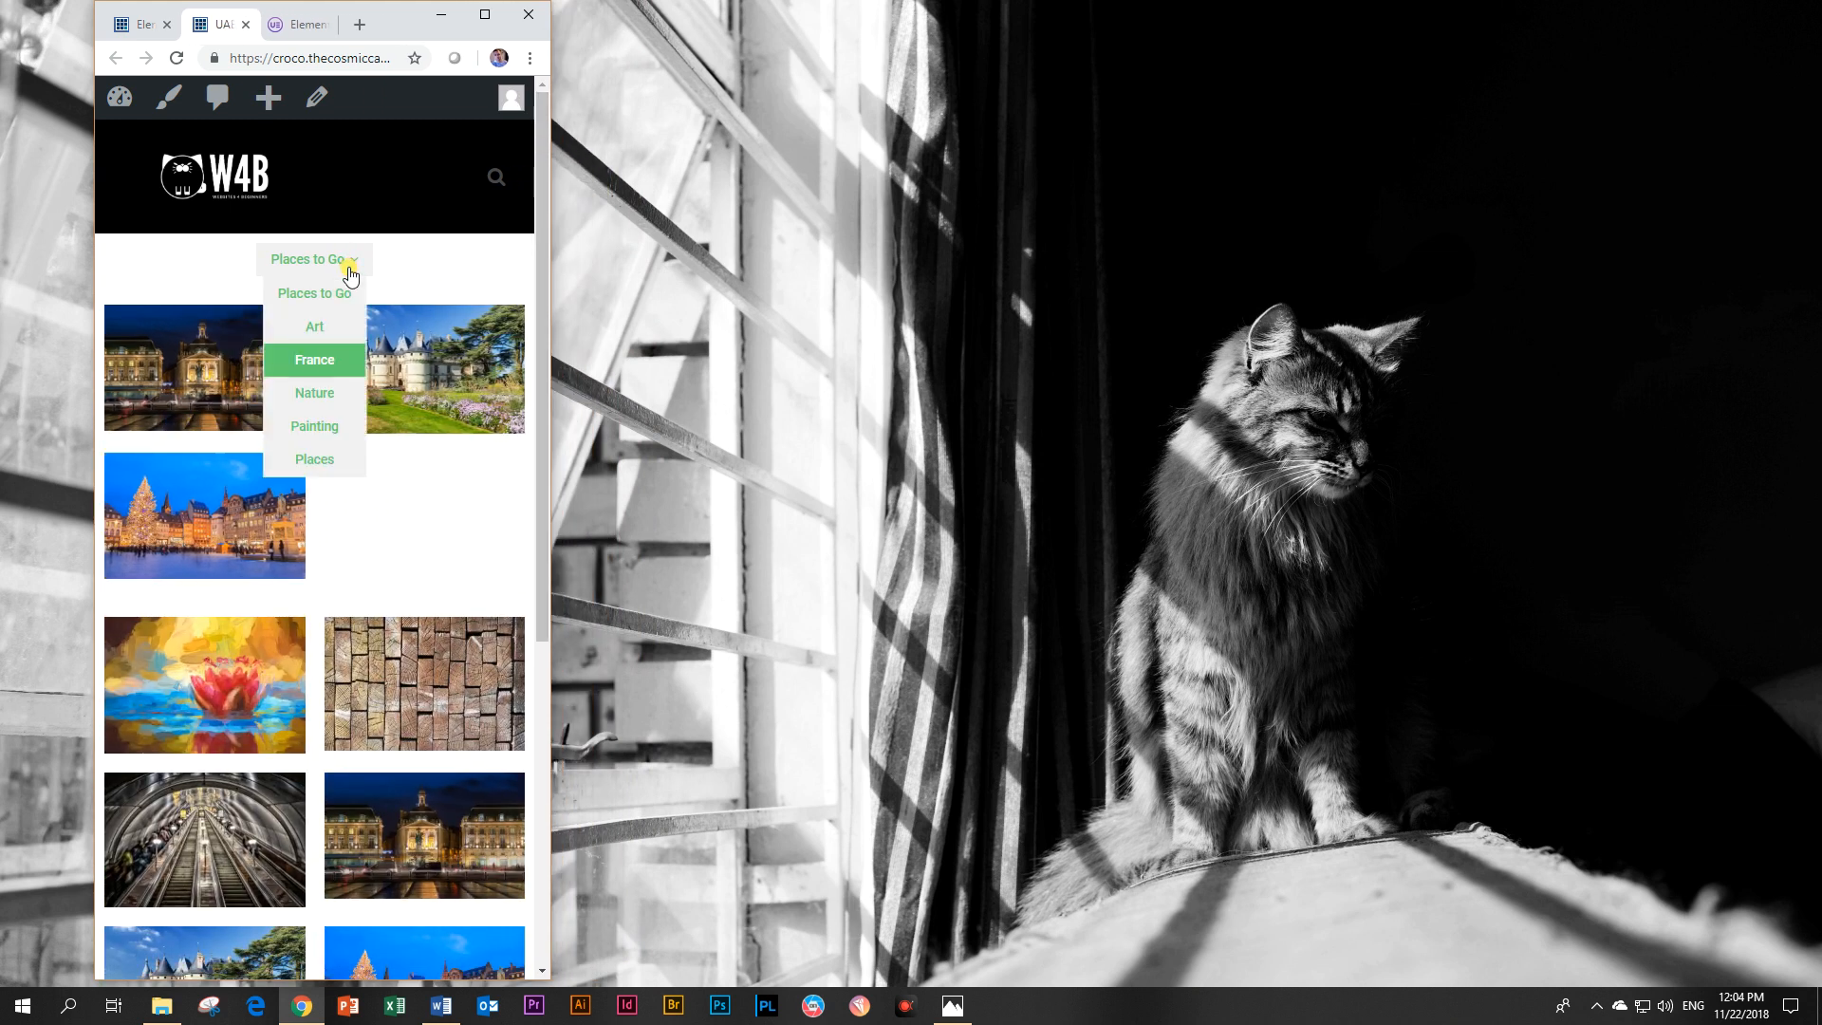
{"action": "left_click", "coordinate": [344, 326]}
{"action": "left_click", "coordinate": [355, 267]}
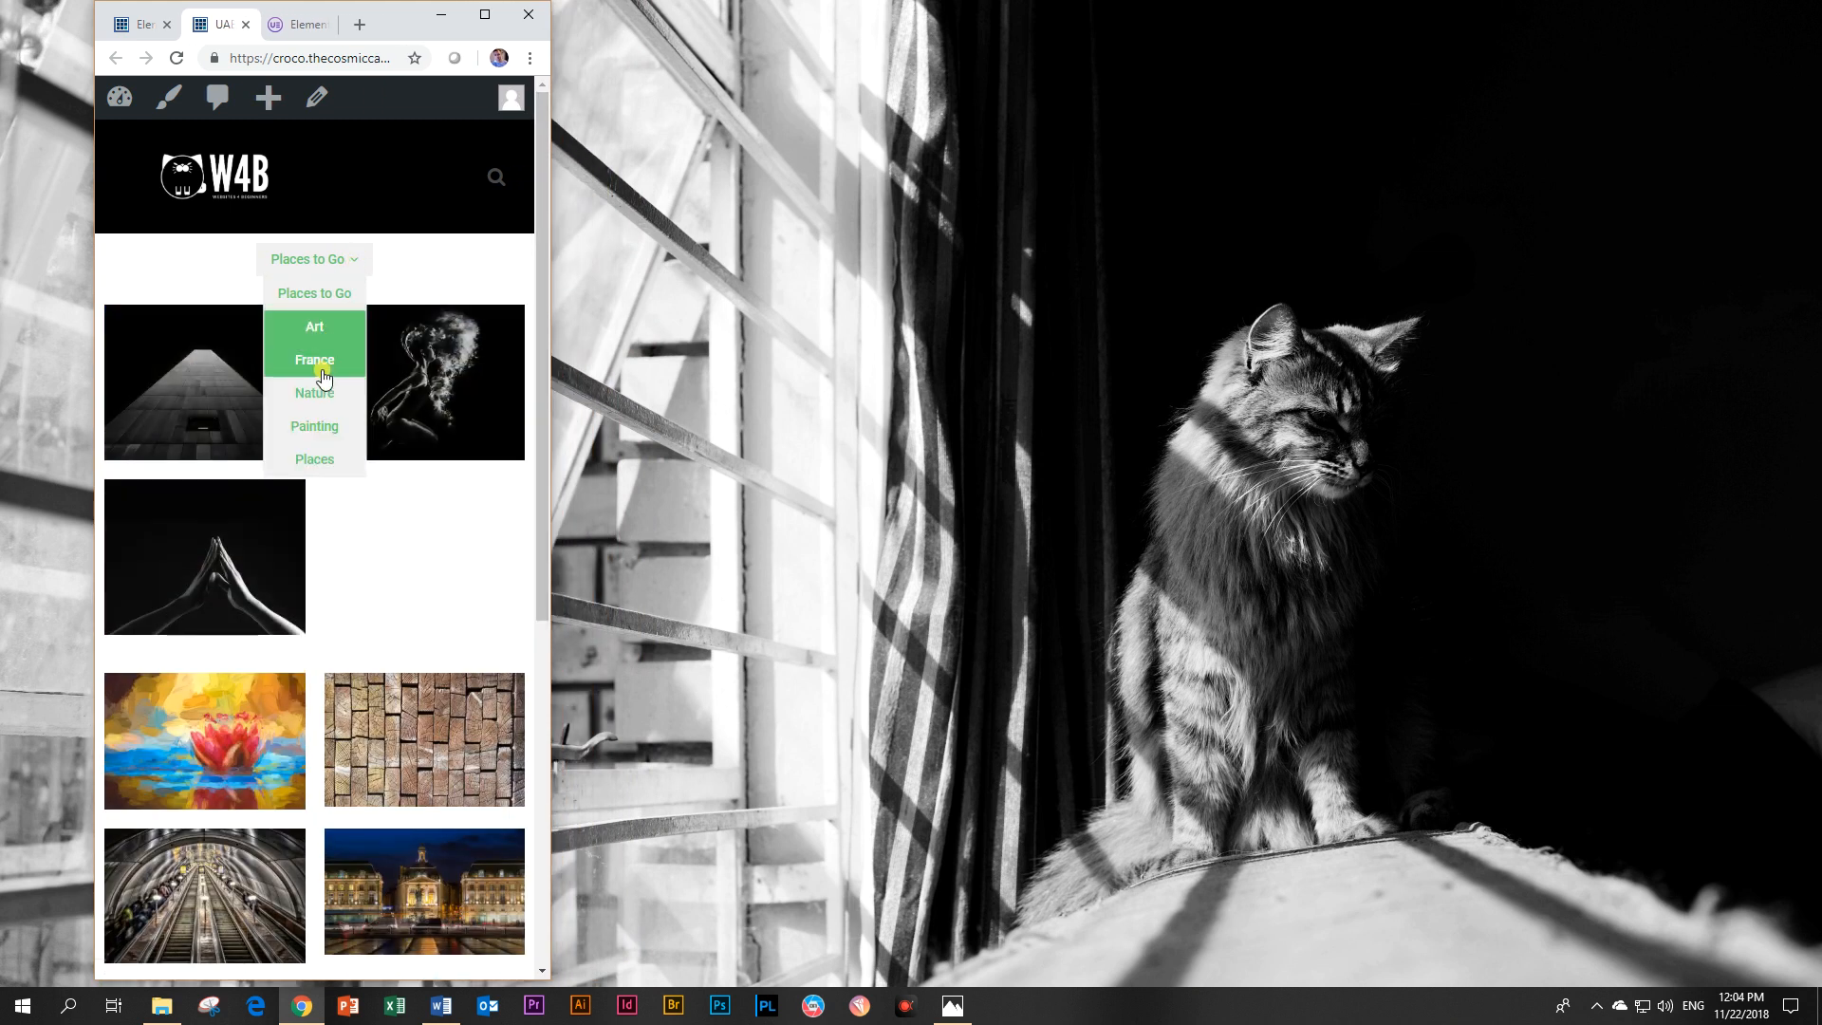
{"action": "left_click", "coordinate": [323, 391]}
{"action": "left_click", "coordinate": [338, 271]}
{"action": "left_click", "coordinate": [327, 360]}
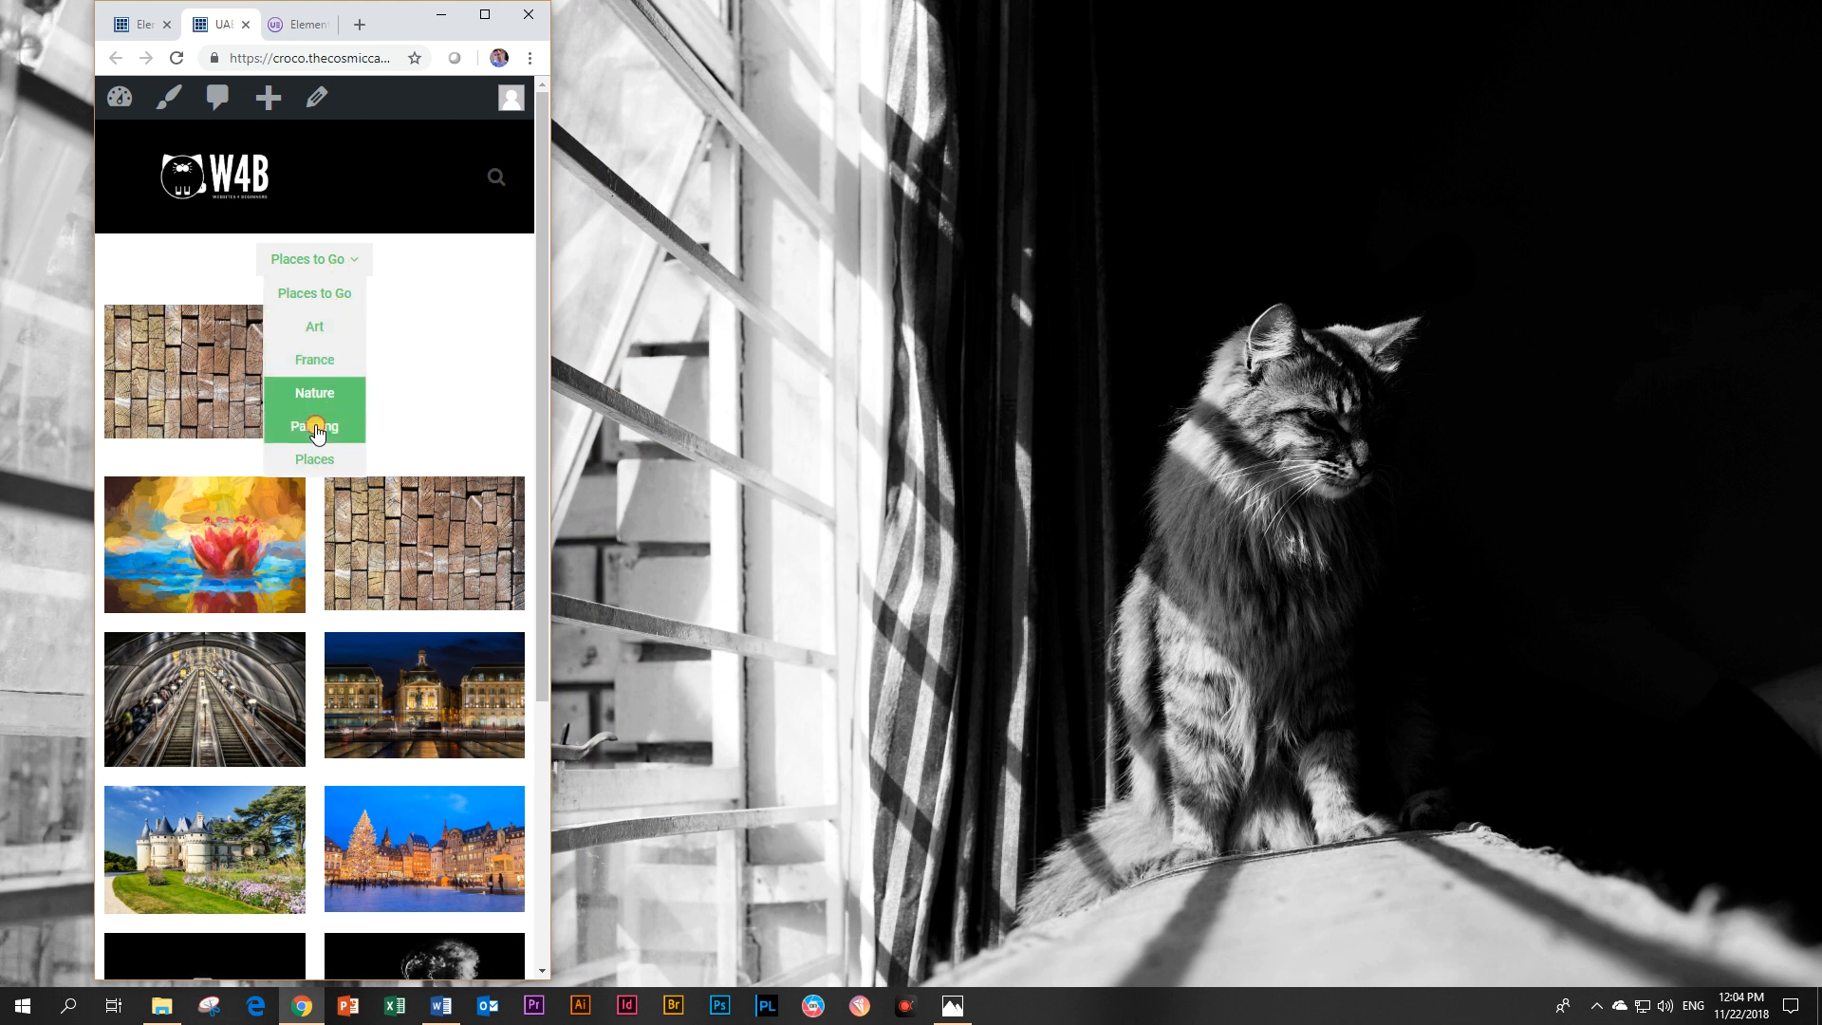
{"action": "left_click", "coordinate": [486, 15]}
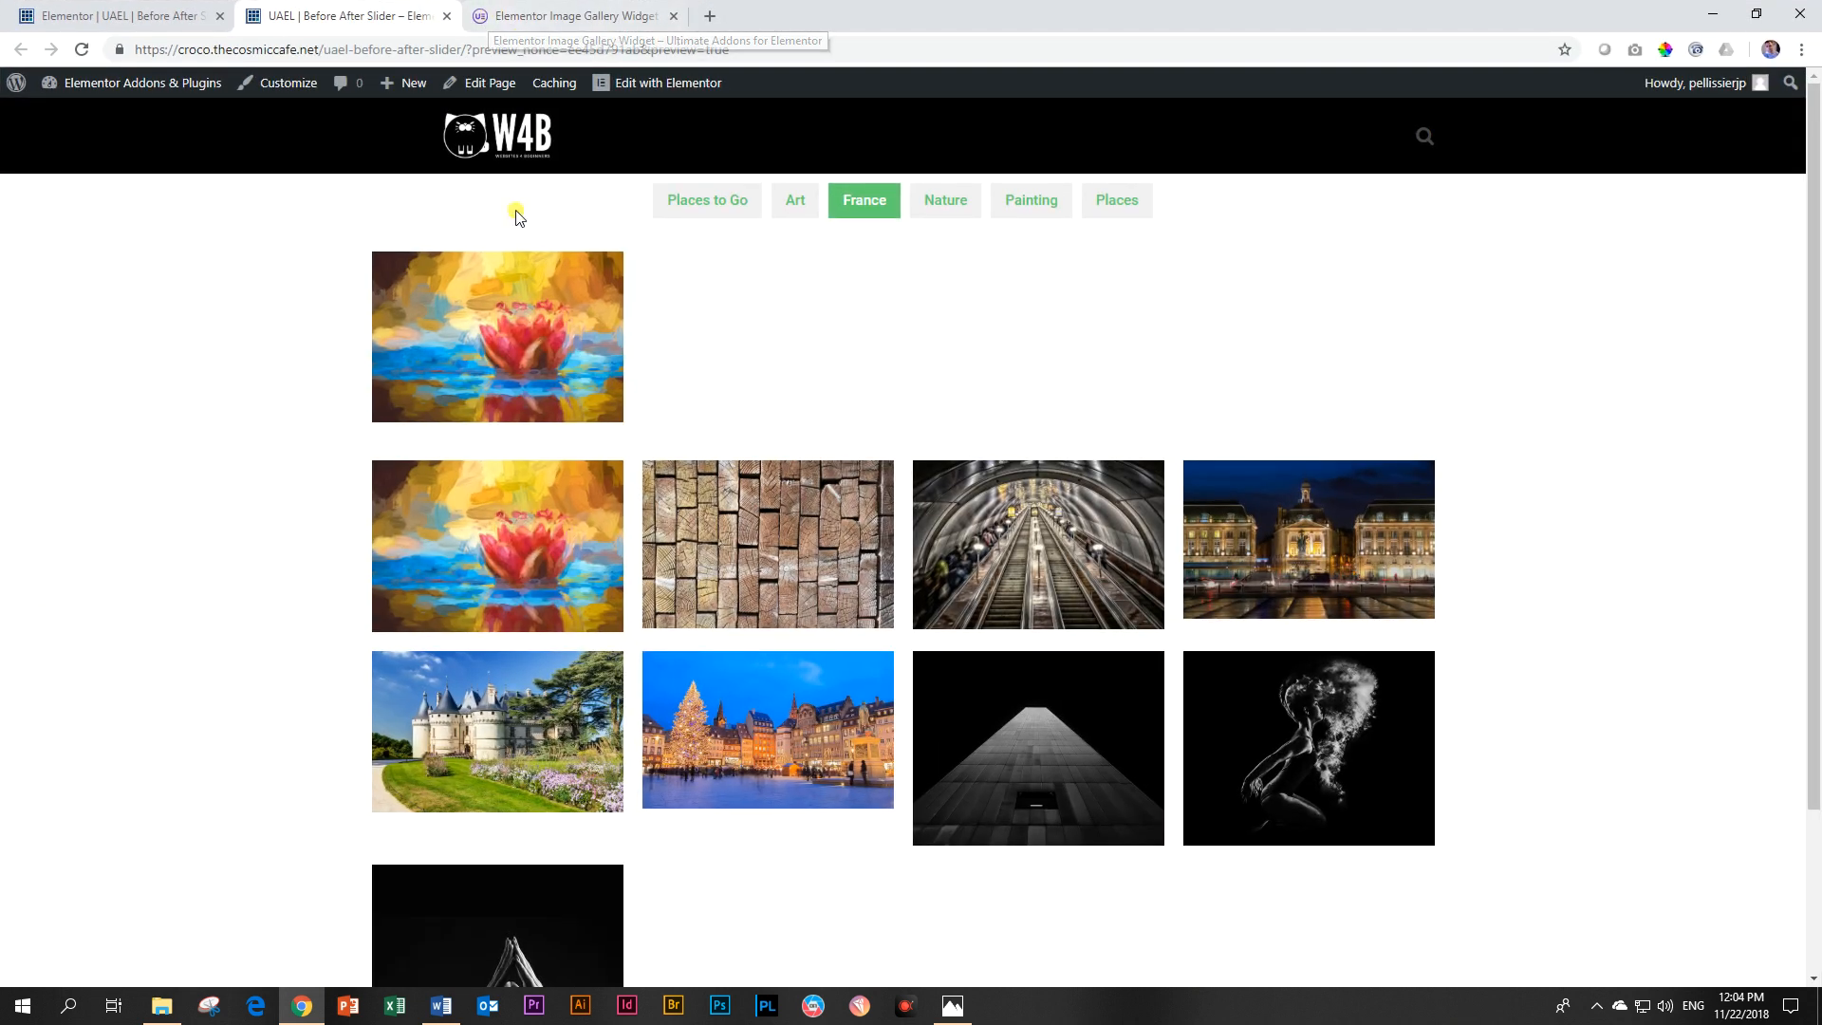
{"action": "left_click", "coordinate": [710, 207]}
Step: Return to the editor and set the gallery's click action to Lightbox in its additional options
{"action": "left_click", "coordinate": [84, 7]}
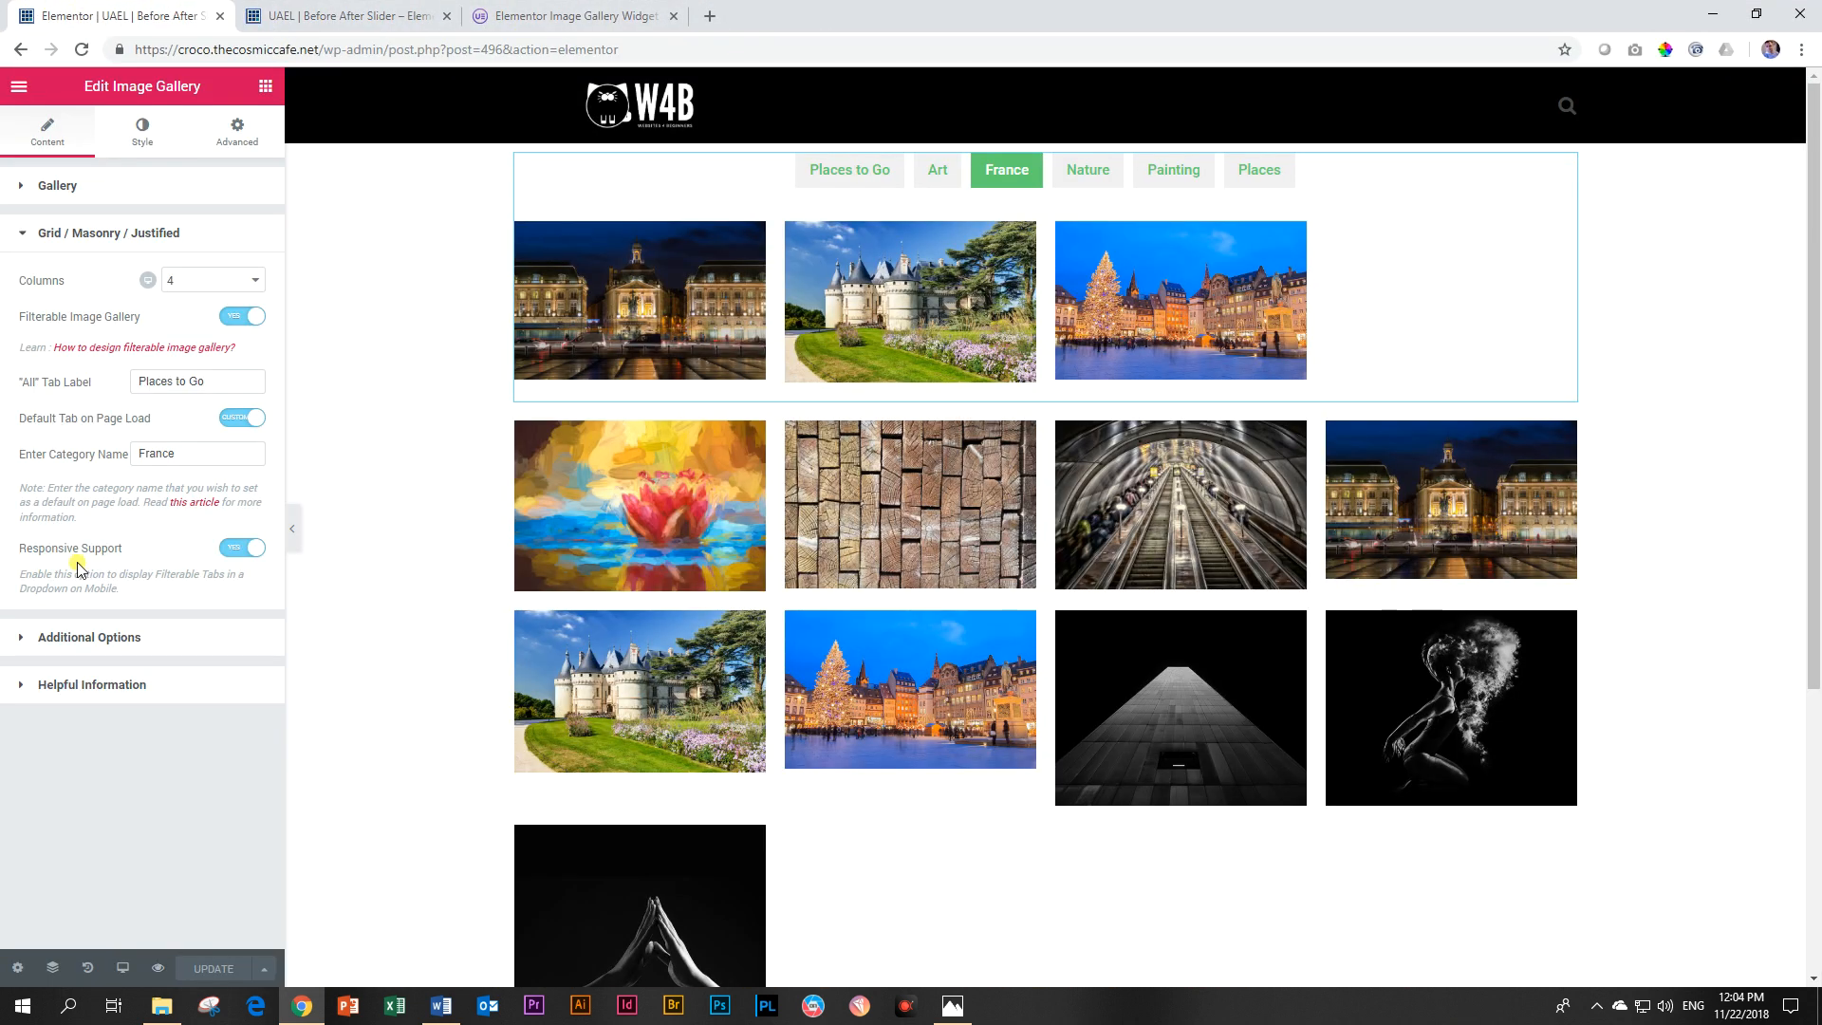
{"action": "left_click", "coordinate": [102, 639]}
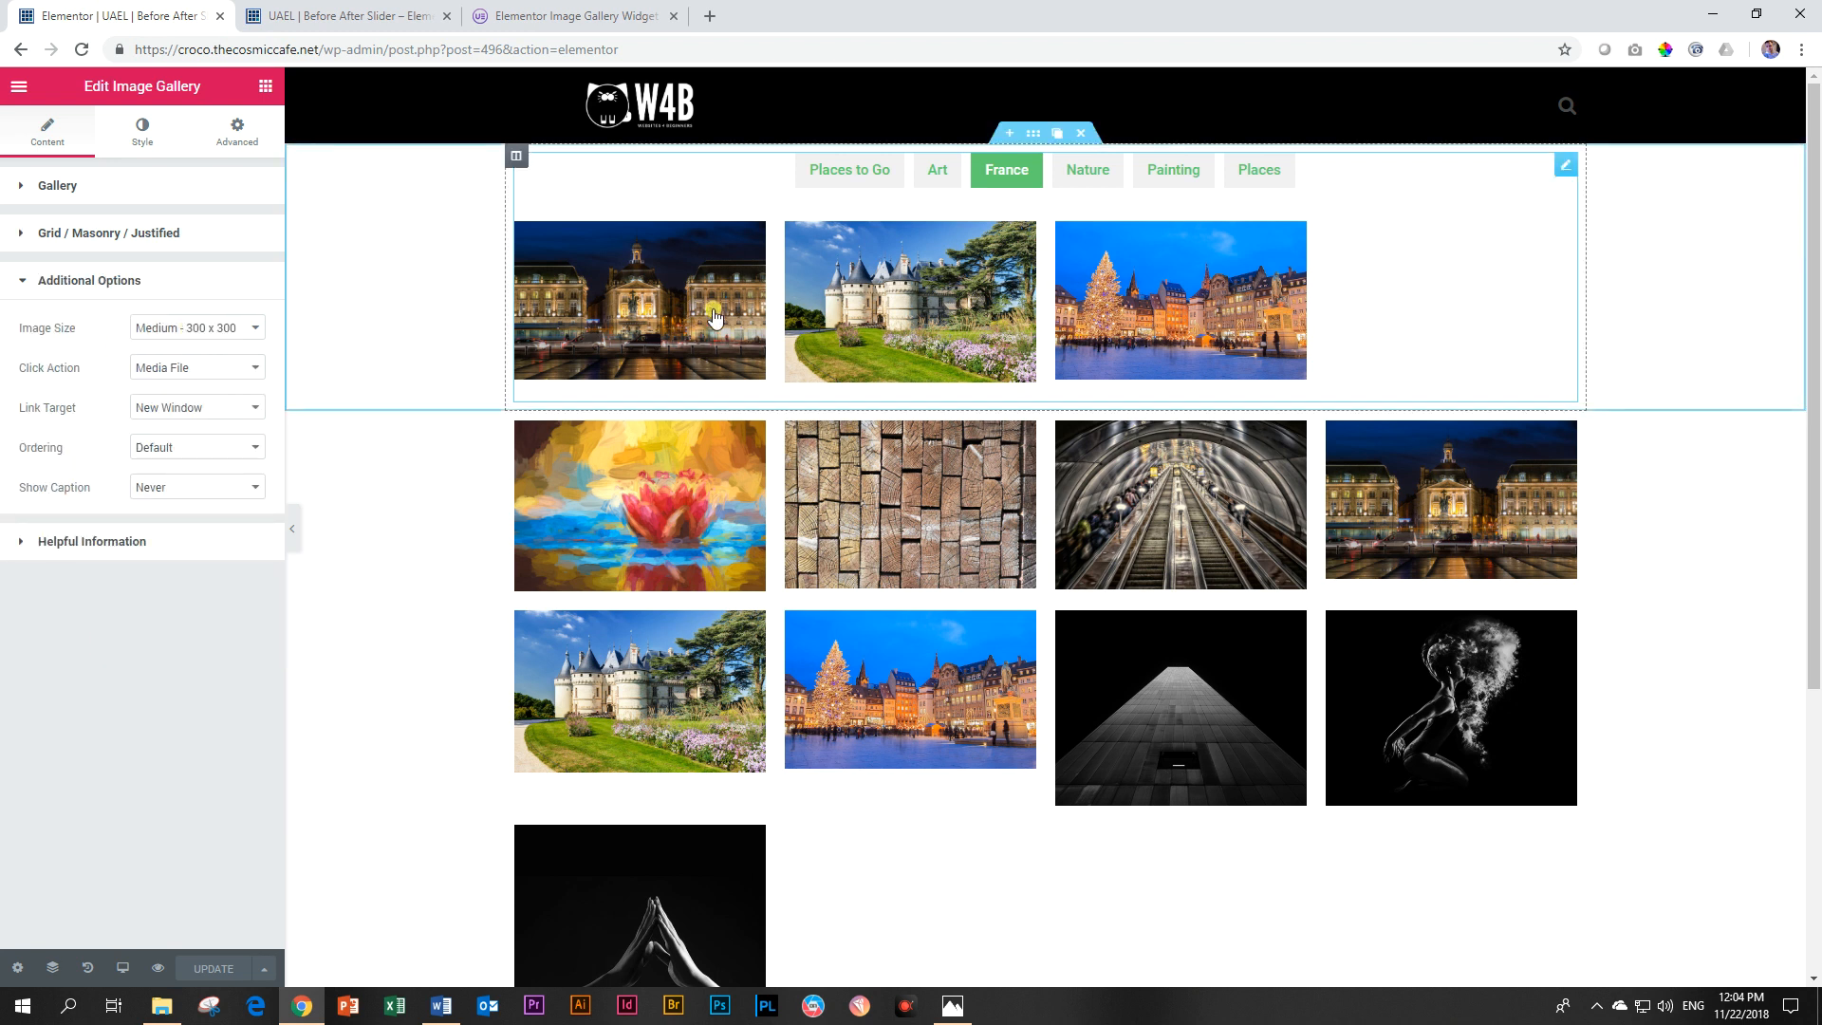
{"action": "left_click", "coordinate": [171, 368]}
{"action": "left_click", "coordinate": [158, 389]}
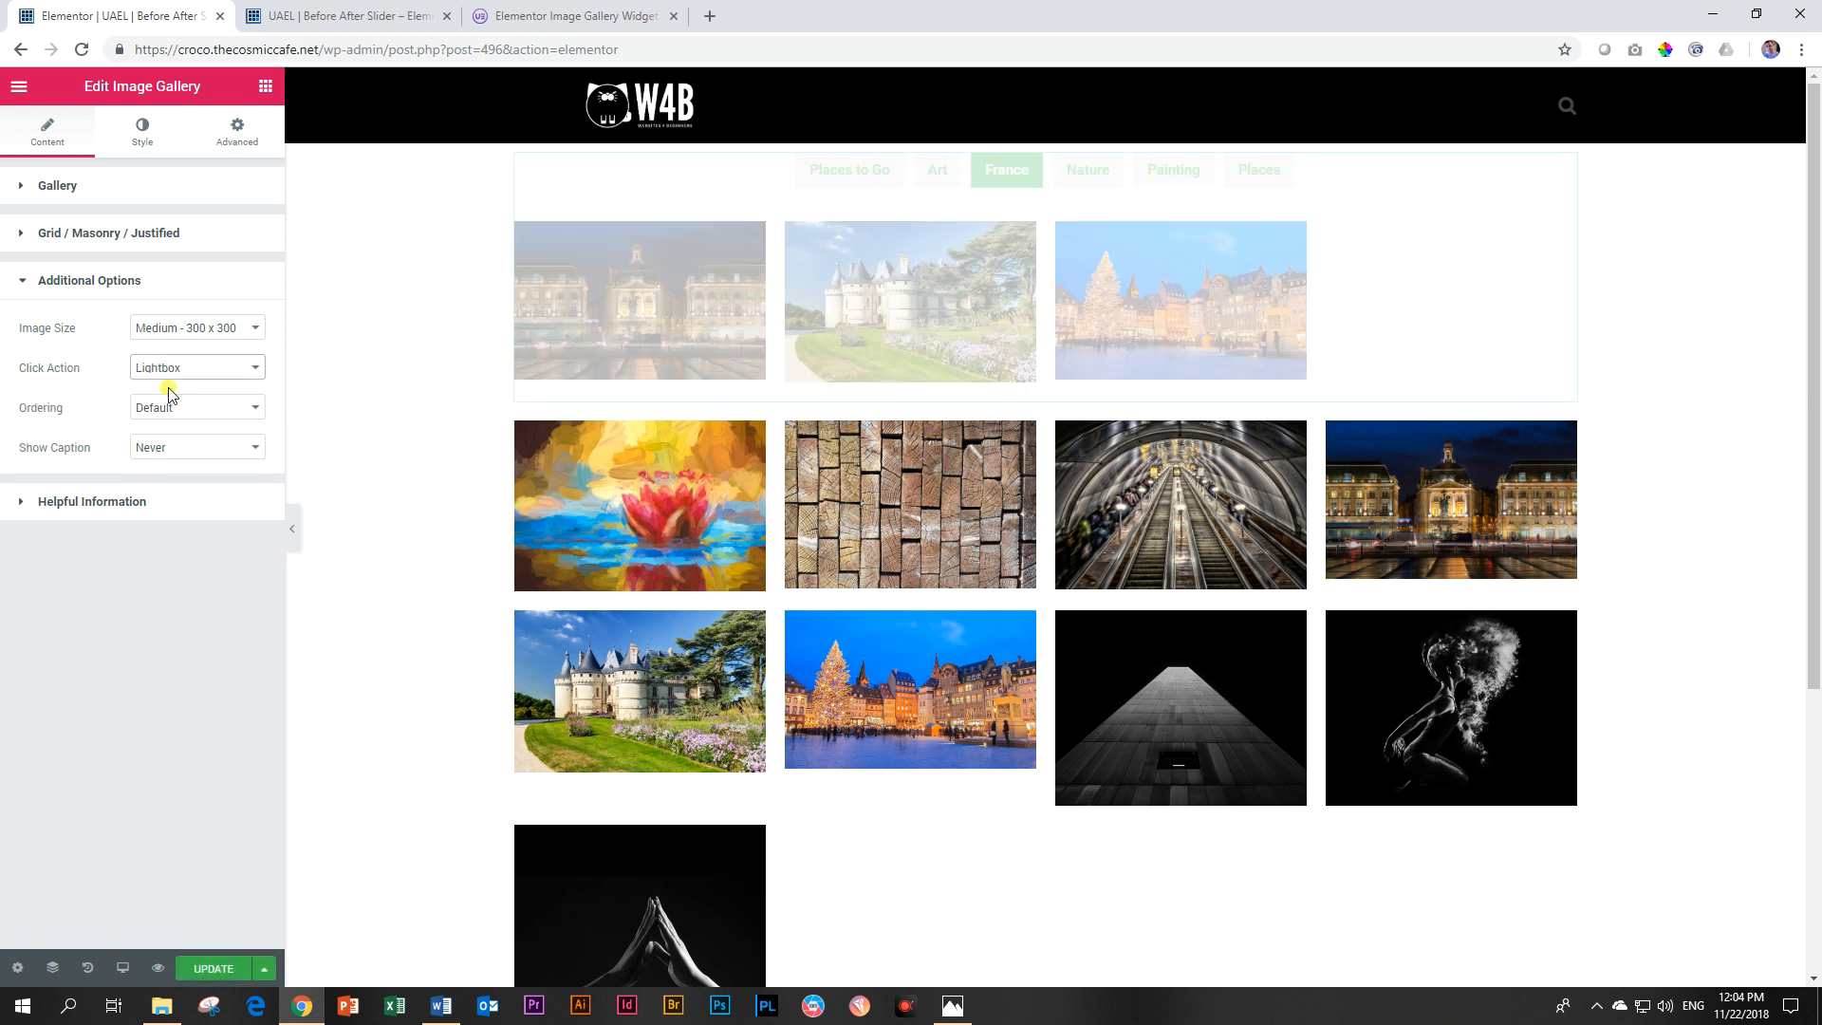
Step: Open the castle and Christmas tree images in the lightbox, browse through the France images, and close the lightbox
{"action": "left_click", "coordinate": [875, 290]}
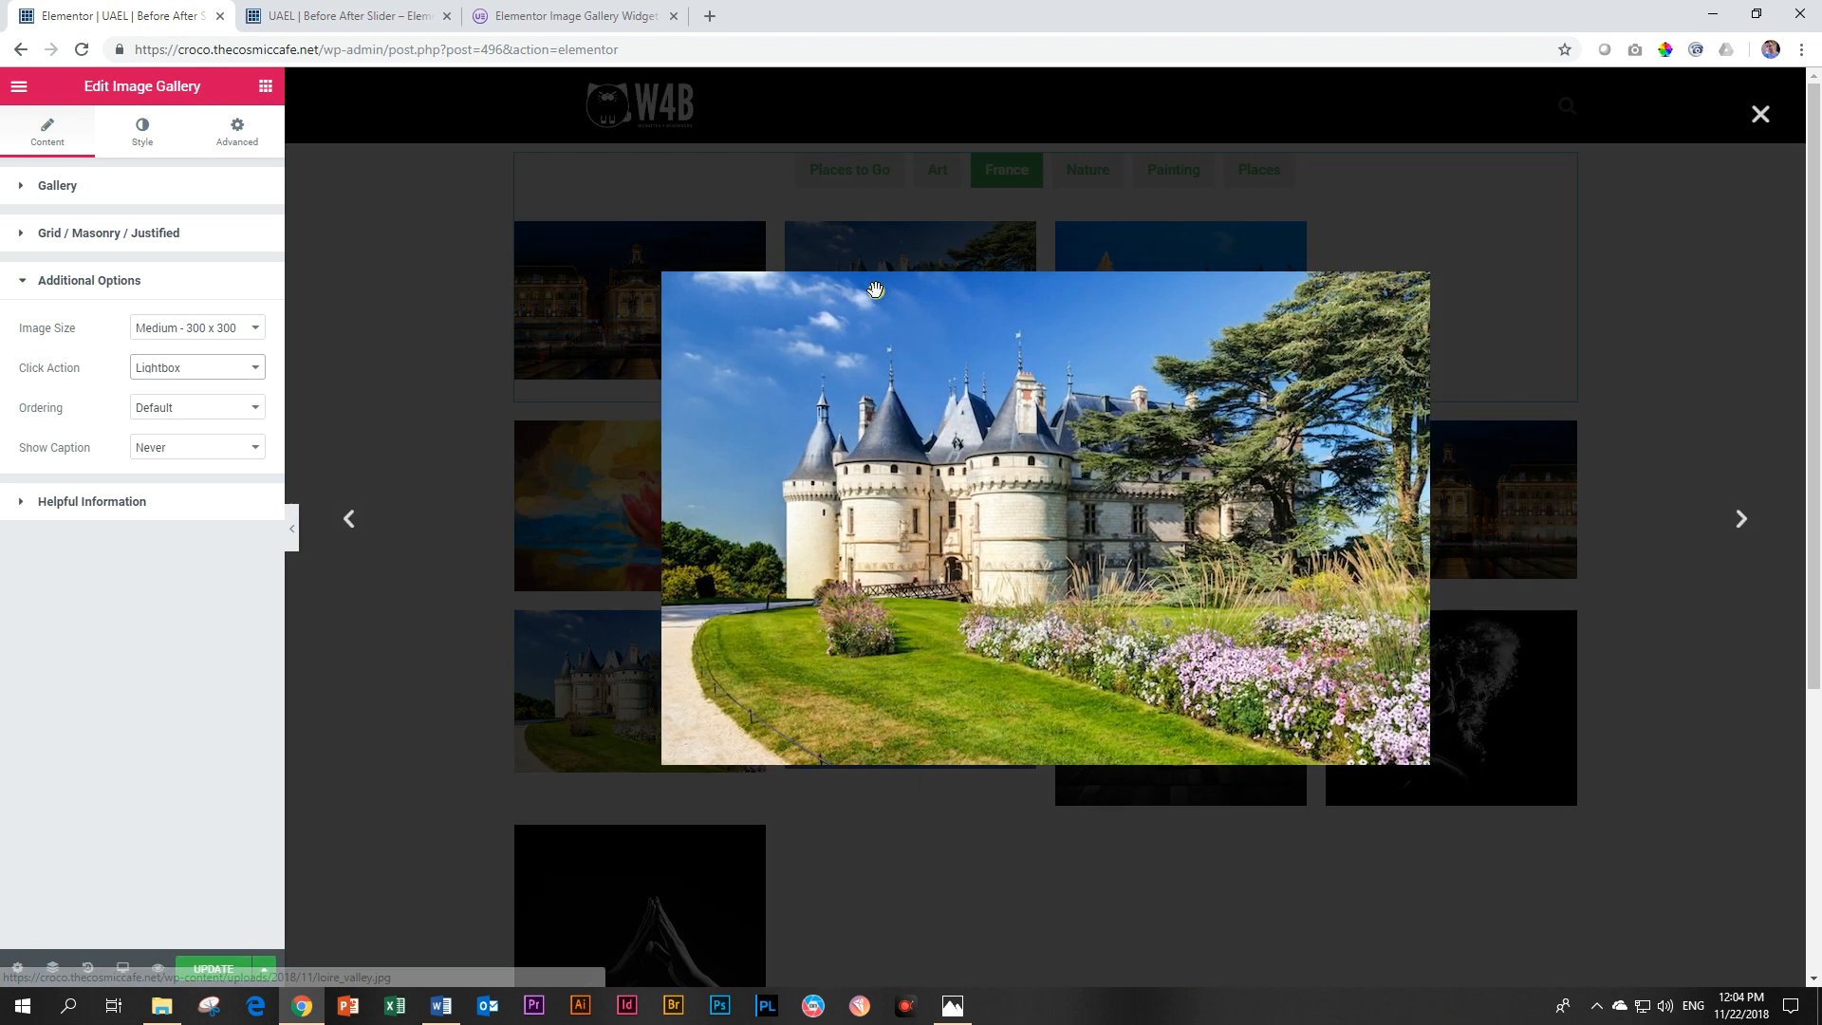
{"action": "left_click", "coordinate": [1742, 518]}
{"action": "left_click", "coordinate": [1741, 518]}
{"action": "left_click", "coordinate": [1760, 114]}
{"action": "left_click", "coordinate": [1054, 322]}
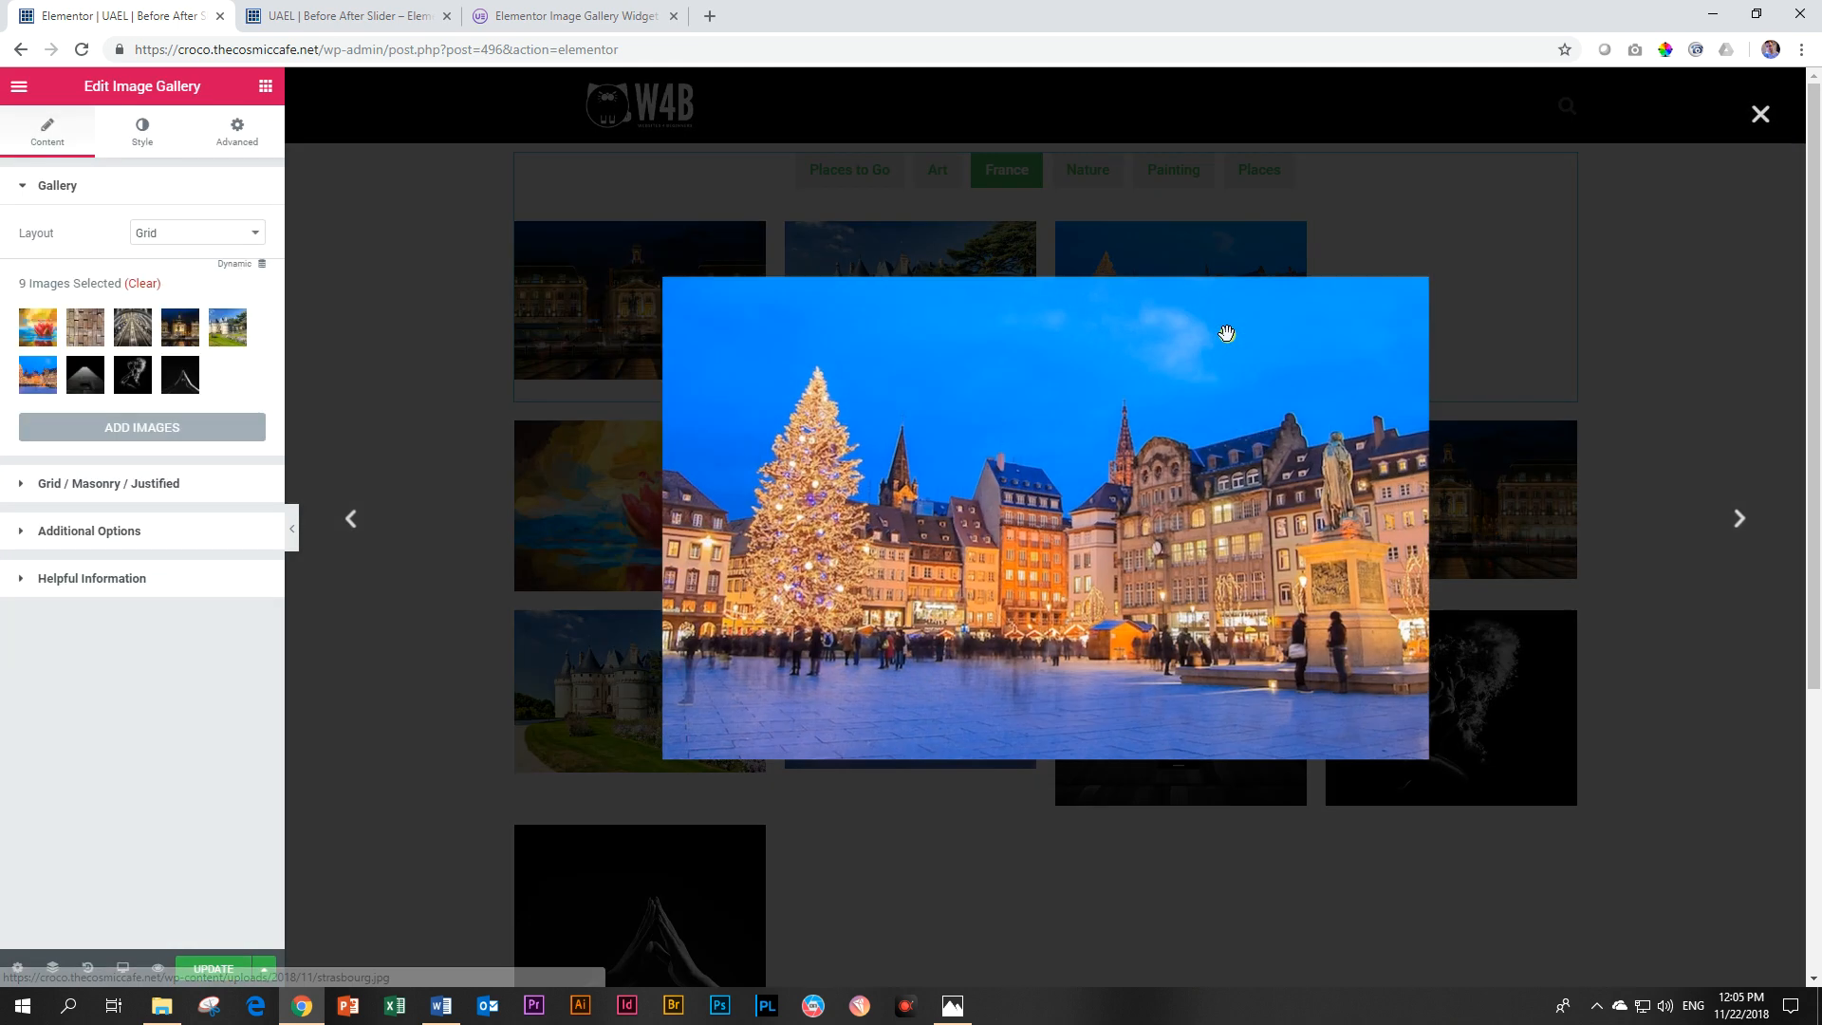
{"action": "left_click", "coordinate": [1740, 532]}
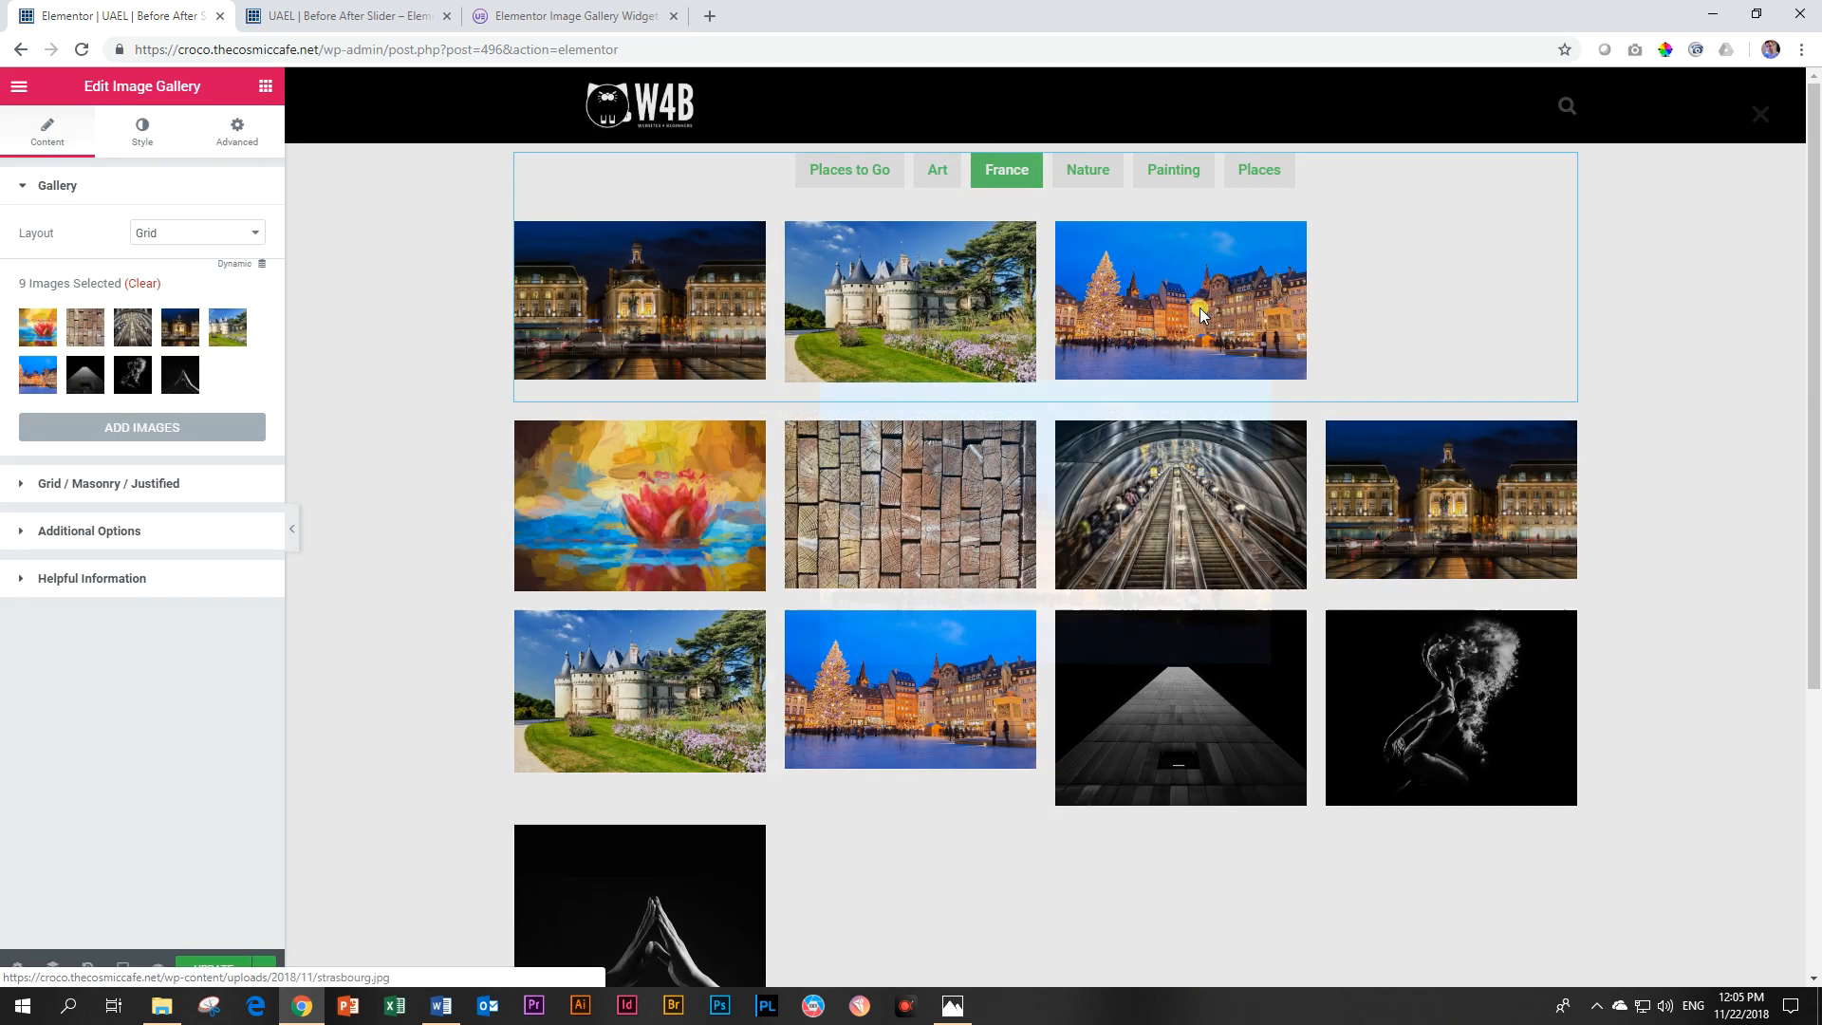
{"action": "left_click", "coordinate": [1199, 308]}
{"action": "left_click", "coordinate": [1740, 537]}
{"action": "left_click", "coordinate": [971, 349]}
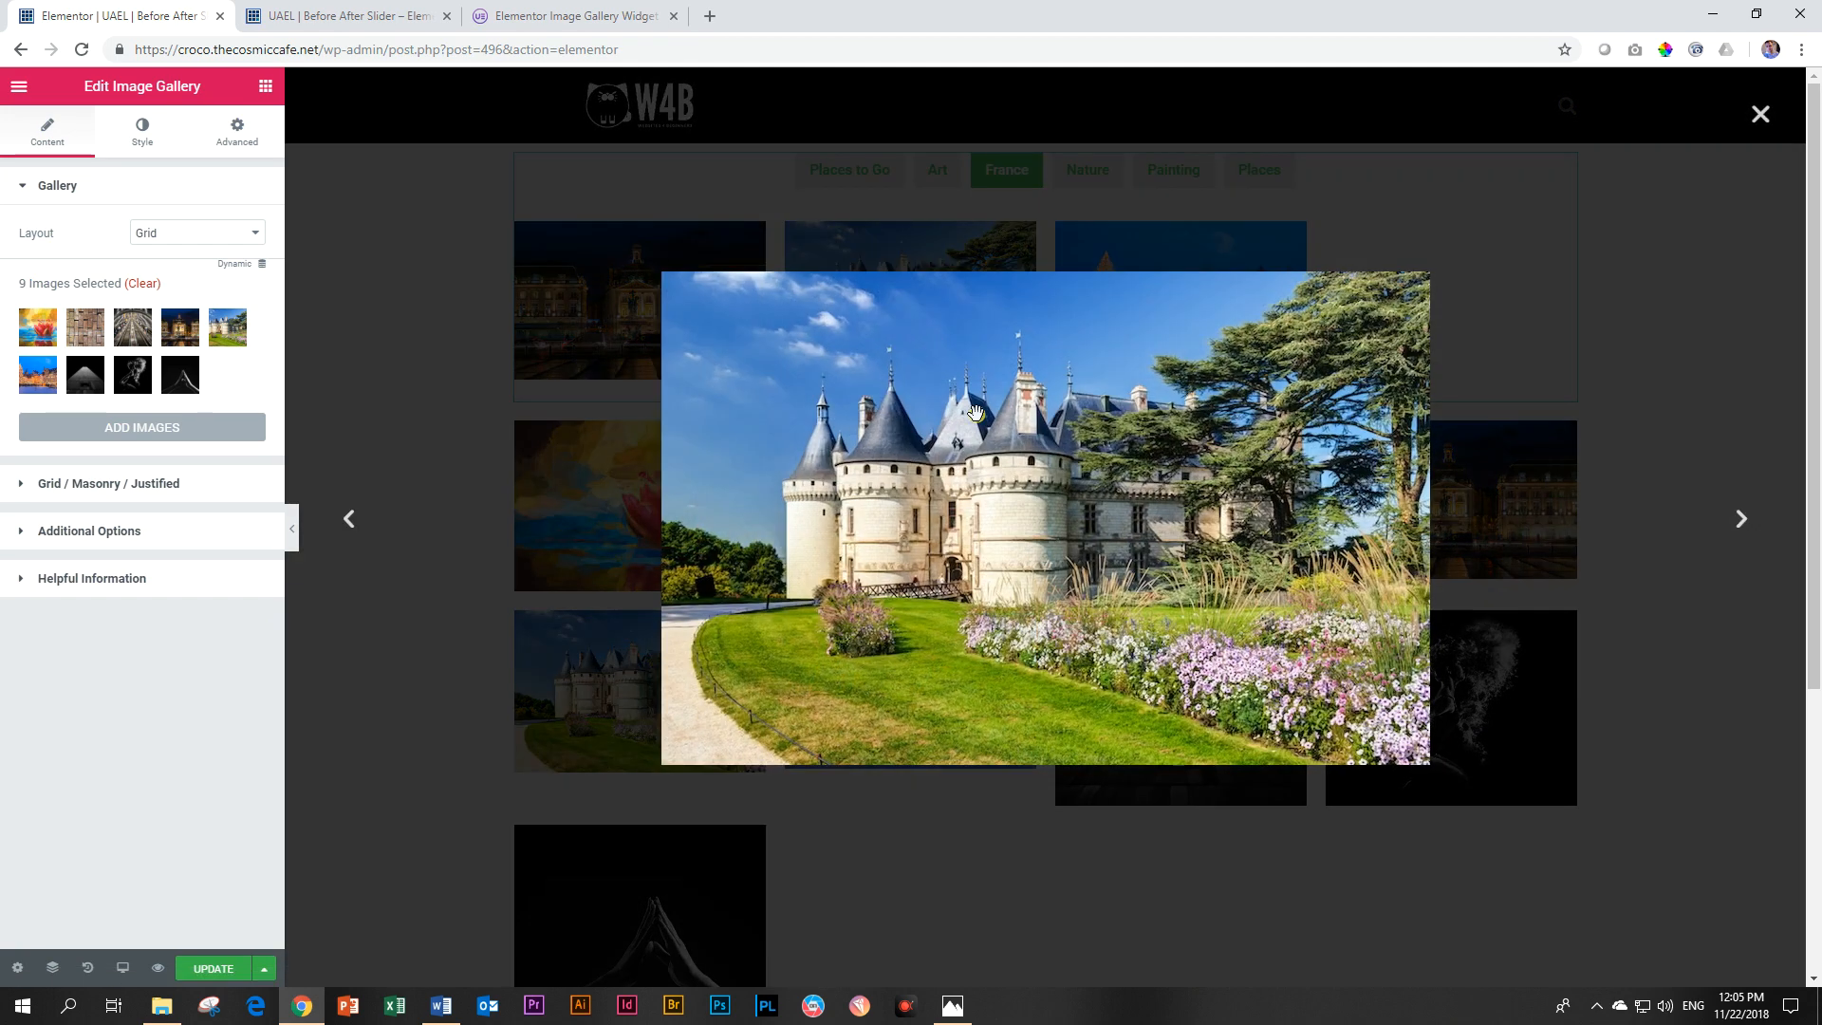
{"action": "left_click", "coordinate": [1740, 518]}
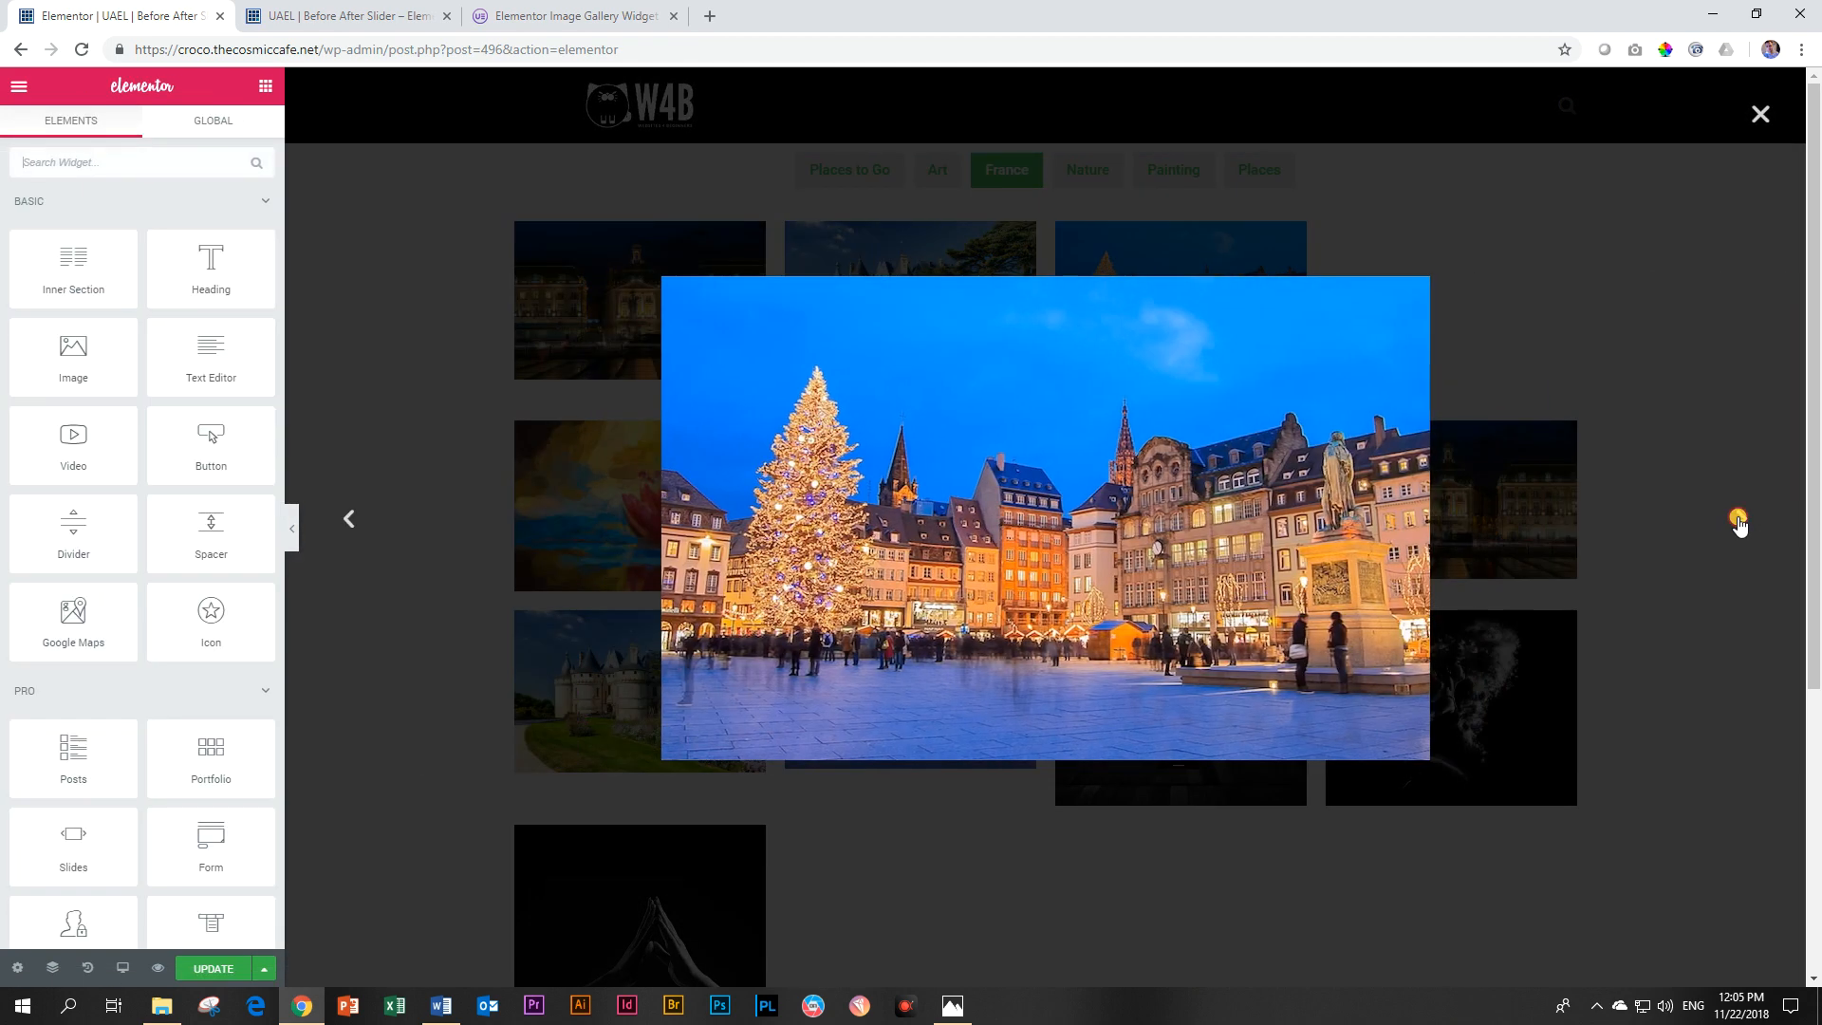
{"action": "left_click", "coordinate": [1740, 518]}
{"action": "left_click", "coordinate": [1735, 531]}
{"action": "left_click", "coordinate": [1735, 531]}
{"action": "left_click", "coordinate": [1759, 114]}
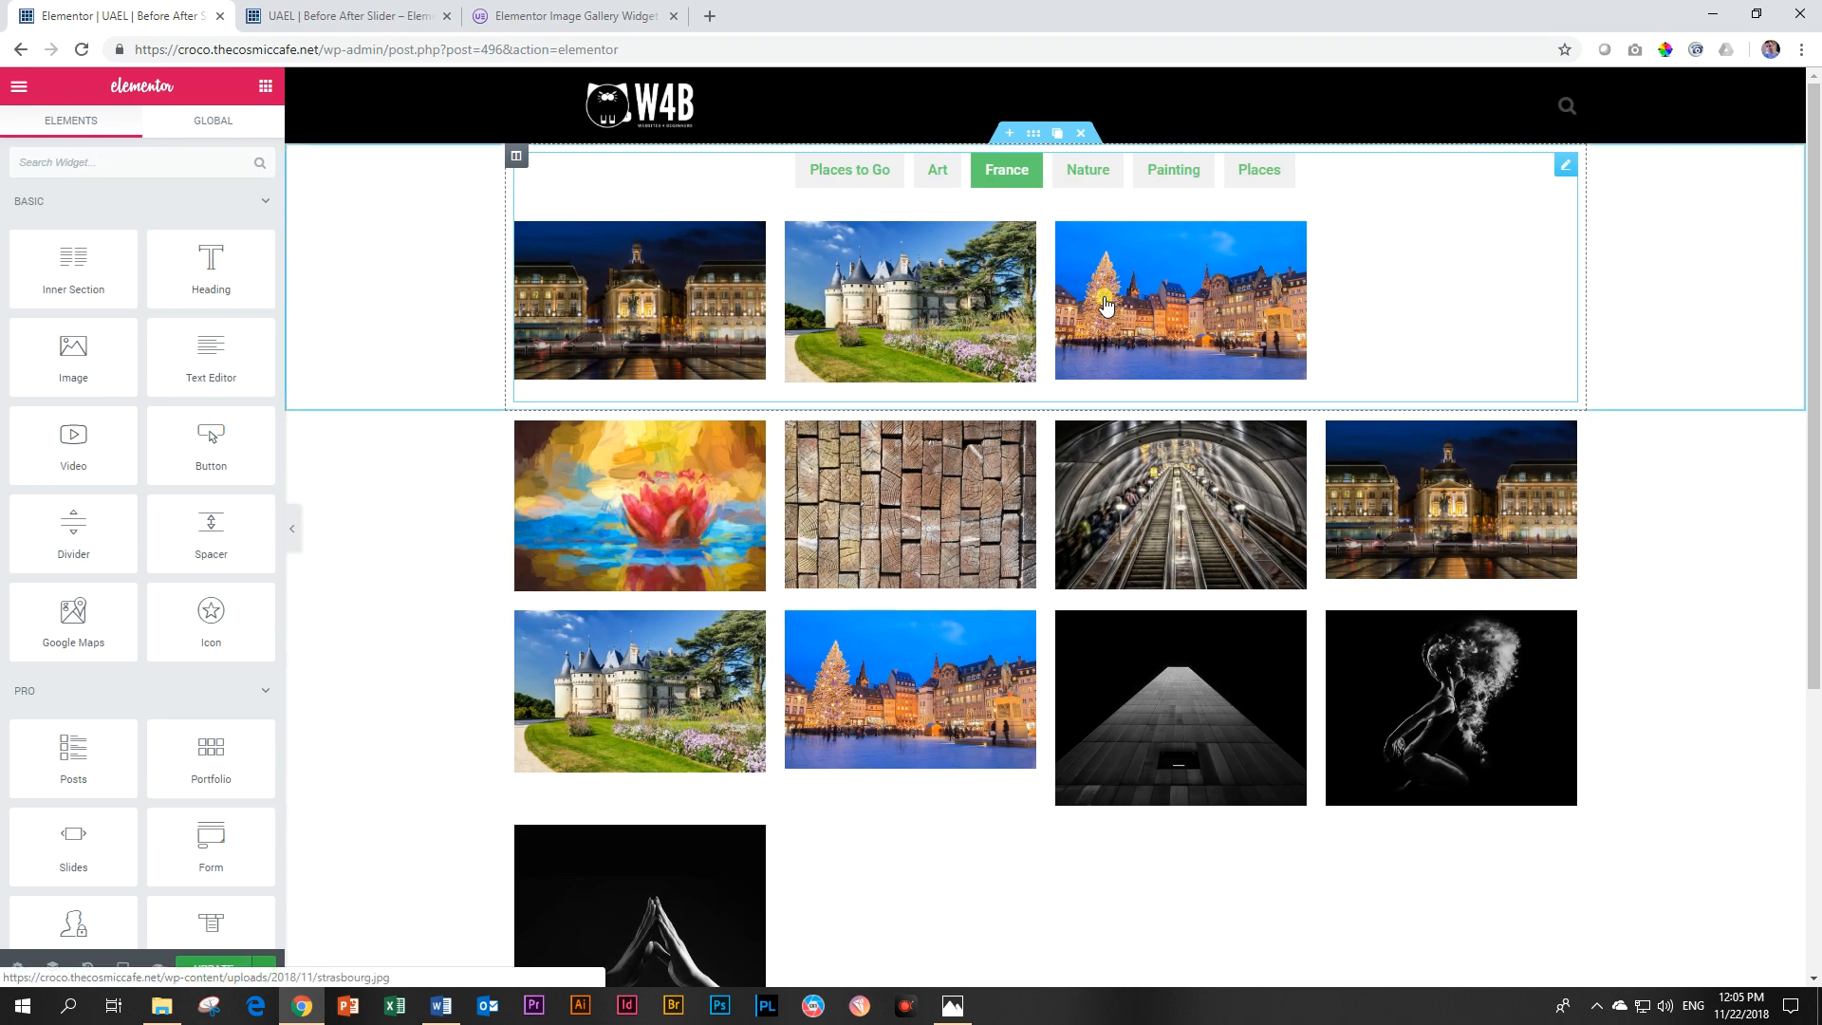
Step: Reopen the filterable gallery's additional options and set the image ordering to Random
{"action": "left_click", "coordinate": [1333, 313]}
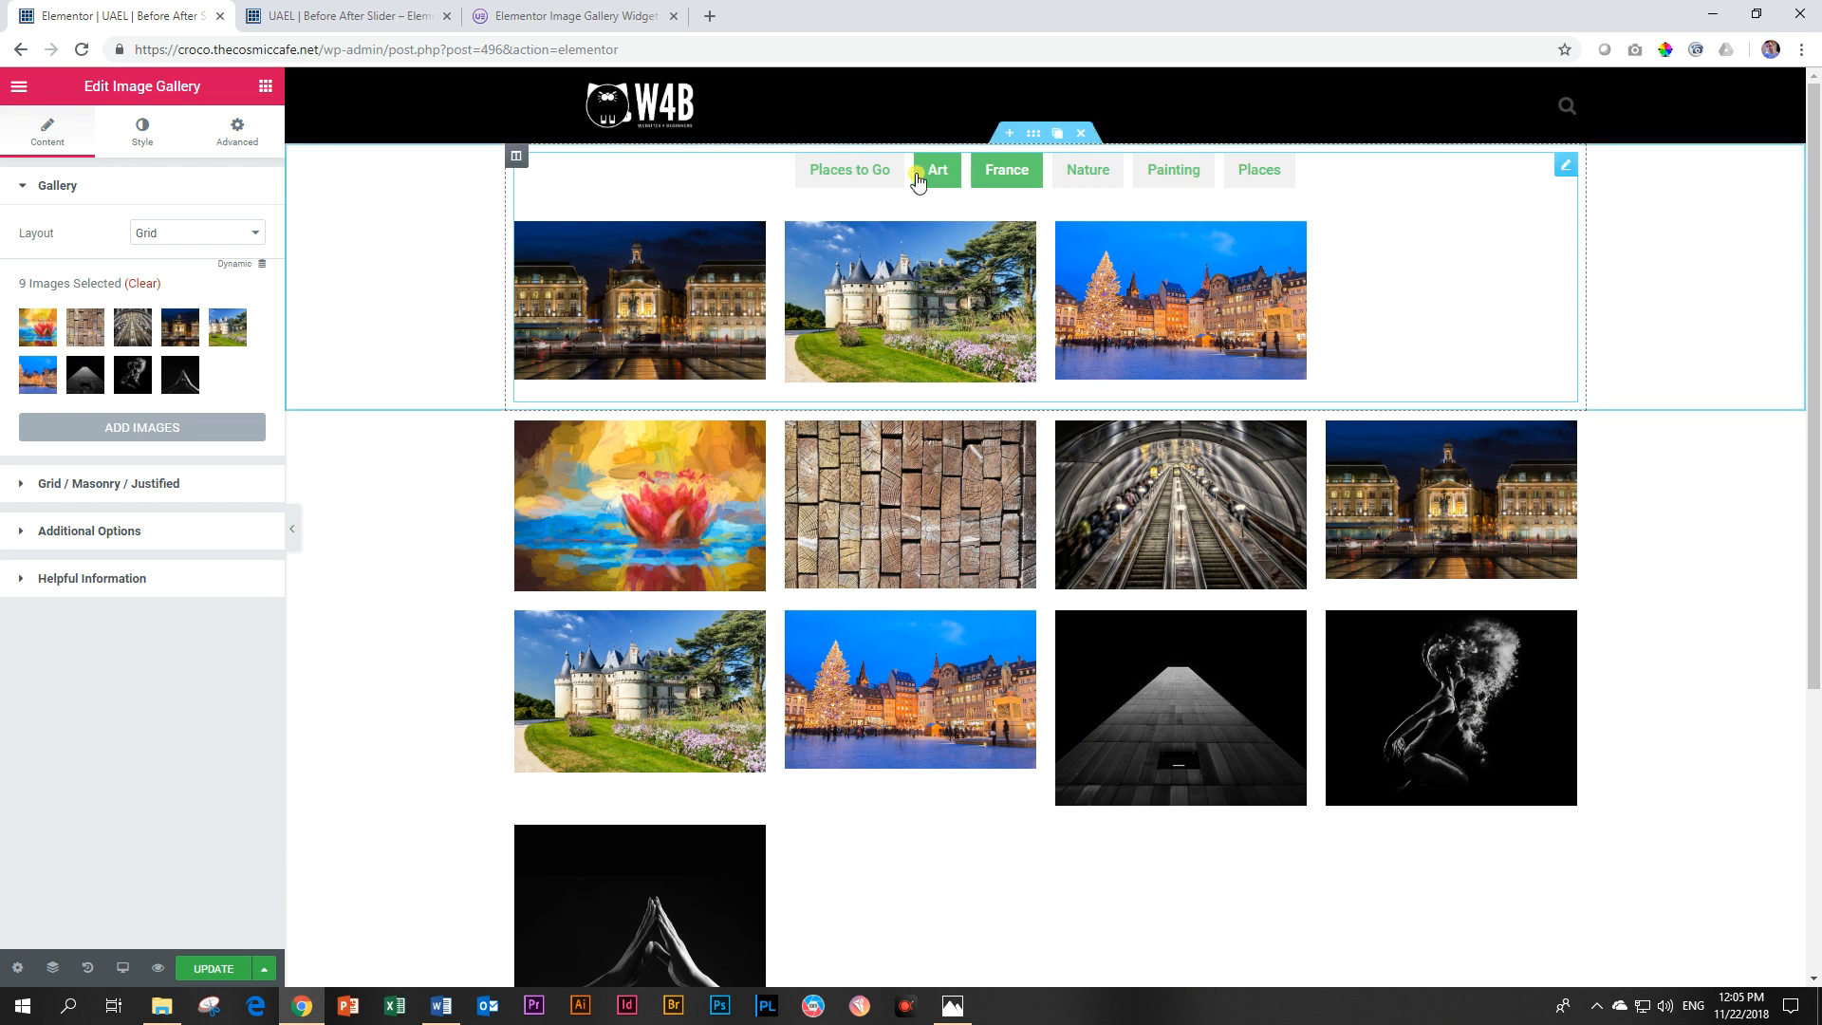
{"action": "left_click", "coordinate": [58, 483]}
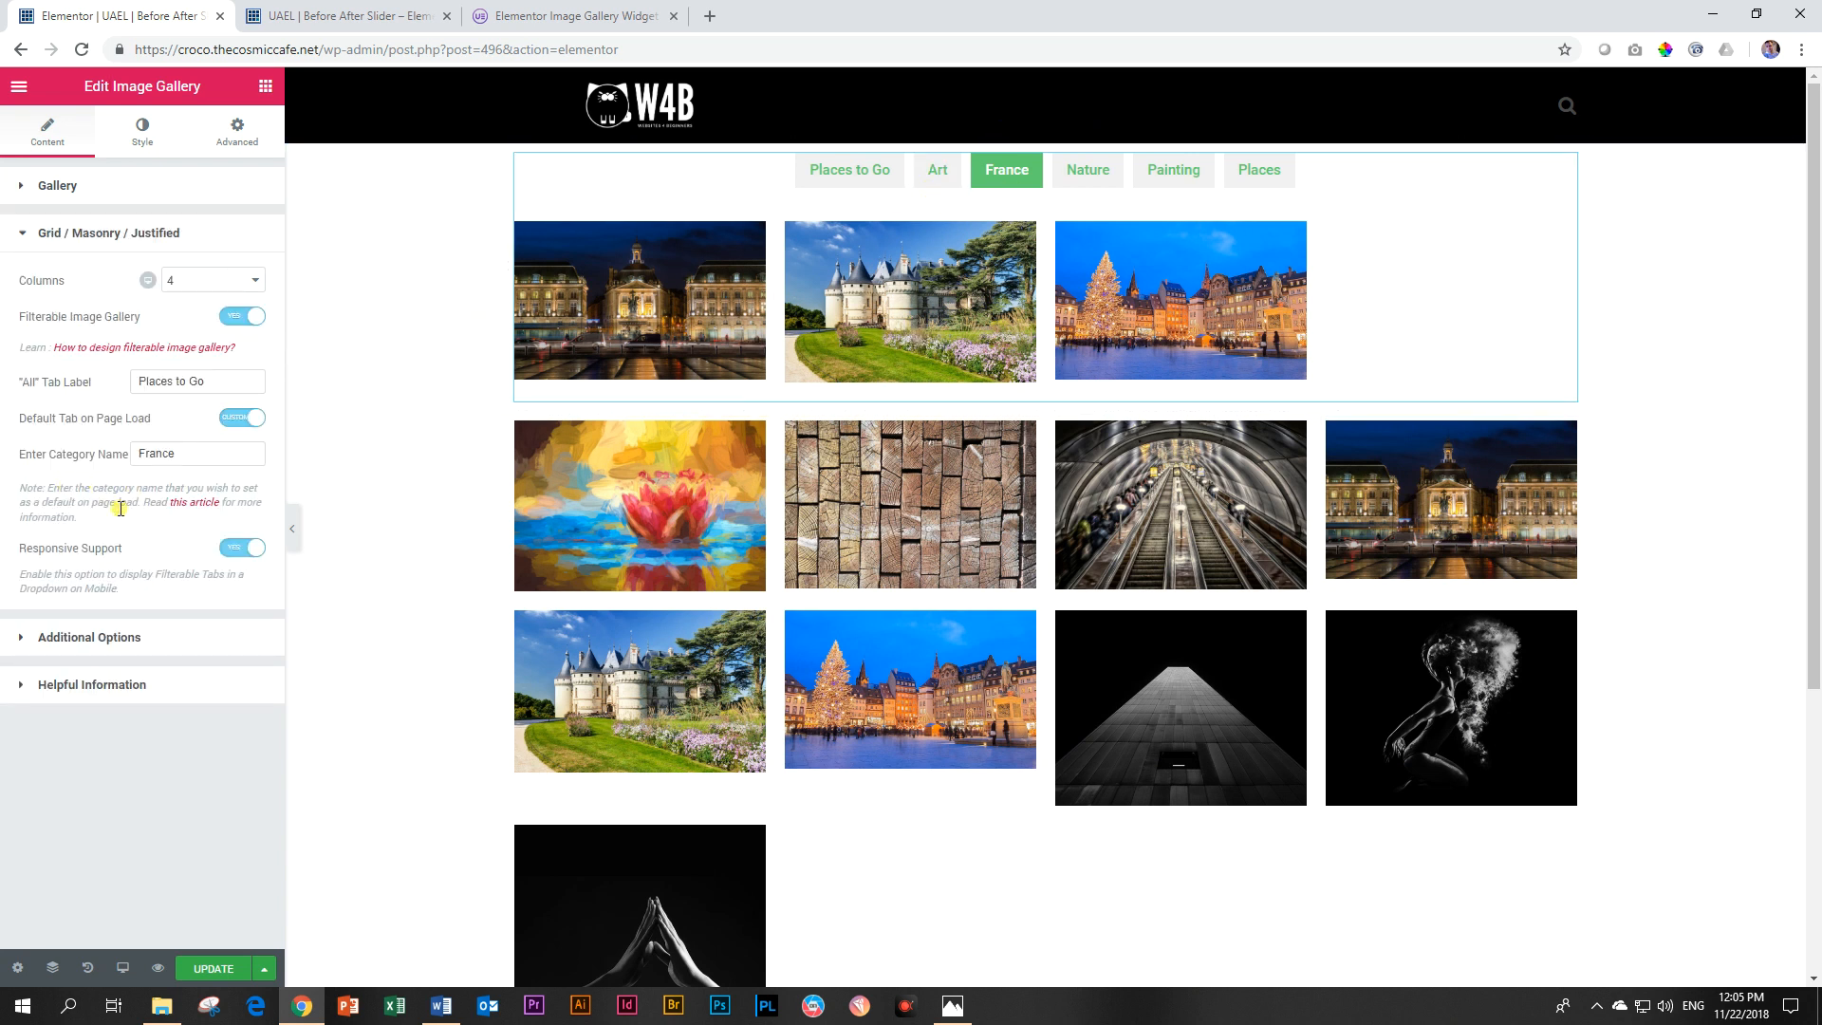
{"action": "left_click", "coordinate": [77, 639]}
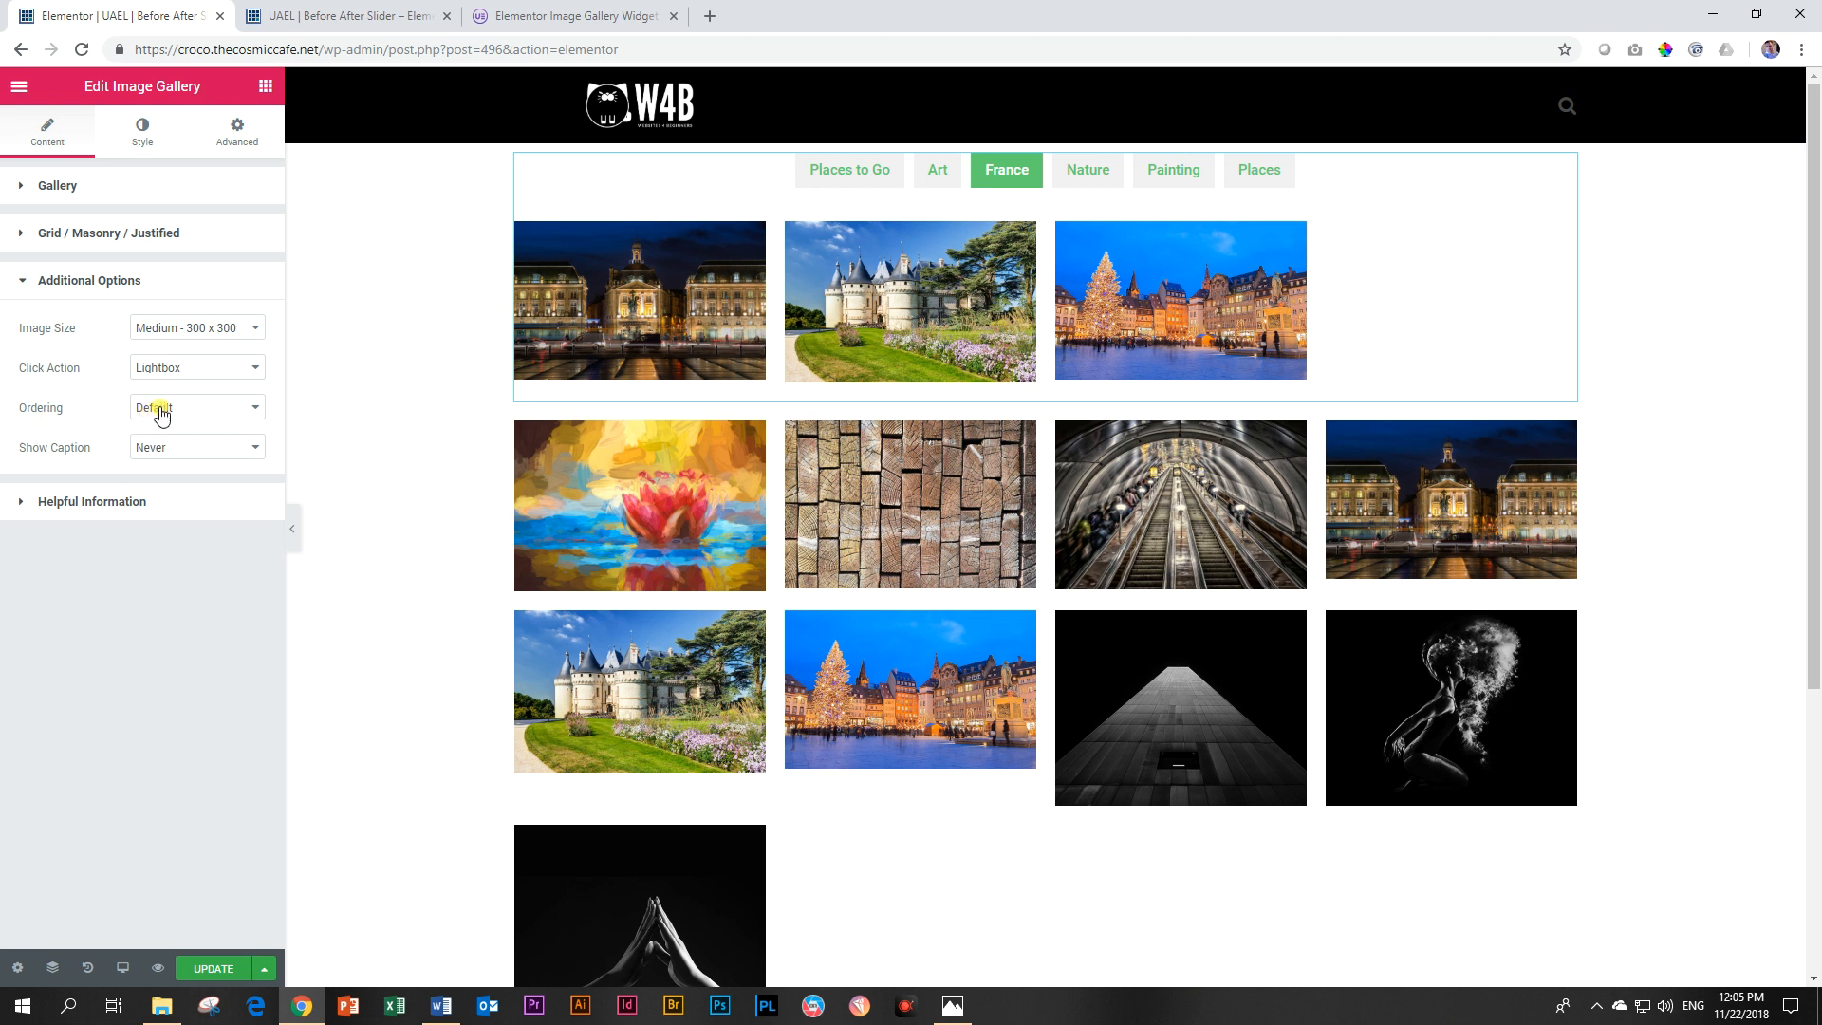
{"action": "left_click", "coordinate": [162, 413]}
{"action": "left_click", "coordinate": [151, 442]}
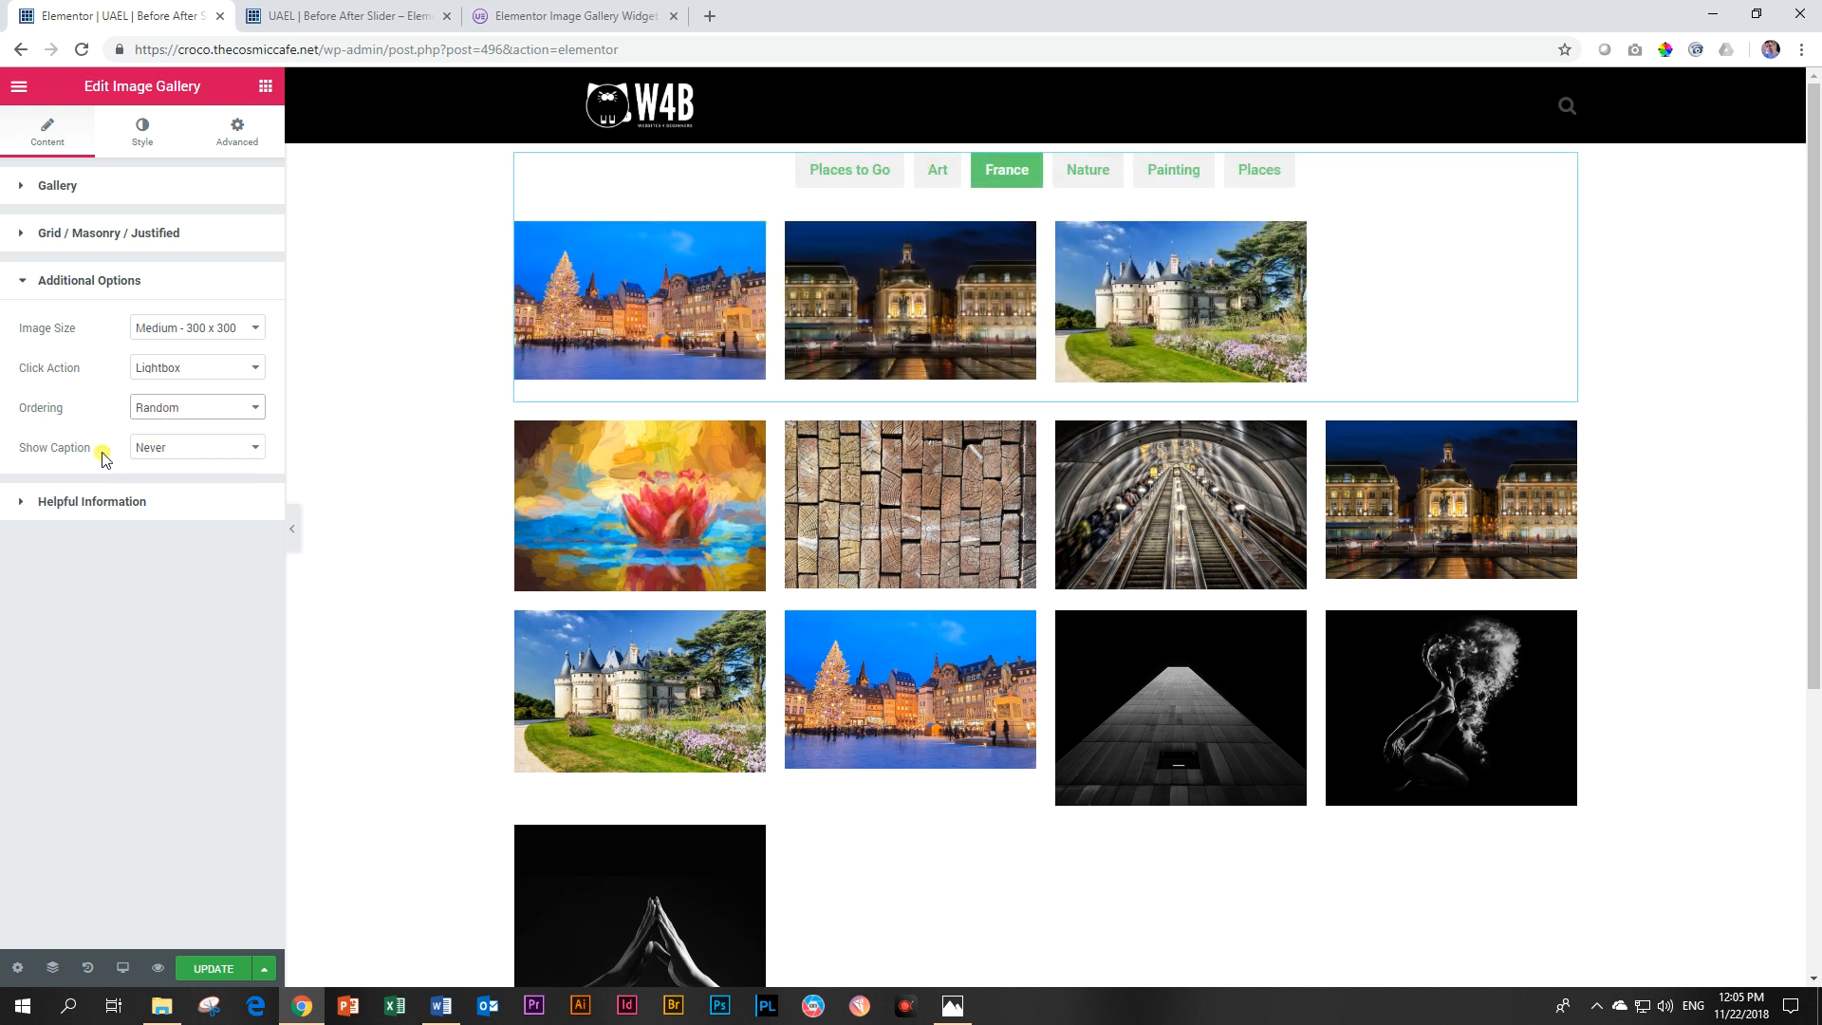
Step: Set the gallery to show captions On Hover, and view the Christmas tree image in the lightbox before closing it
{"action": "left_click", "coordinate": [163, 459]}
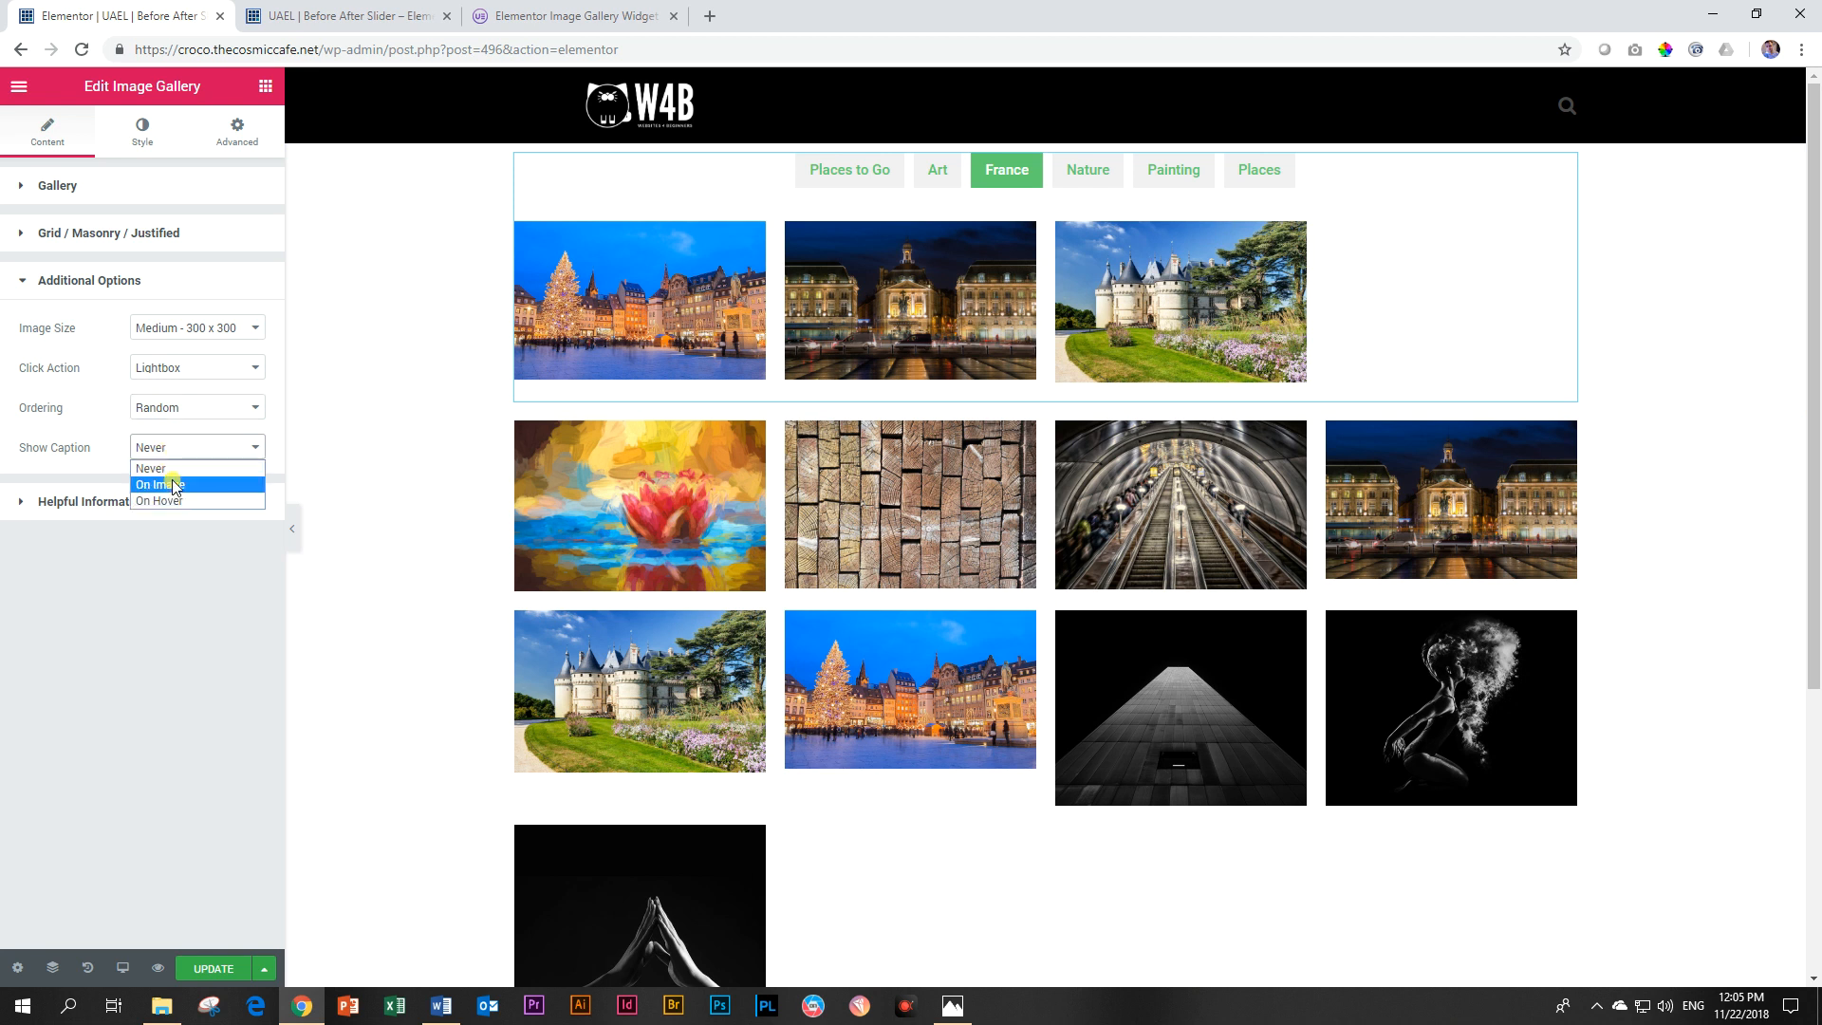
{"action": "left_click", "coordinate": [157, 500]}
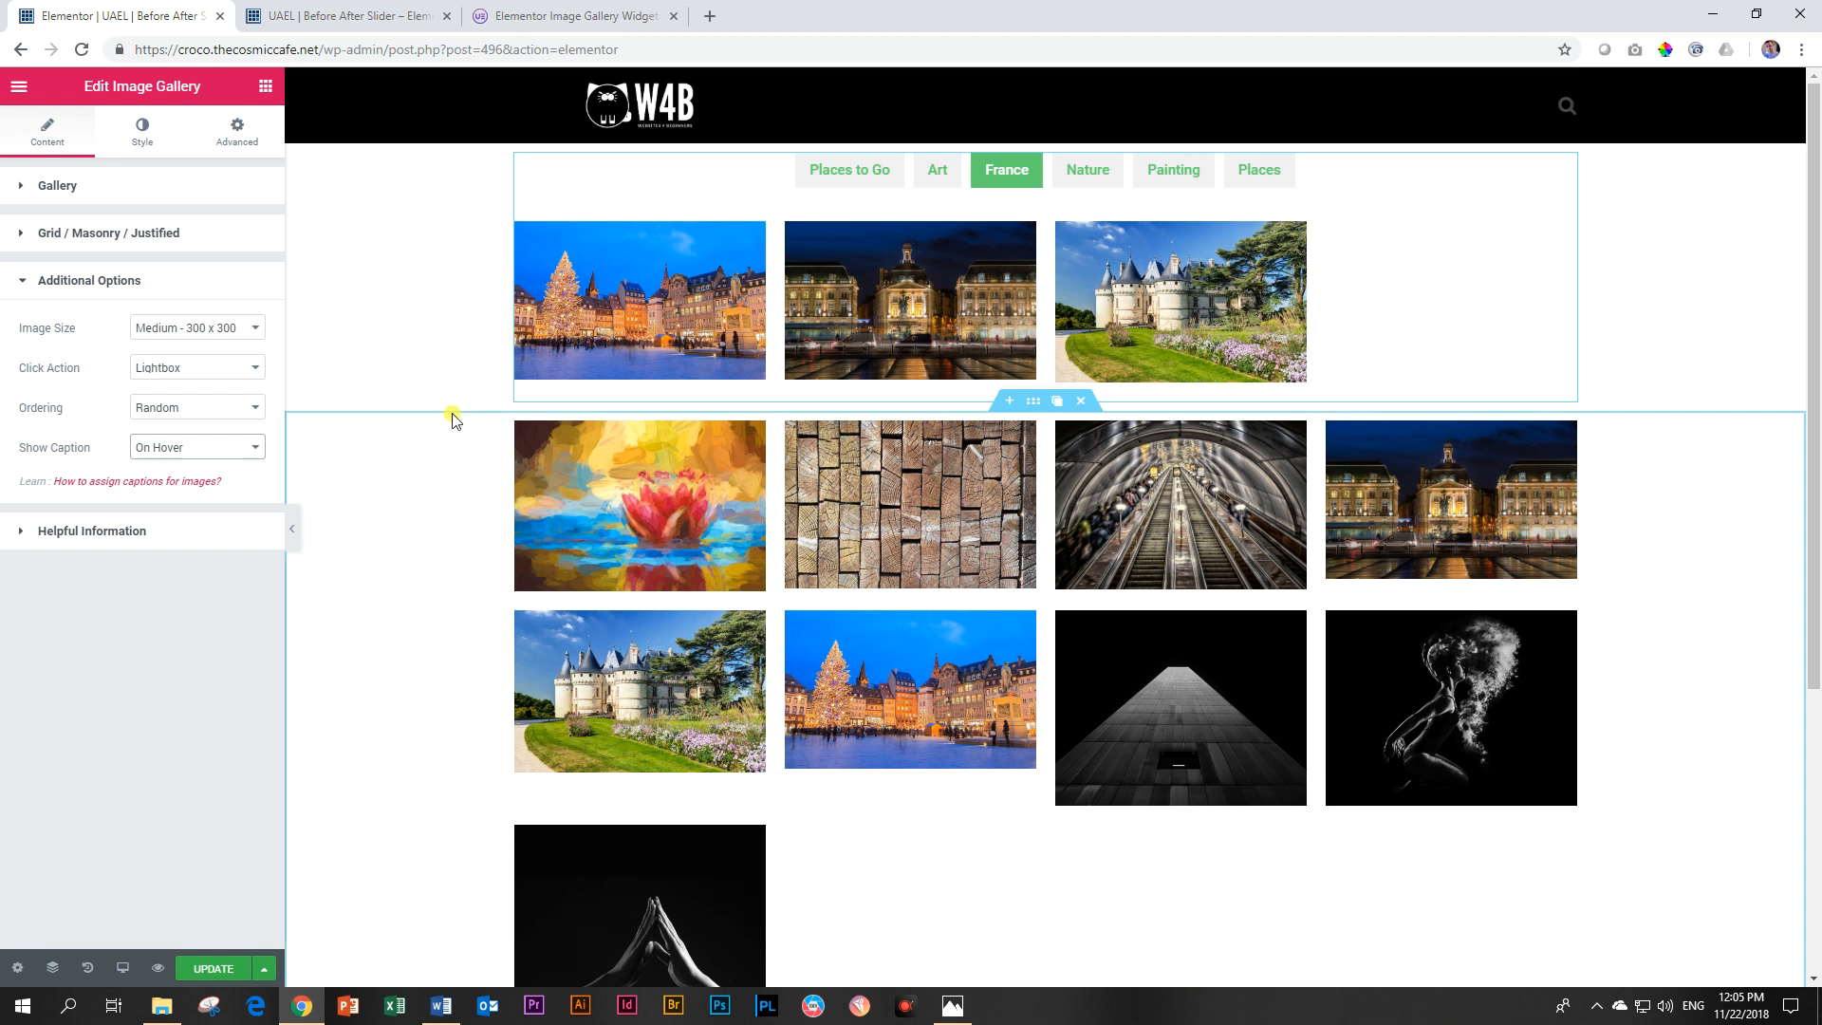
{"action": "left_click", "coordinate": [660, 307]}
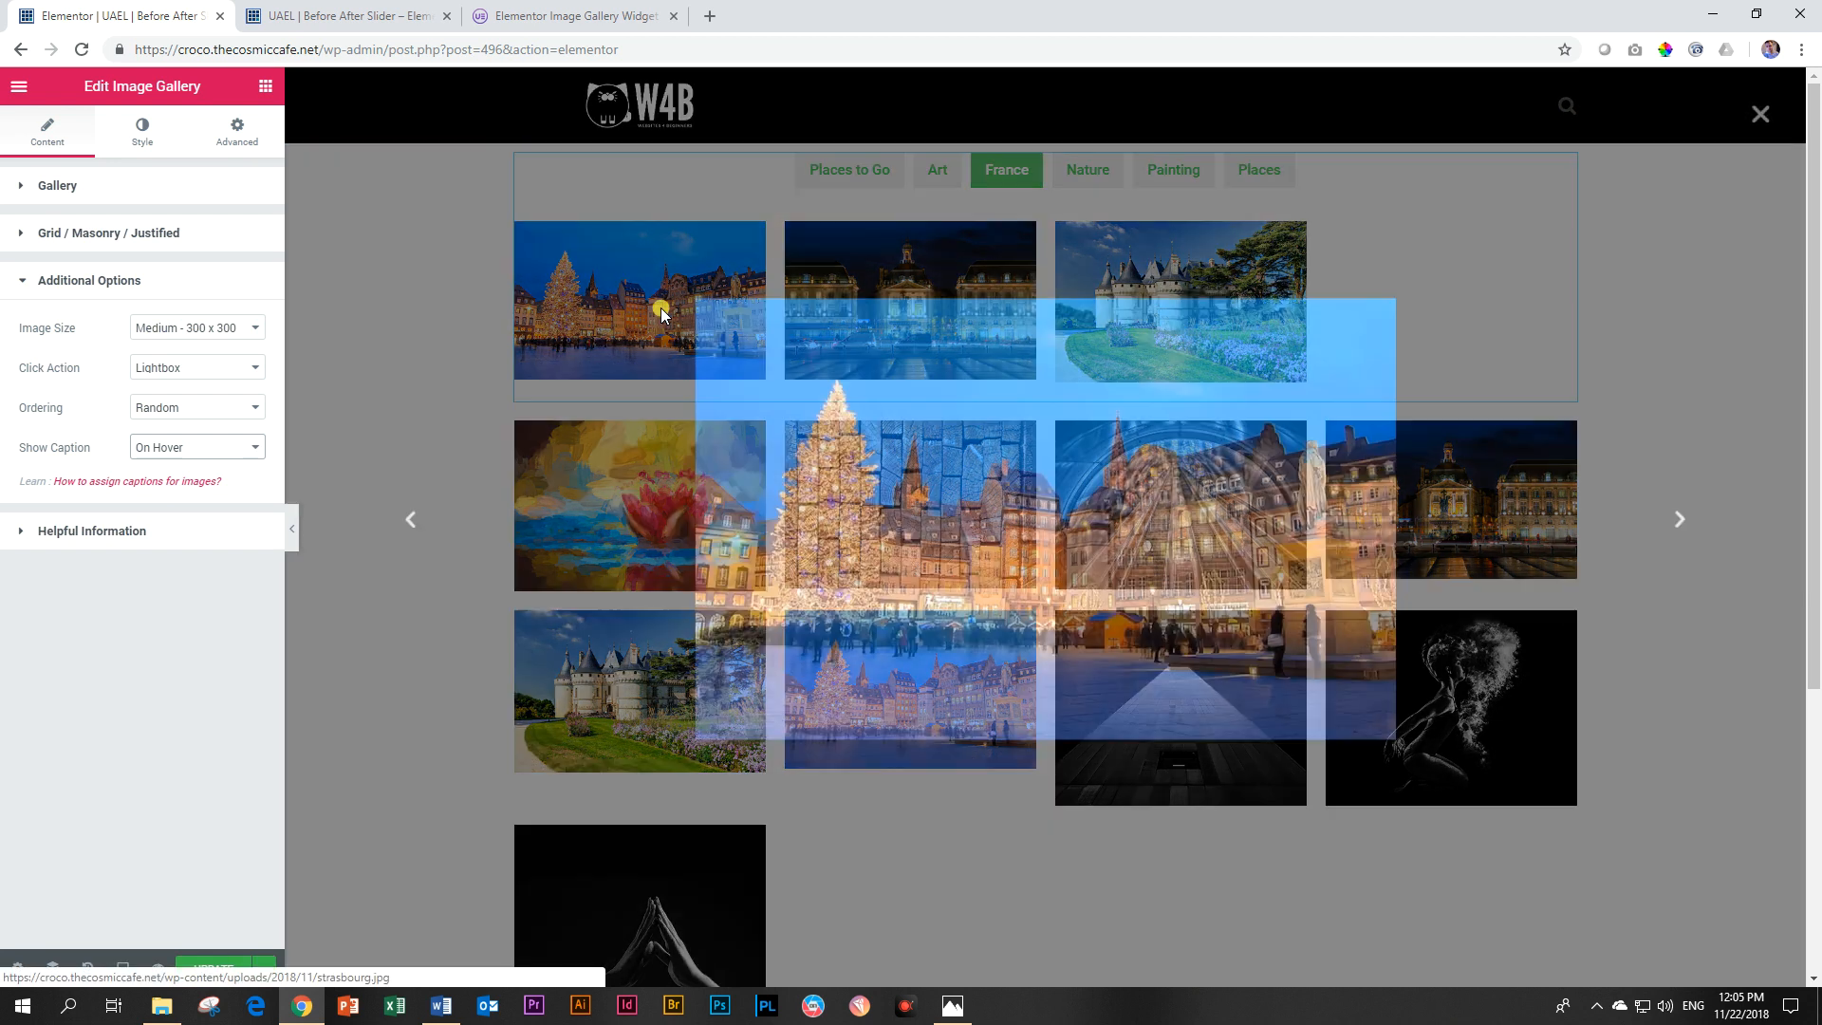
{"action": "left_click", "coordinate": [1765, 124]}
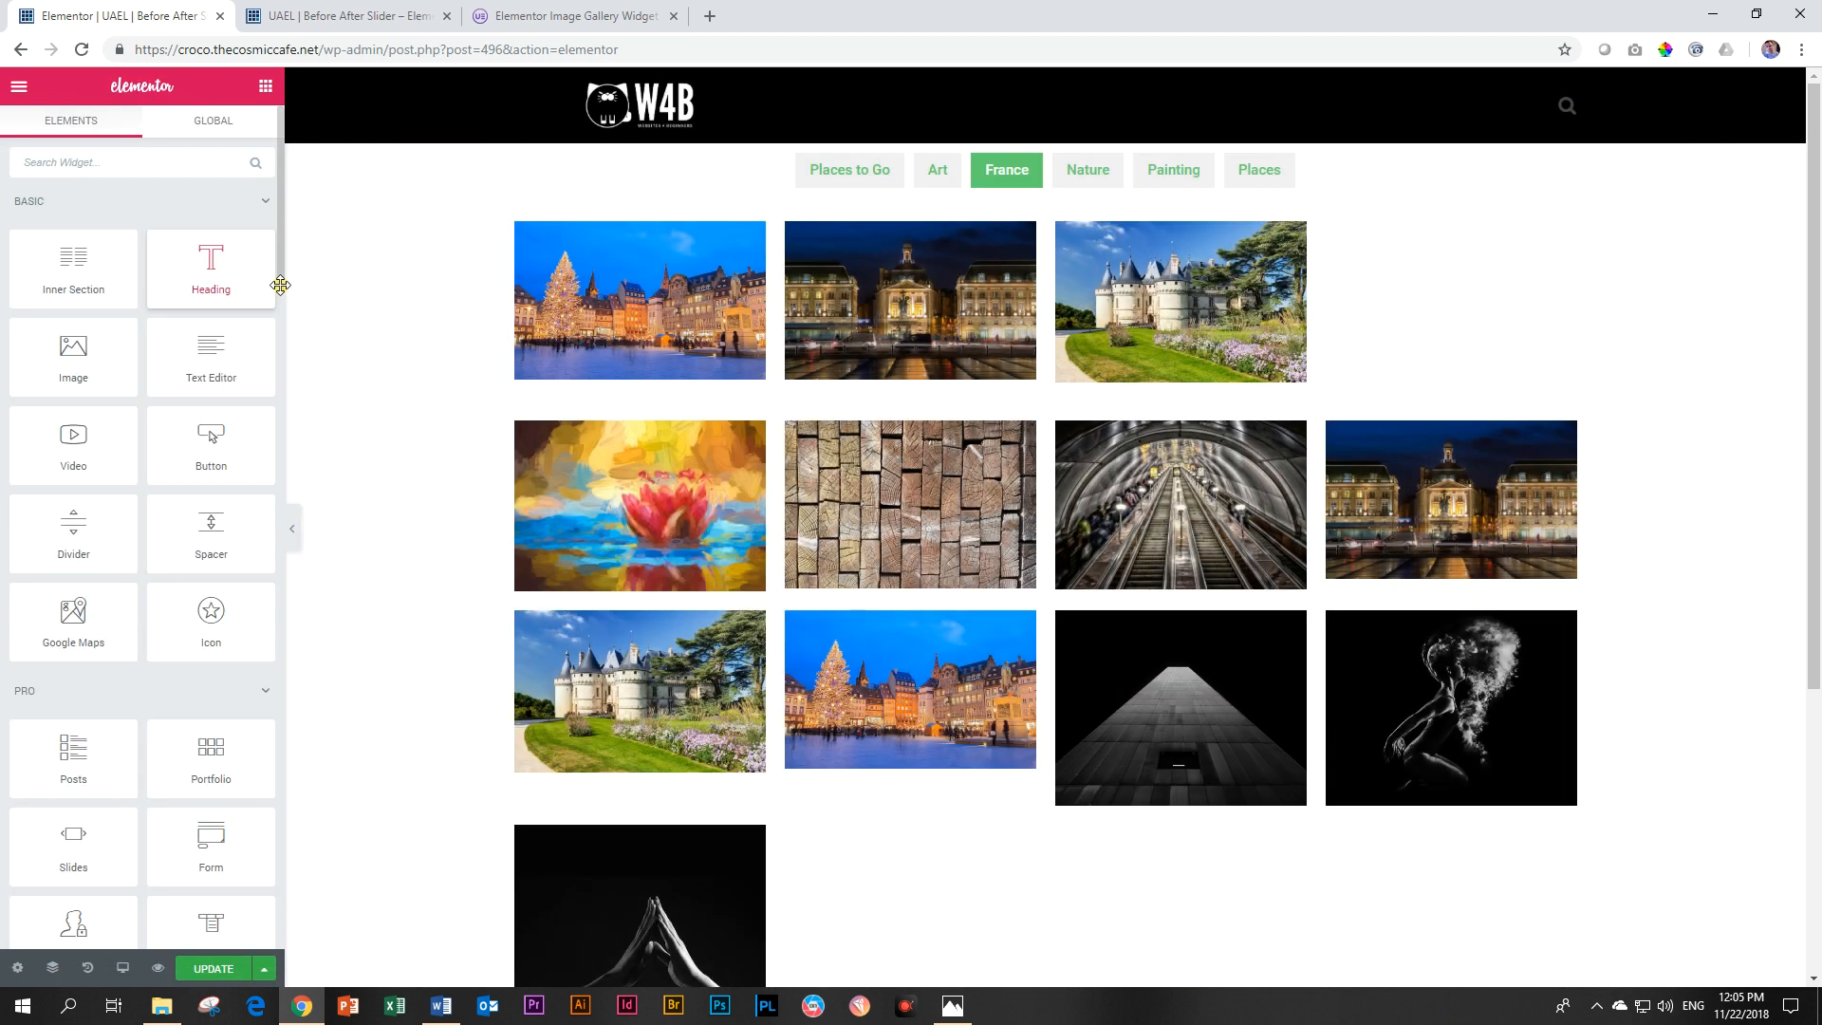
Step: Add the caption "Hellow Galaxy" to the water lily image in the gallery's images and insert the gallery
{"action": "left_click", "coordinate": [927, 284]}
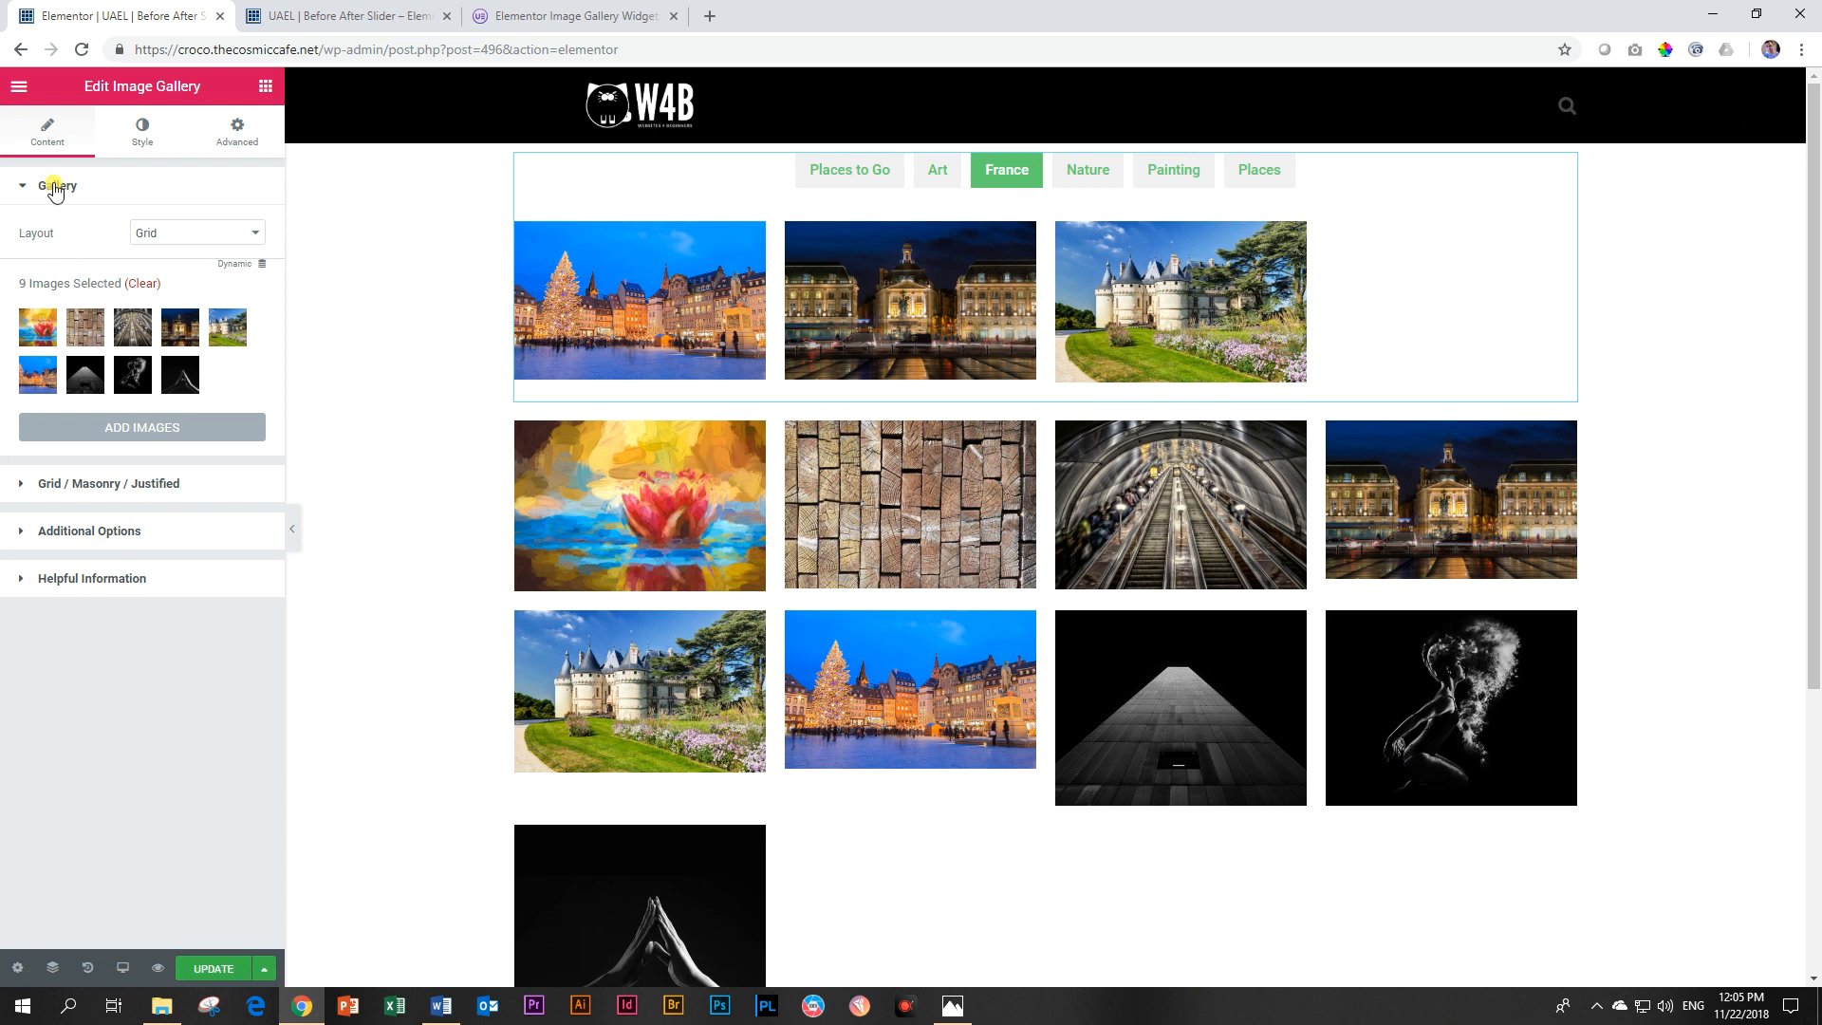
{"action": "left_click", "coordinate": [76, 338]}
{"action": "left_click", "coordinate": [262, 287]}
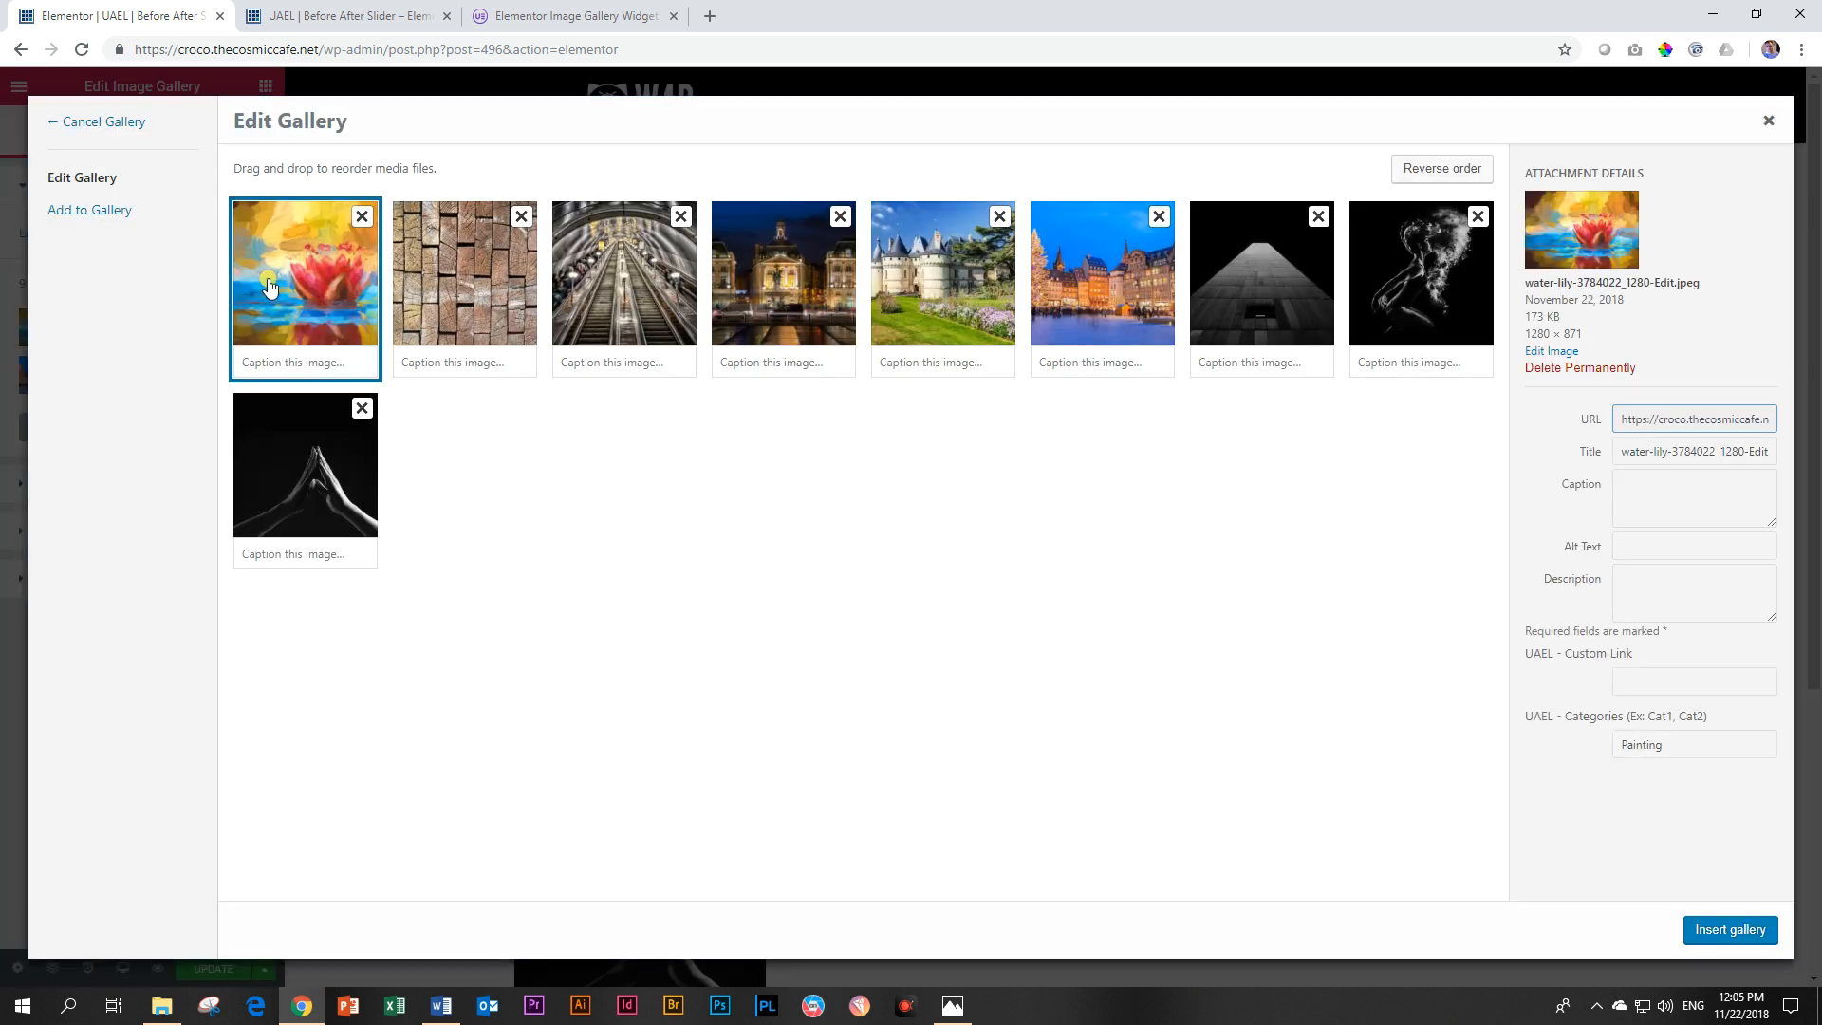
{"action": "left_click", "coordinate": [1657, 502]}
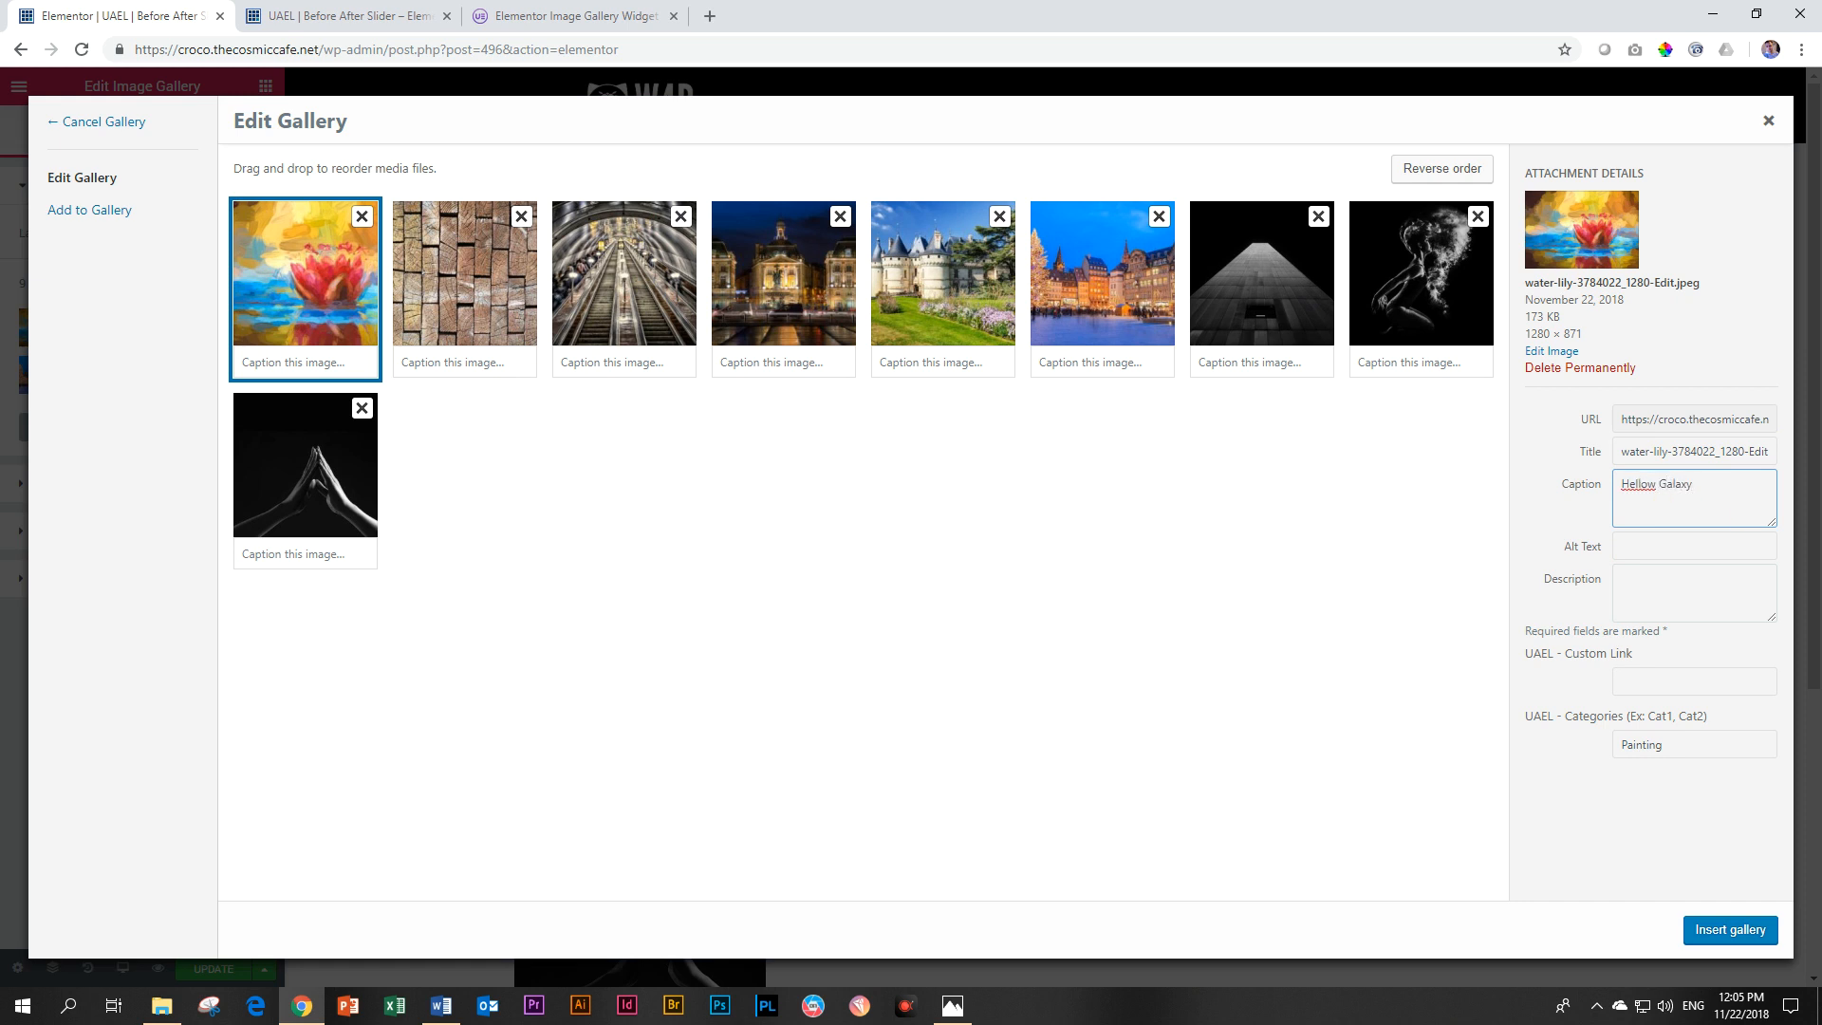
{"action": "left_click", "coordinate": [1728, 930]}
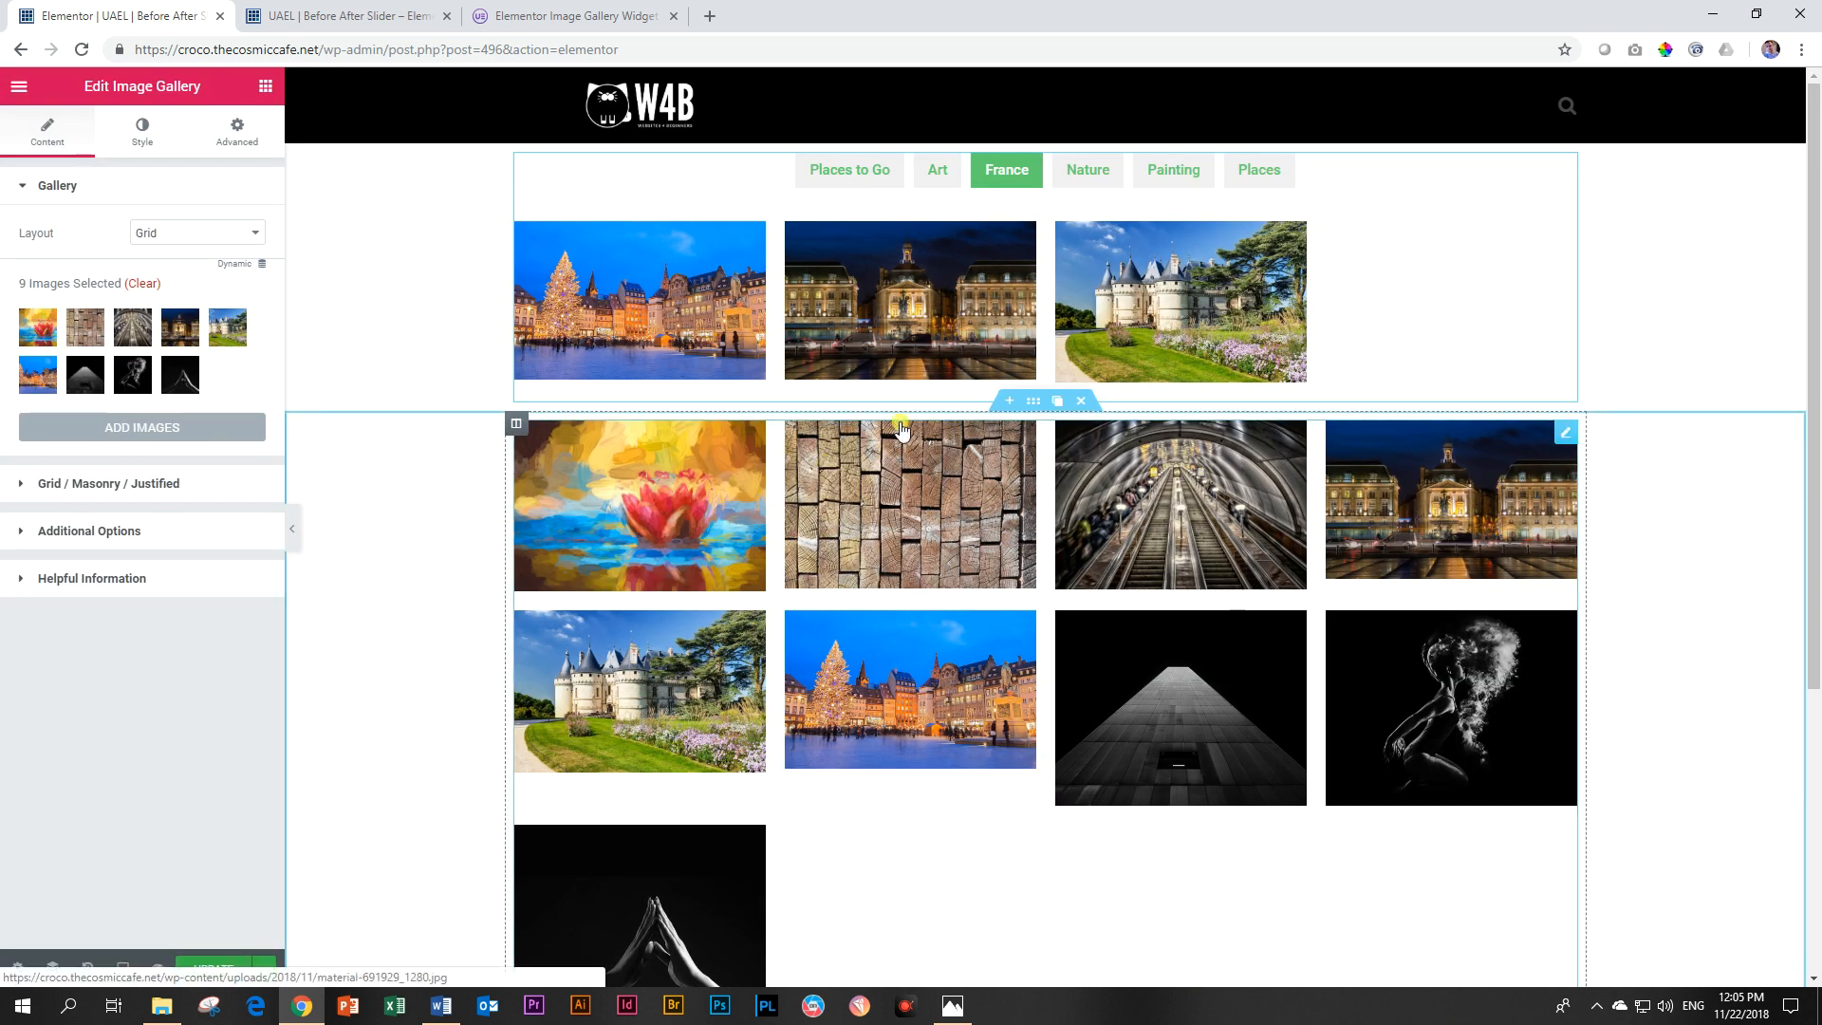
Step: Check the water lily image in the lightbox under the Places to Go filter, close it, and update the page
{"action": "left_click", "coordinate": [852, 180]}
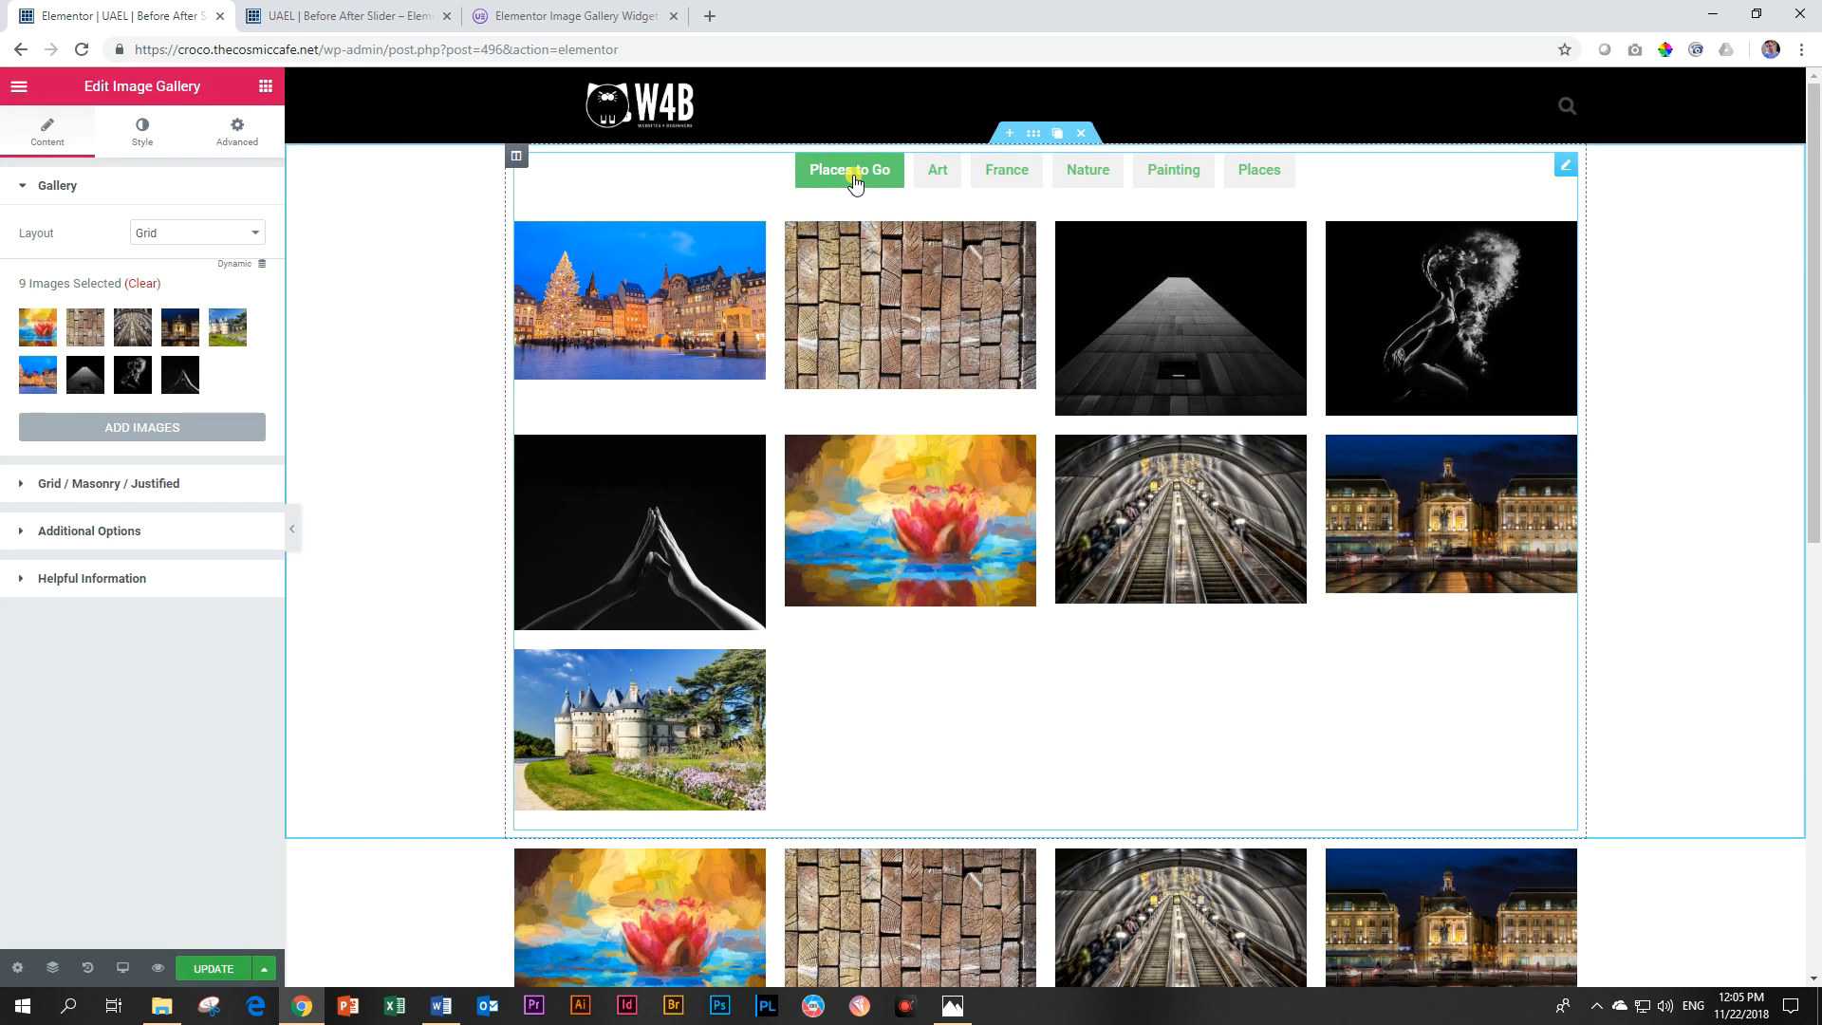
{"action": "left_click", "coordinate": [930, 536]}
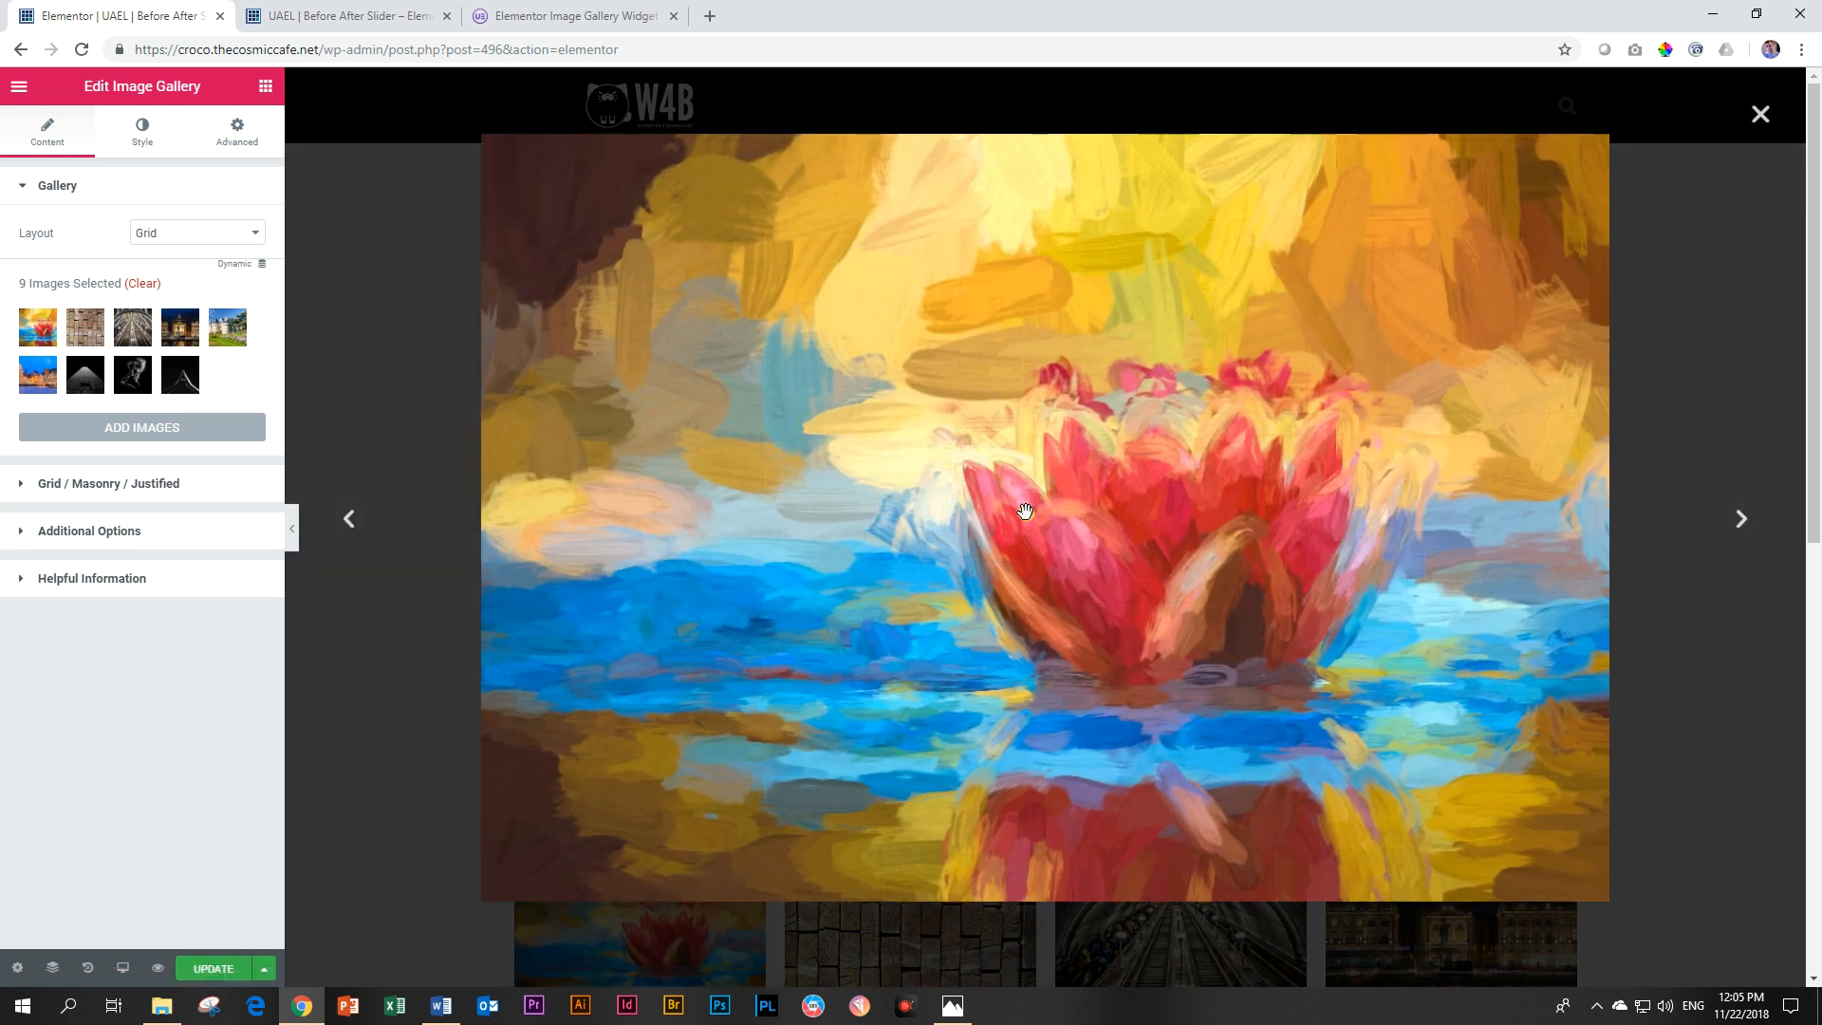
{"action": "left_click", "coordinate": [1760, 113]}
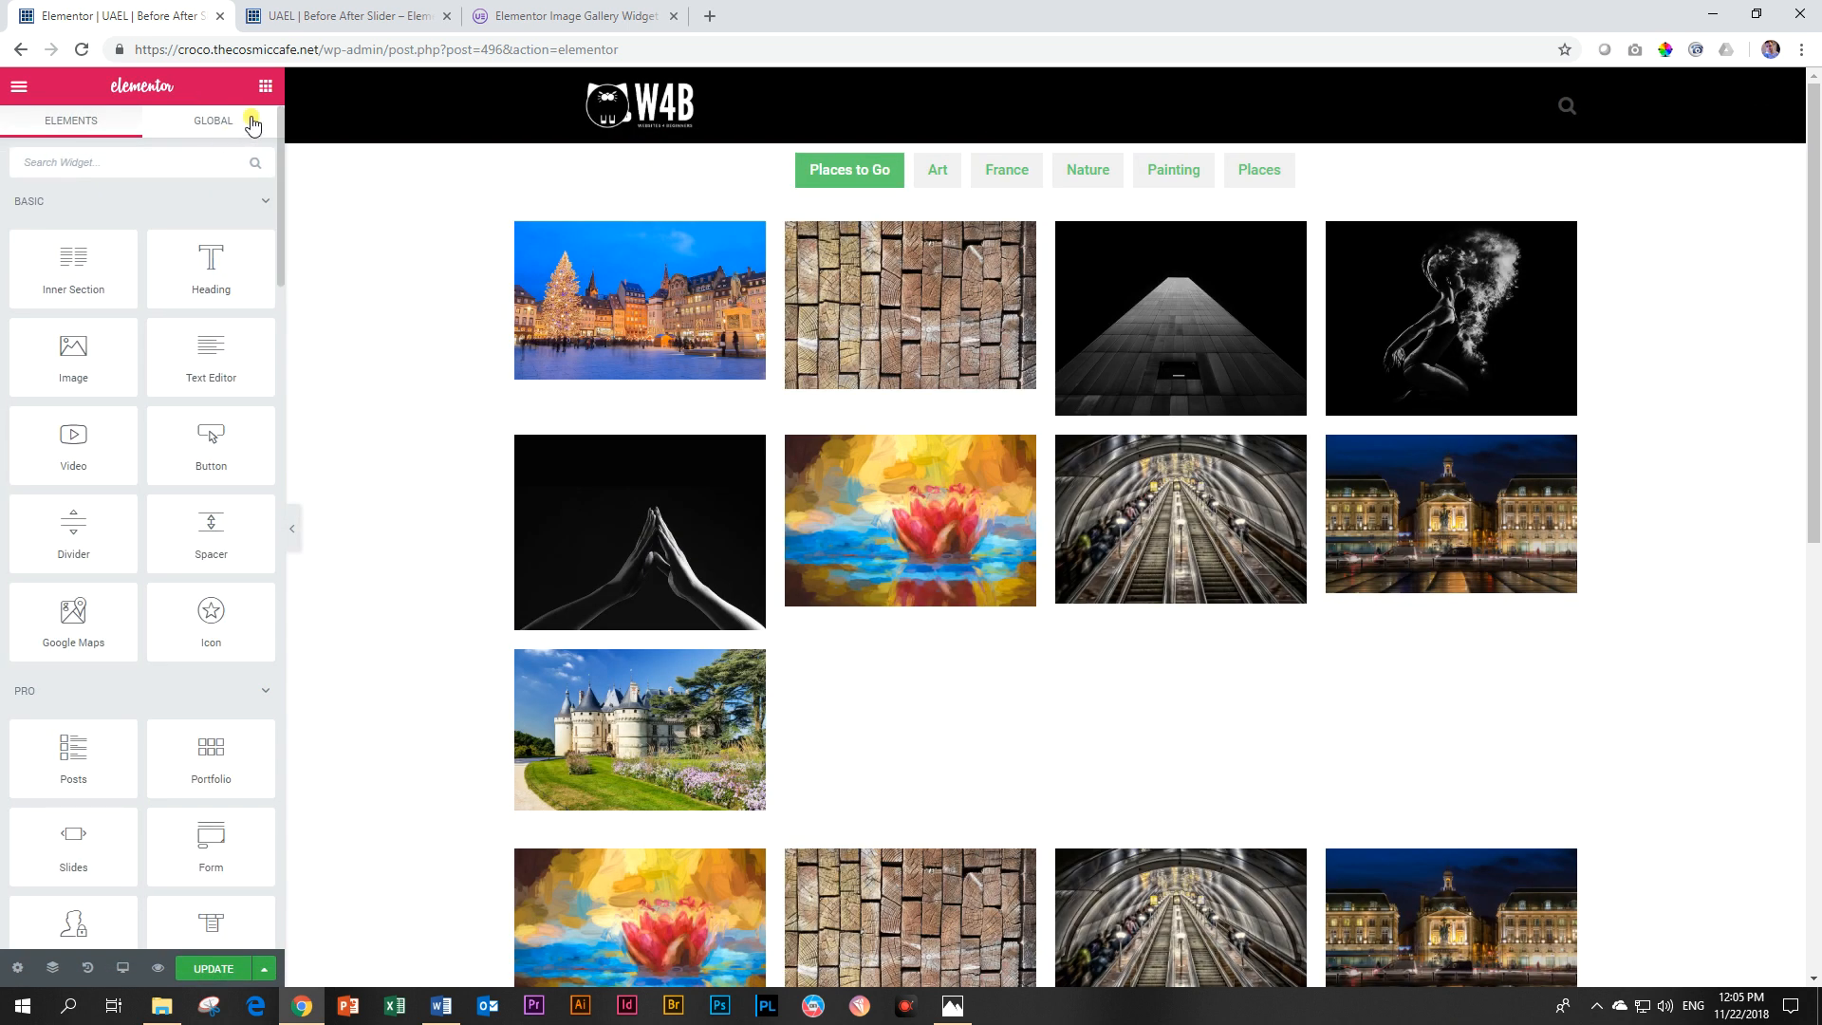
{"action": "left_click", "coordinate": [202, 968]}
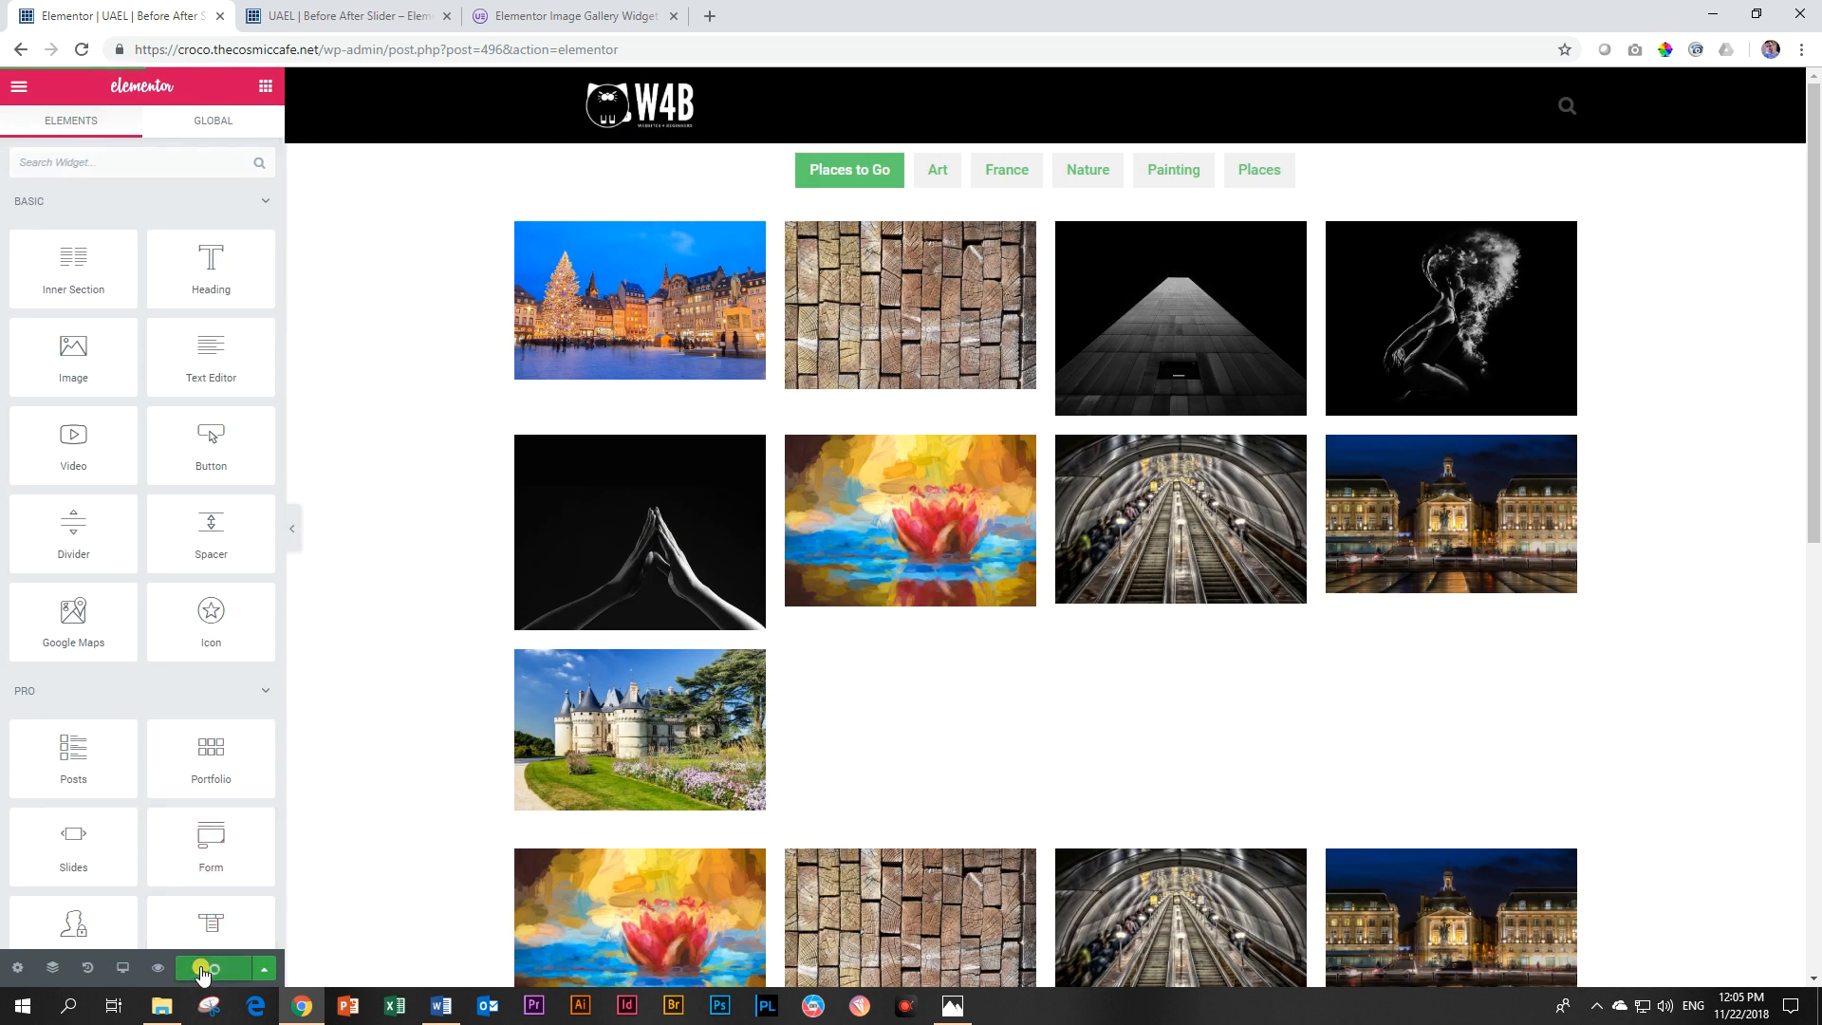
Step: Check the water lily image on the gallery's preview page and return to the page editor
{"action": "left_click", "coordinate": [337, 17]}
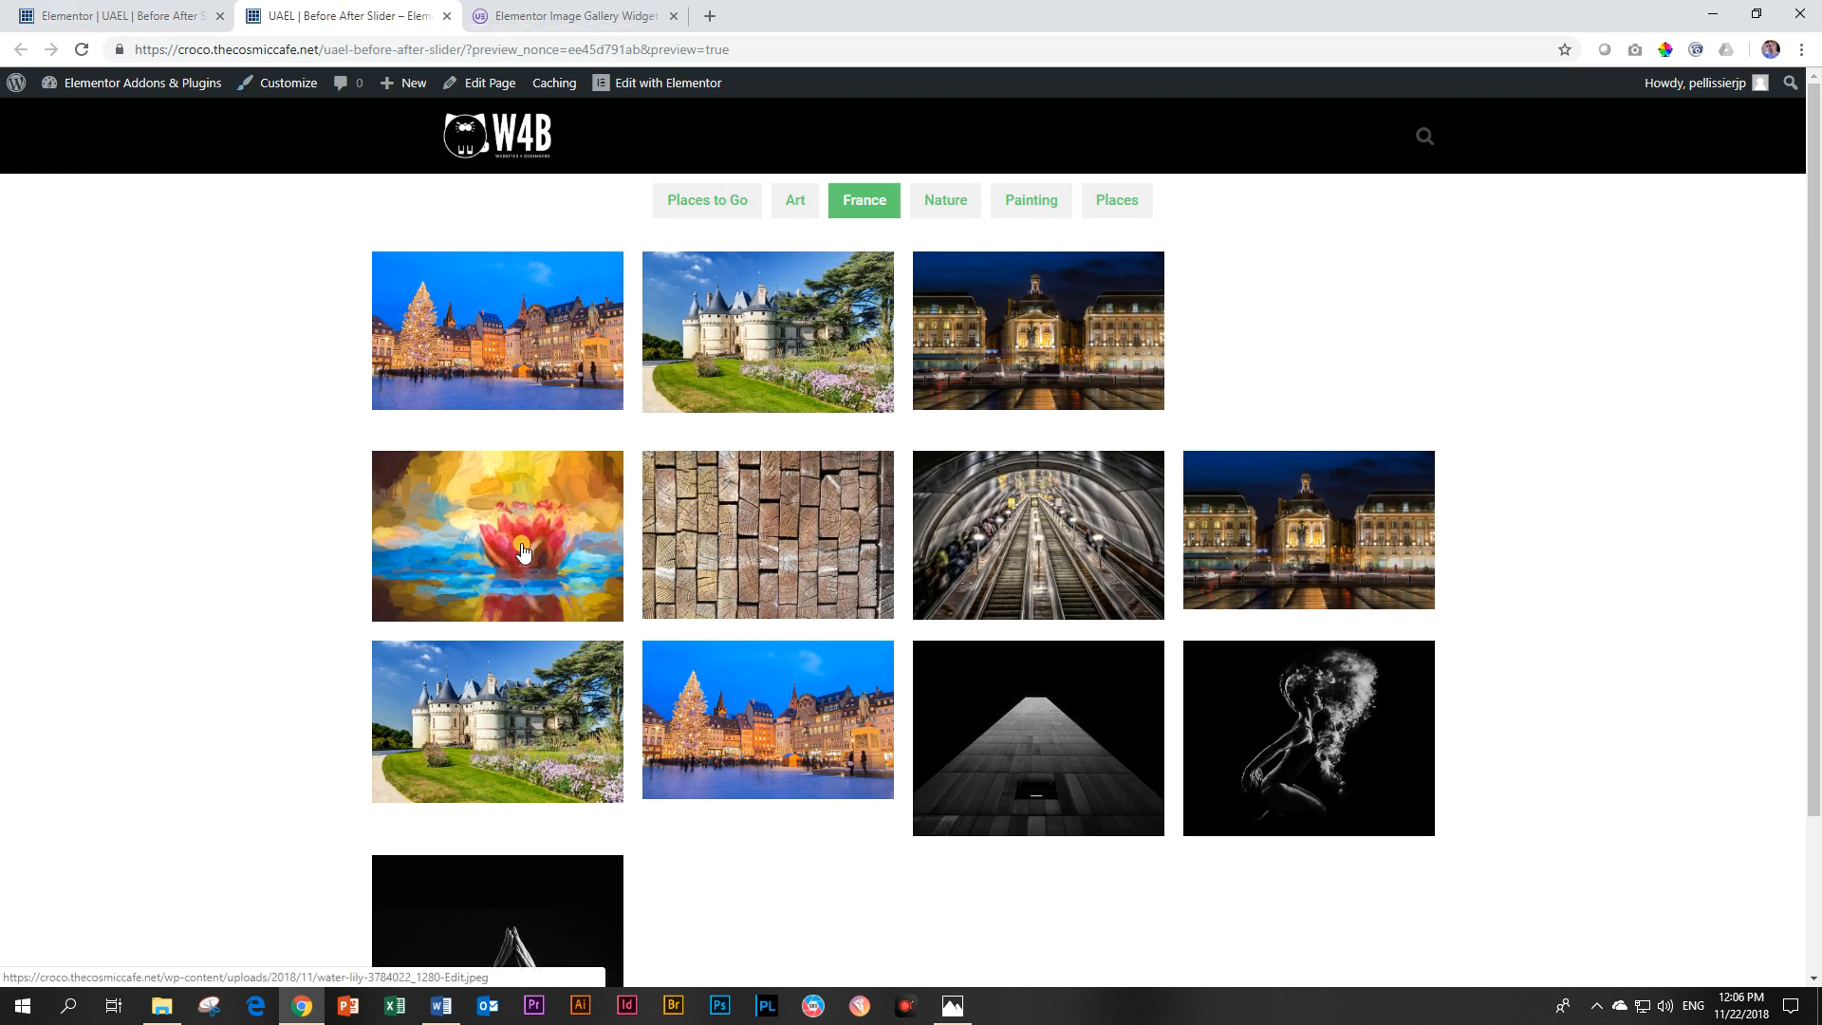
{"action": "left_click", "coordinate": [523, 551]}
{"action": "left_click", "coordinate": [124, 15]}
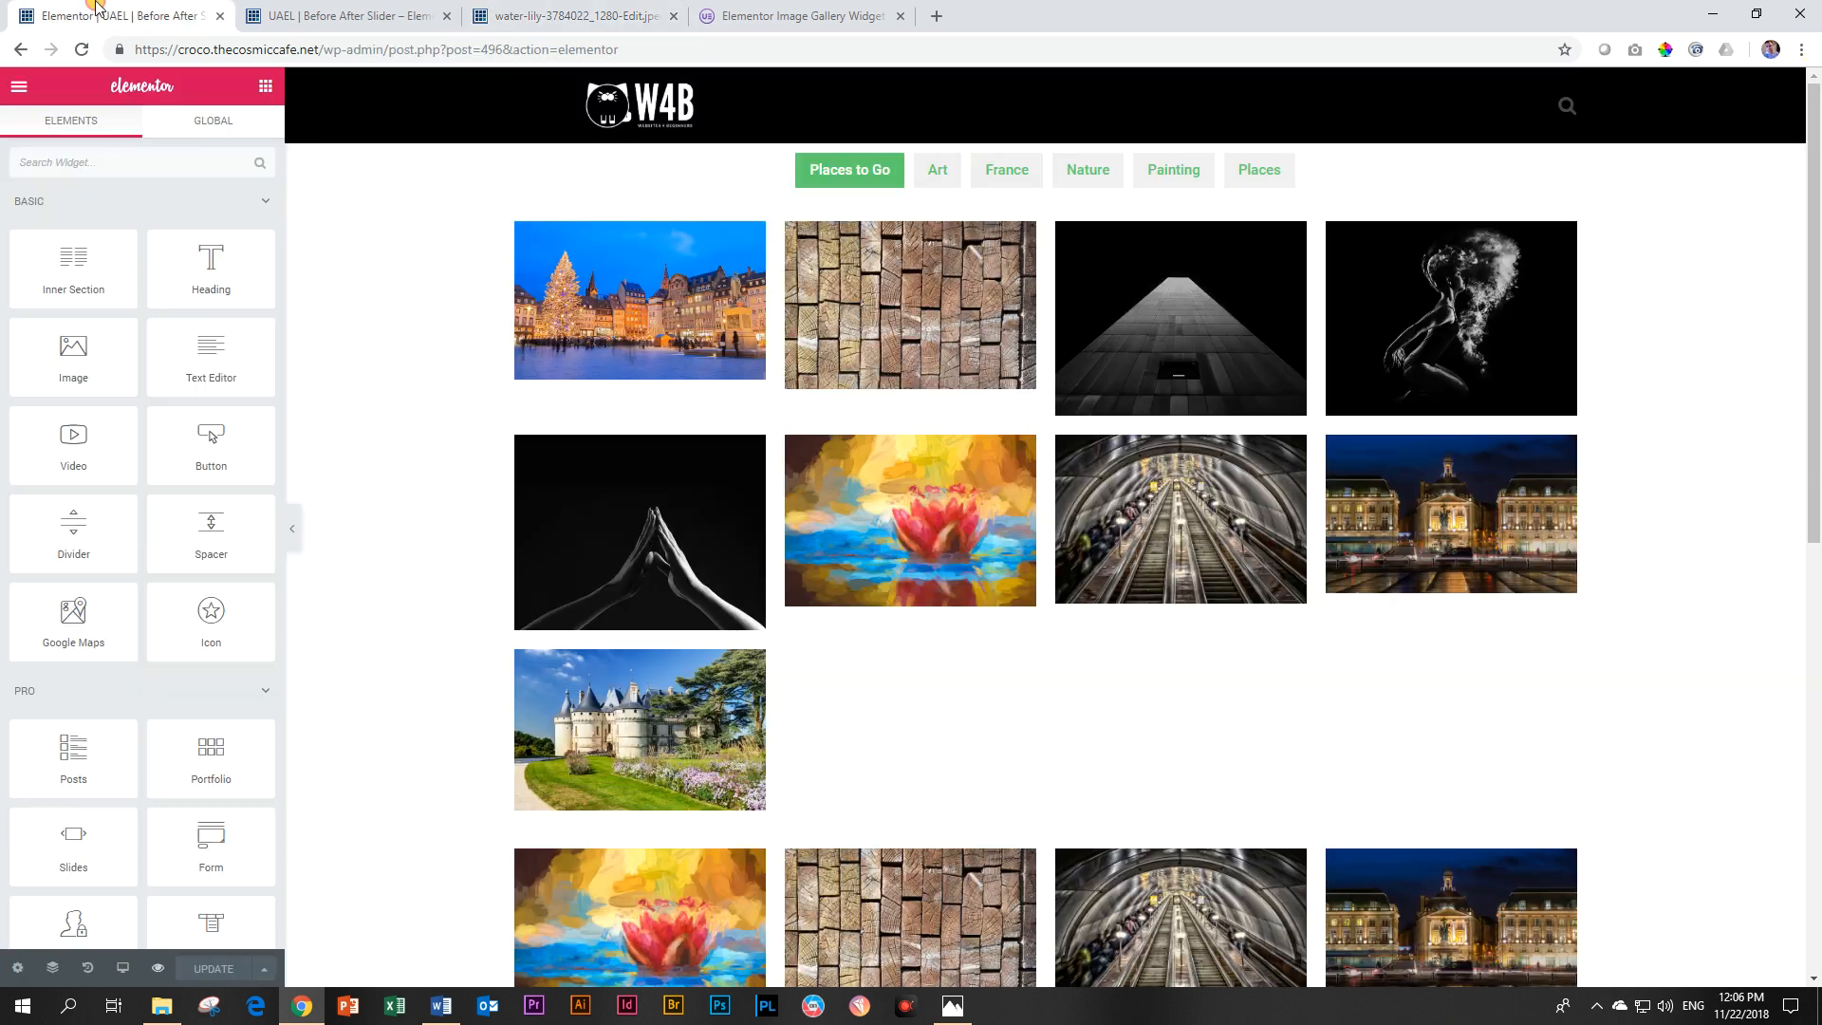
Step: Set the filterable gallery's captions to show On Image and display the Places to Go filter
{"action": "left_click", "coordinate": [1211, 695]}
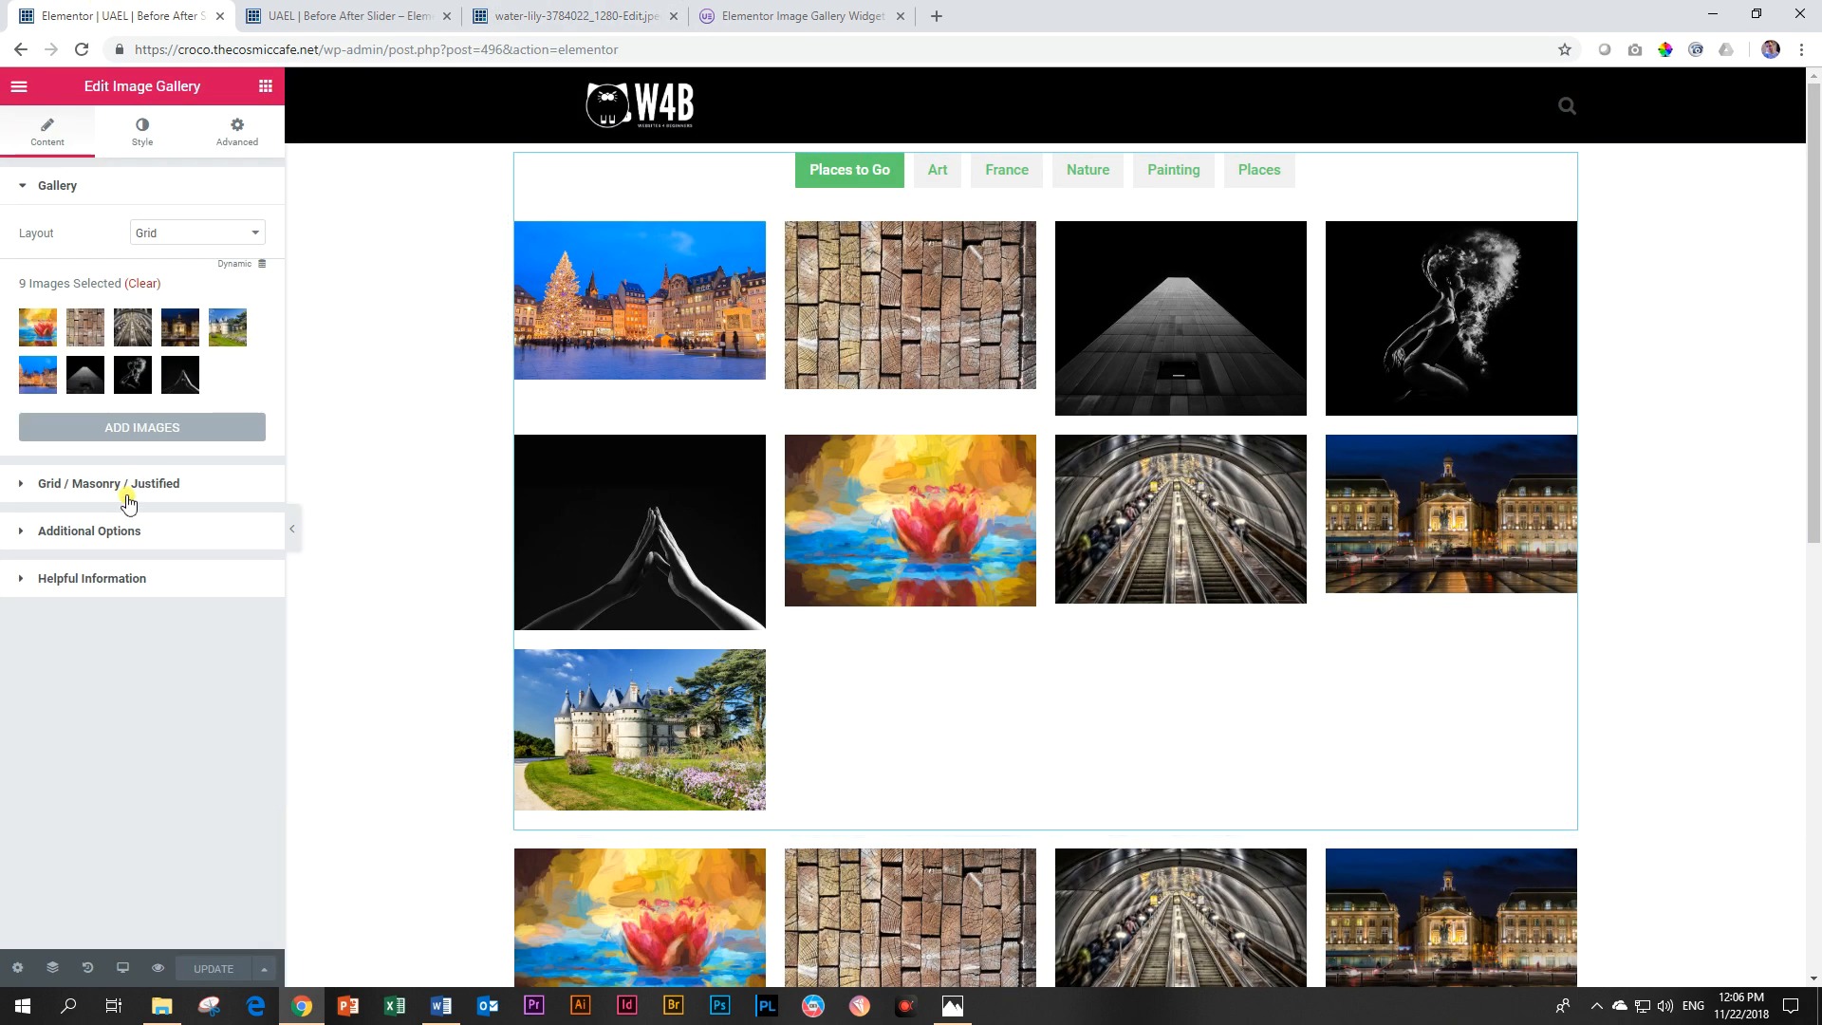
{"action": "left_click", "coordinate": [111, 530]}
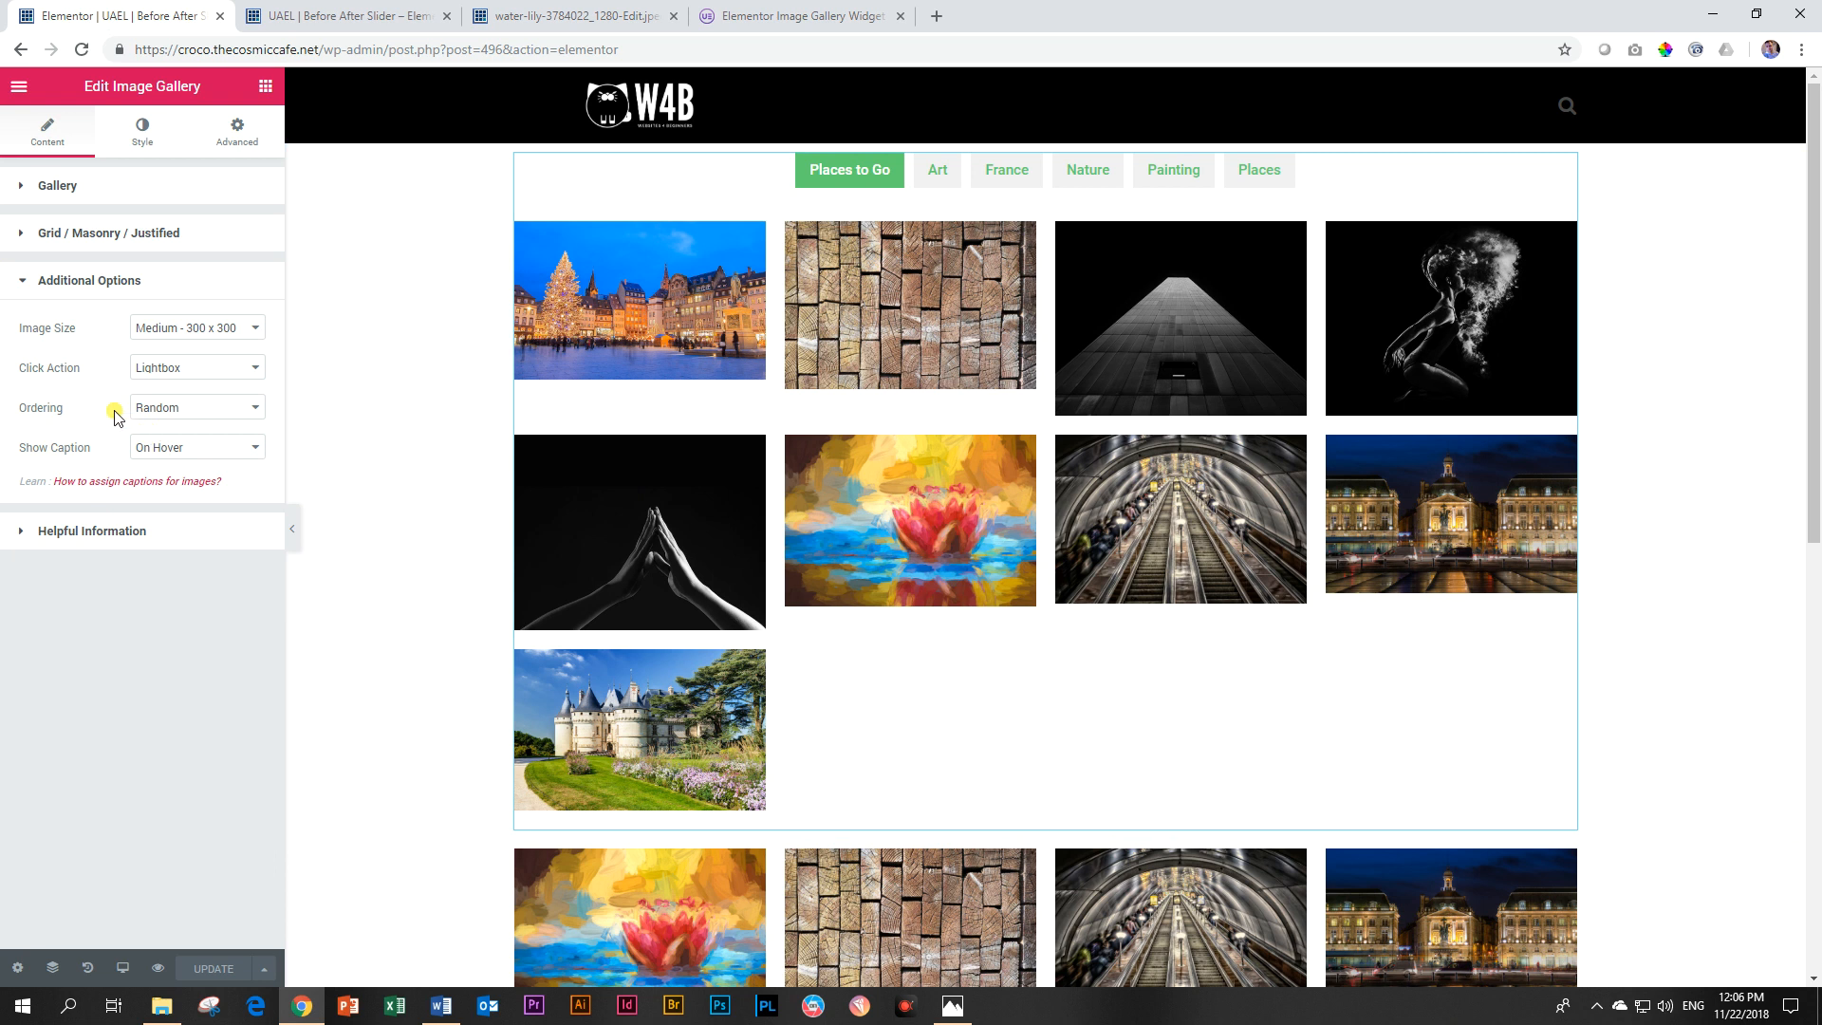
{"action": "left_click", "coordinate": [158, 451]}
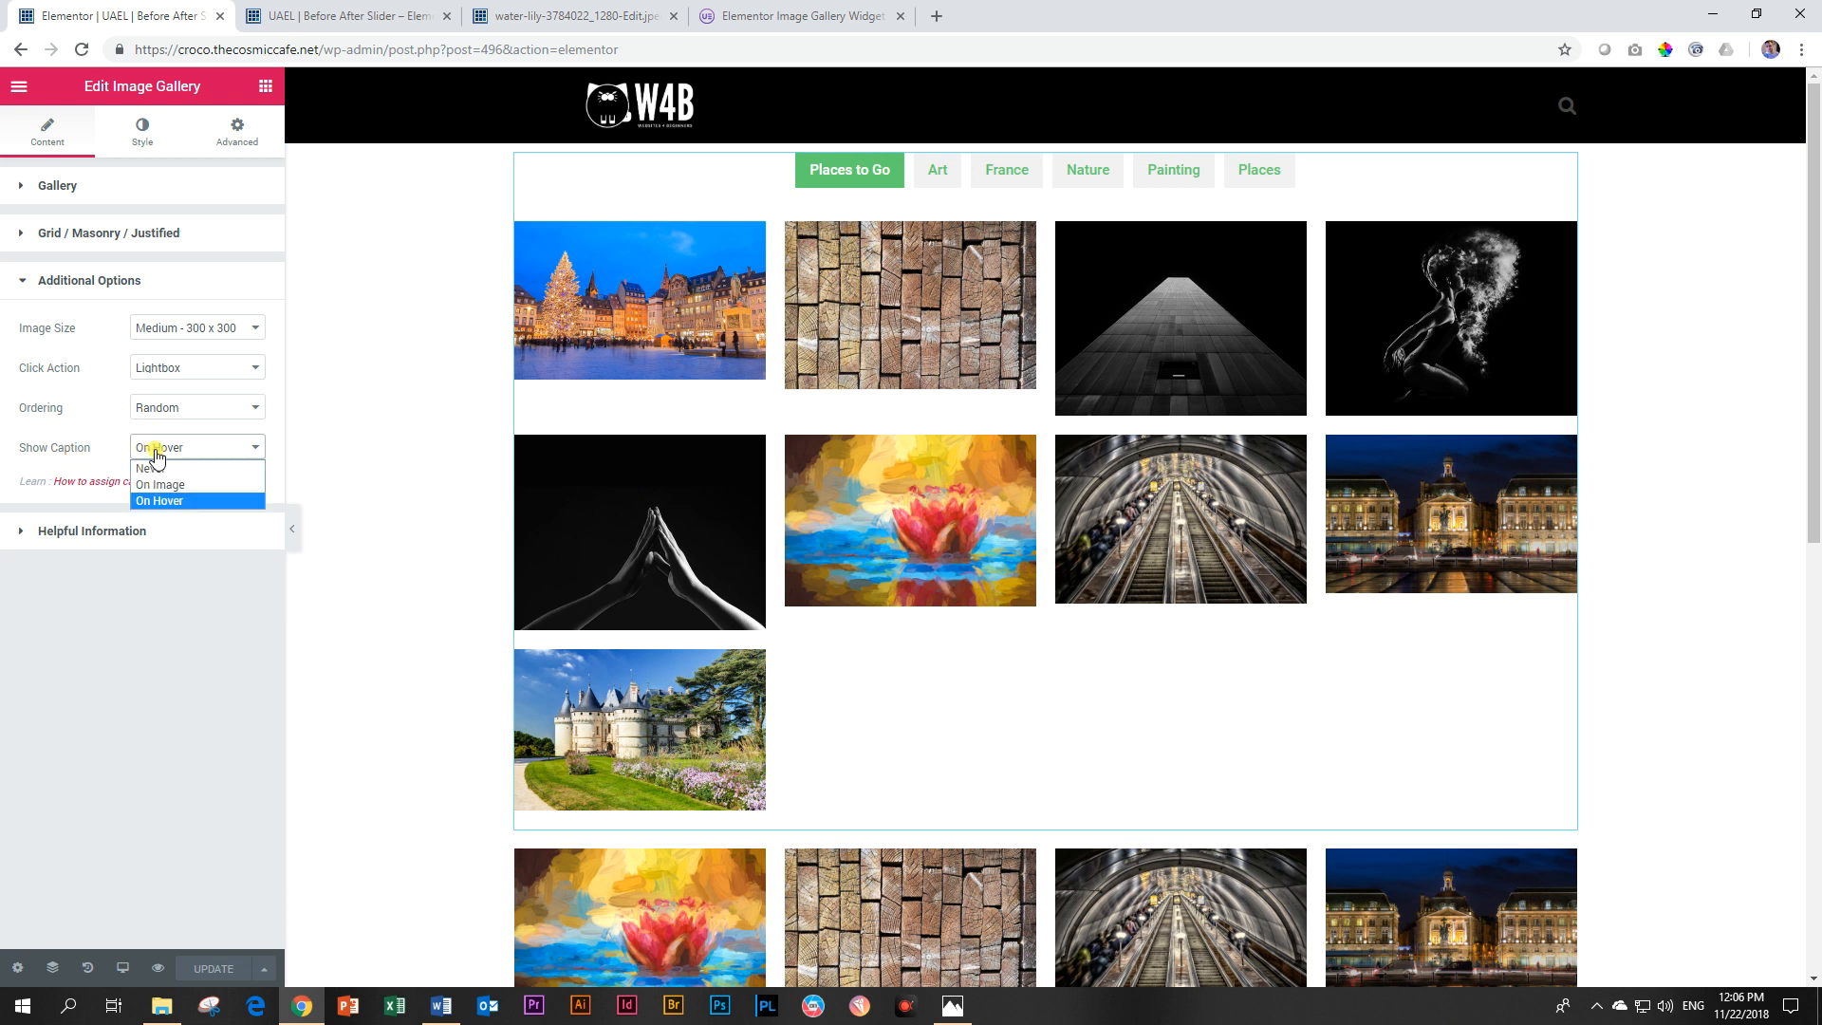
{"action": "left_click", "coordinate": [158, 453]}
{"action": "left_click", "coordinate": [158, 451]}
{"action": "left_click", "coordinate": [159, 484]}
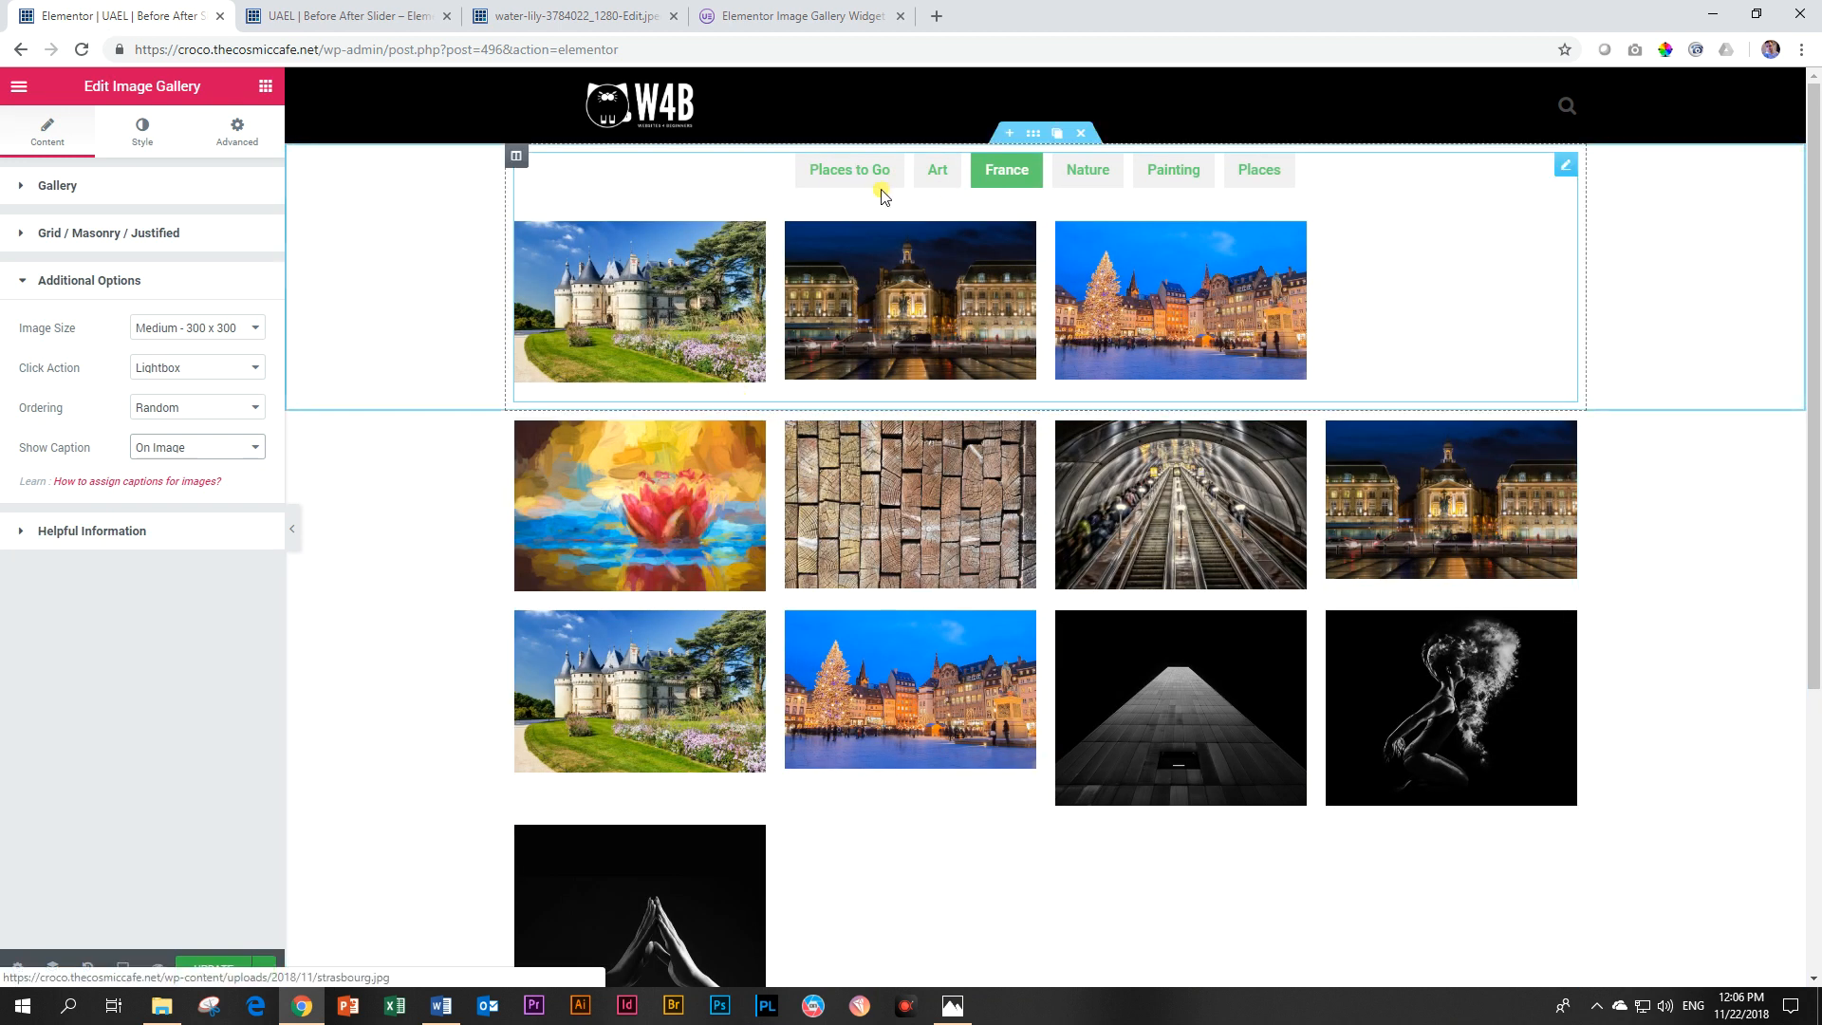
{"action": "left_click", "coordinate": [850, 171]}
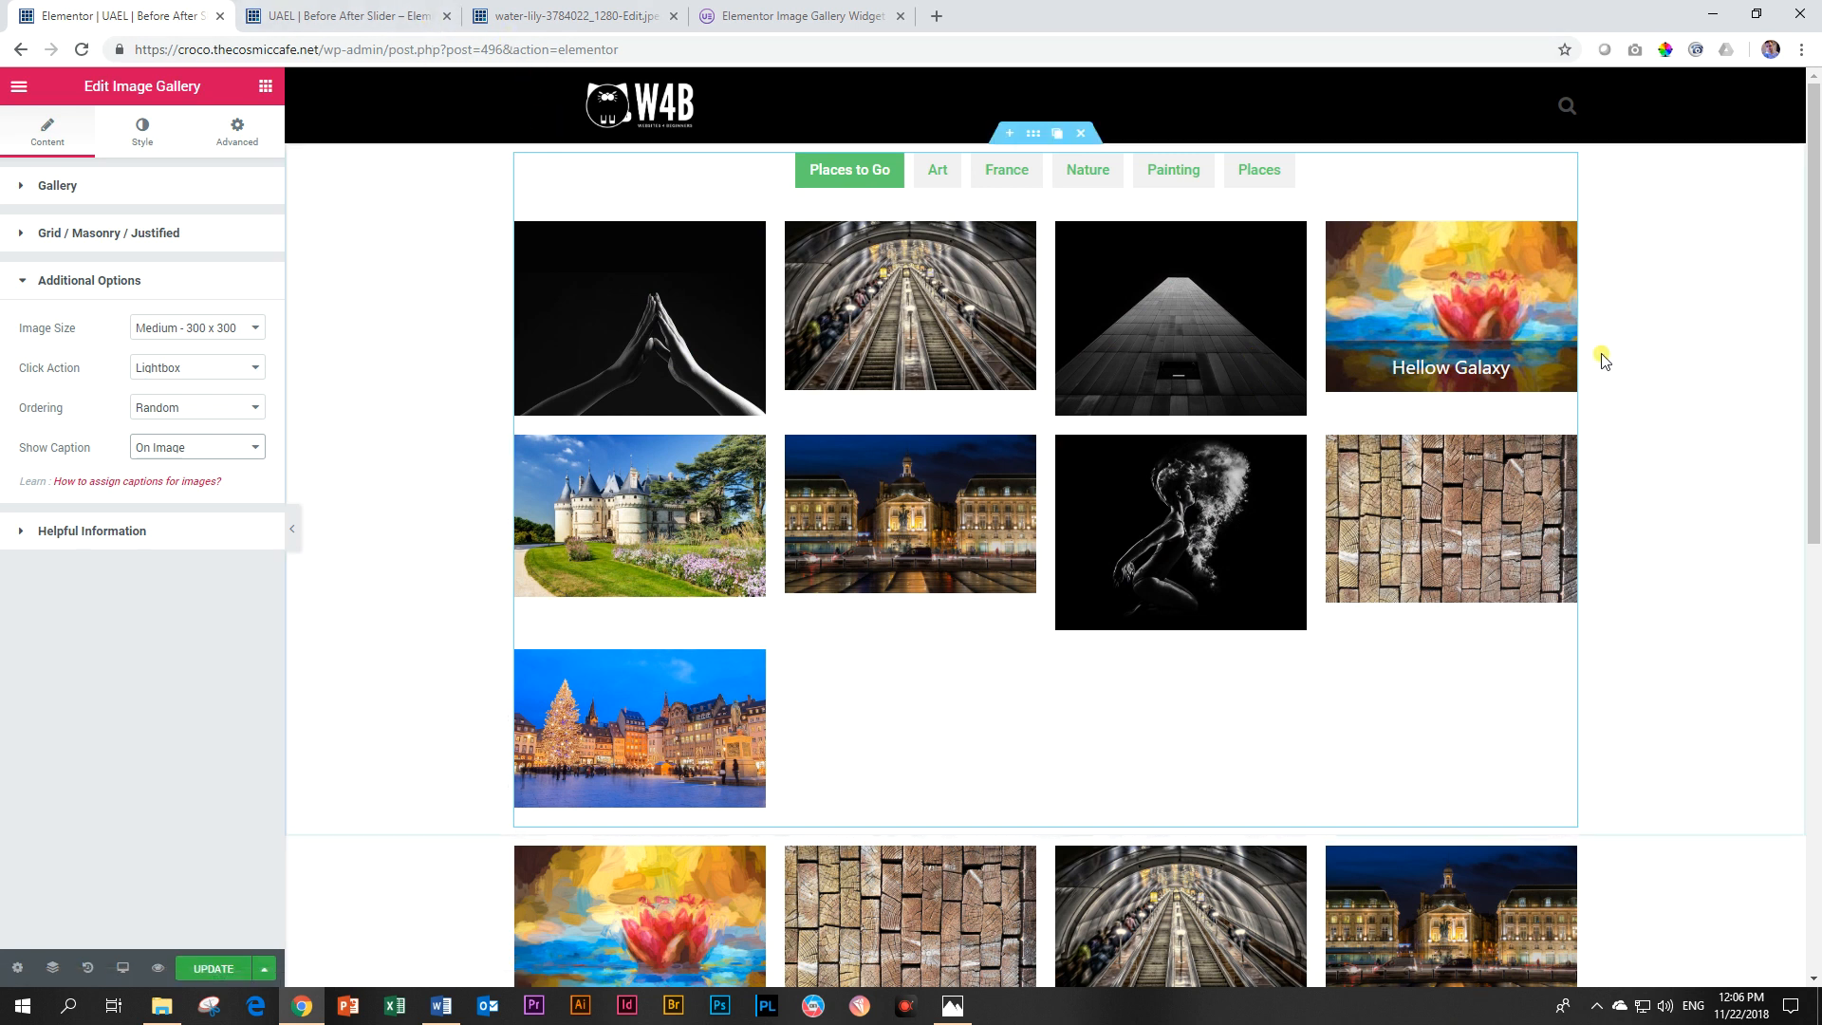
Step: Set the gallery's columns gap and rows gap to 0 in its layout styling
{"action": "left_click", "coordinate": [141, 123]}
{"action": "left_click_drag", "start_coordinate": [47, 258], "coordinate": [3, 267]}
{"action": "left_click_drag", "start_coordinate": [56, 324], "coordinate": [21, 323]}
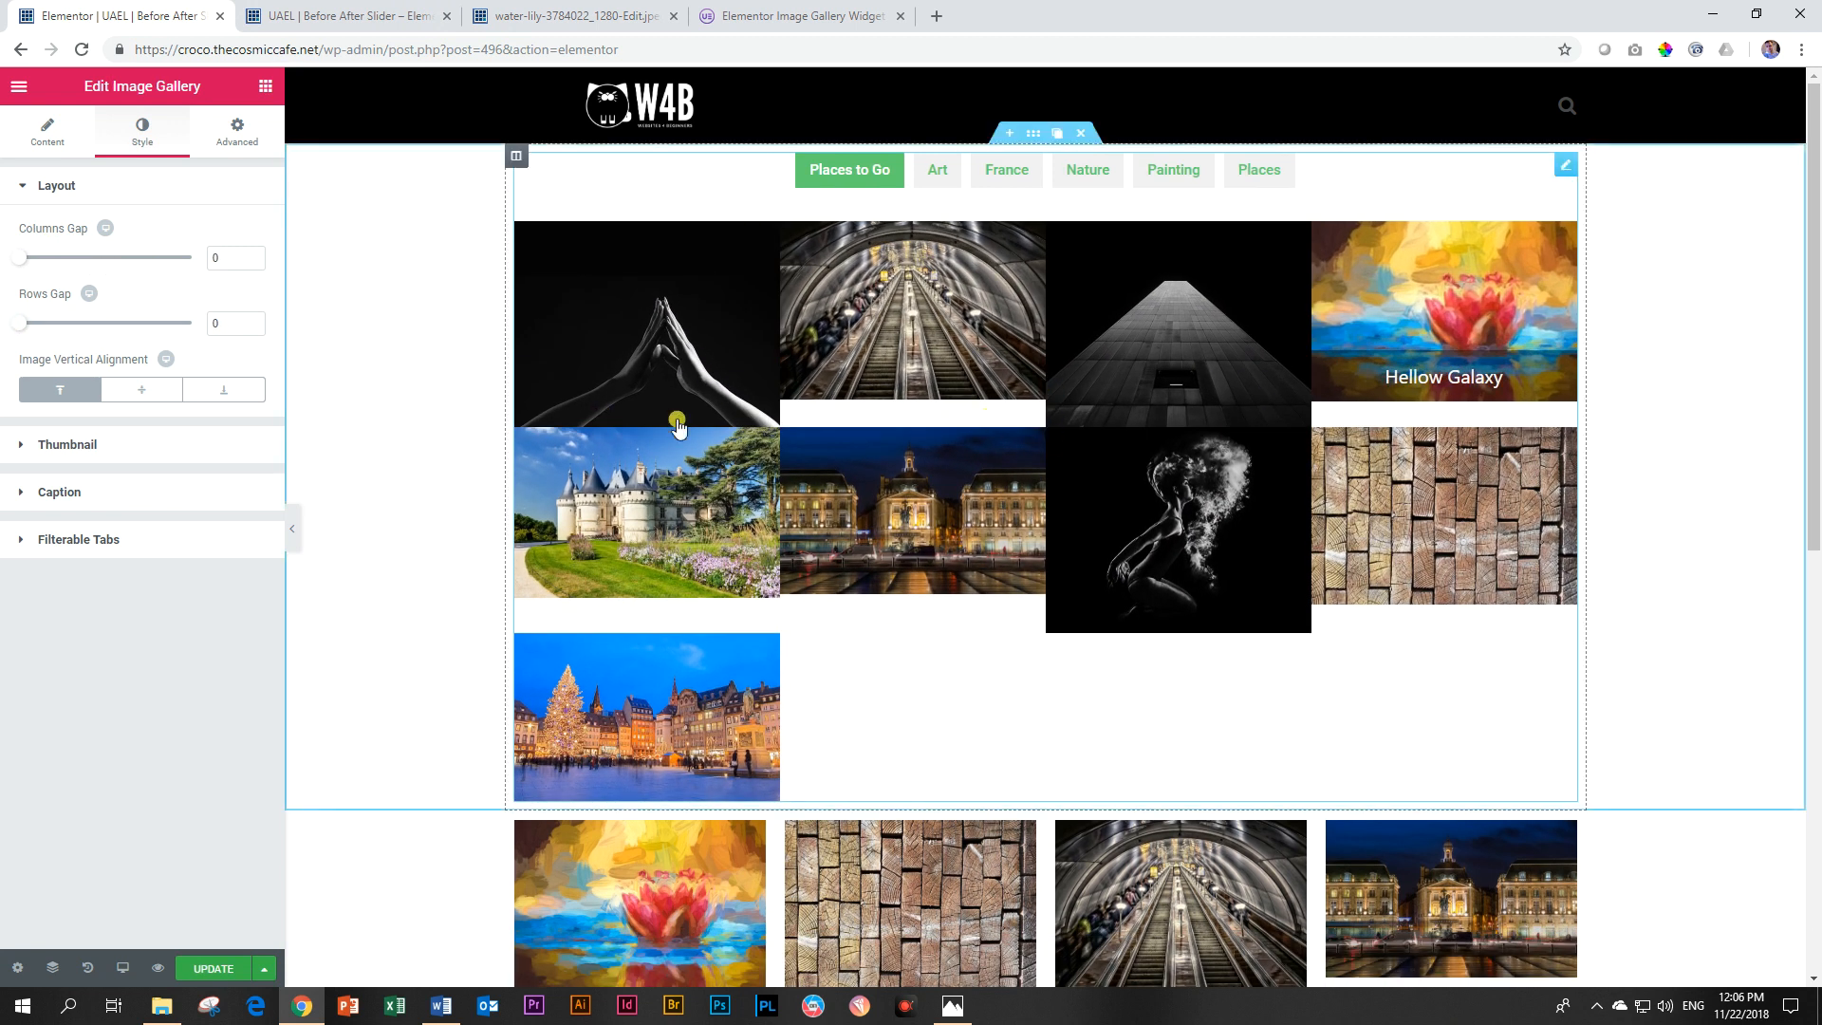
Step: Set the gallery's columns gap to 6 and rows gap to 28, with image vertical alignment at Bottom
{"action": "left_click_drag", "start_coordinate": [20, 323], "coordinate": [57, 259]}
{"action": "left_click", "coordinate": [142, 389]}
{"action": "left_click", "coordinate": [214, 390]}
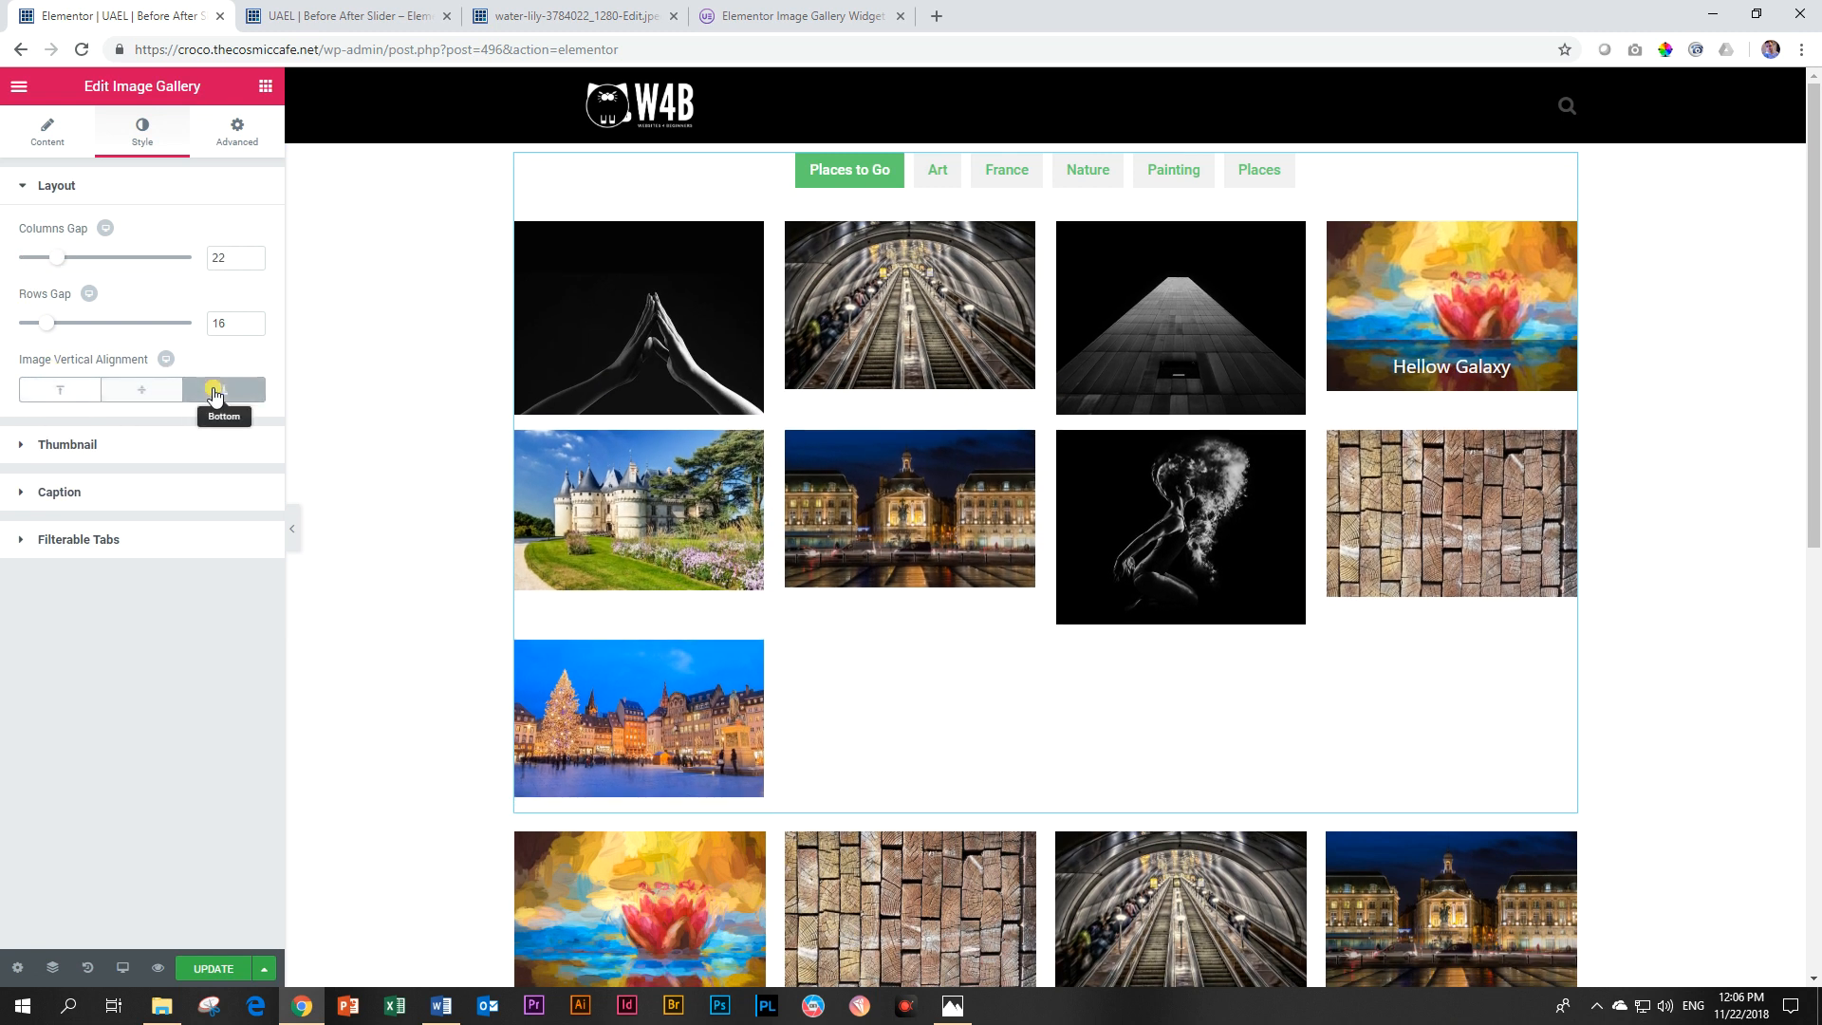
{"action": "left_click_drag", "start_coordinate": [47, 323], "coordinate": [64, 326]}
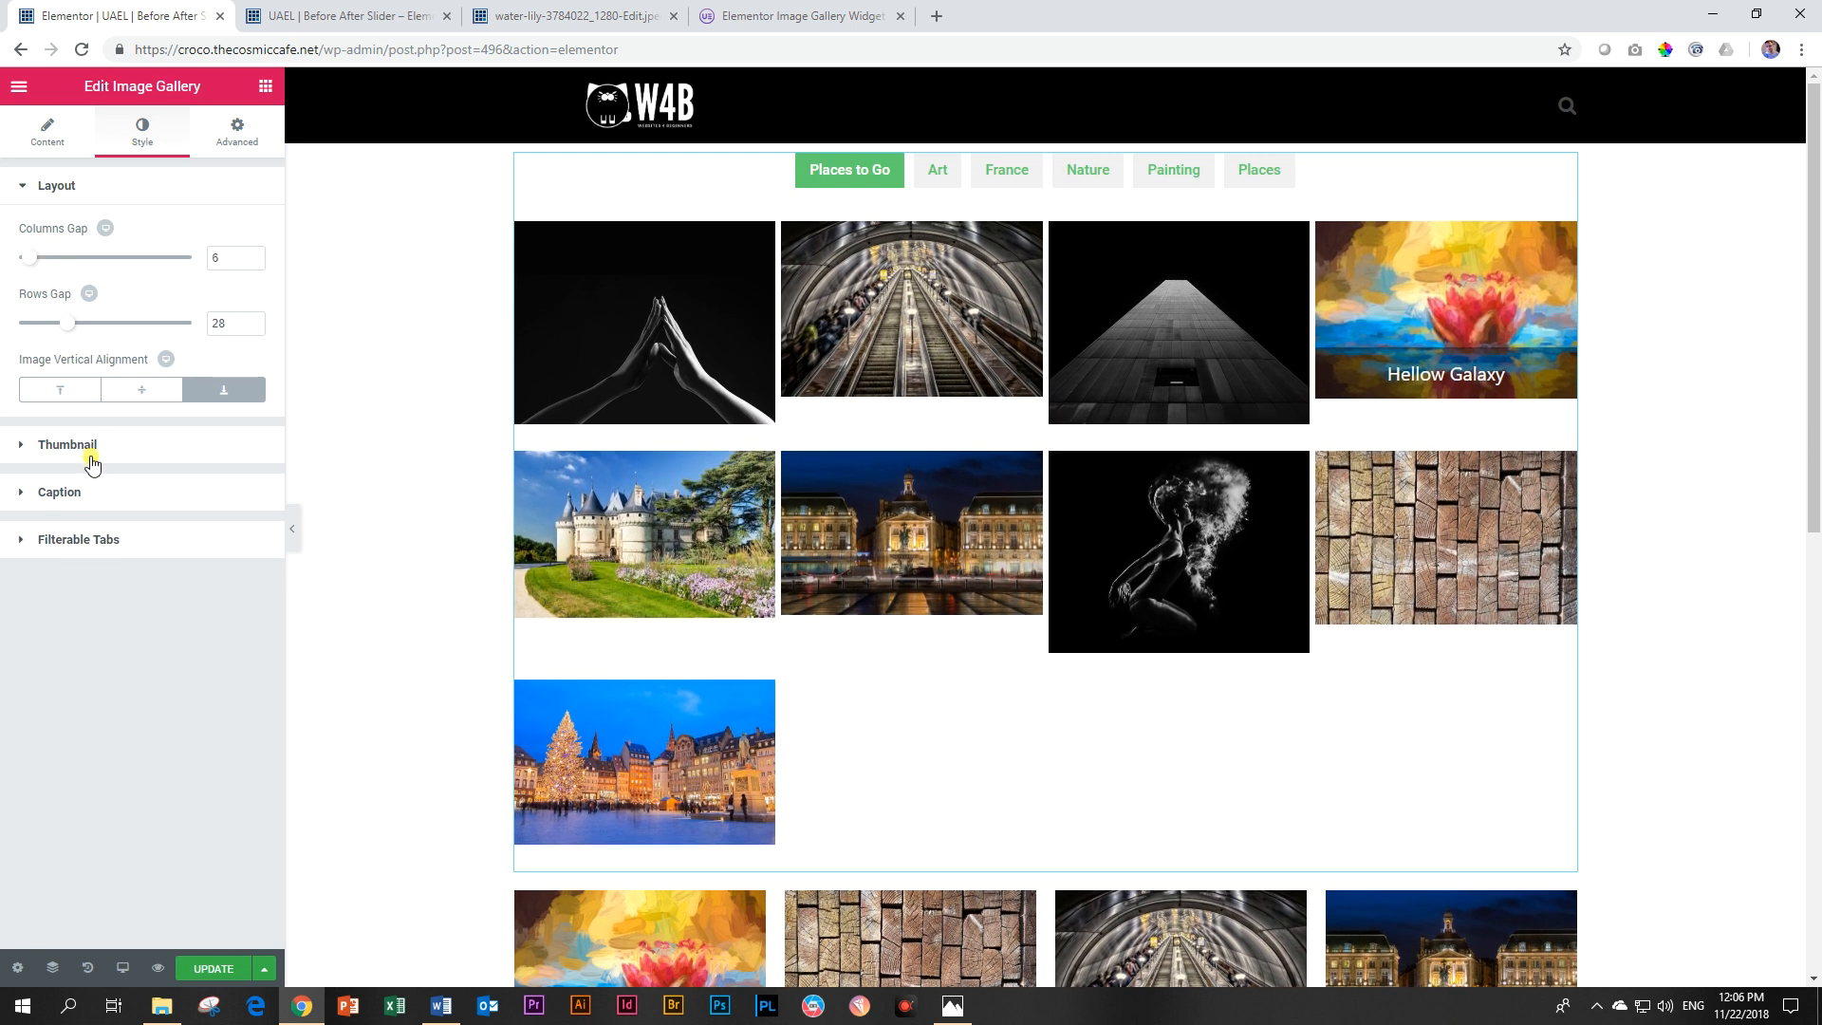
{"action": "left_click", "coordinate": [20, 195]}
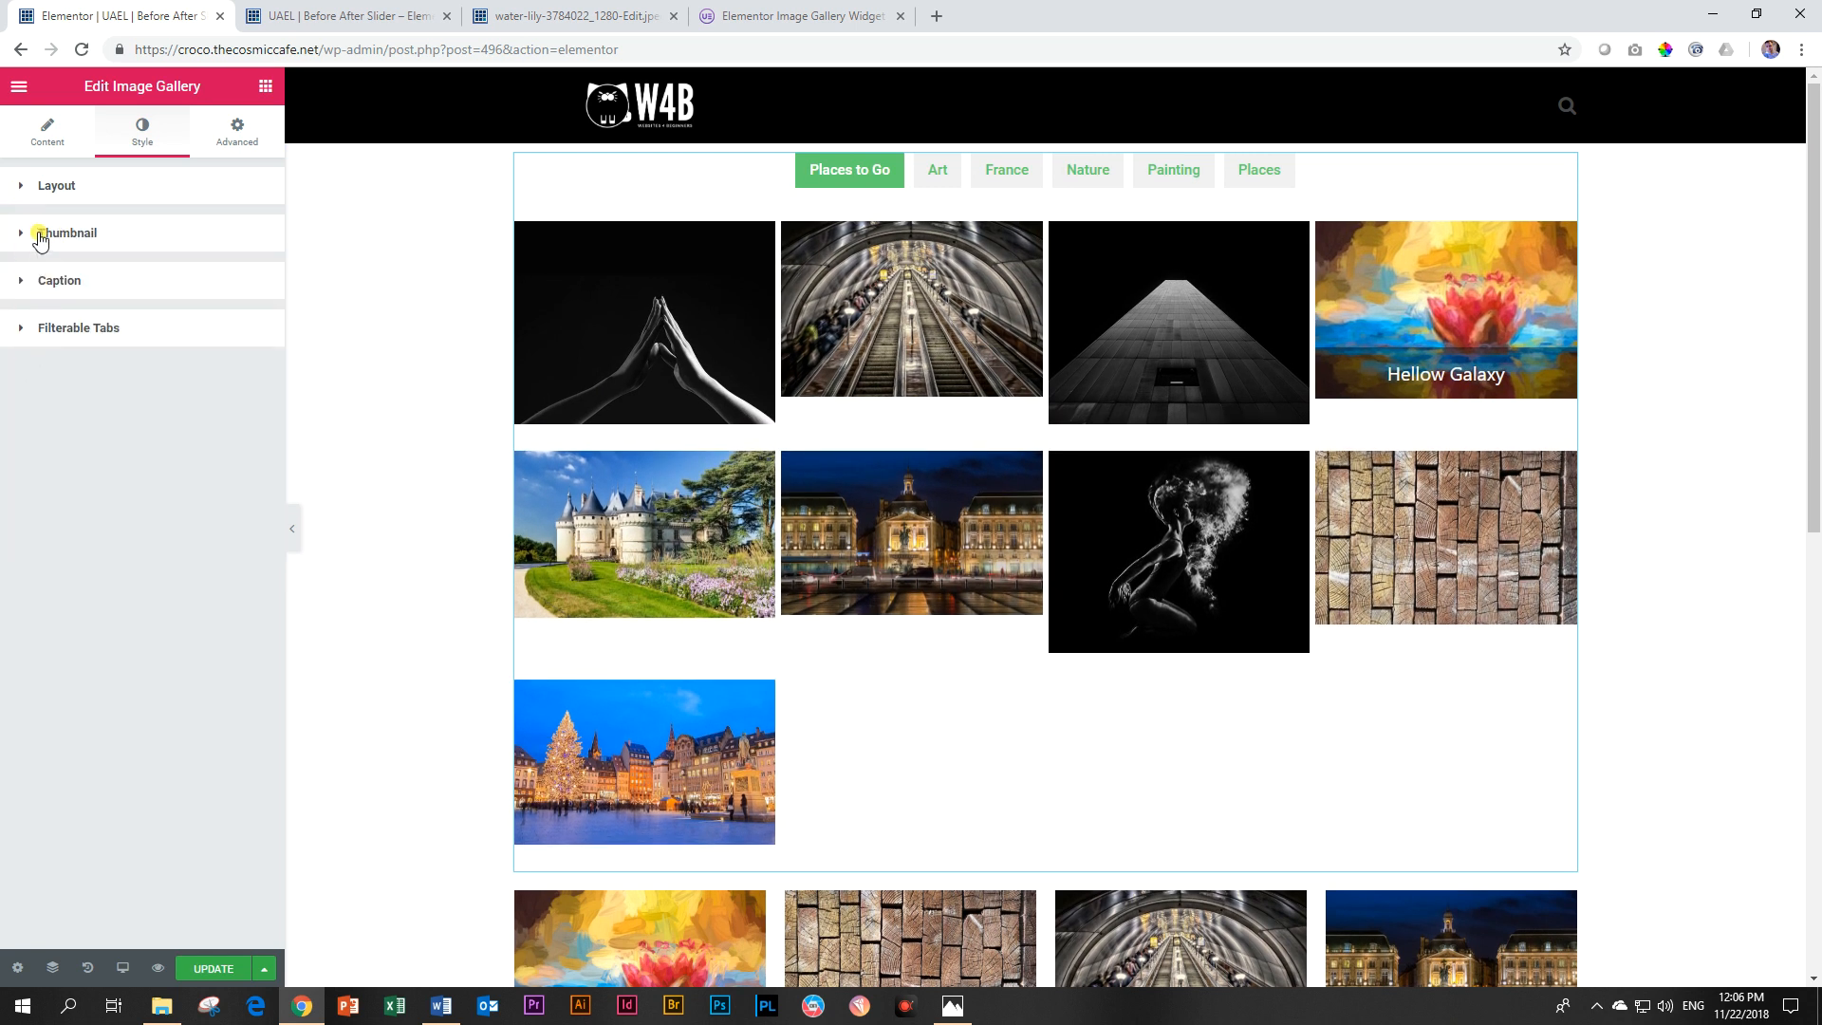
Step: Set the thumbnails' hover scale to 1.12 and their hover image effect to Toaster after trying 1977
{"action": "left_click", "coordinate": [40, 237]}
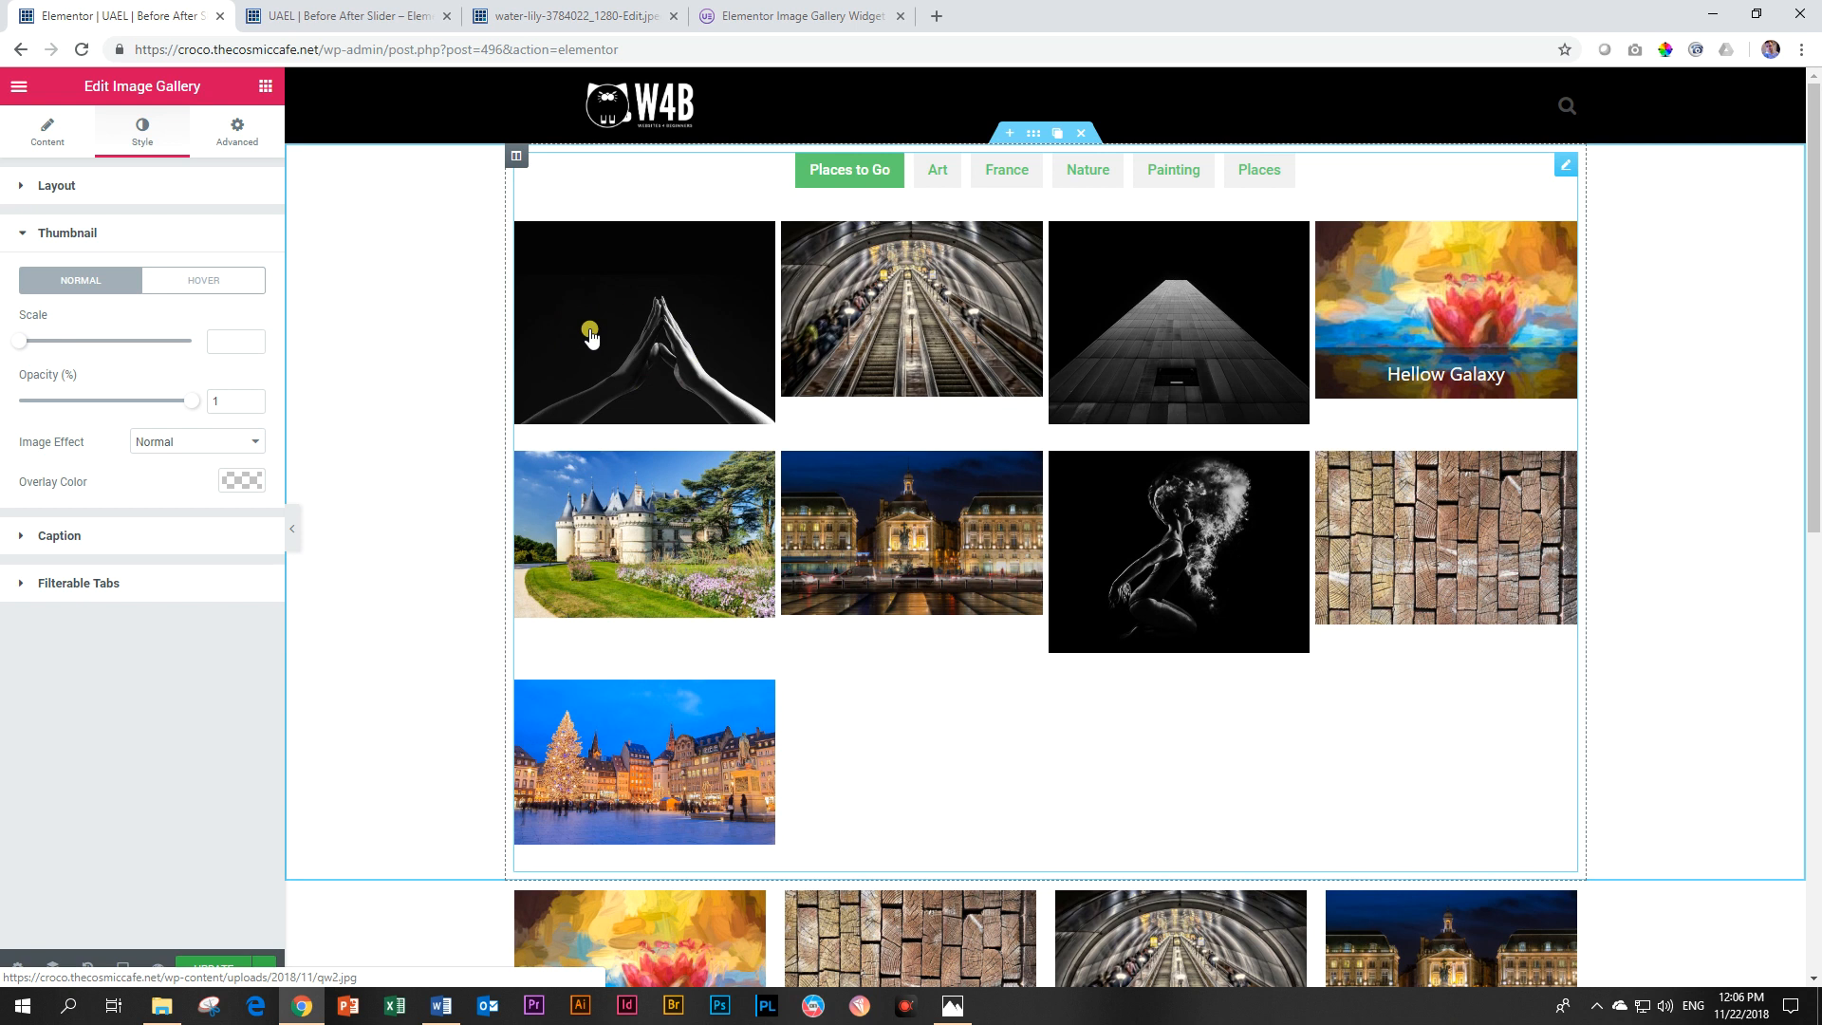
{"action": "left_click", "coordinate": [199, 284]}
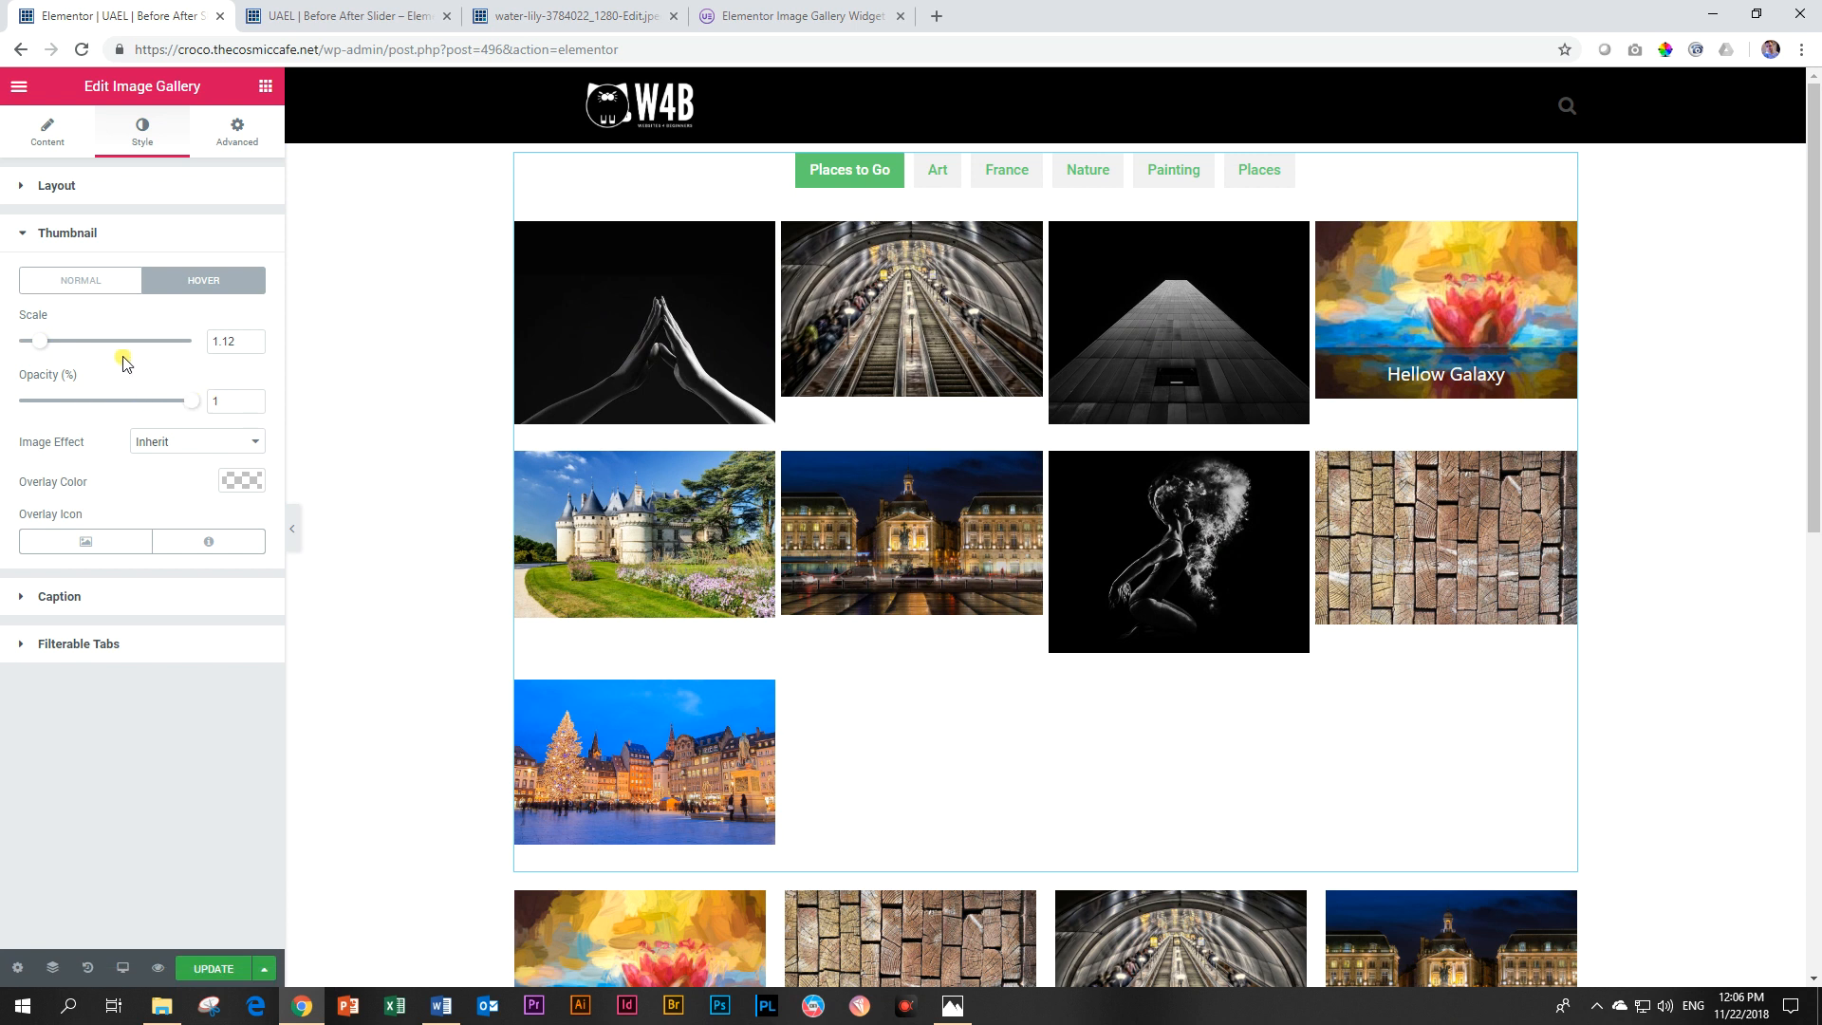
{"action": "left_click", "coordinate": [188, 444]}
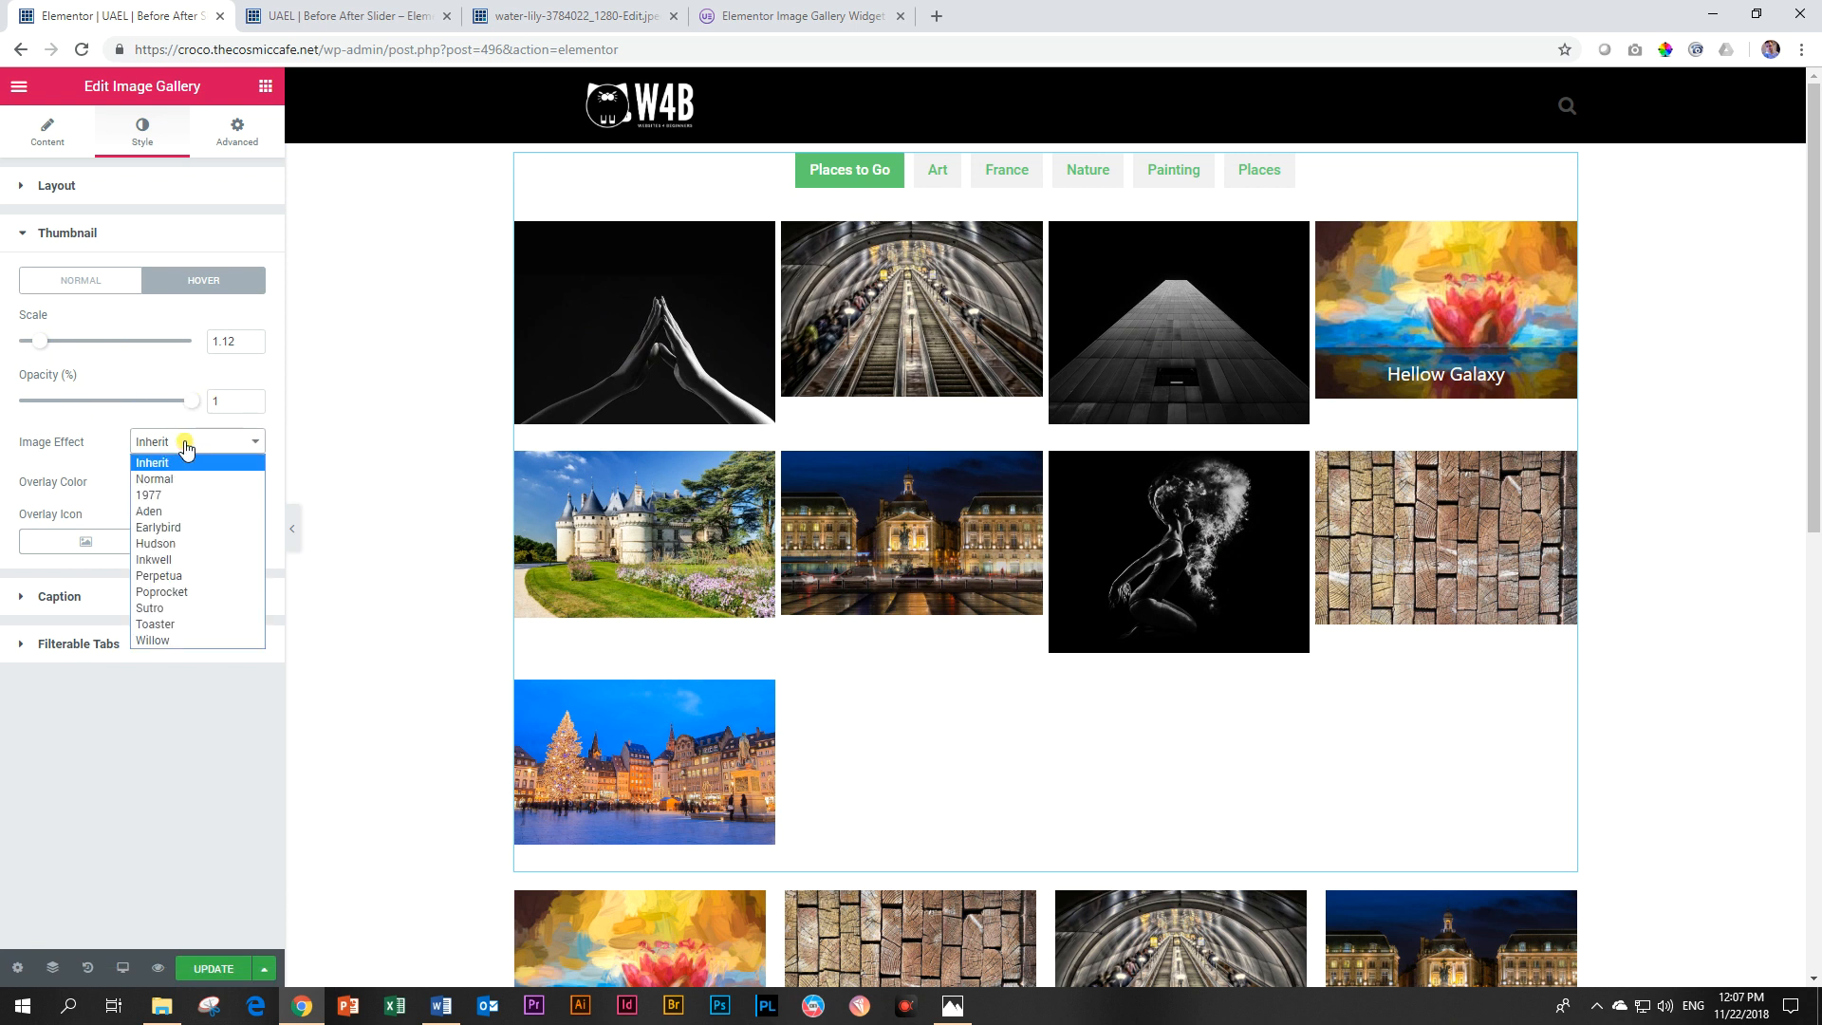
{"action": "left_click", "coordinate": [116, 287]}
{"action": "left_click", "coordinate": [193, 282]}
{"action": "left_click", "coordinate": [180, 450]}
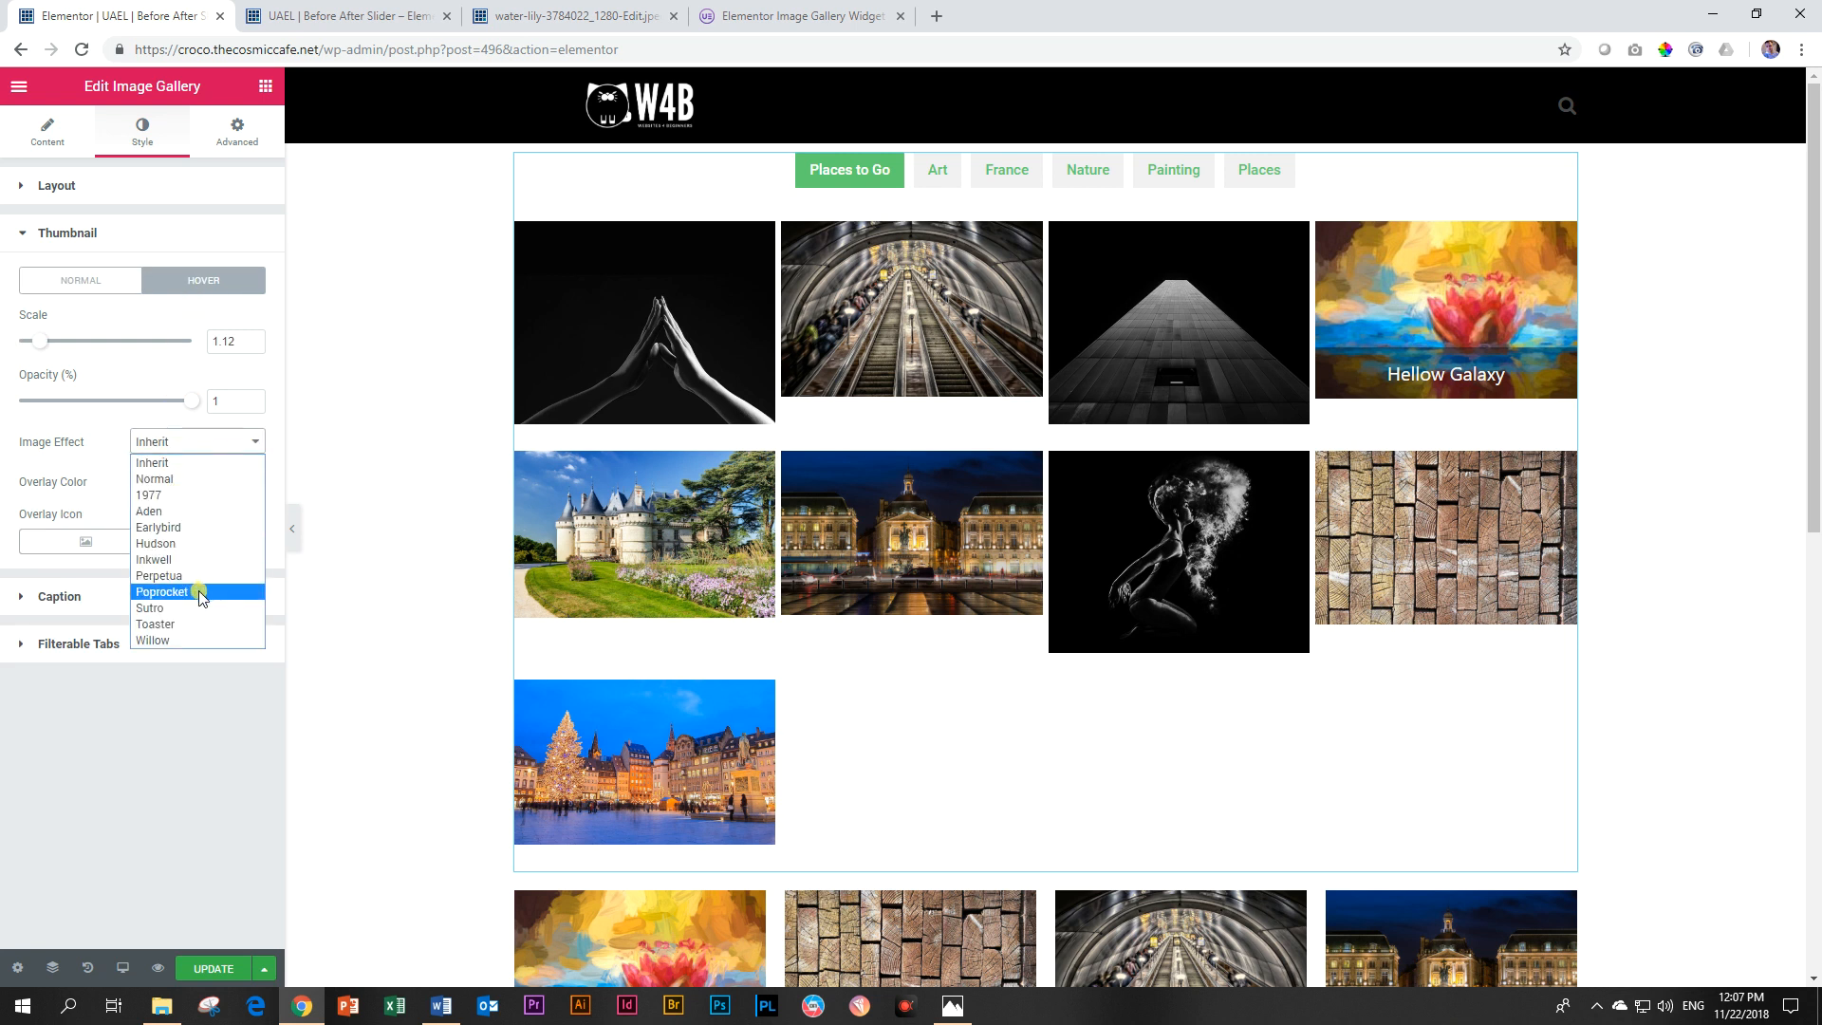
{"action": "left_click", "coordinate": [185, 495]}
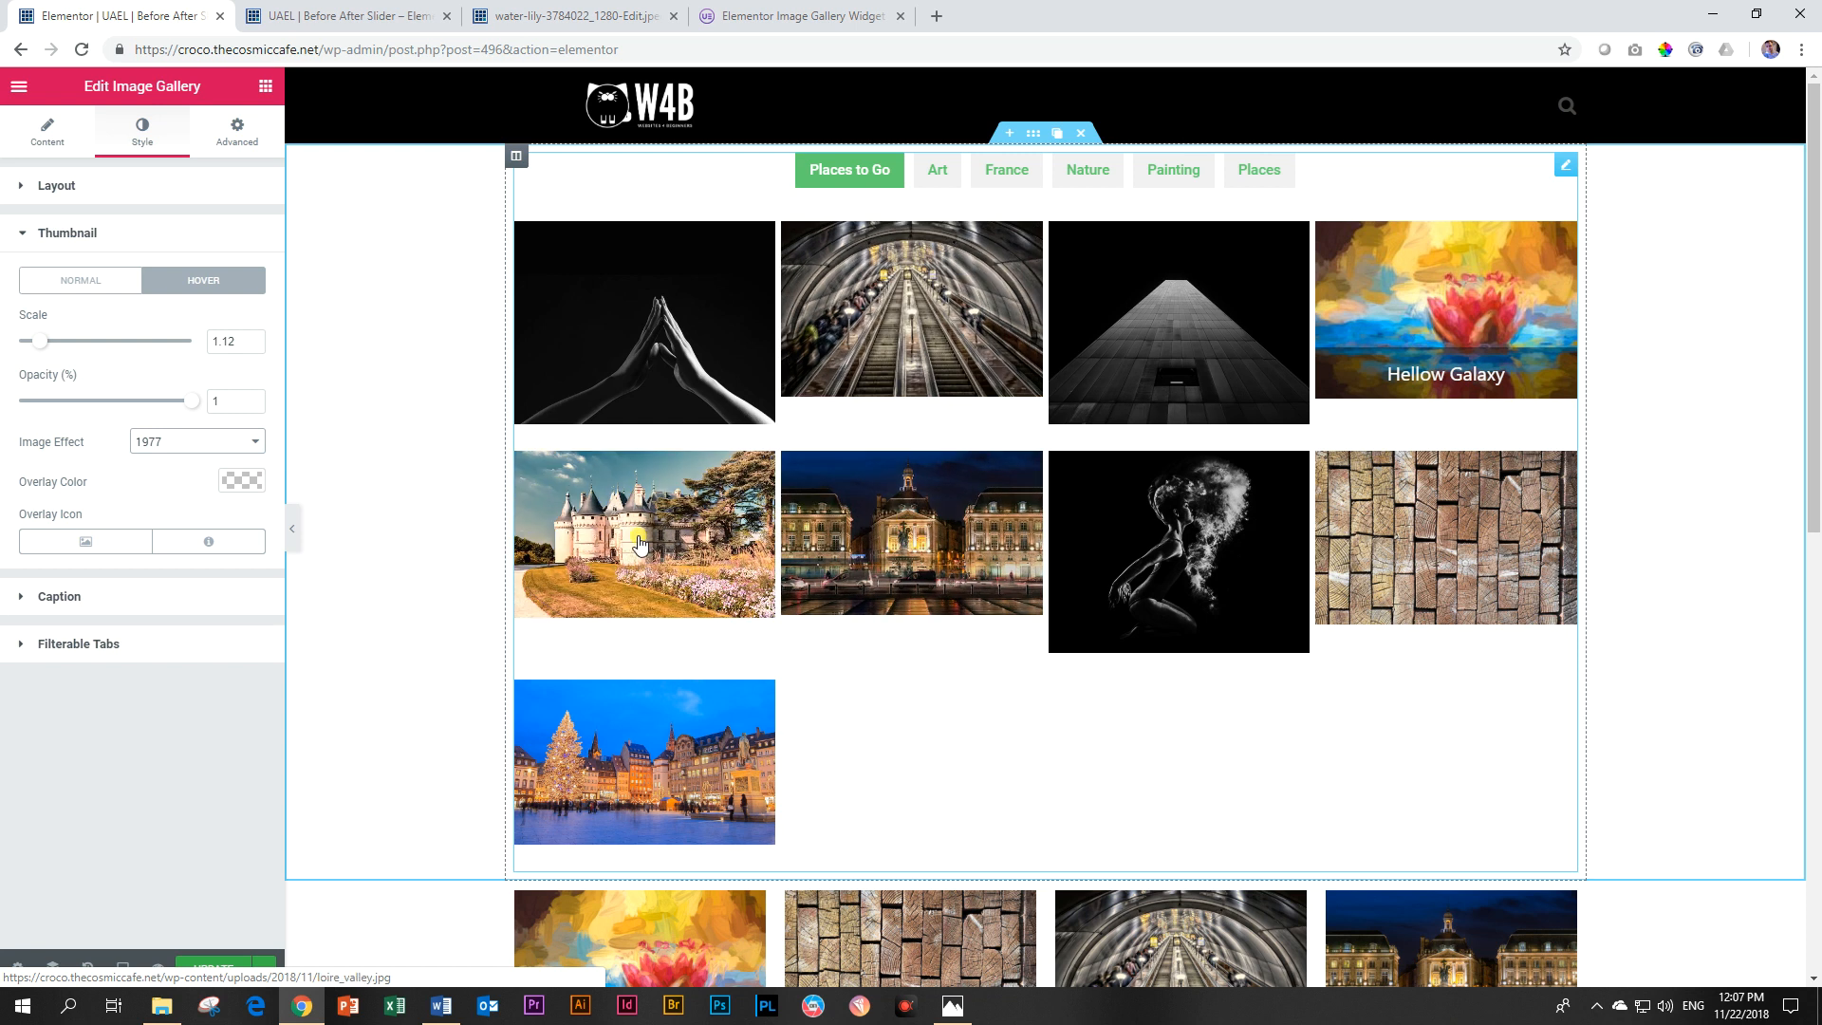
{"action": "left_click", "coordinate": [204, 448]}
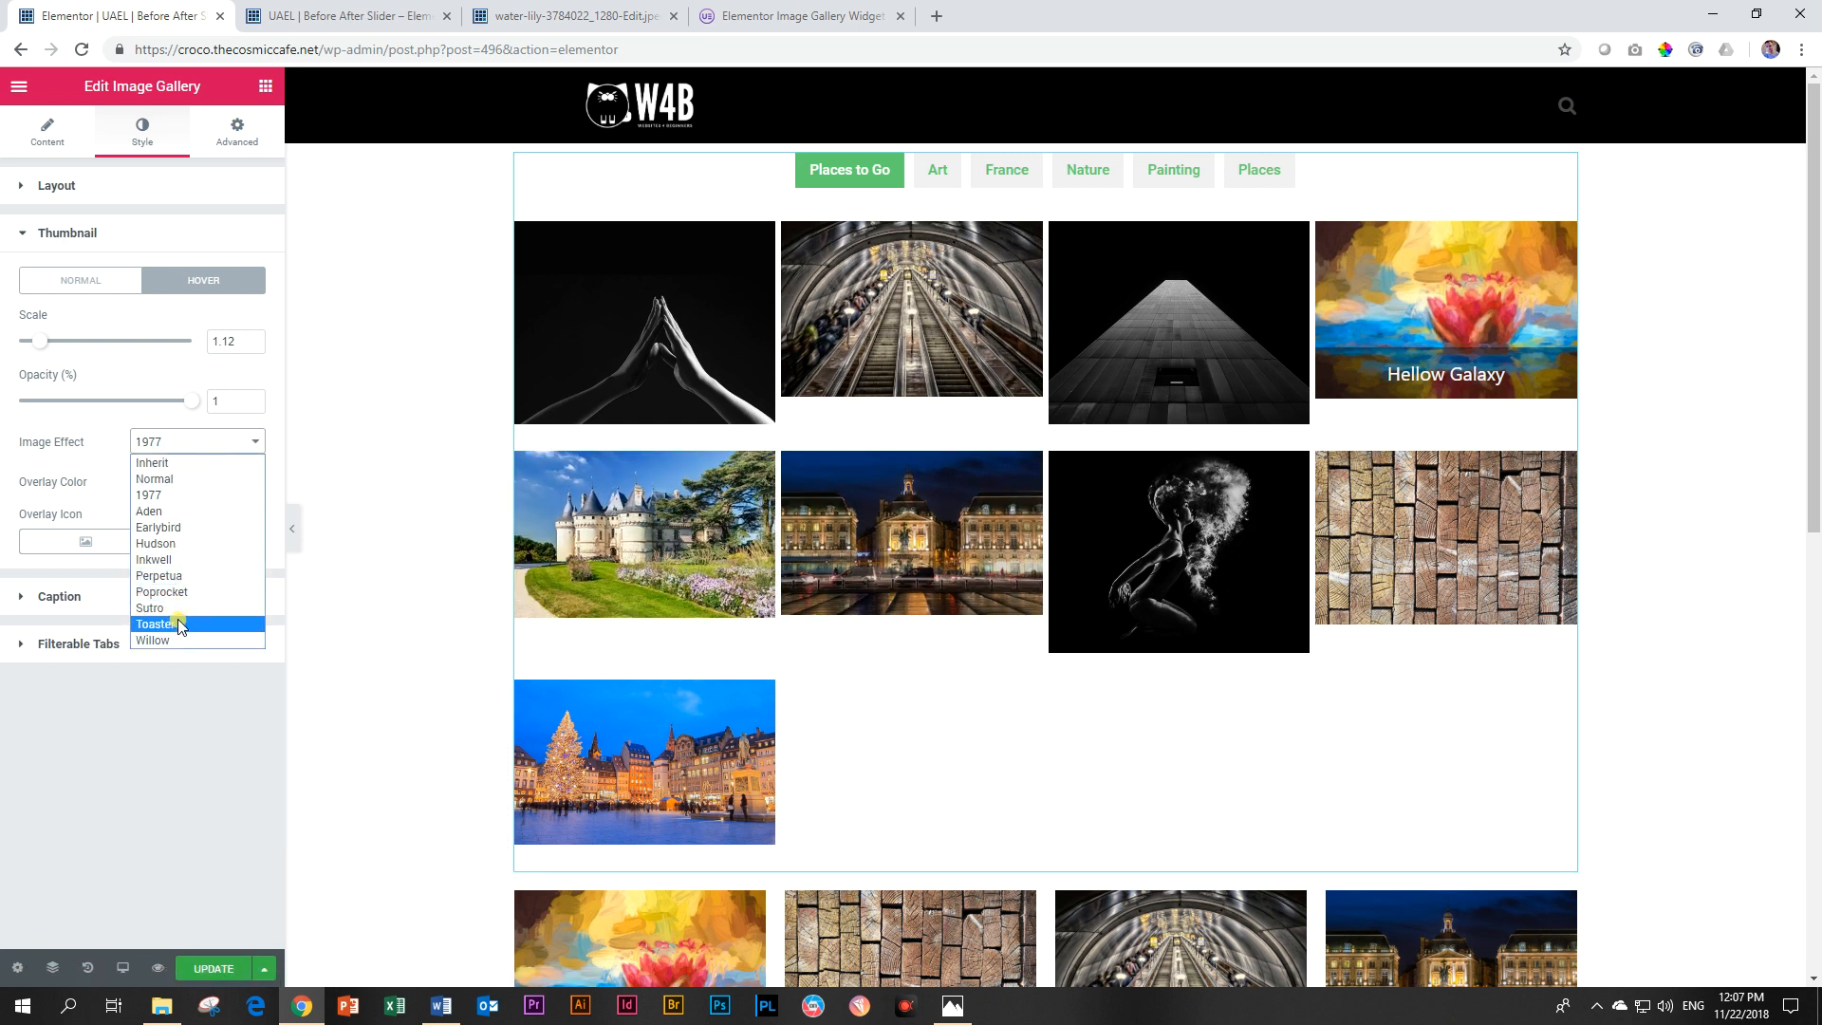
{"action": "left_click", "coordinate": [178, 625]}
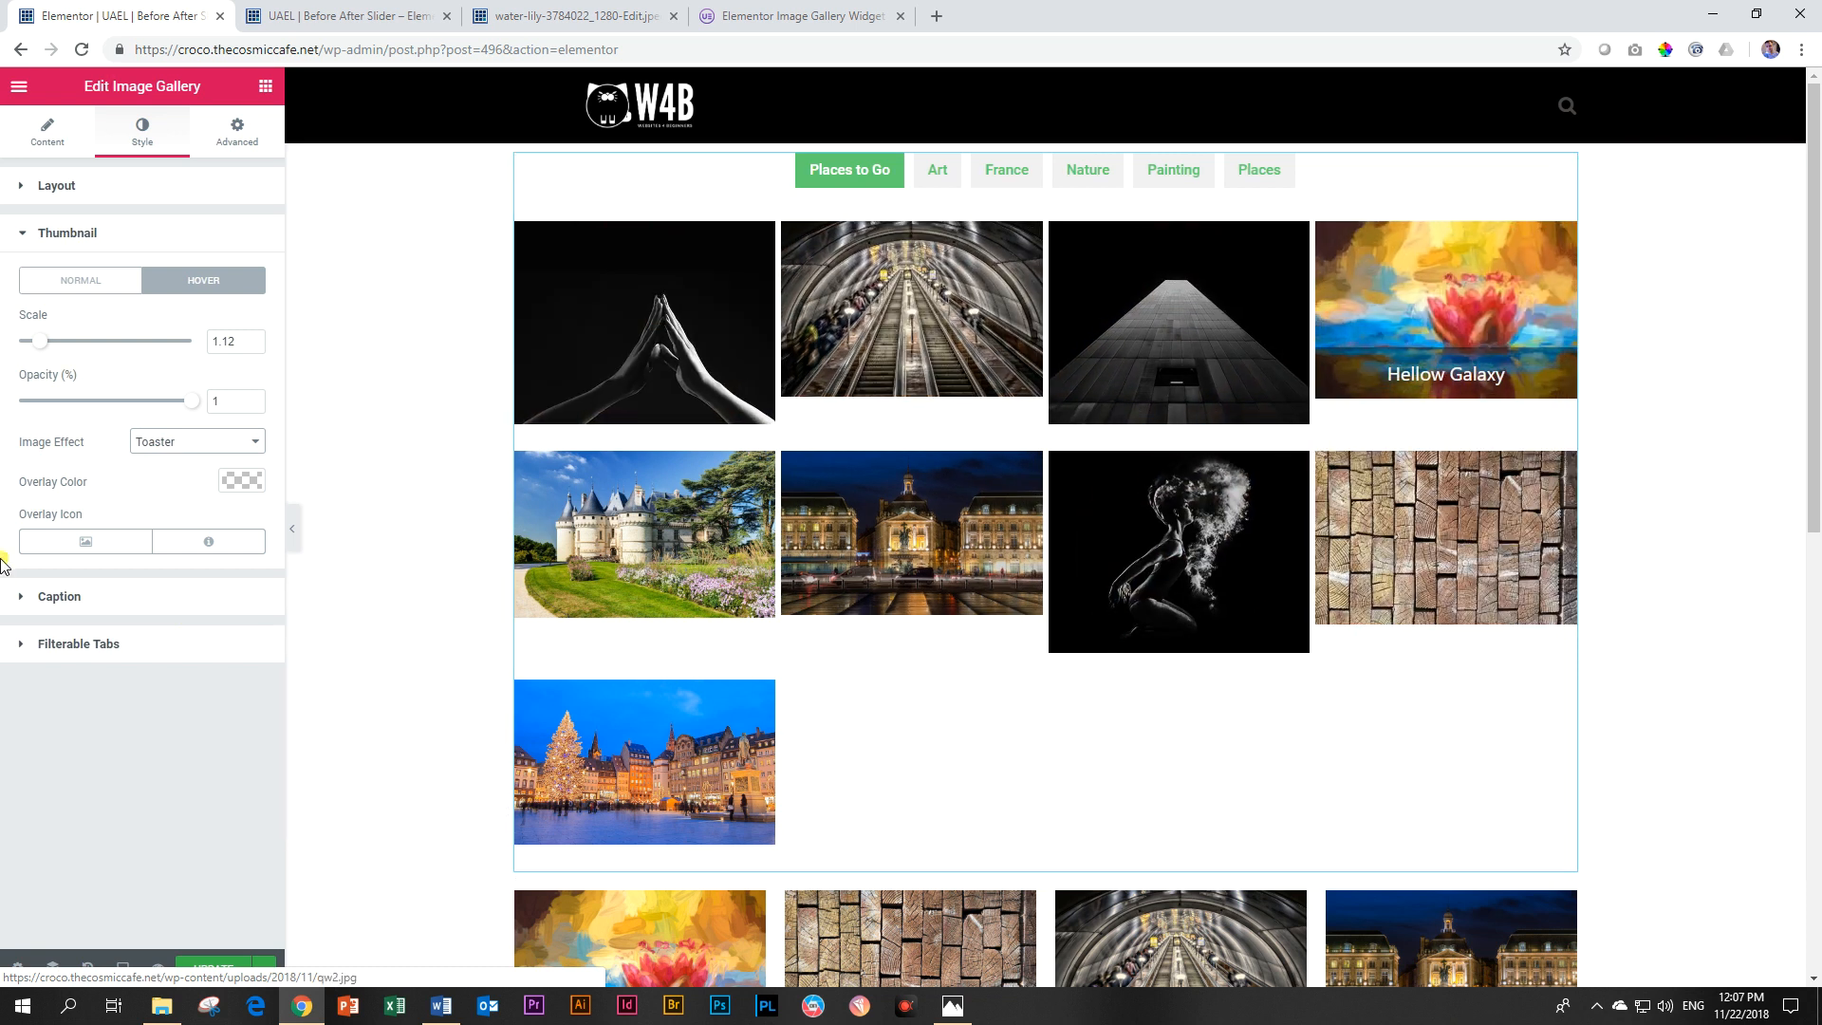
Step: Give the thumbnails a semi-transparent red overlay color for the hover state
{"action": "left_click", "coordinate": [257, 486]}
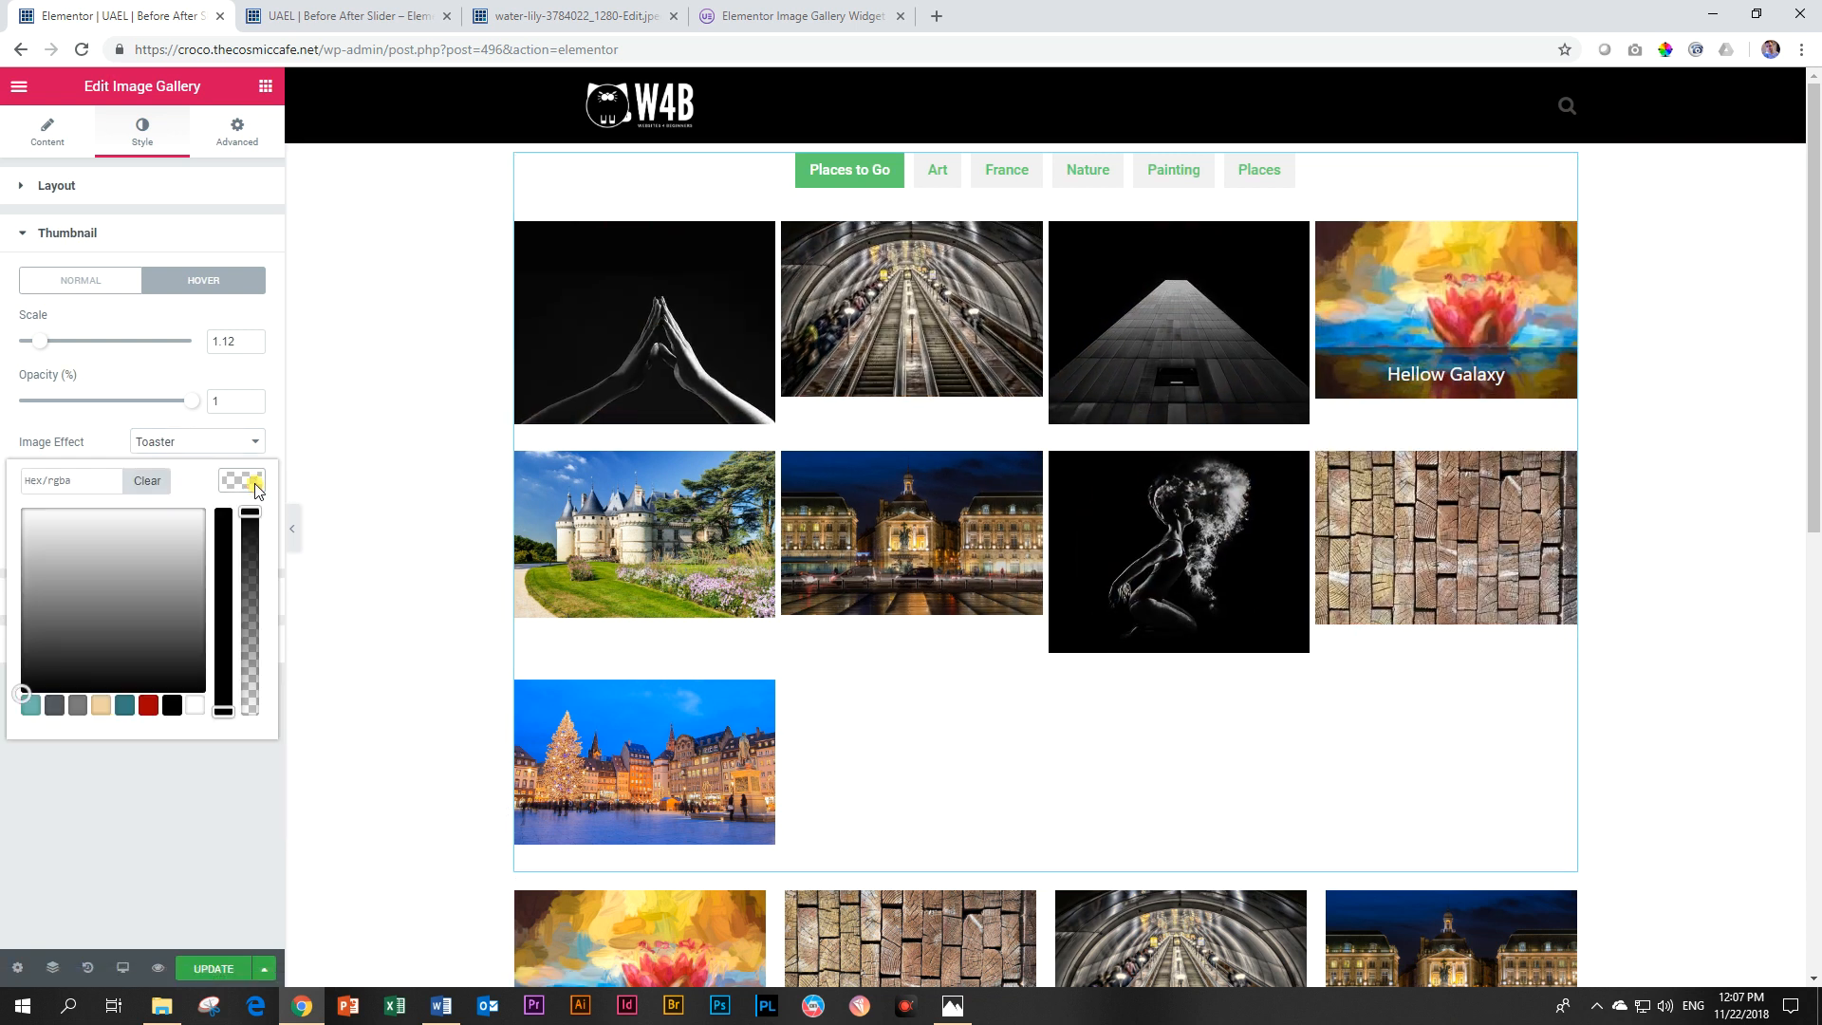
{"action": "left_click", "coordinate": [148, 705]}
{"action": "left_click_drag", "start_coordinate": [254, 507], "coordinate": [247, 623]}
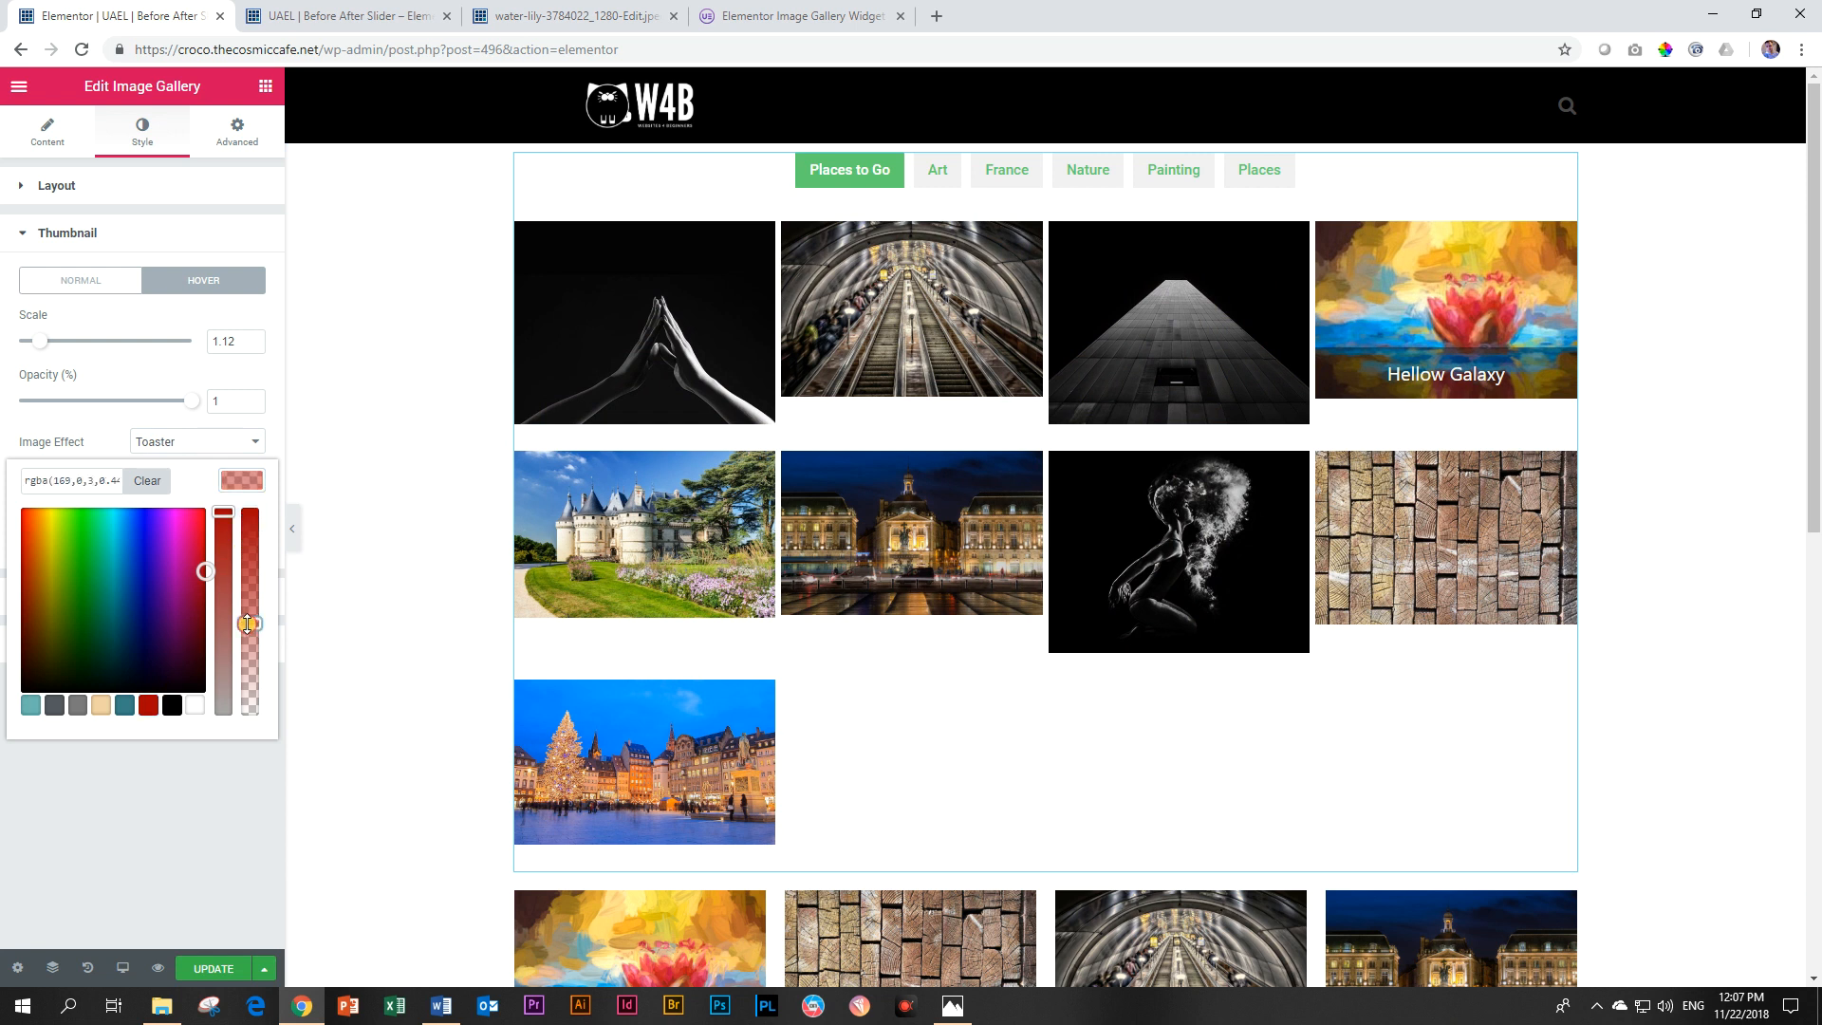
Step: Give the thumbnails a semi-transparent white overlay color for the normal state
{"action": "left_click", "coordinate": [68, 280]}
{"action": "left_click", "coordinate": [235, 479]}
{"action": "left_click", "coordinate": [191, 708]}
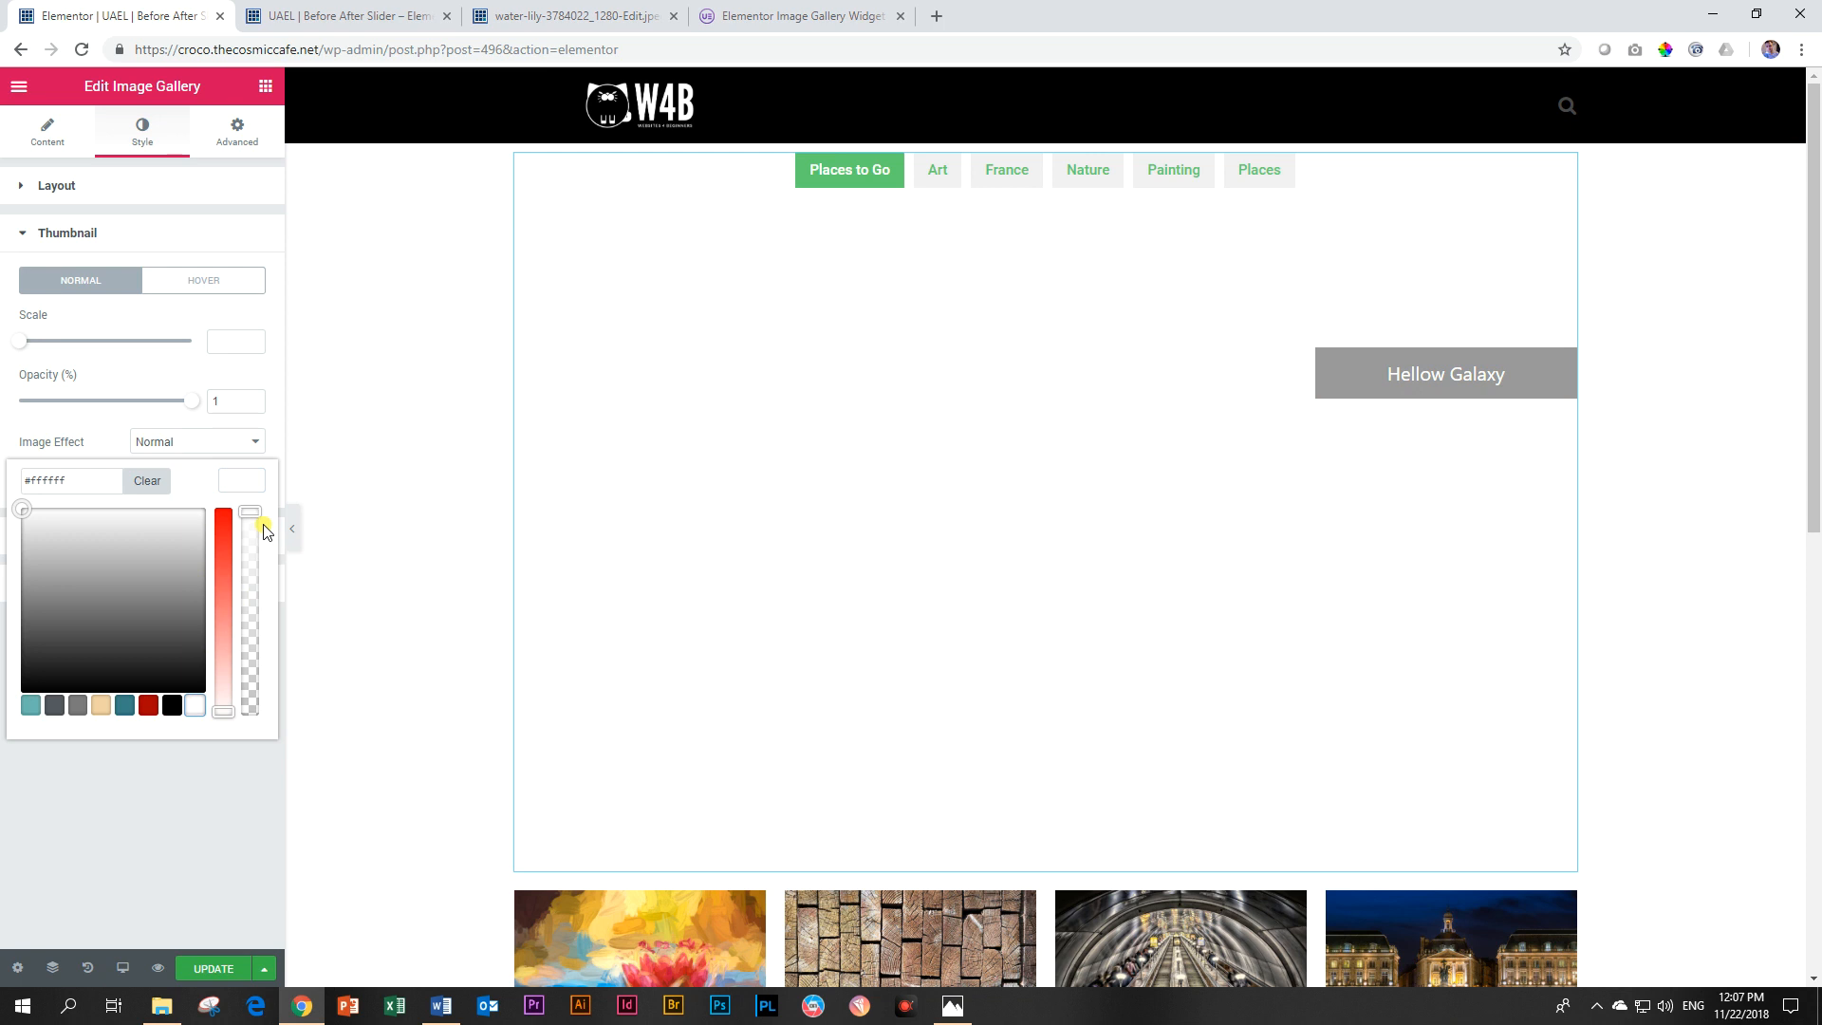
{"action": "left_click_drag", "start_coordinate": [255, 511], "coordinate": [251, 637]}
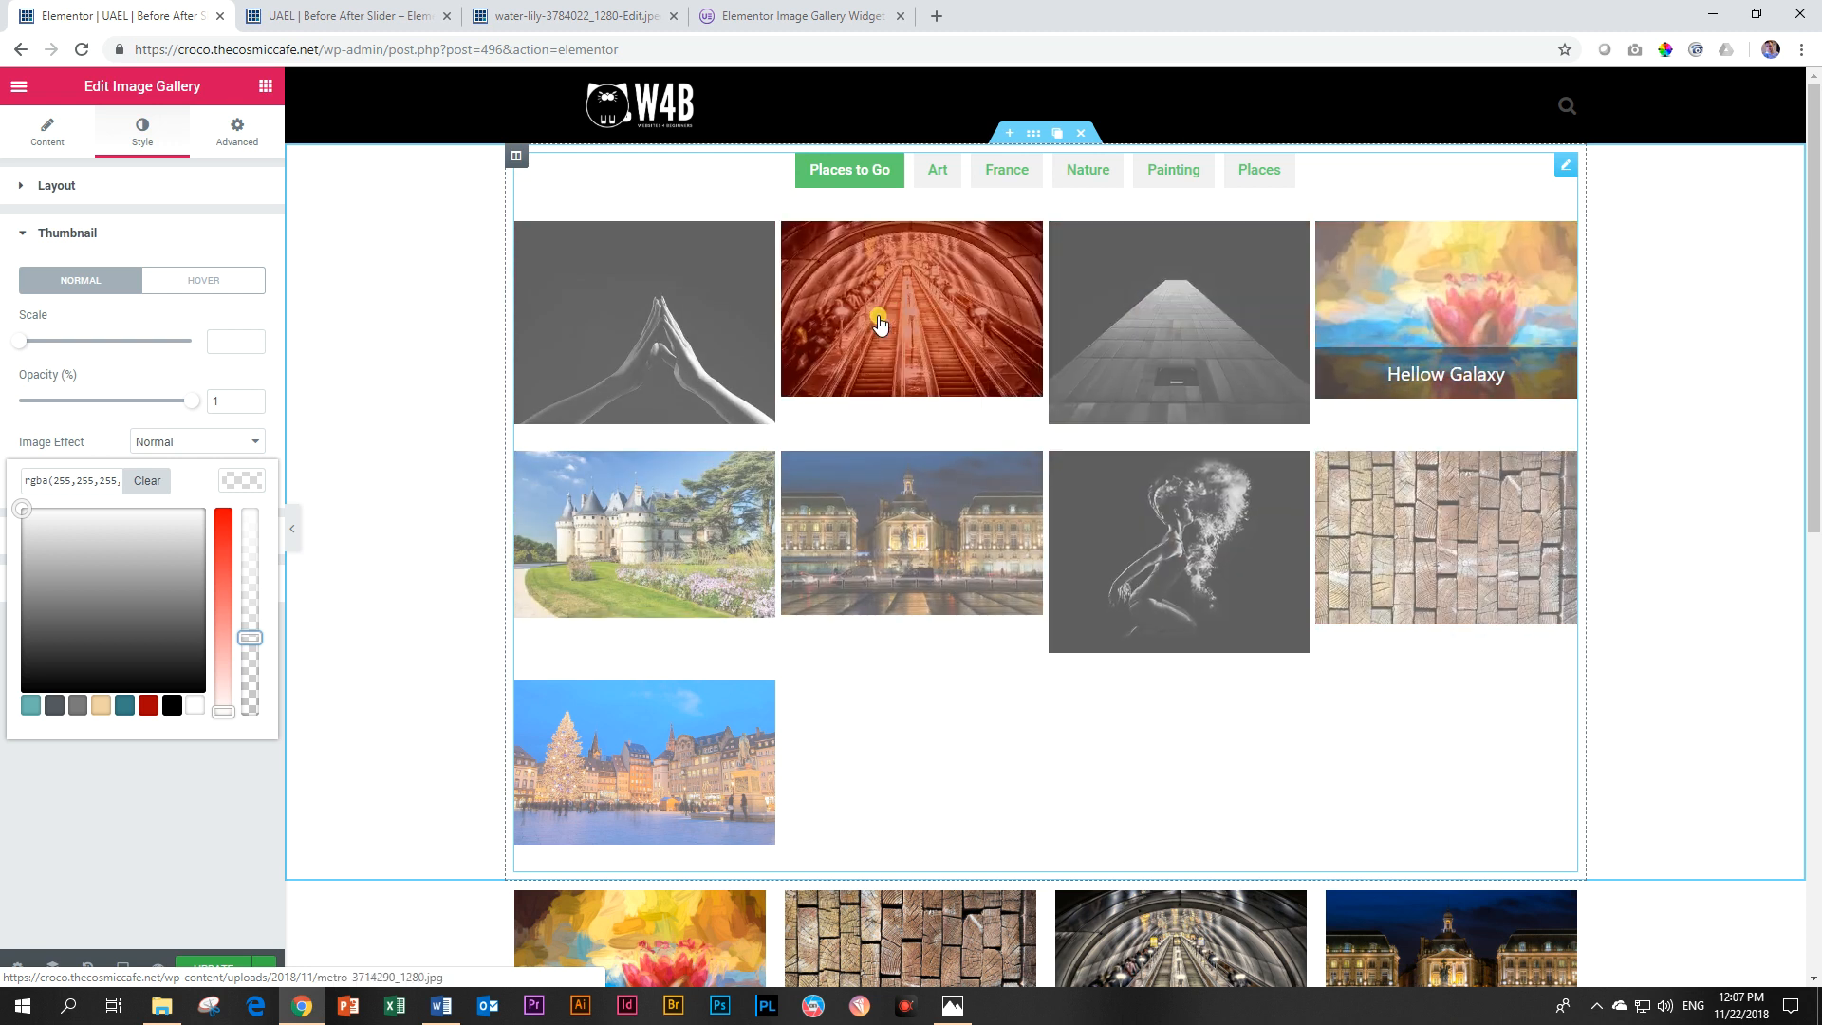
{"action": "left_click", "coordinate": [66, 234]}
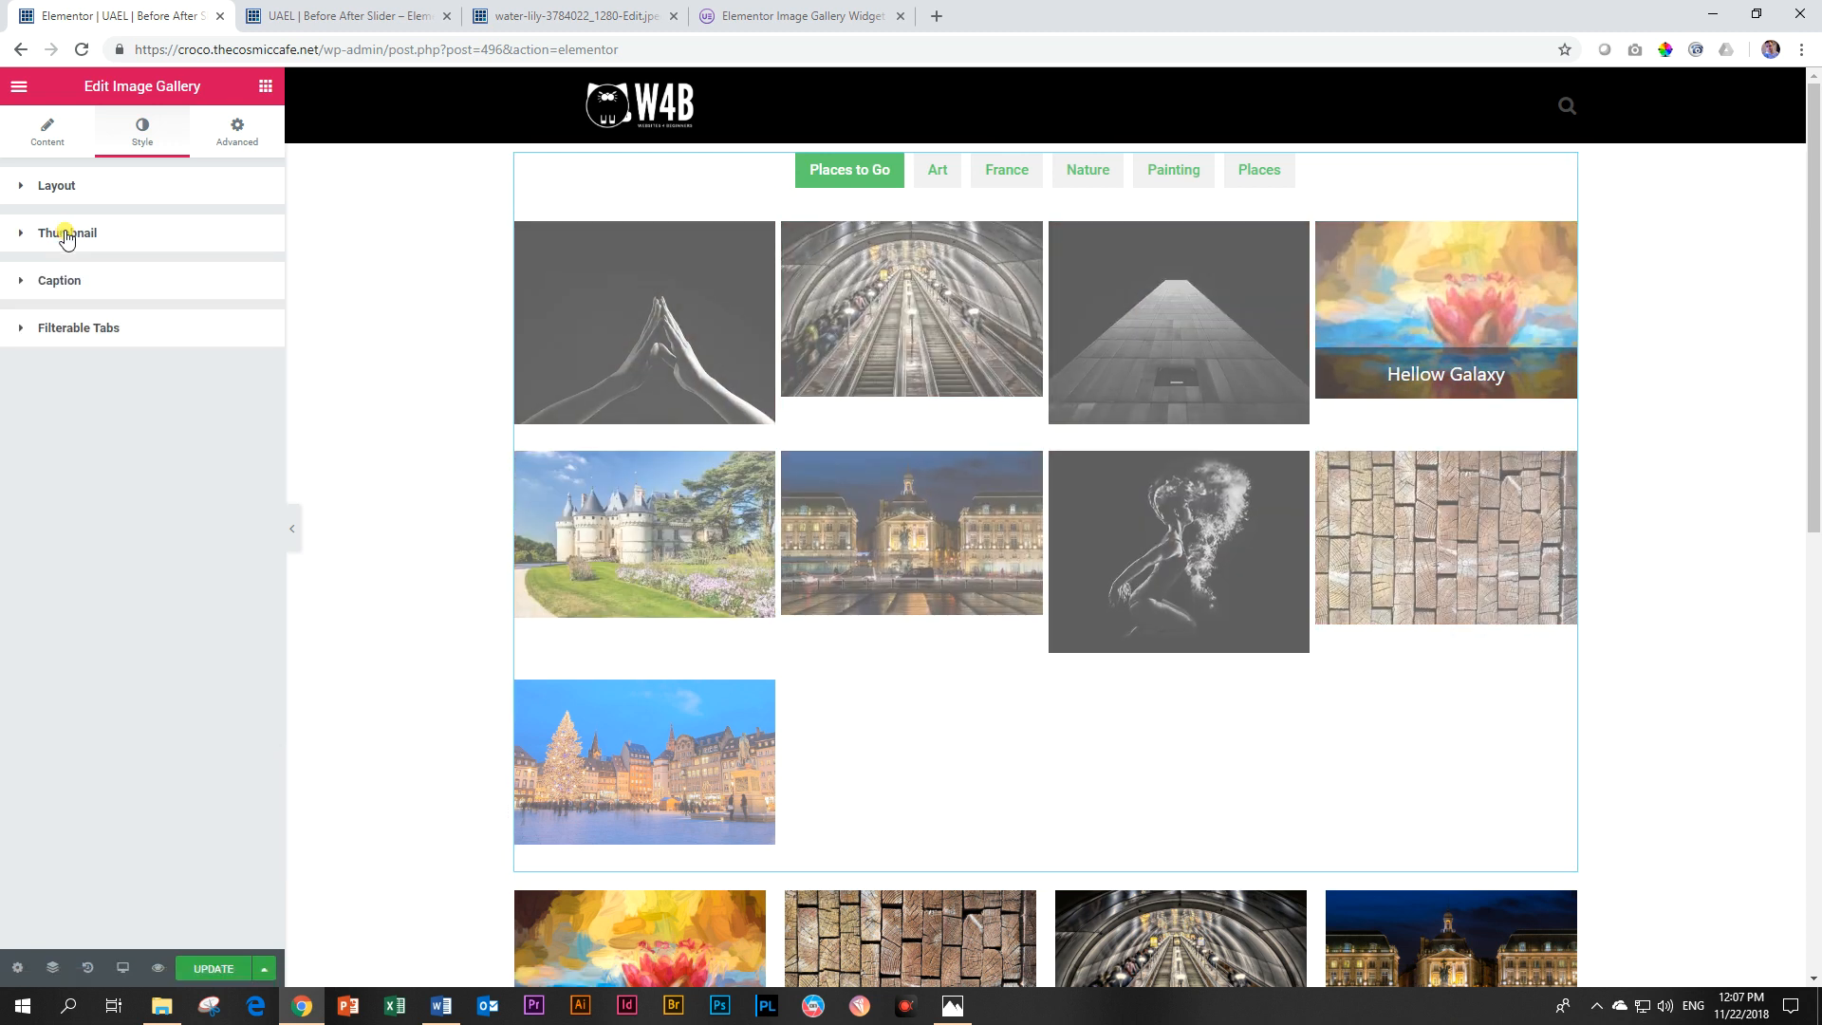
Step: Center the gallery's caption text and set its vertical alignment to Middle after trying Top
{"action": "left_click", "coordinate": [50, 282]}
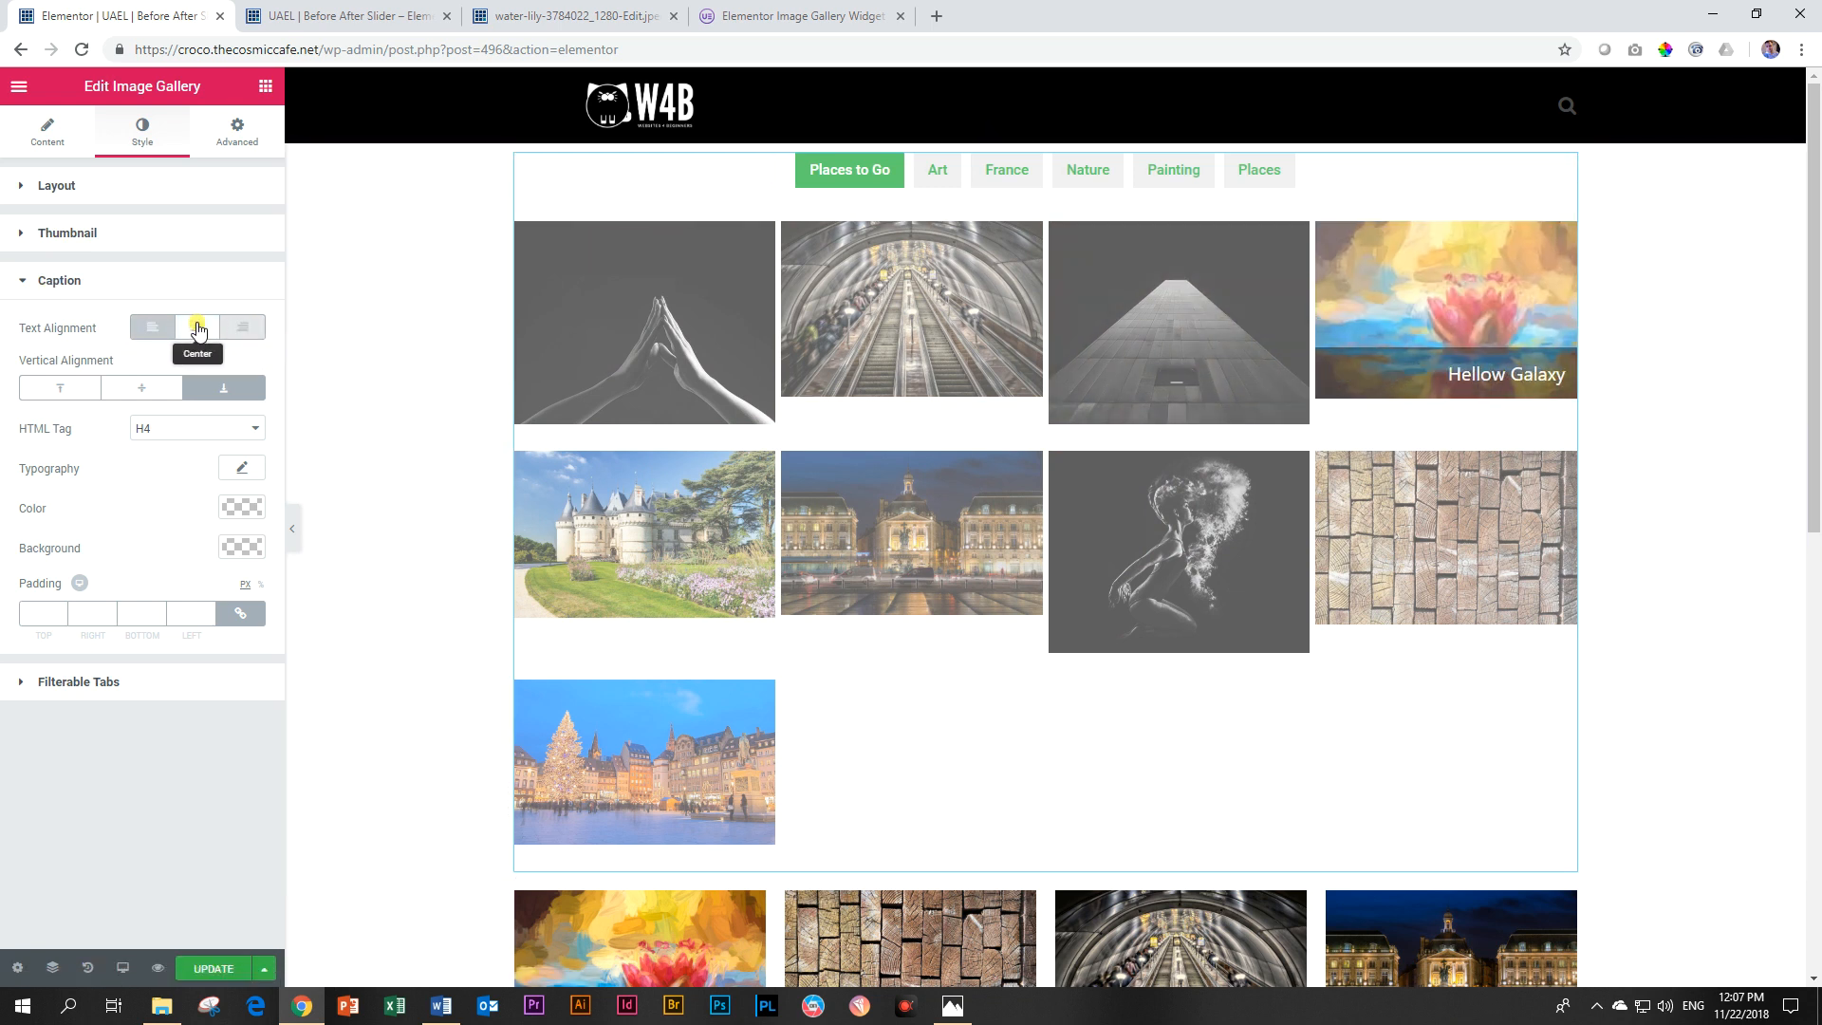
{"action": "left_click", "coordinate": [143, 389]}
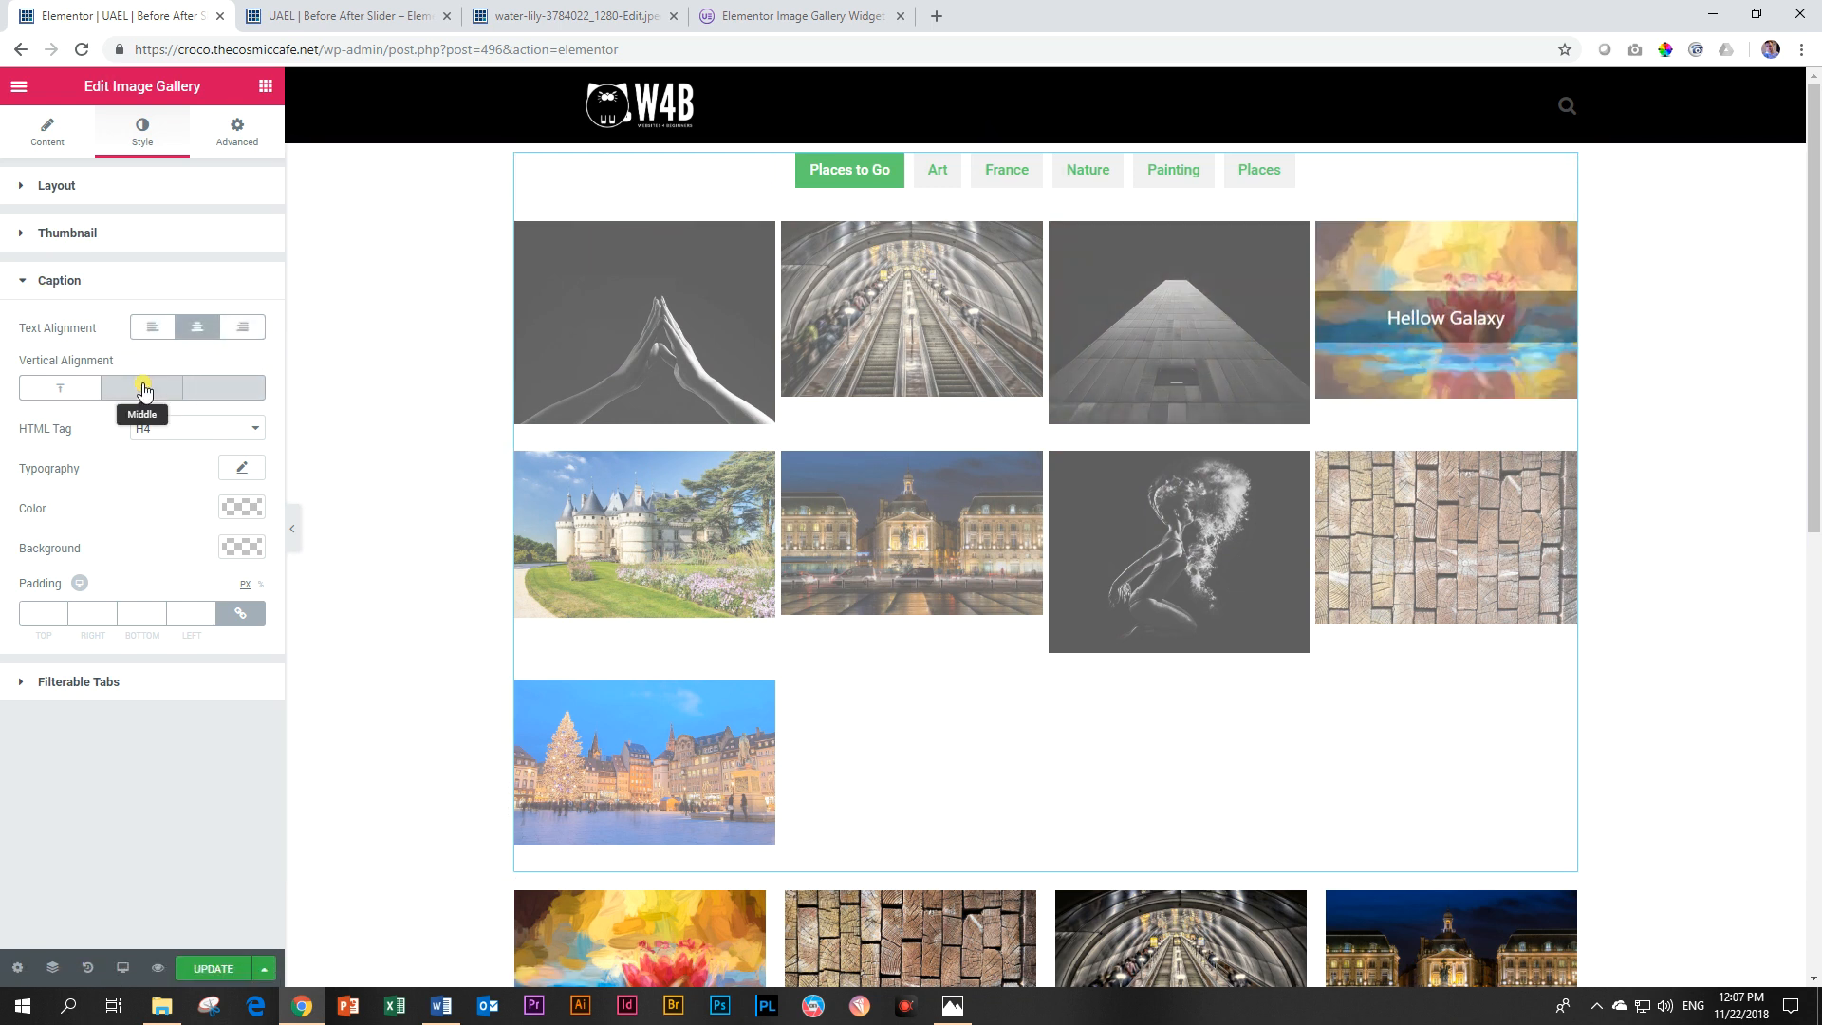
{"action": "left_click", "coordinate": [74, 390]}
{"action": "left_click", "coordinate": [138, 389]}
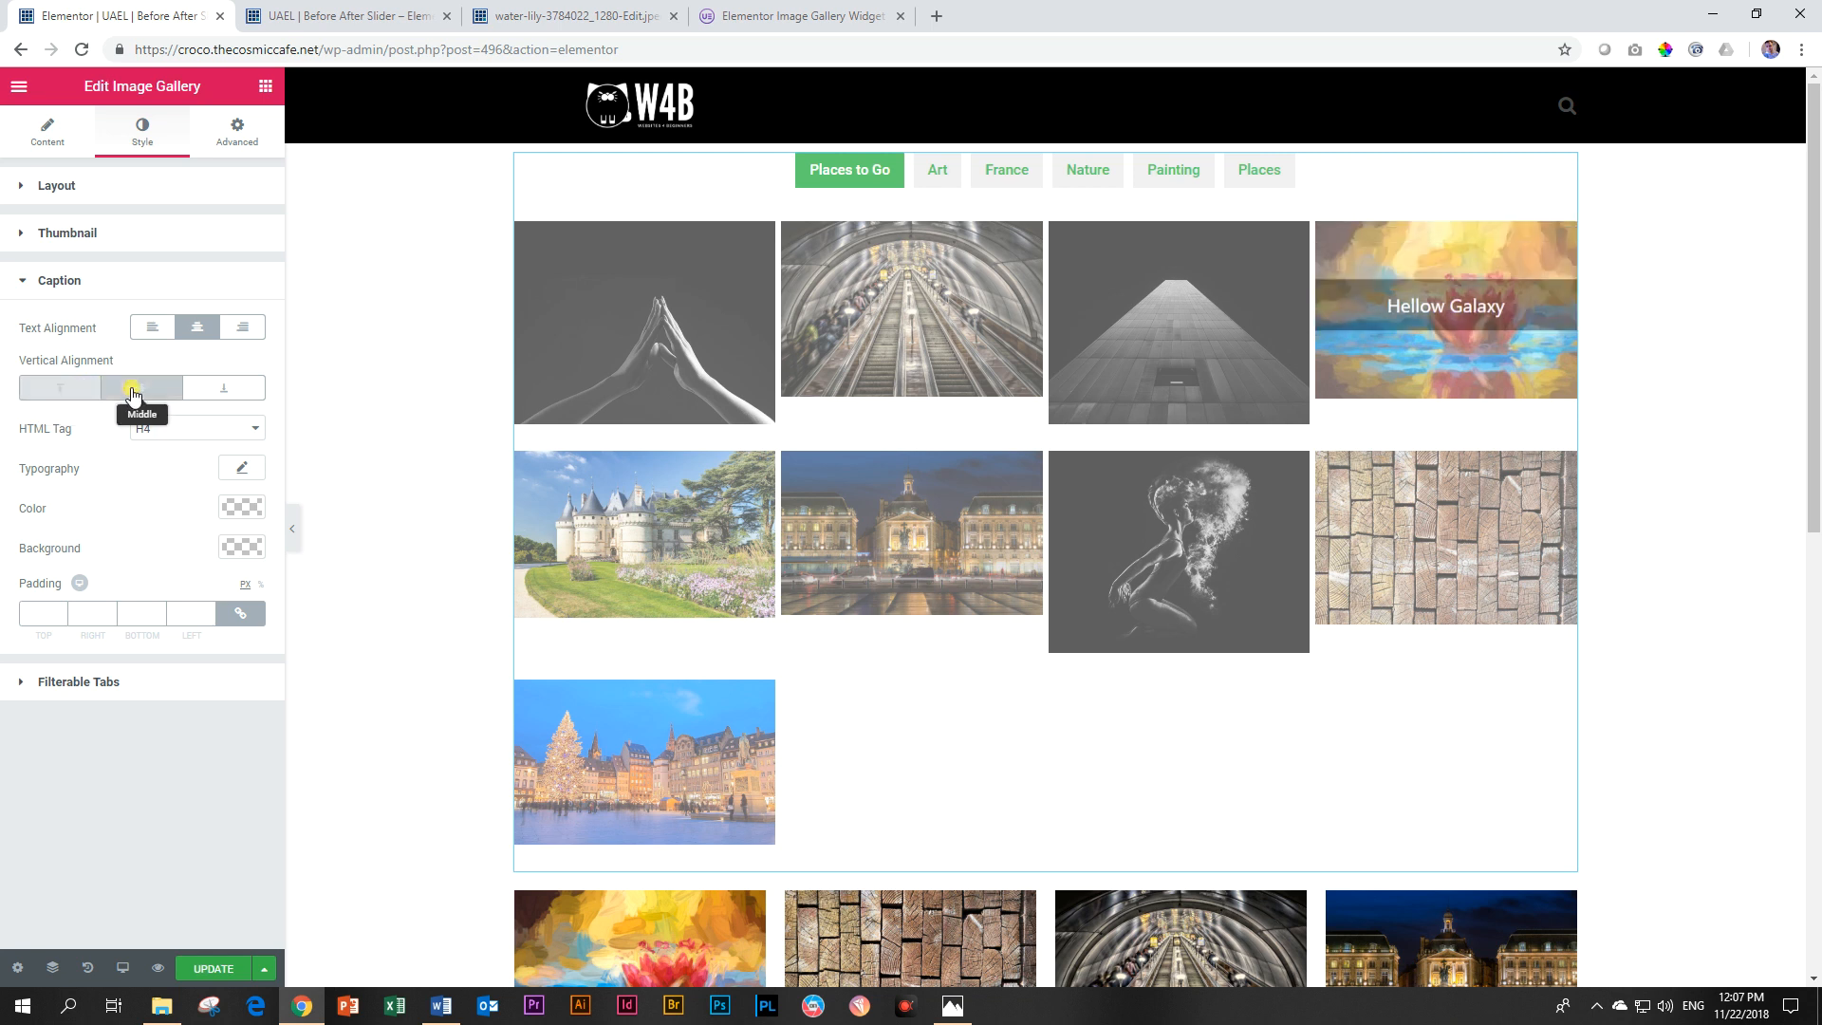
Step: Make the caption background fully transparent and set the caption text color to black
{"action": "left_click", "coordinate": [249, 555]}
{"action": "left_click_drag", "start_coordinate": [254, 582], "coordinate": [232, 910]}
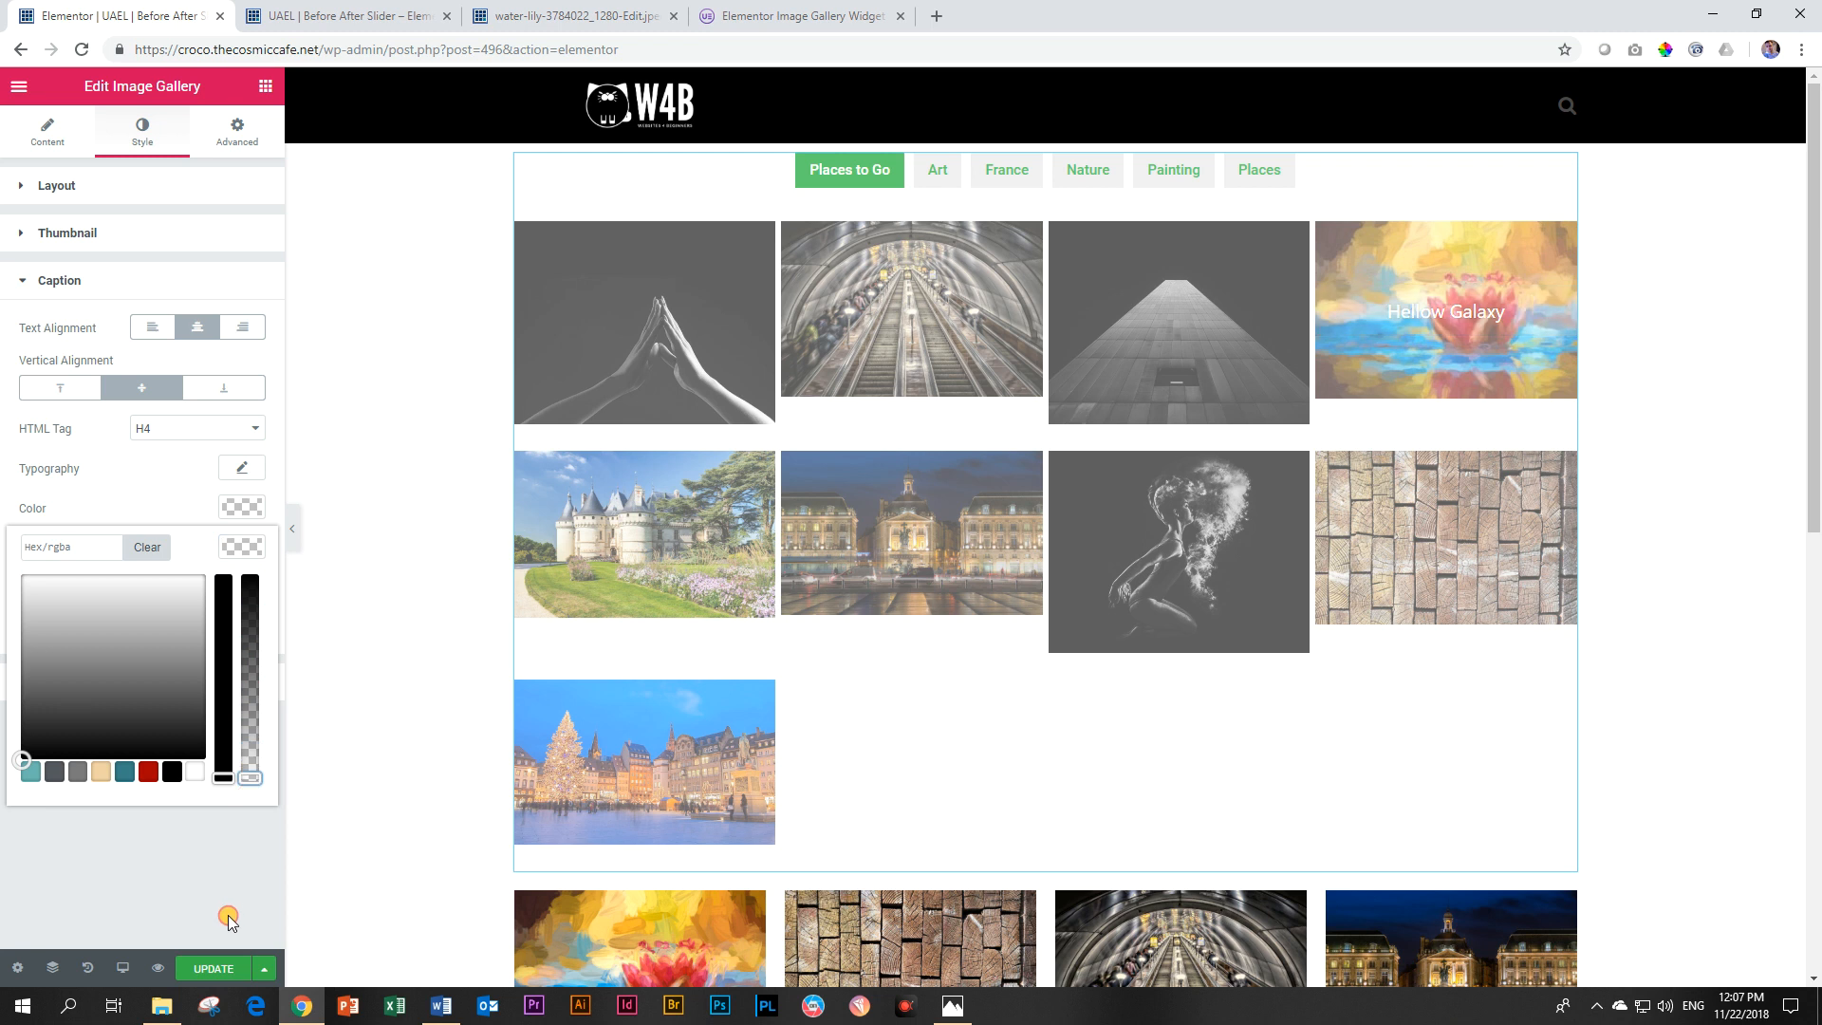
{"action": "left_click", "coordinate": [217, 939]}
{"action": "left_click", "coordinate": [244, 507]}
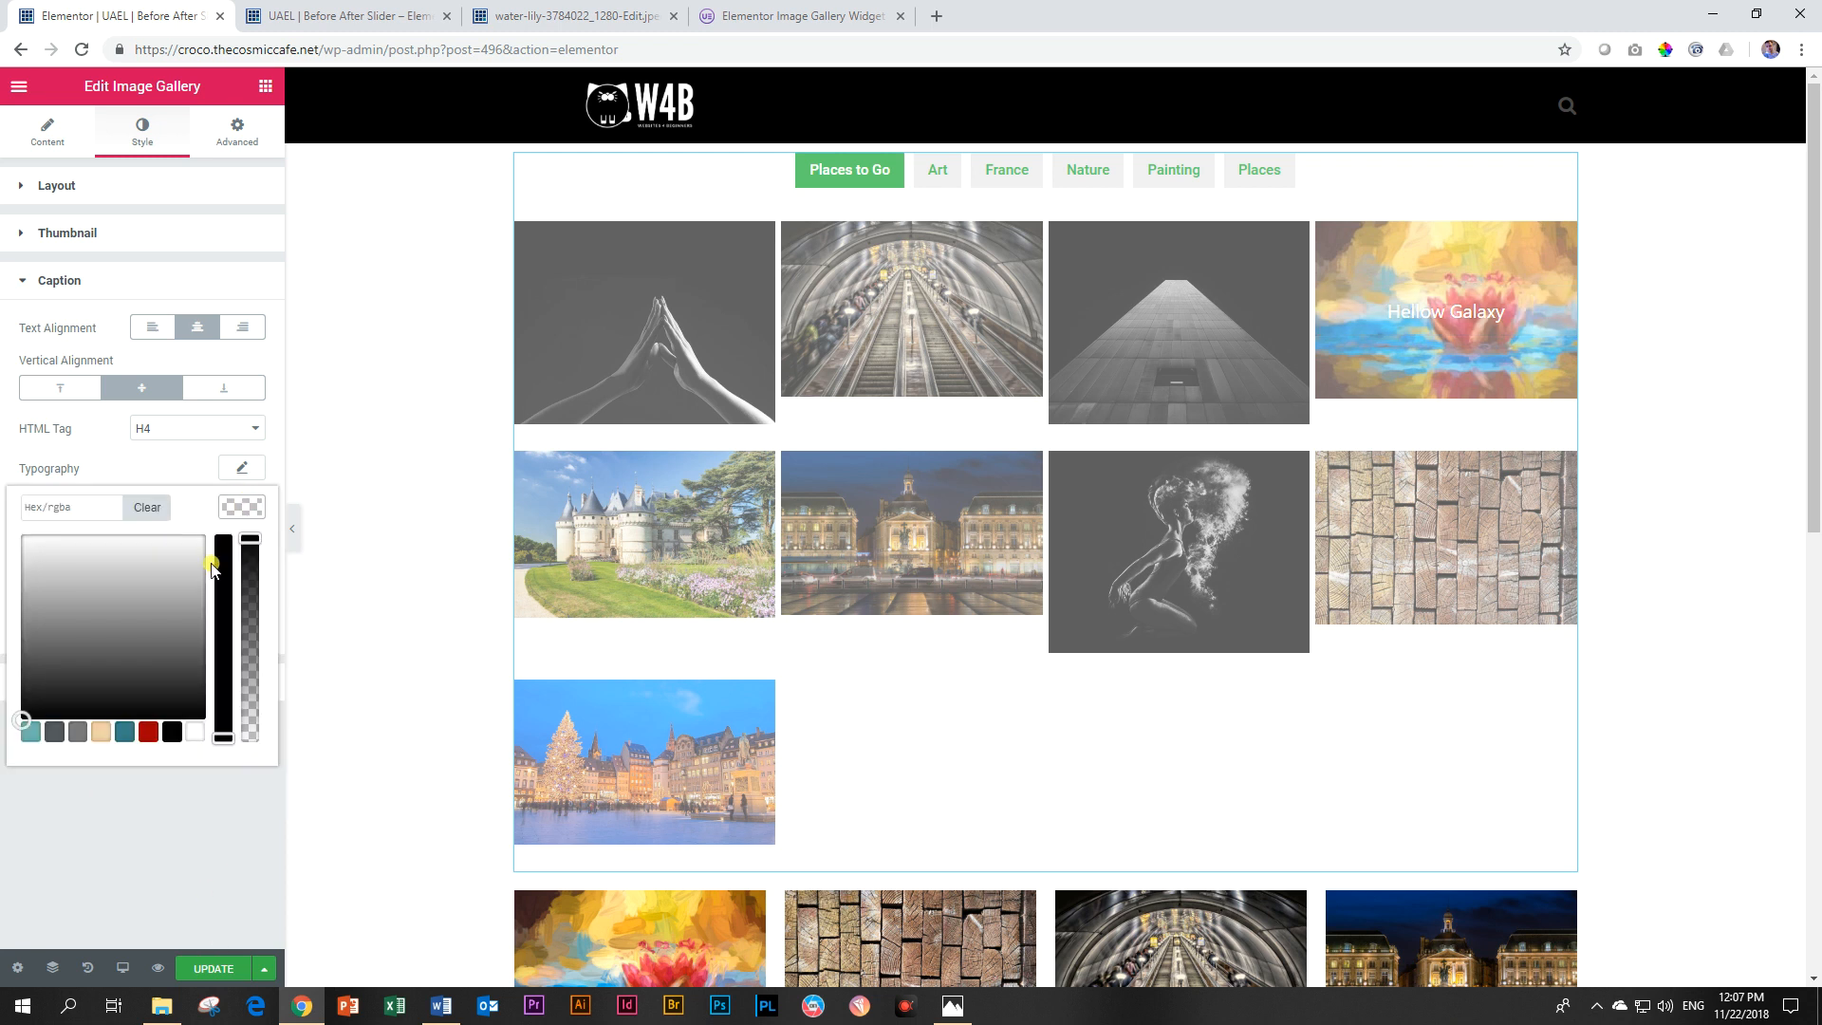
{"action": "left_click", "coordinate": [171, 730]}
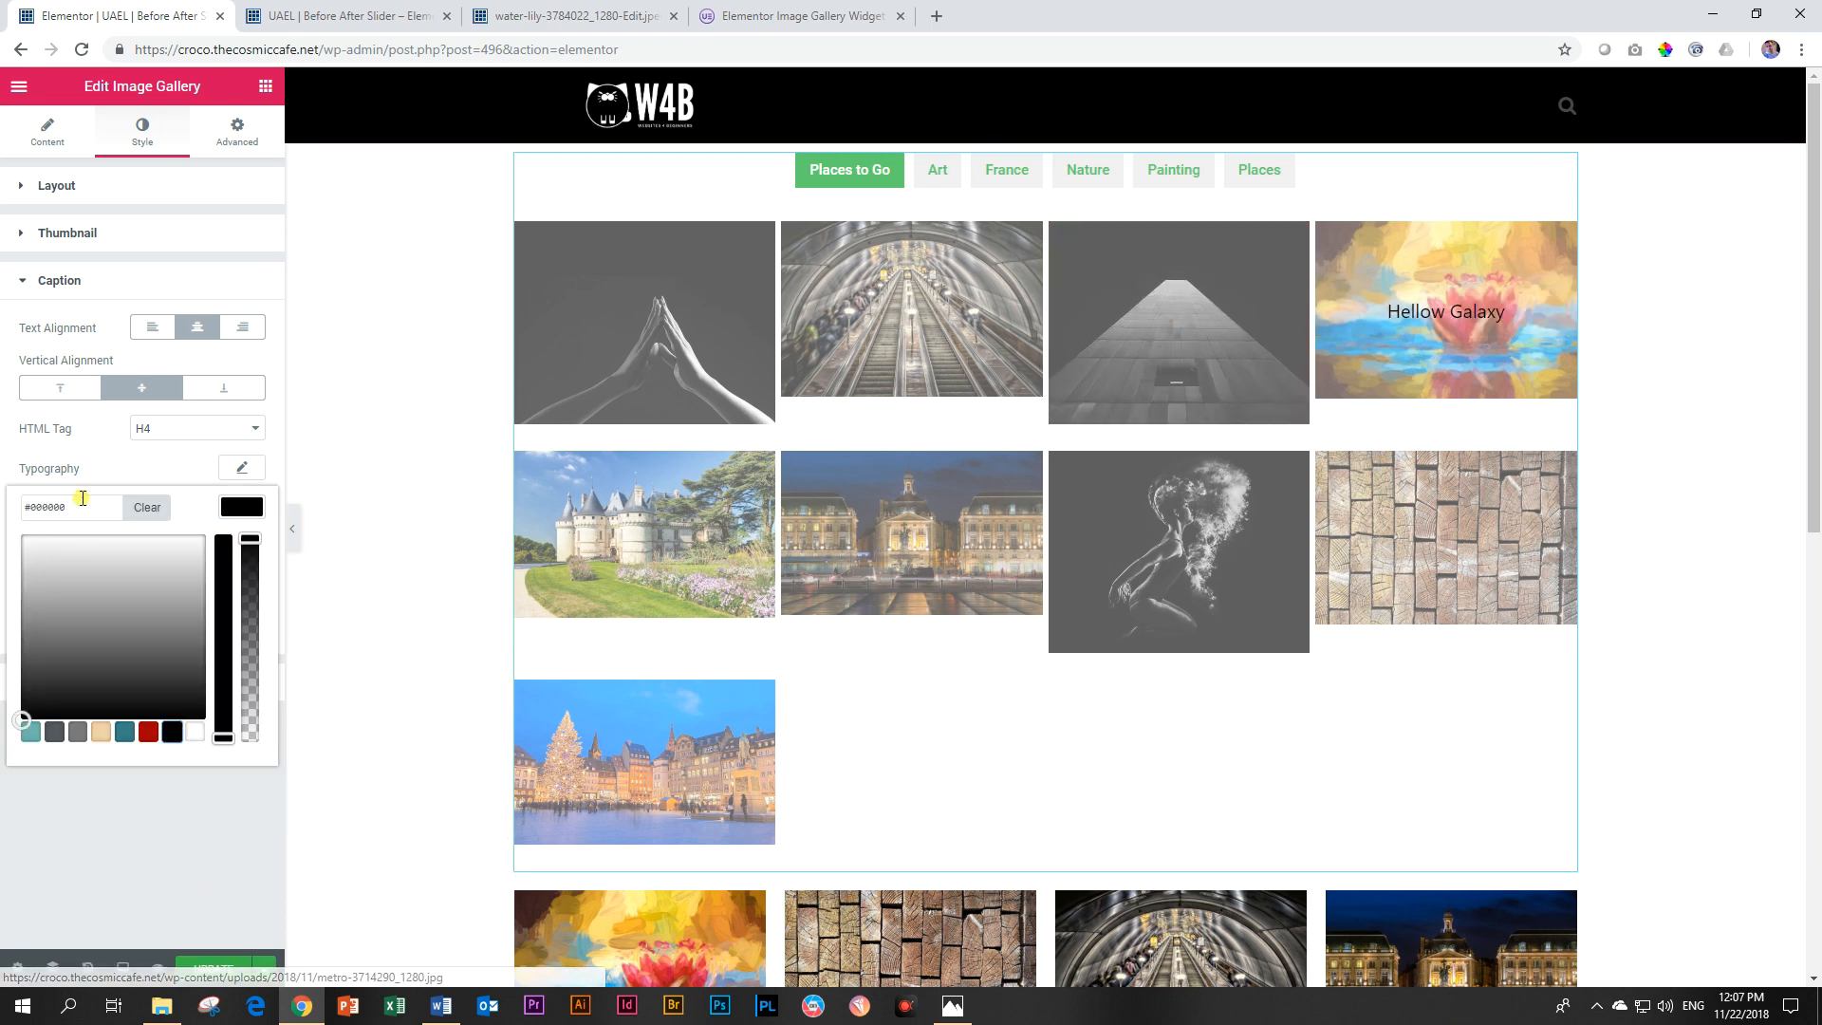
{"action": "left_click", "coordinate": [244, 508]}
Step: Set the caption's font size to 26 px and display the Places to Go filter
{"action": "left_click", "coordinate": [242, 466]}
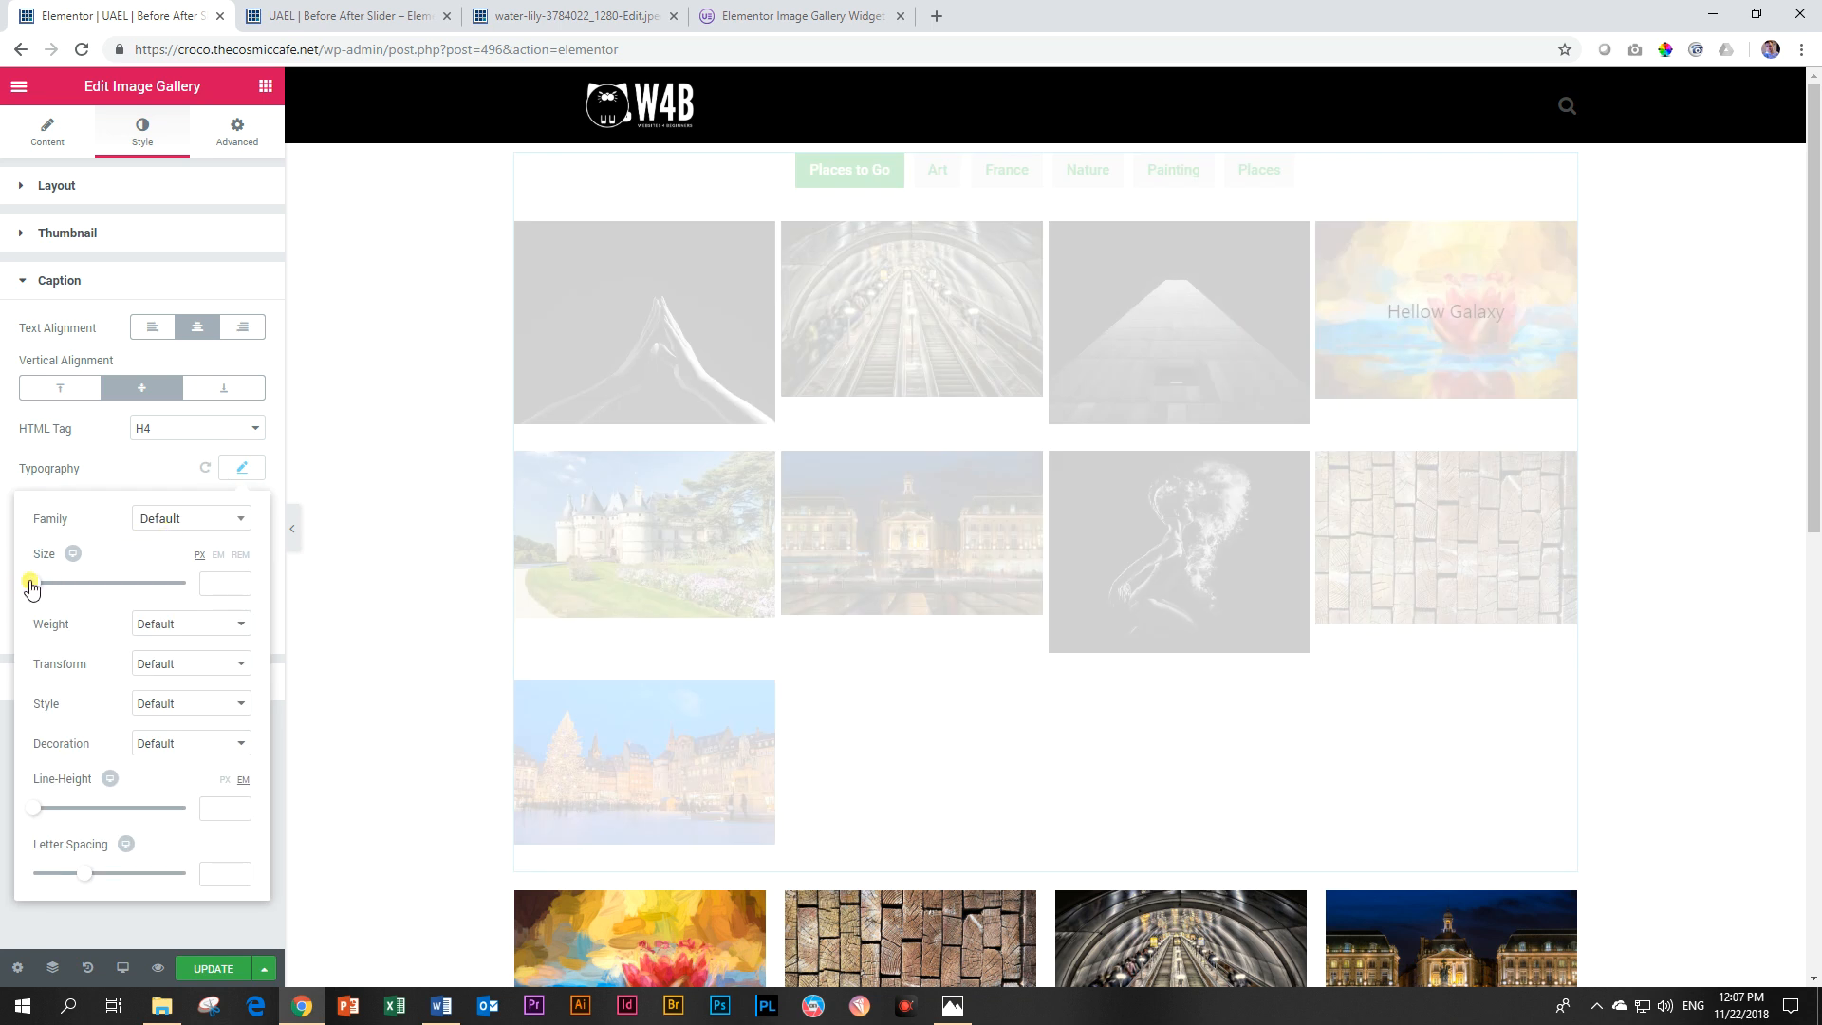
{"action": "left_click_drag", "start_coordinate": [29, 585], "coordinate": [33, 585]}
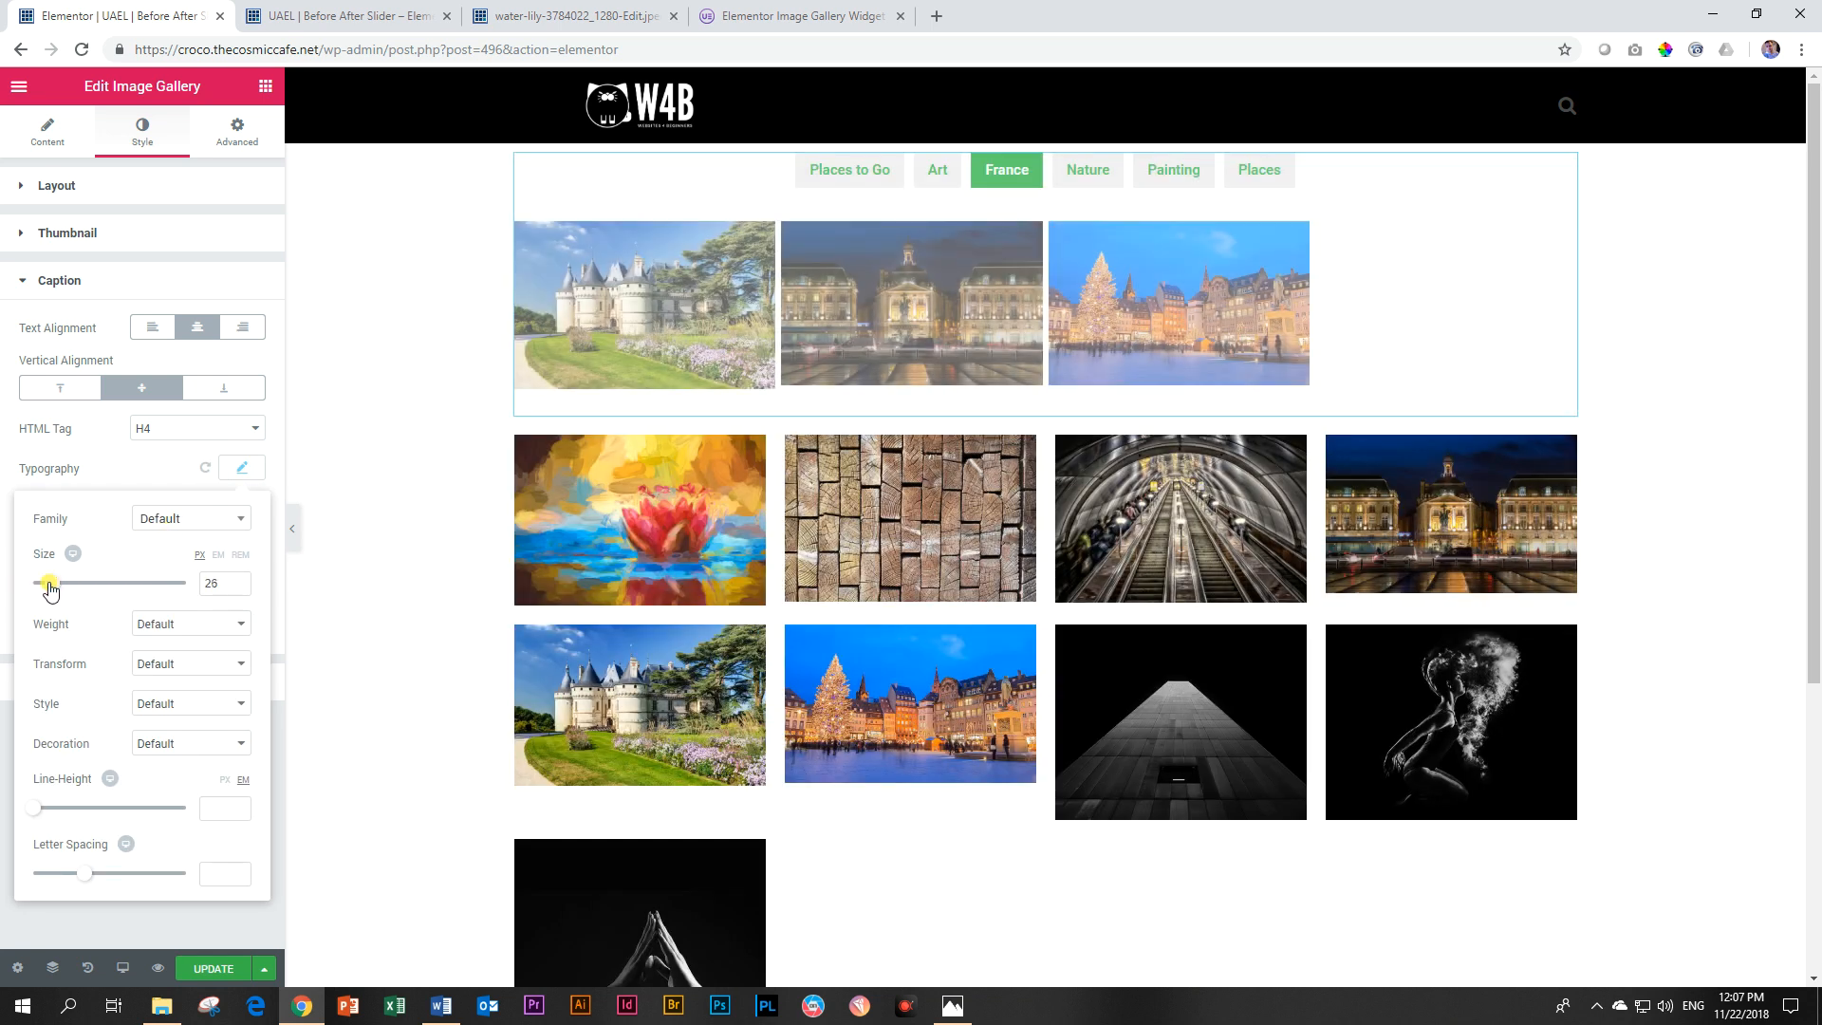
{"action": "left_click", "coordinate": [849, 168]}
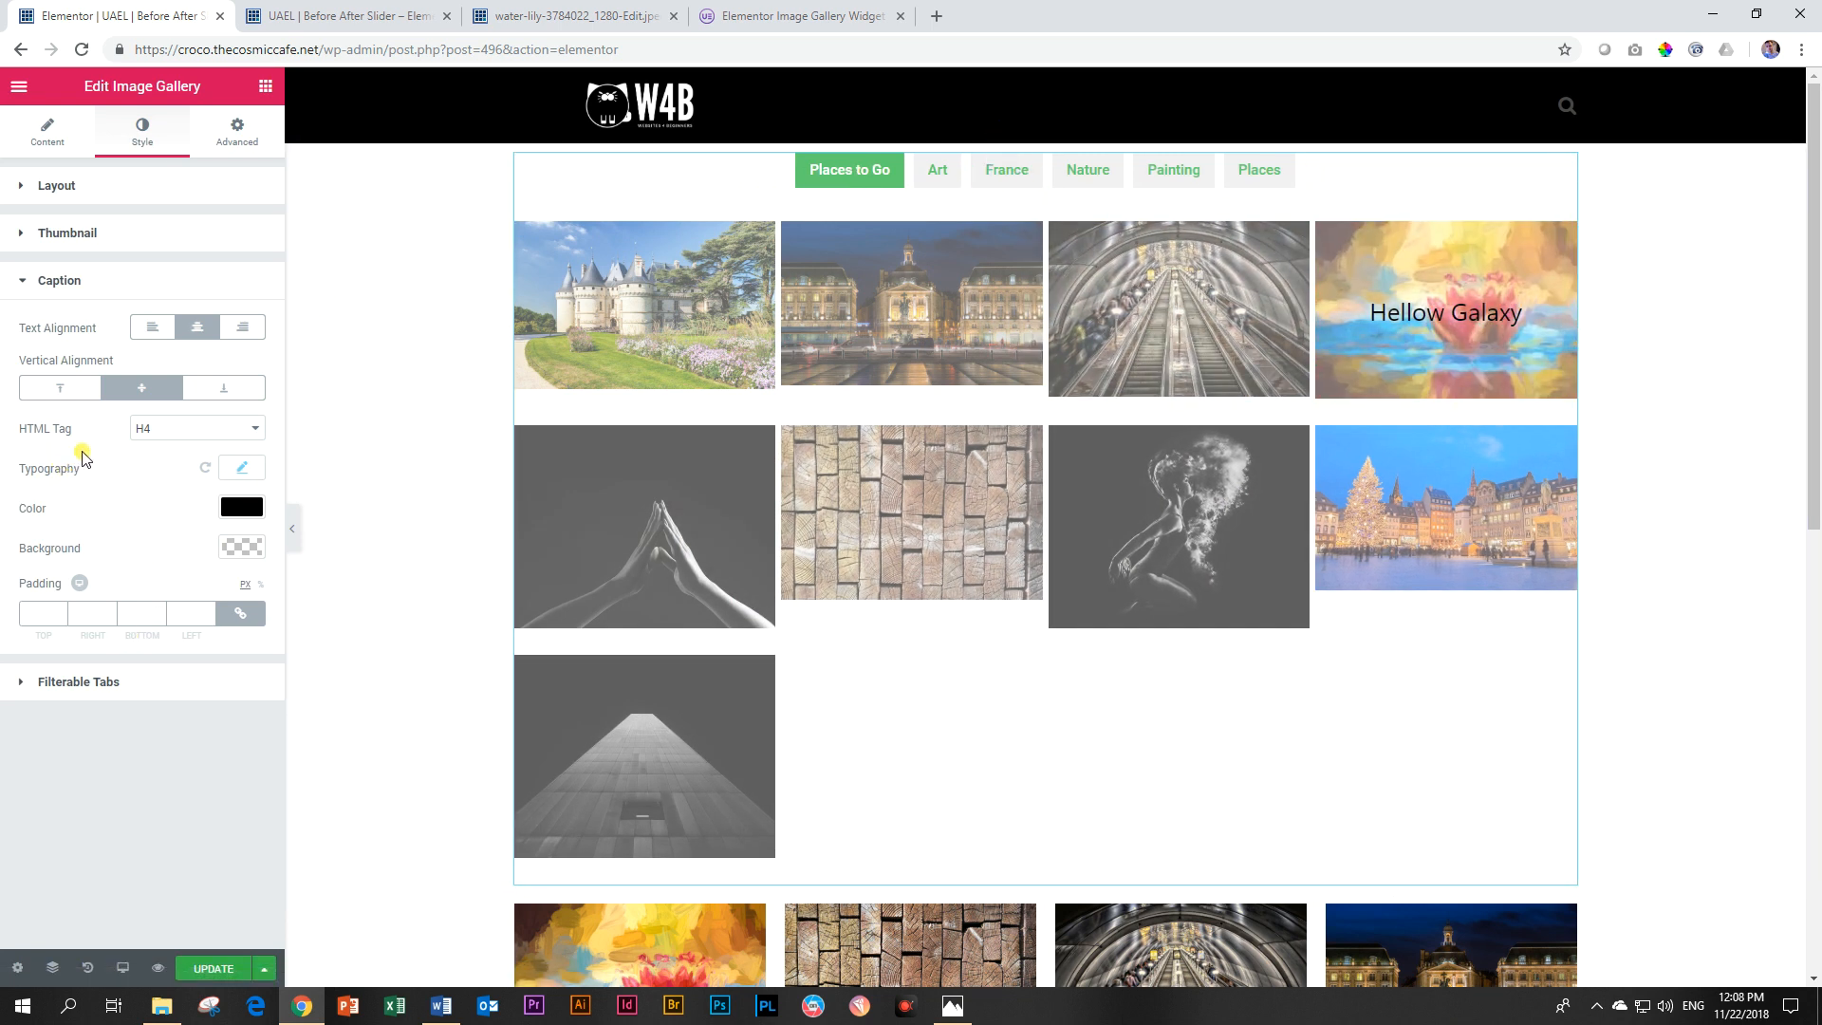
{"action": "left_click", "coordinate": [46, 290]}
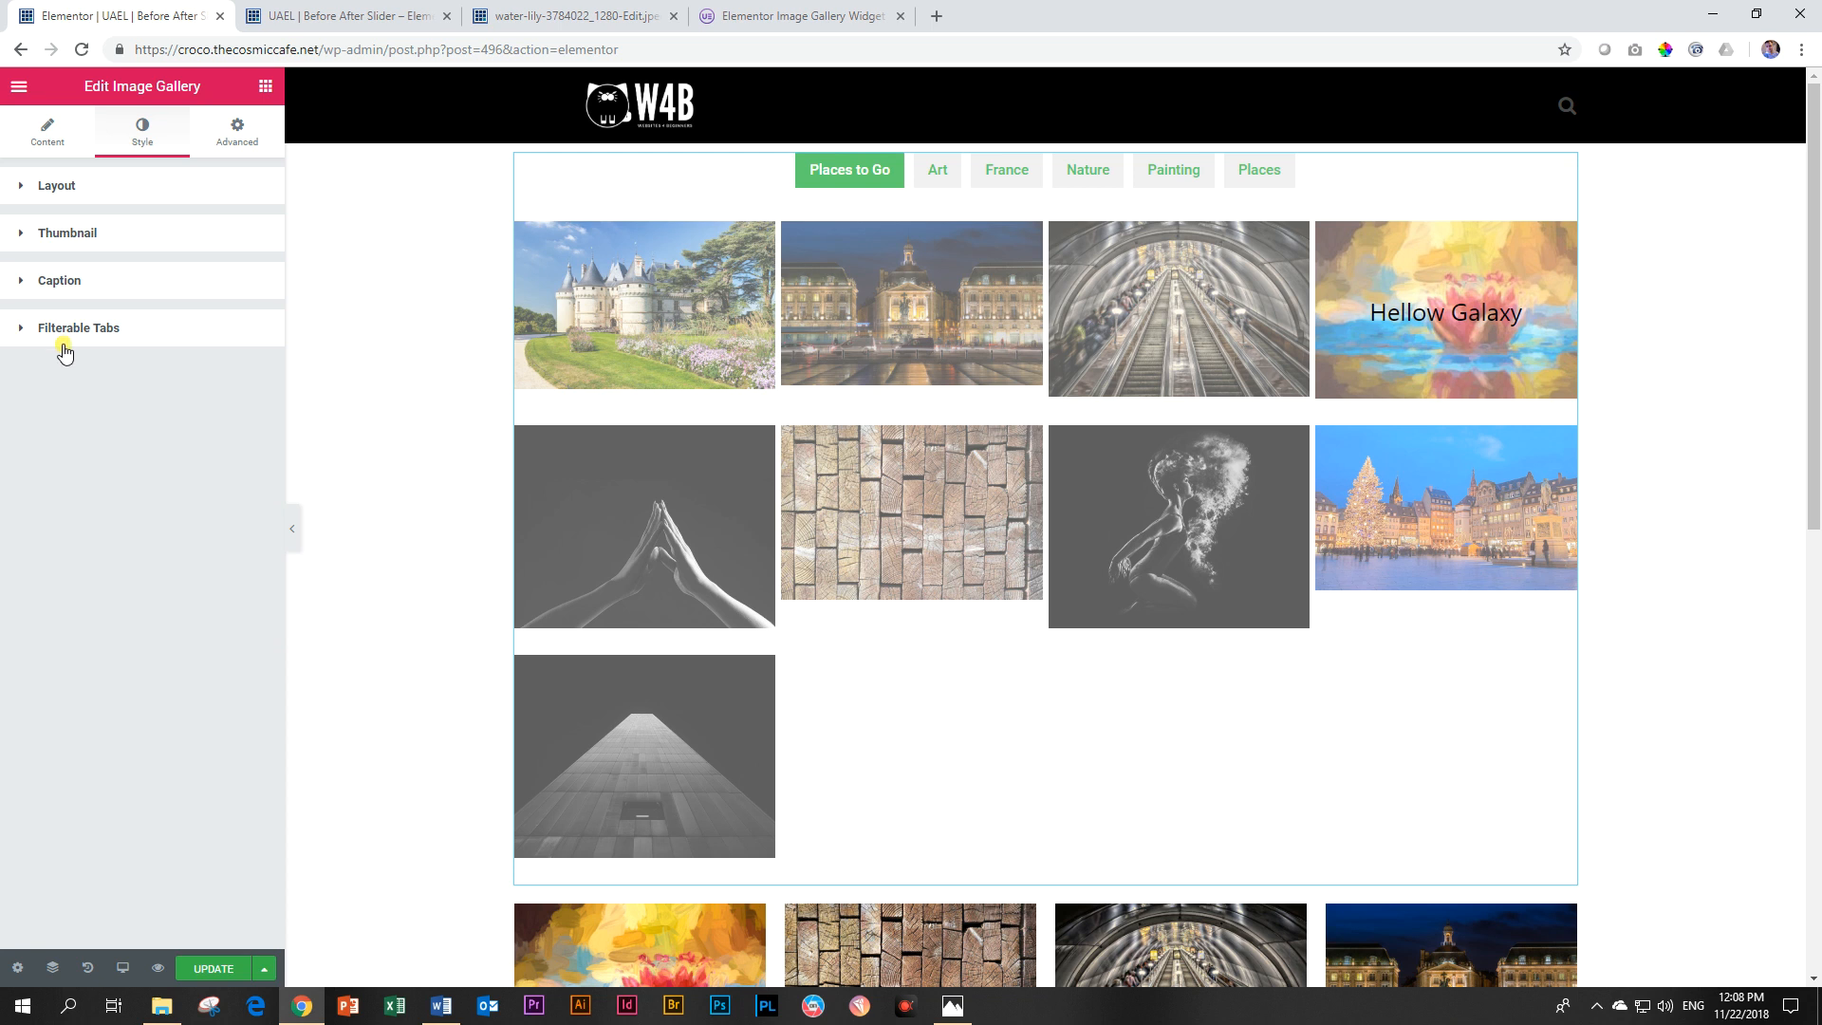
Step: Give the filter tabs a black (#000000) background and white (#ffffff) text in the normal state
{"action": "left_click", "coordinate": [60, 334]}
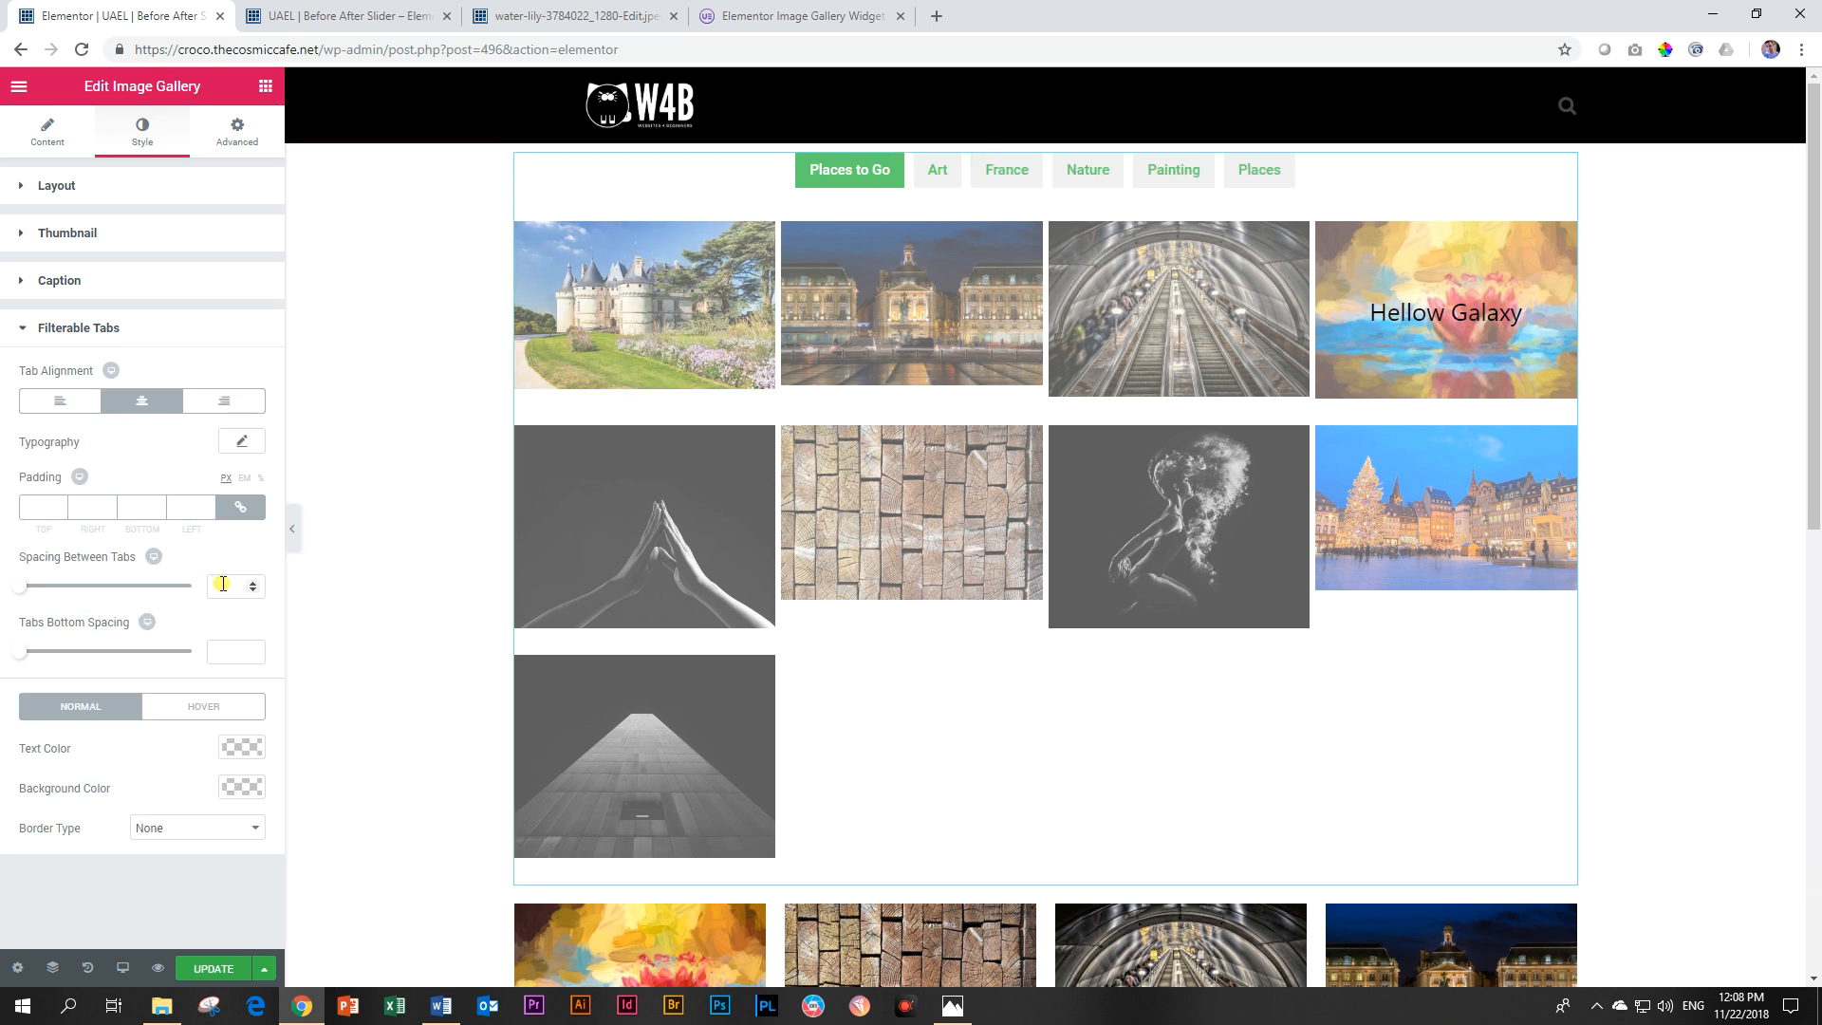
{"action": "left_click", "coordinate": [245, 784]}
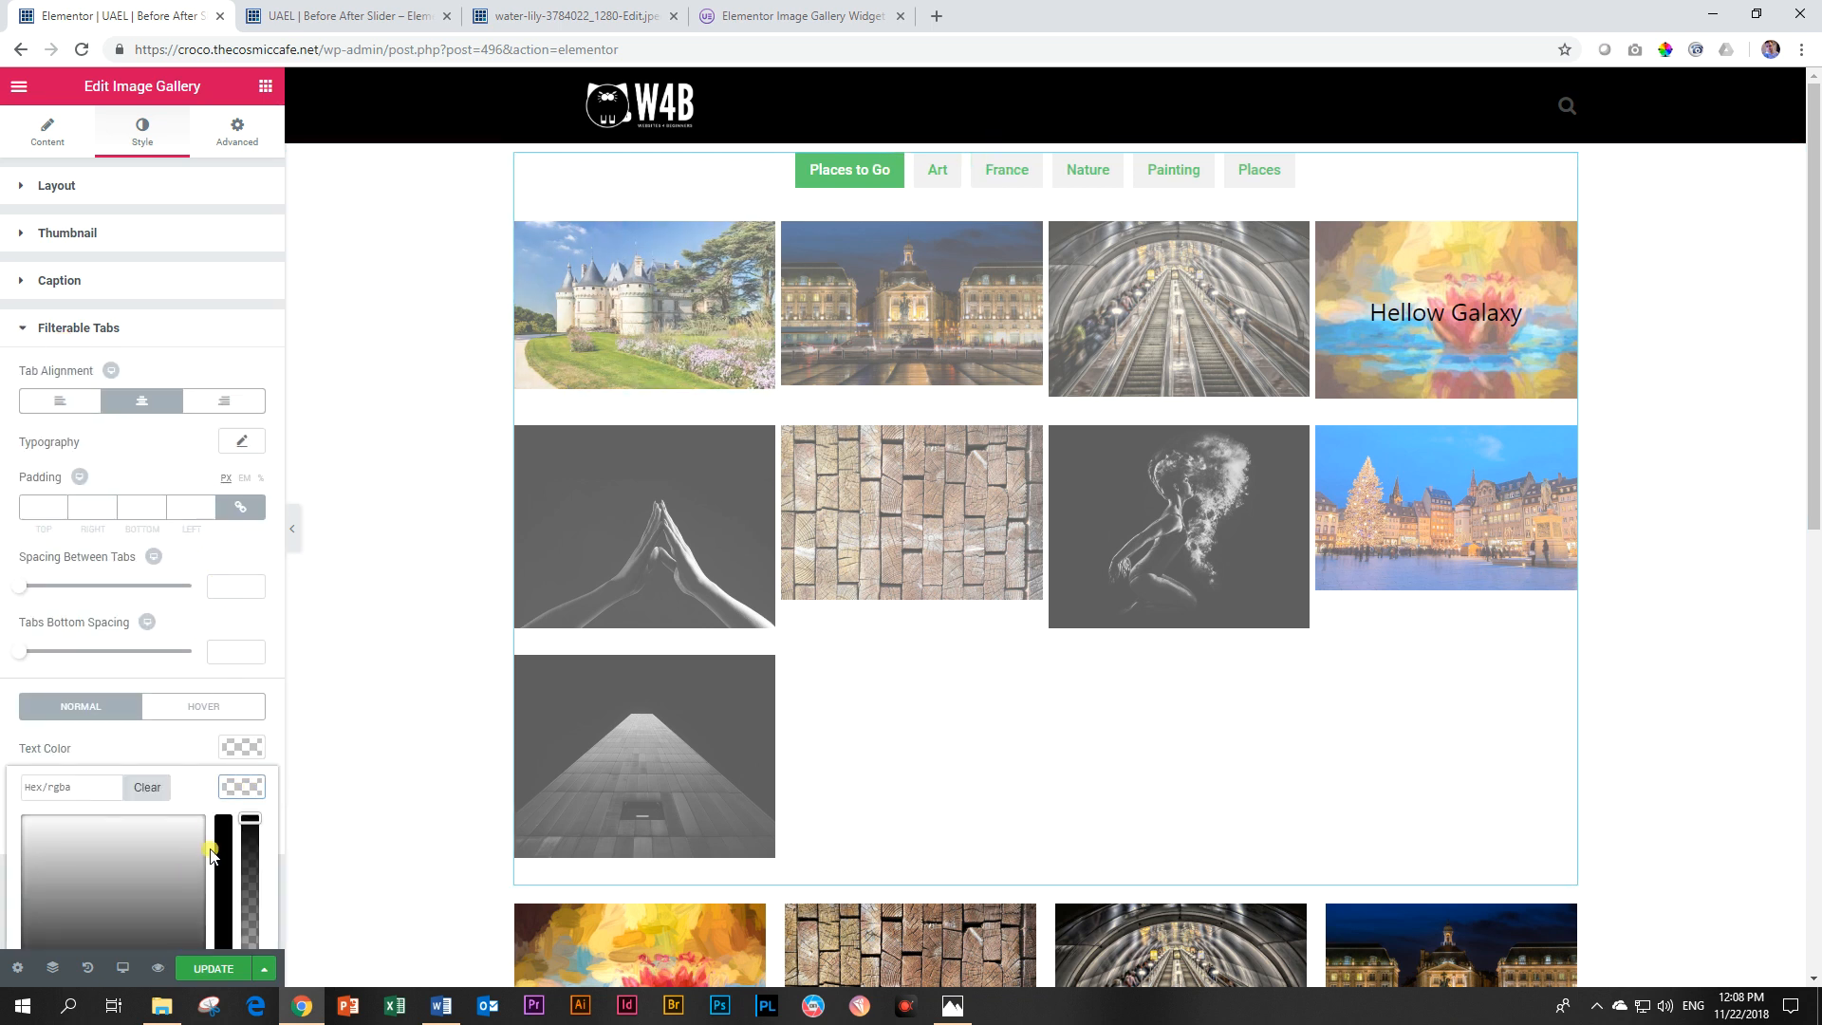
{"action": "scroll", "coordinate": [190, 802], "scroll_direction": "down", "scroll_amount": 1}
{"action": "left_click", "coordinate": [174, 916]}
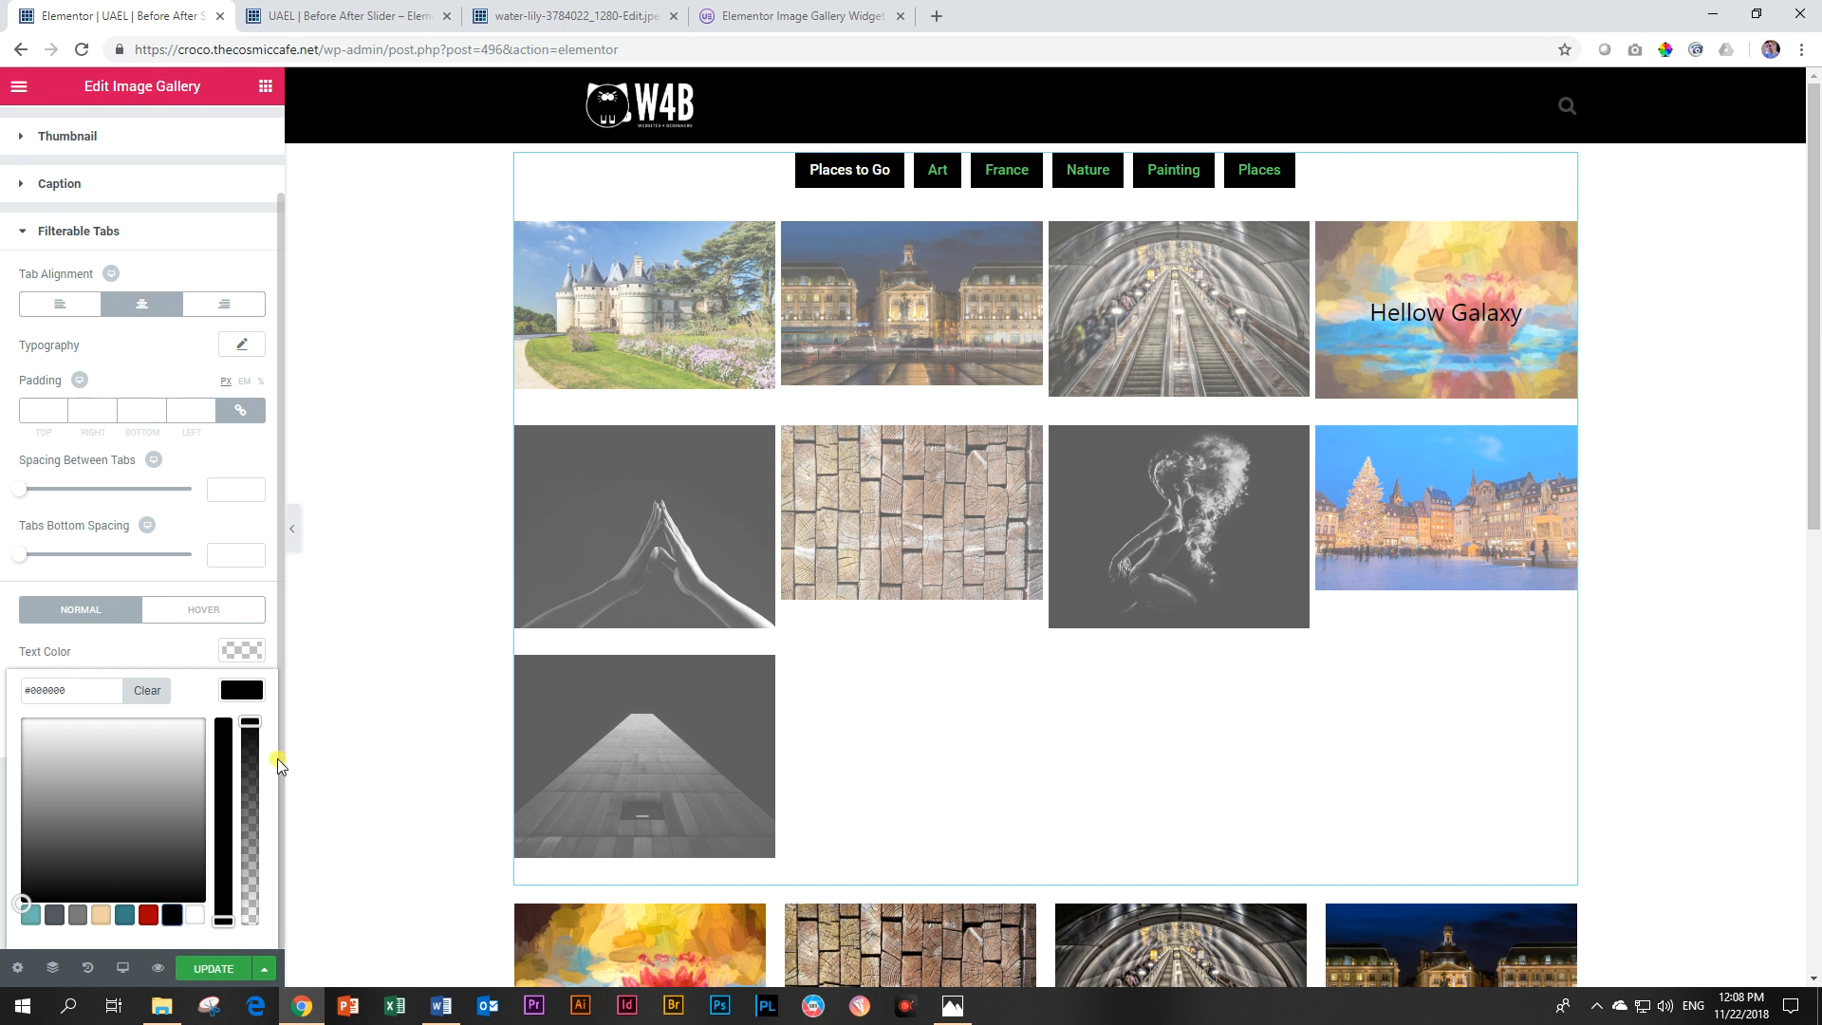
{"action": "left_click", "coordinate": [245, 652]}
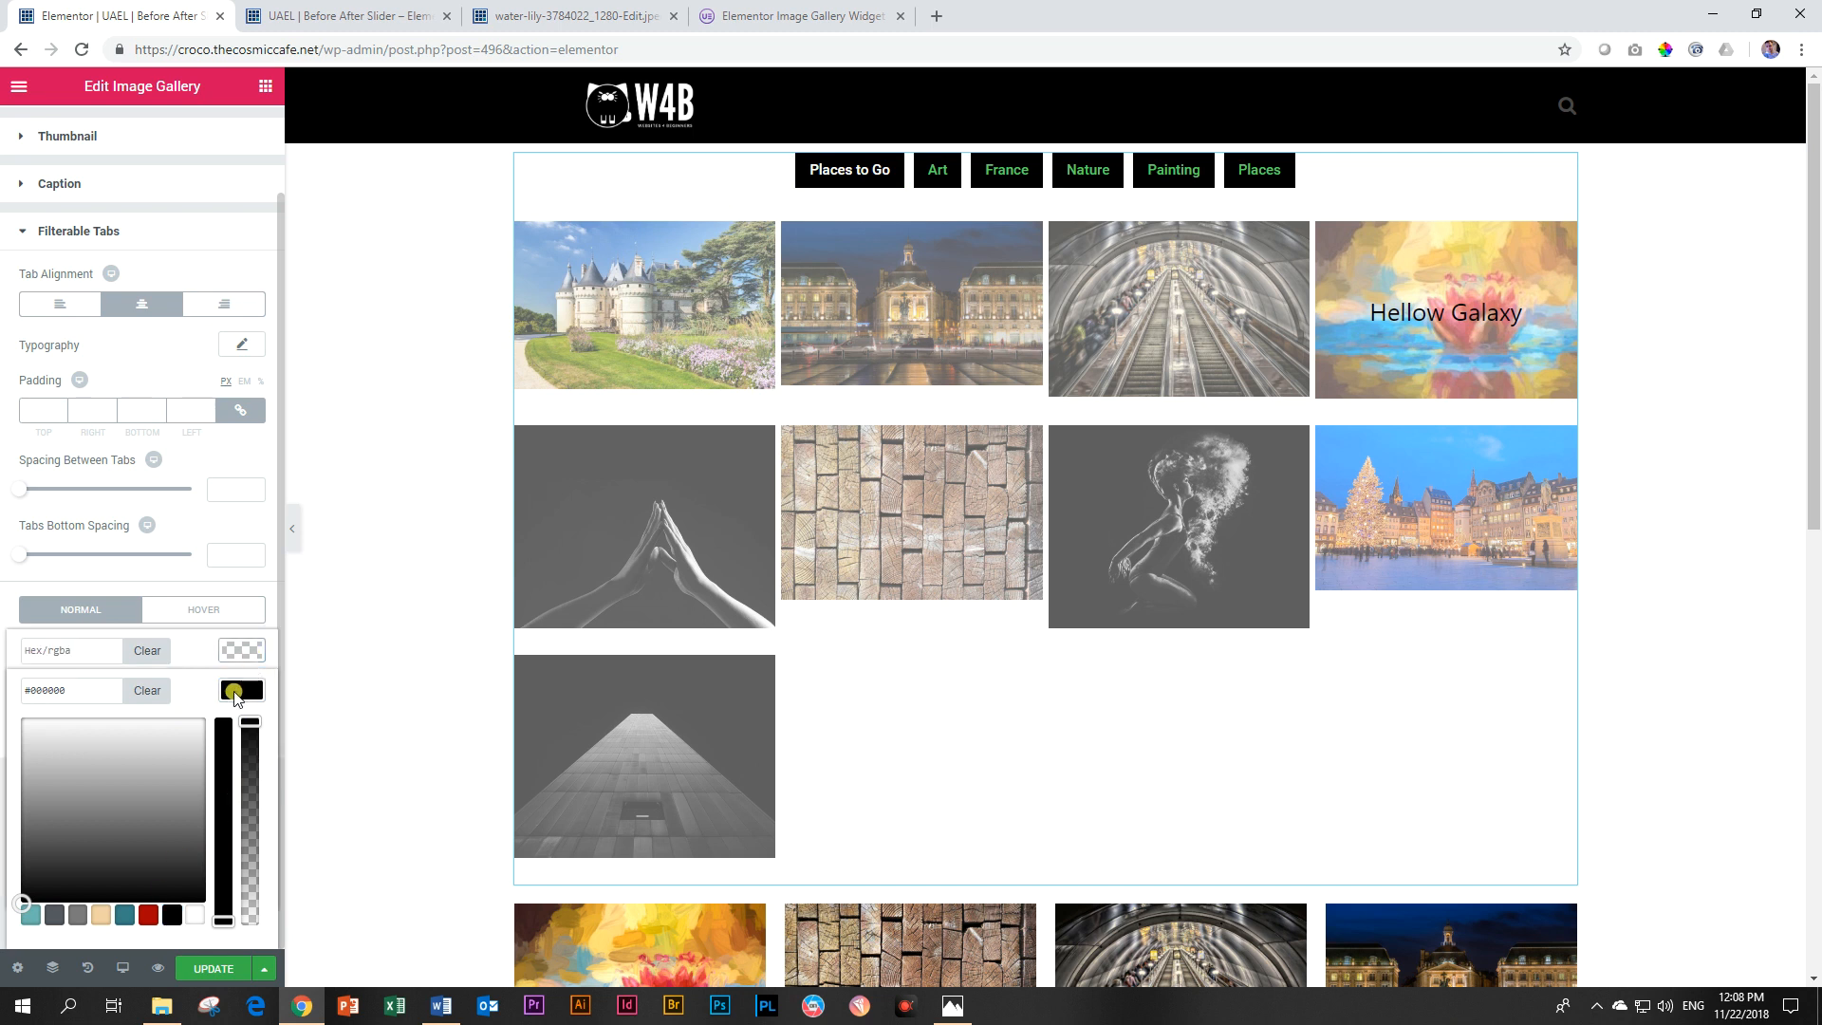
{"action": "left_click", "coordinate": [235, 690]}
{"action": "left_click", "coordinate": [216, 812]}
{"action": "left_click", "coordinate": [243, 657]}
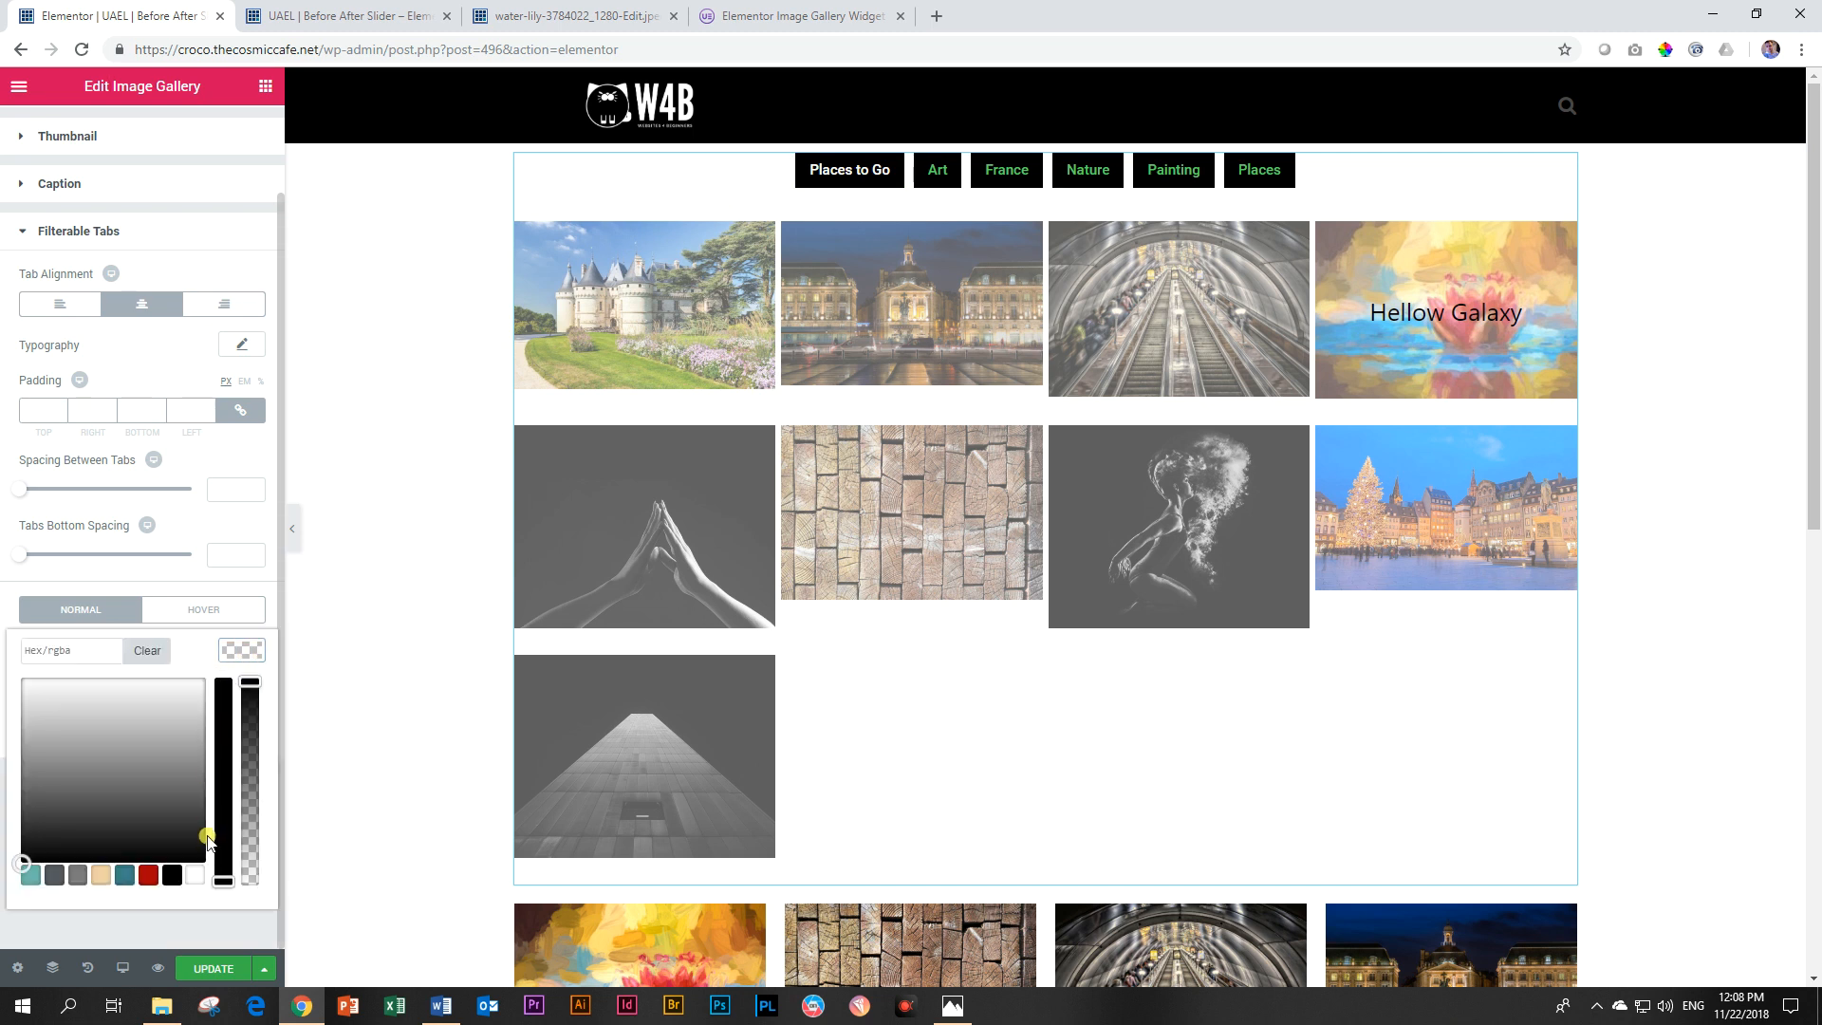
{"action": "left_click", "coordinate": [194, 875]}
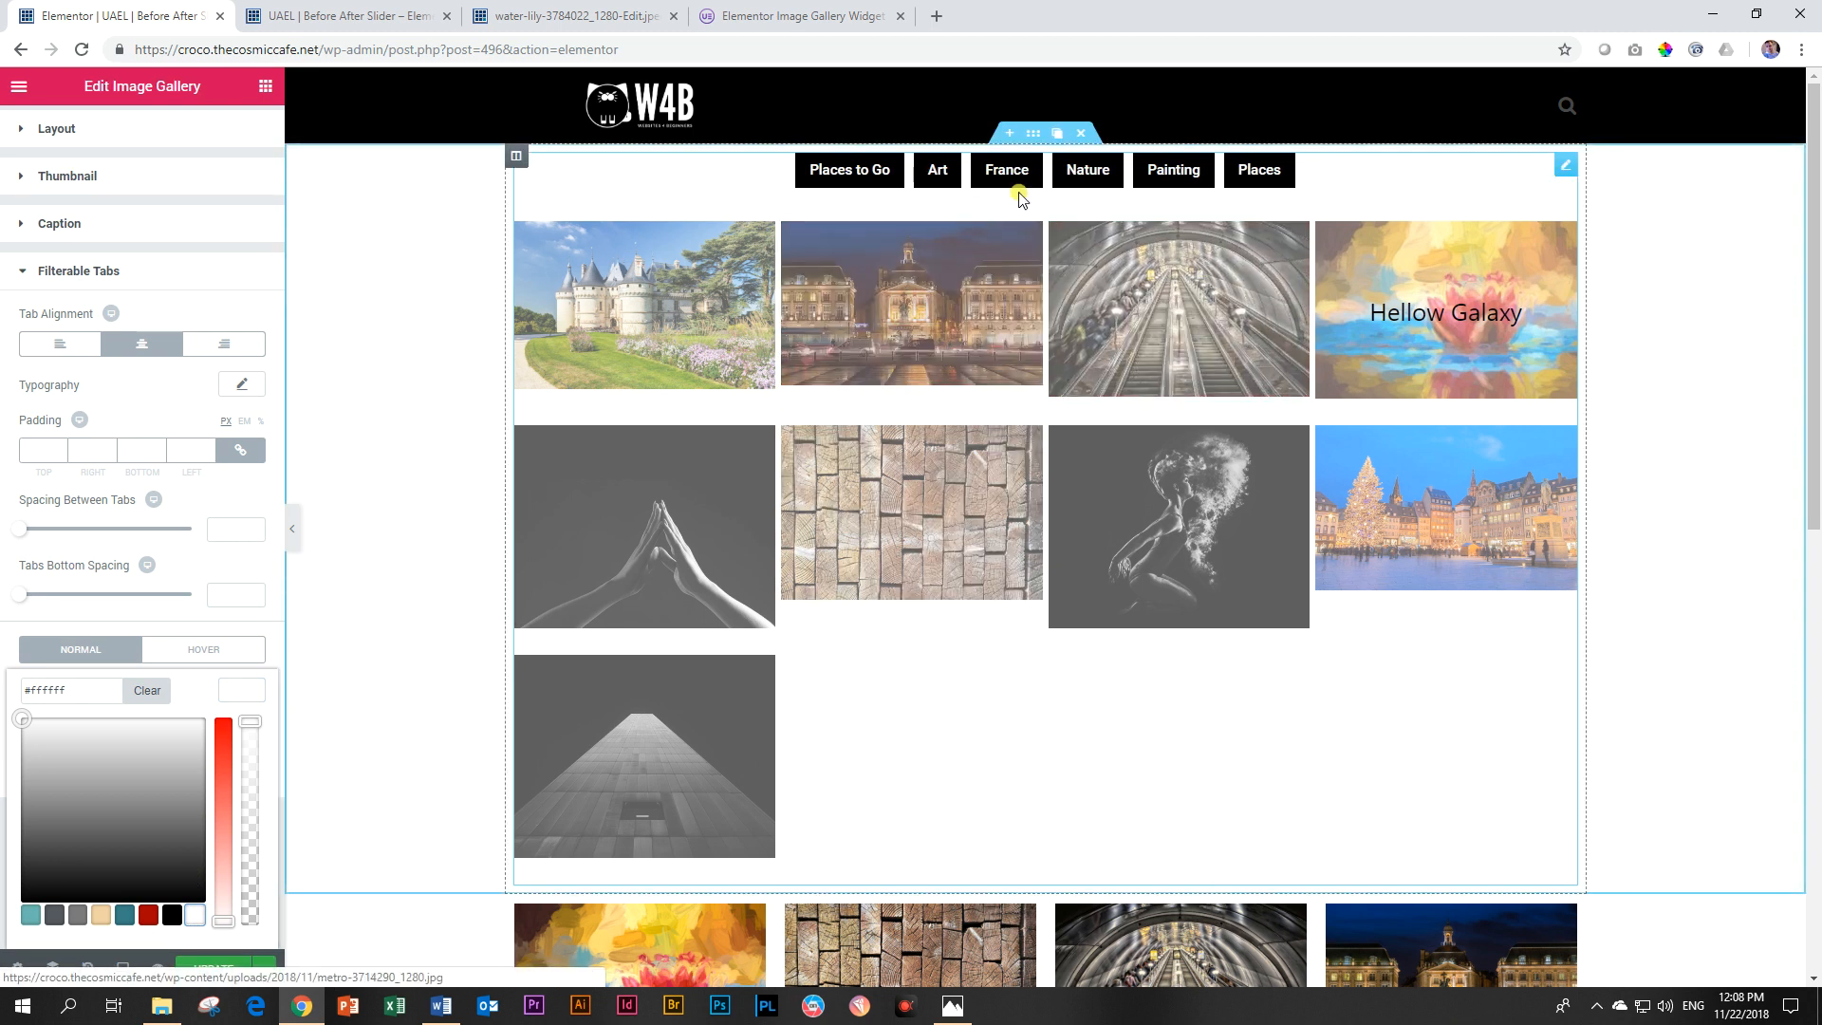
Step: Delete the filterable gallery's section and switch the remaining image gallery's layout to Masonry
{"action": "left_click", "coordinate": [1088, 133]}
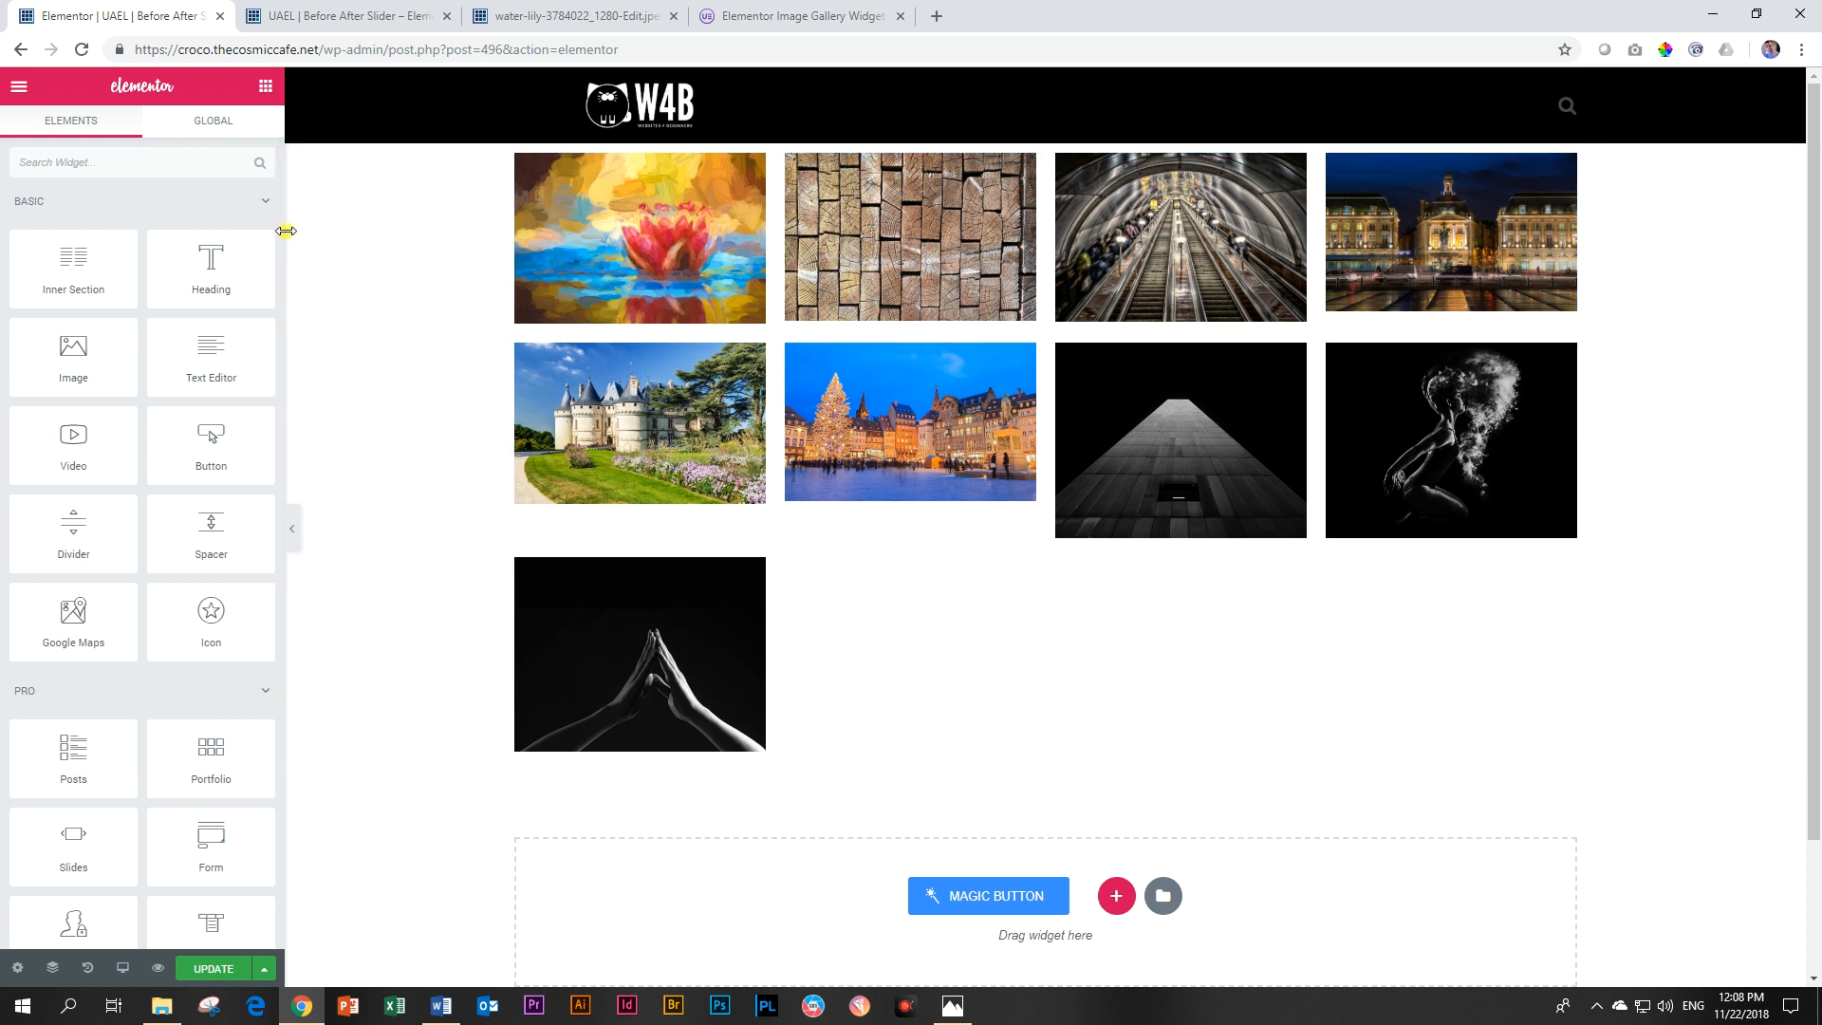
{"action": "left_click", "coordinate": [929, 558]}
{"action": "left_click", "coordinate": [210, 235]}
{"action": "left_click", "coordinate": [198, 272]}
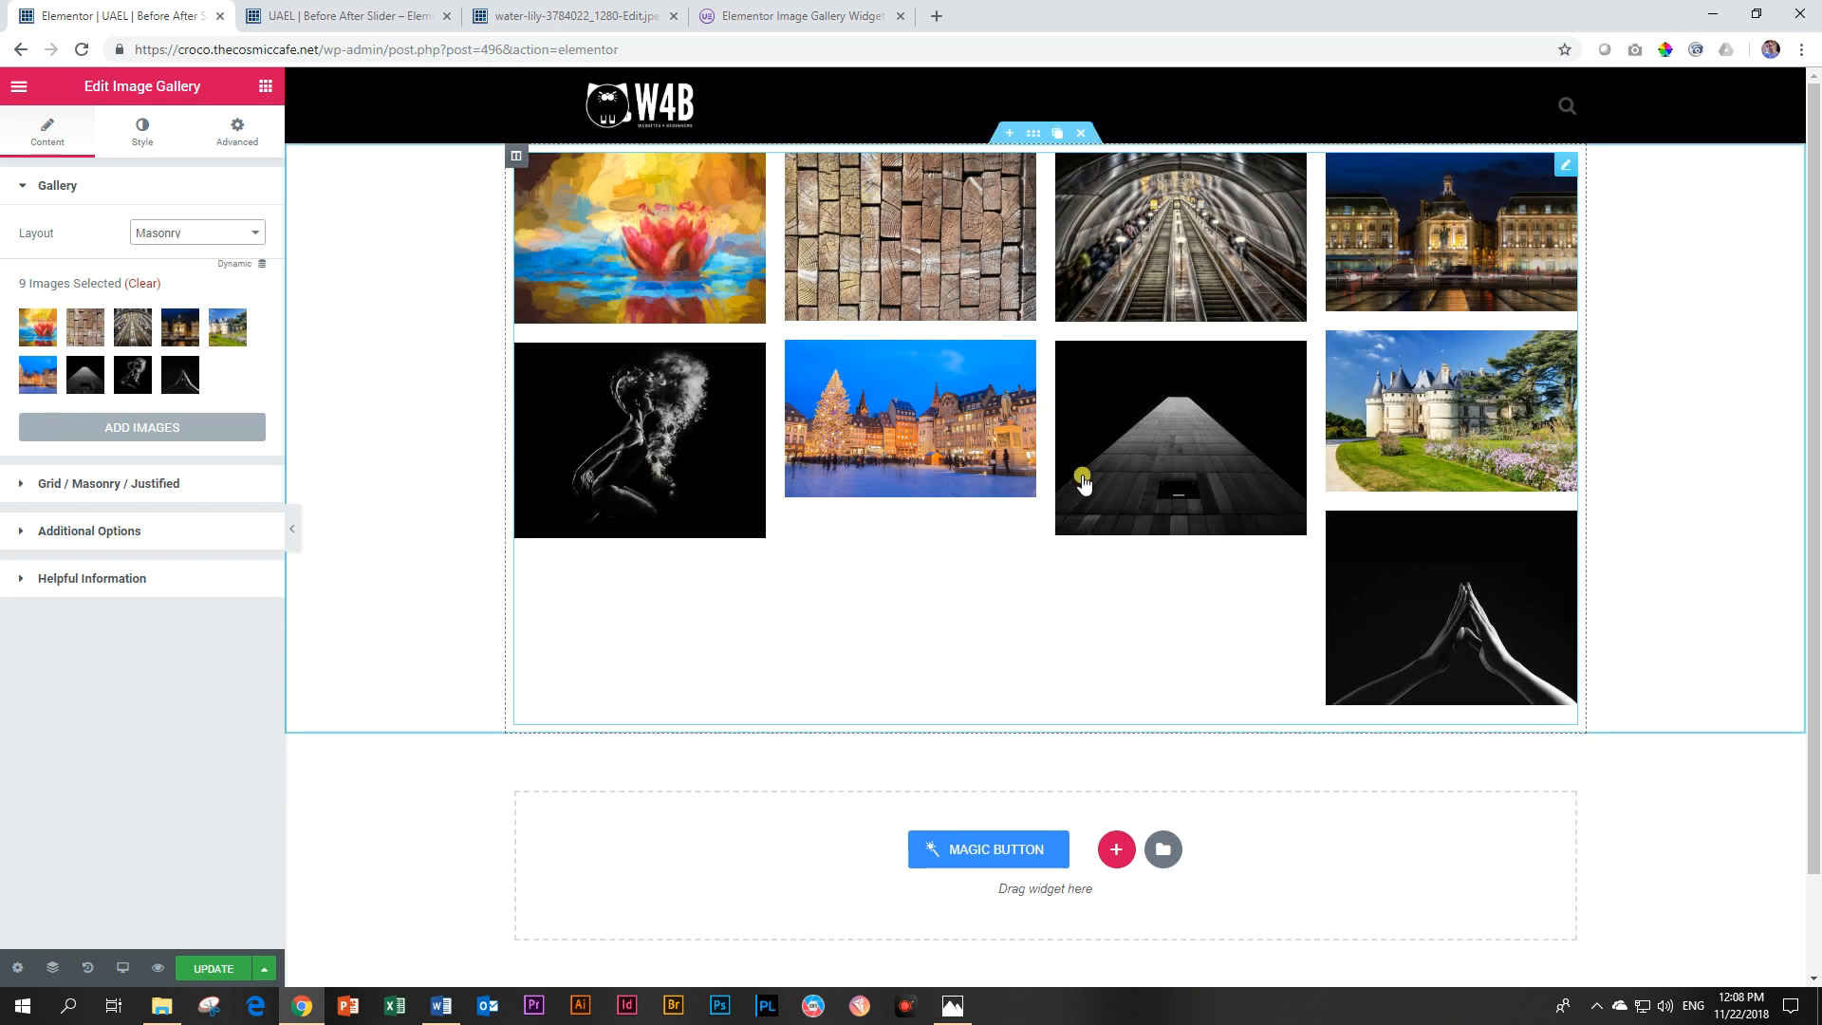
Step: Set the masonry gallery to 3 columns and look over the rearranged images
{"action": "left_click", "coordinate": [128, 488]}
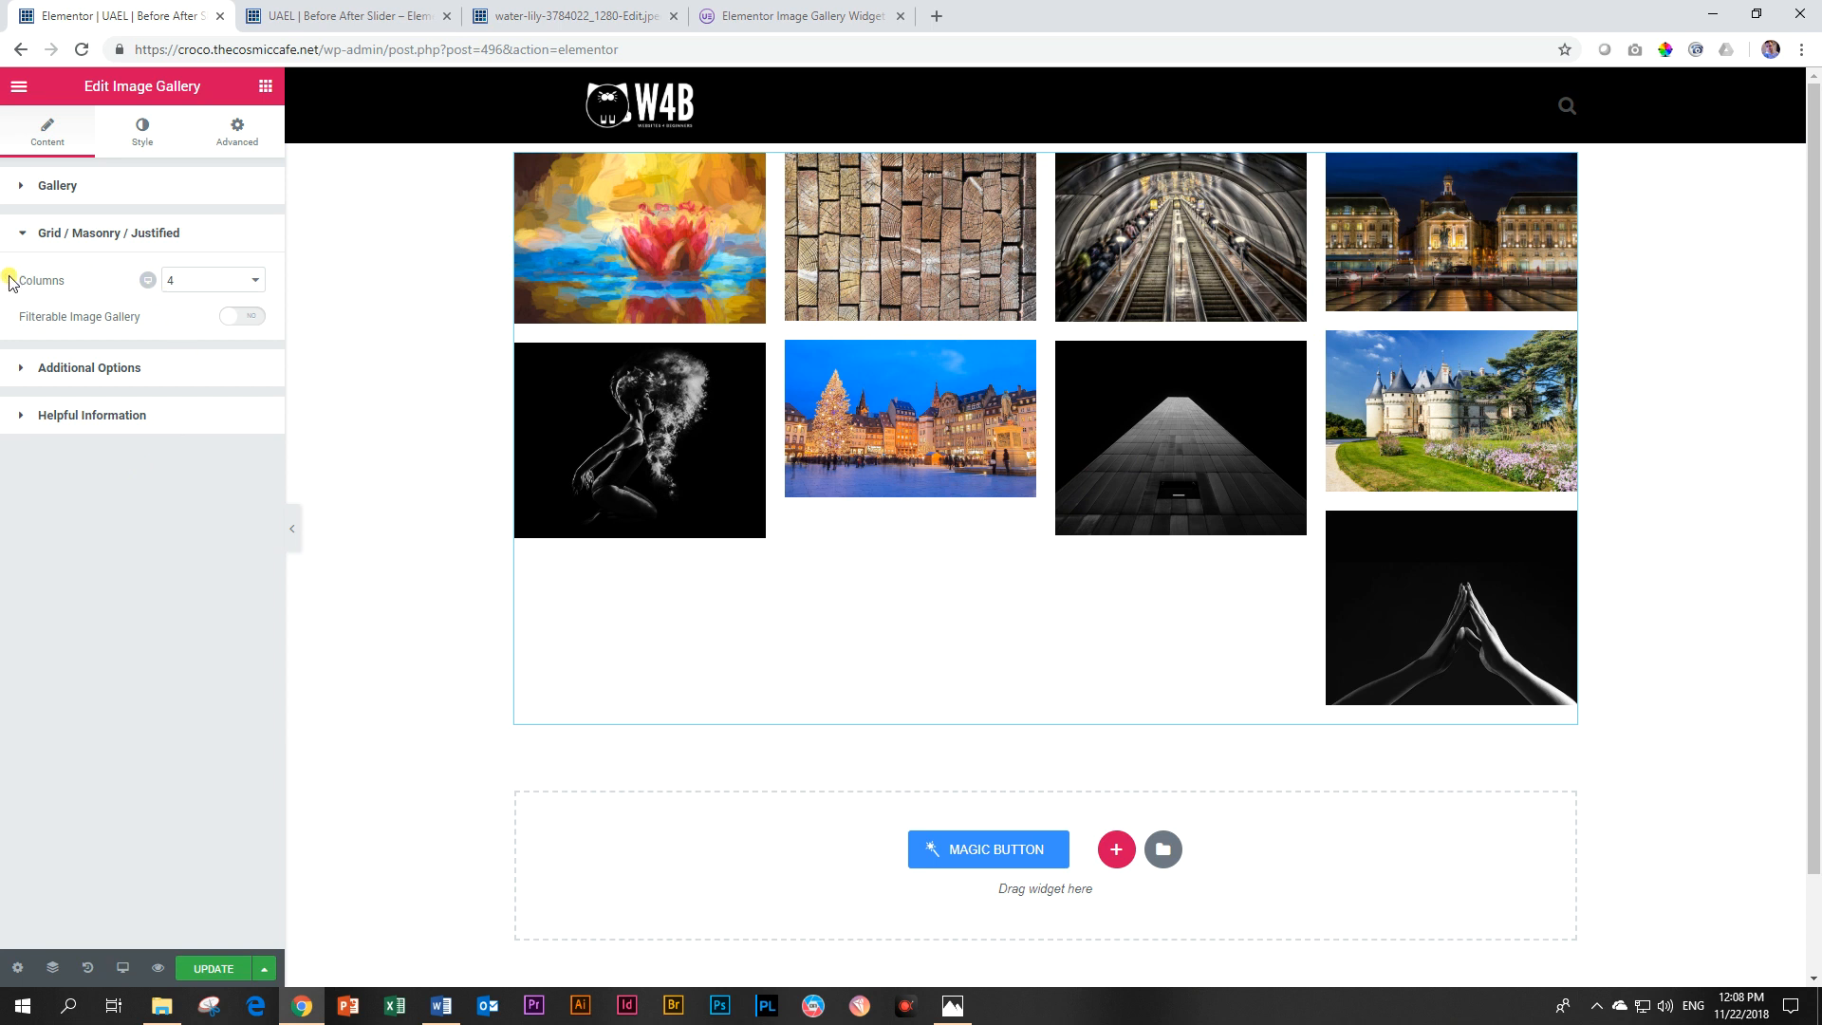
{"action": "left_click", "coordinate": [258, 285]}
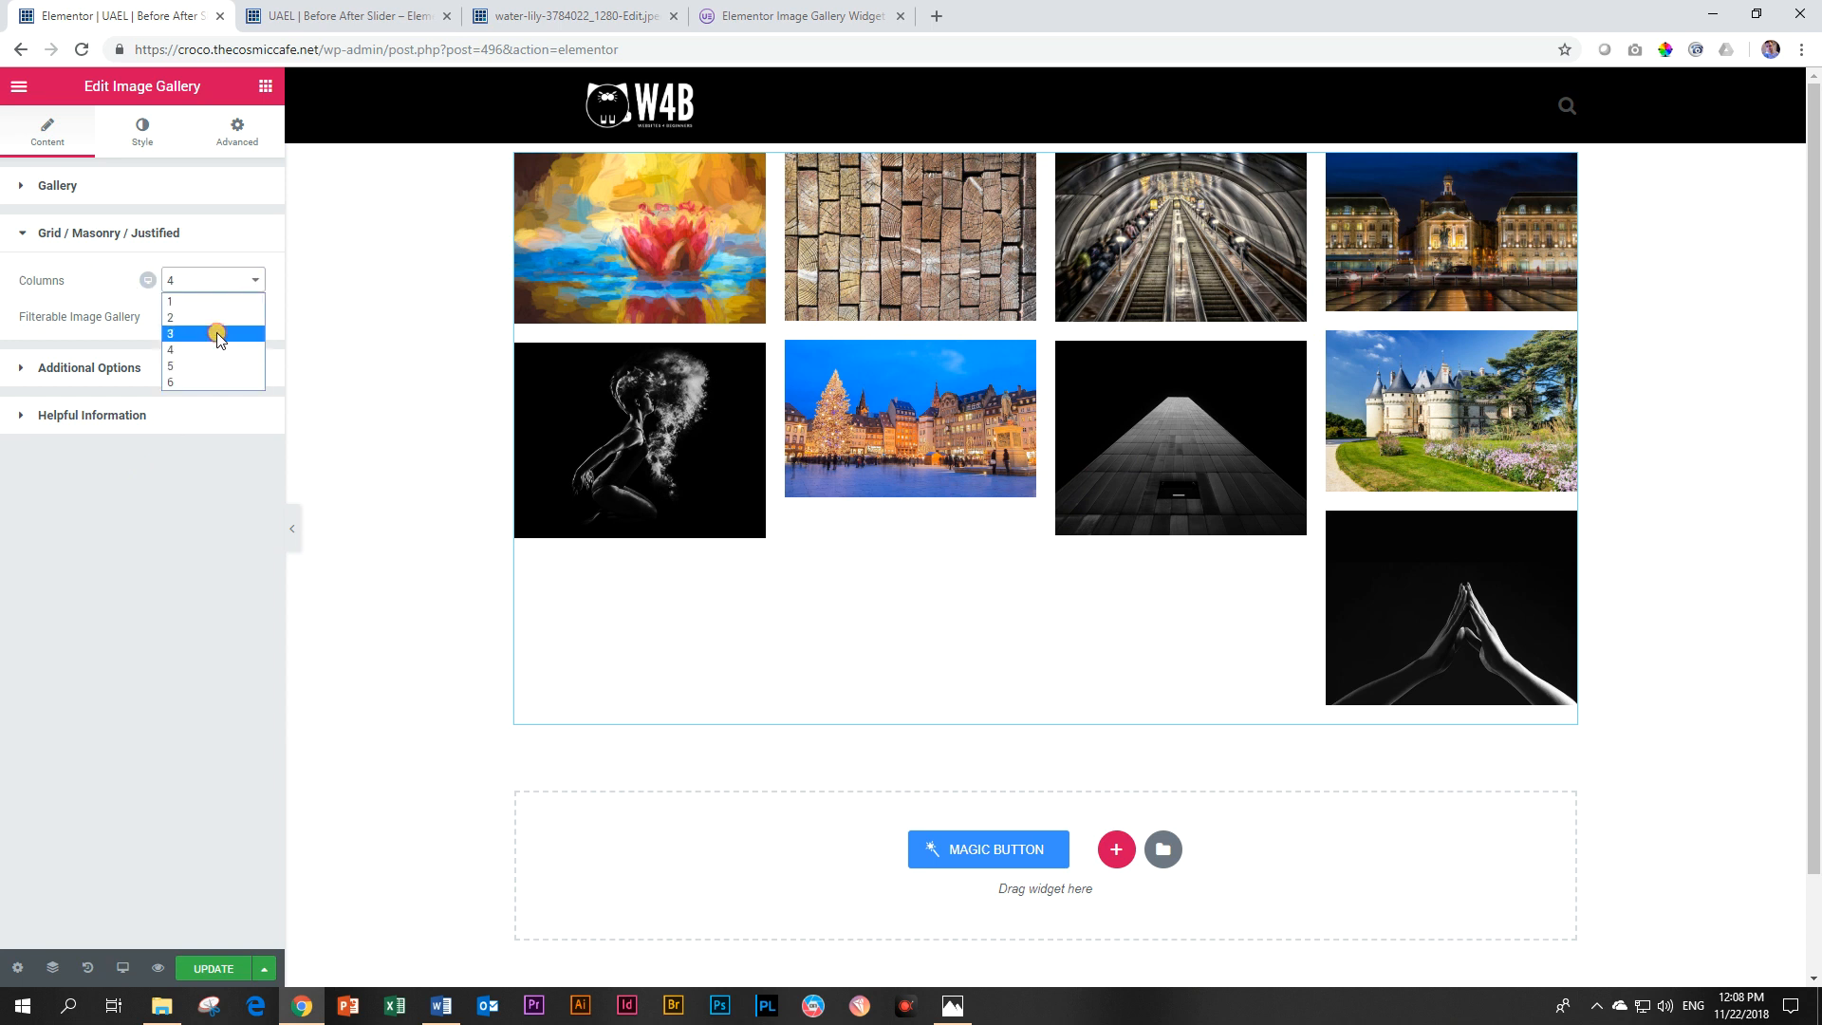
{"action": "left_click", "coordinate": [216, 330]}
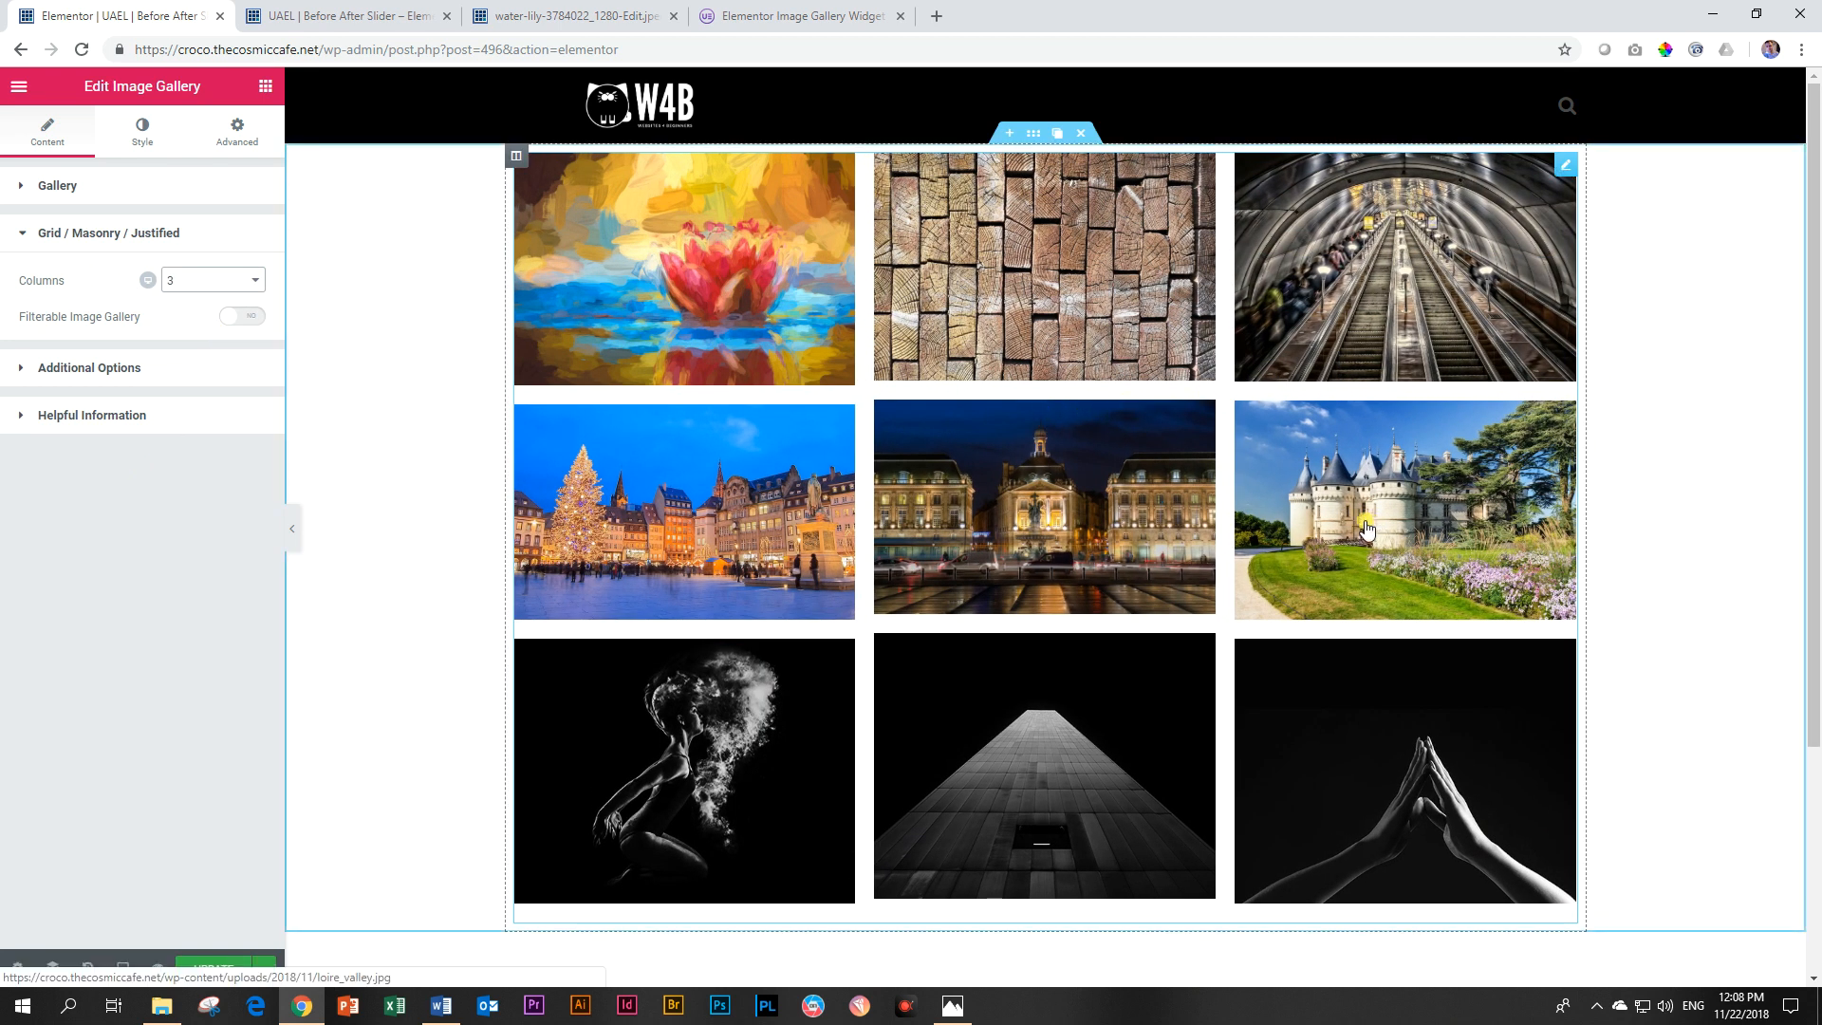
{"action": "scroll", "coordinate": [1366, 522], "scroll_direction": "down", "scroll_amount": 3}
{"action": "scroll", "coordinate": [1058, 484], "scroll_direction": "up", "scroll_amount": 2}
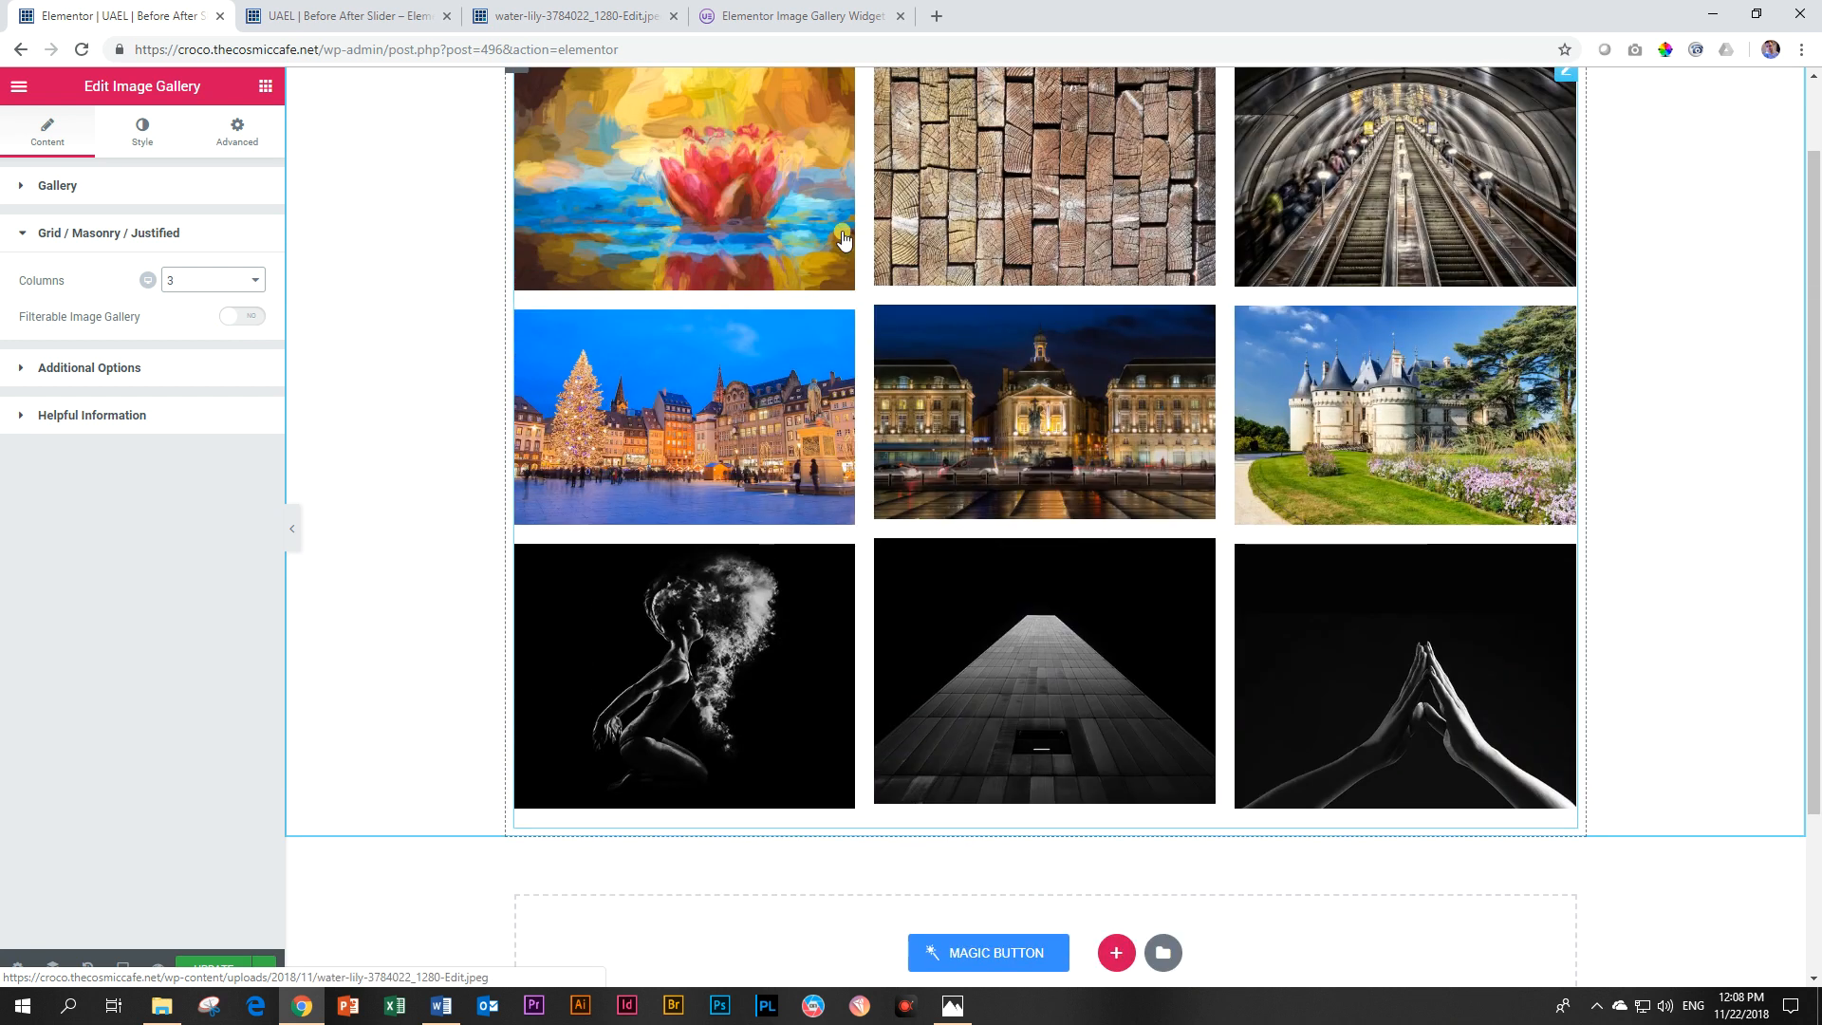
Step: Try the filterable option on the masonry gallery, turn it back off, and check the additional and style options
{"action": "left_click", "coordinate": [244, 316]}
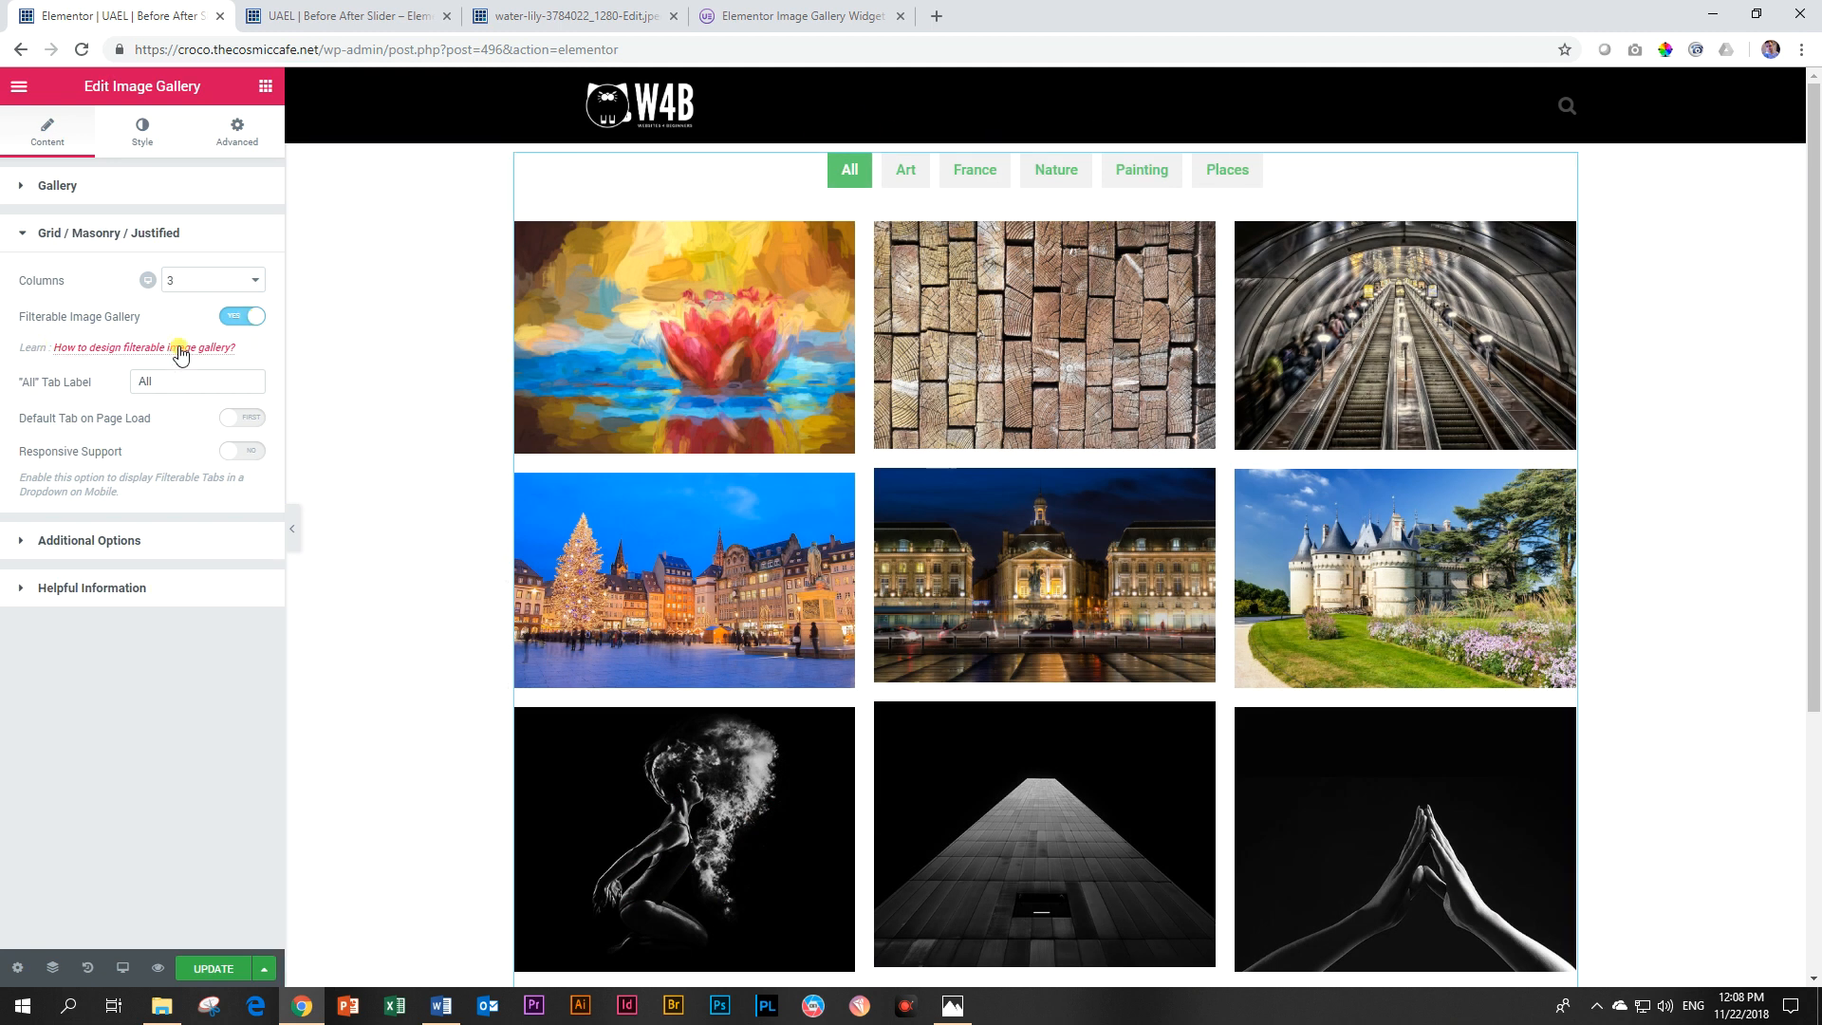
{"action": "left_click", "coordinate": [242, 316]}
{"action": "left_click", "coordinate": [112, 368]}
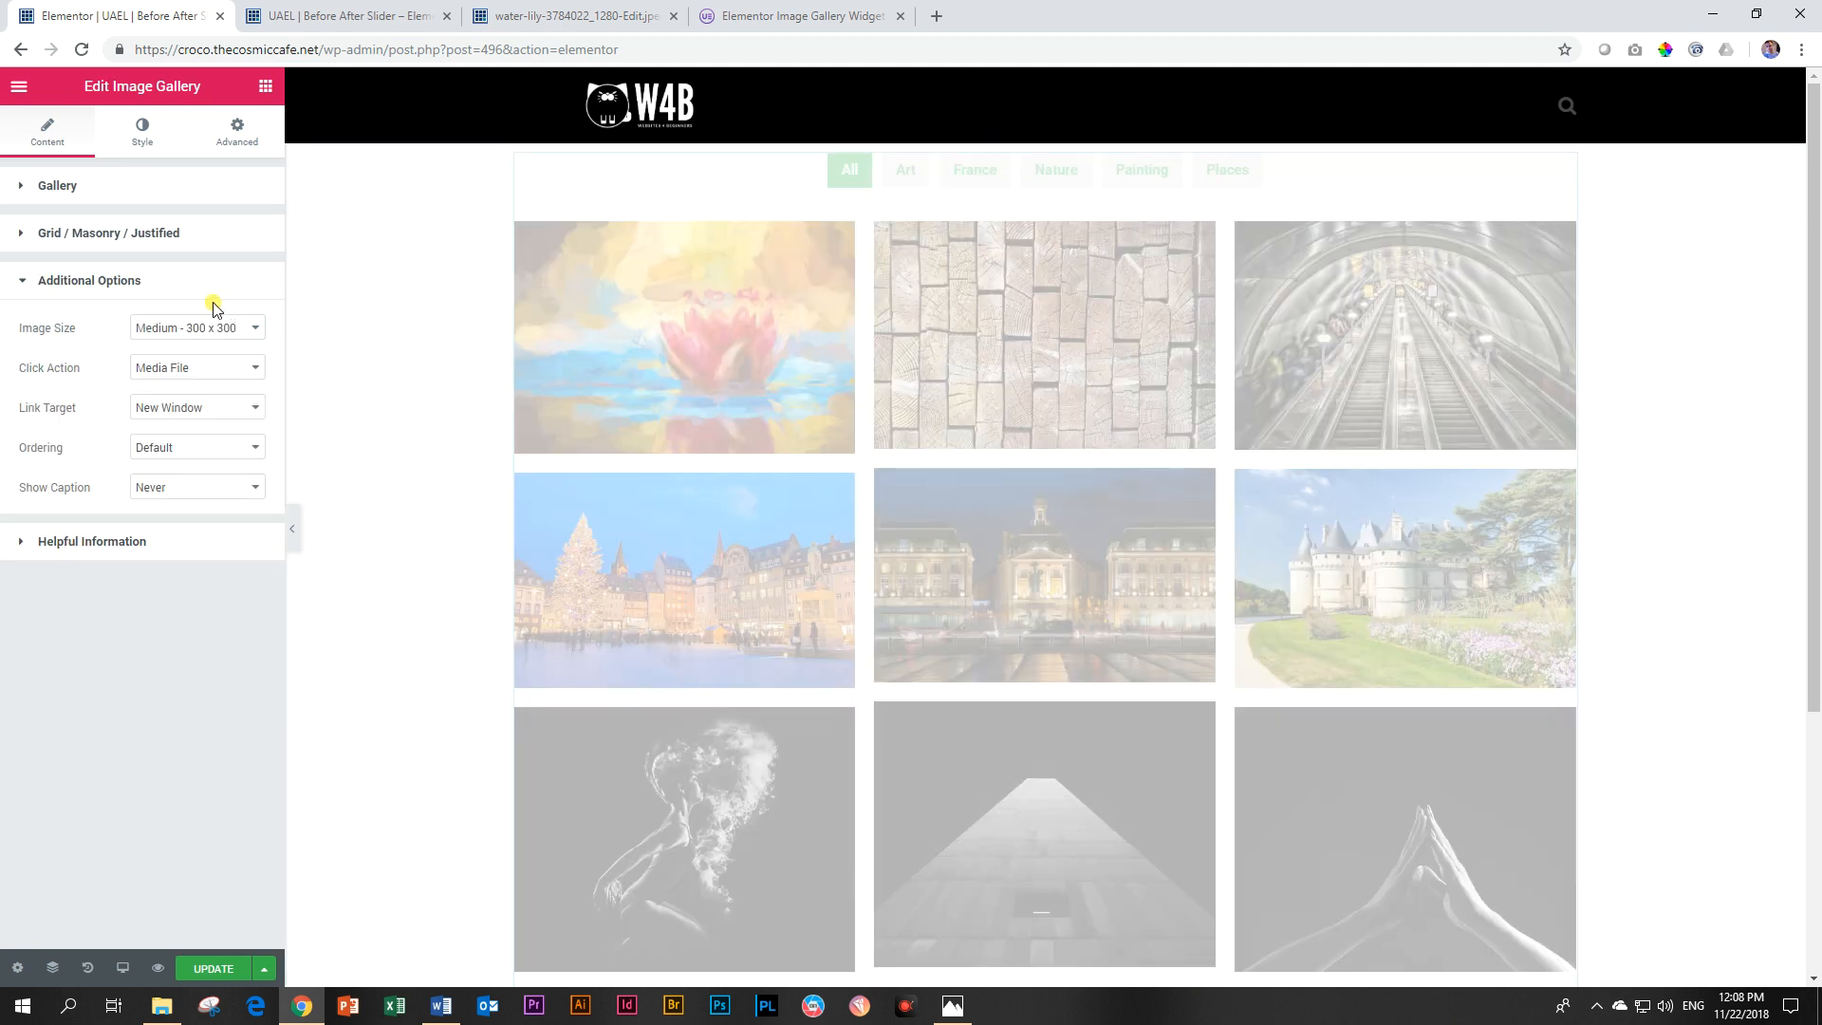
{"action": "left_click", "coordinate": [145, 133]}
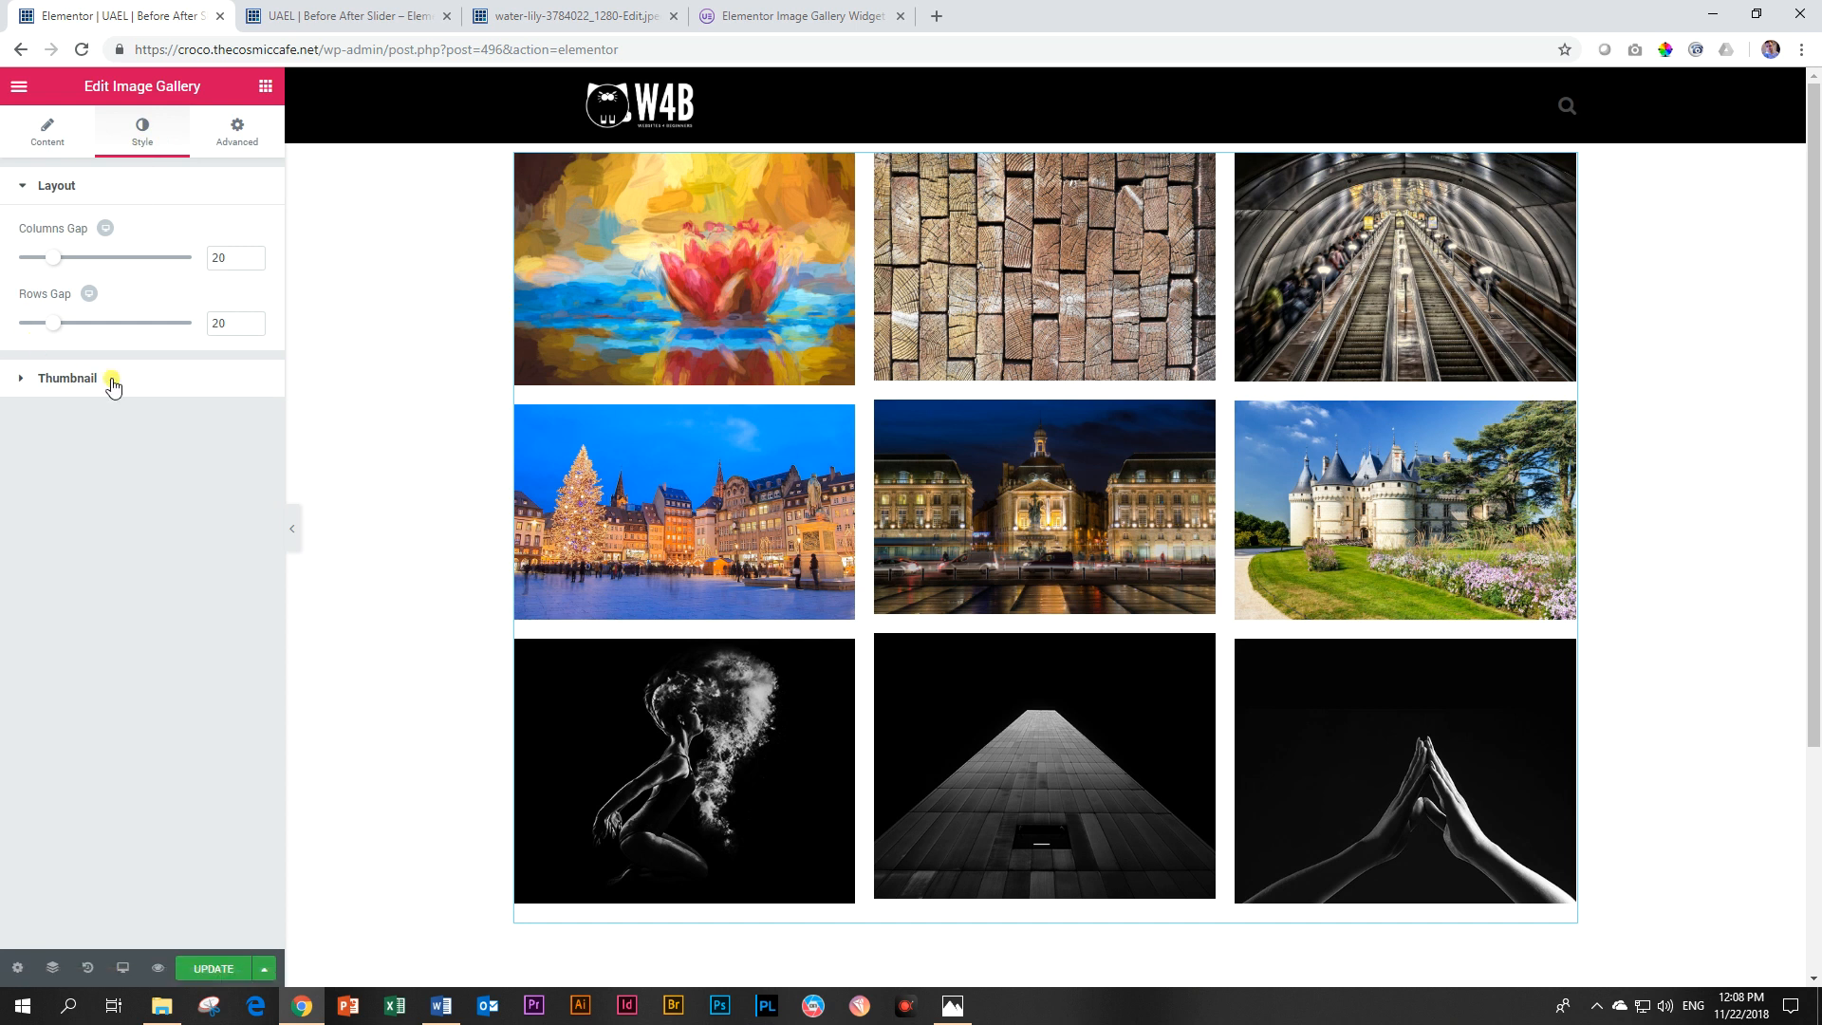
{"action": "left_click", "coordinate": [45, 135]}
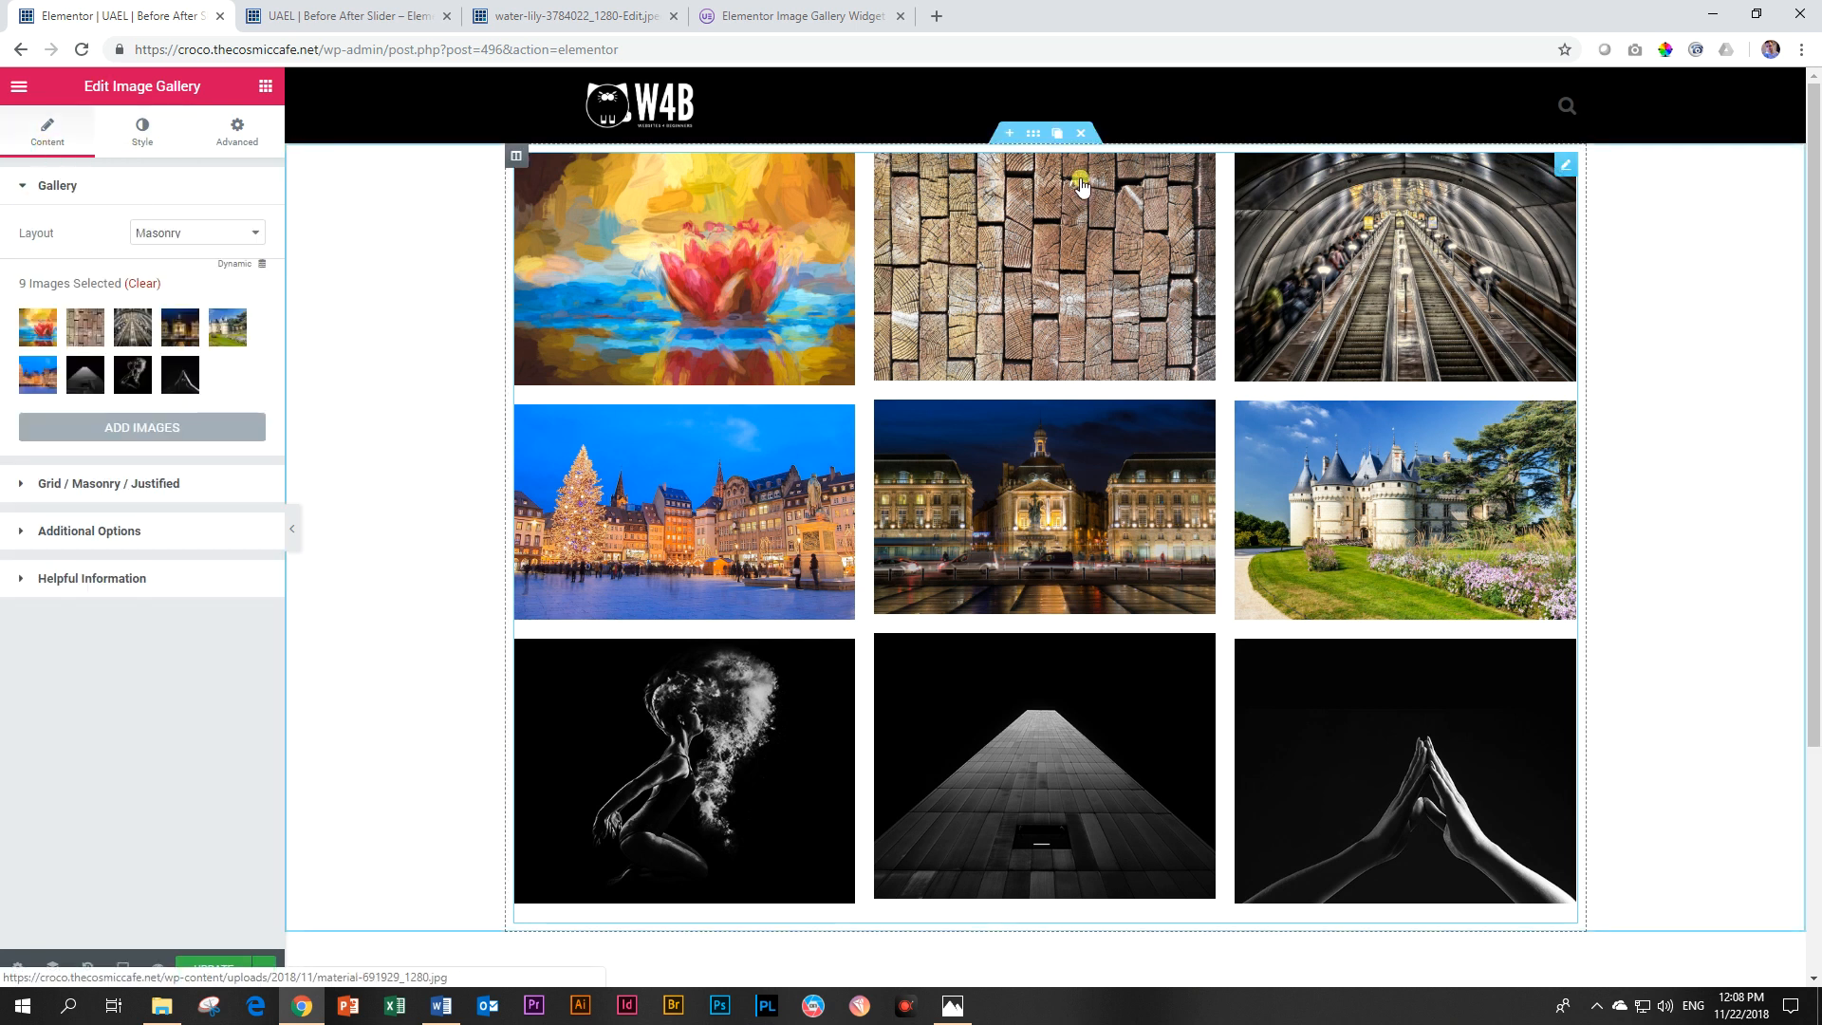
Step: Change the gallery layout to Justified and set its row height to 200
{"action": "left_click", "coordinate": [201, 232]}
{"action": "left_click", "coordinate": [190, 288]}
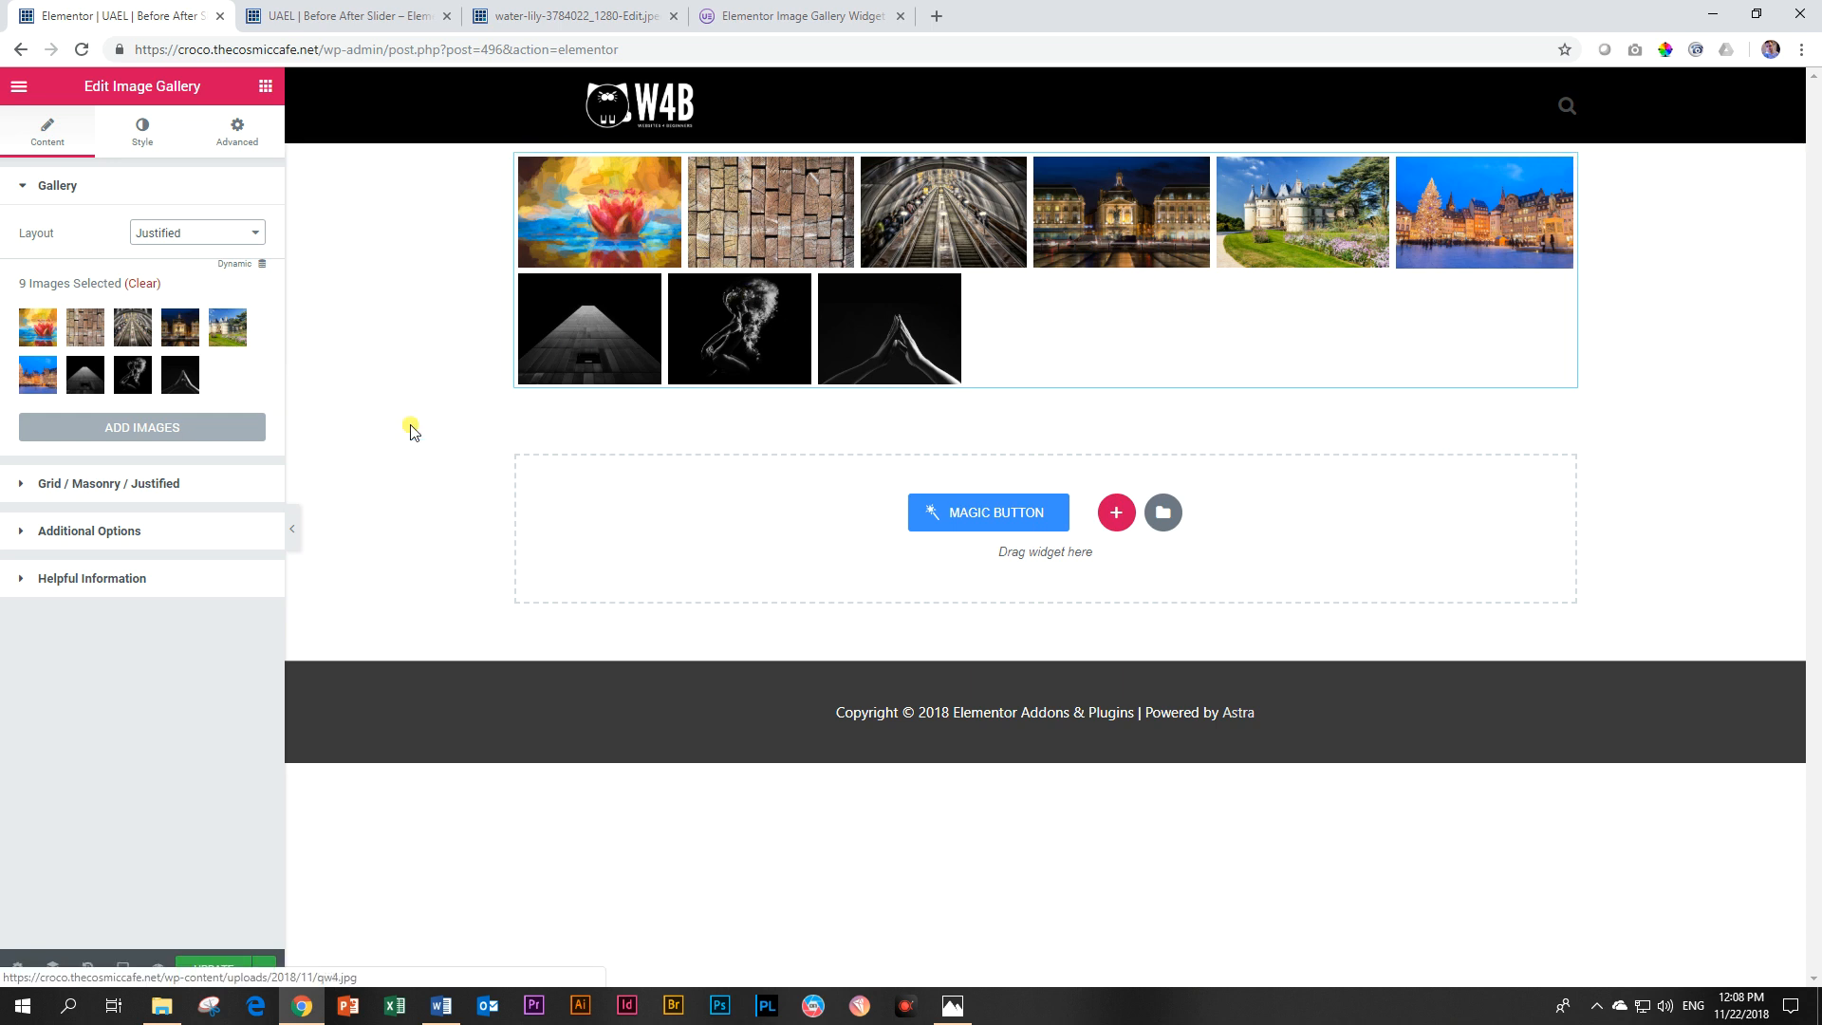
{"action": "left_click", "coordinate": [197, 488]}
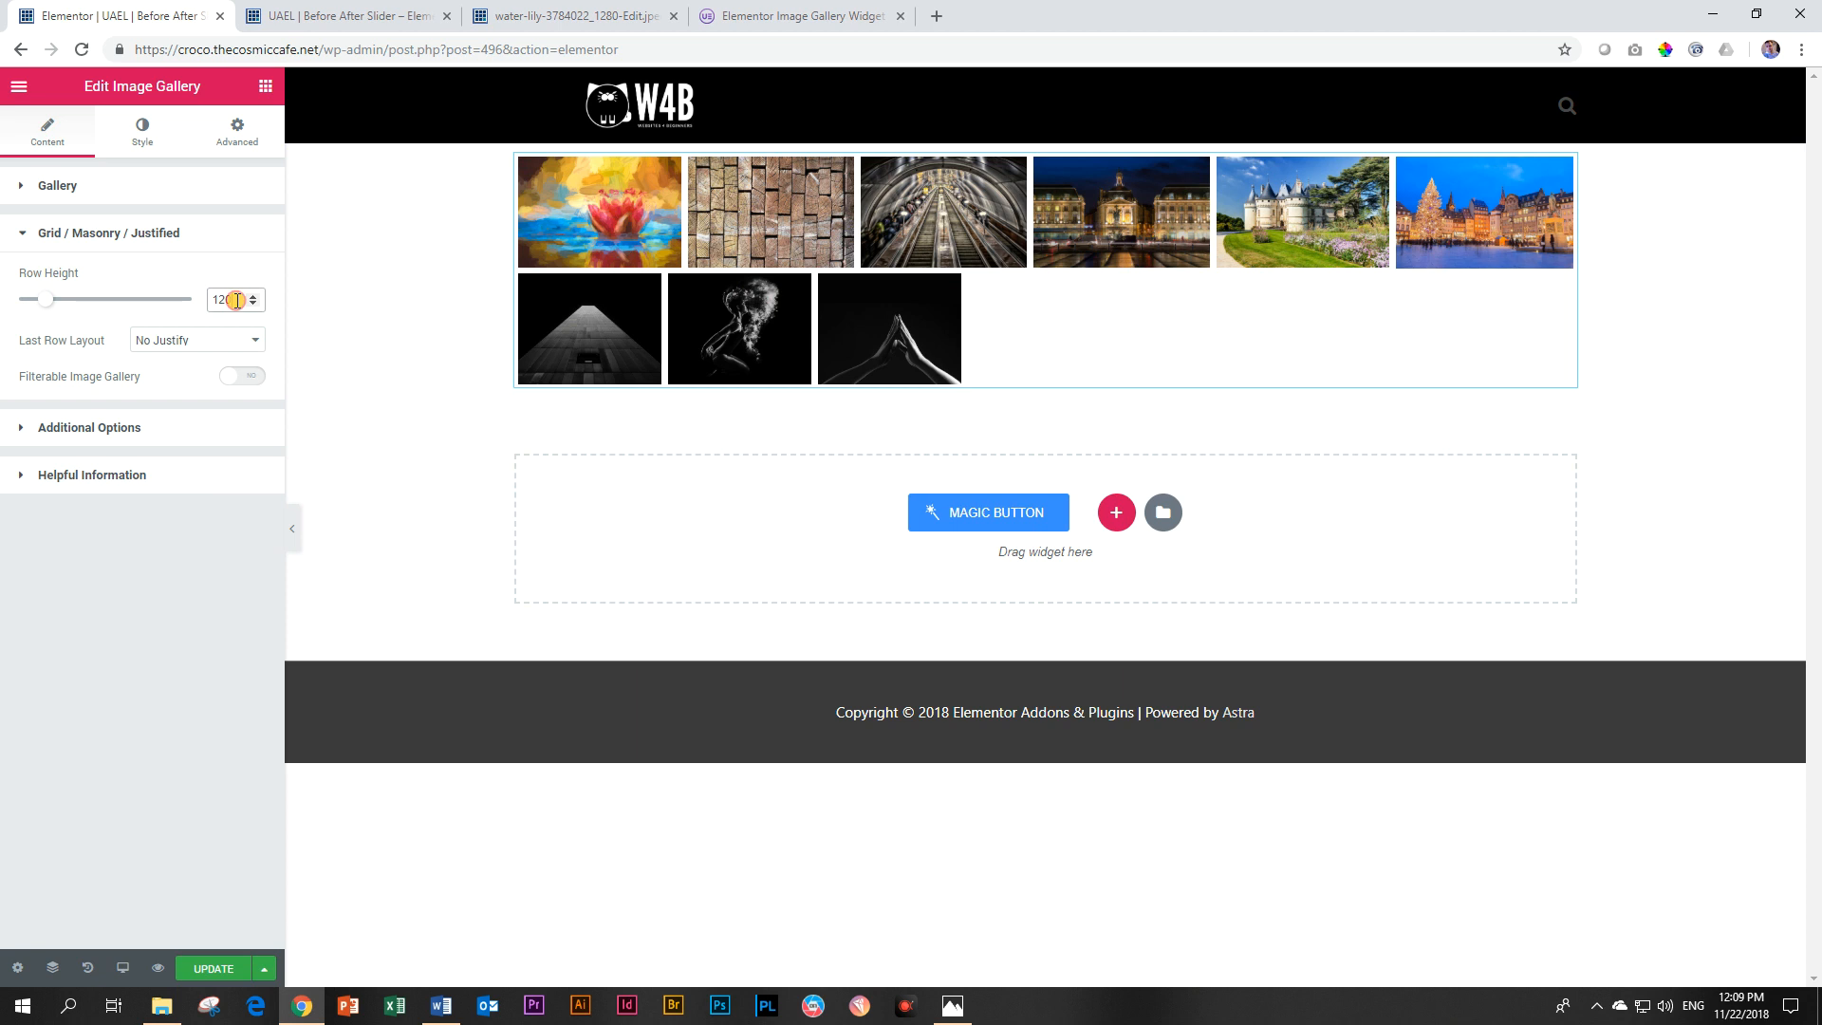
{"action": "type", "text": "20"}
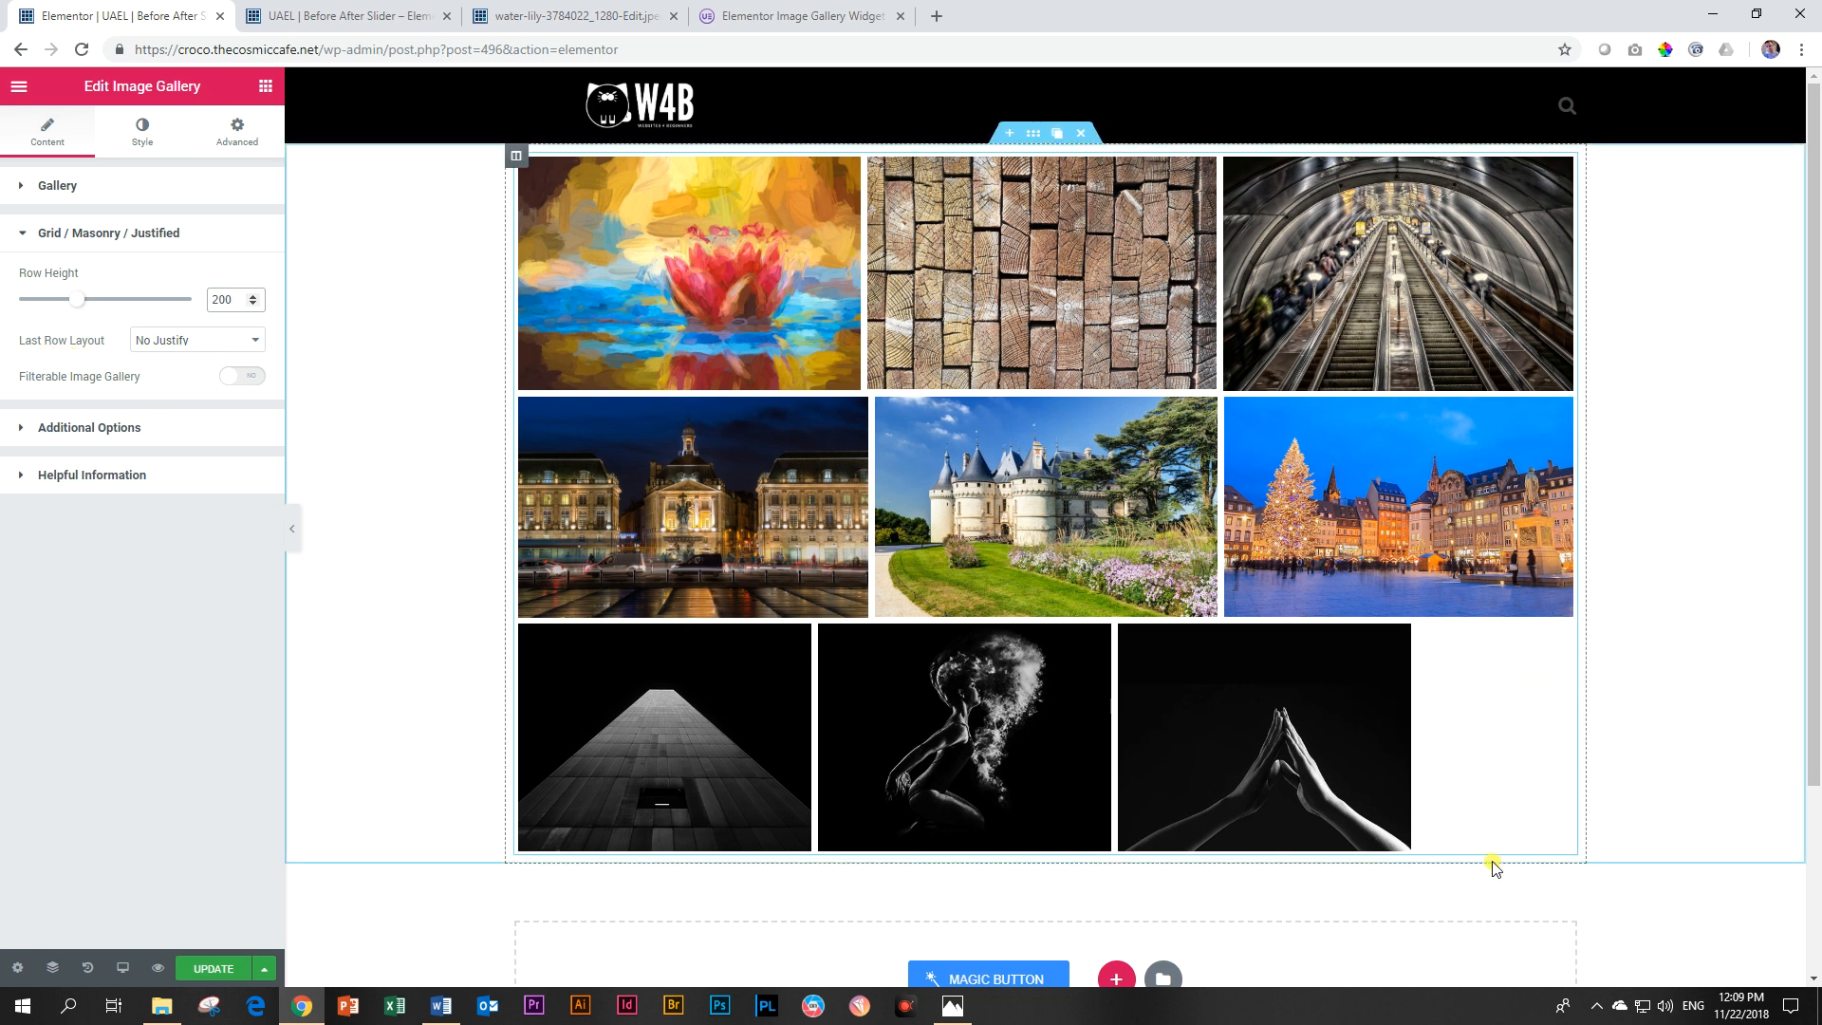
Step: Try the Justify and Hide options for the gallery's last row and return it to No Justify
{"action": "left_click", "coordinate": [231, 345]}
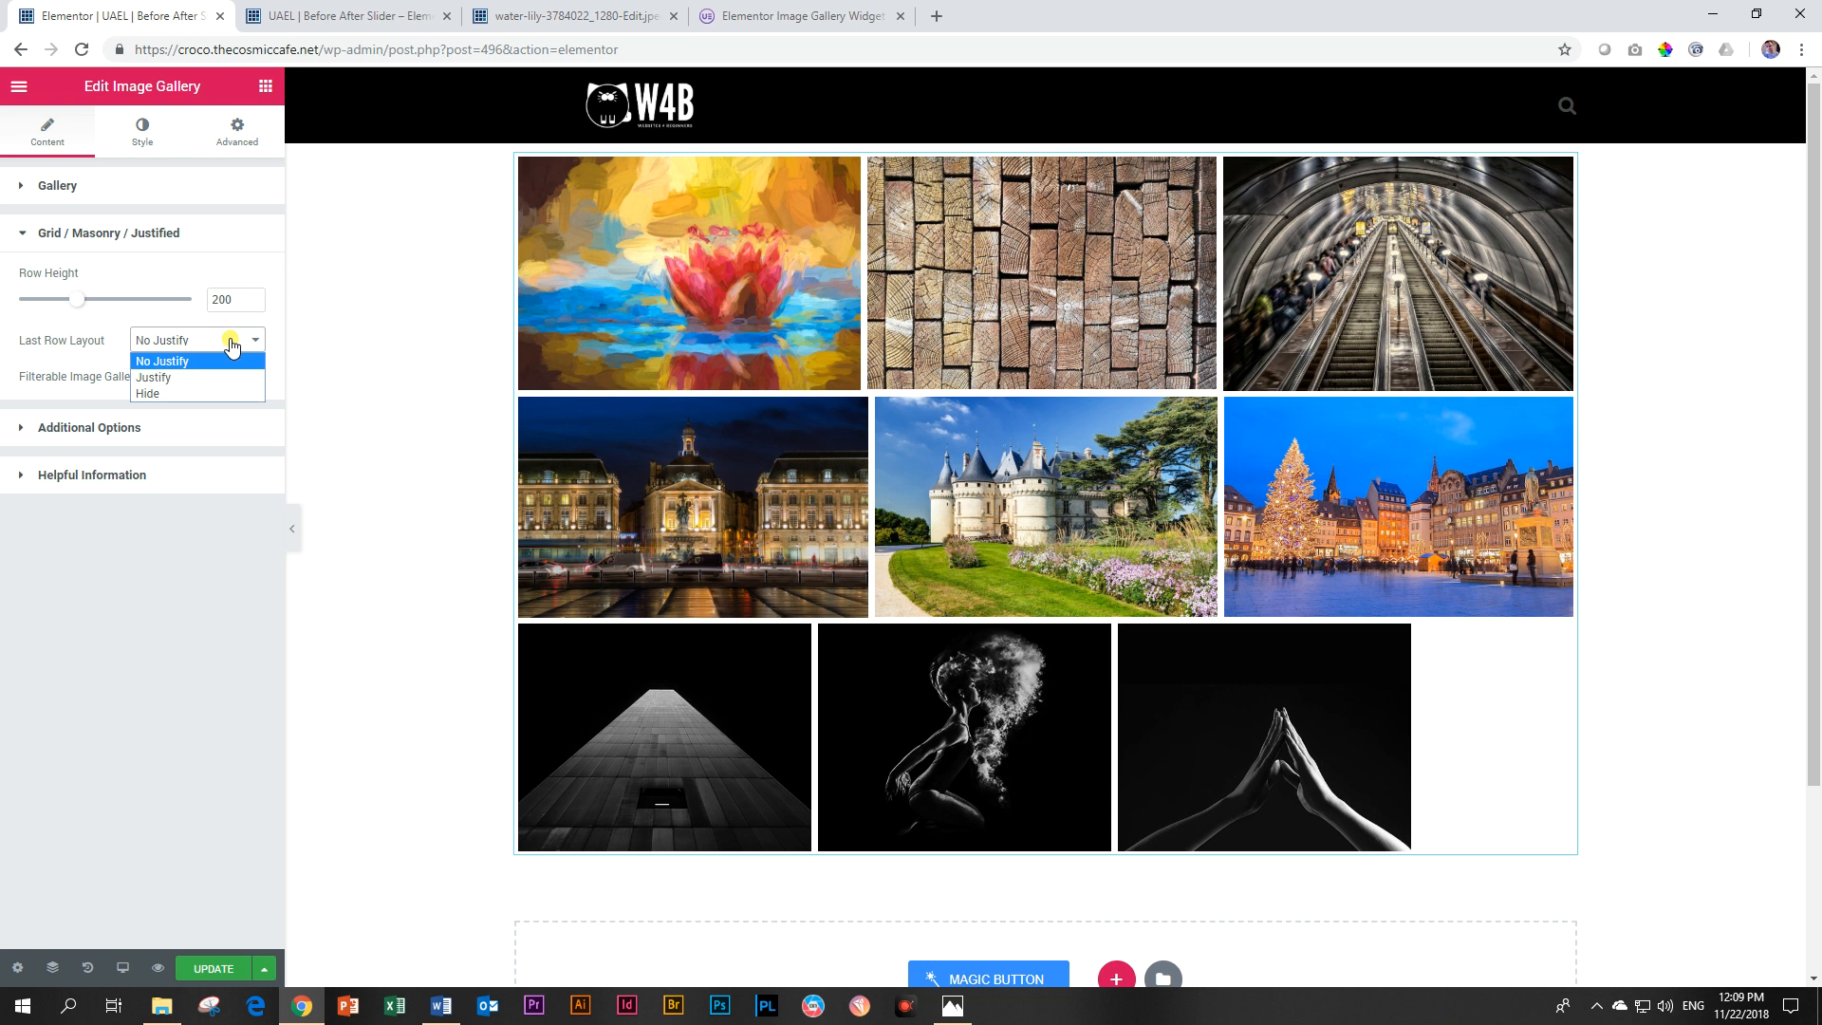
{"action": "left_click", "coordinate": [188, 380]}
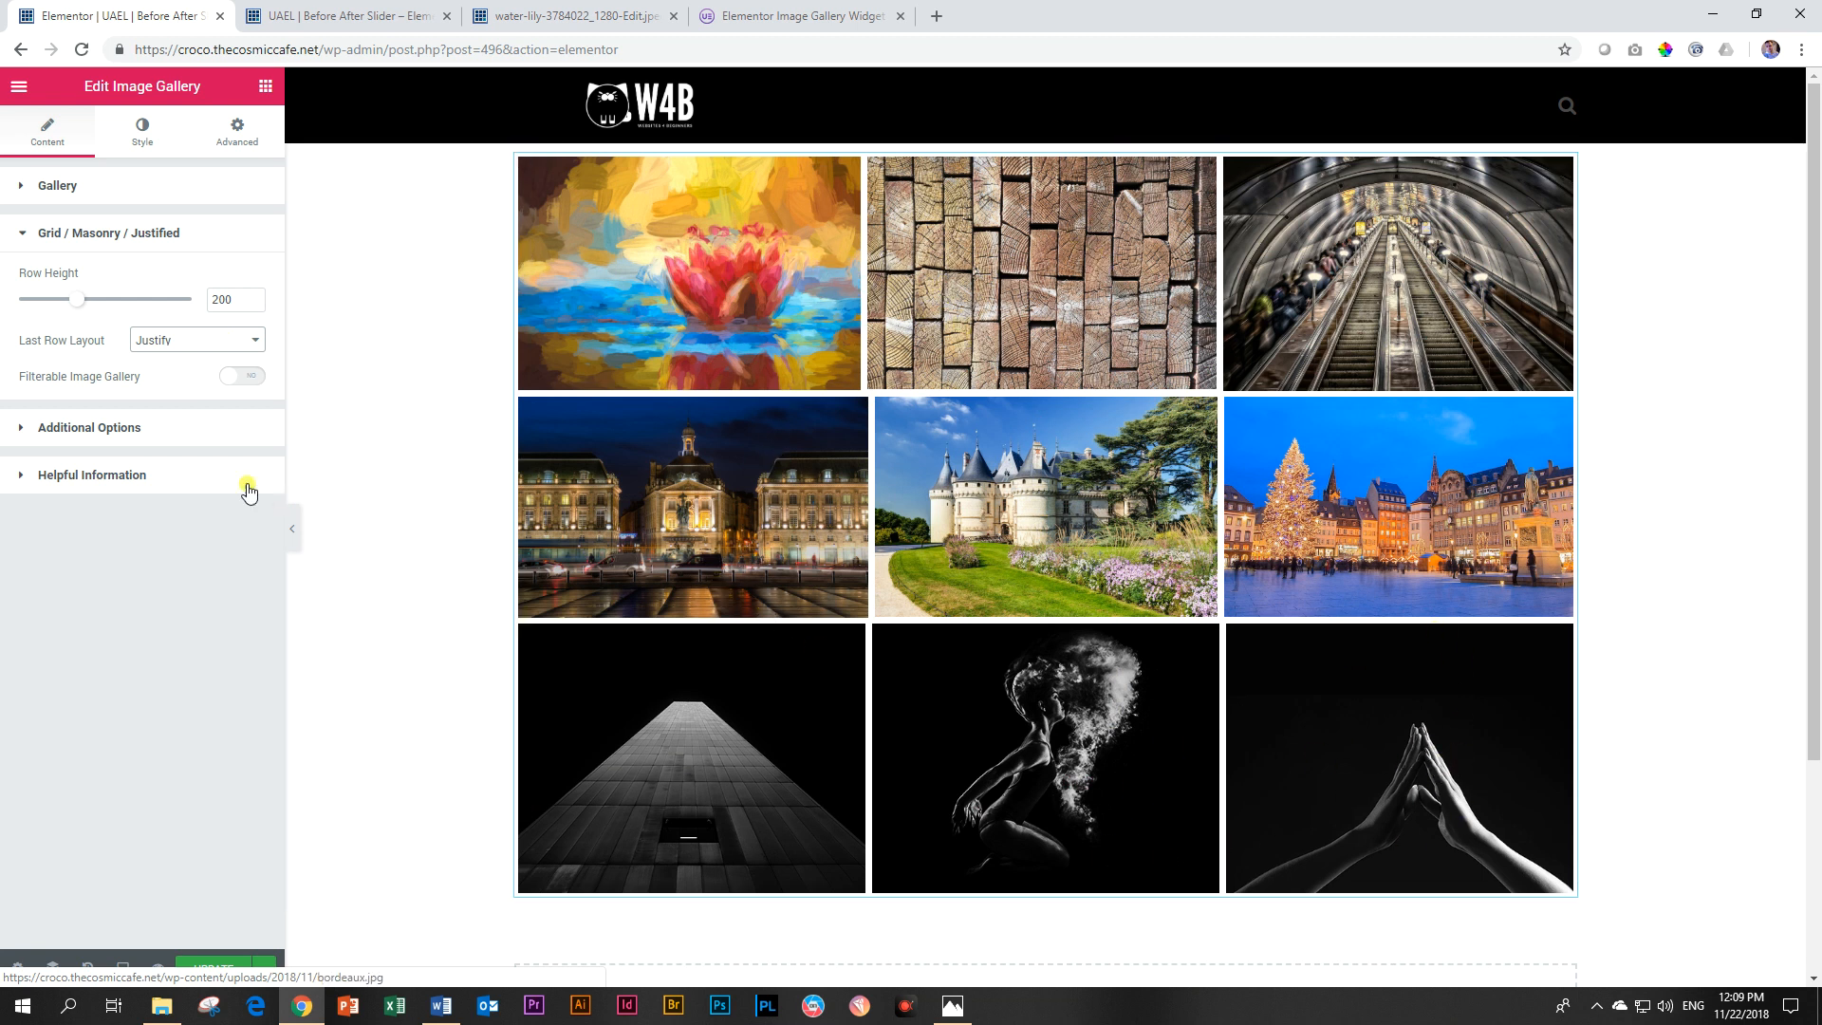
{"action": "left_click", "coordinate": [188, 347]}
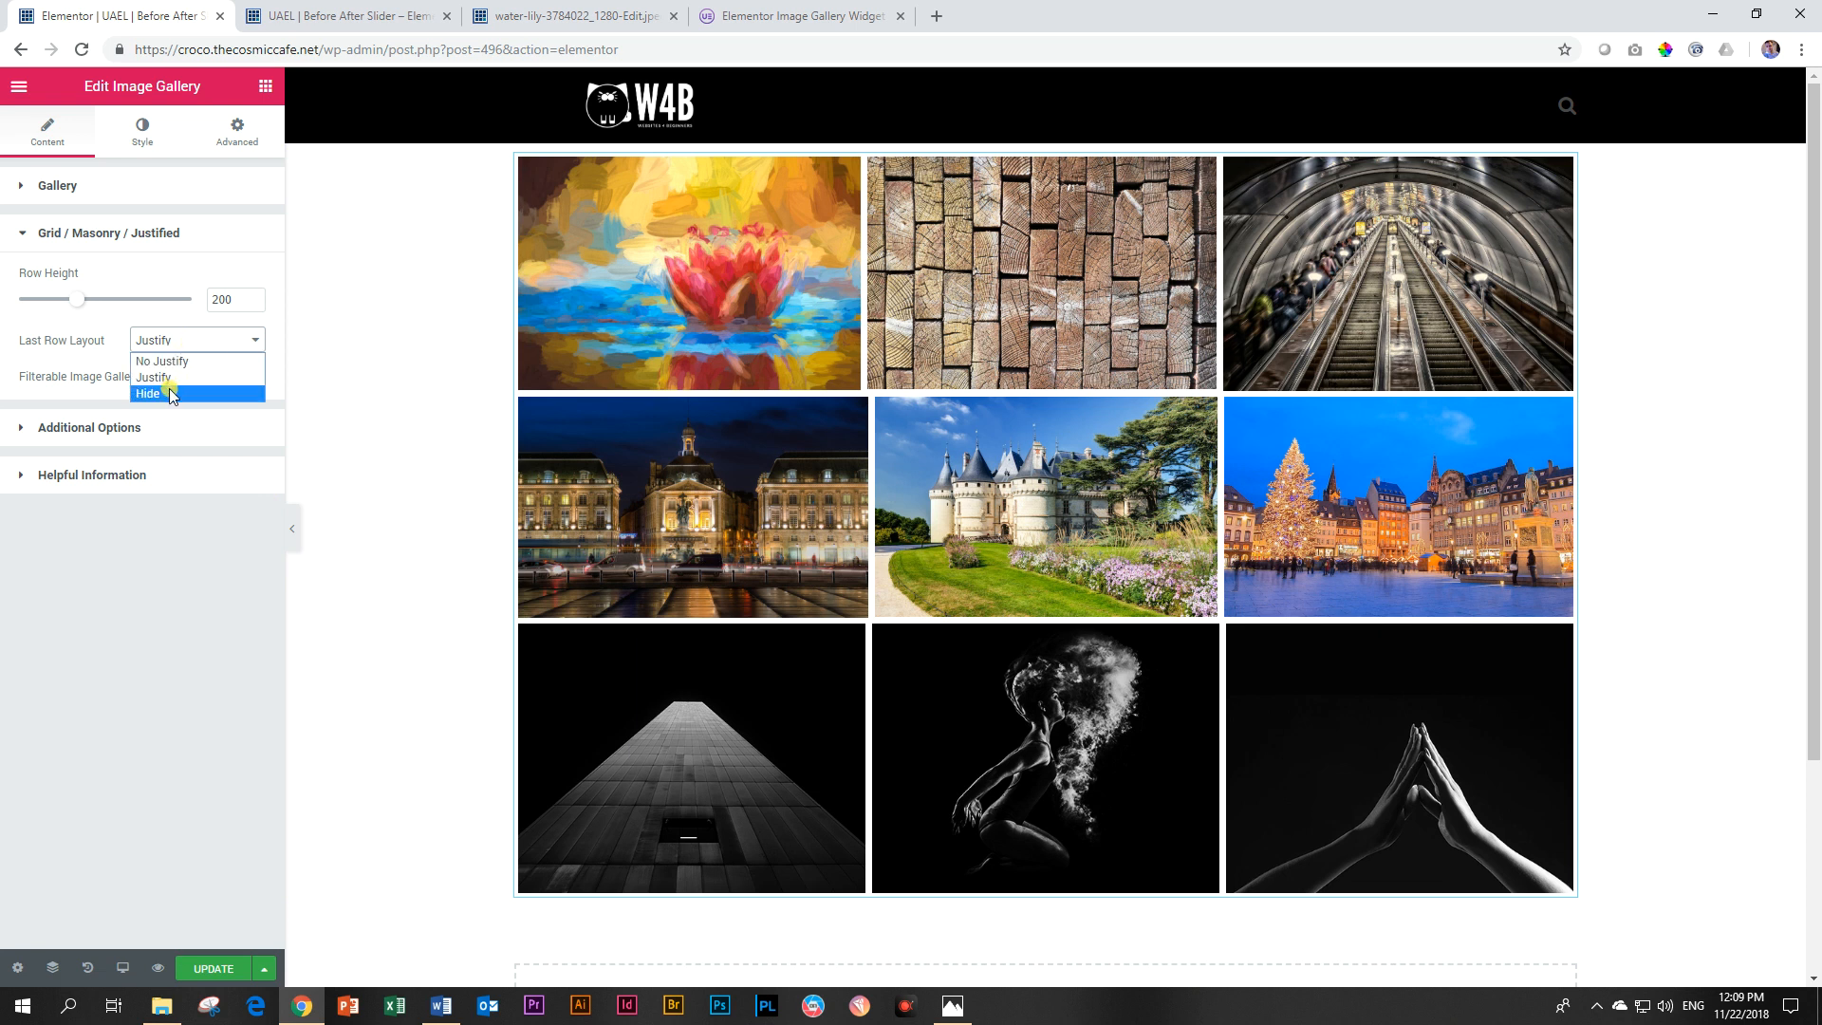
{"action": "left_click", "coordinate": [169, 388]}
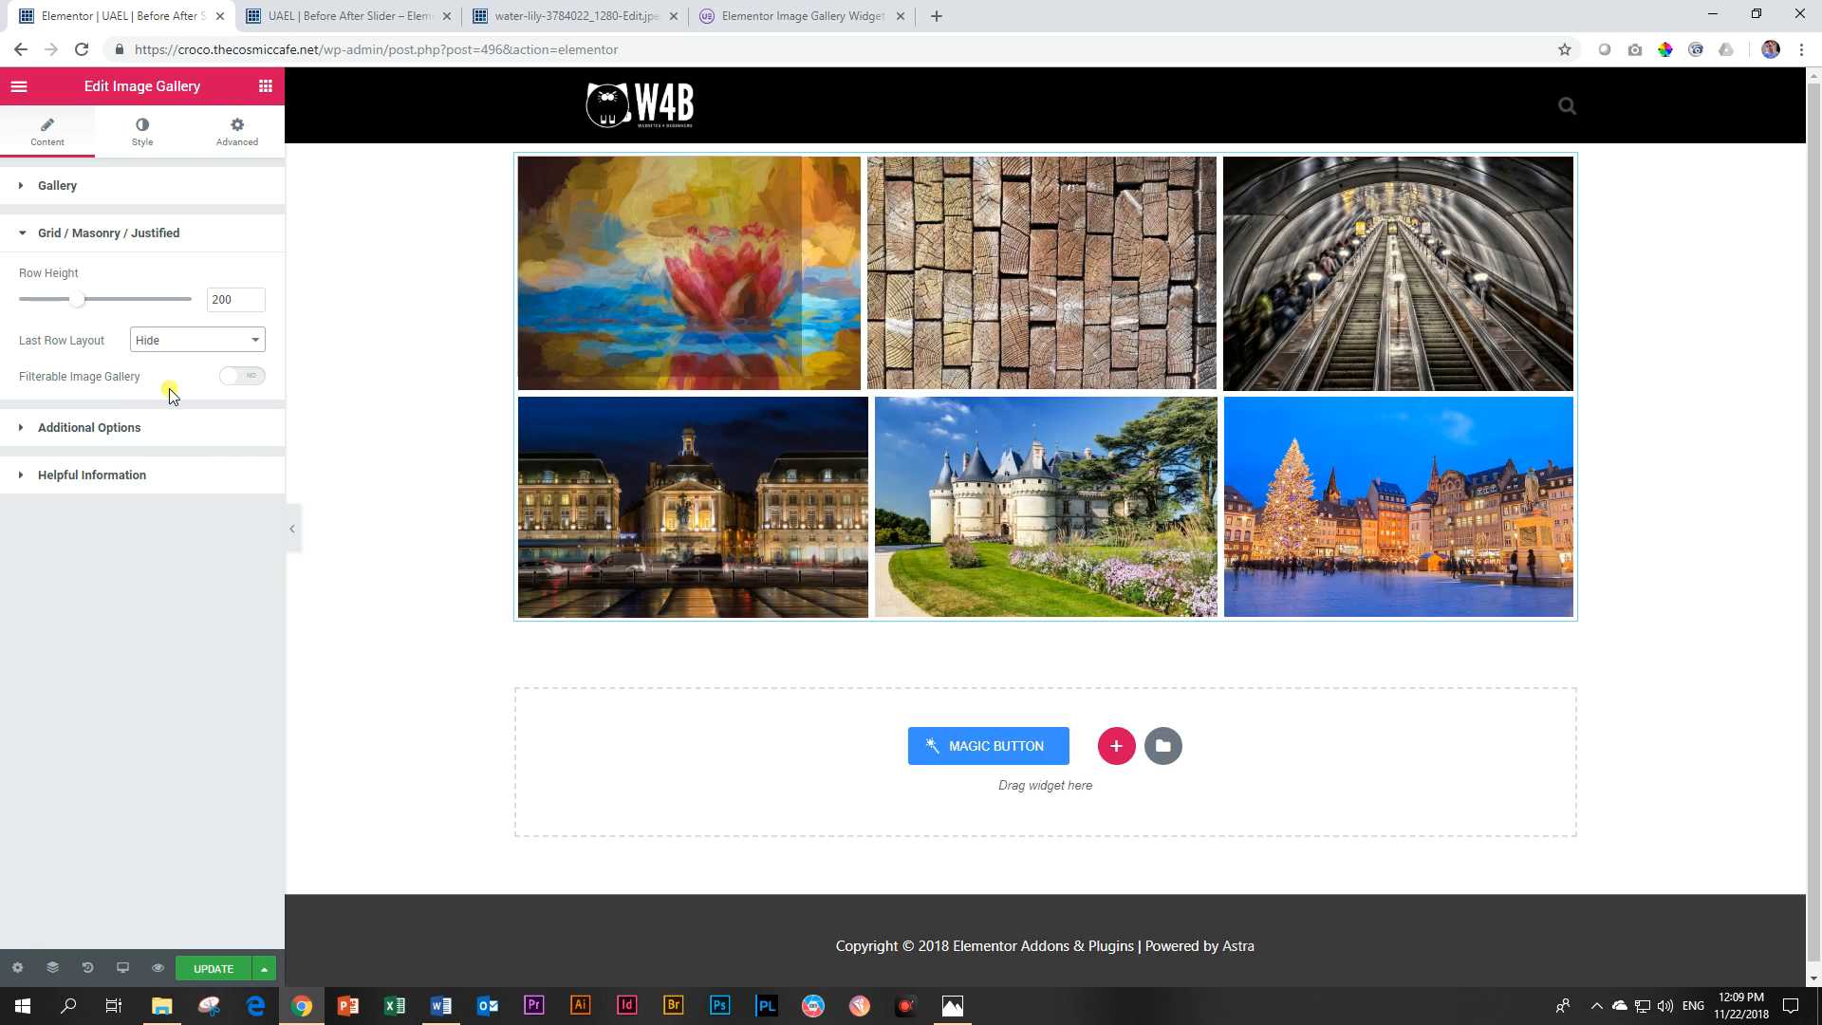
{"action": "left_click", "coordinate": [175, 341]}
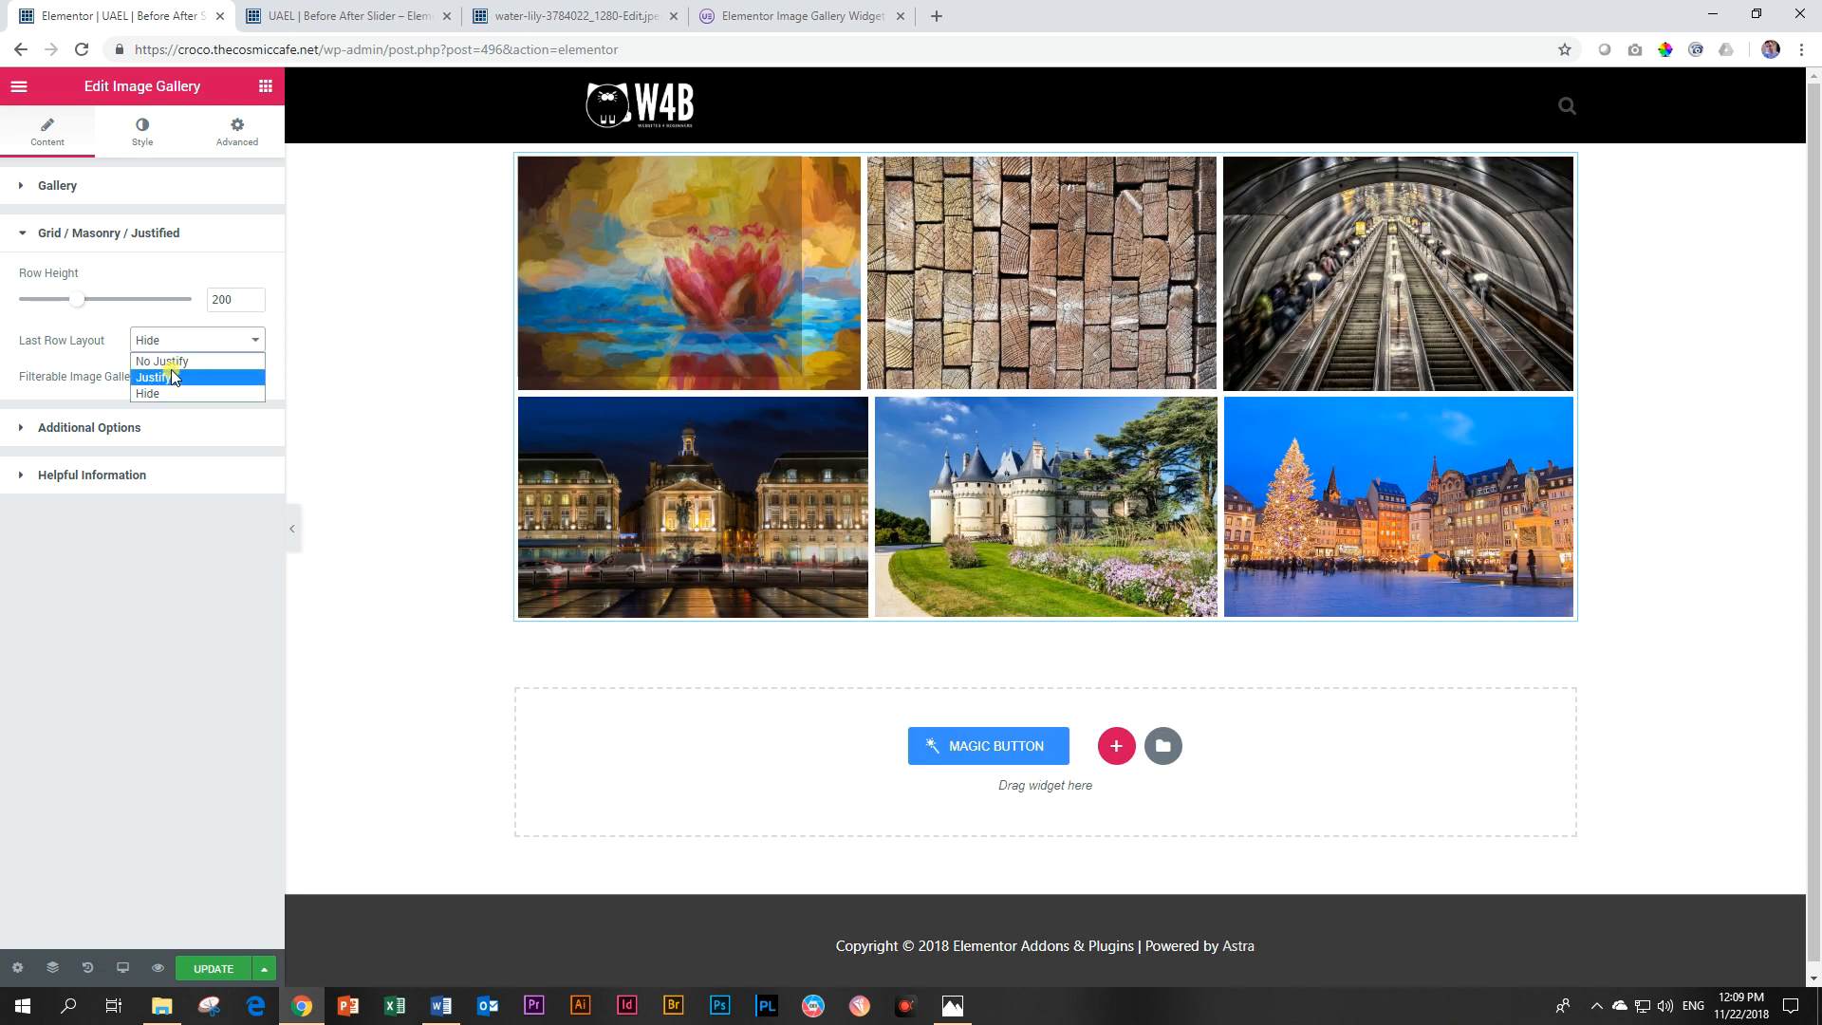
{"action": "left_click", "coordinate": [172, 378]}
{"action": "left_click", "coordinate": [174, 343]}
{"action": "left_click", "coordinate": [171, 365]}
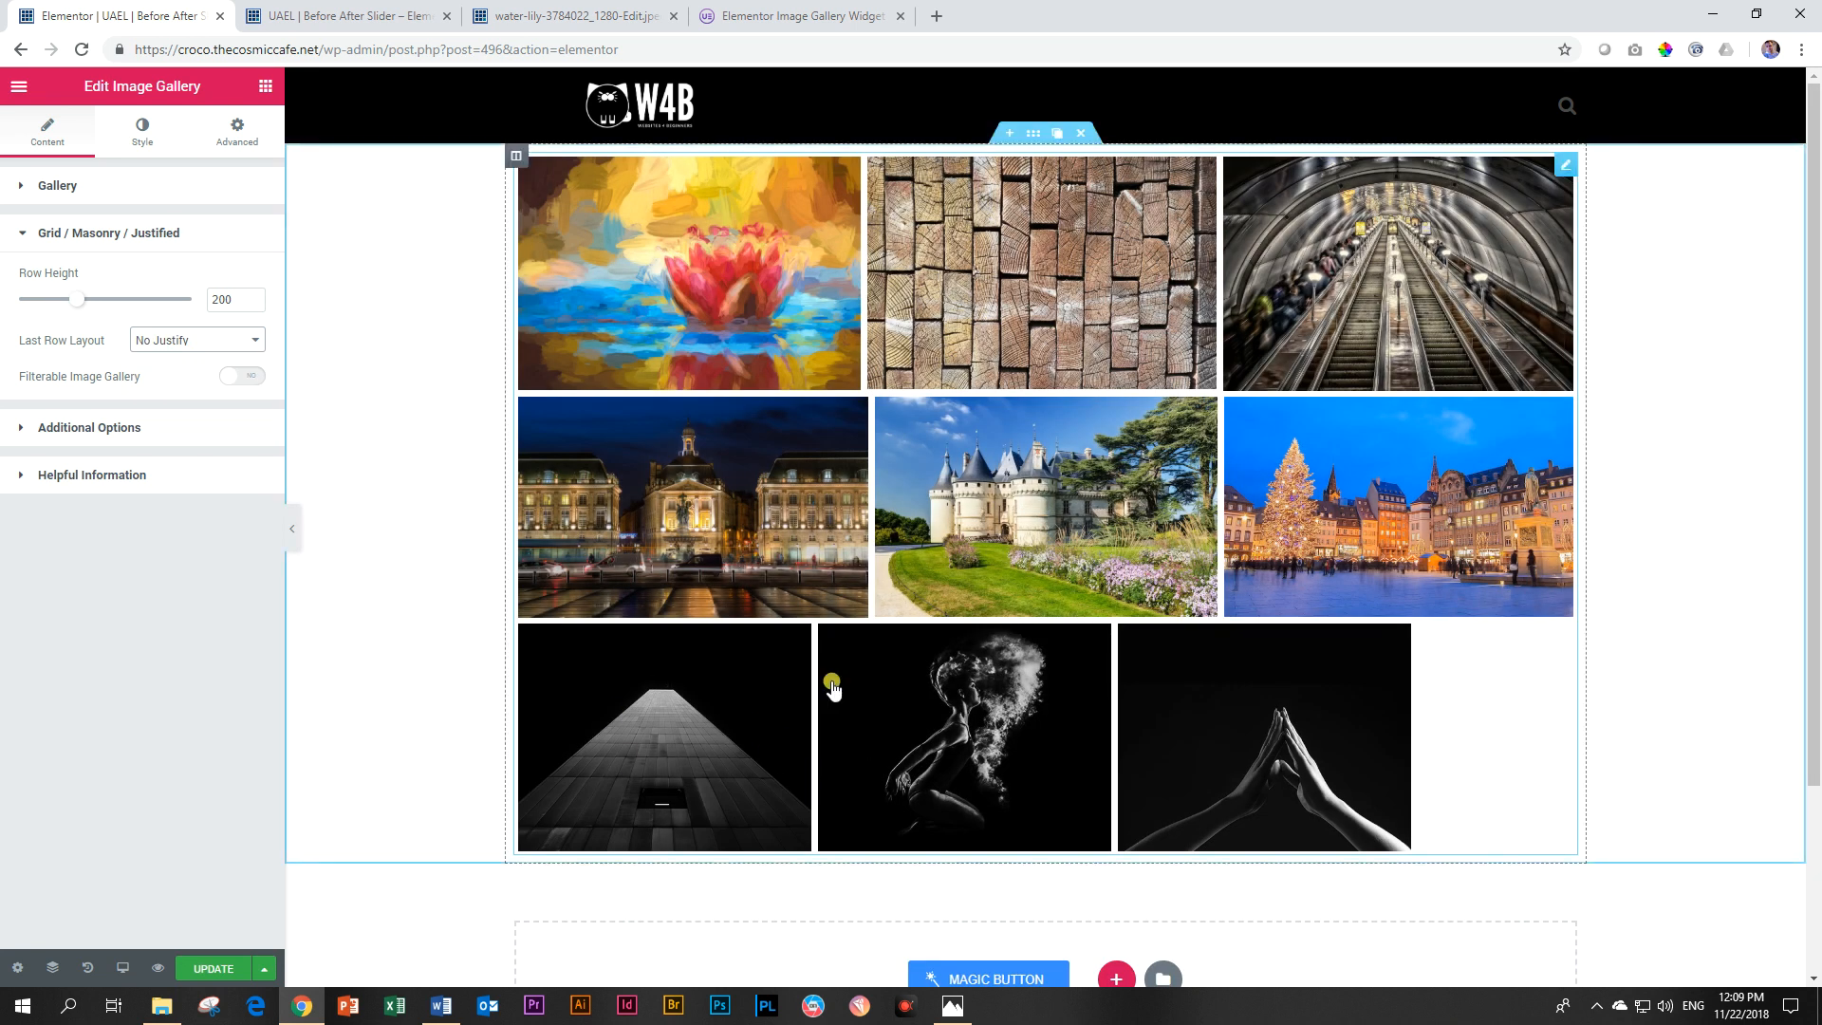
Step: Set the justified gallery's row height to 180 and its last row layout to Hide after trying Justify
{"action": "left_click", "coordinate": [235, 300]}
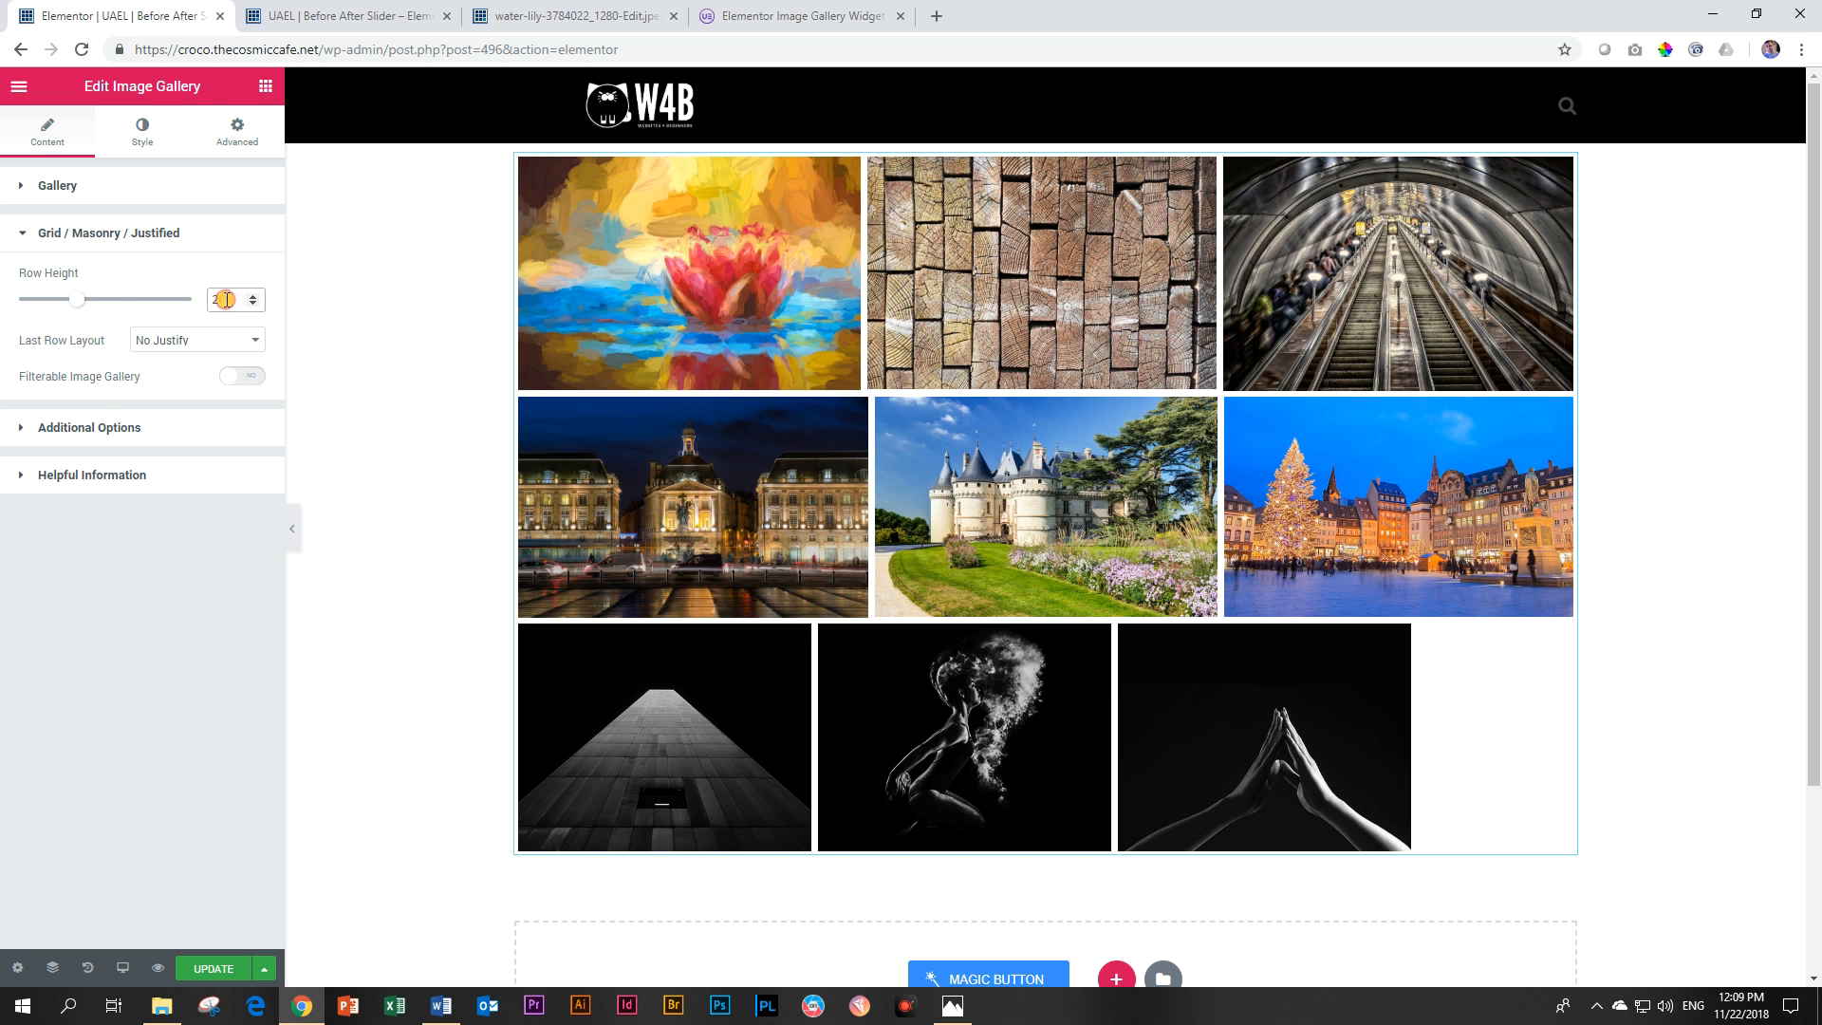
{"action": "type", "text": "180"}
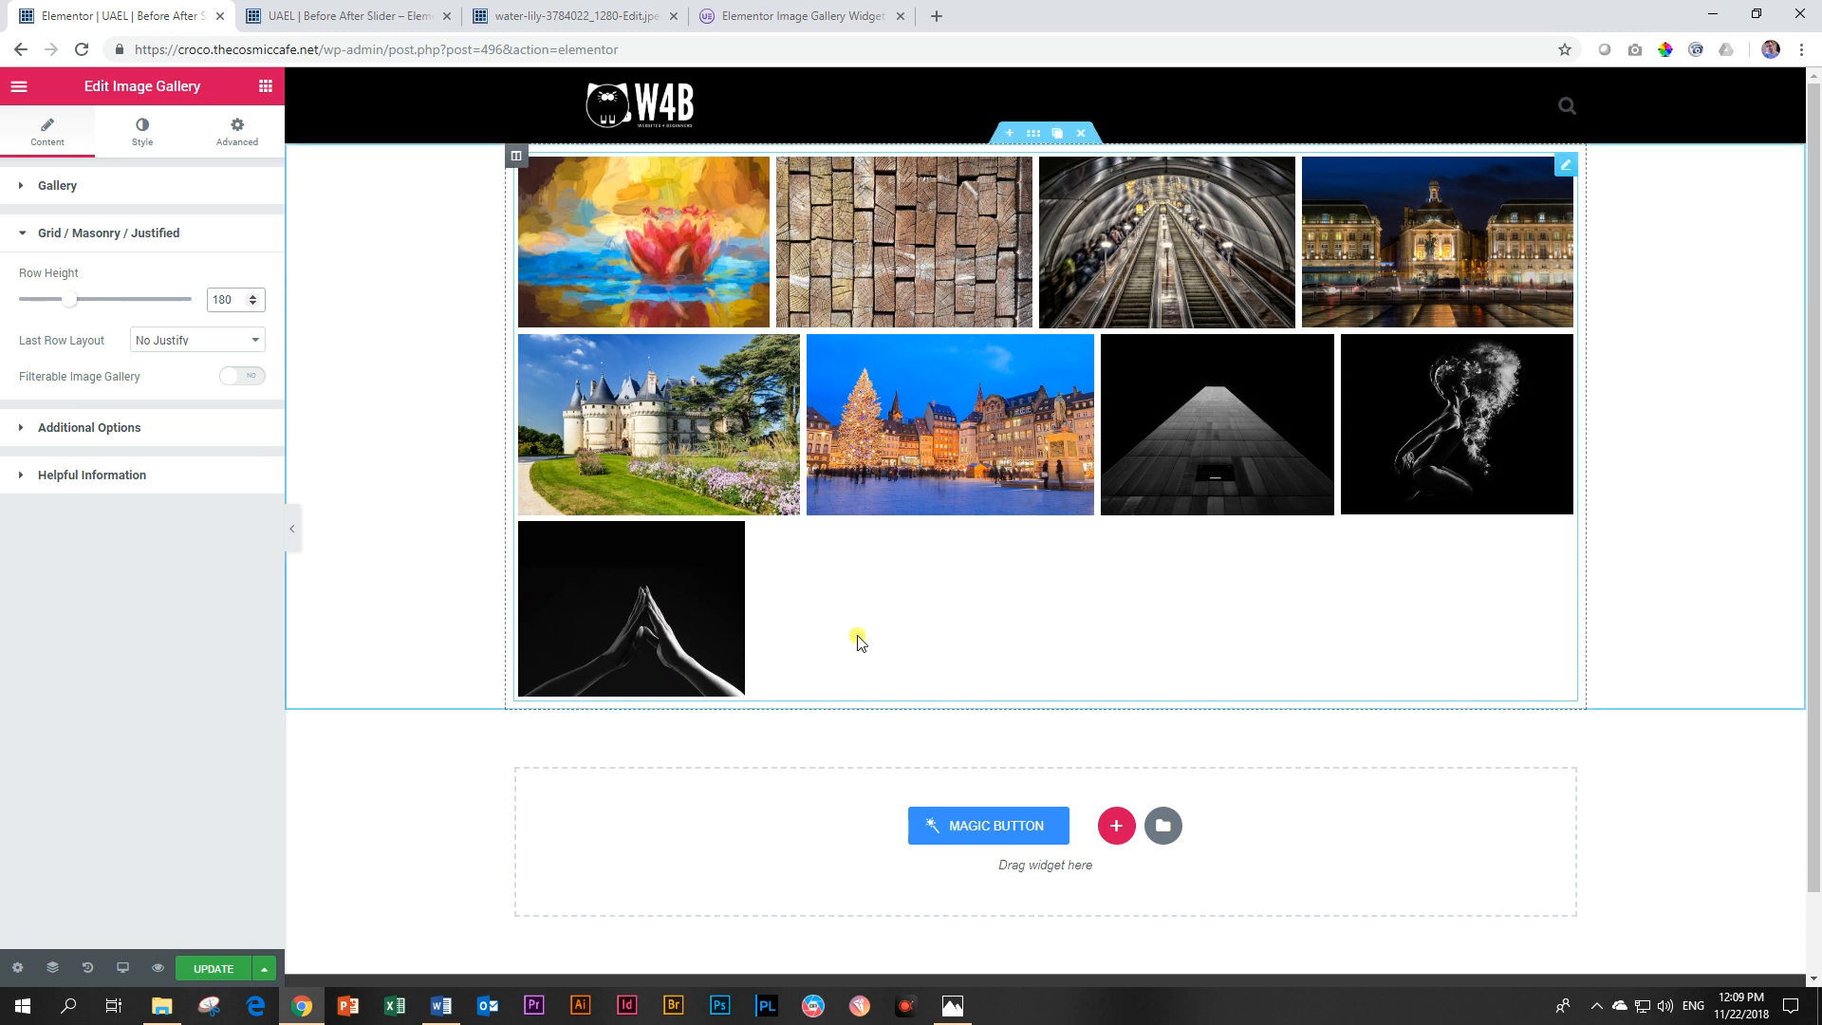
{"action": "left_click", "coordinate": [159, 340]}
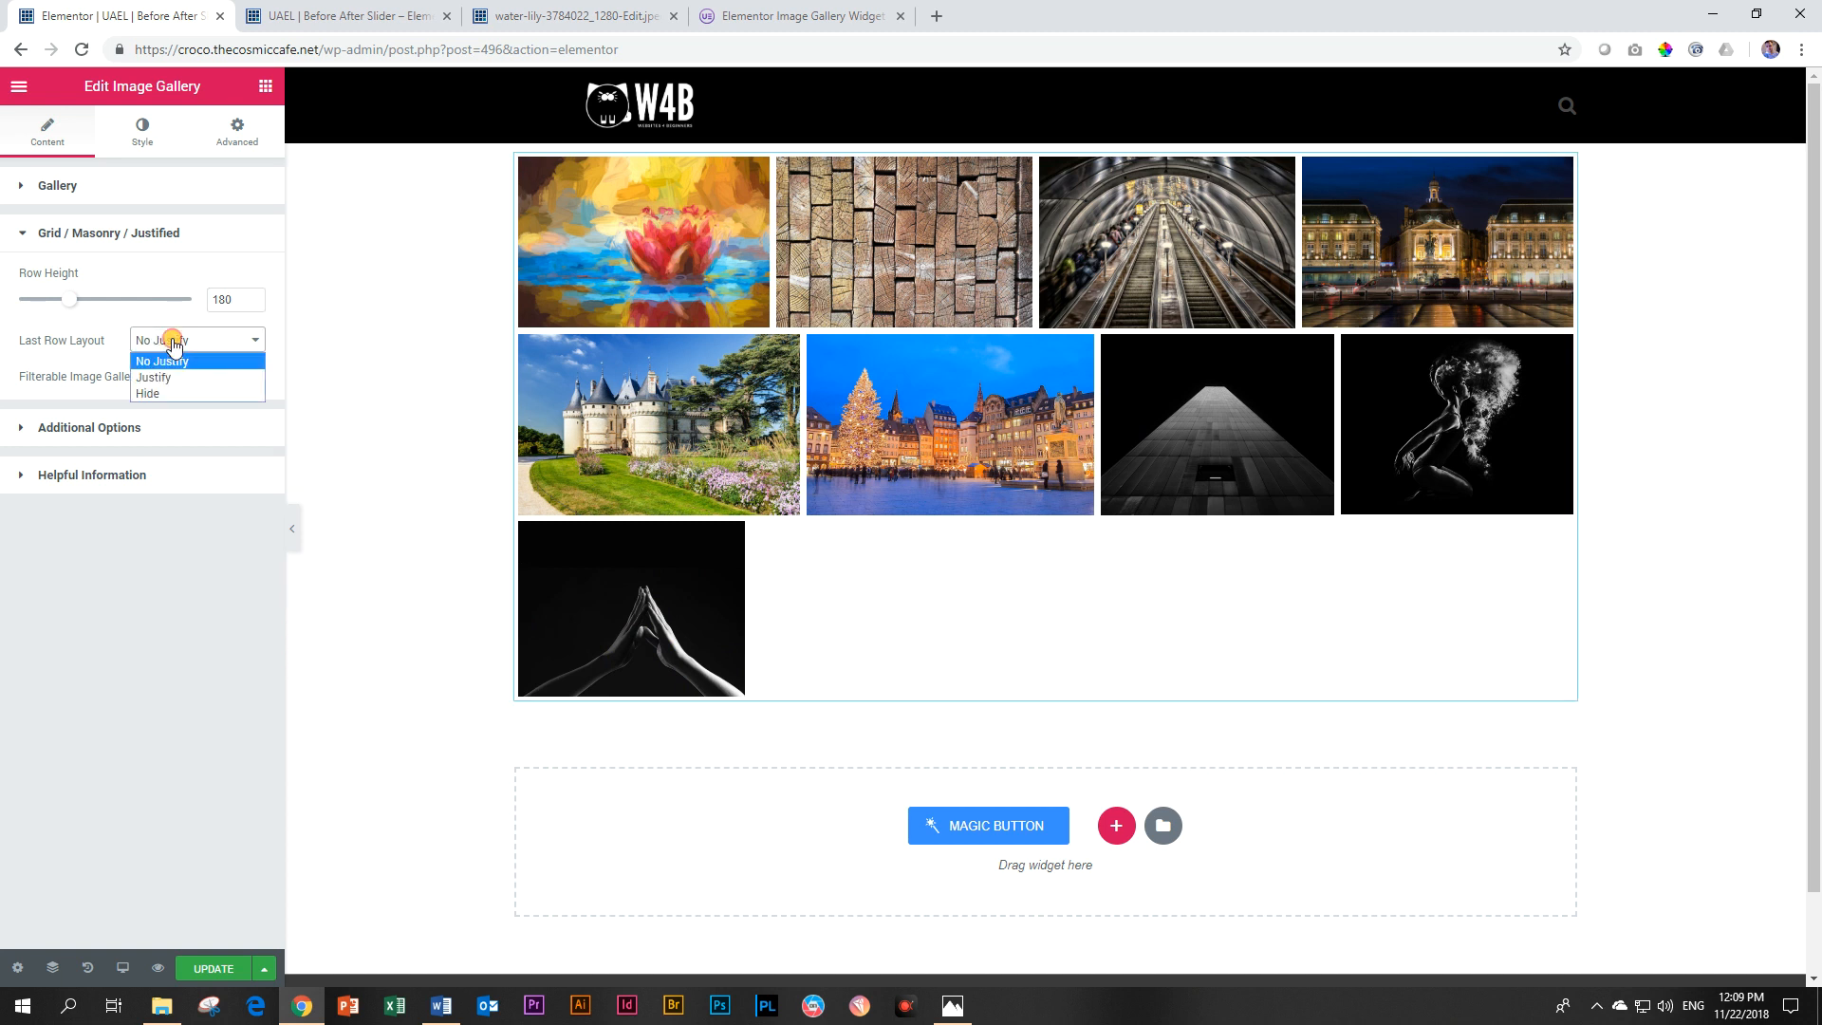
{"action": "left_click", "coordinate": [174, 377]}
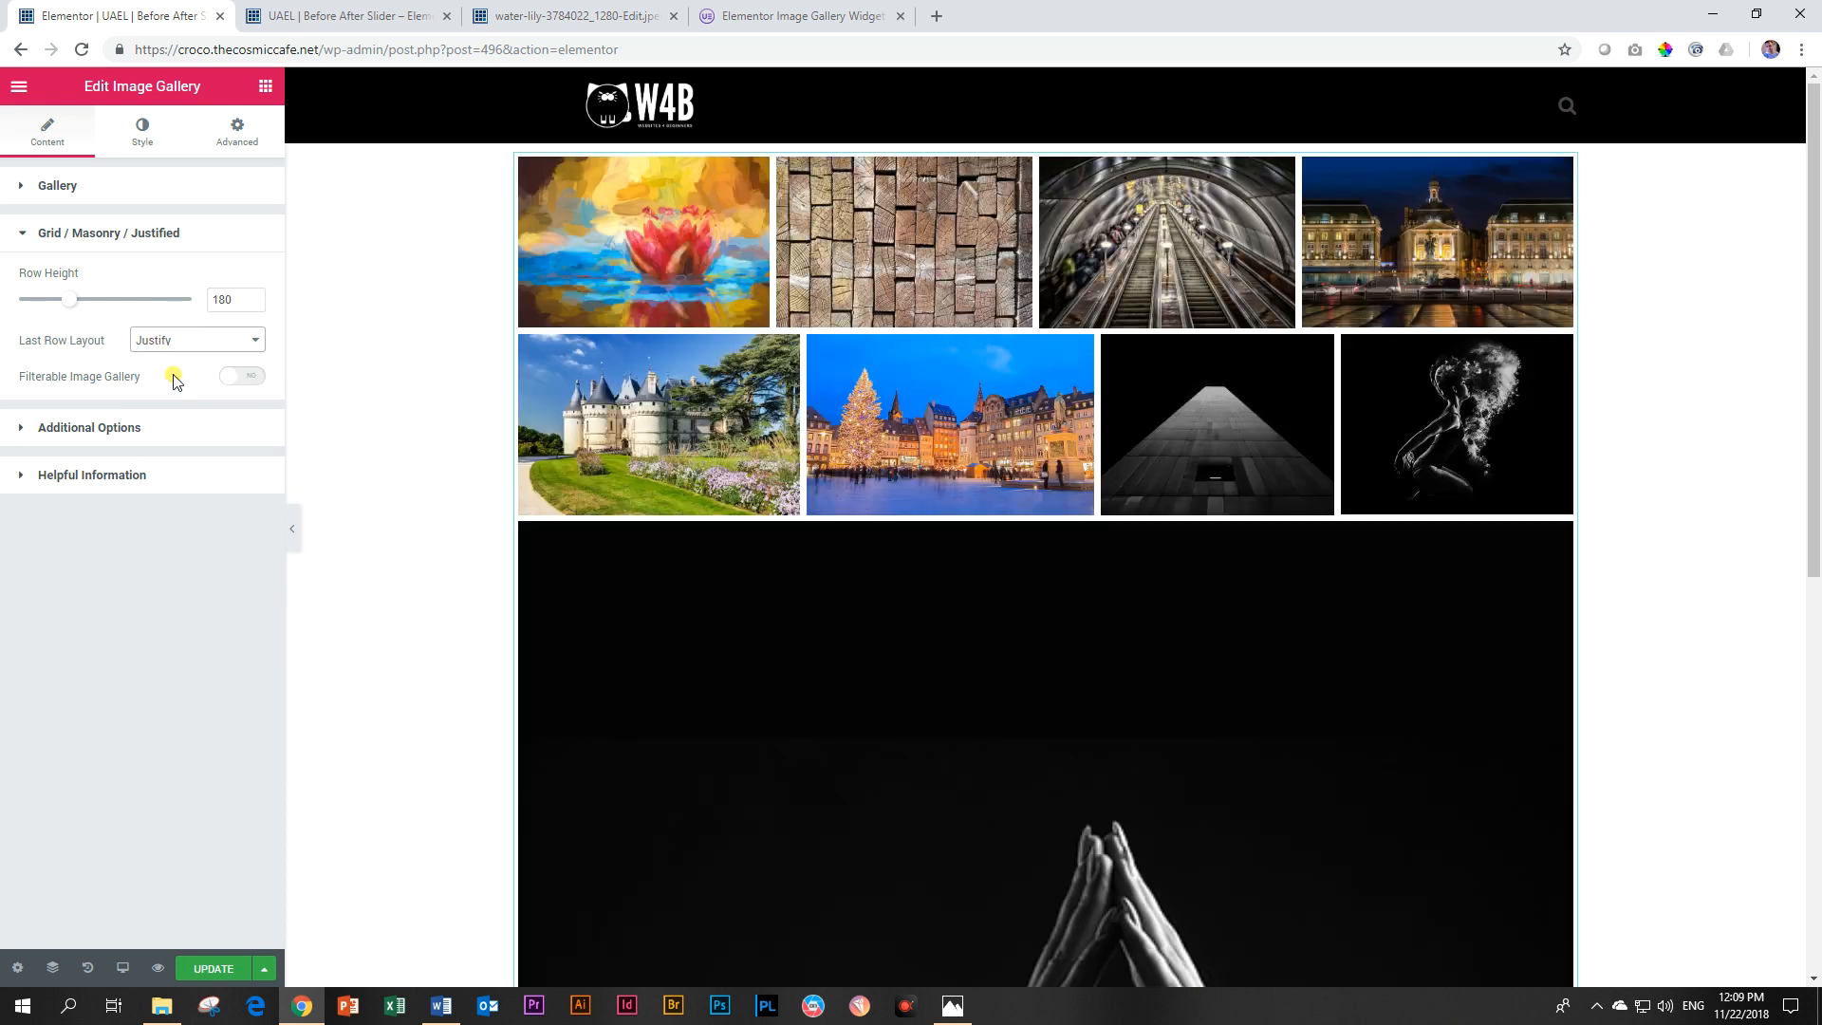
{"action": "scroll", "coordinate": [671, 834], "scroll_direction": "down", "scroll_amount": 3}
{"action": "scroll", "coordinate": [675, 834], "scroll_direction": "up", "scroll_amount": 3}
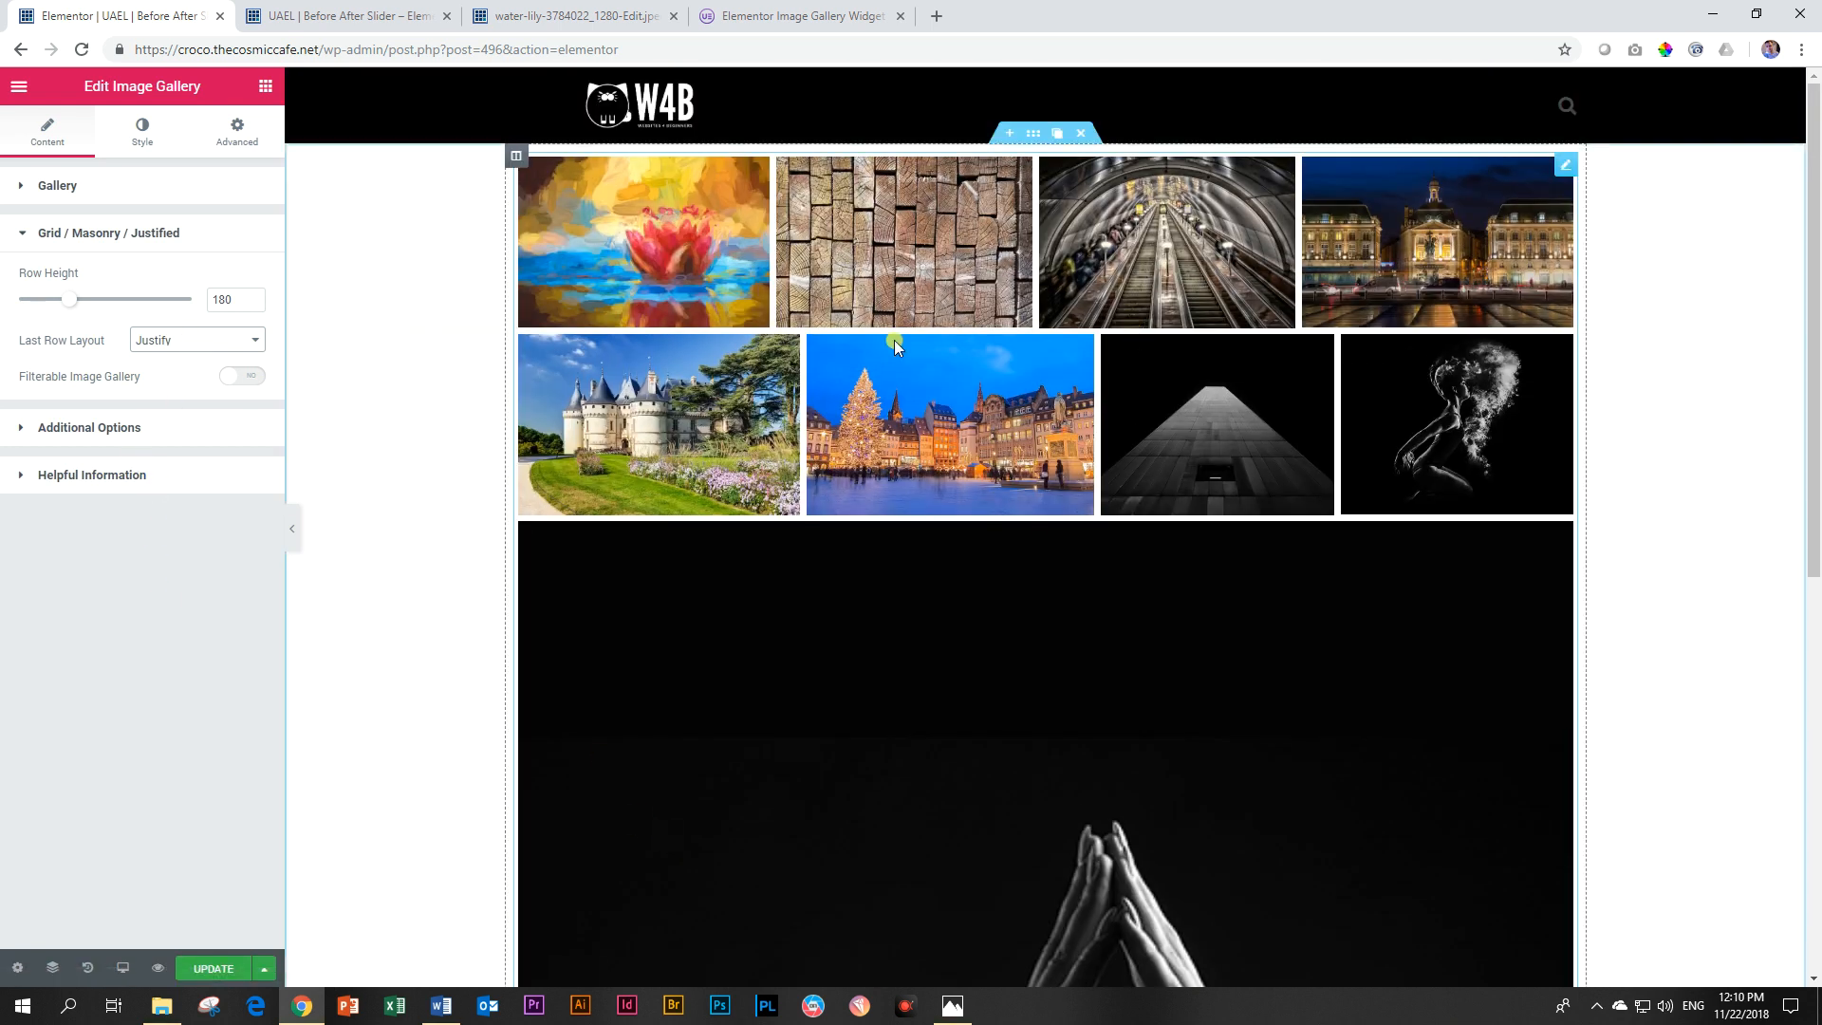
{"action": "left_click", "coordinate": [219, 343]}
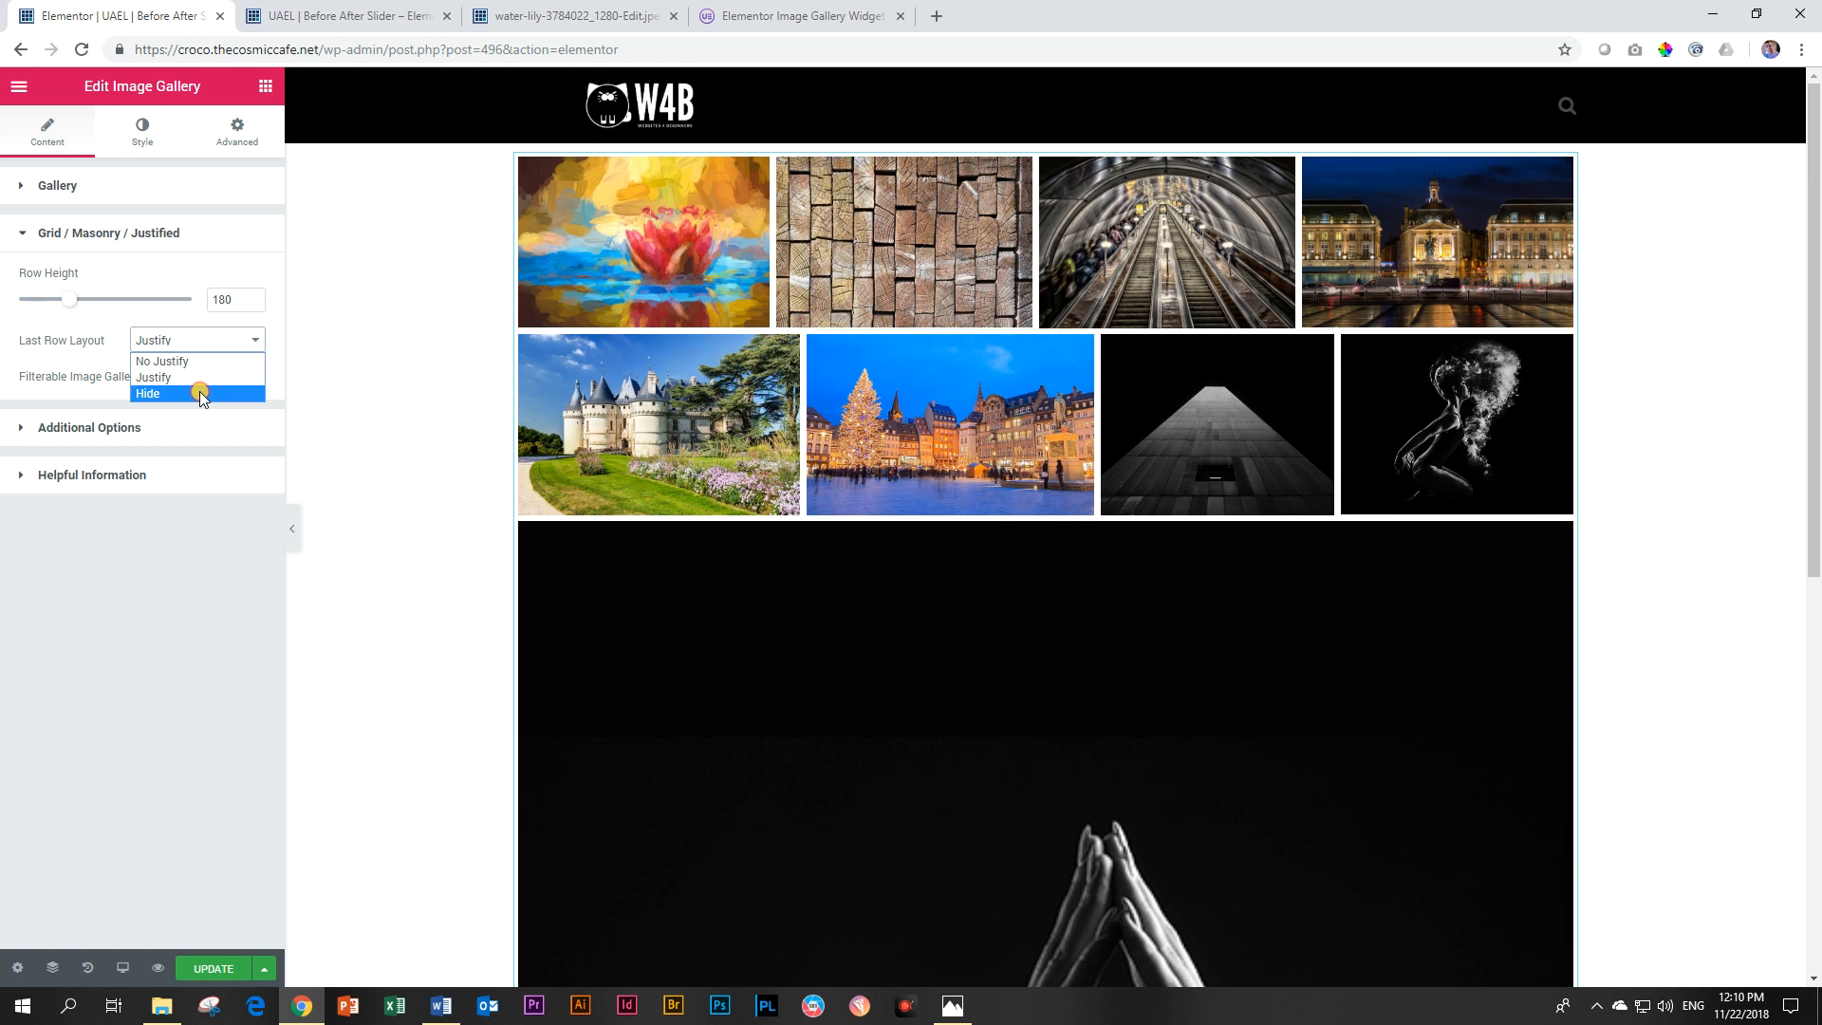
{"action": "left_click", "coordinate": [201, 393]}
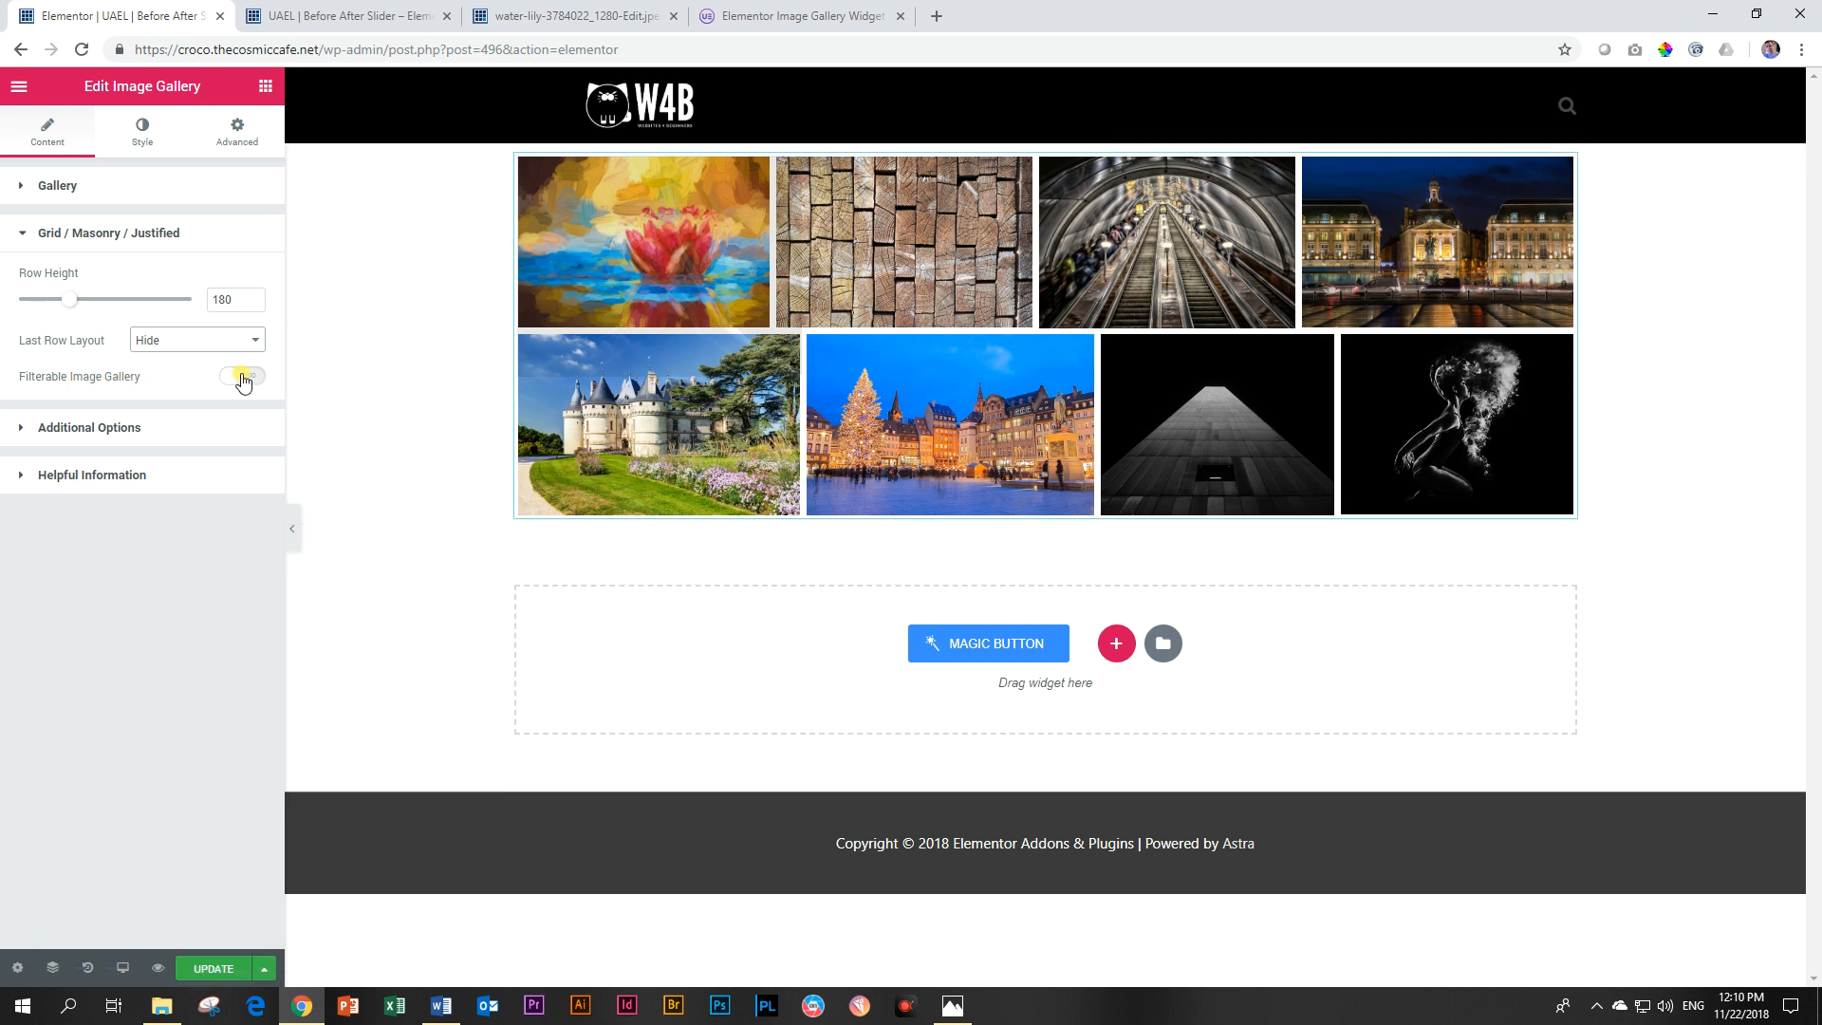
Step: Change the gallery layout to Carousel and advance the carousel by one image
{"action": "left_click", "coordinate": [29, 185]}
{"action": "left_click", "coordinate": [167, 232]}
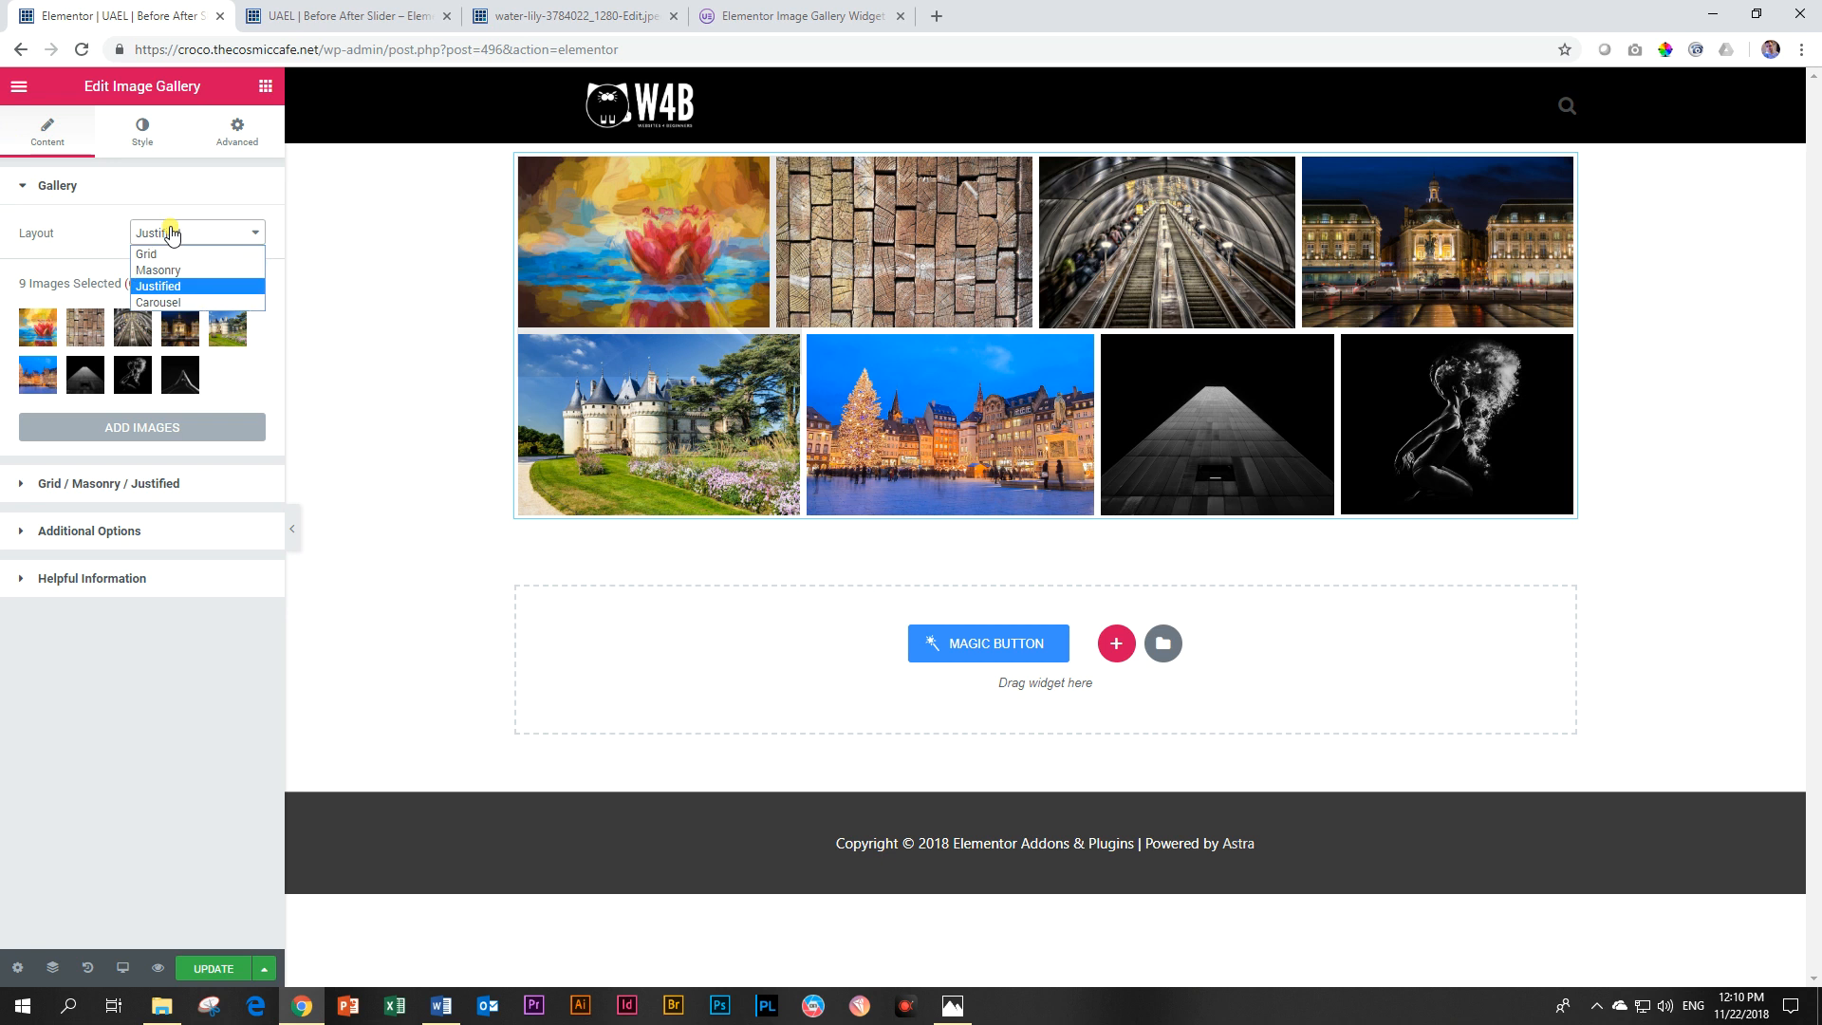
{"action": "left_click", "coordinate": [169, 303]}
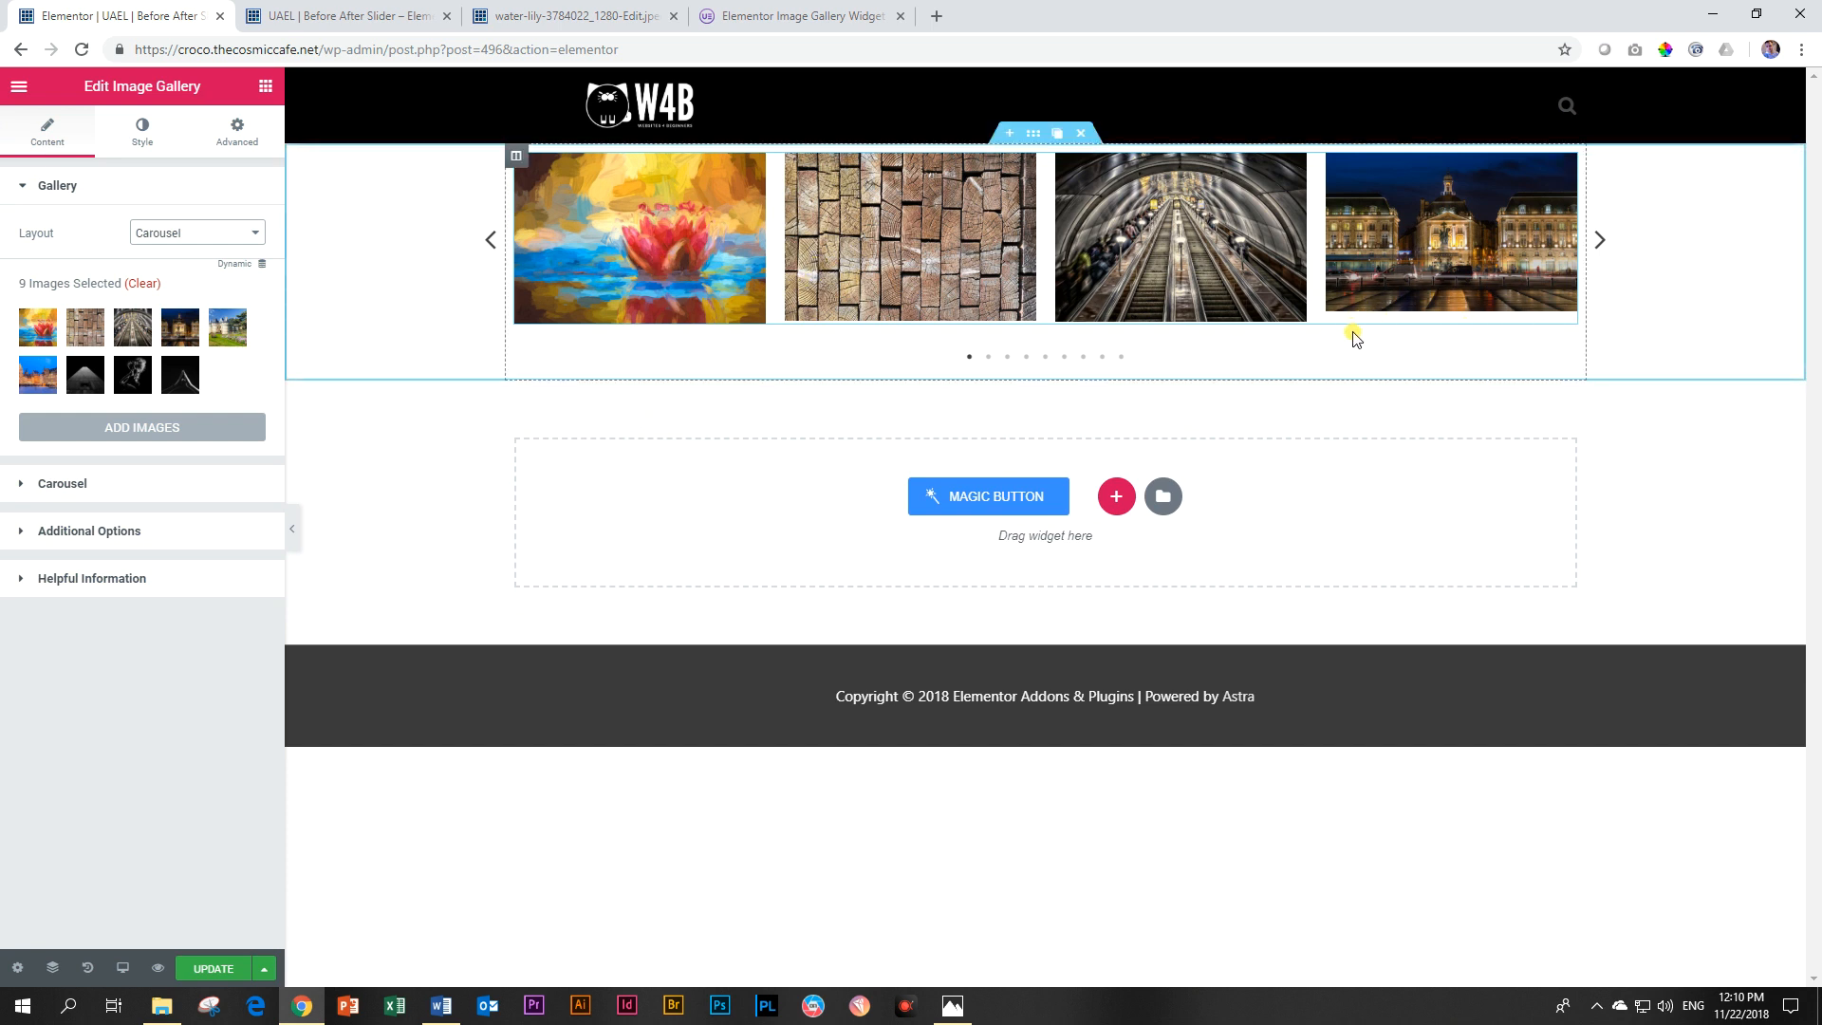
{"action": "left_click", "coordinate": [1598, 243]}
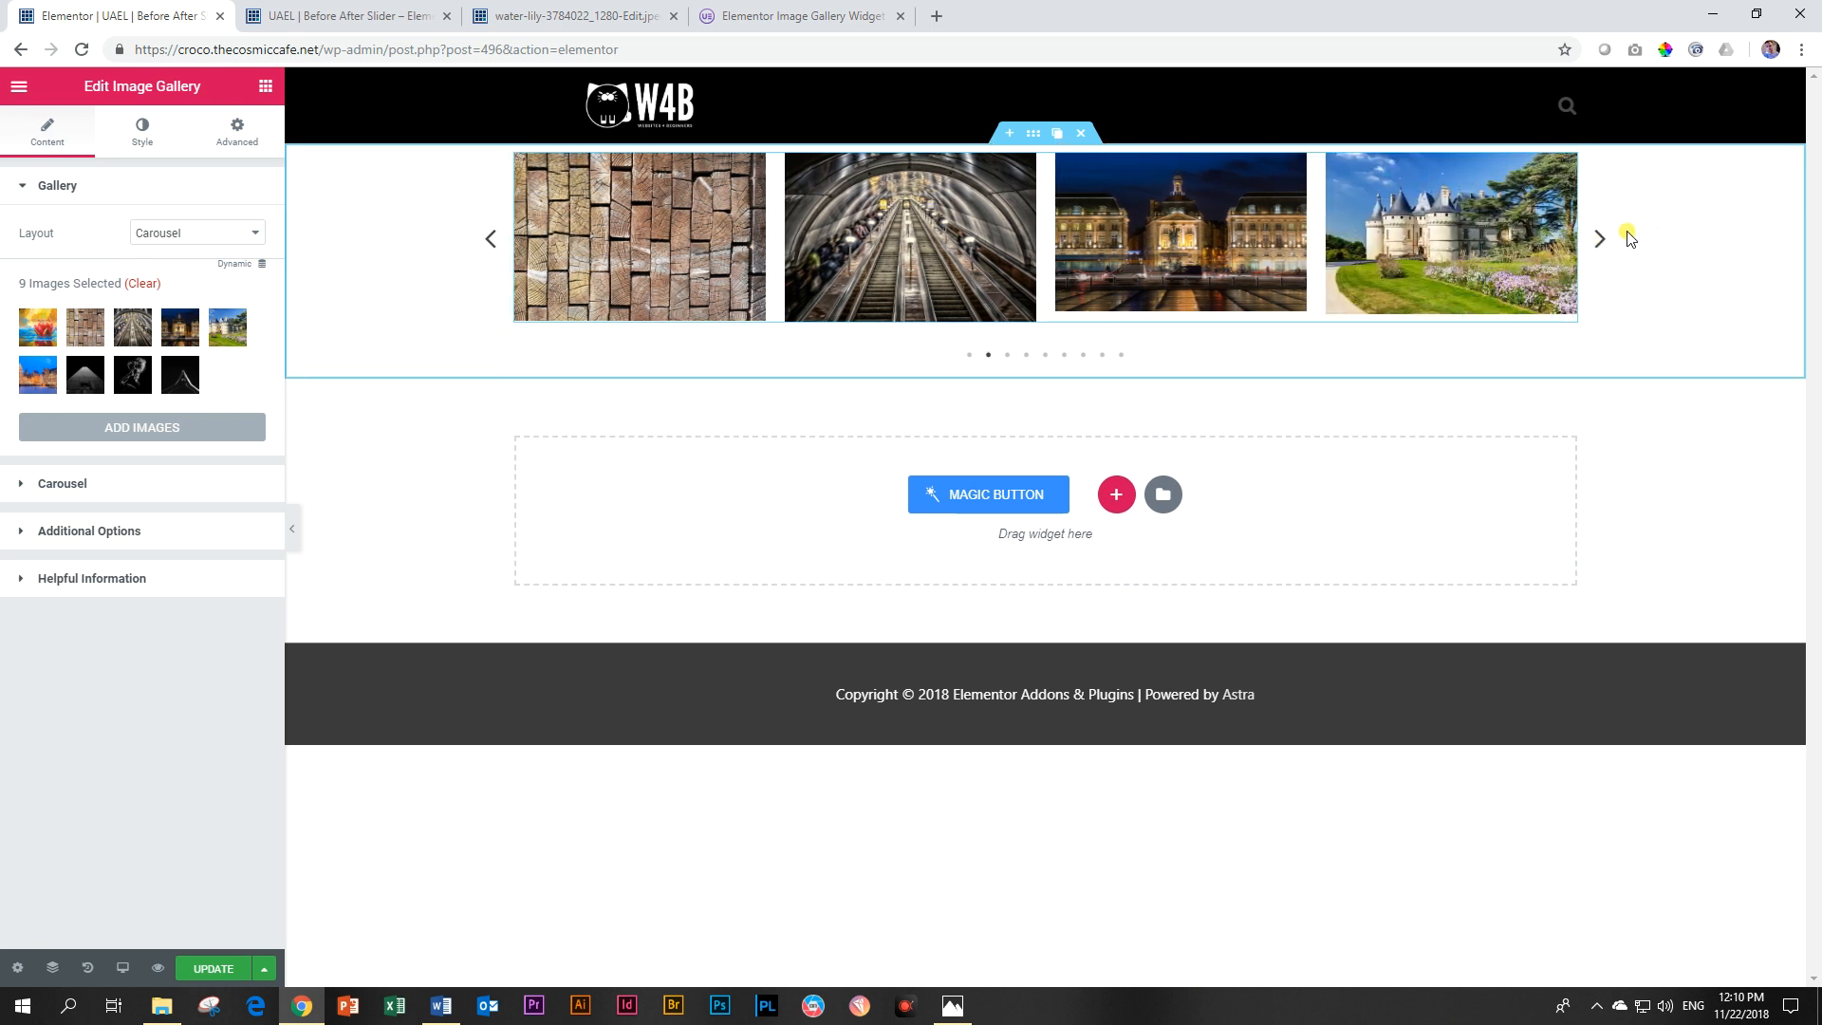
Step: Browse the four-image carousel forward through its images and jump between slides using both its arrow and dot navigation
{"action": "left_click", "coordinate": [1600, 245]}
{"action": "left_click", "coordinate": [1600, 247]}
{"action": "left_click", "coordinate": [1600, 247]}
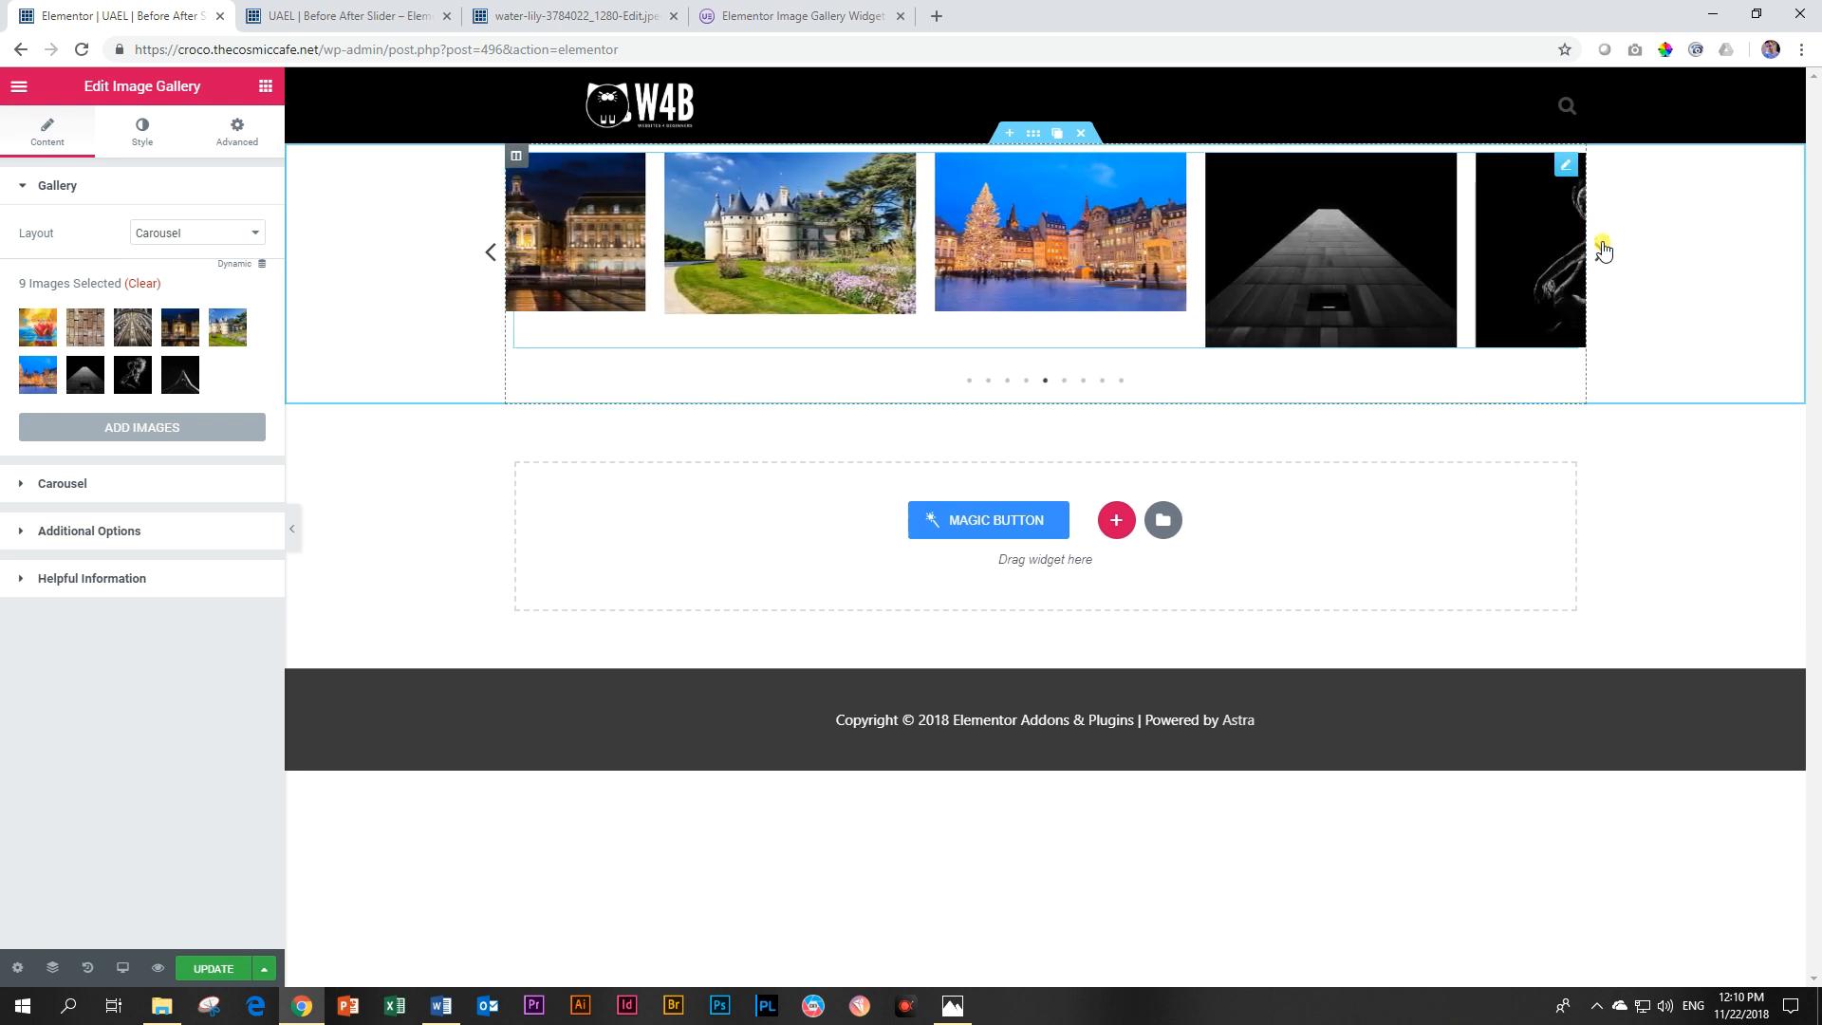
{"action": "left_click", "coordinate": [1601, 246]}
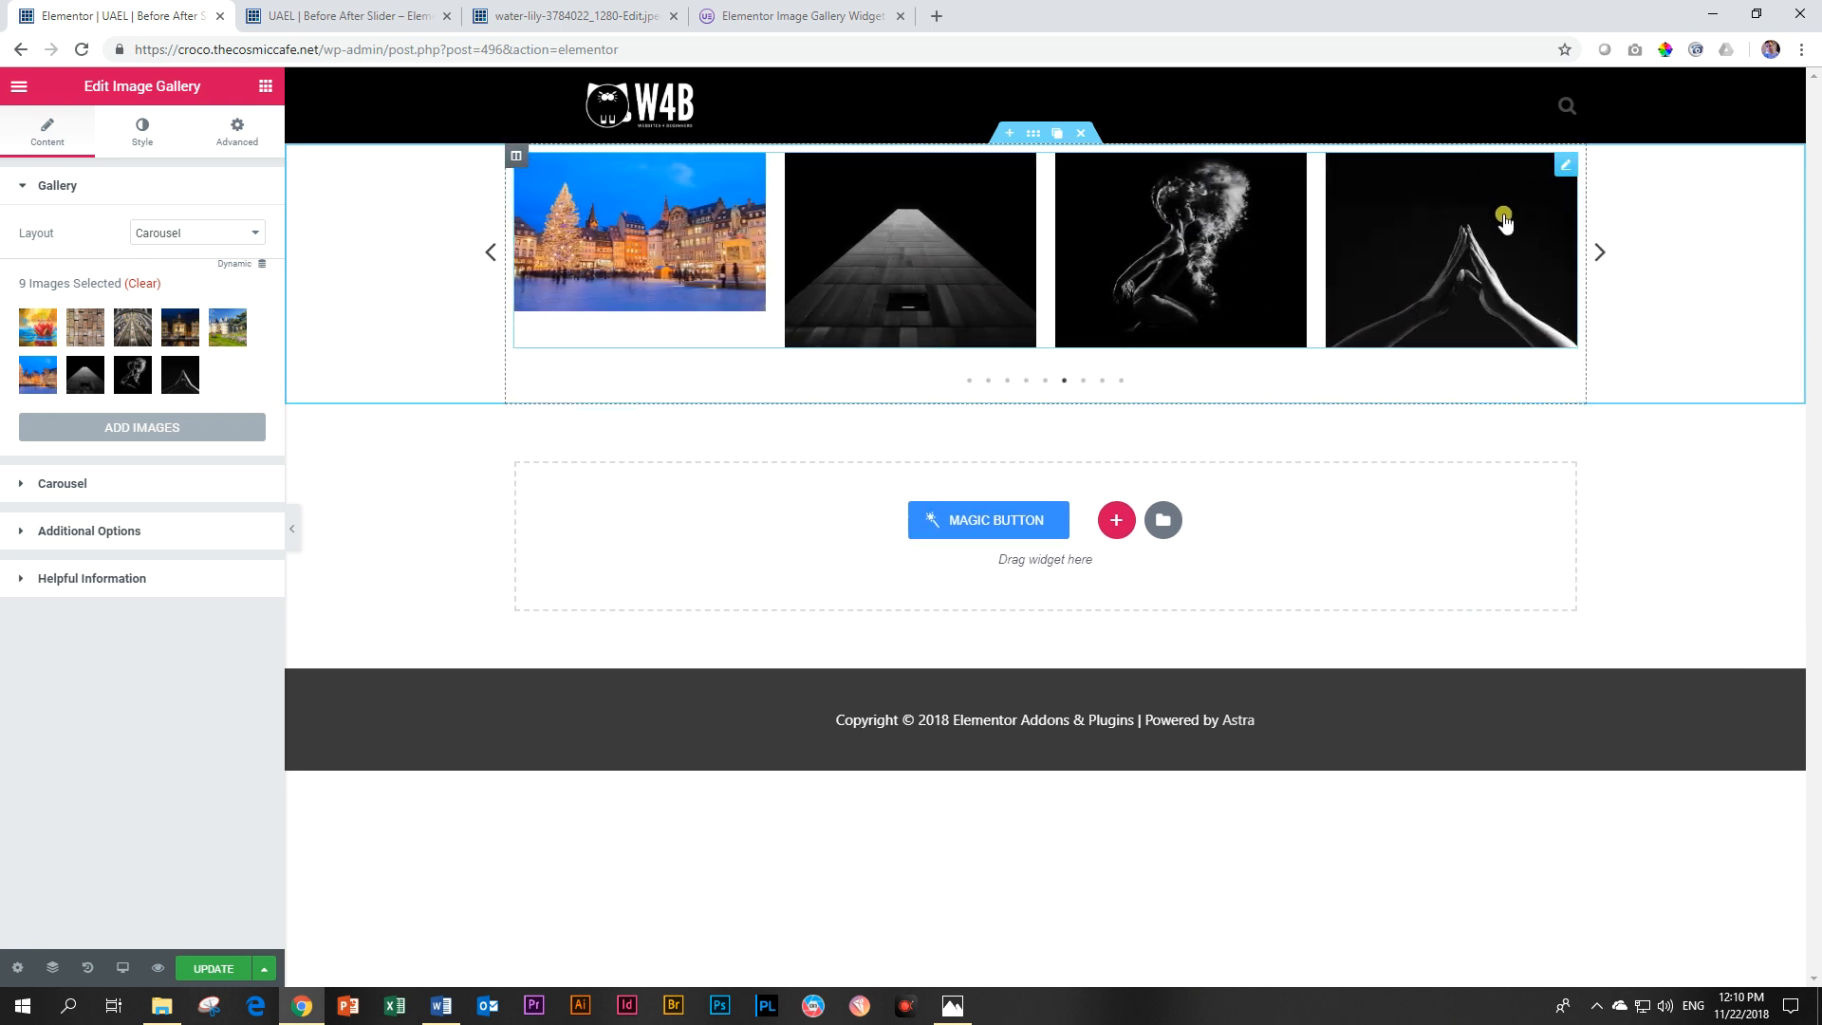
{"action": "left_click", "coordinate": [1602, 250]}
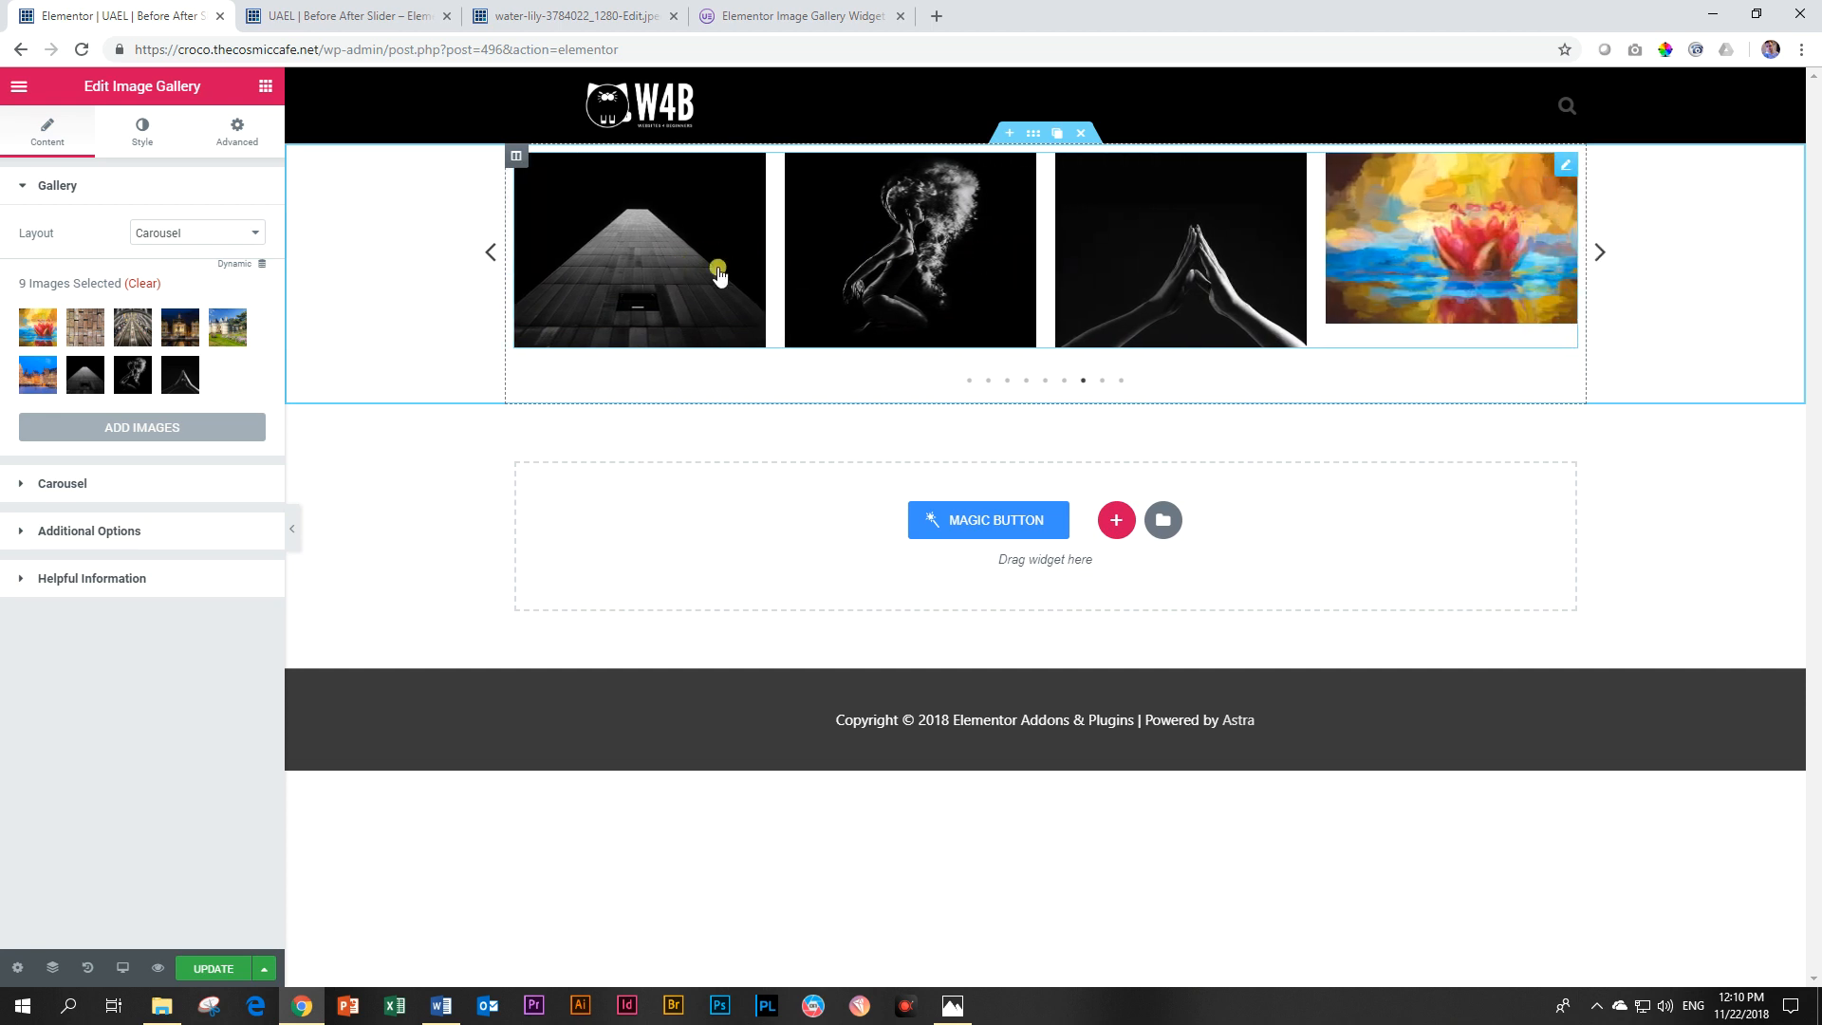
{"action": "left_click", "coordinate": [1598, 251]}
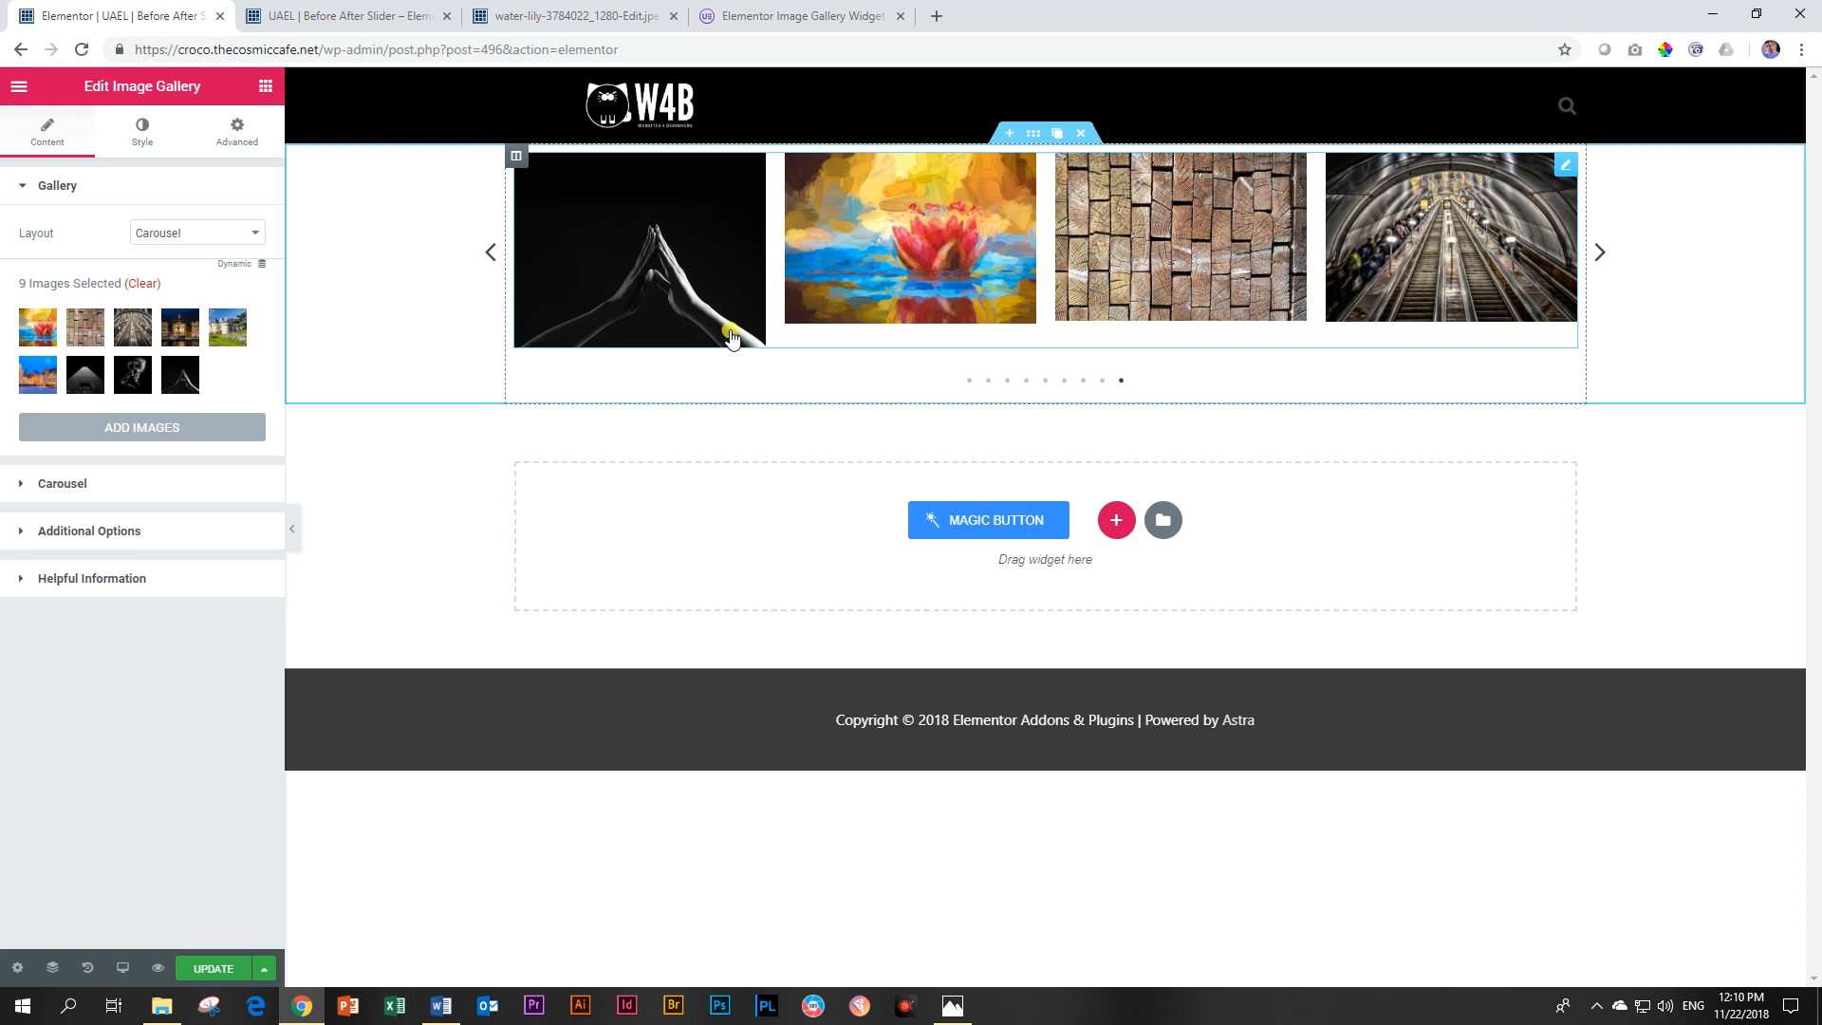
{"action": "left_click", "coordinate": [1064, 381]}
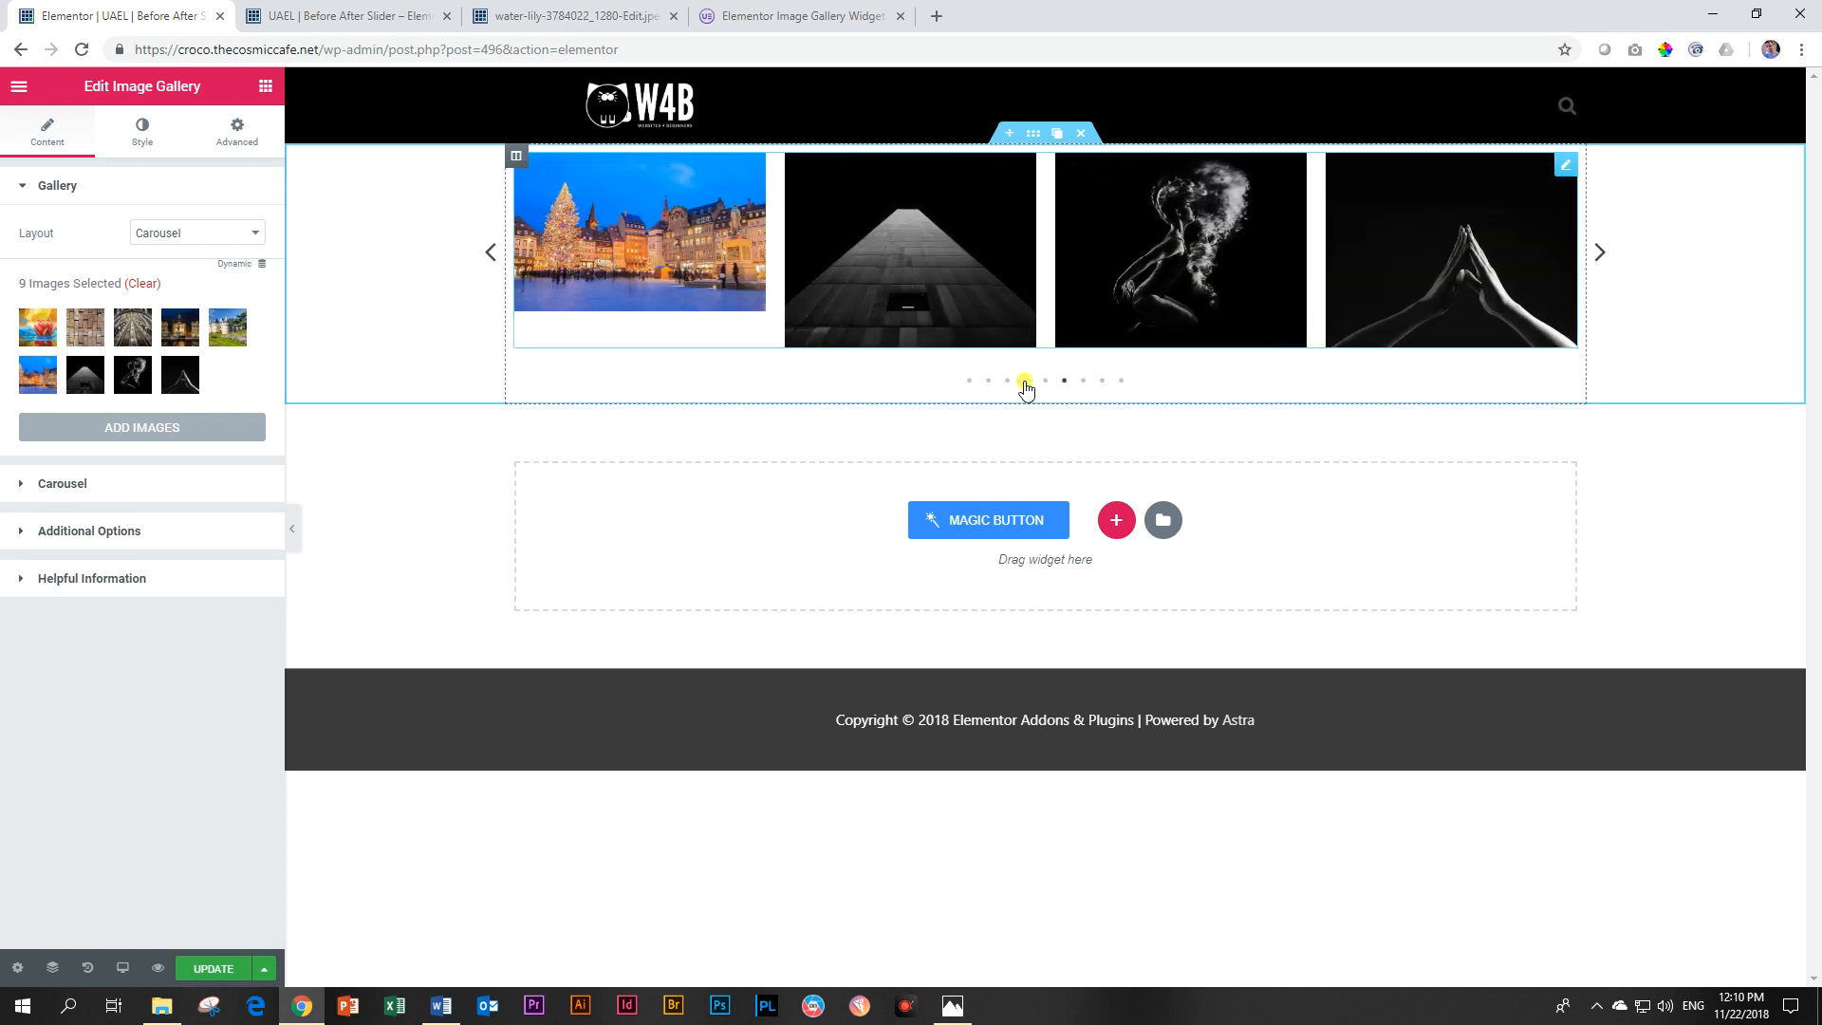
{"action": "left_click", "coordinate": [1026, 380]}
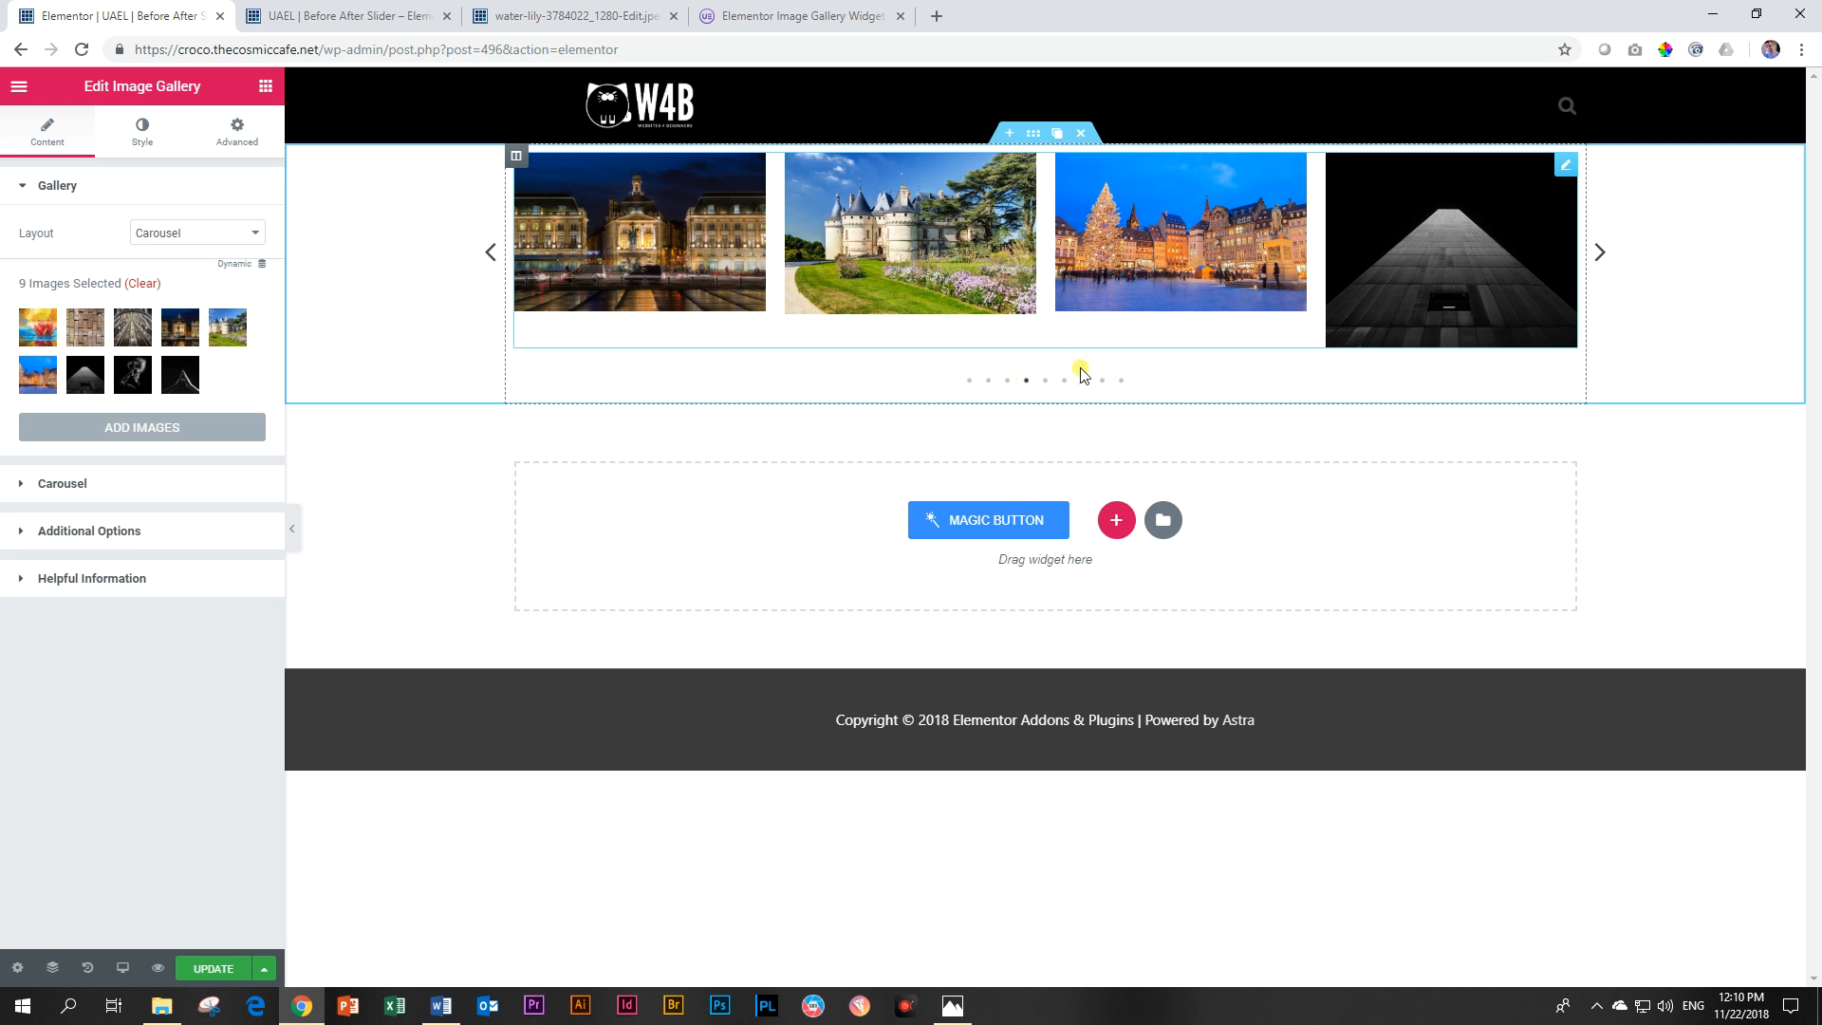
Step: Set the carousel's Images to Show to 3 and move backward through the slides to check it
{"action": "left_click", "coordinate": [18, 481]}
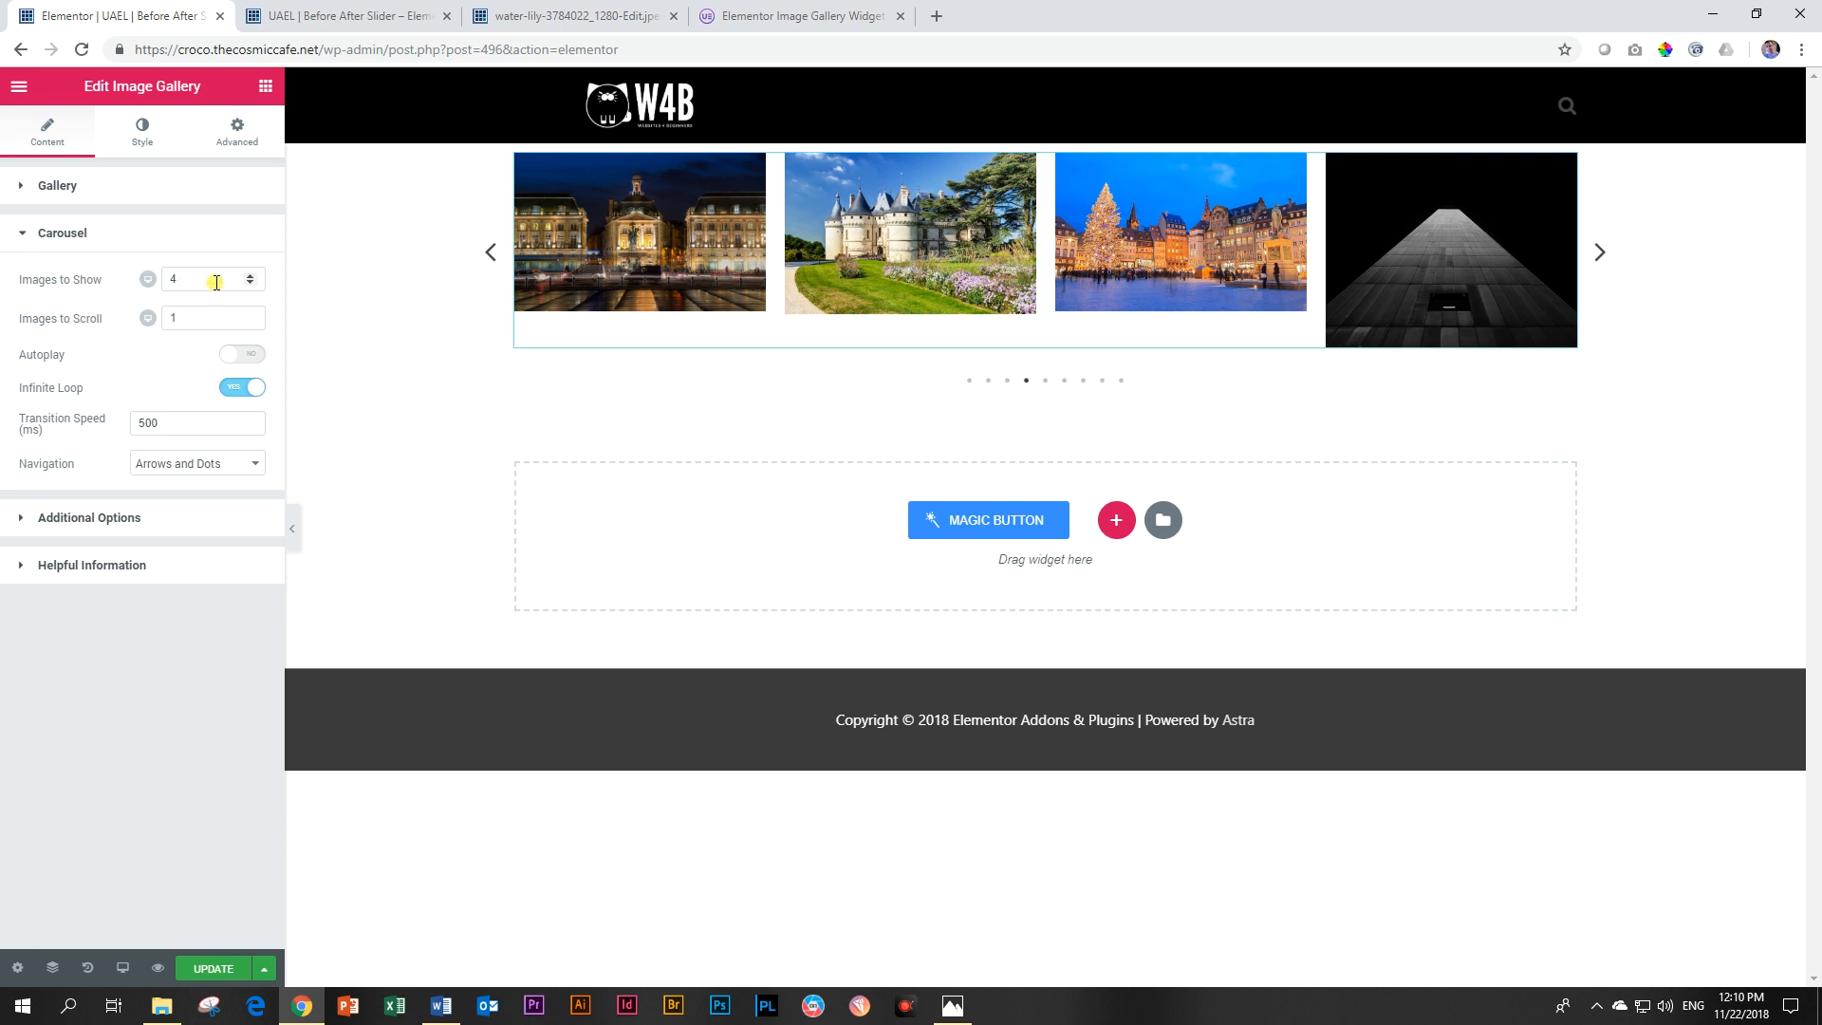
{"action": "left_click", "coordinate": [255, 285]}
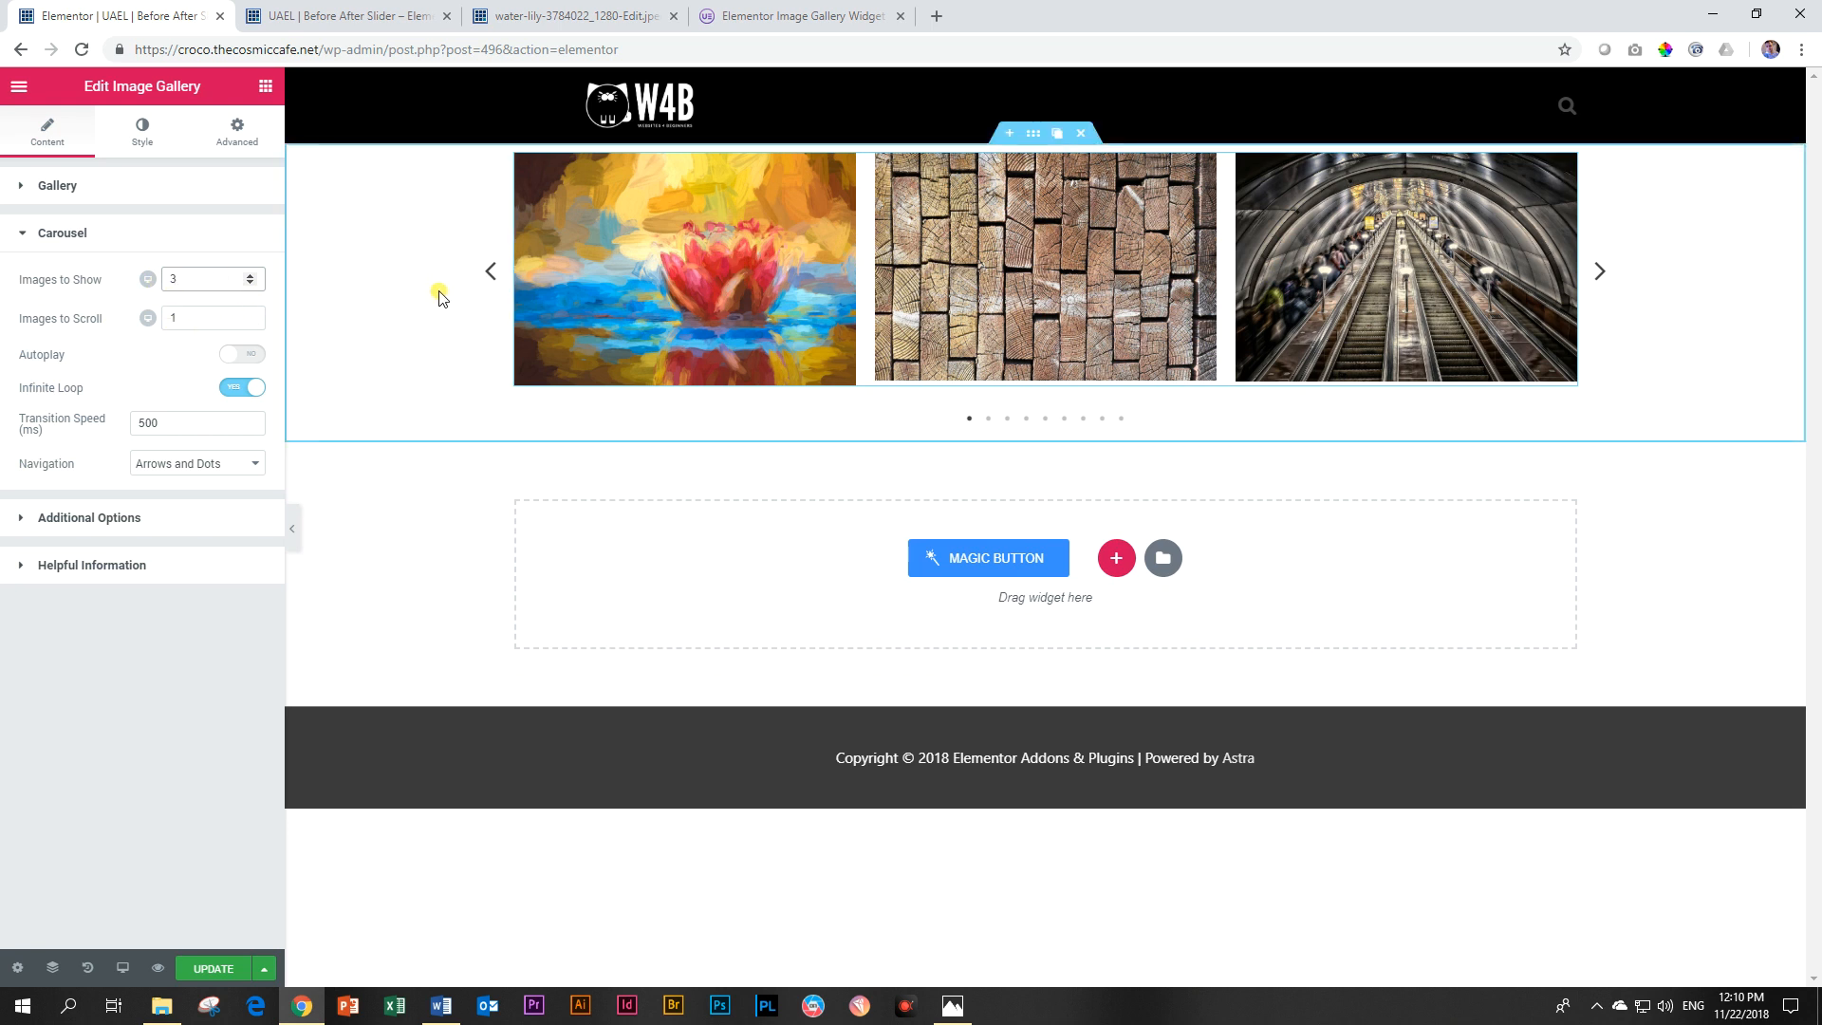
{"action": "left_click", "coordinate": [488, 274]}
{"action": "left_click", "coordinate": [488, 277]}
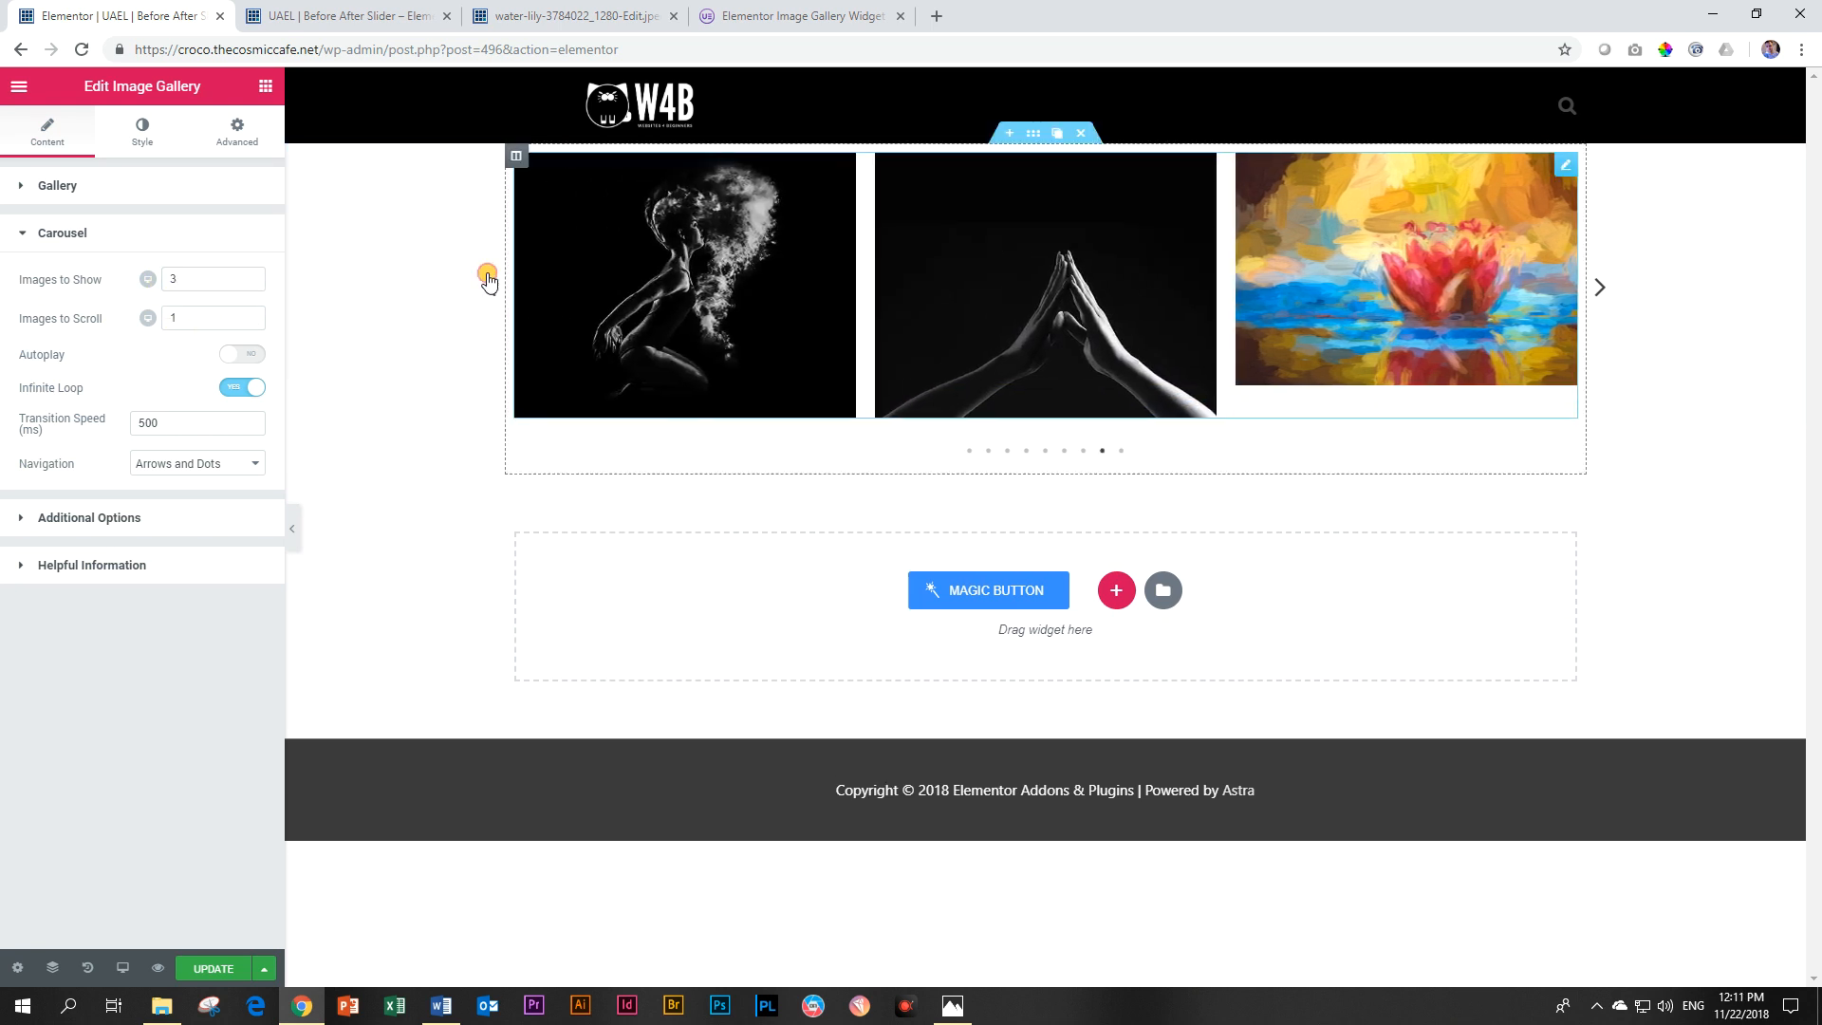
{"action": "left_click", "coordinate": [487, 279]}
Step: Set the carousel's Images to Scroll to 2 and advance through the slides to check it
{"action": "left_click", "coordinate": [251, 315]}
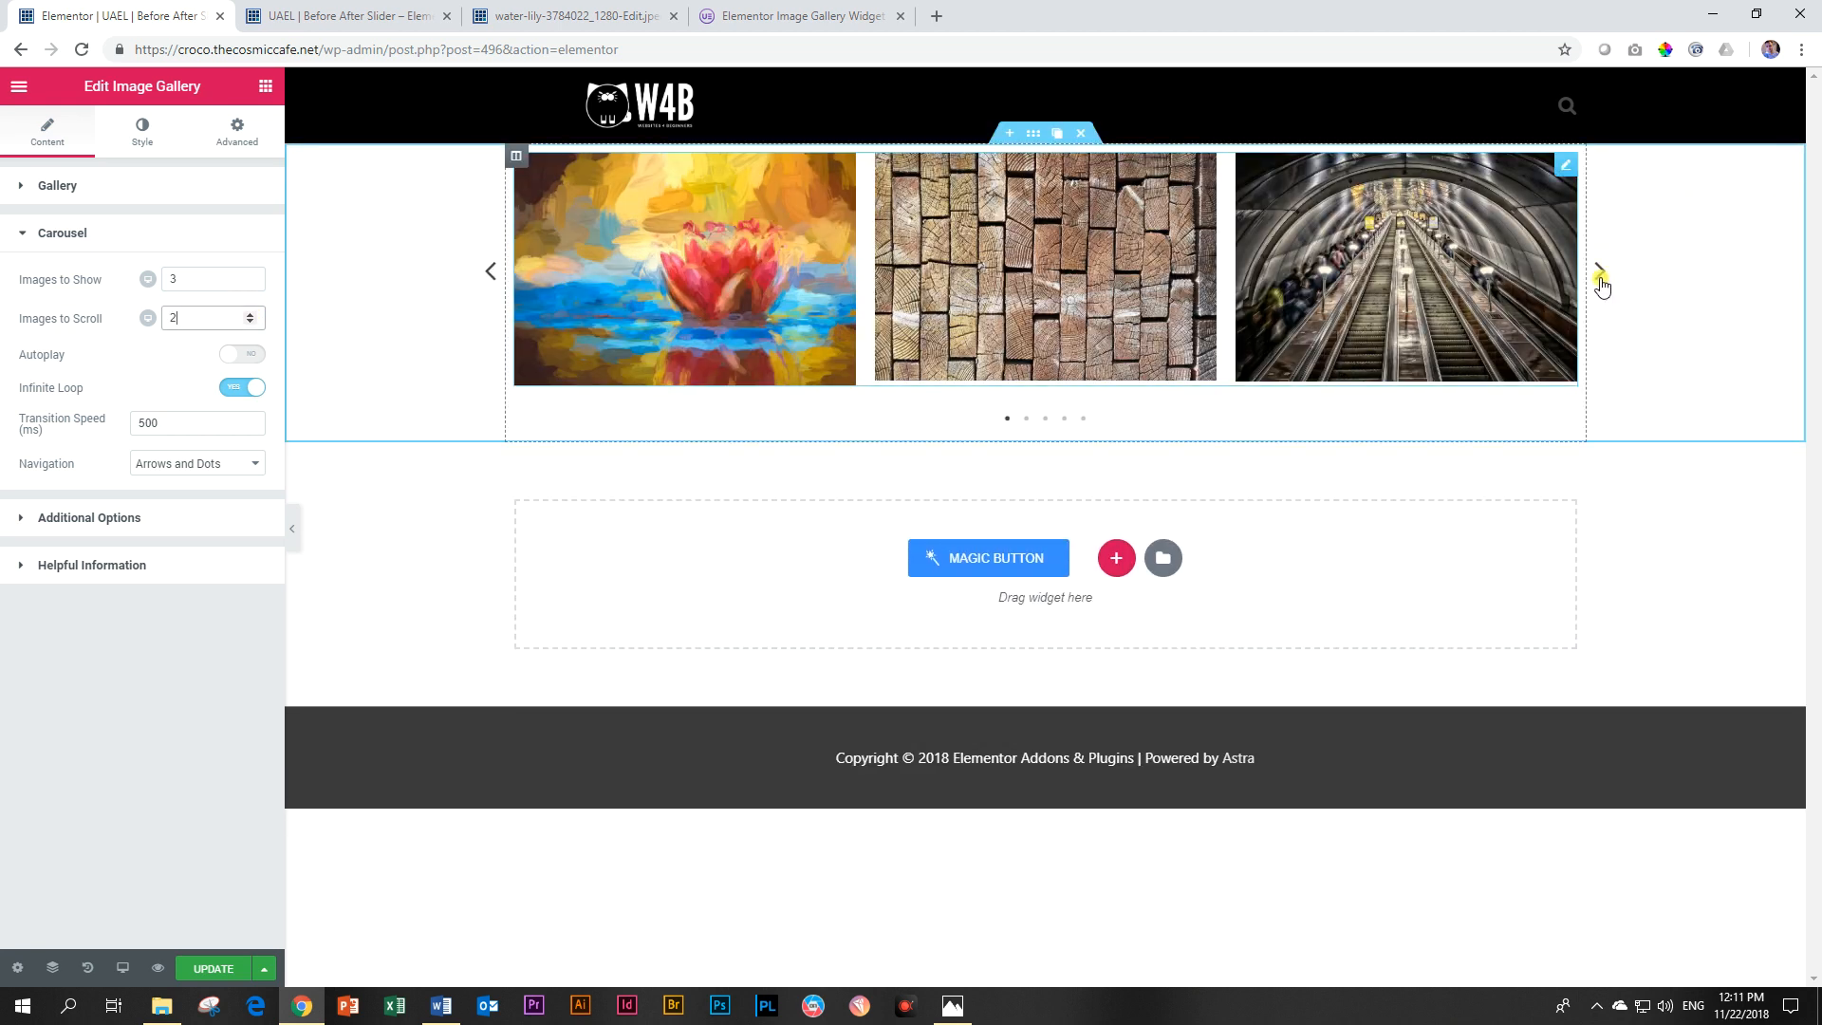
{"action": "left_click", "coordinate": [1600, 274]}
{"action": "left_click", "coordinate": [1600, 276]}
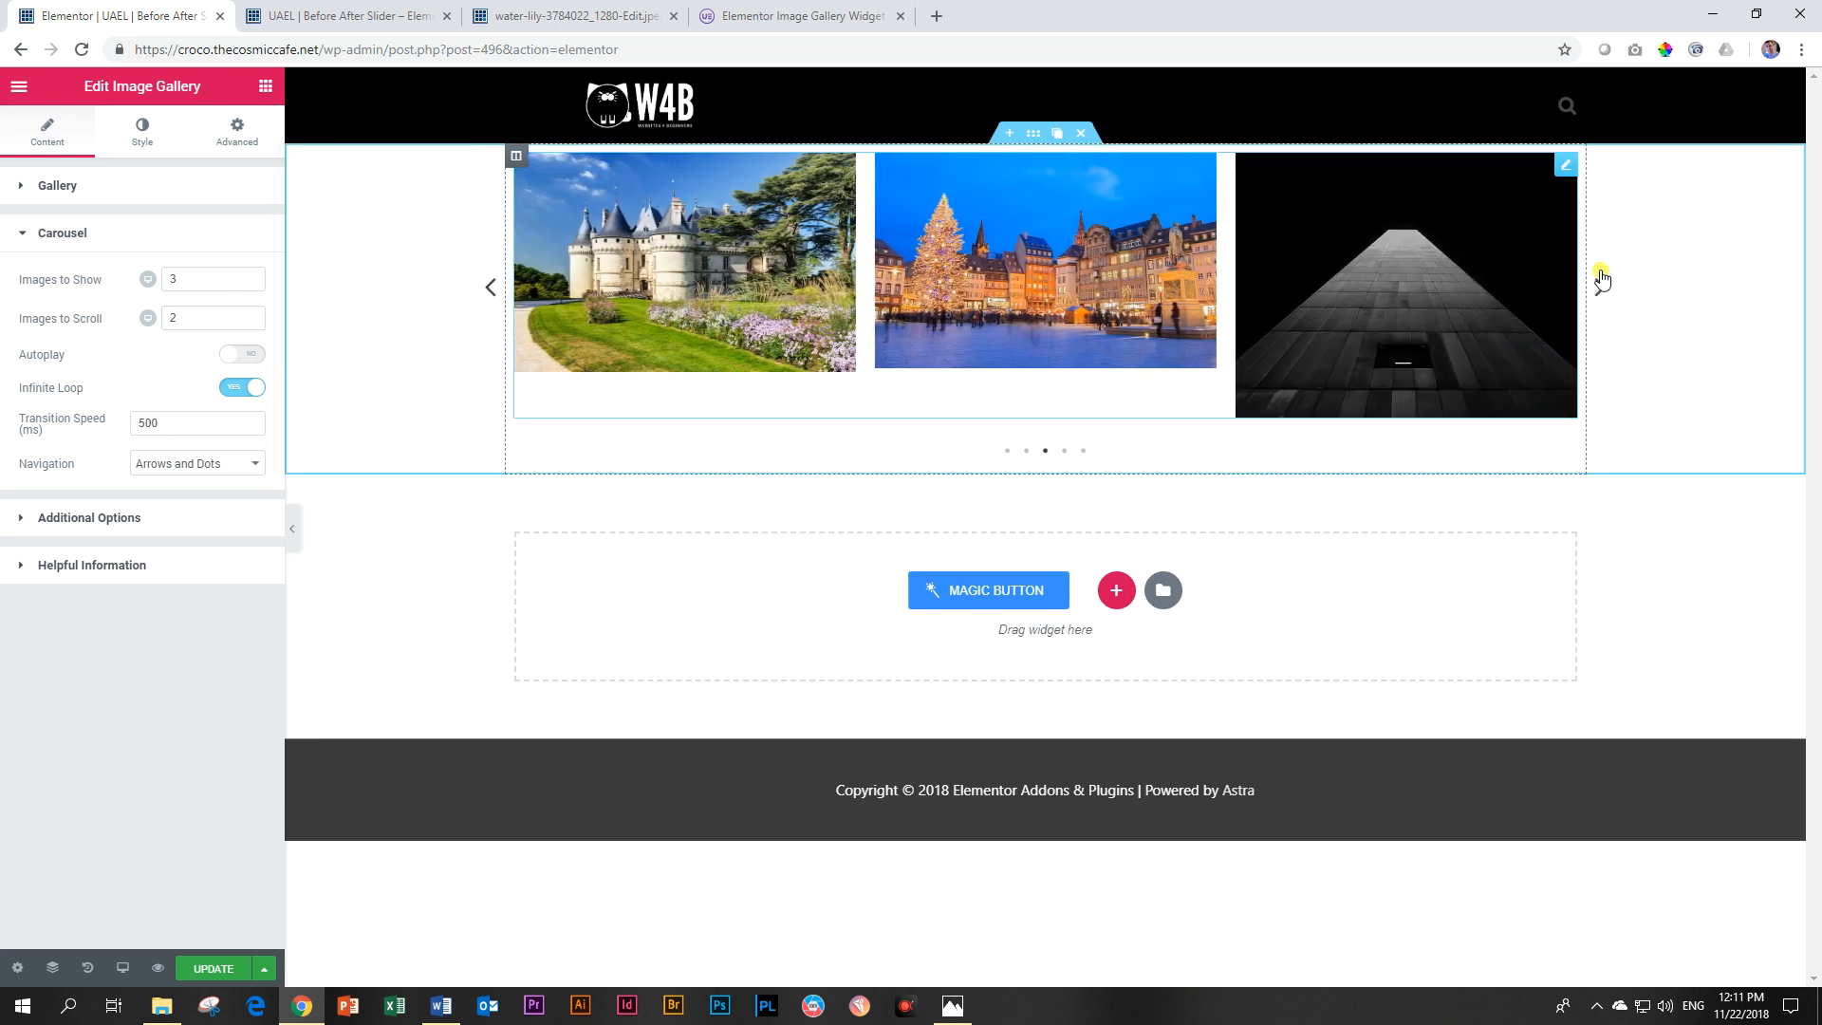
{"action": "left_click", "coordinate": [1600, 276]}
Step: Set the carousel's transition speed to 1500 ms and test it by moving through the slides in both directions
{"action": "mouse_move", "coordinate": [158, 423]}
{"action": "left_mouse_down"}
{"action": "mouse_move", "coordinate": [82, 418]}
{"action": "mouse_move", "coordinate": [126, 429]}
{"action": "left_mouse_up"}
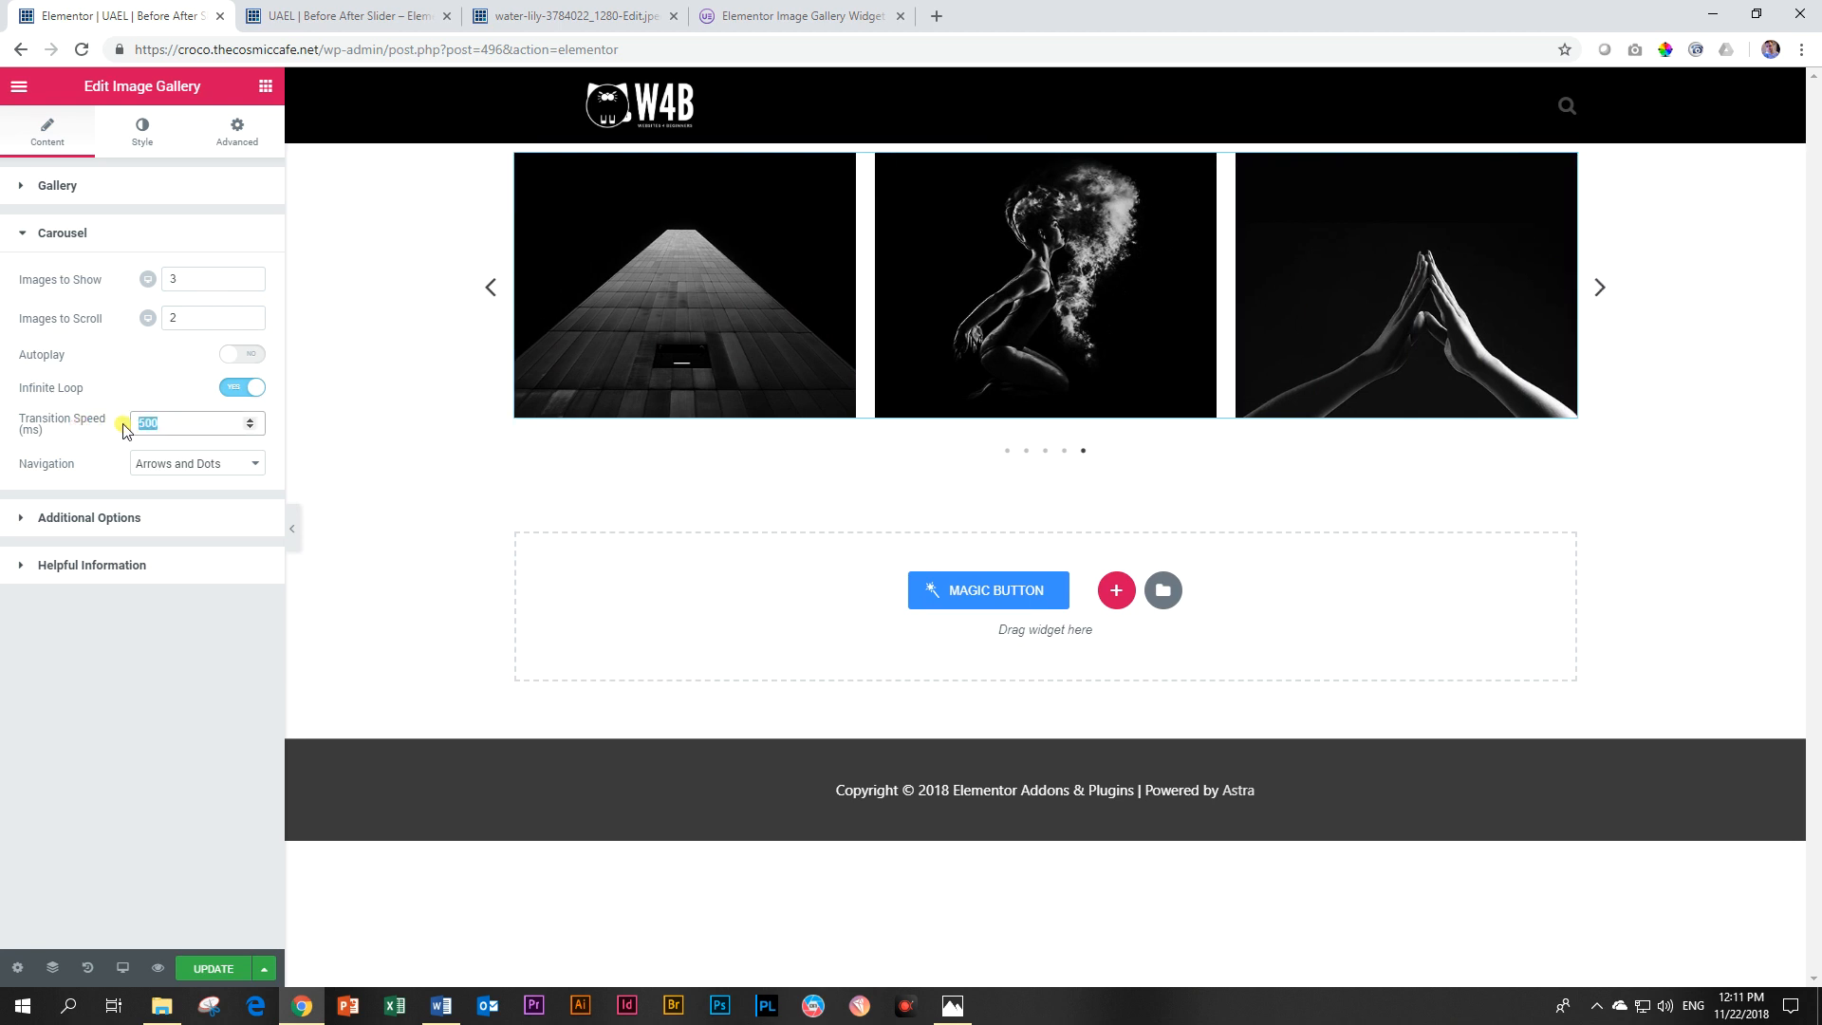
{"action": "type", "text": "1"}
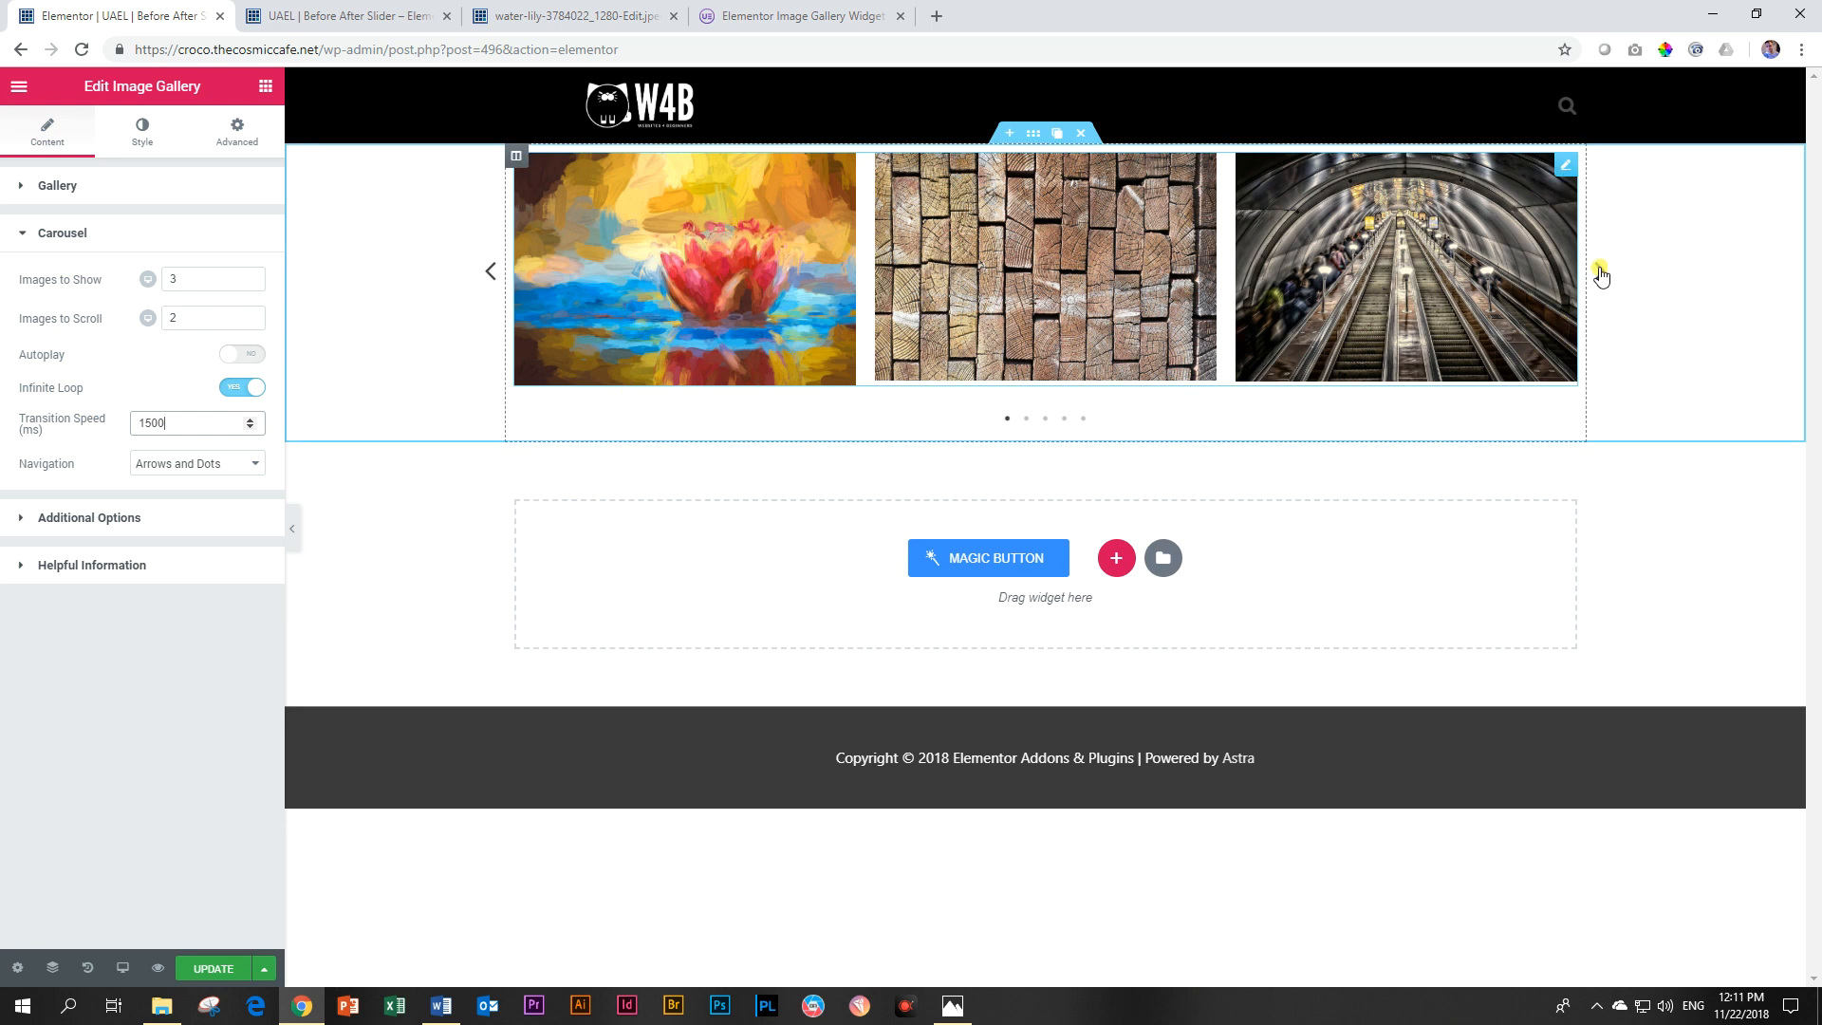
{"action": "left_click", "coordinate": [1601, 272]}
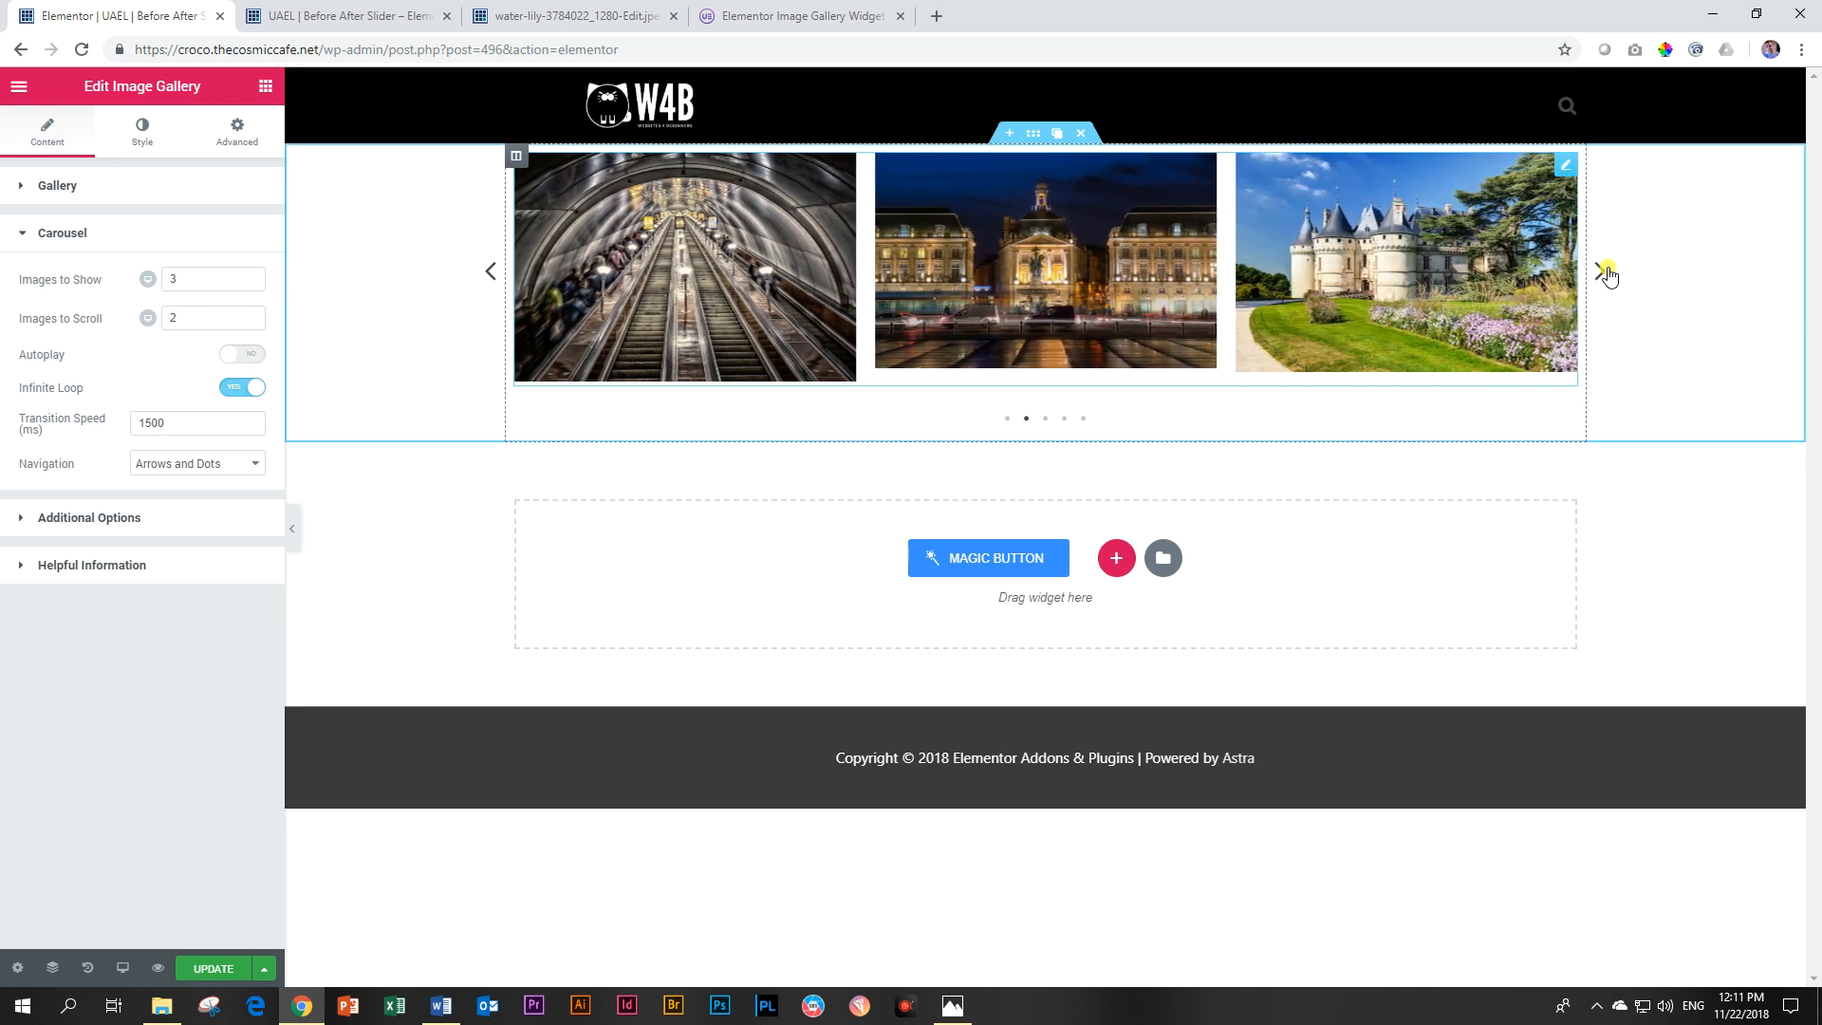
{"action": "left_click", "coordinate": [1603, 272]}
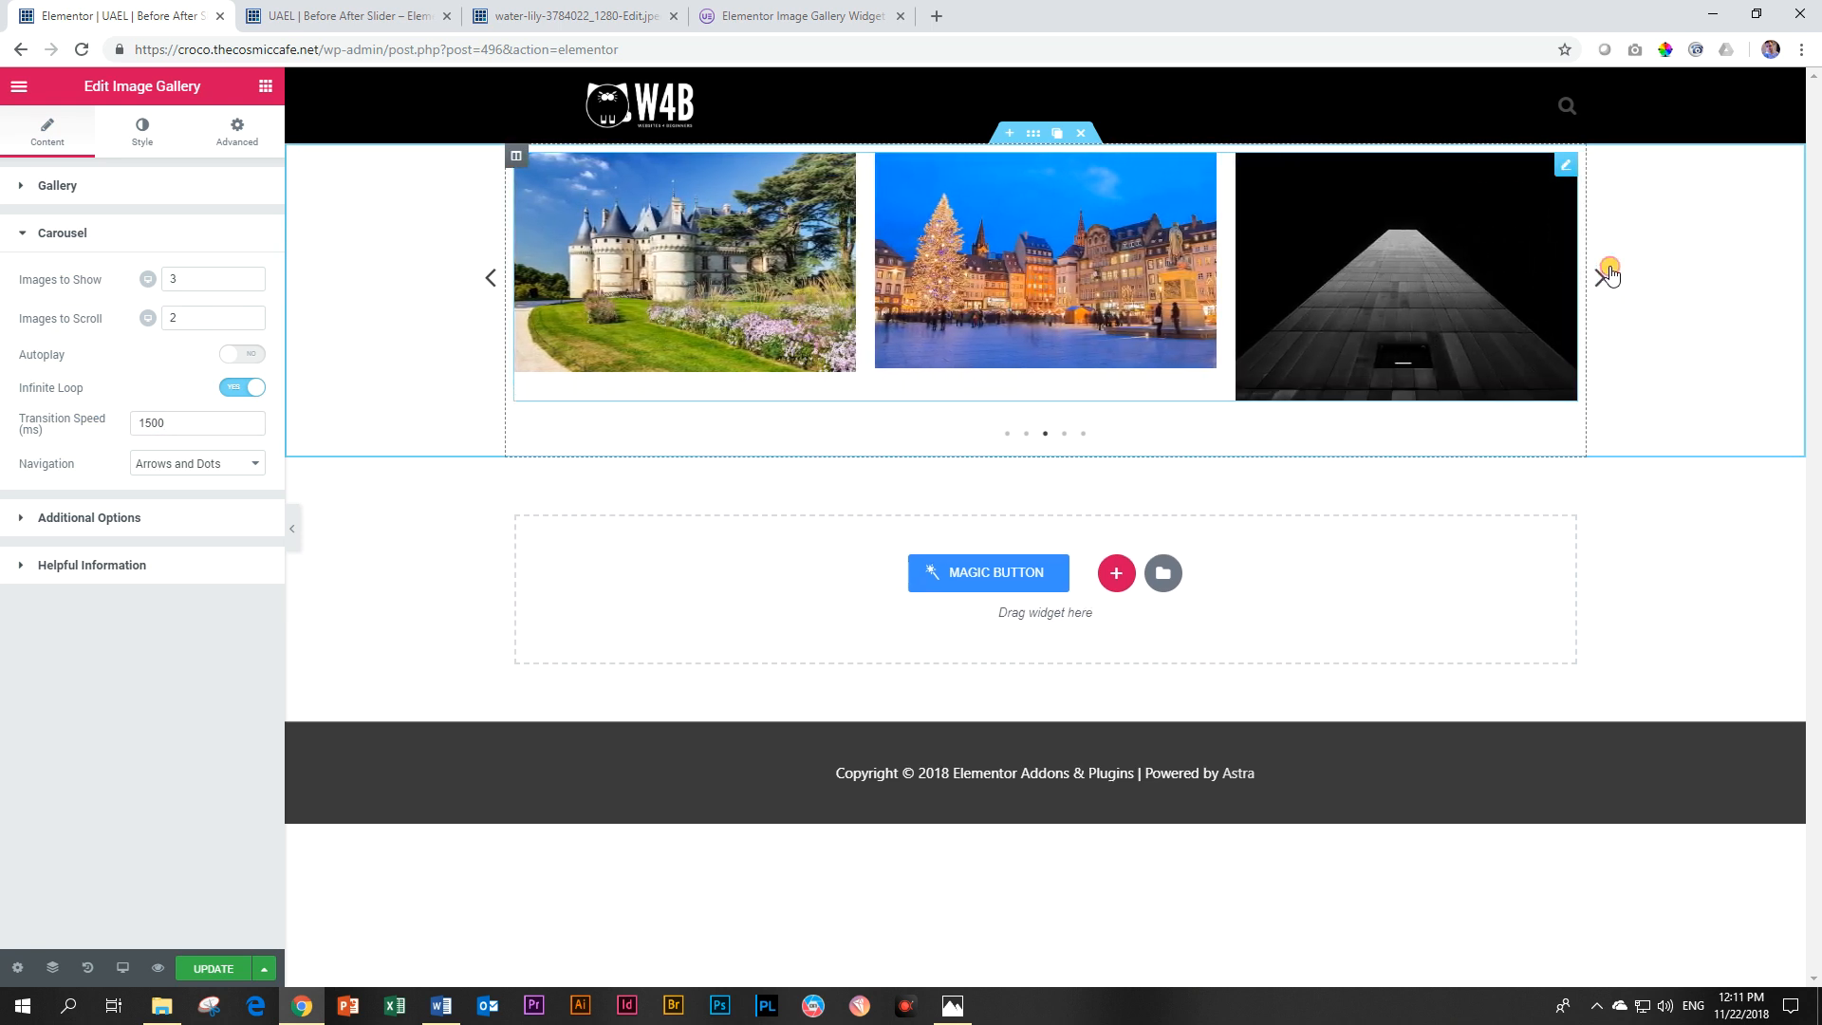
{"action": "left_click", "coordinate": [1605, 287]}
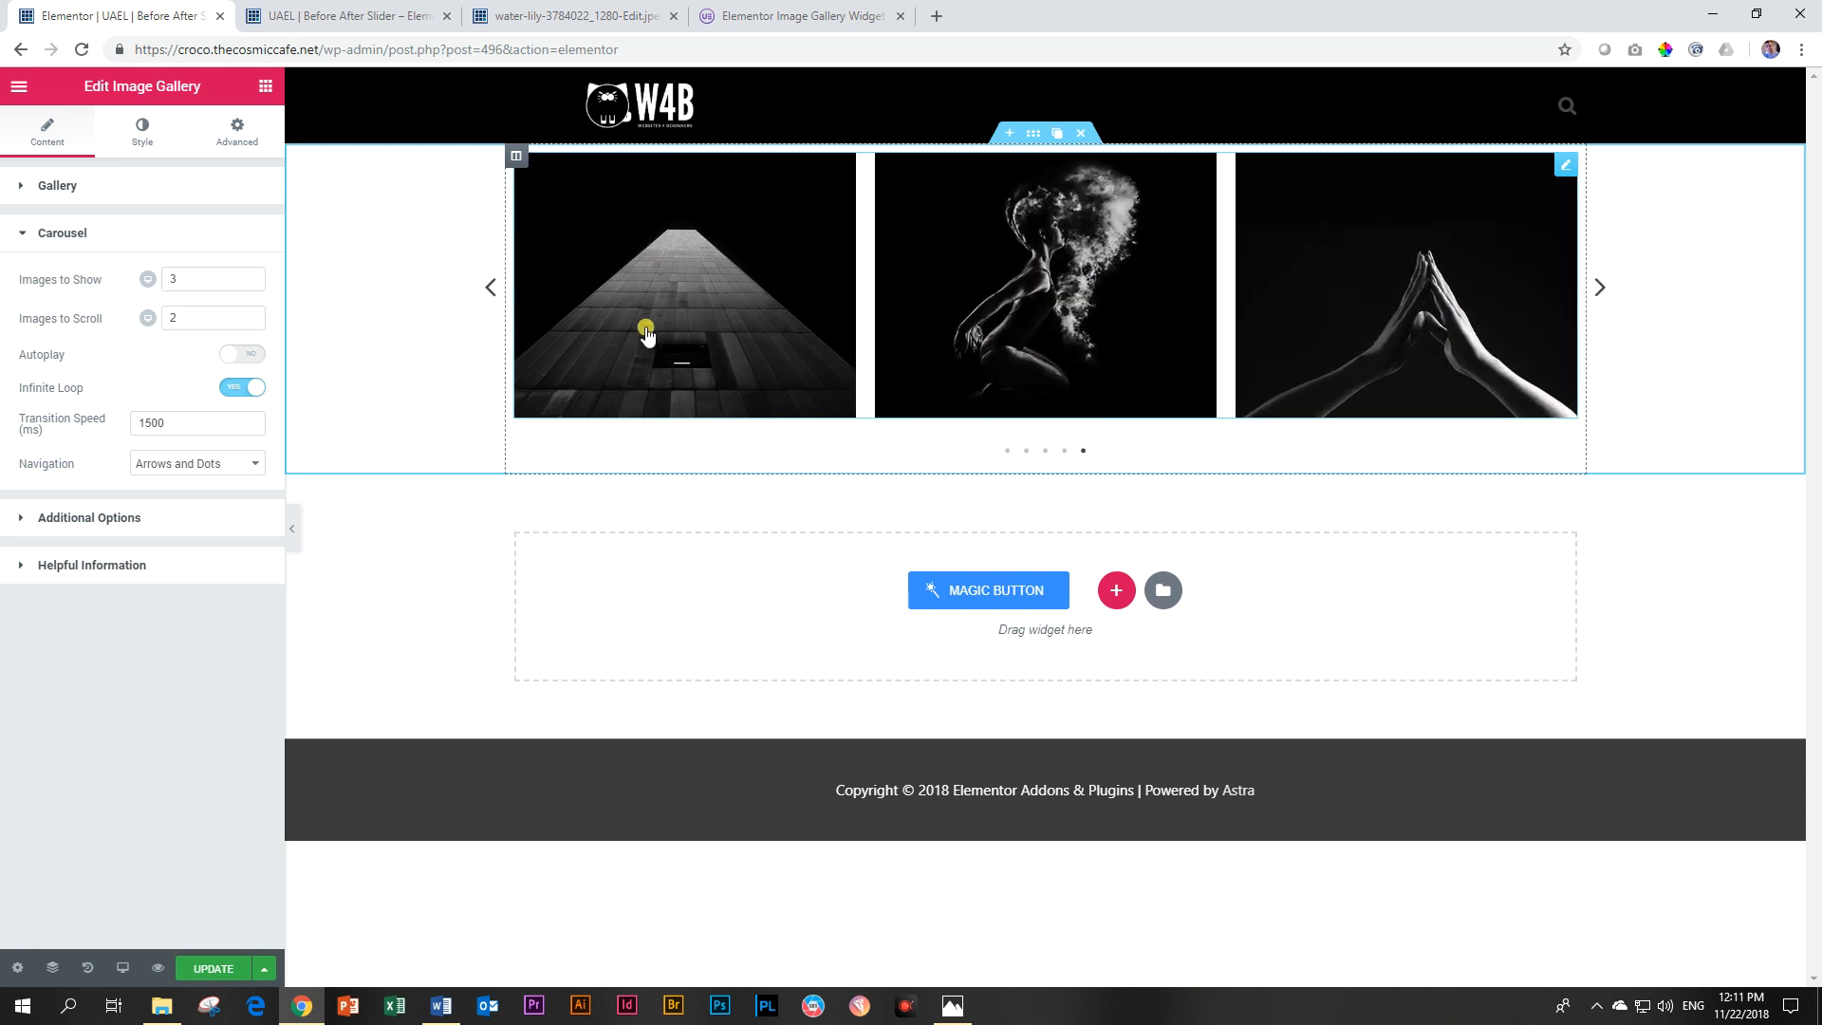
{"action": "left_click", "coordinate": [488, 287]}
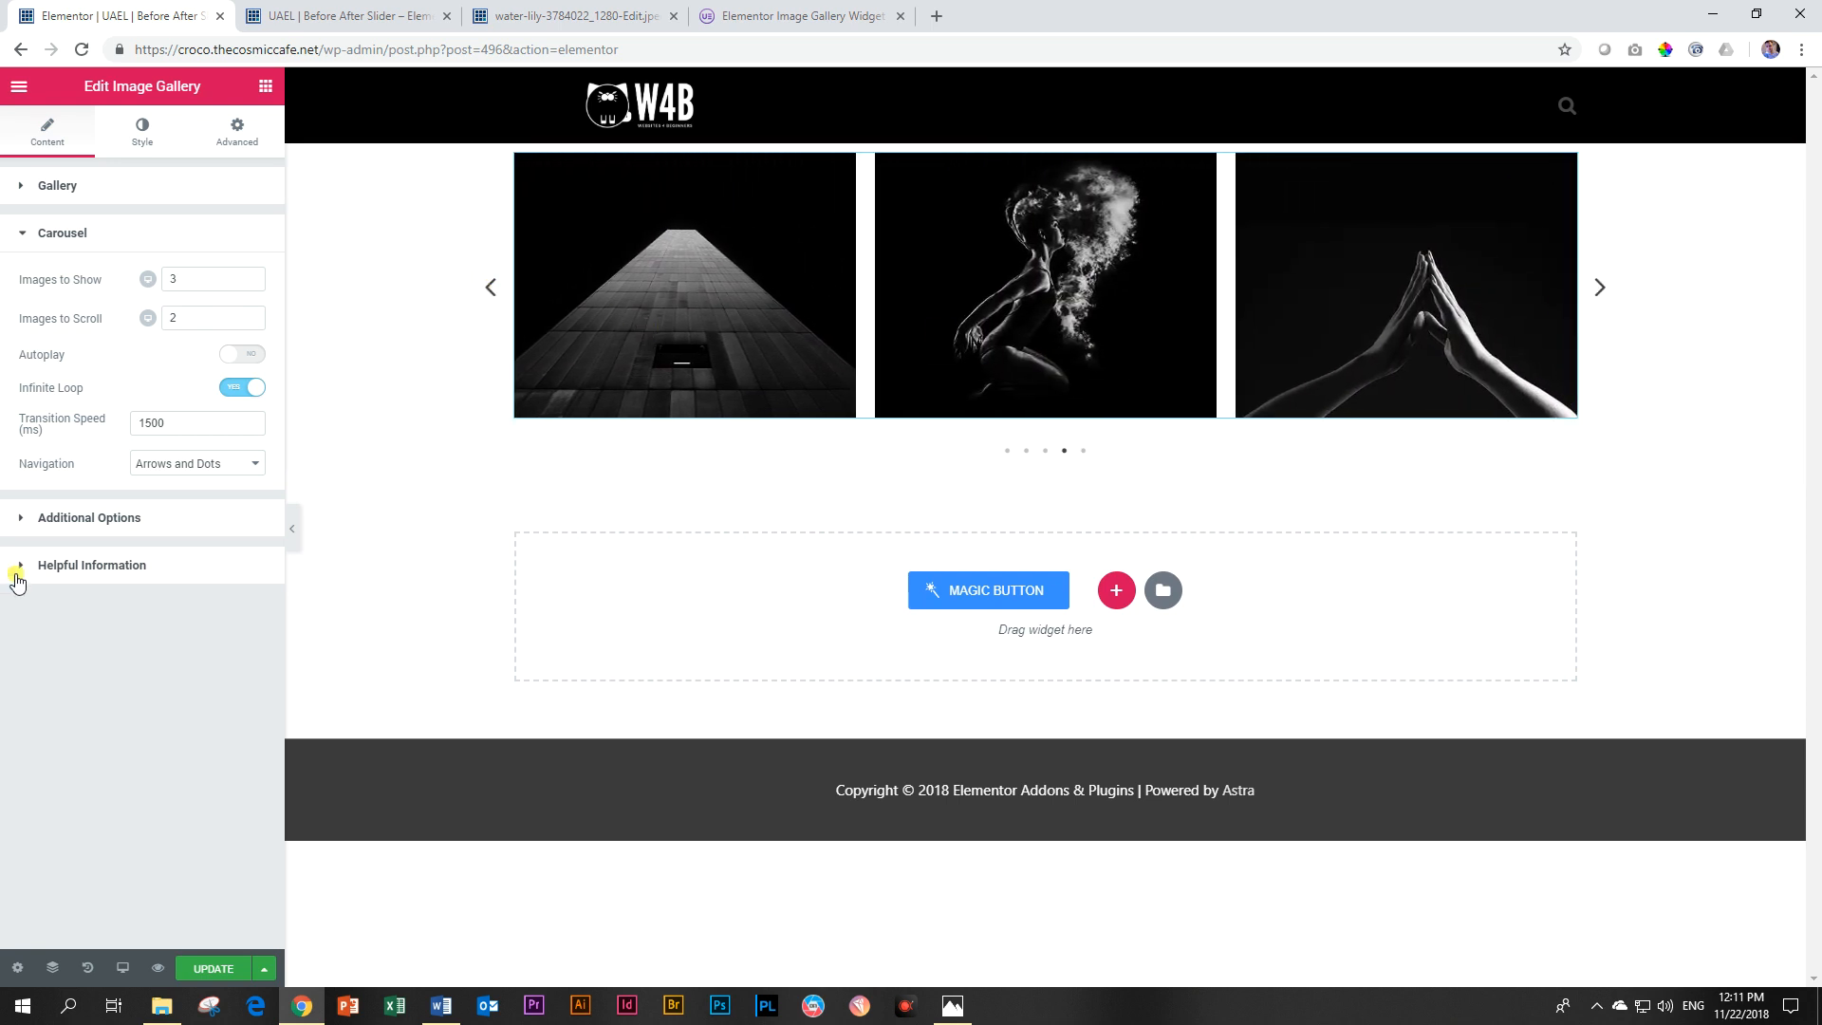
Step: Review the carousel's navigation choices while keeping Arrows and Dots, and try Autoplay before switching it back off
{"action": "left_click", "coordinate": [177, 467]}
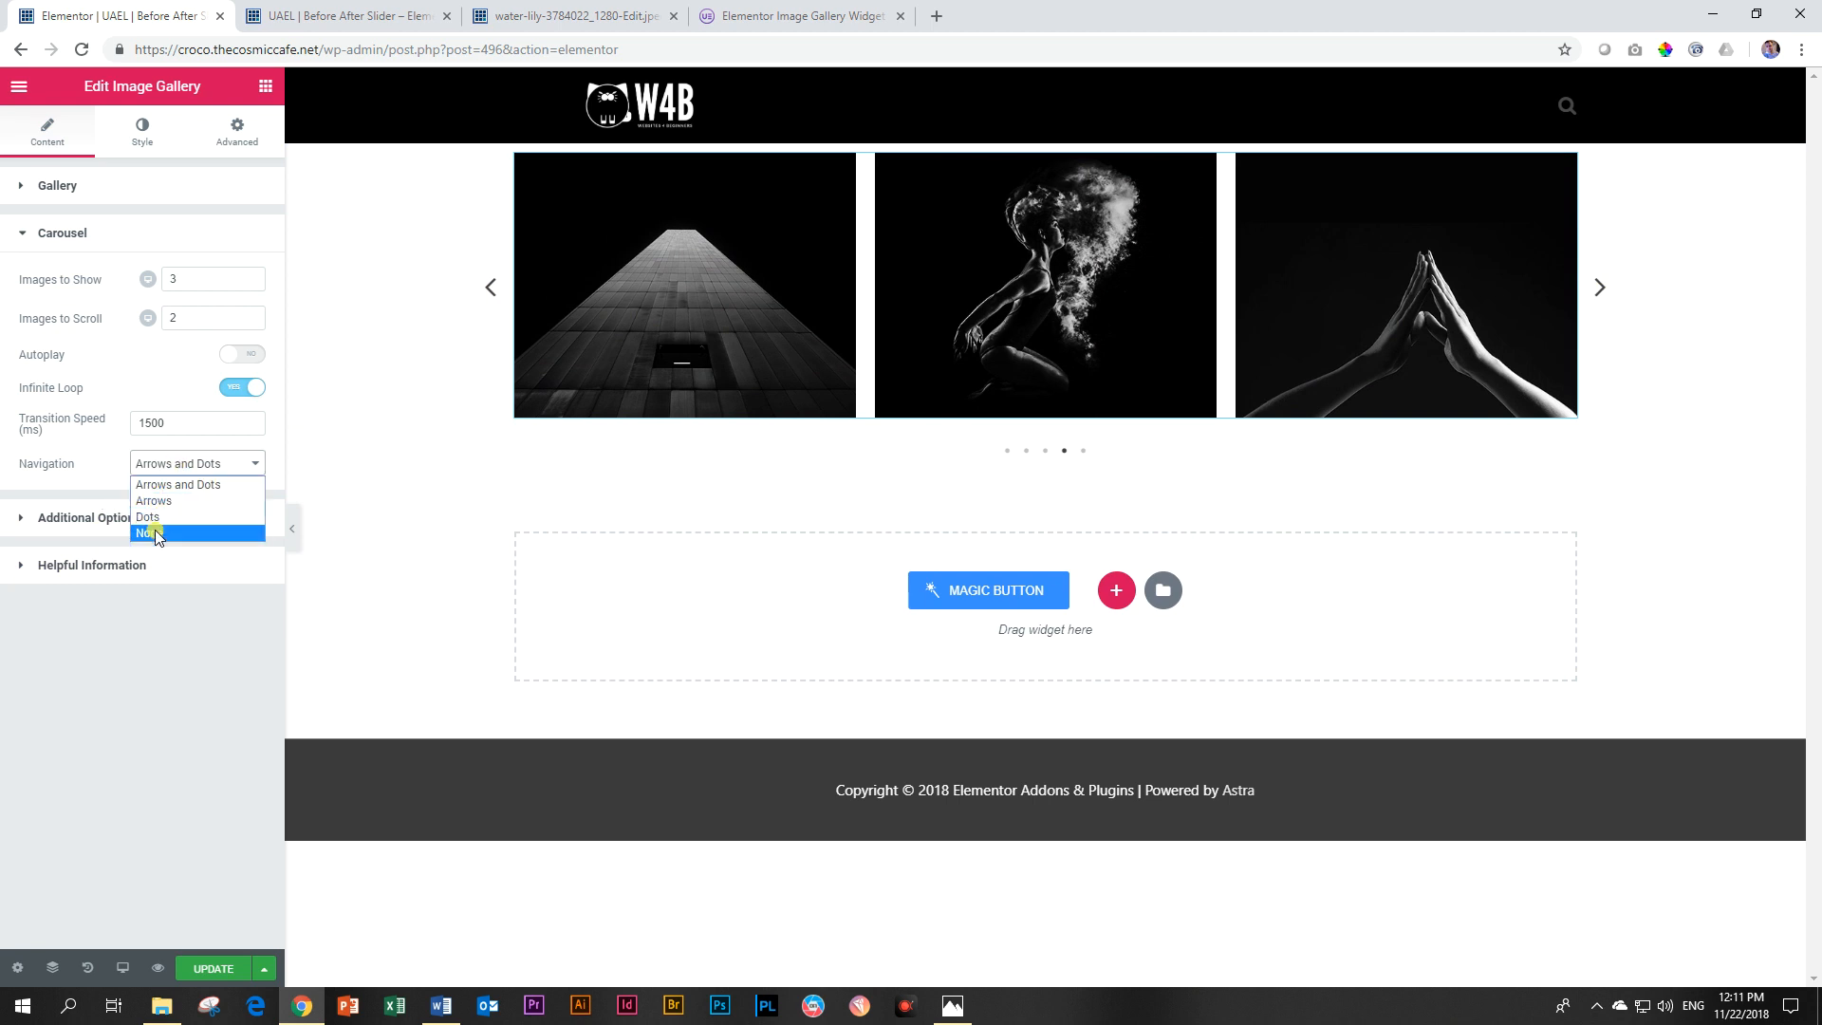
{"action": "left_click", "coordinate": [161, 483]}
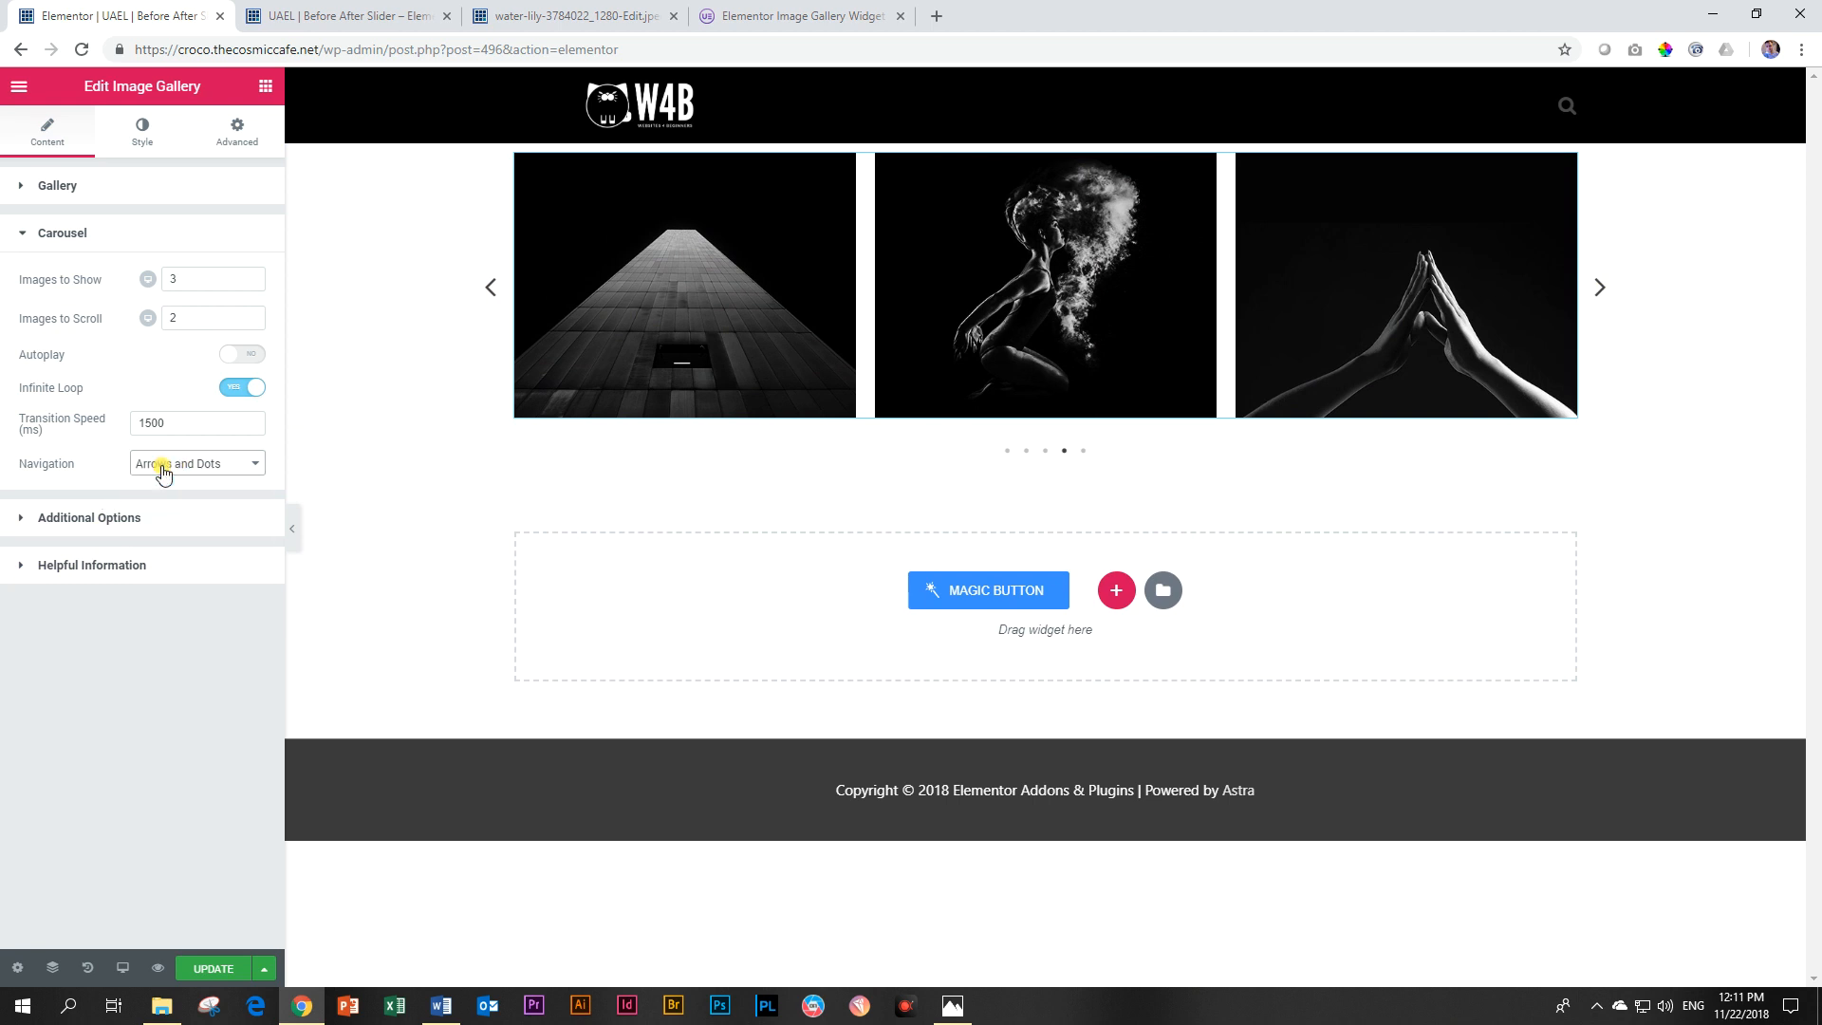
{"action": "left_click", "coordinate": [245, 357]}
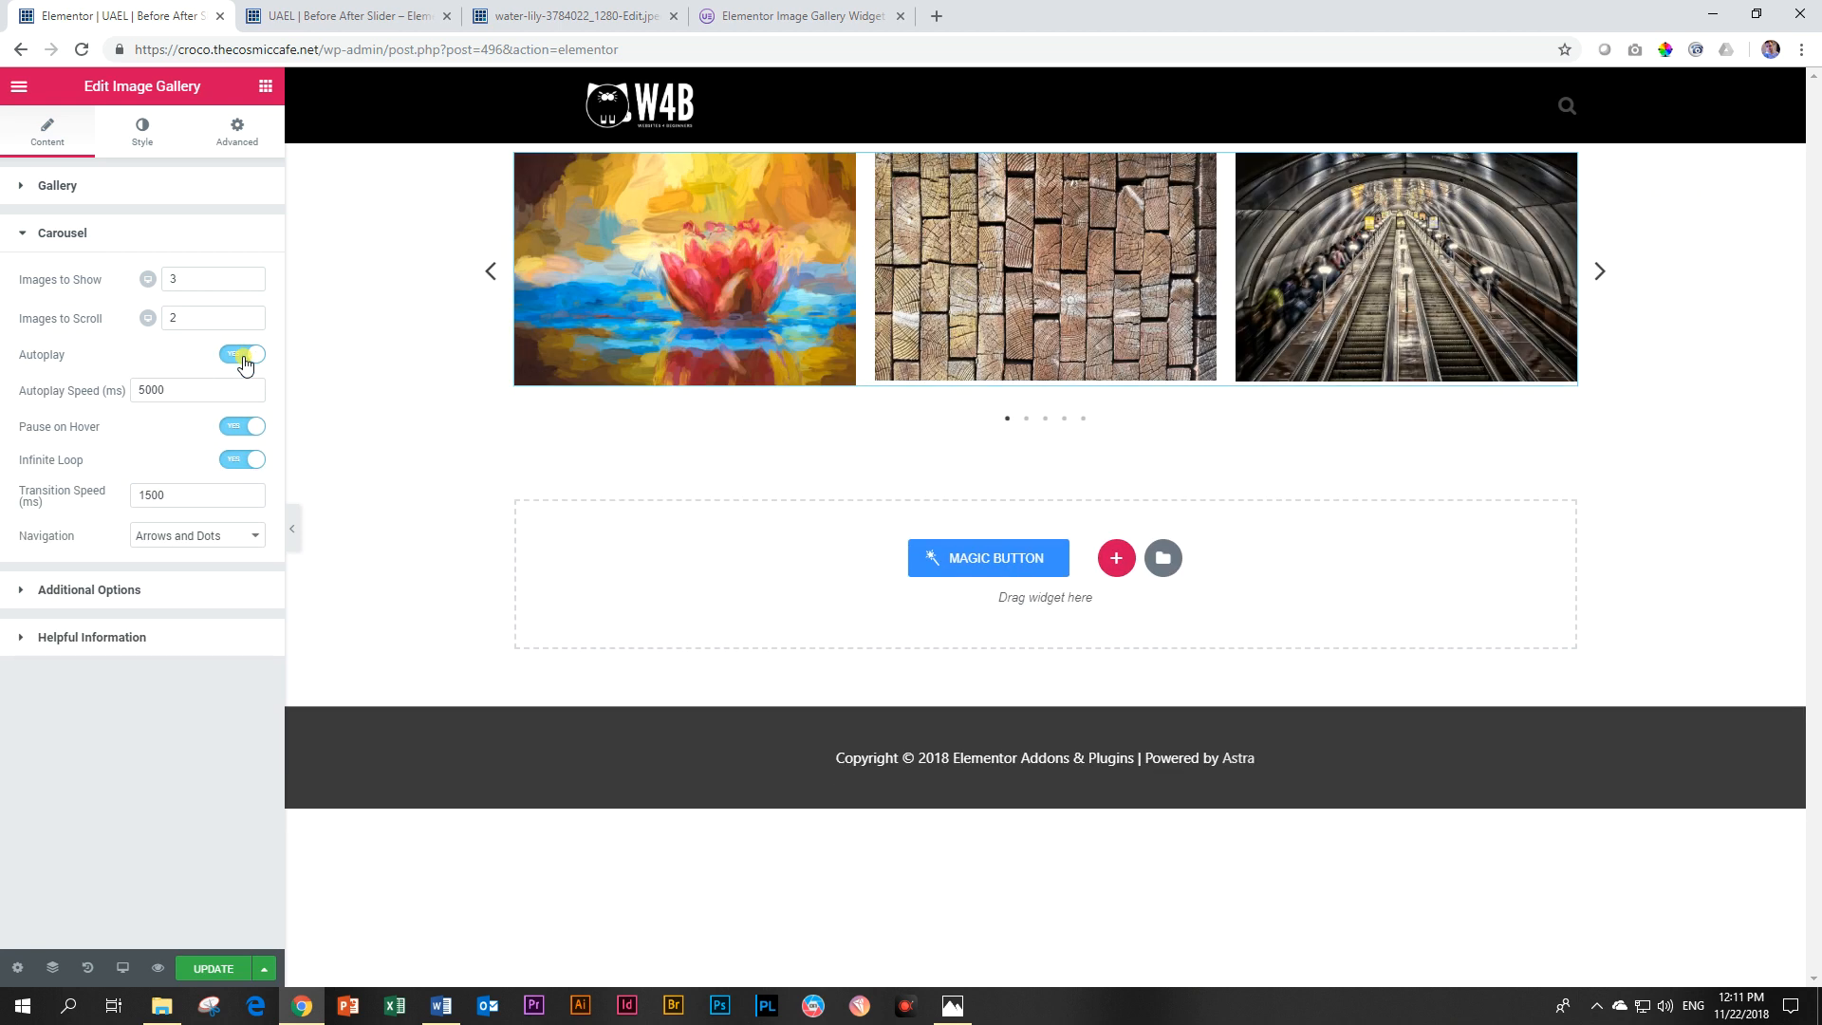
{"action": "left_click", "coordinate": [242, 361]}
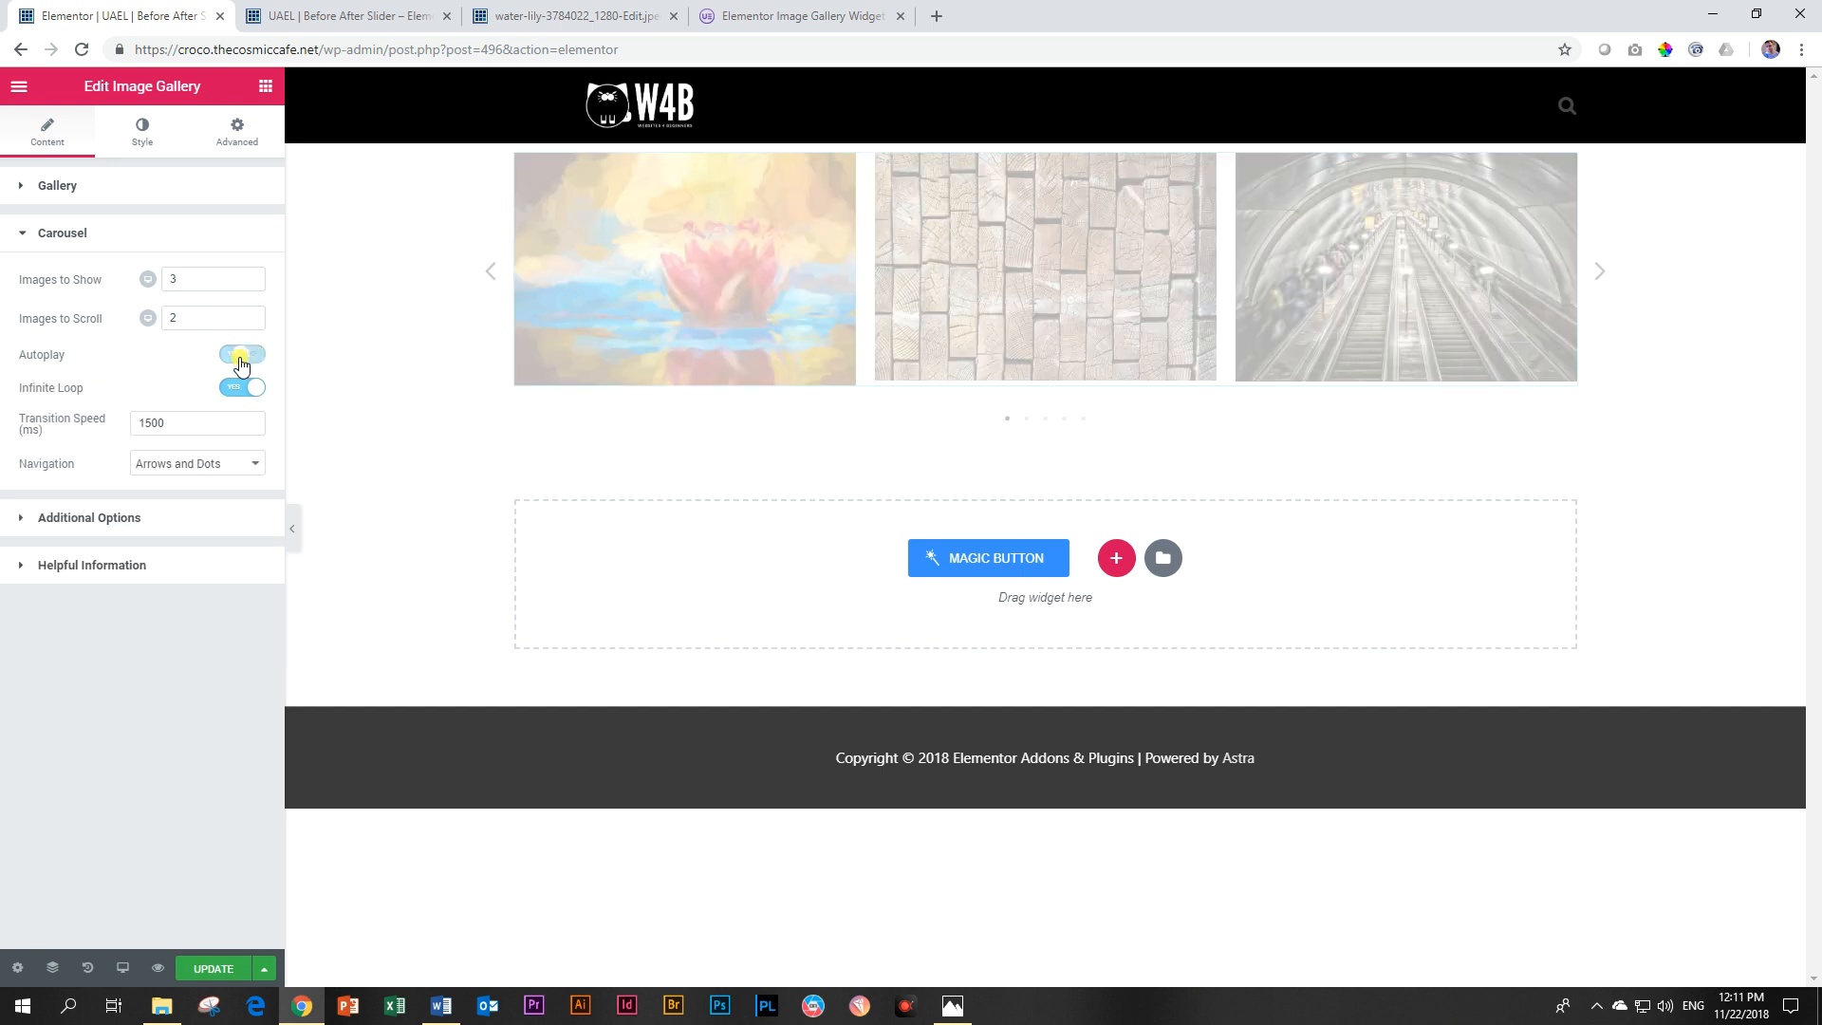
Step: Review the gallery's link target choices in its additional options and set the image click action to Lightbox
{"action": "left_click", "coordinate": [110, 533]}
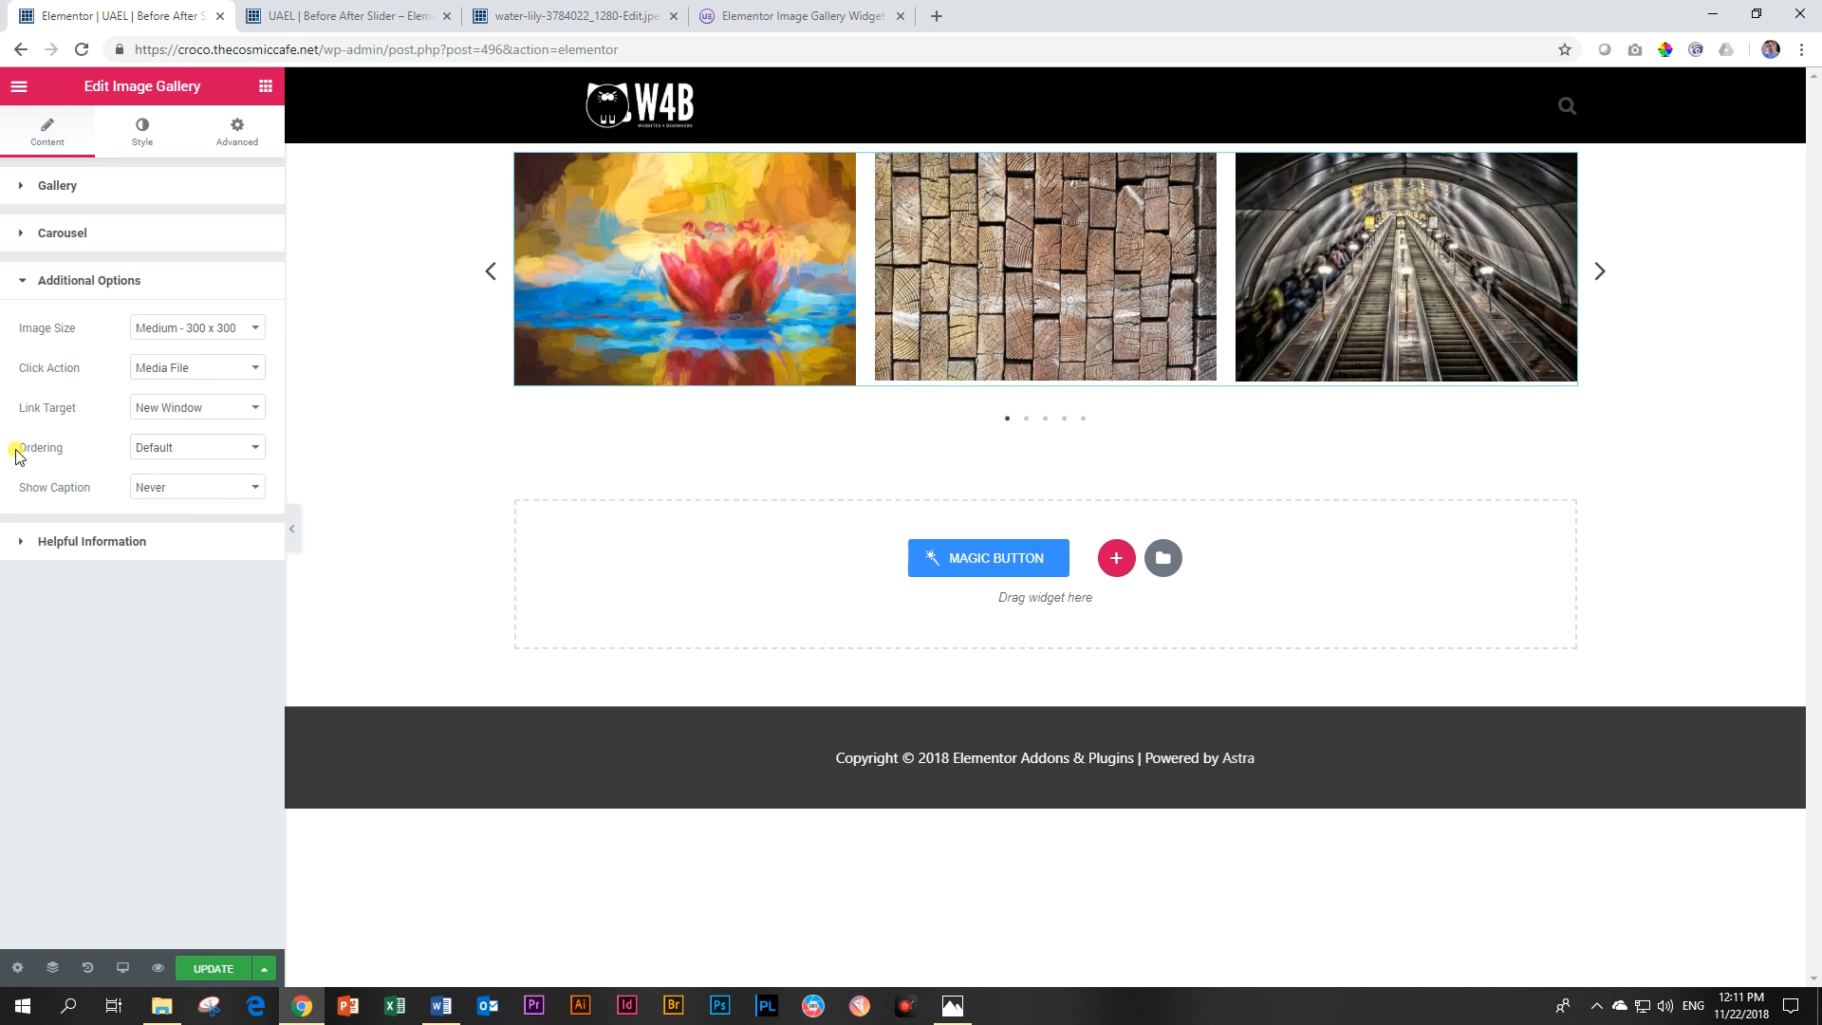
{"action": "left_click", "coordinate": [150, 407]}
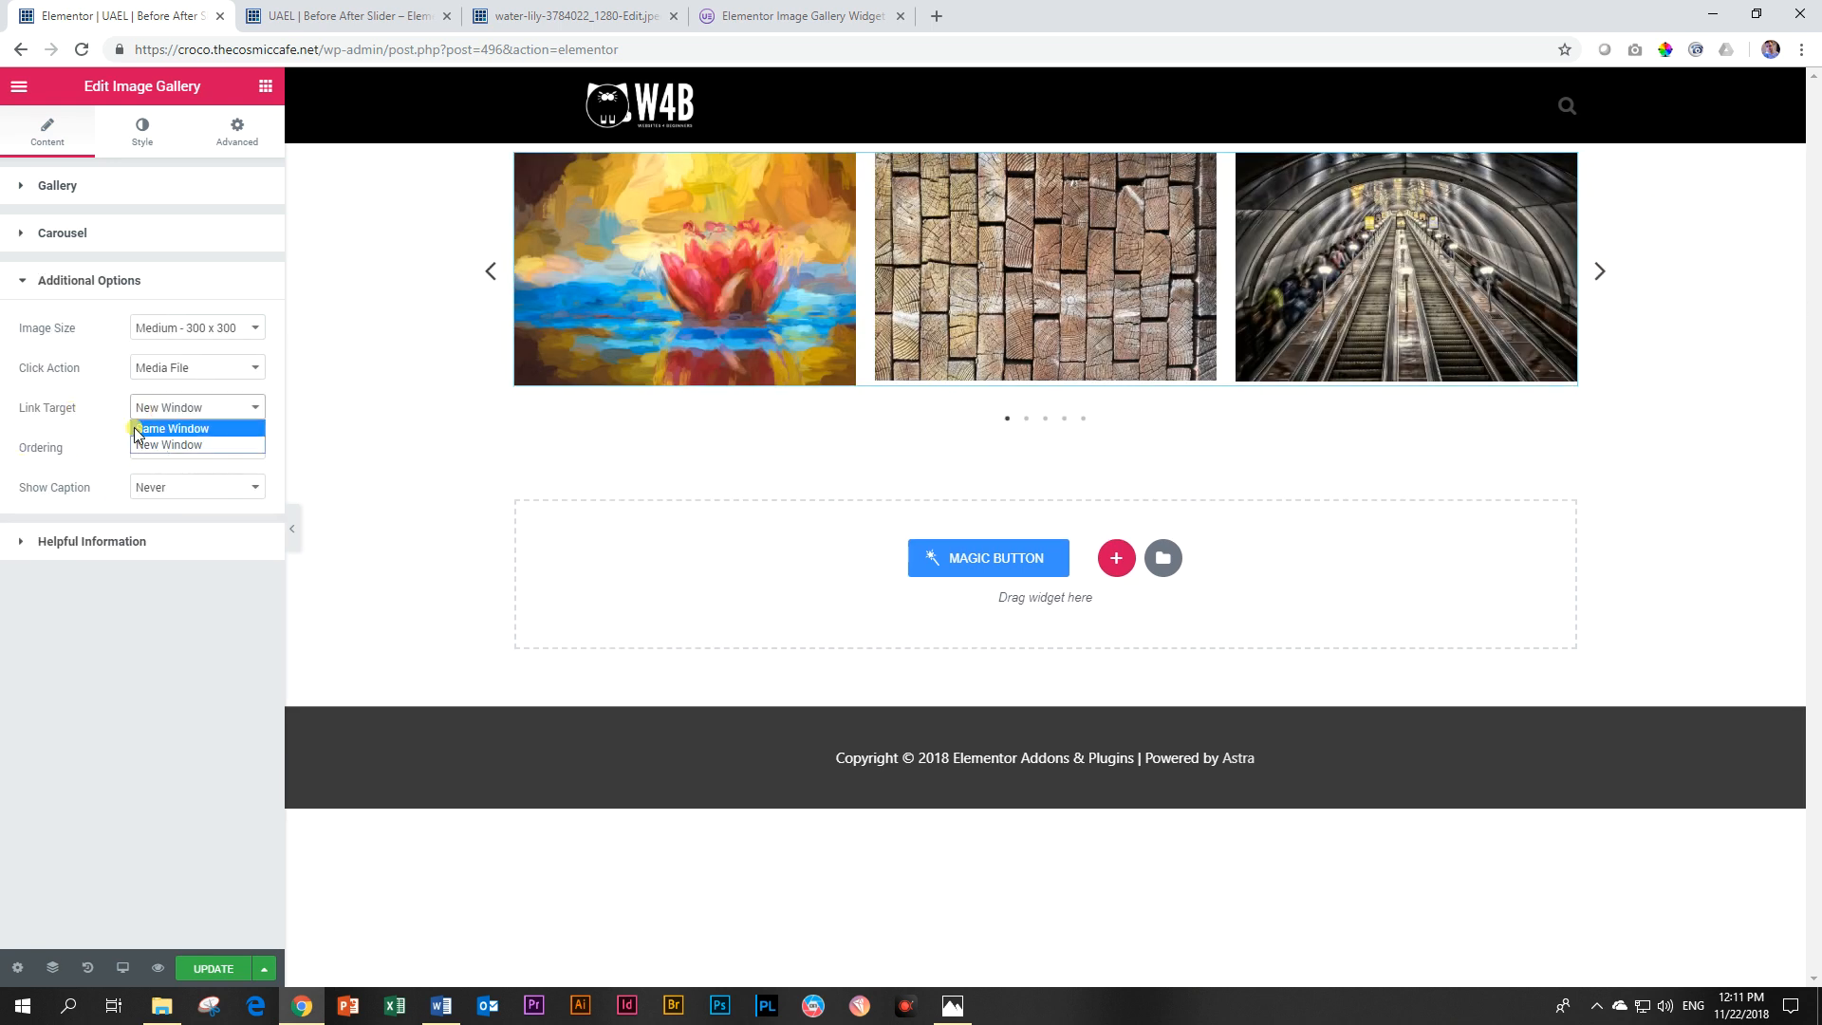
{"action": "left_click", "coordinate": [150, 406]}
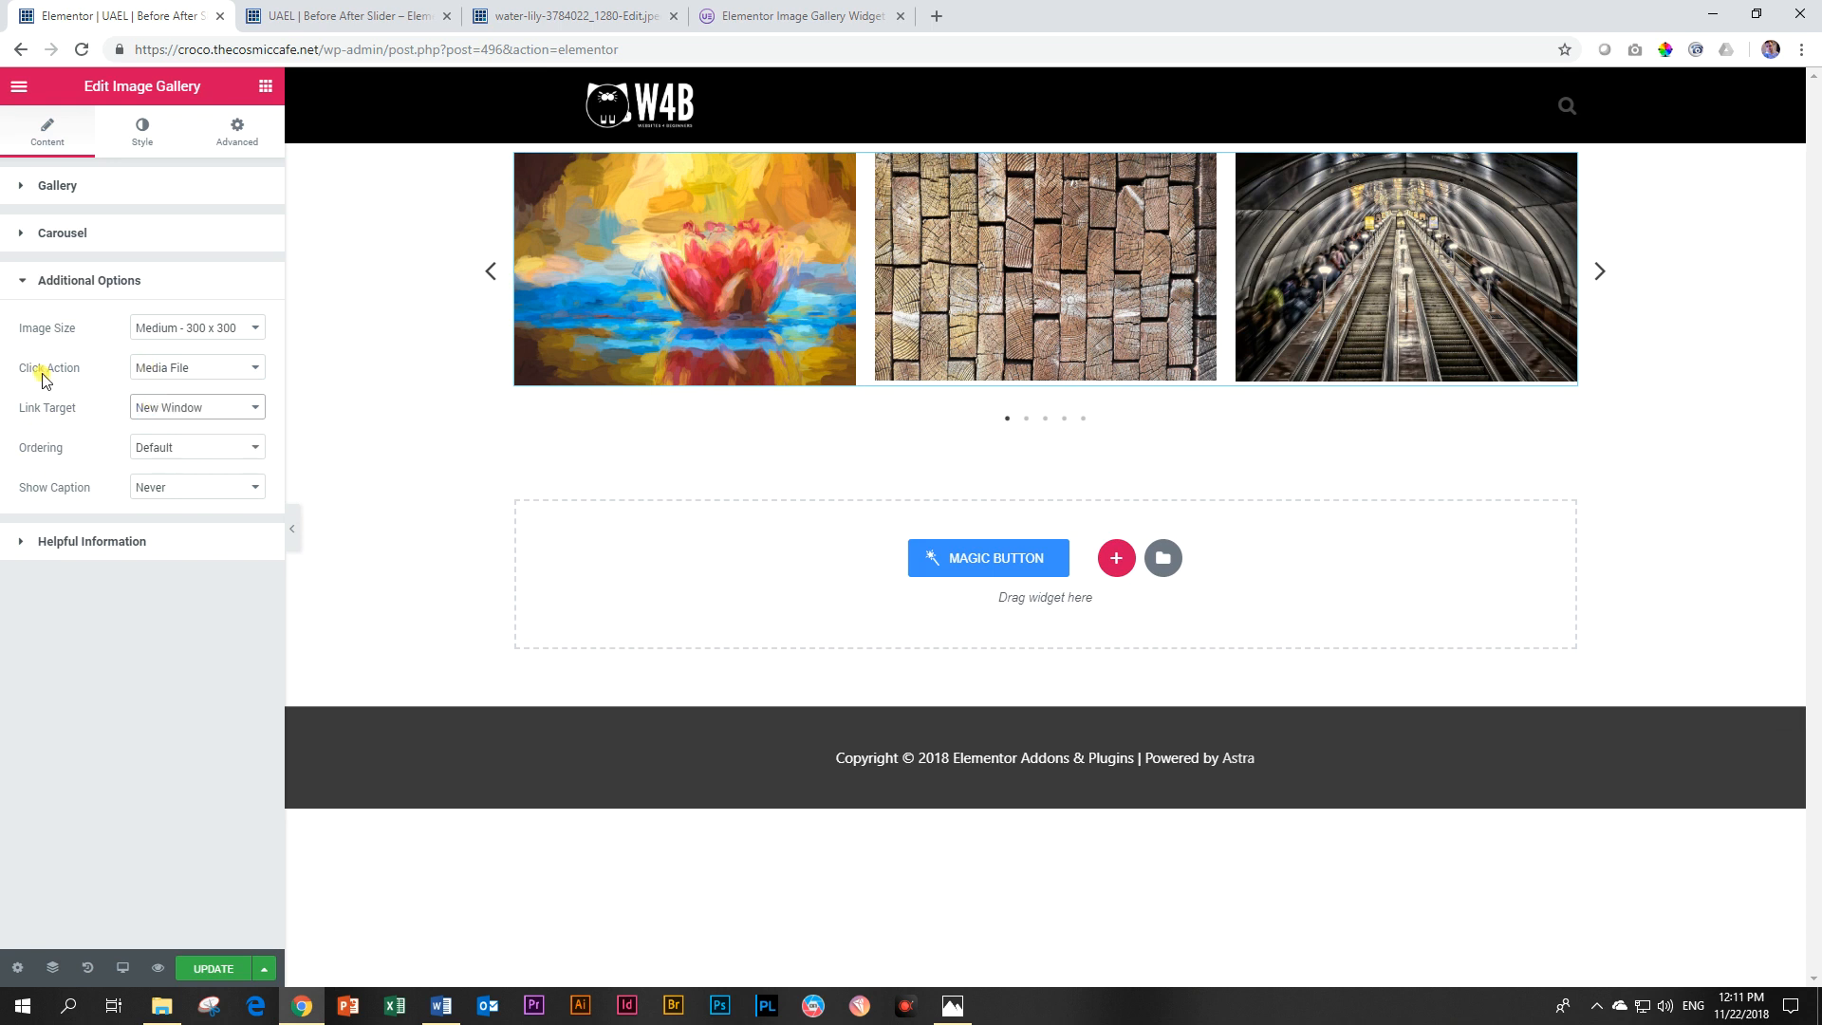
{"action": "left_click", "coordinate": [141, 372]}
{"action": "left_click", "coordinate": [144, 389]}
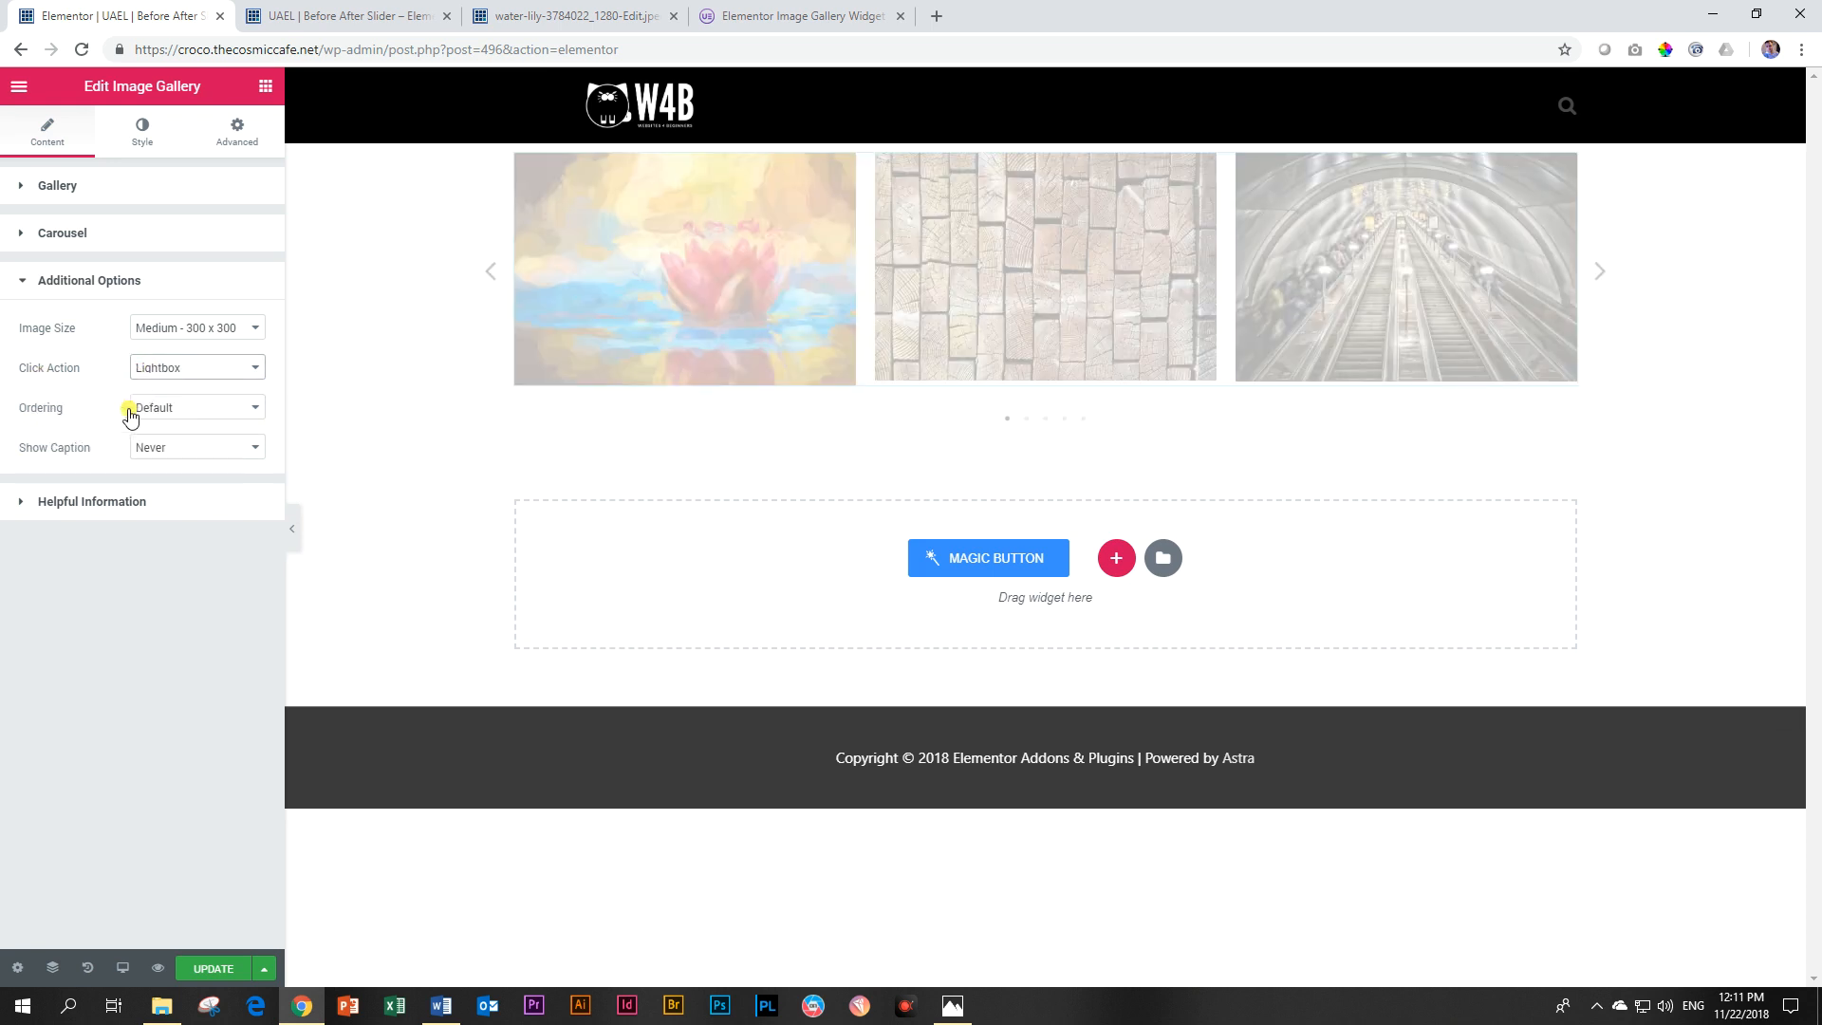
Step: Preview the wood, escalator and water lily images in the lightbox, closing it after each one
{"action": "left_click", "coordinate": [1010, 267]}
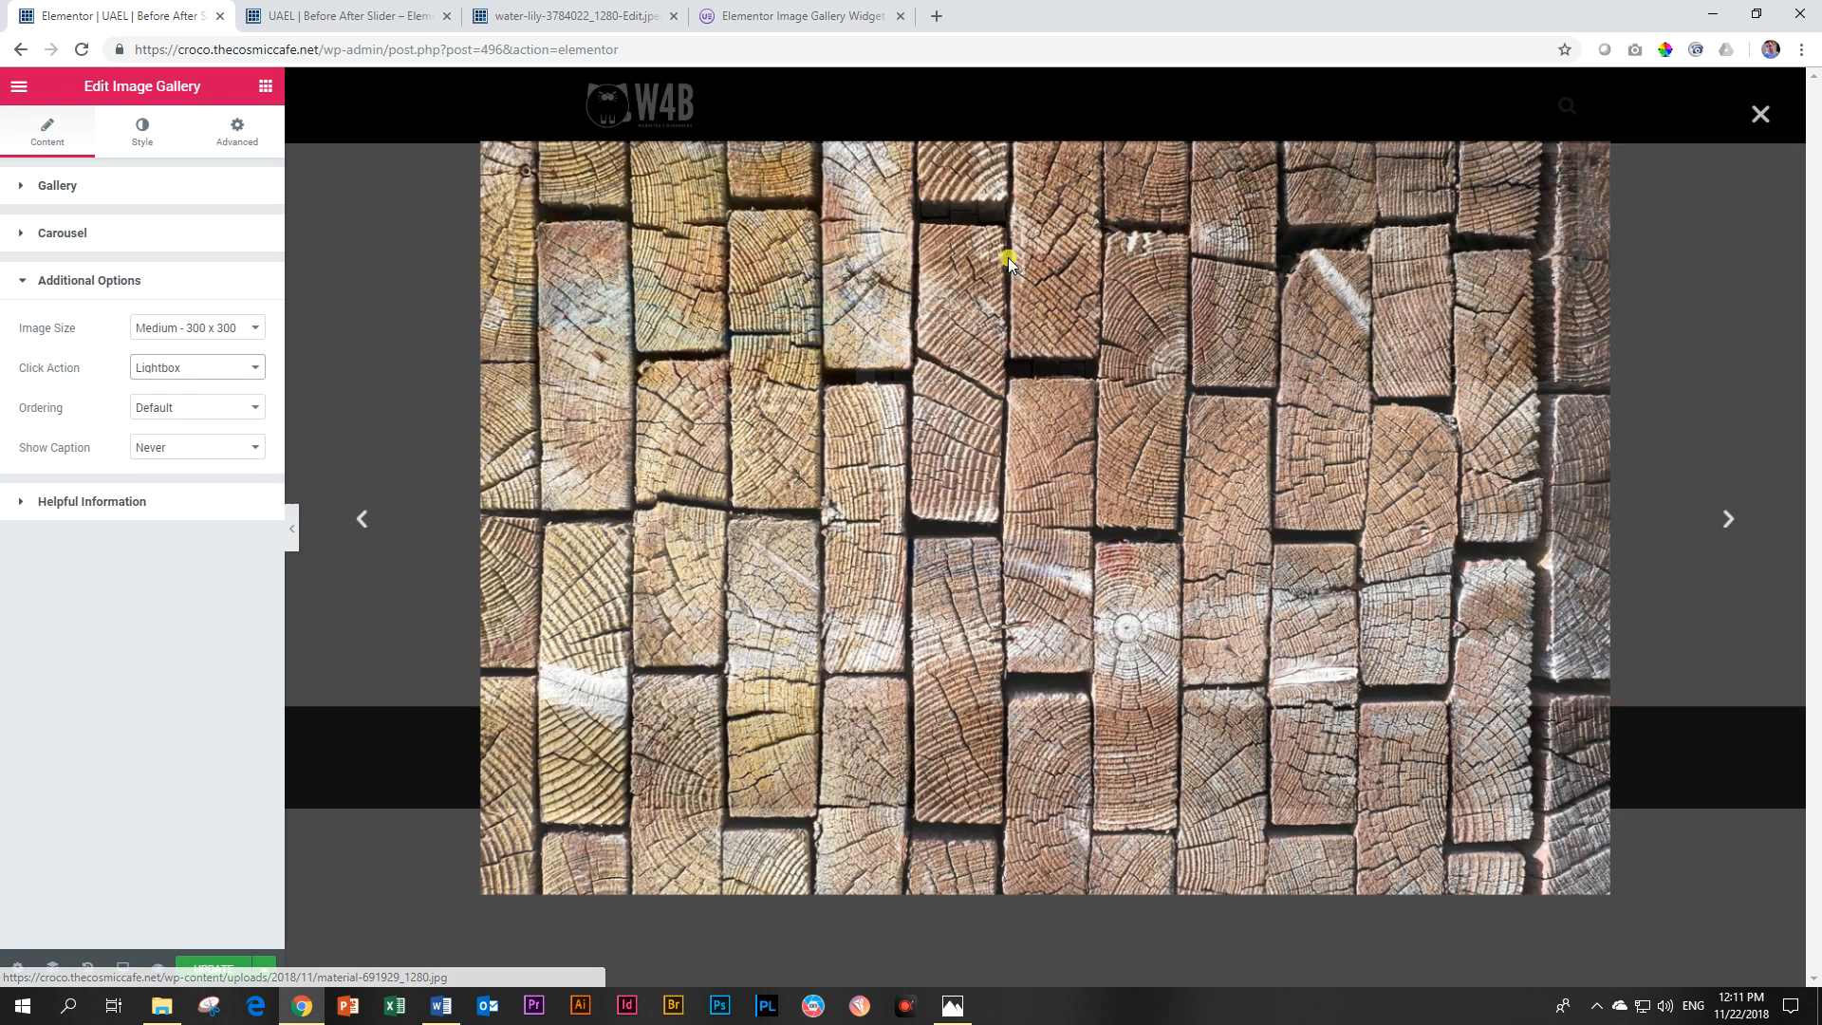
{"action": "left_click", "coordinate": [1760, 118]}
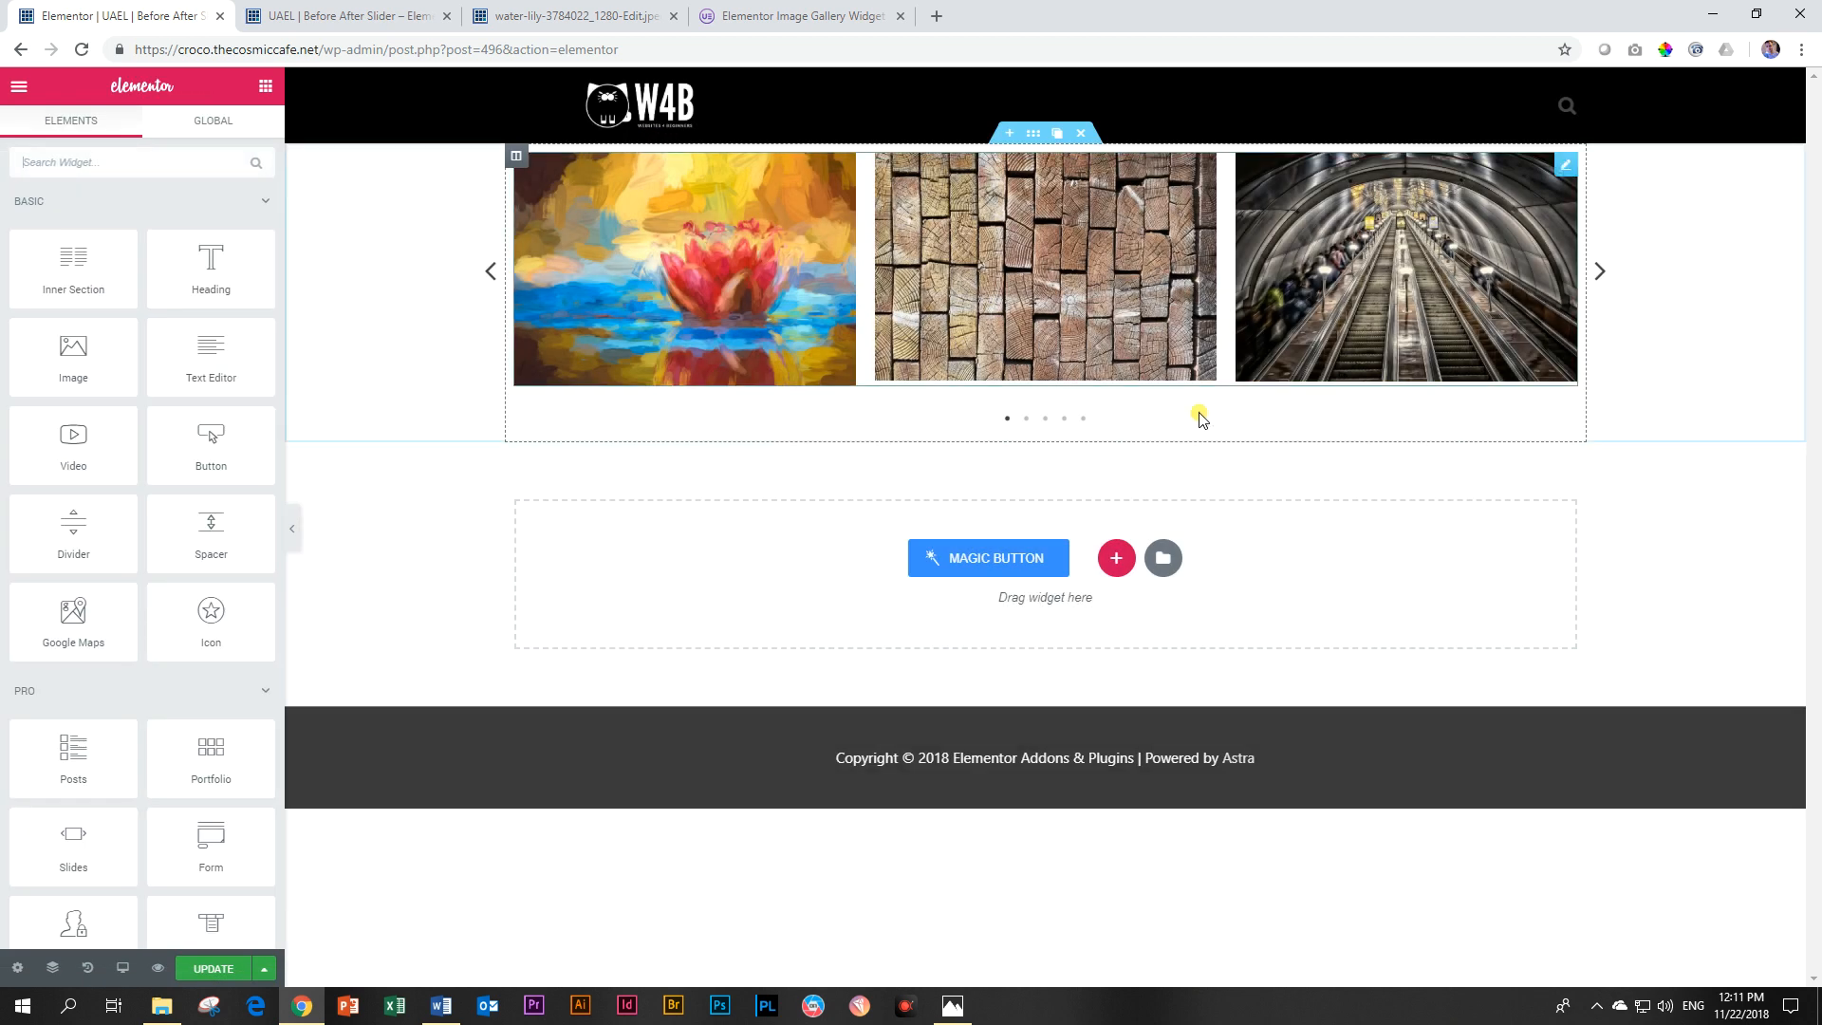
{"action": "left_click", "coordinate": [1404, 270]}
{"action": "left_click", "coordinate": [1762, 117]}
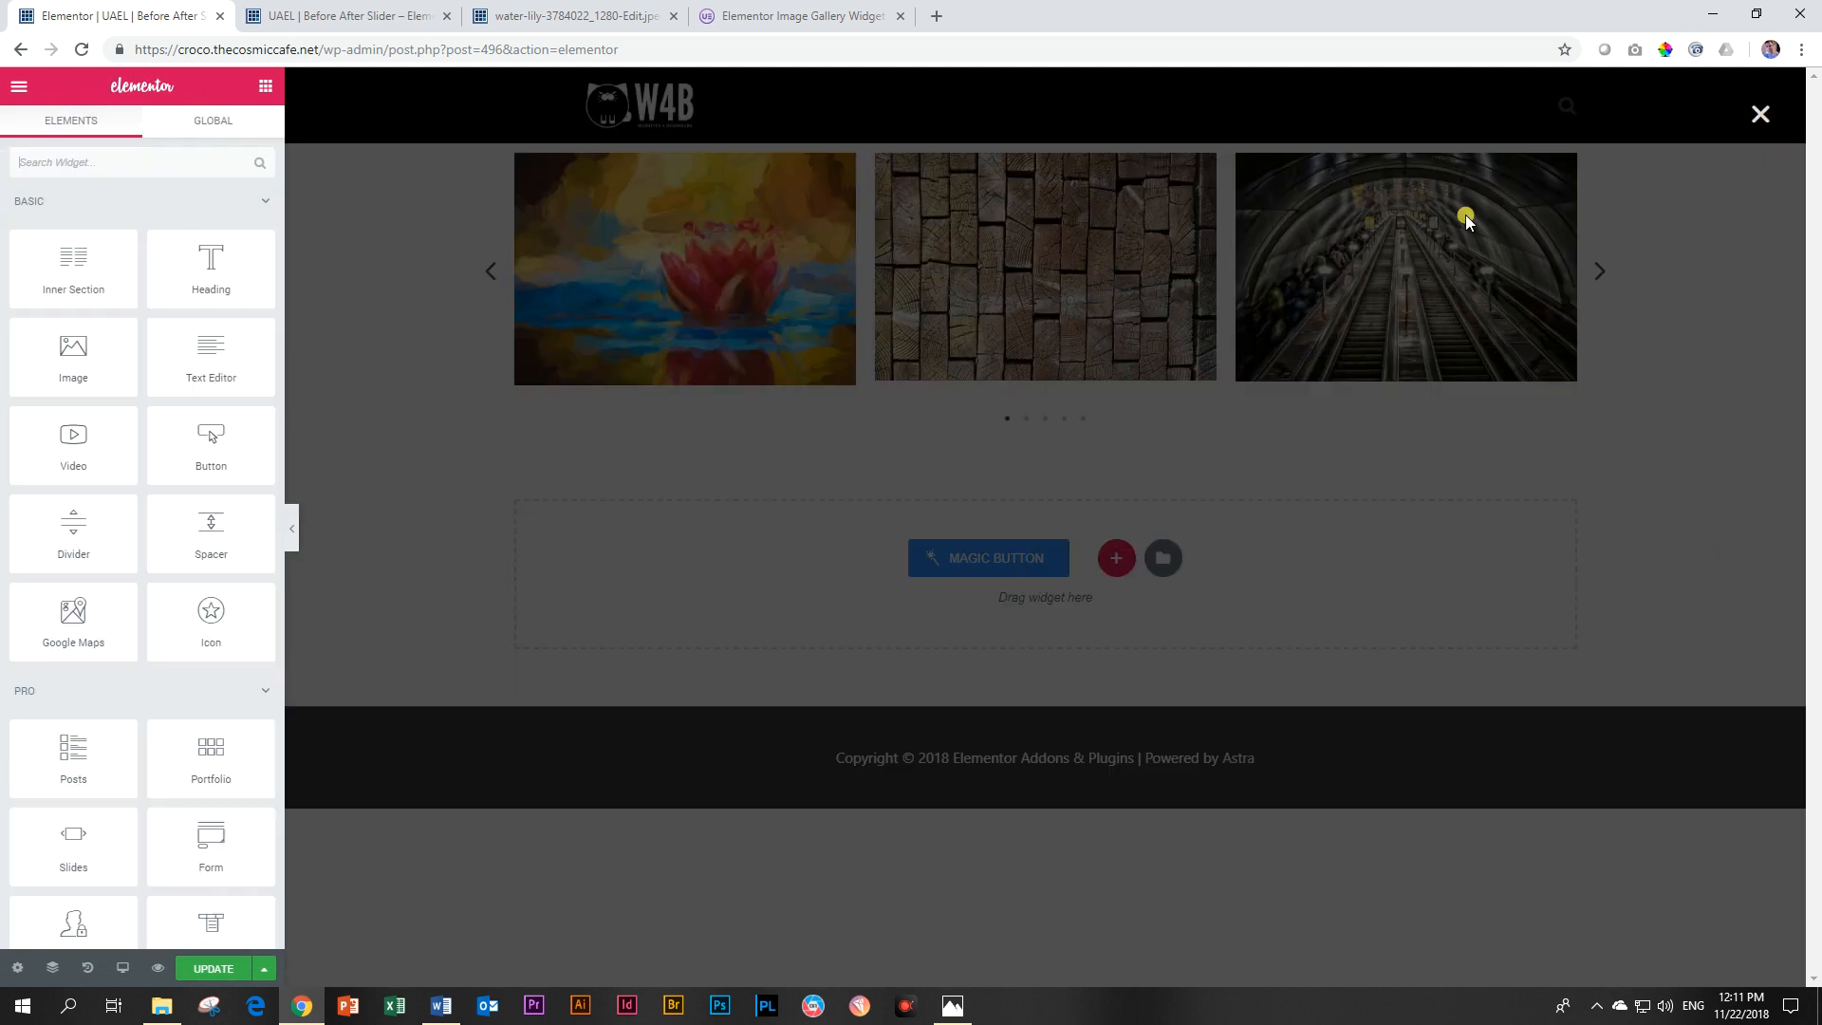
{"action": "left_click", "coordinate": [785, 317]}
{"action": "left_click", "coordinate": [1760, 117]}
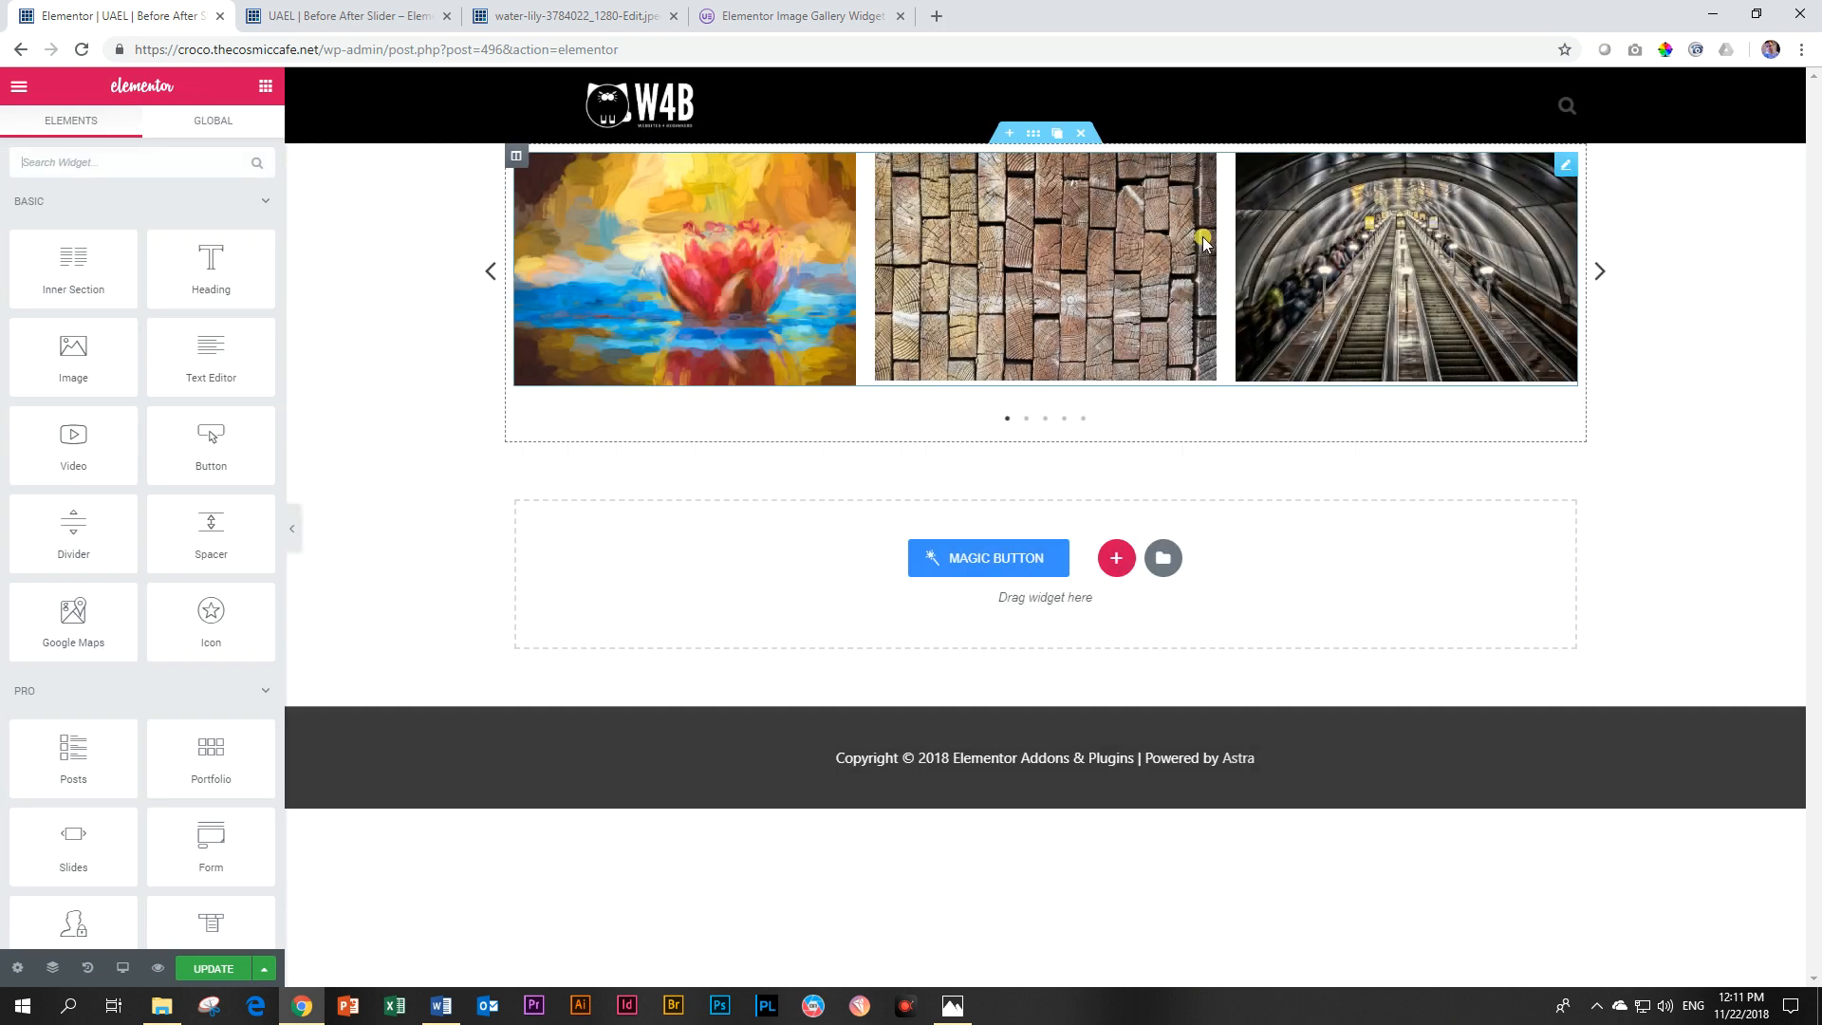
Step: Advance the three-image carousel through its slide groups and jump to an earlier group with the dot navigation
{"action": "left_click", "coordinate": [1602, 274]}
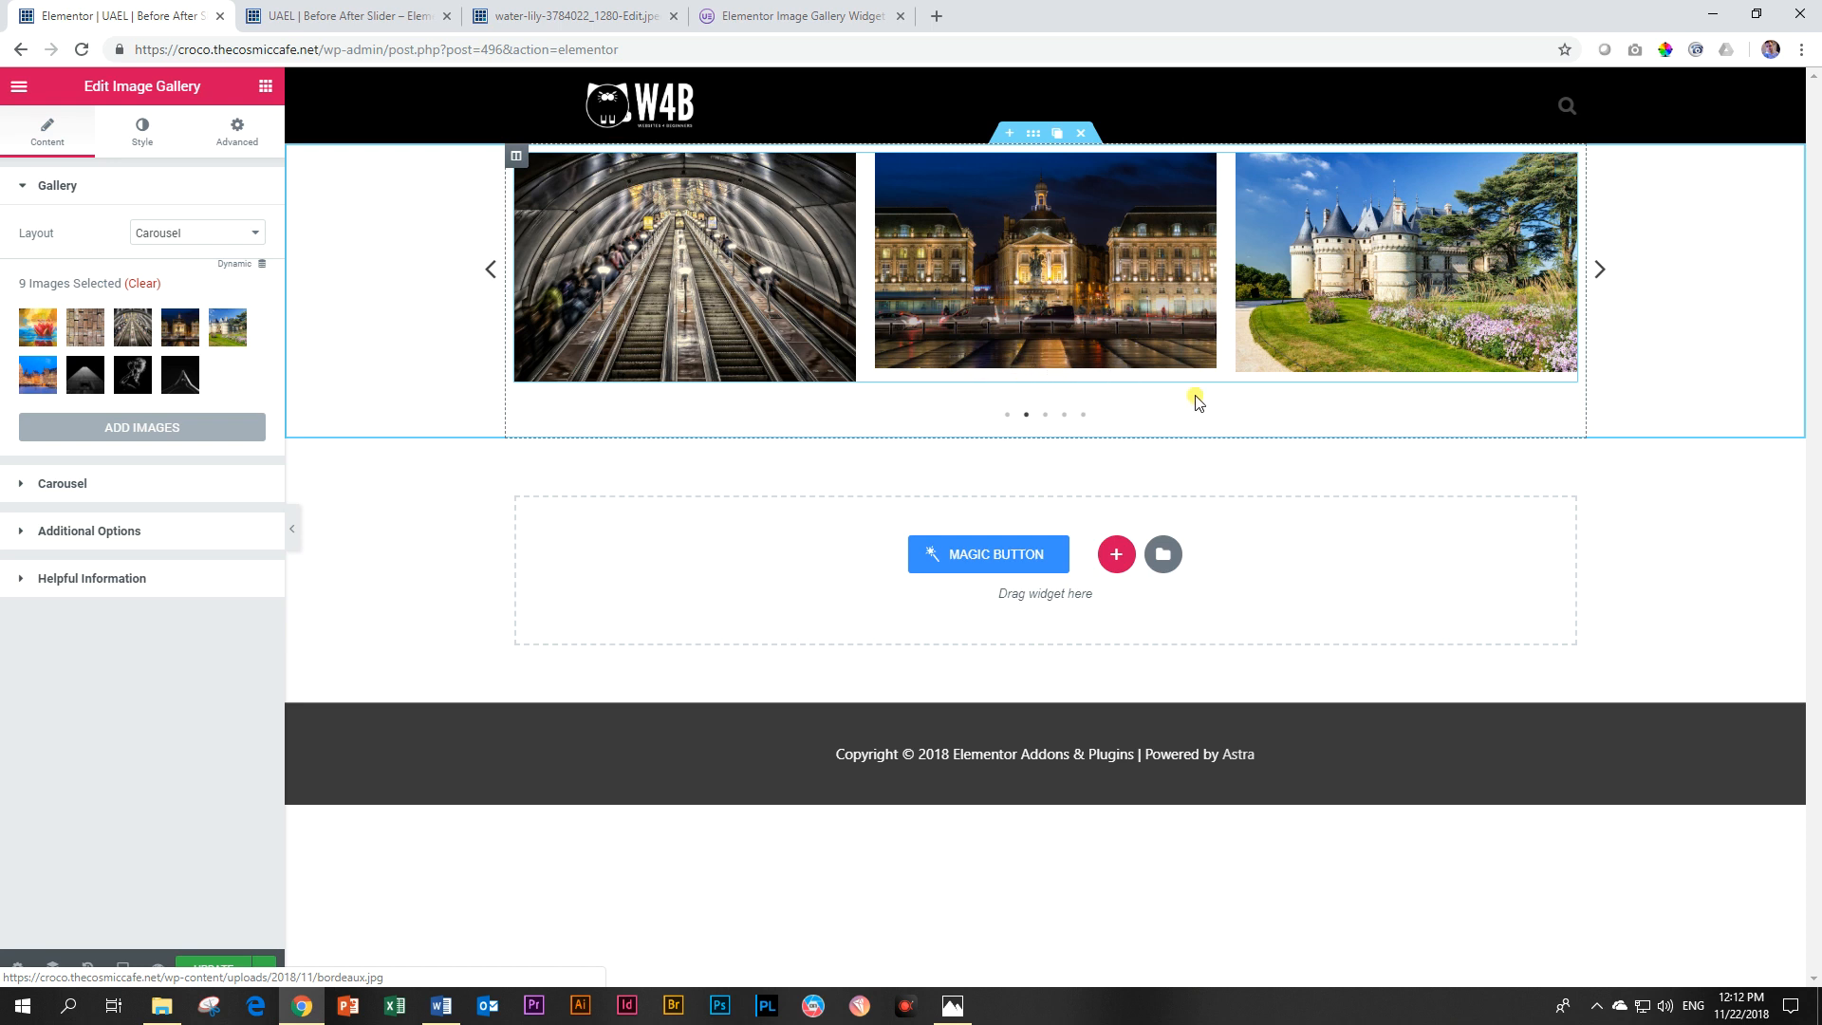
{"action": "left_click", "coordinate": [1599, 272]}
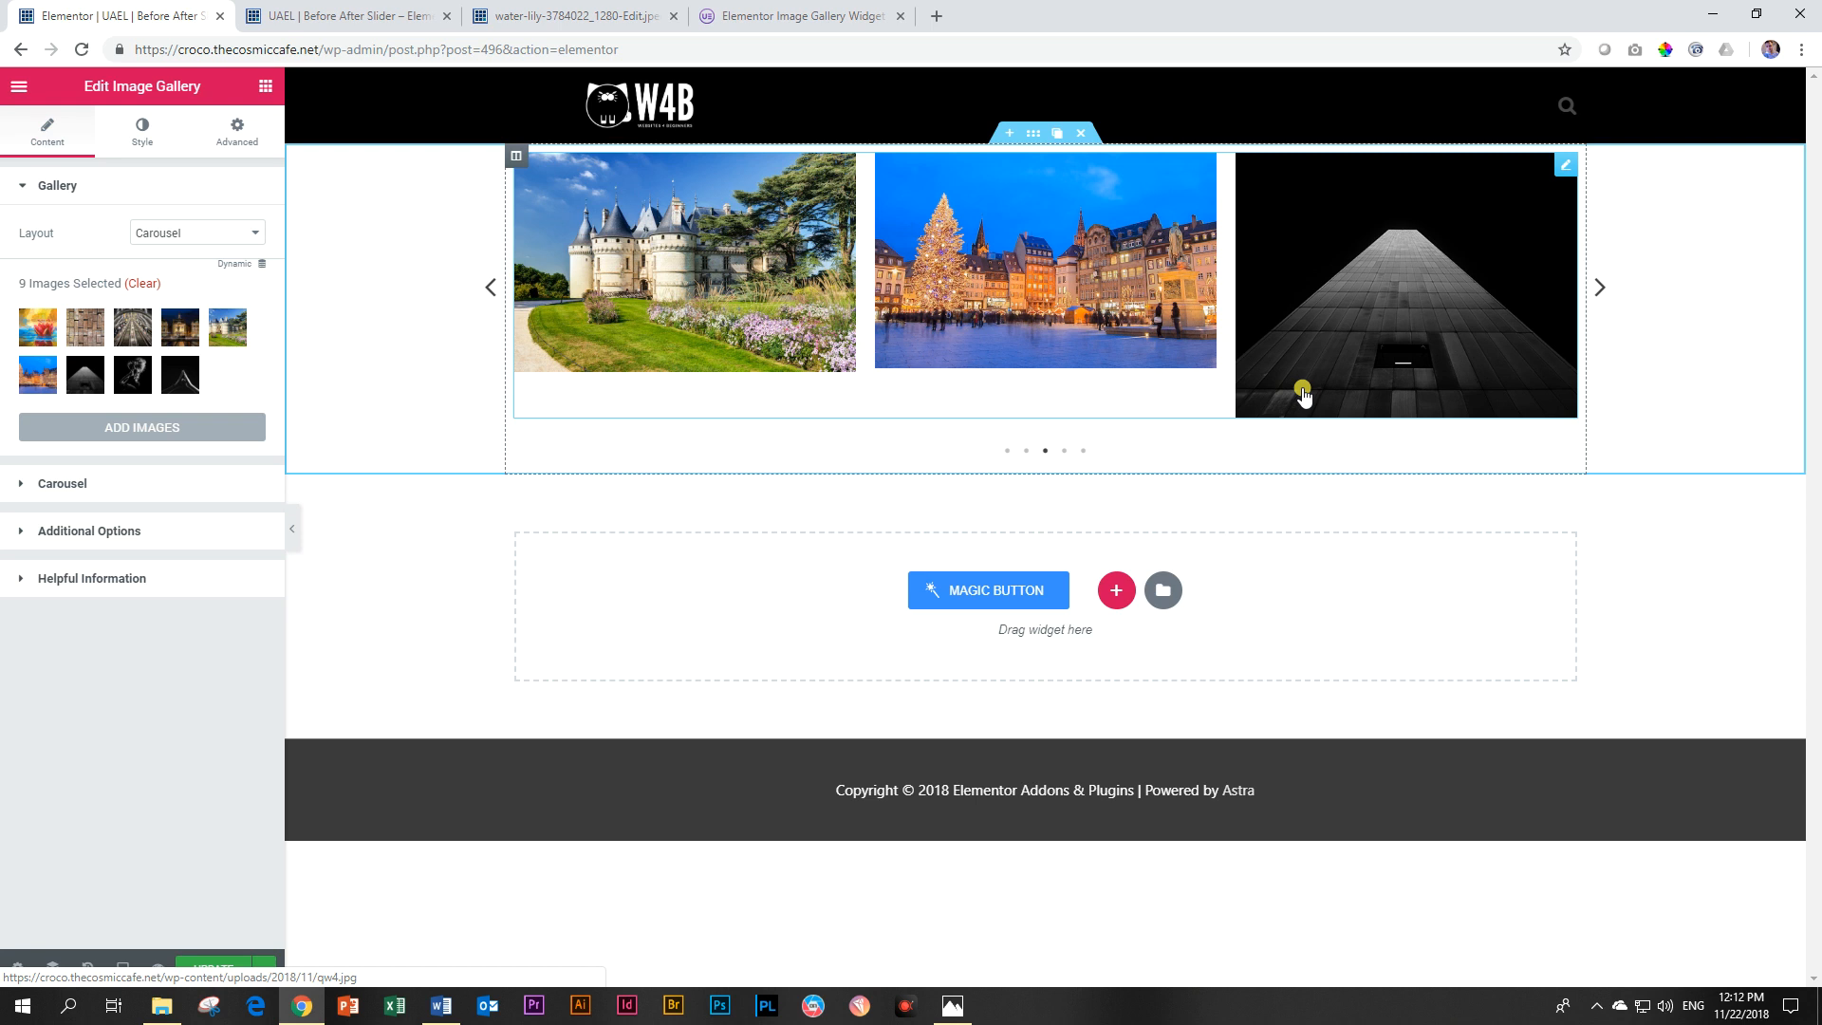
{"action": "left_click", "coordinate": [1599, 287]}
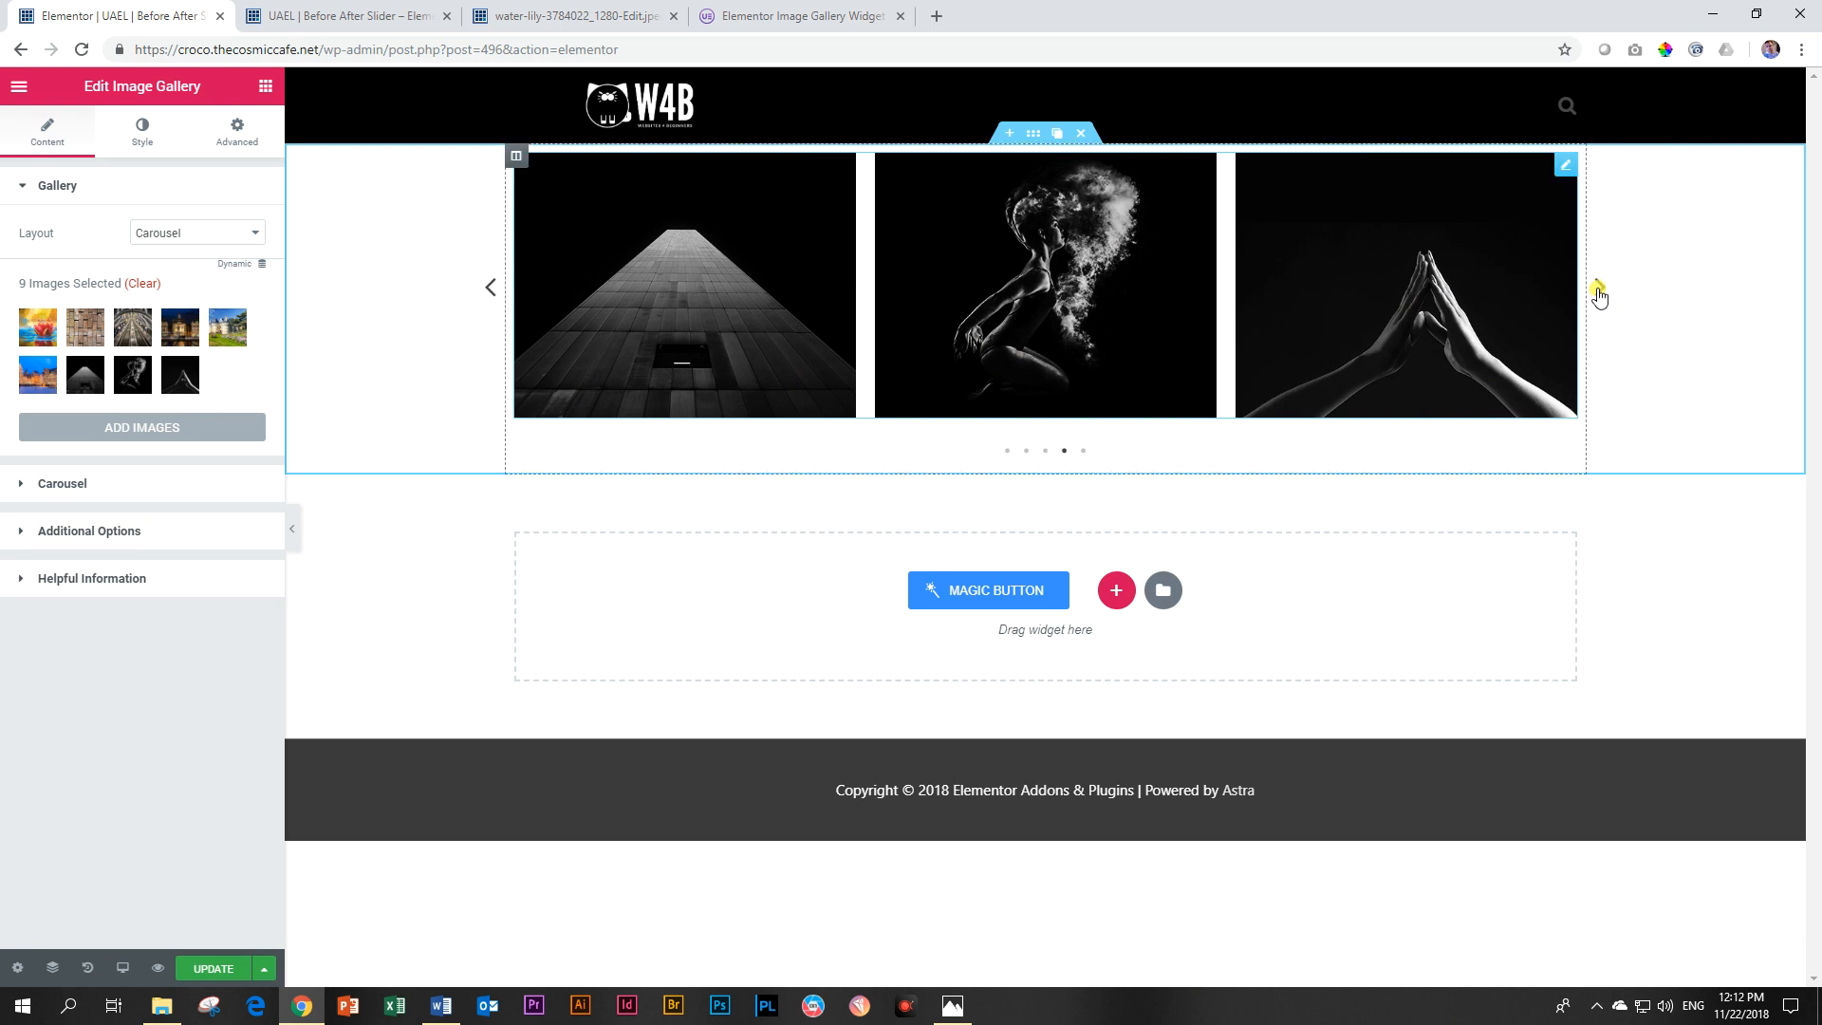
{"action": "left_click", "coordinate": [1025, 450]}
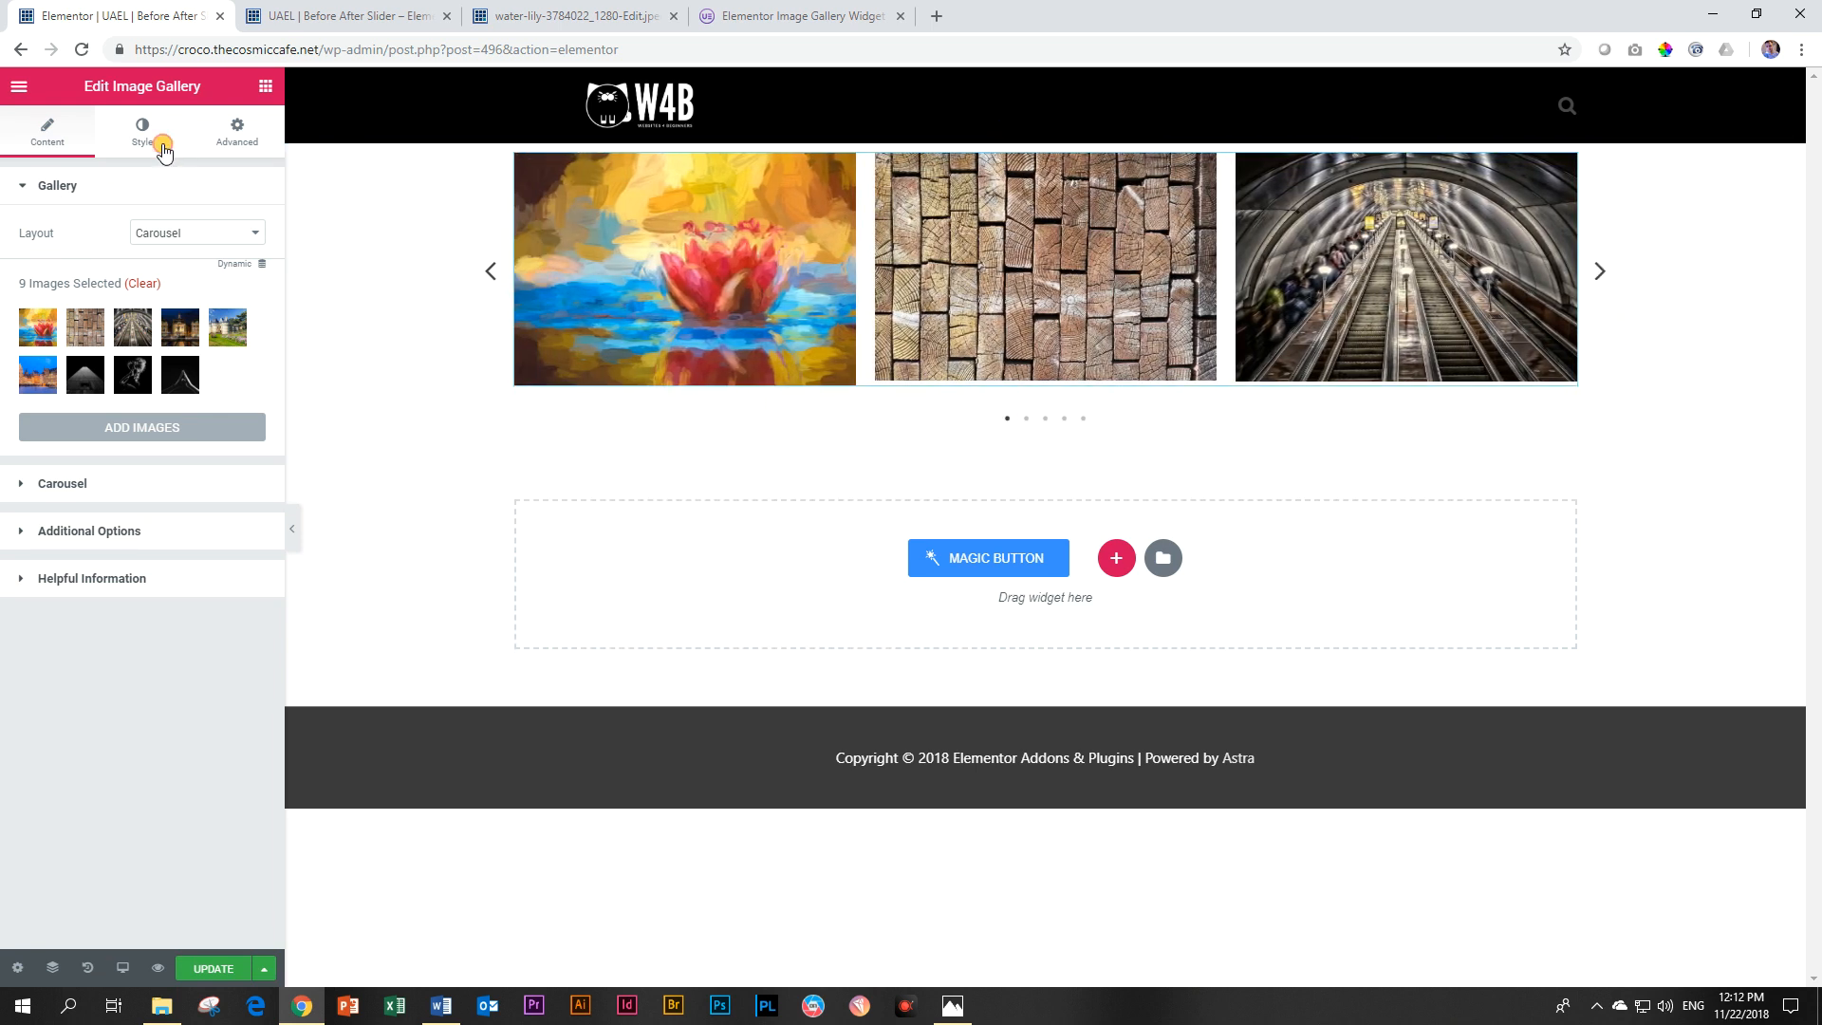
Step: Set the carousel thumbnails' hover scale to 1.29 and display the arrow and dot navigation style settings
{"action": "left_click", "coordinate": [159, 140]}
{"action": "left_click", "coordinate": [68, 314]}
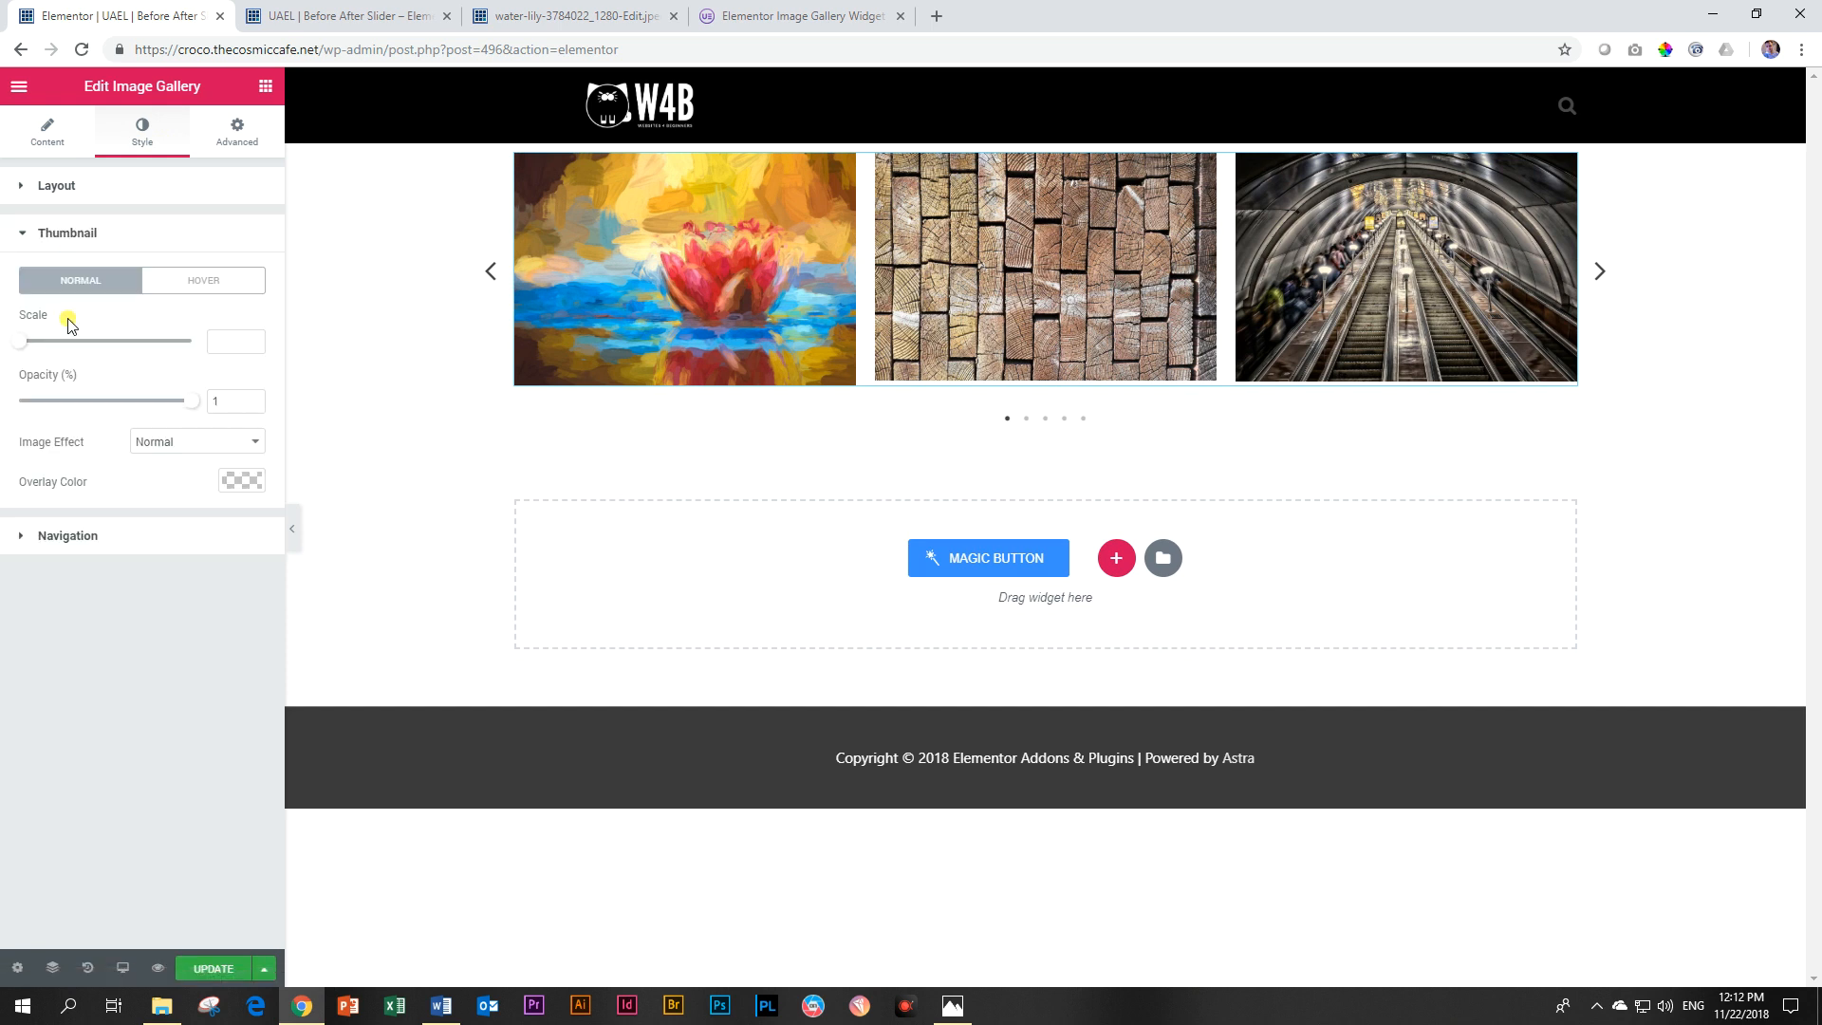
{"action": "left_click", "coordinate": [73, 243]}
{"action": "left_click", "coordinate": [72, 237]}
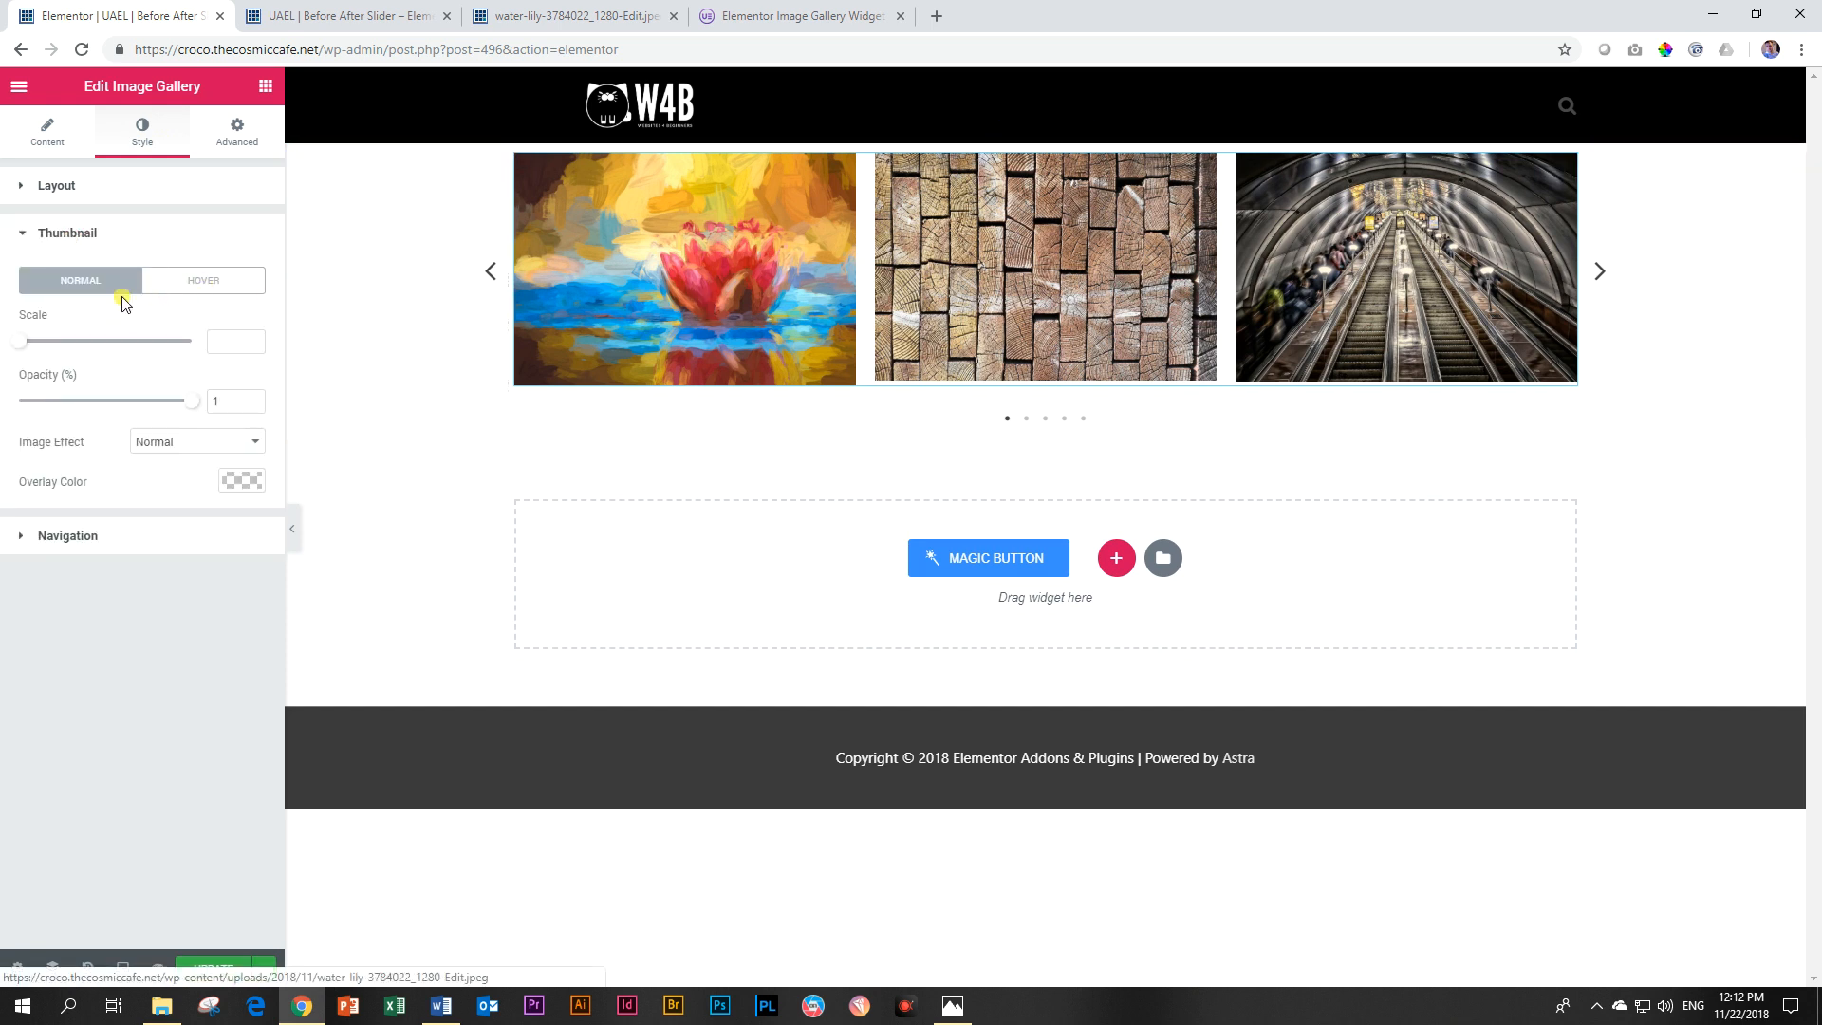
{"action": "left_click", "coordinate": [201, 287]}
{"action": "left_click_drag", "start_coordinate": [19, 340], "coordinate": [70, 342]}
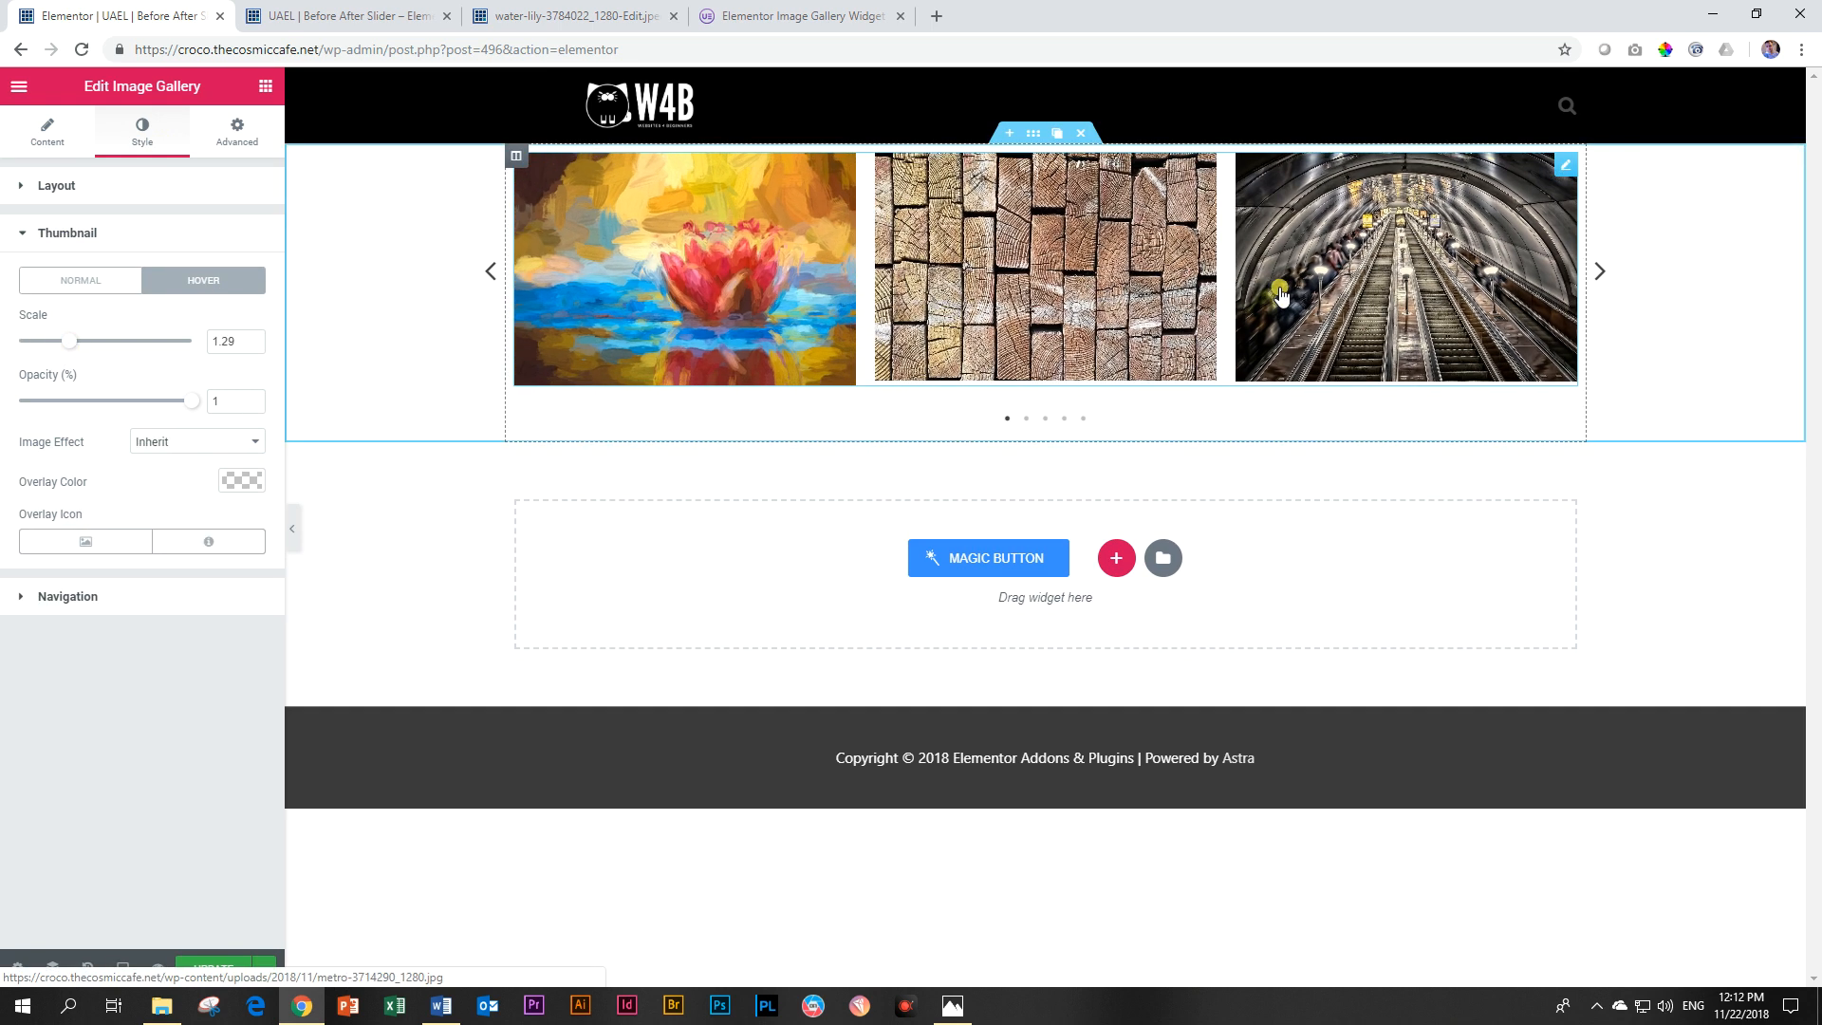
{"action": "left_click", "coordinate": [71, 598]}
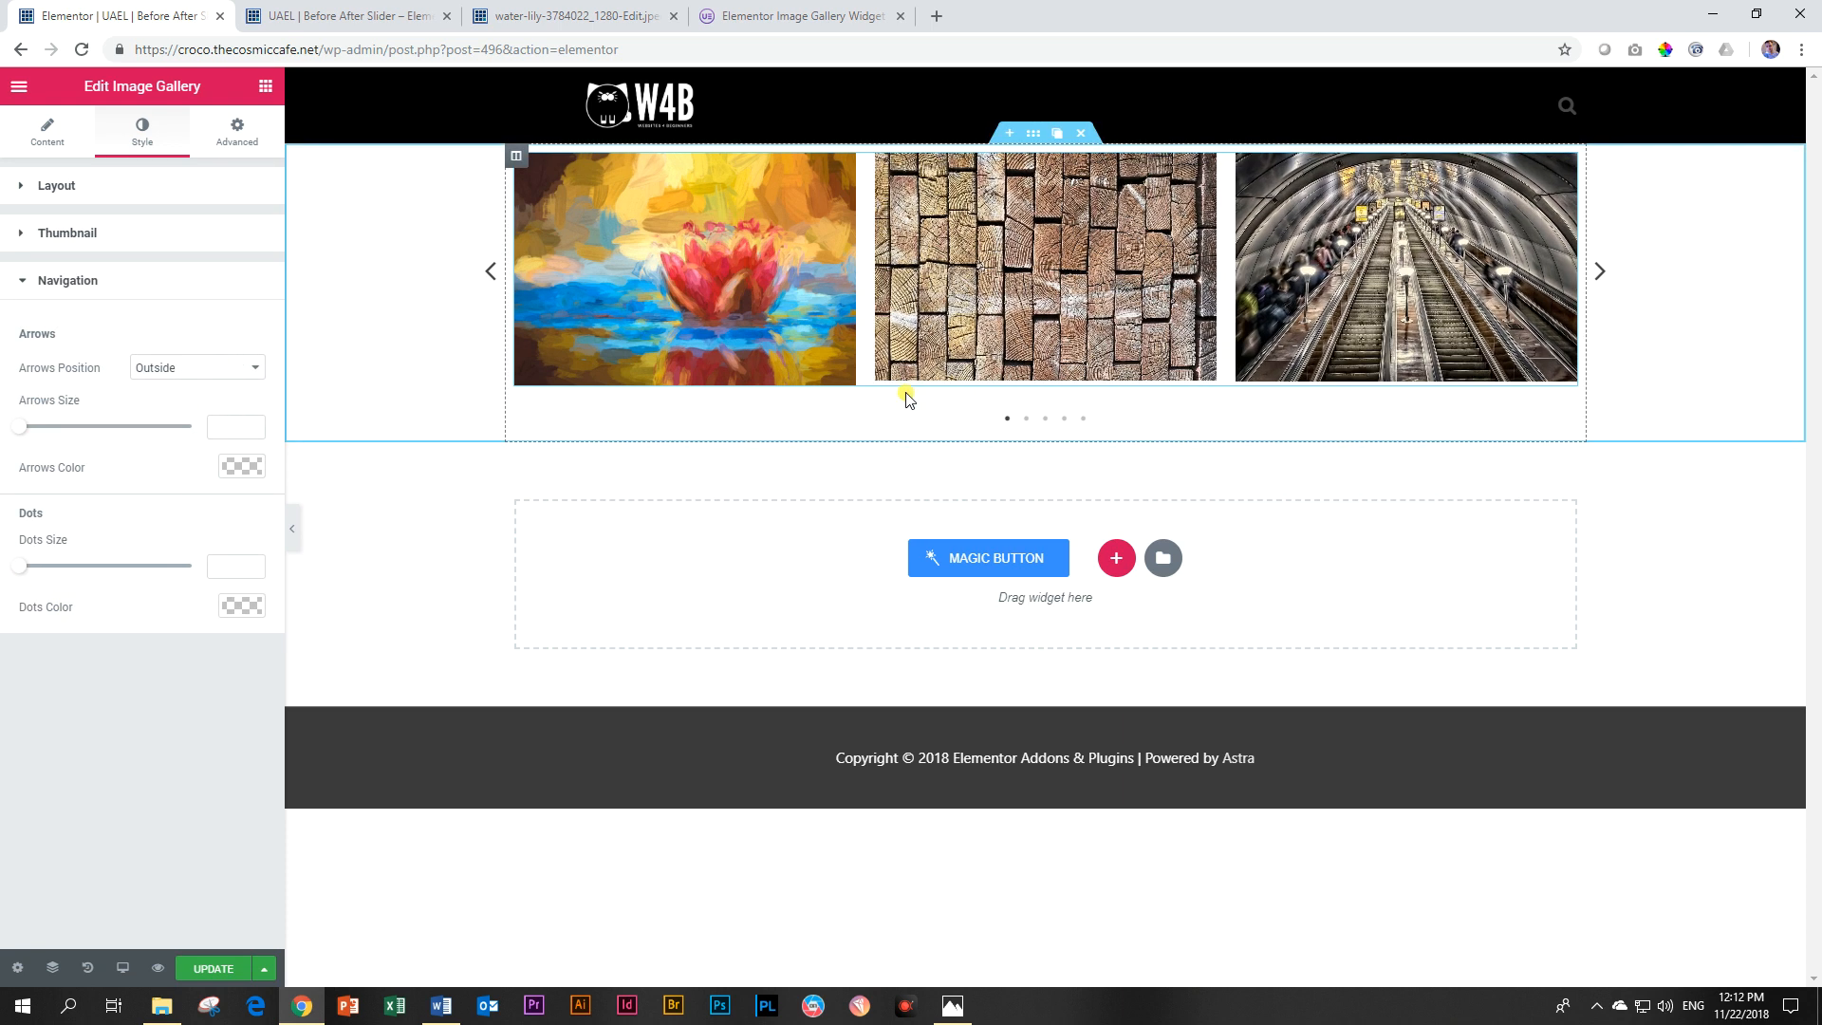
Step: Switch to the Ultimate Addons Image Gallery demo page and look over its grid, justified and filterable gallery examples
{"action": "left_click", "coordinate": [783, 15]}
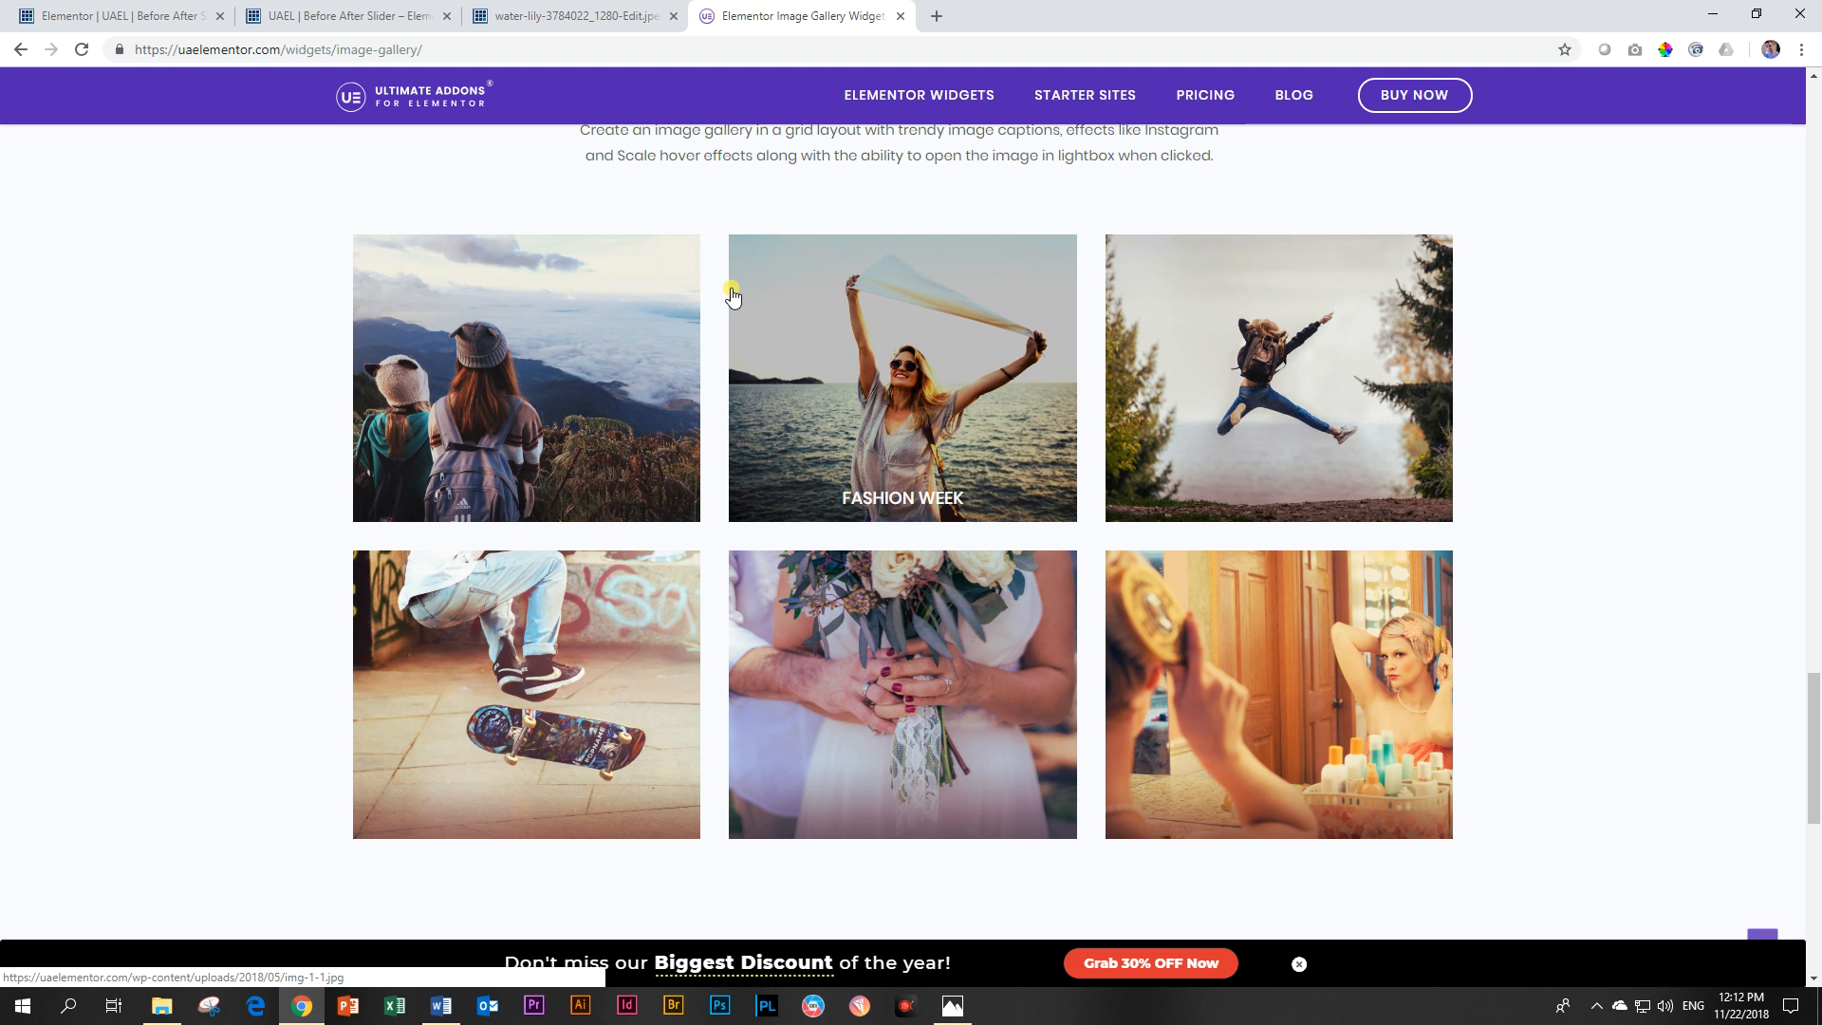
{"action": "scroll", "coordinate": [735, 322], "scroll_direction": "up", "scroll_amount": 20}
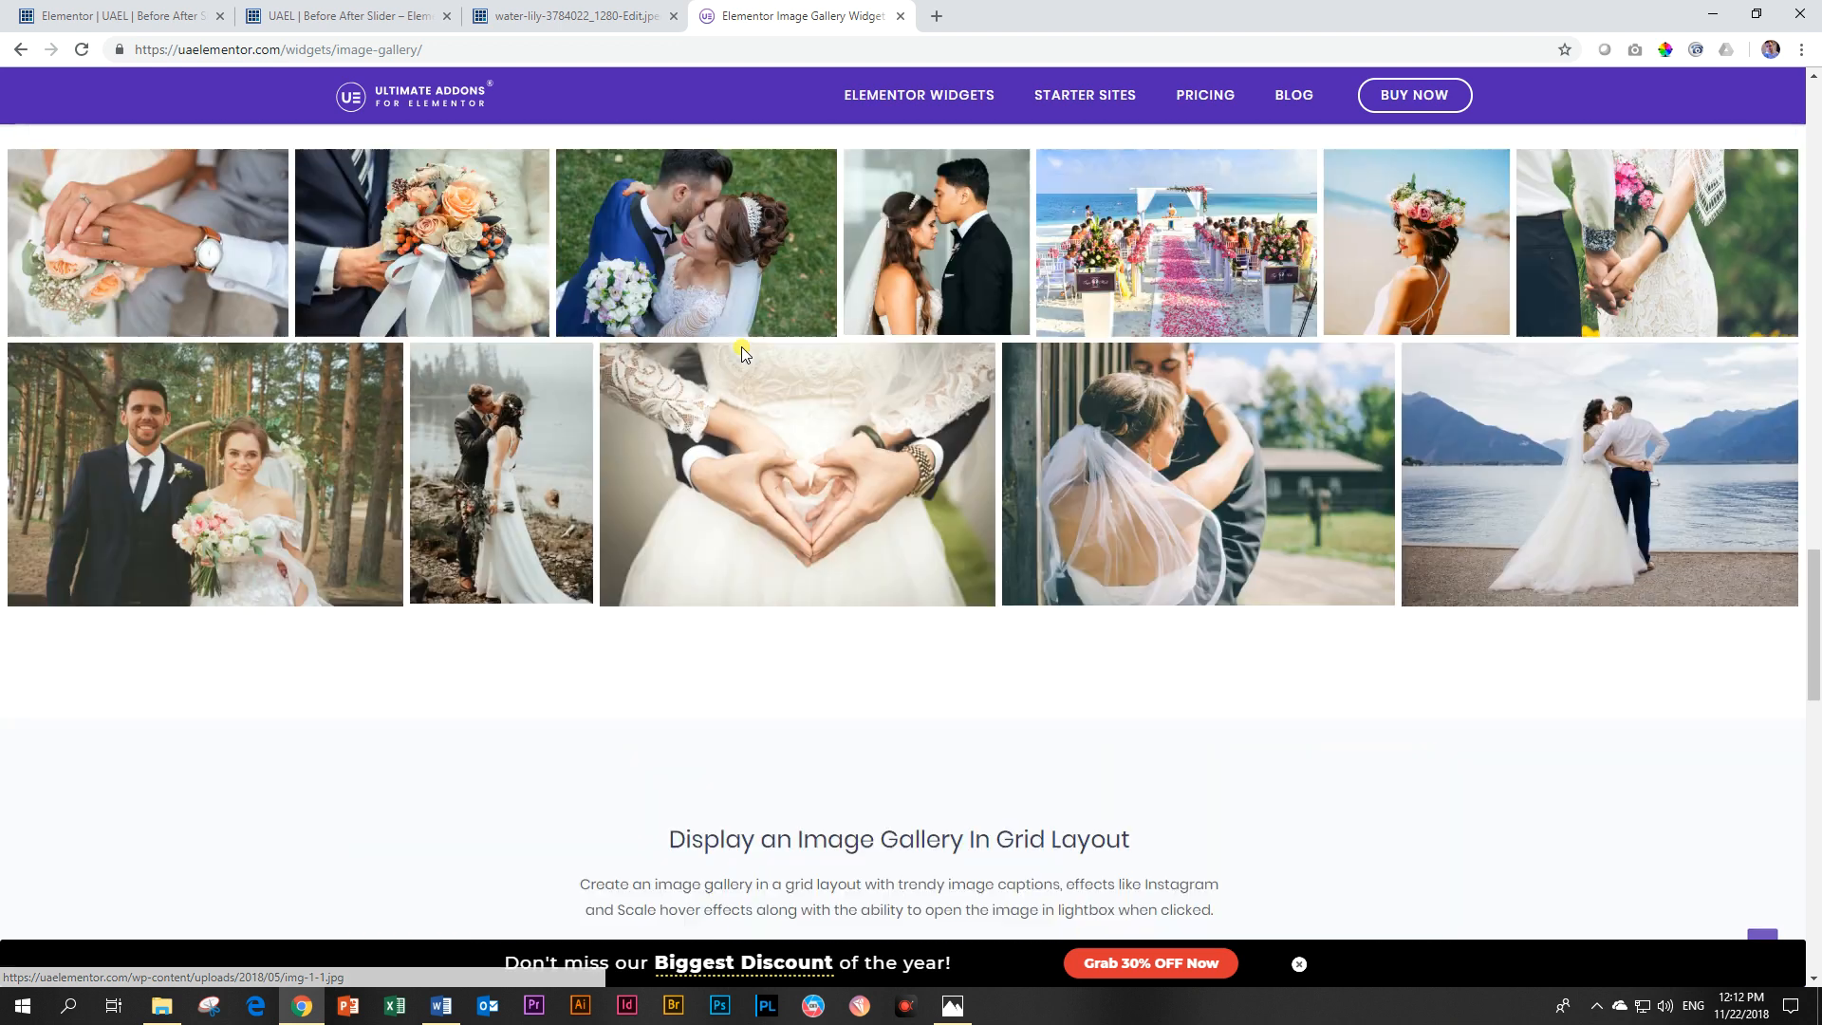
{"action": "scroll", "coordinate": [742, 349], "scroll_direction": "up", "scroll_amount": 10}
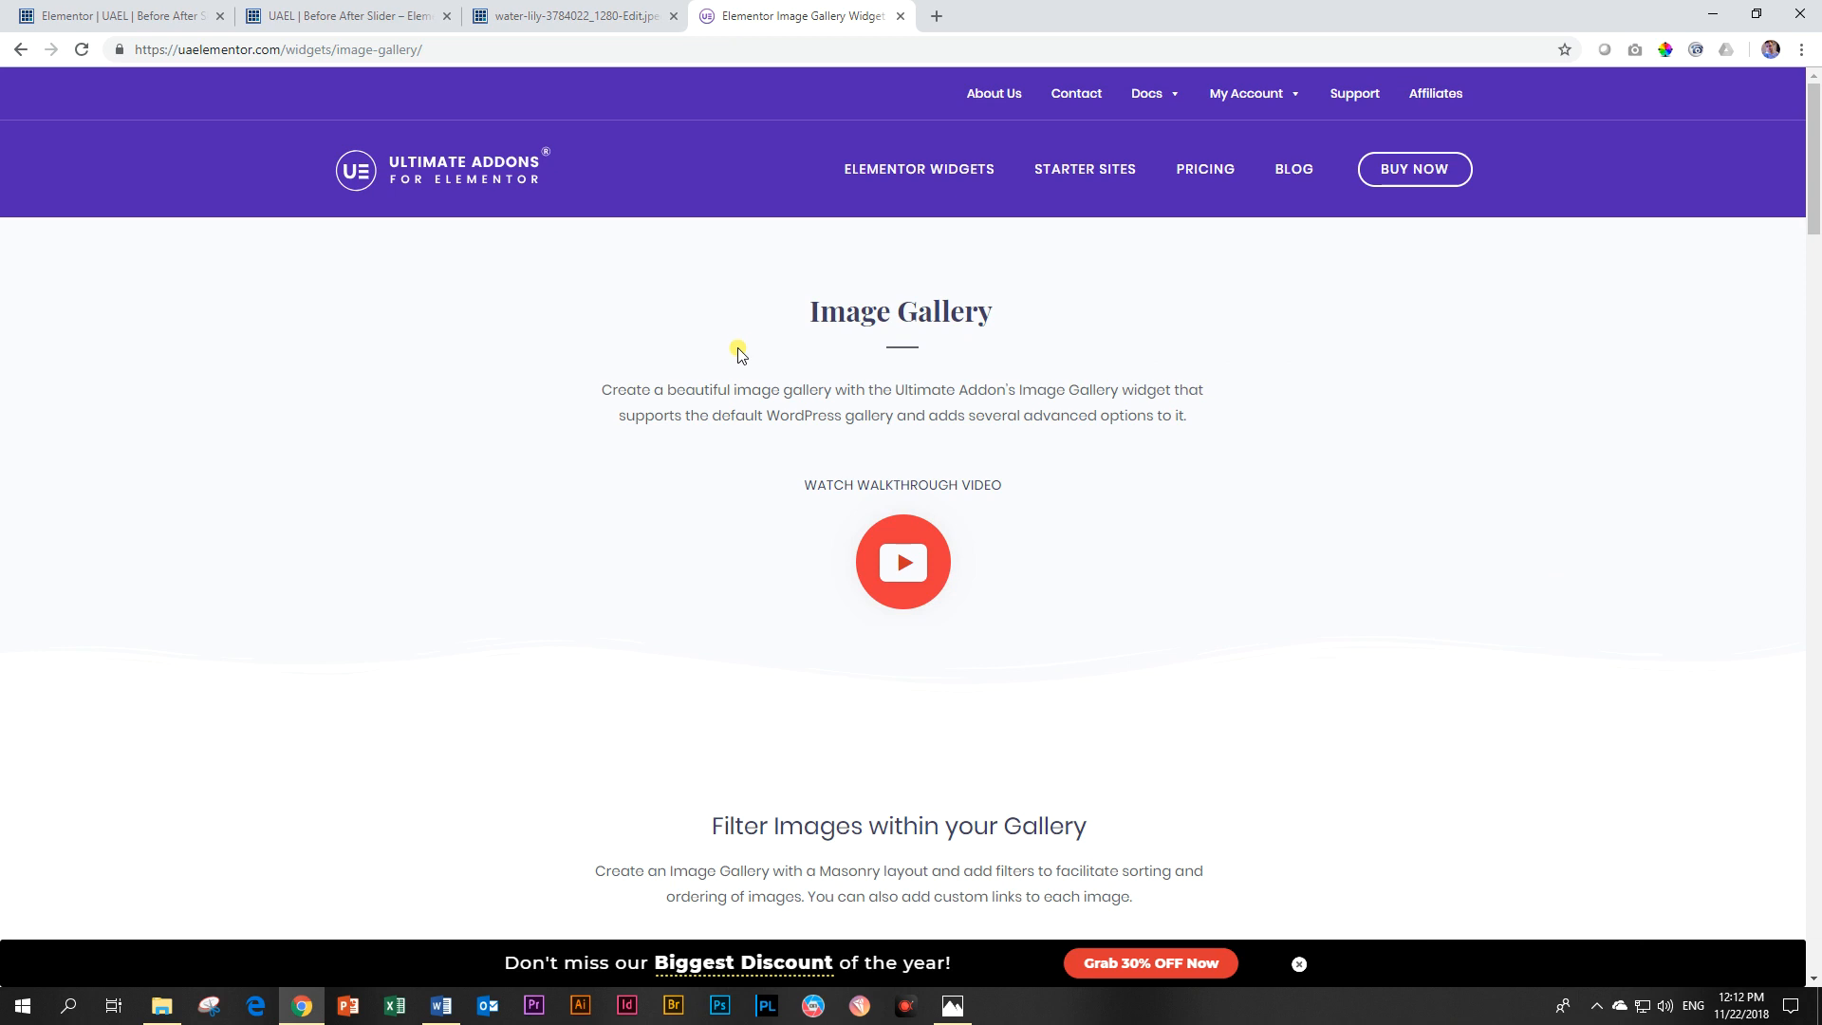
{"action": "scroll", "coordinate": [735, 356], "scroll_direction": "down", "scroll_amount": 9}
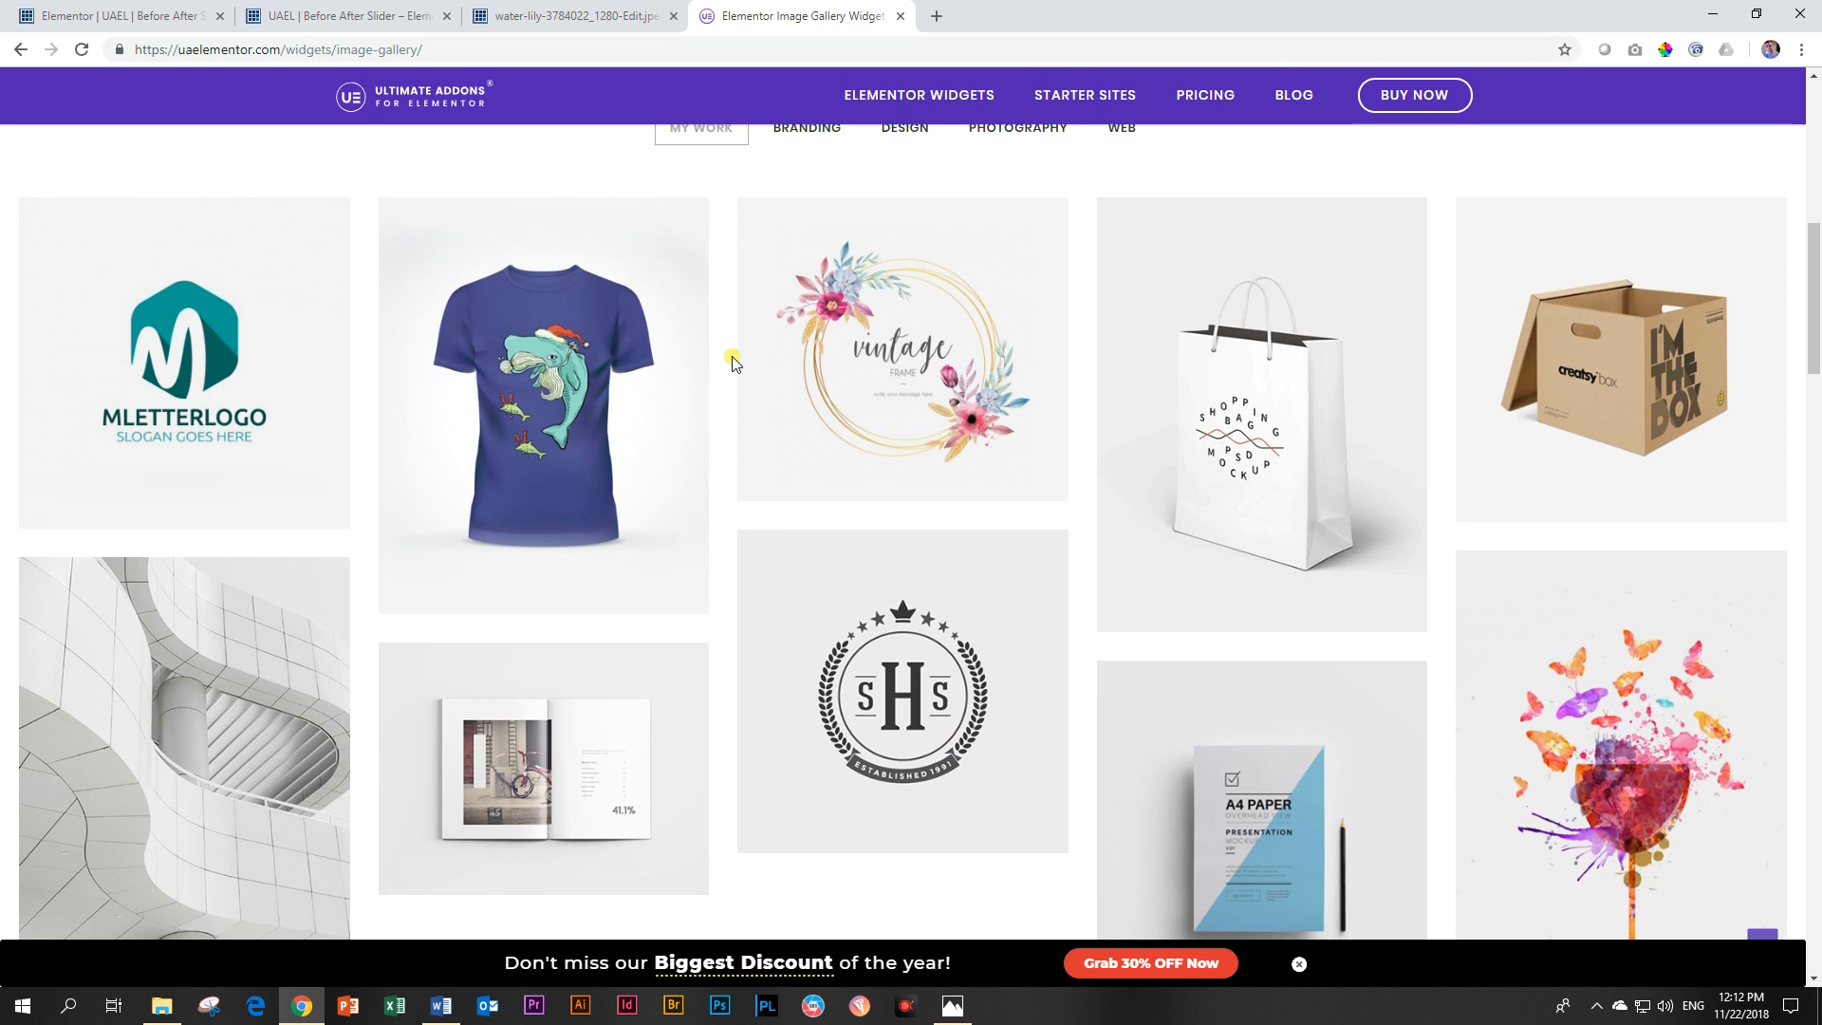
{"action": "scroll", "coordinate": [733, 360], "scroll_direction": "up", "scroll_amount": 5}
{"action": "scroll", "coordinate": [732, 360], "scroll_direction": "up", "scroll_amount": 4}
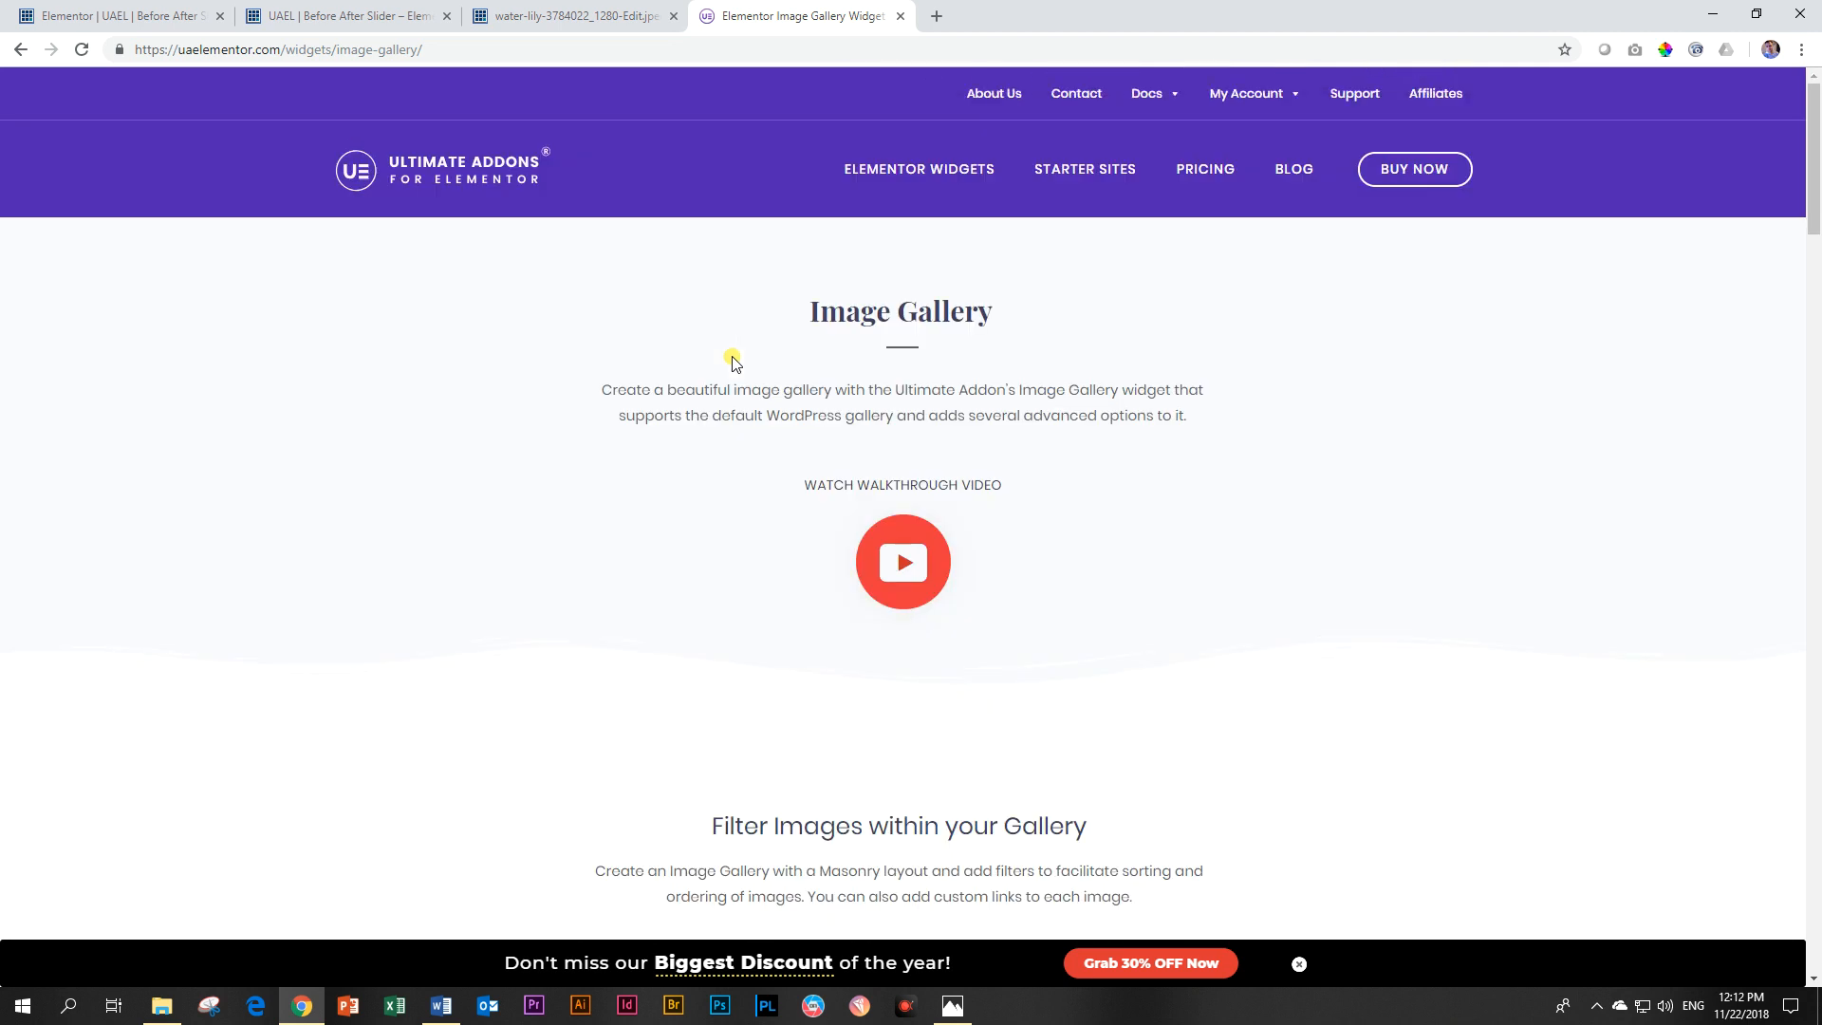